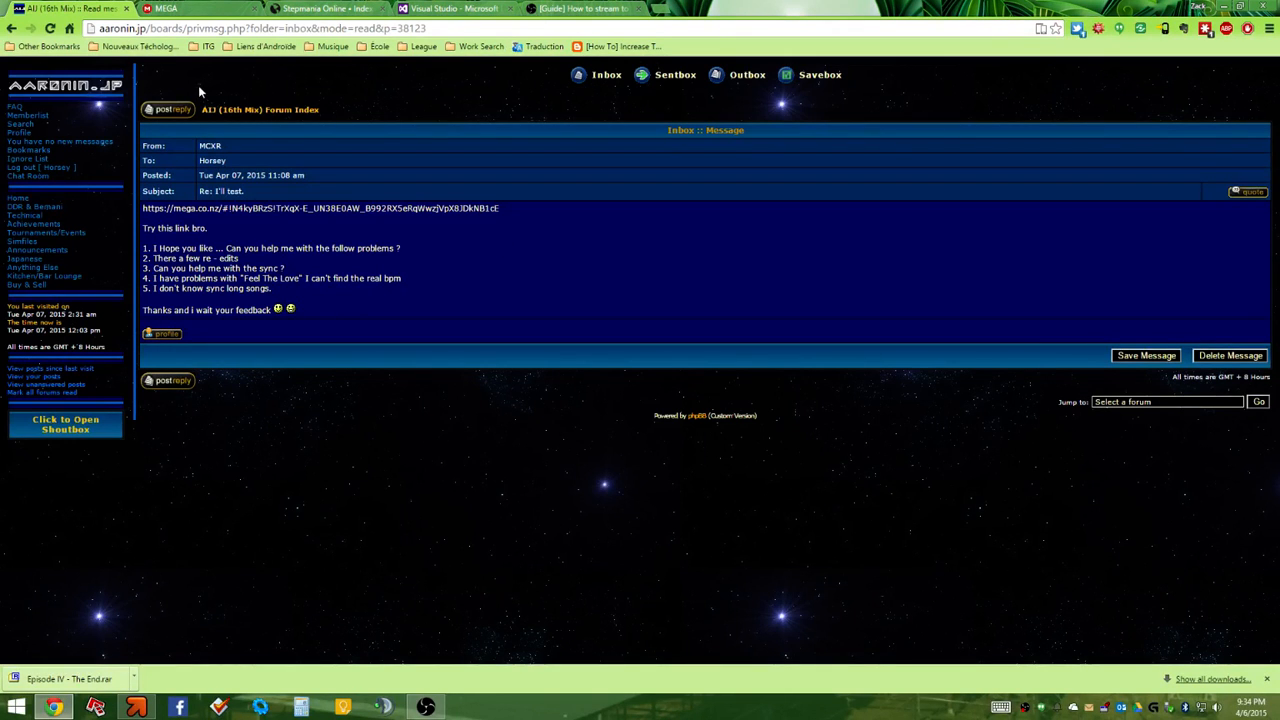
Clear the browser and recording windows off the desktop and move the DDream Studio folder beside the Wubstream 2 OST folder
{"action": "left_click_drag", "start_coordinate": [842, 6], "coordinate": [1279, 88]}
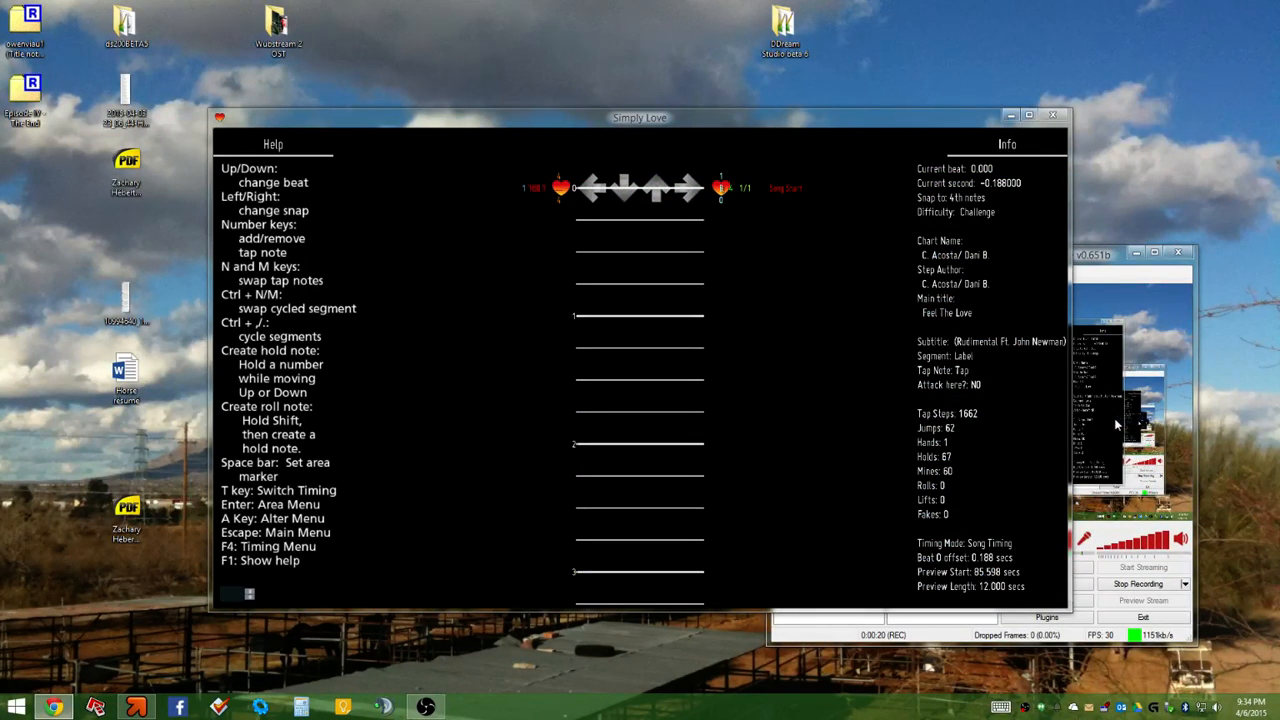
{"action": "left_click_drag", "start_coordinate": [1097, 264], "coordinate": [1159, 302]}
{"action": "left_click", "coordinate": [1198, 290]}
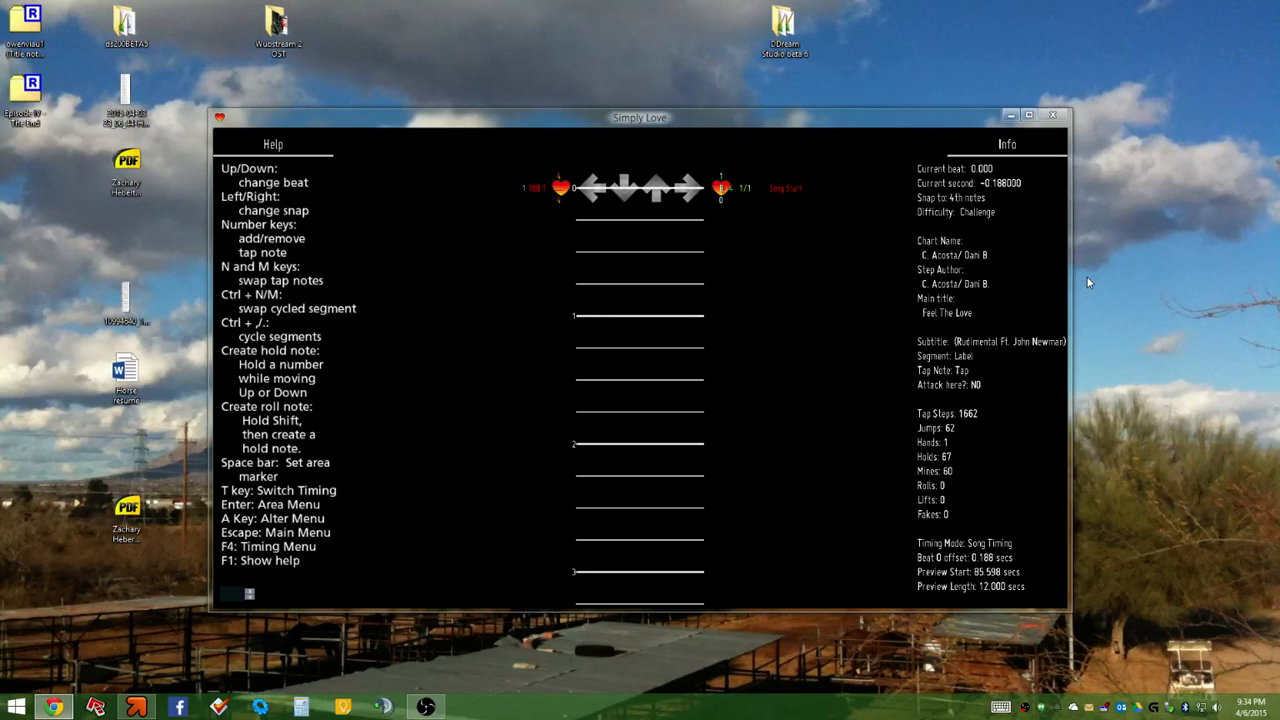
{"action": "left_click_drag", "start_coordinate": [783, 35], "coordinate": [378, 48]}
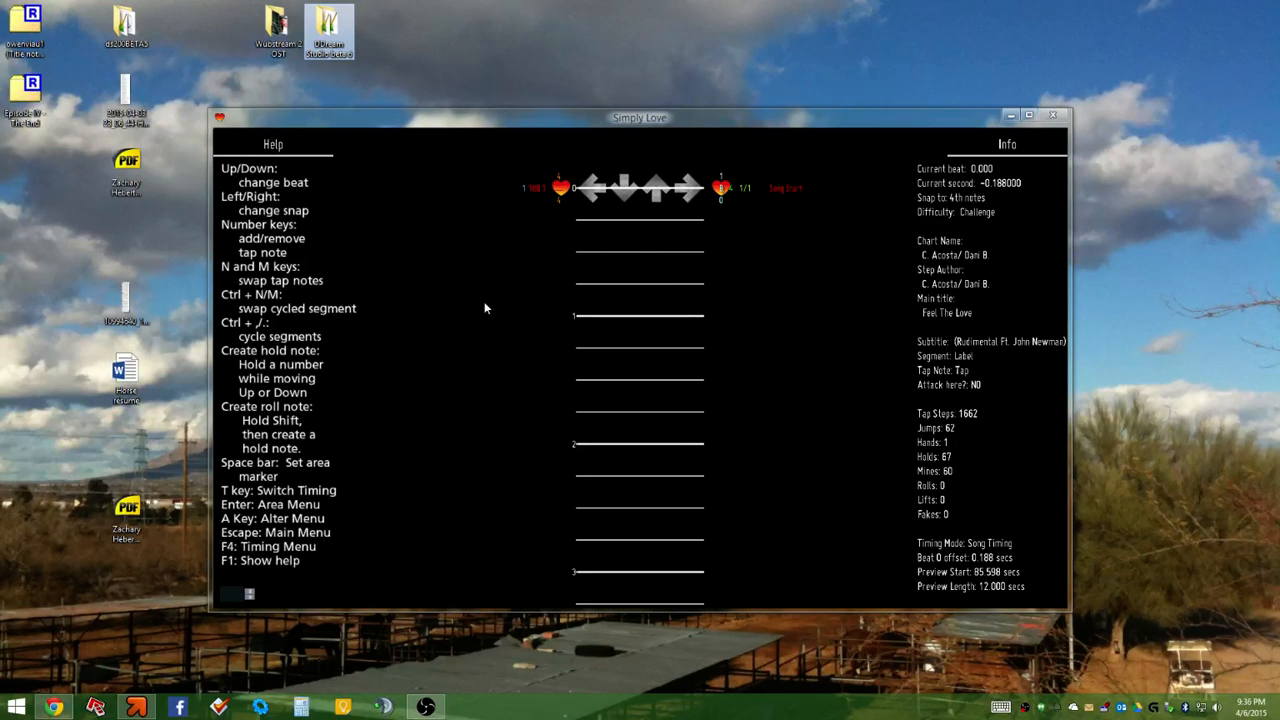
Open OGG MP3 Converter, place its window clear of the step editor, and set the output format to MP3
{"action": "left_click", "coordinate": [257, 713]}
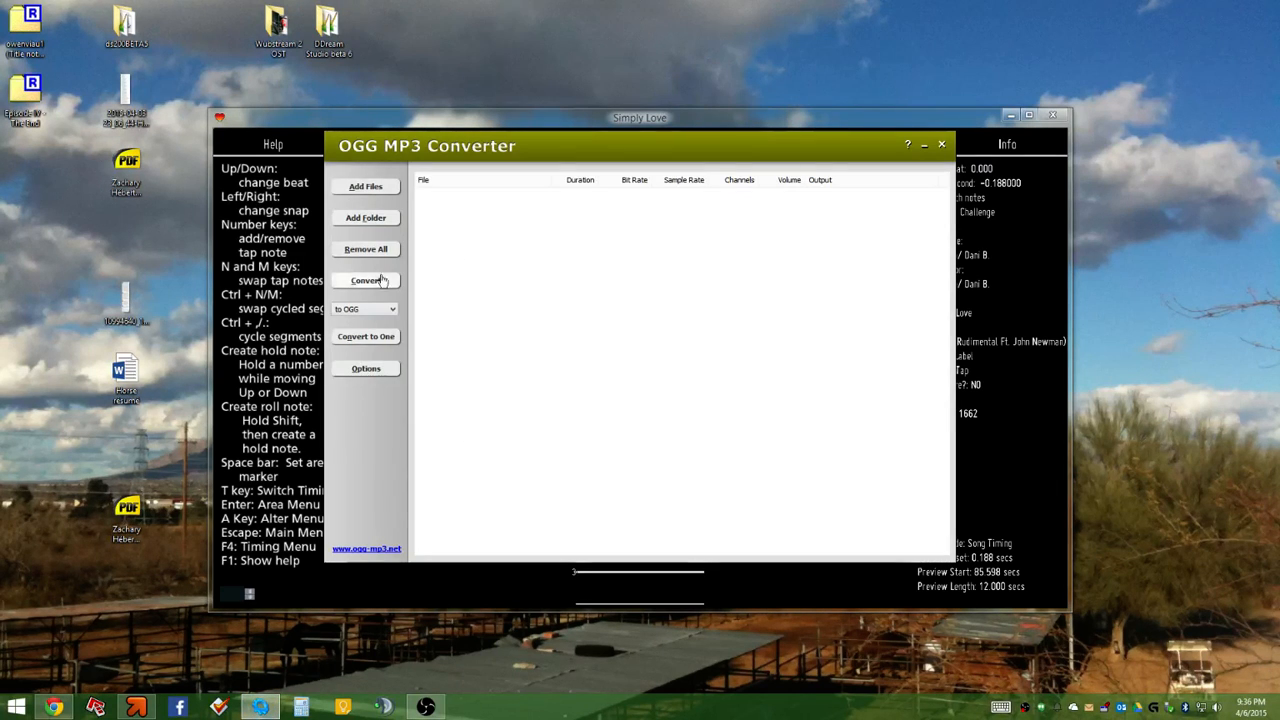
{"action": "left_click_drag", "start_coordinate": [609, 143], "coordinate": [767, 24]}
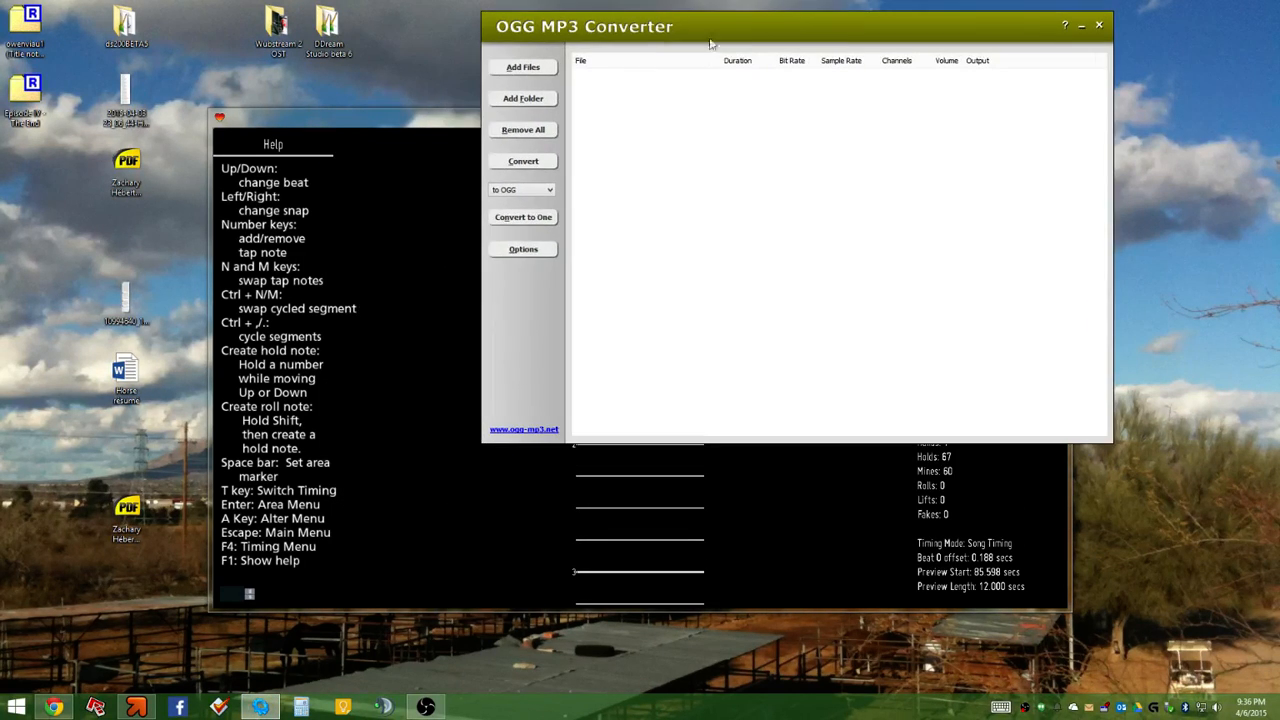
{"action": "left_click", "coordinate": [366, 356]}
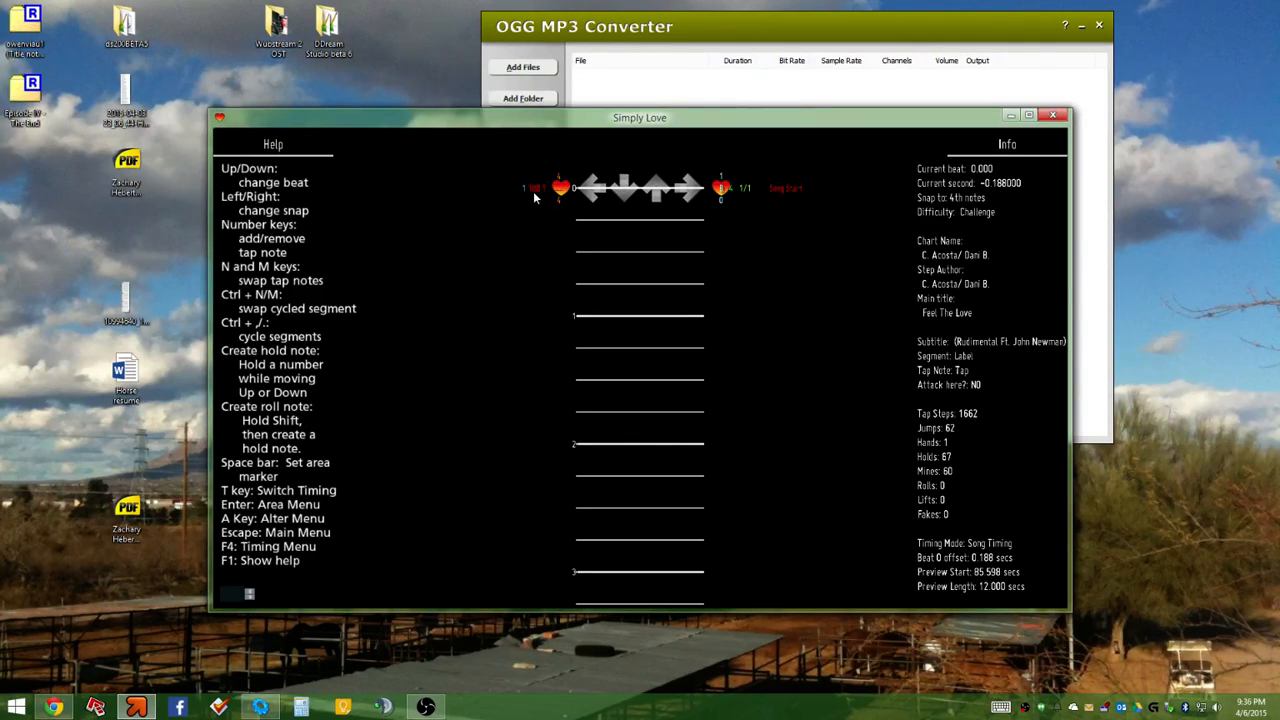
{"action": "left_click", "coordinate": [652, 27]}
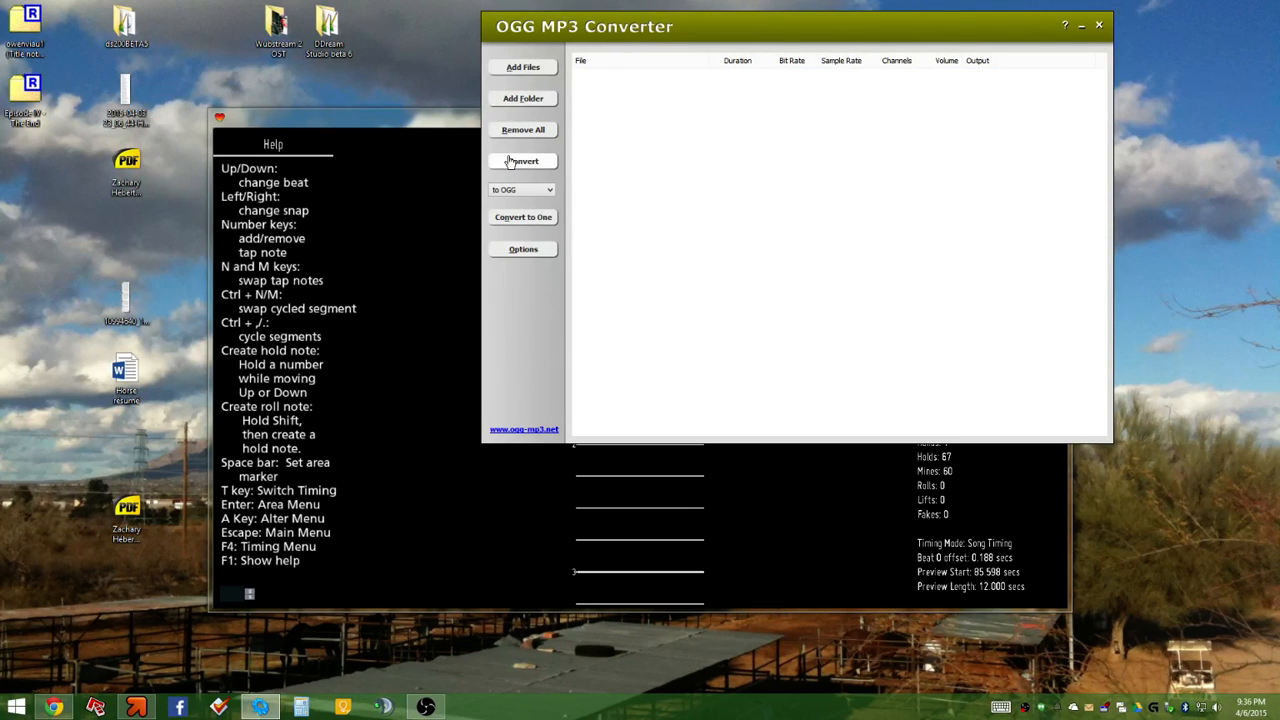
{"action": "left_click", "coordinate": [522, 189]}
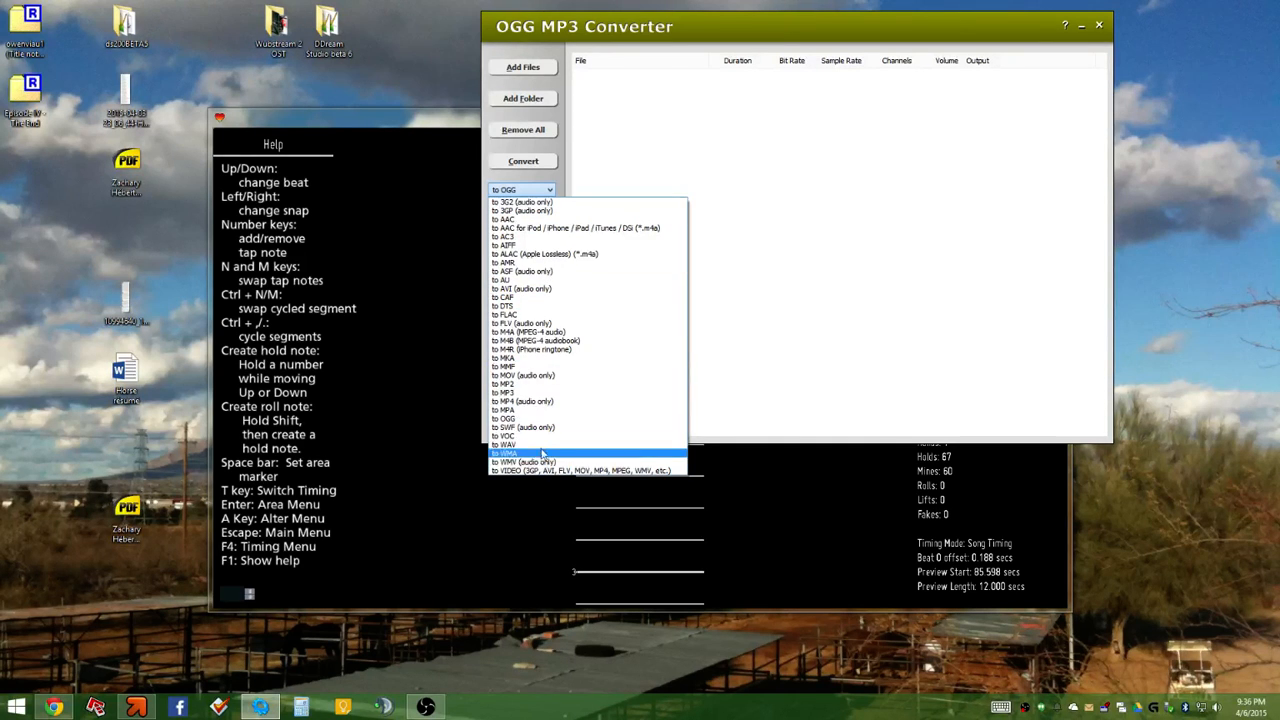
{"action": "left_click", "coordinate": [522, 393]}
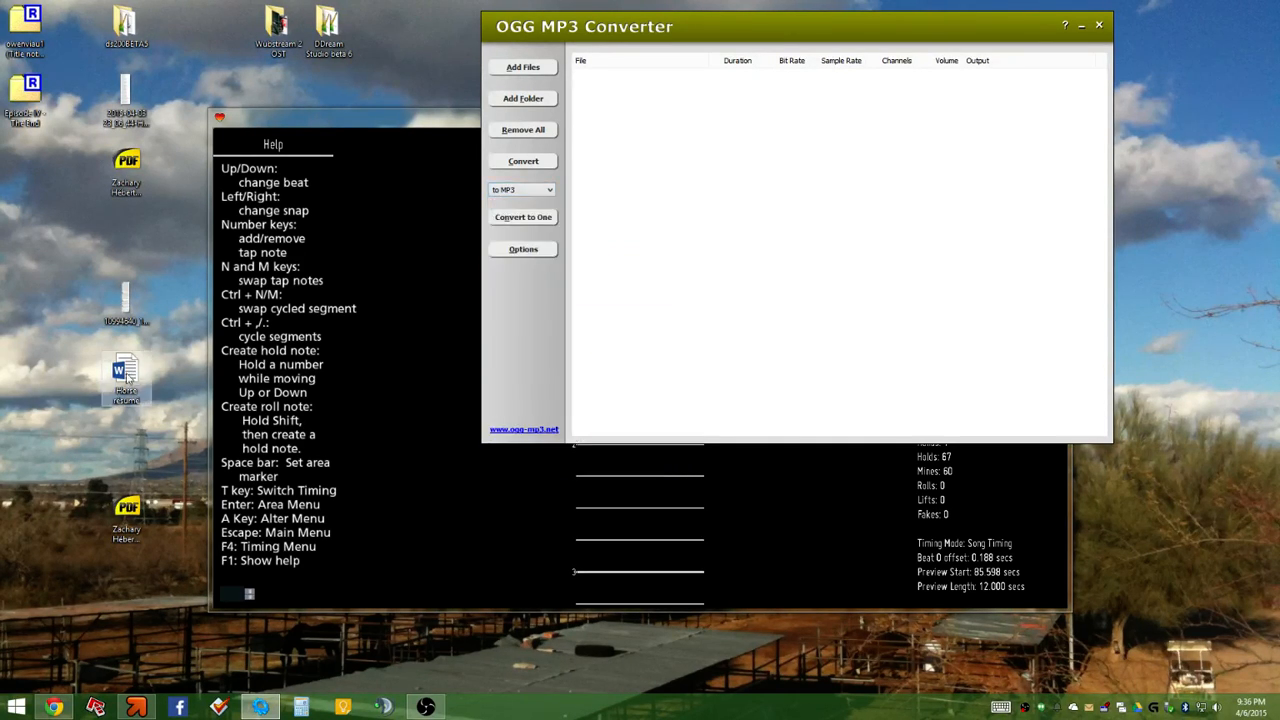
Convert the Feel The Love OGG file from the StepMania 5 Songs folder "Episode IV - The End" to MP3
{"action": "left_click", "coordinate": [17, 550]}
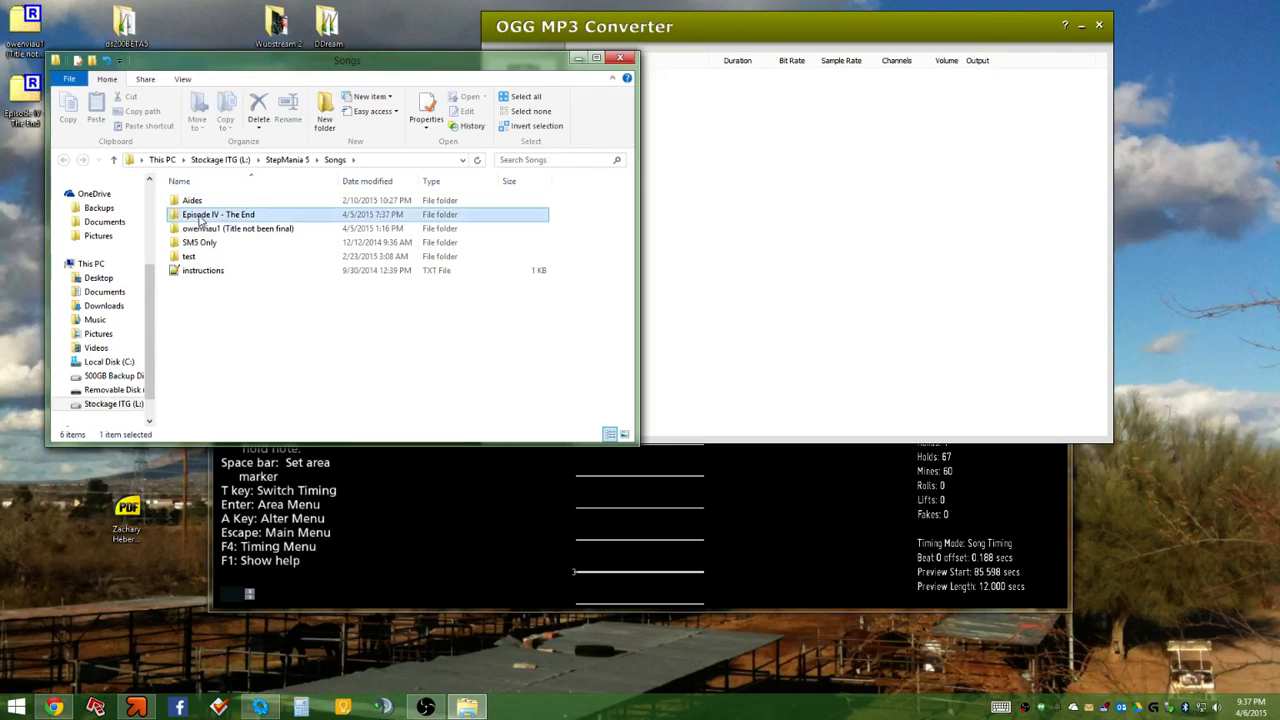
{"action": "double_click", "coordinate": [205, 214]}
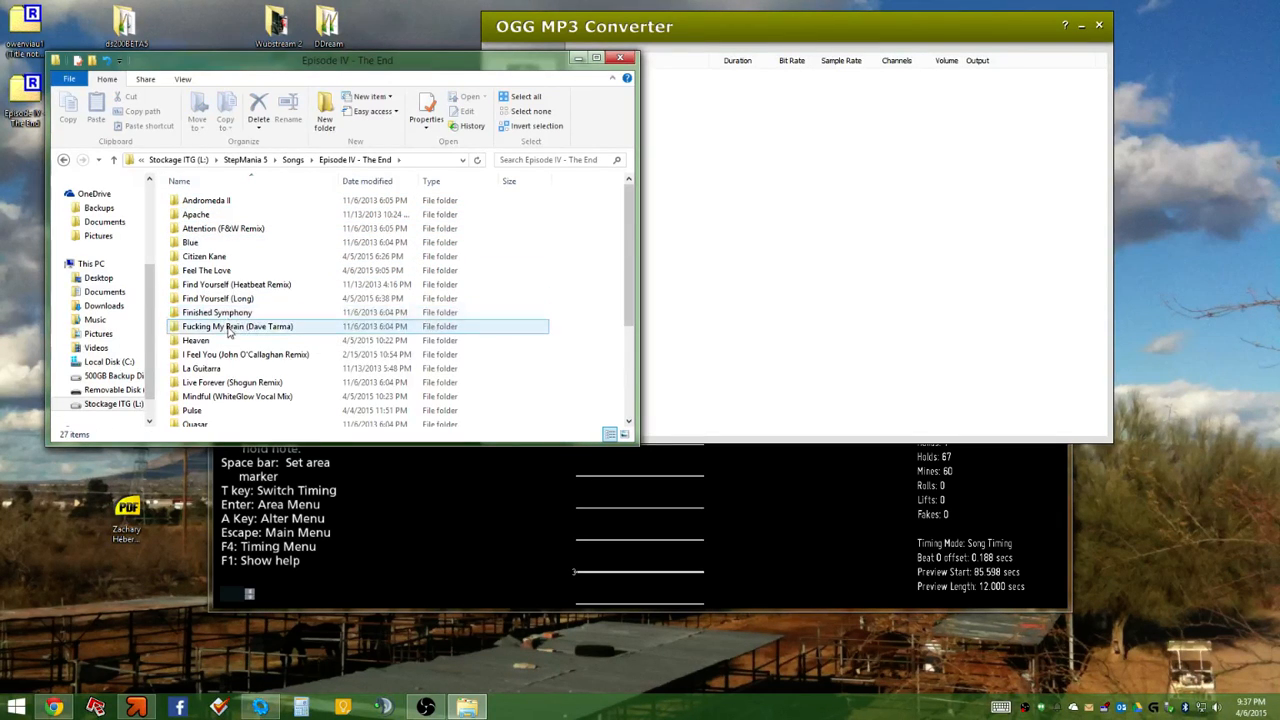
{"action": "double_click", "coordinate": [215, 270]}
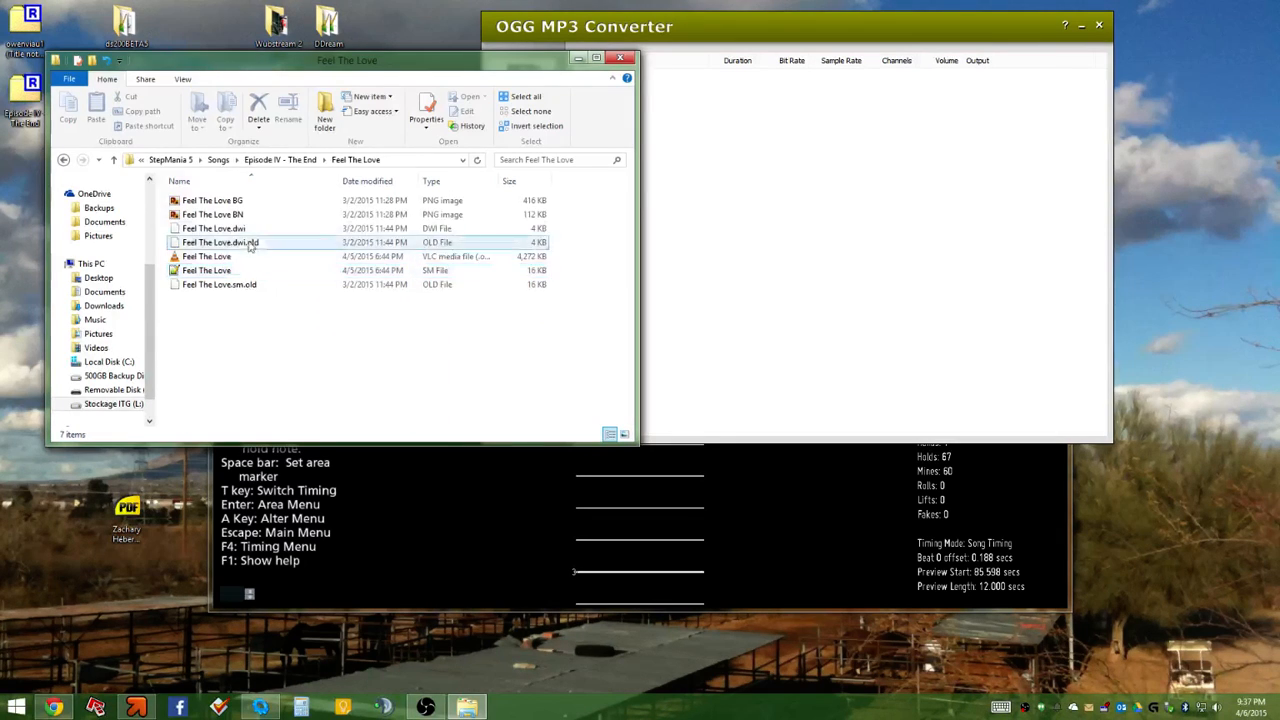
{"action": "left_click_drag", "start_coordinate": [227, 258], "coordinate": [770, 245]}
{"action": "left_click", "coordinate": [770, 245]}
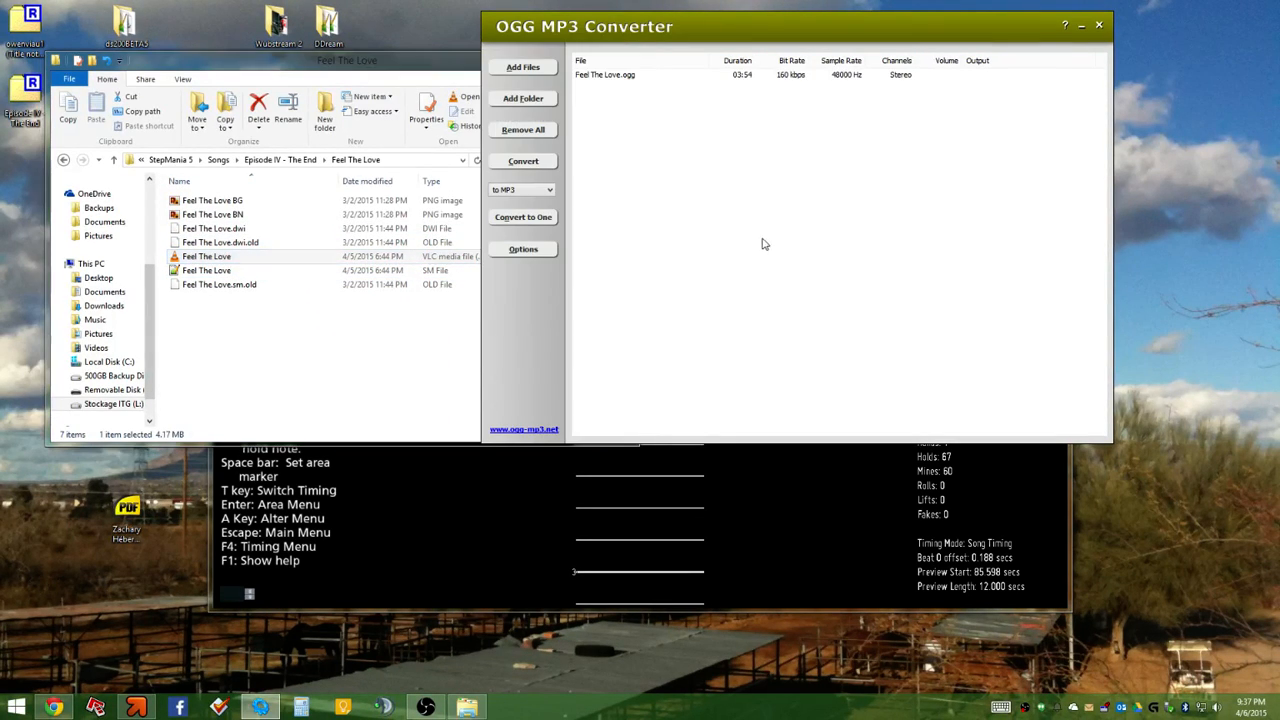
{"action": "left_click", "coordinate": [521, 162]}
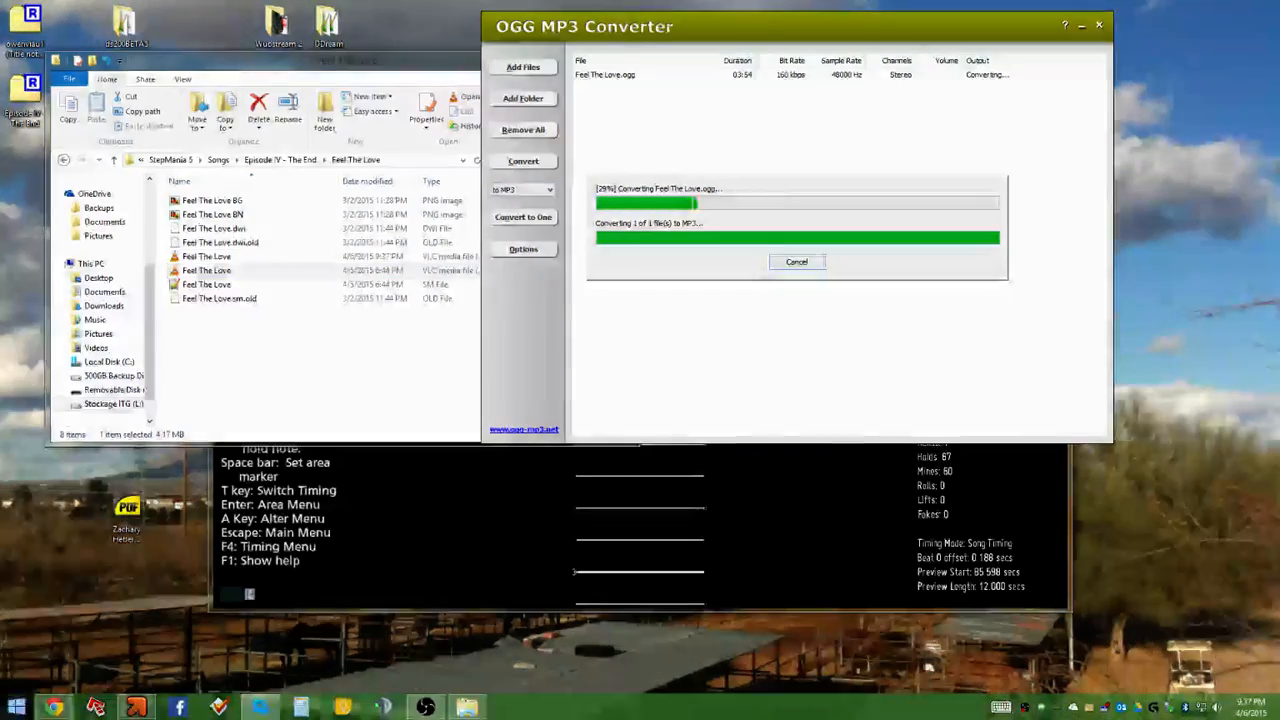
Launch MixMeister BPM Analyzer, analyze the tempo of the converted Feel The Love MP3, and widen the analyzer window
{"action": "left_click", "coordinate": [16, 707]}
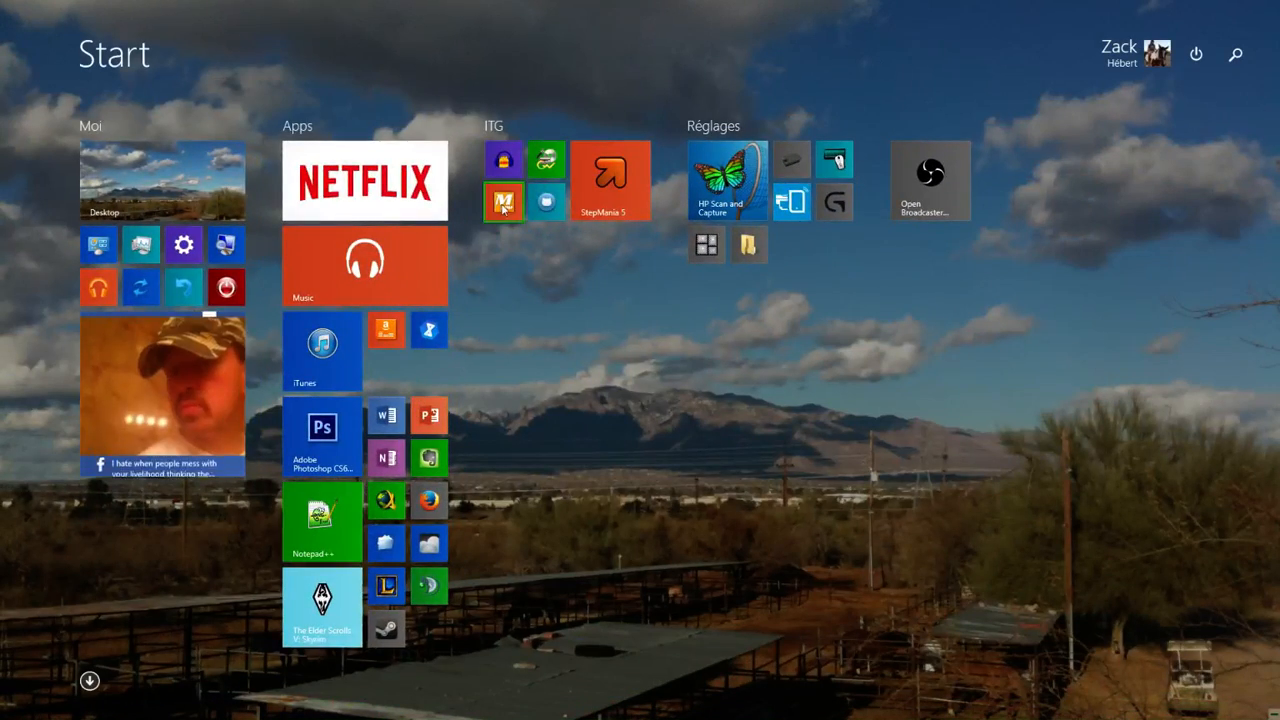
{"action": "key", "text": "super"}
{"action": "left_click_drag", "start_coordinate": [268, 60], "coordinate": [259, 339]}
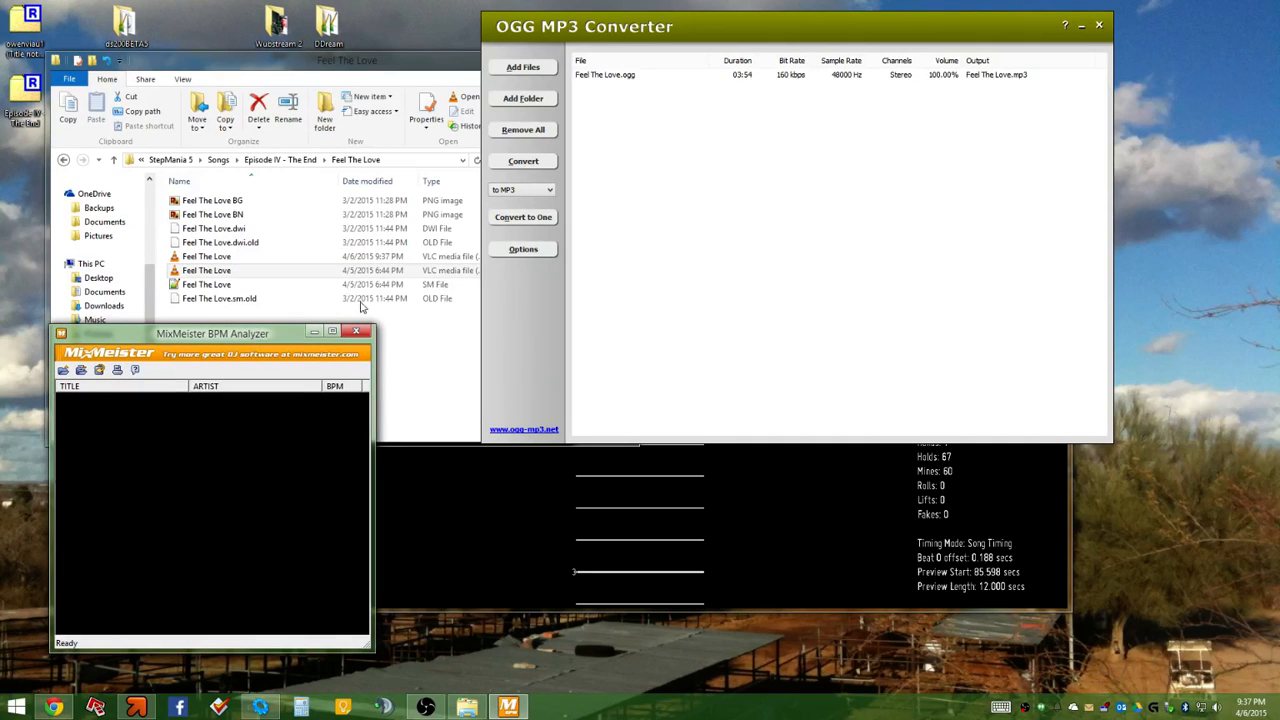
{"action": "left_click", "coordinate": [245, 276]}
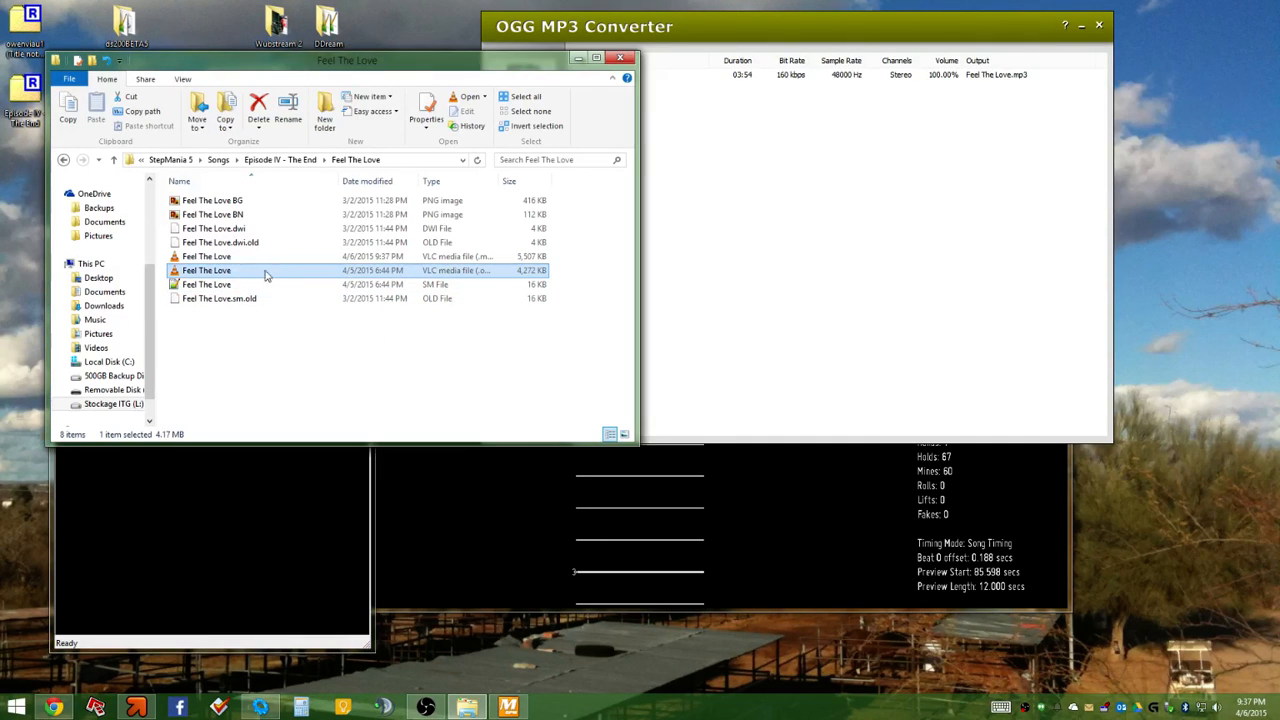
{"action": "left_click_drag", "start_coordinate": [267, 258], "coordinate": [232, 531]}
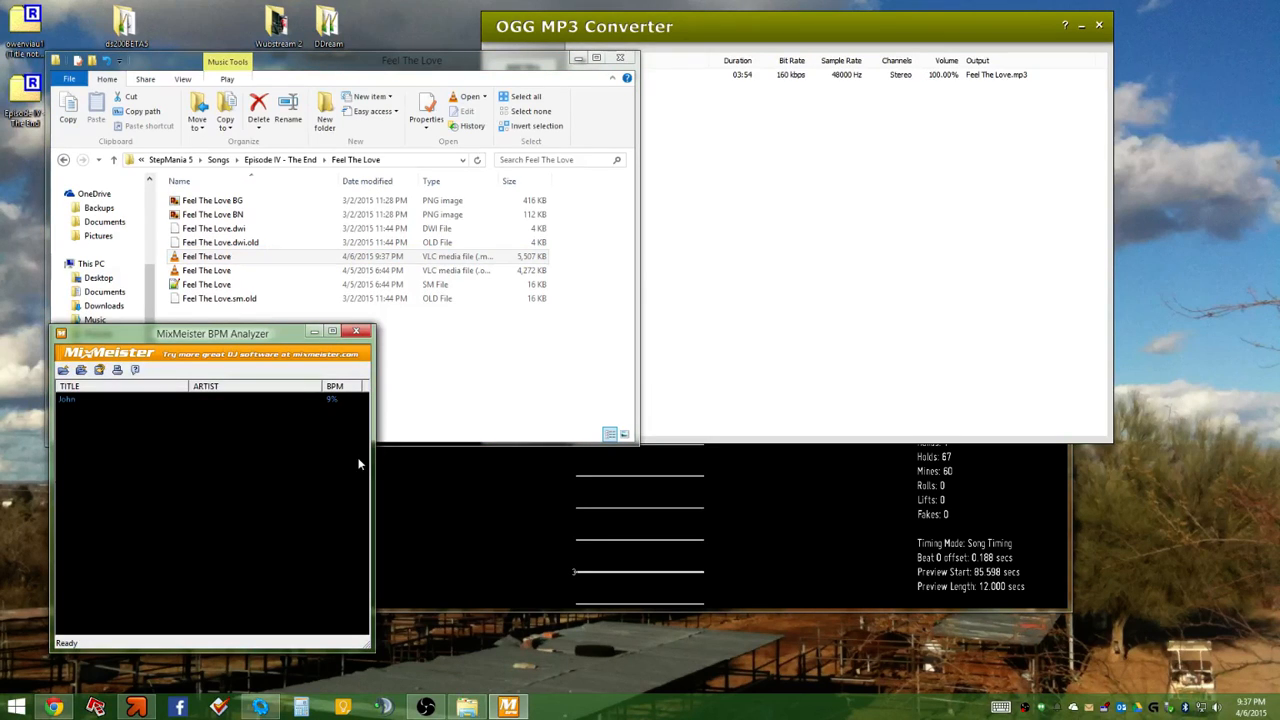
{"action": "left_click_drag", "start_coordinate": [373, 442], "coordinate": [487, 440]}
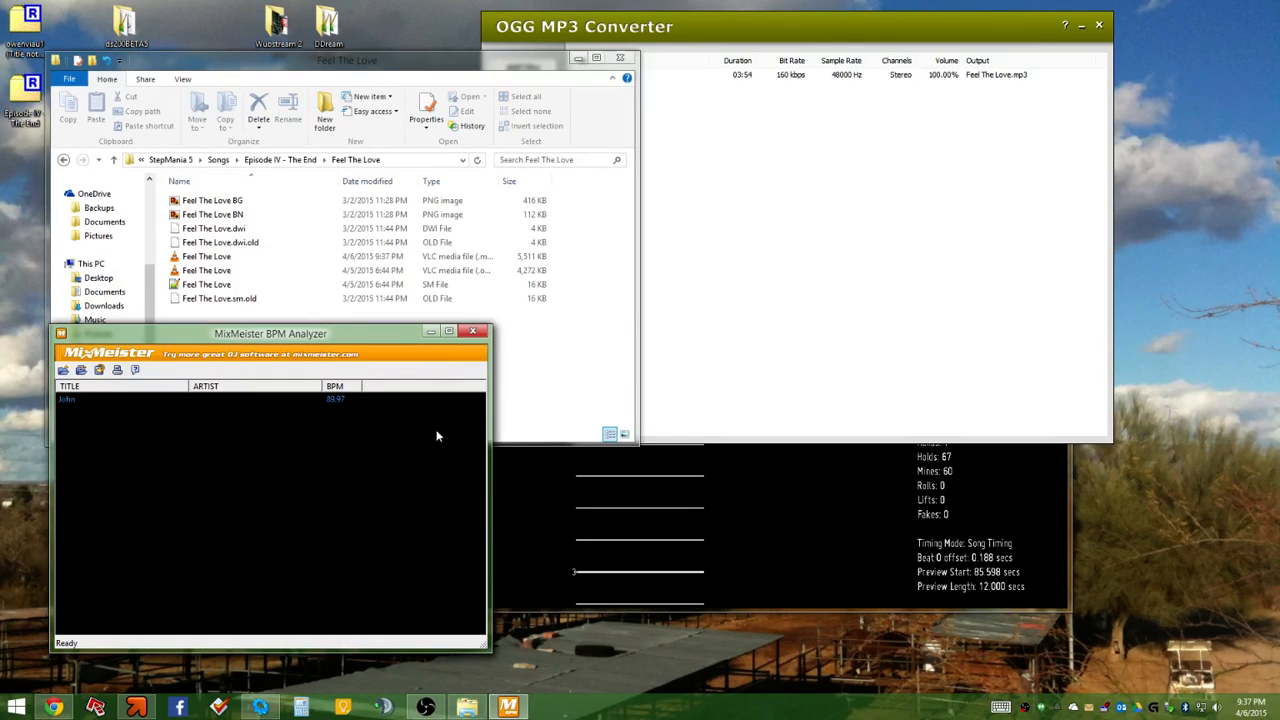
Double the rounded tempo of 90 BPM in the Calculator and put the Calculator away
{"action": "left_click", "coordinate": [298, 707]}
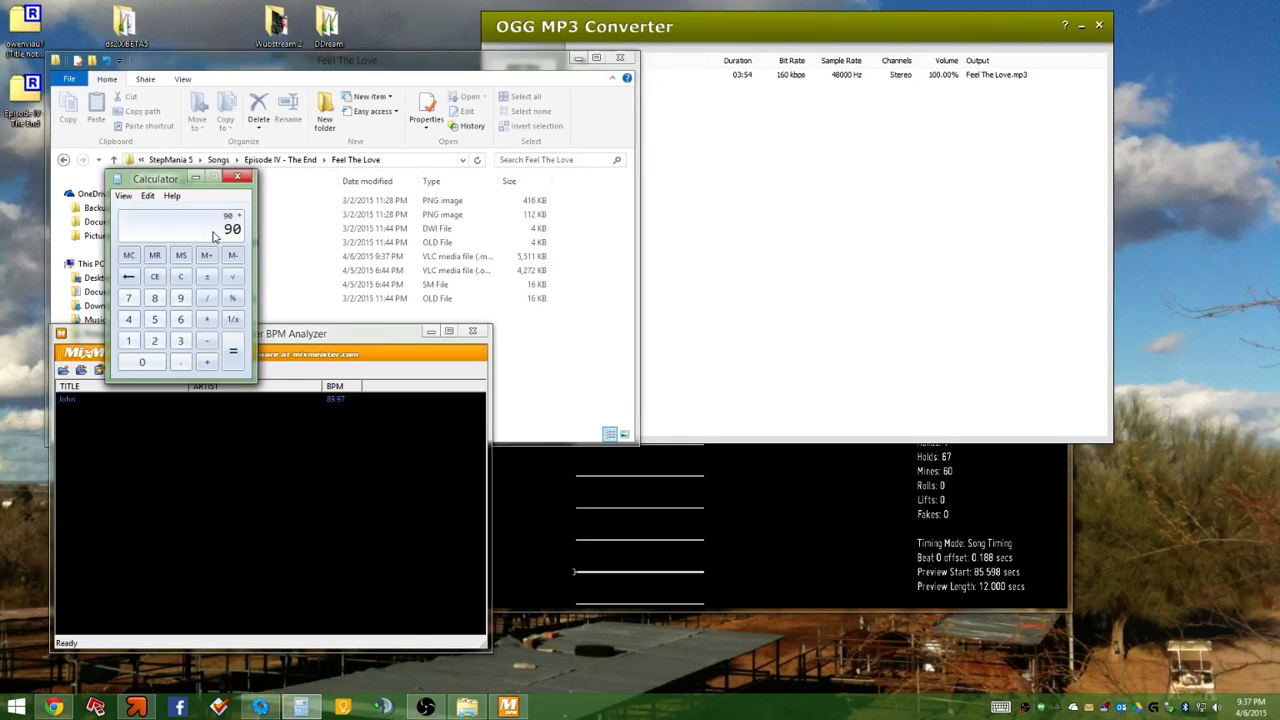
{"action": "key", "text": "Return"}
{"action": "left_click", "coordinate": [352, 396]}
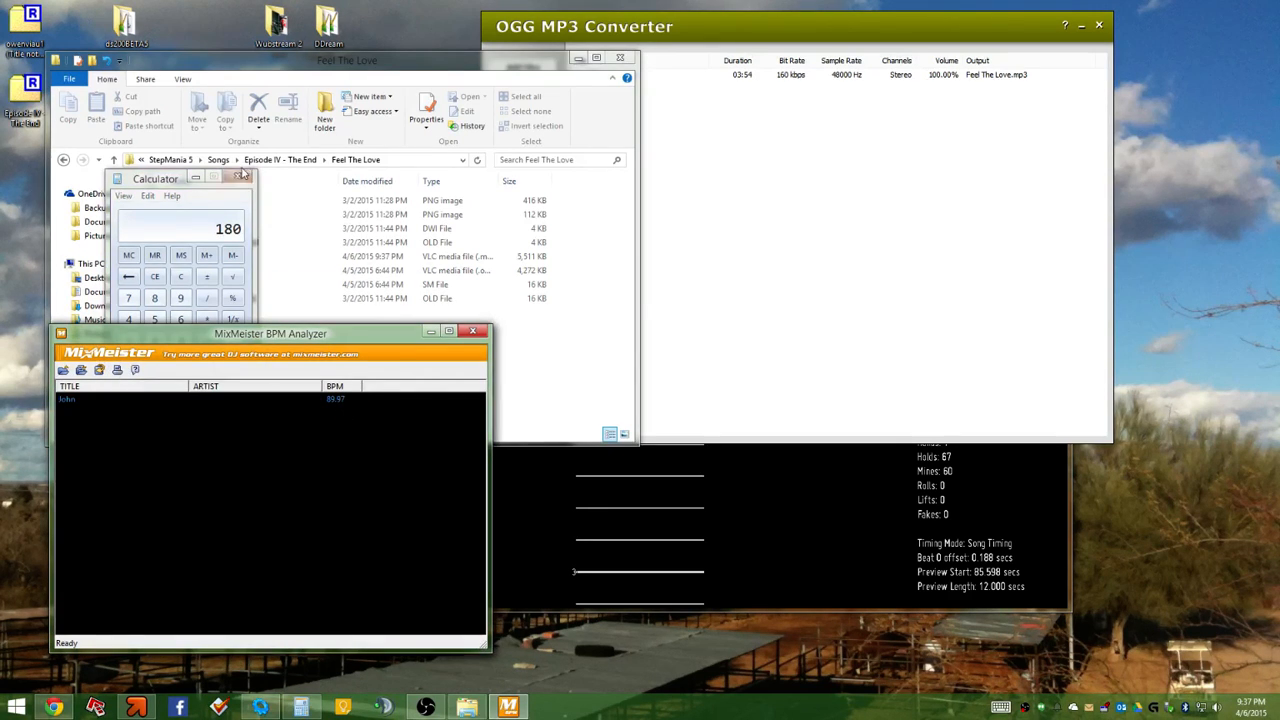
{"action": "left_click", "coordinate": [237, 176]}
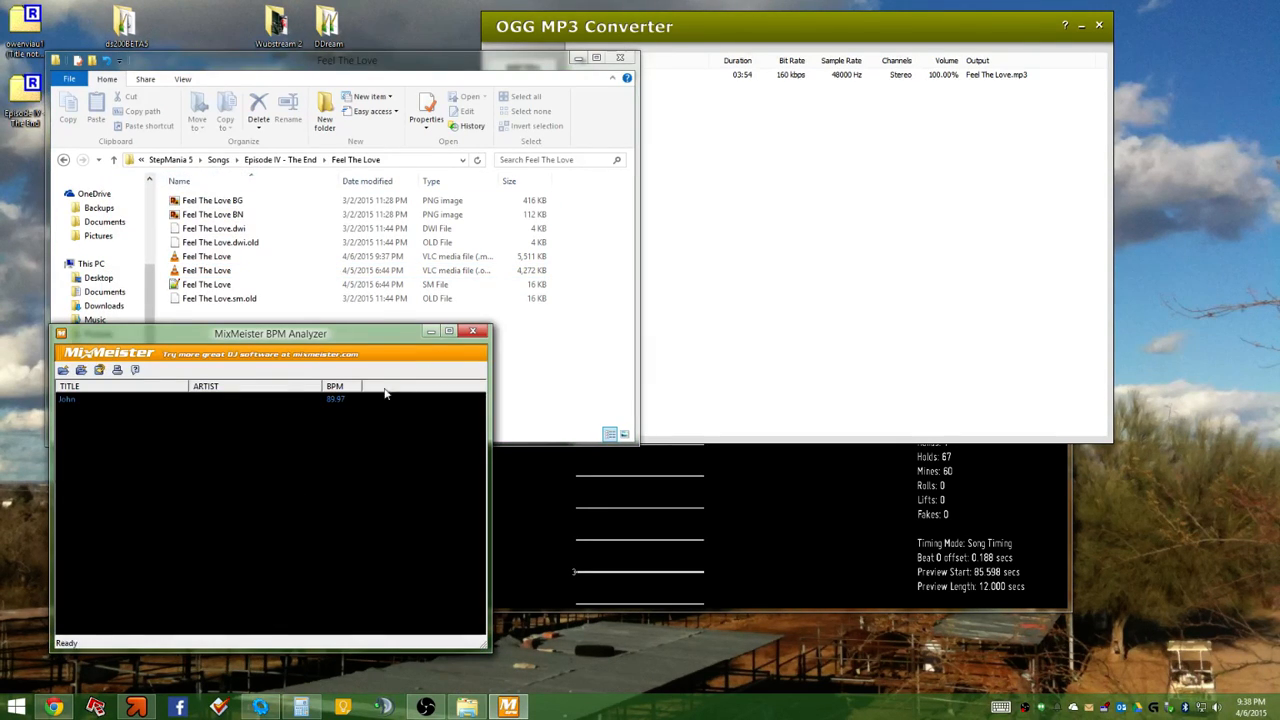
Close MixMeister BPM Analyzer along with its farewell notice, and recheck the doubled tempo in the Calculator
{"action": "left_click", "coordinate": [472, 330]}
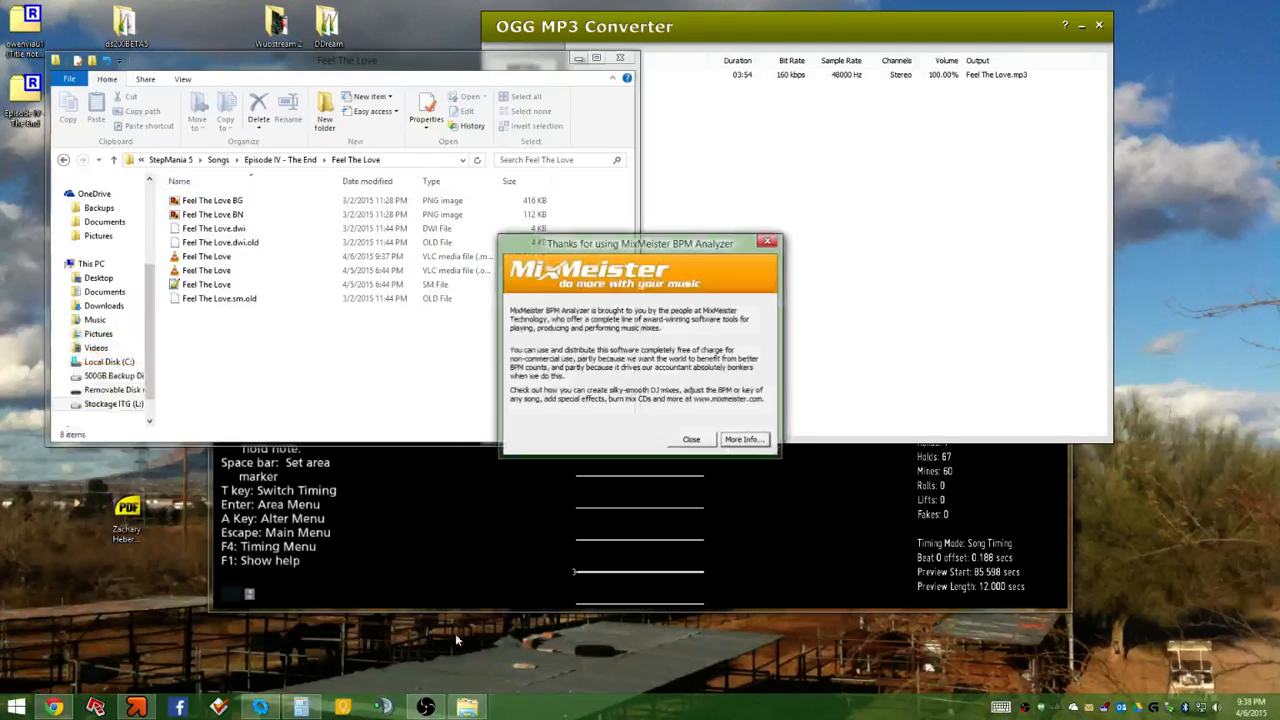
{"action": "left_click", "coordinate": [690, 441]}
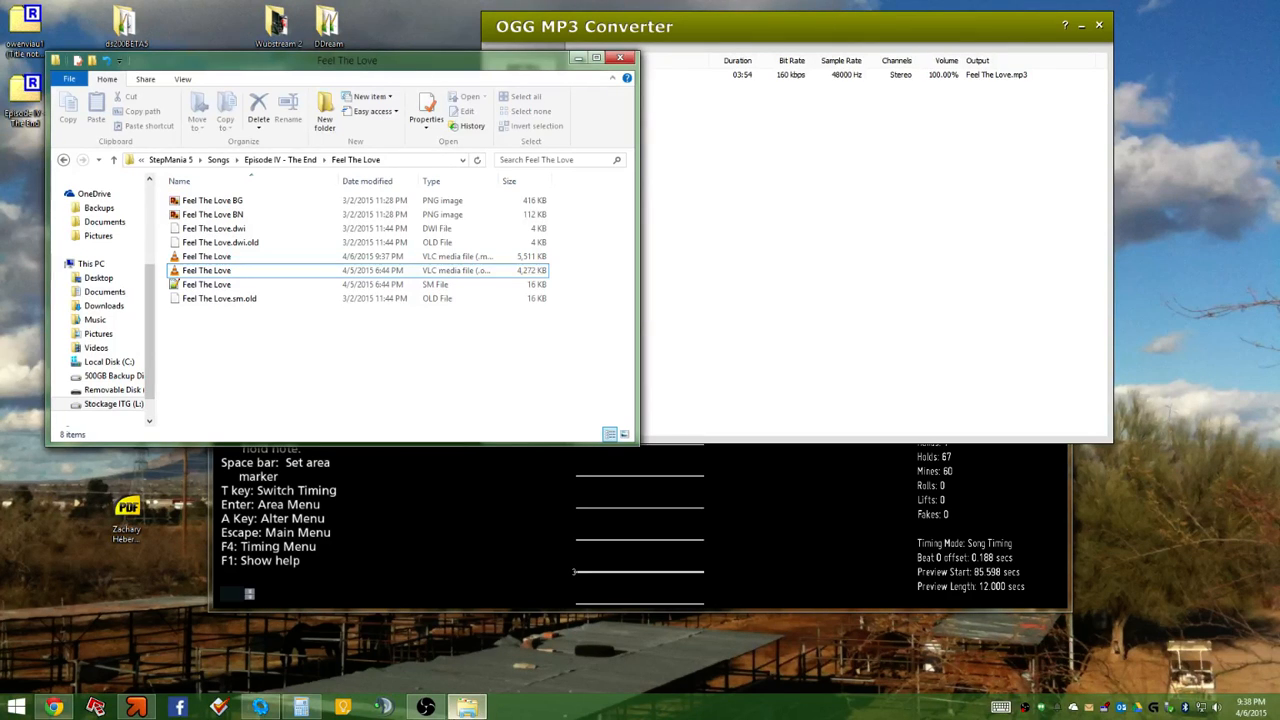
{"action": "left_click", "coordinate": [303, 712]}
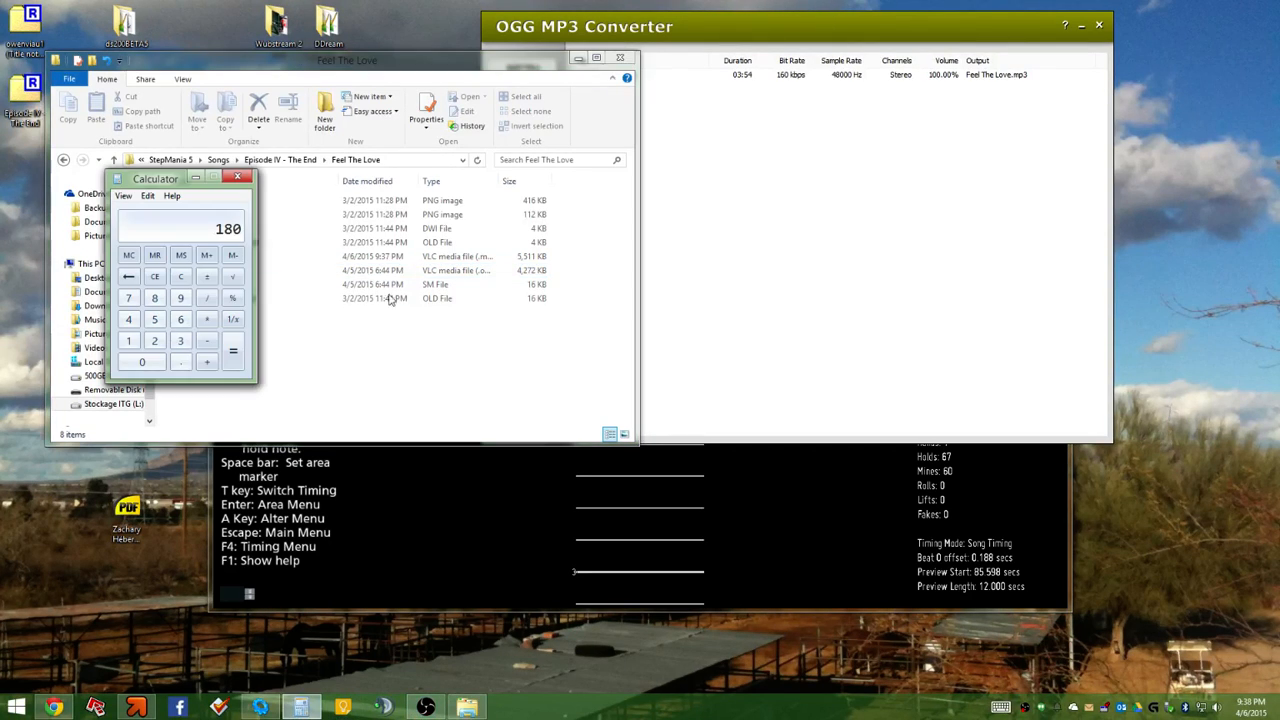
{"action": "left_click", "coordinate": [234, 181]}
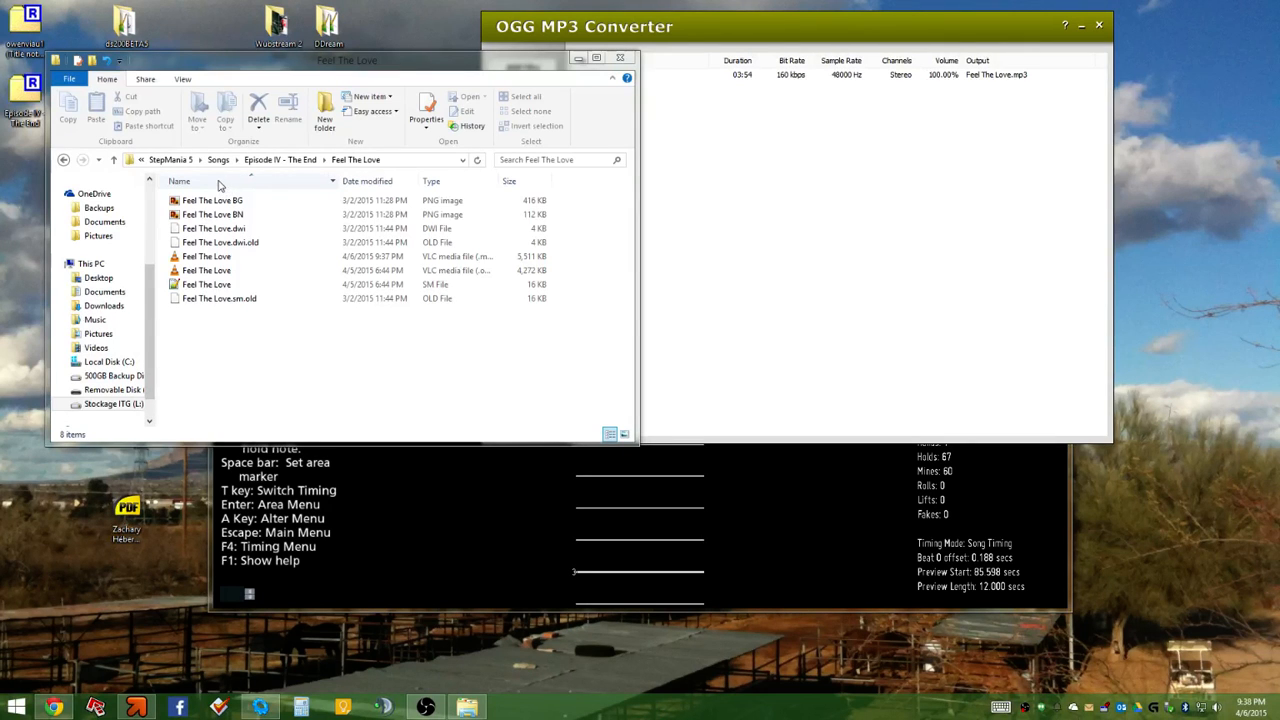
Close OGG MP3 Converter and delete the converted Feel The Love MP3 from the song folder, keeping the OGG
{"action": "left_click", "coordinate": [545, 462]}
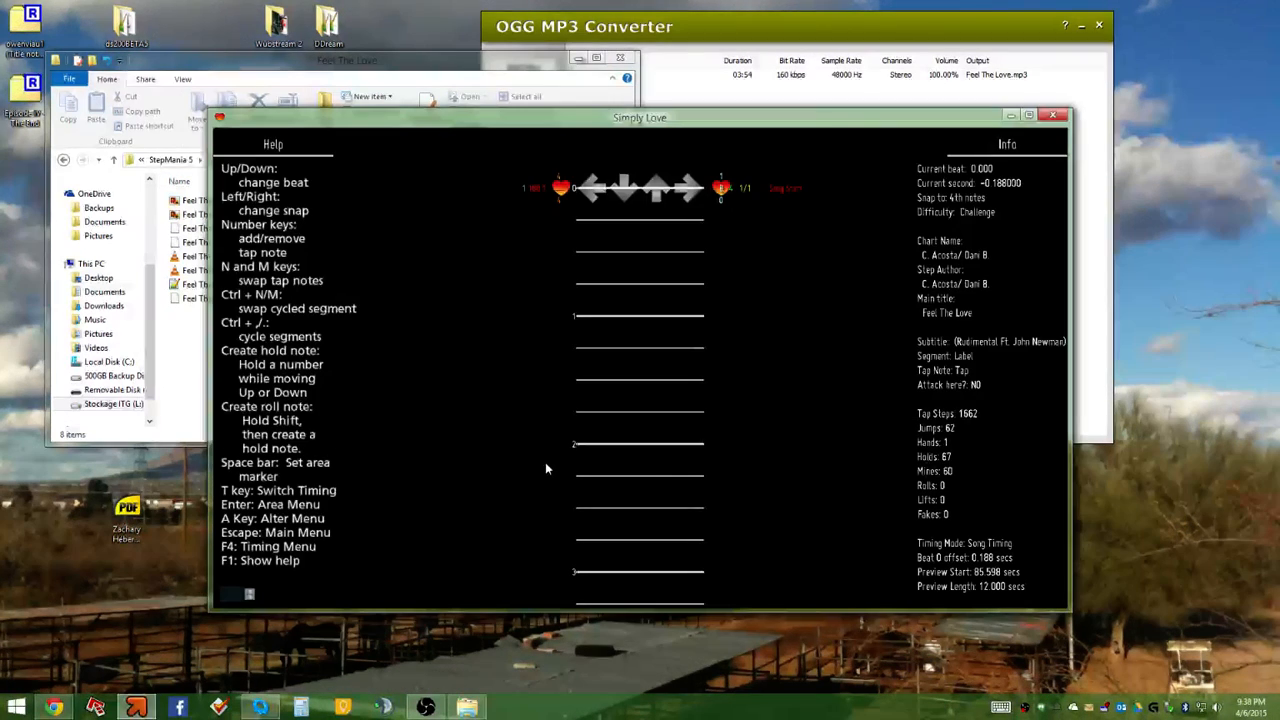
{"action": "left_click", "coordinate": [860, 32]}
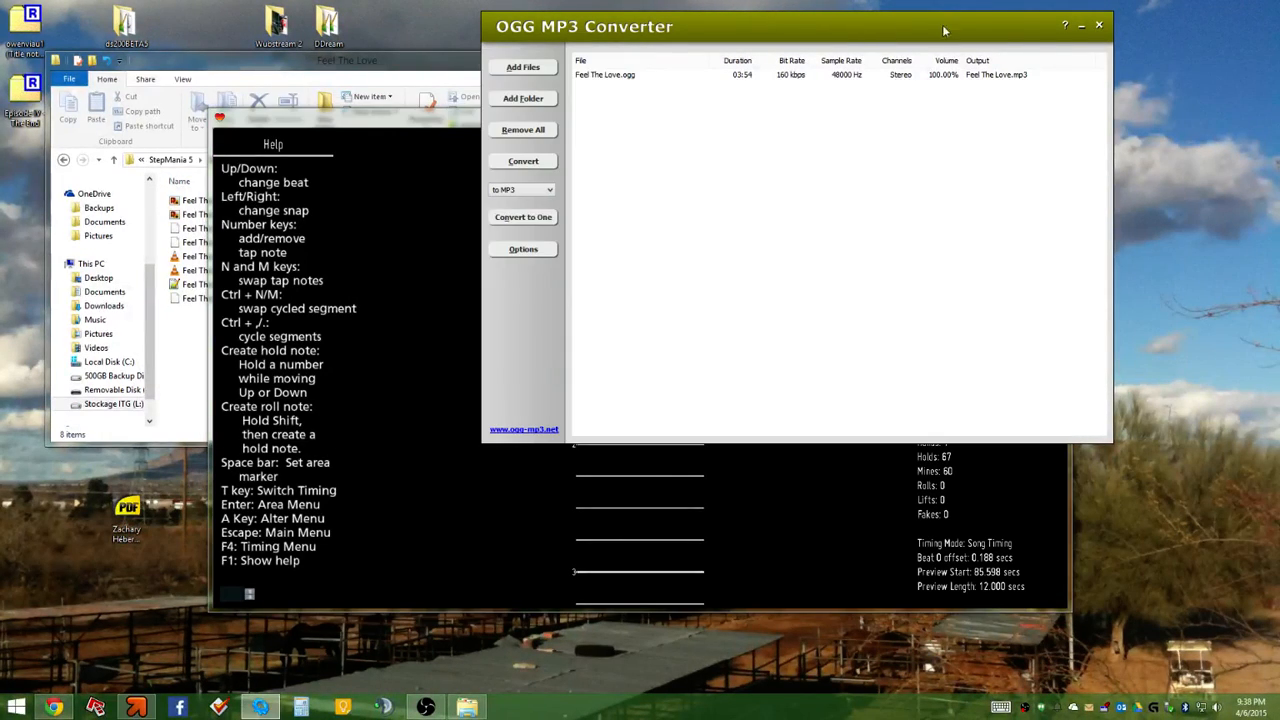
{"action": "left_click", "coordinate": [1099, 25]}
{"action": "left_click", "coordinate": [203, 405]}
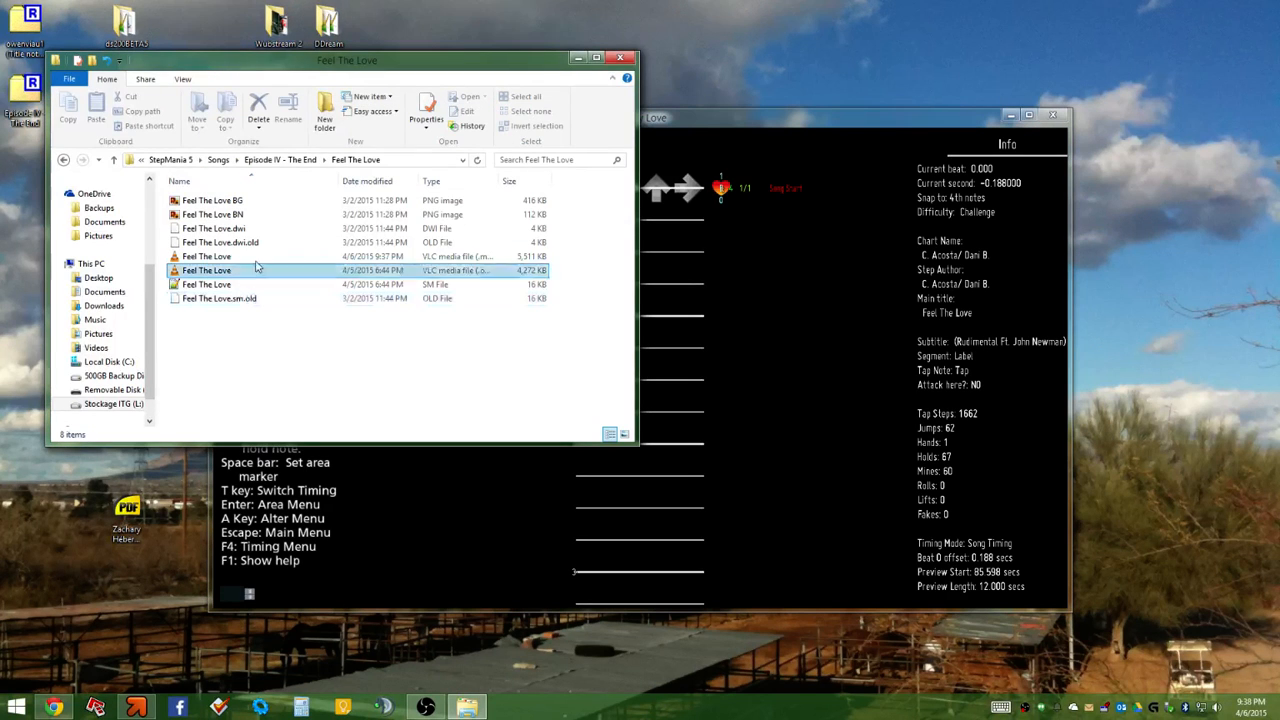
{"action": "left_click_drag", "start_coordinate": [220, 257], "coordinate": [252, 287]}
{"action": "key", "text": "Delete"}
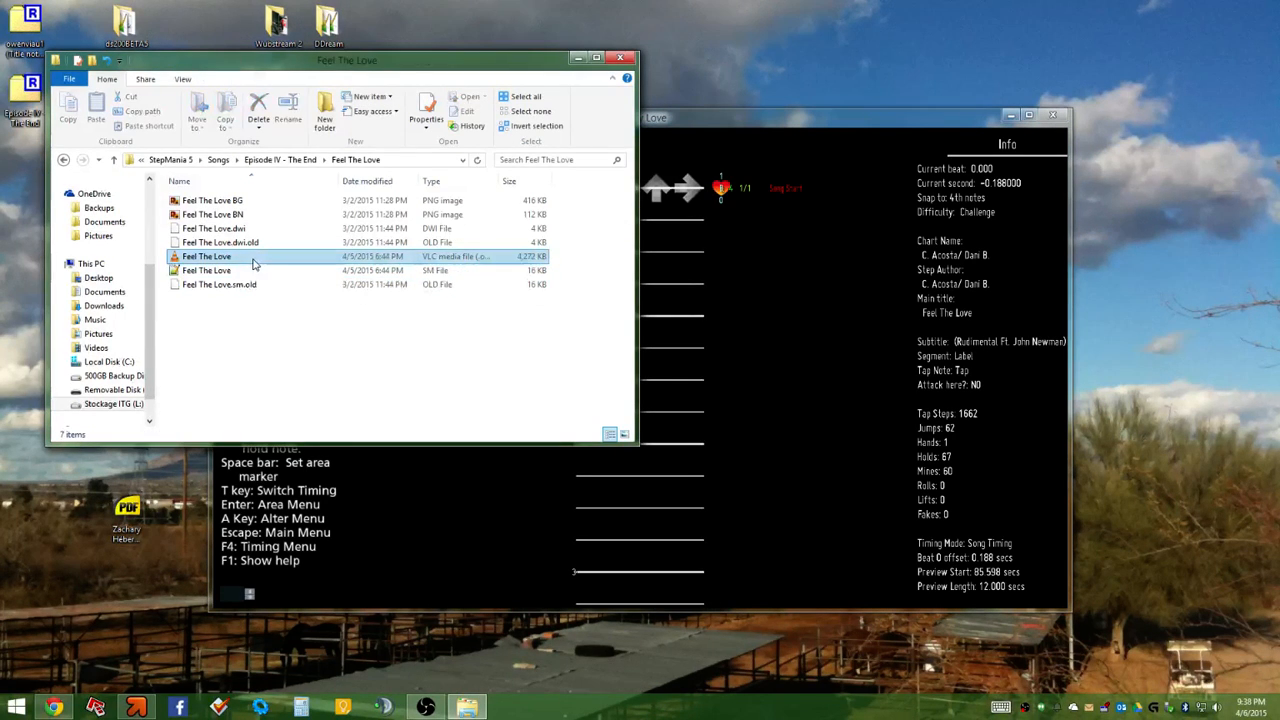
{"action": "left_click", "coordinate": [254, 262]}
Launch the audio editors GoldWave and Audacity
{"action": "left_click", "coordinate": [691, 121]}
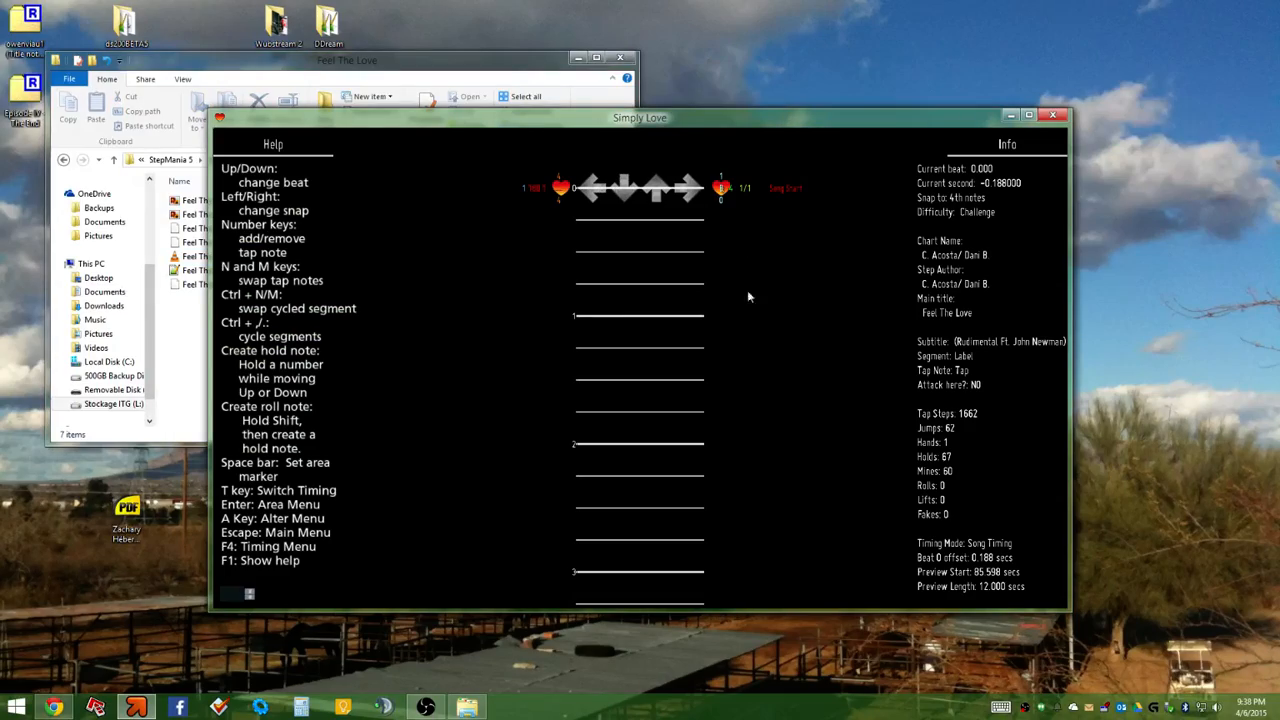
{"action": "key", "text": "super"}
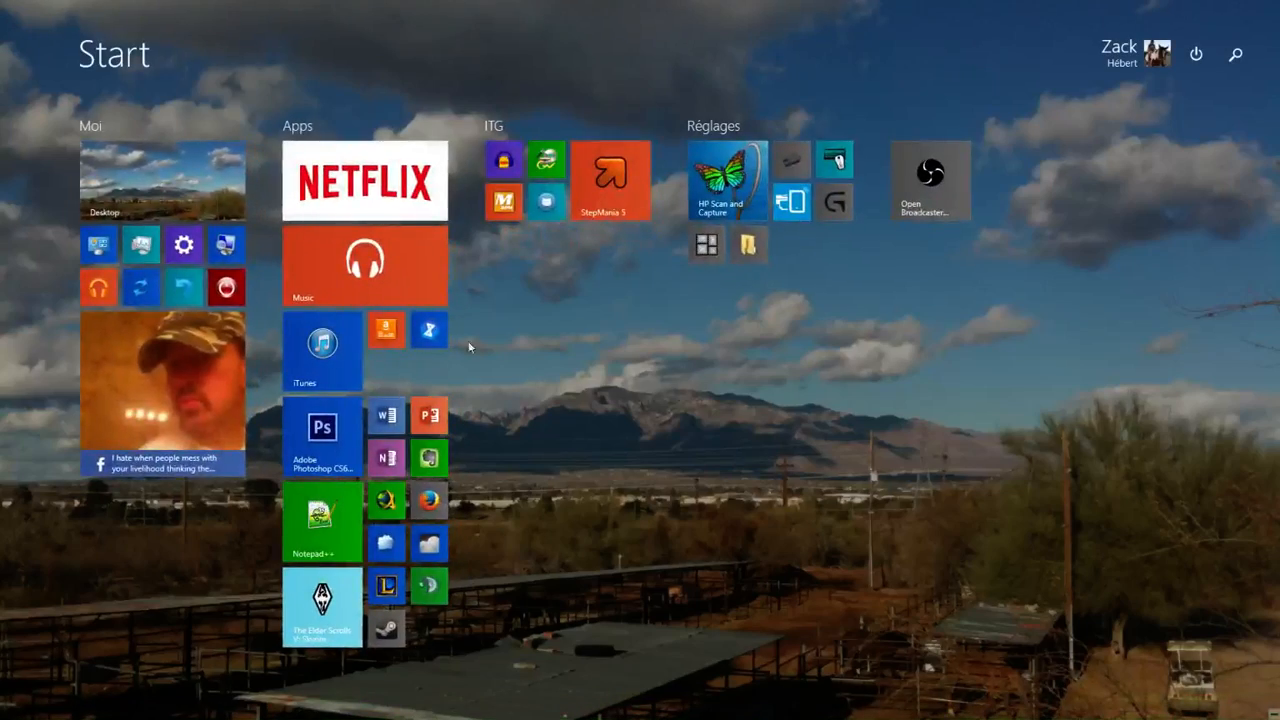
{"action": "left_click", "coordinate": [522, 200]}
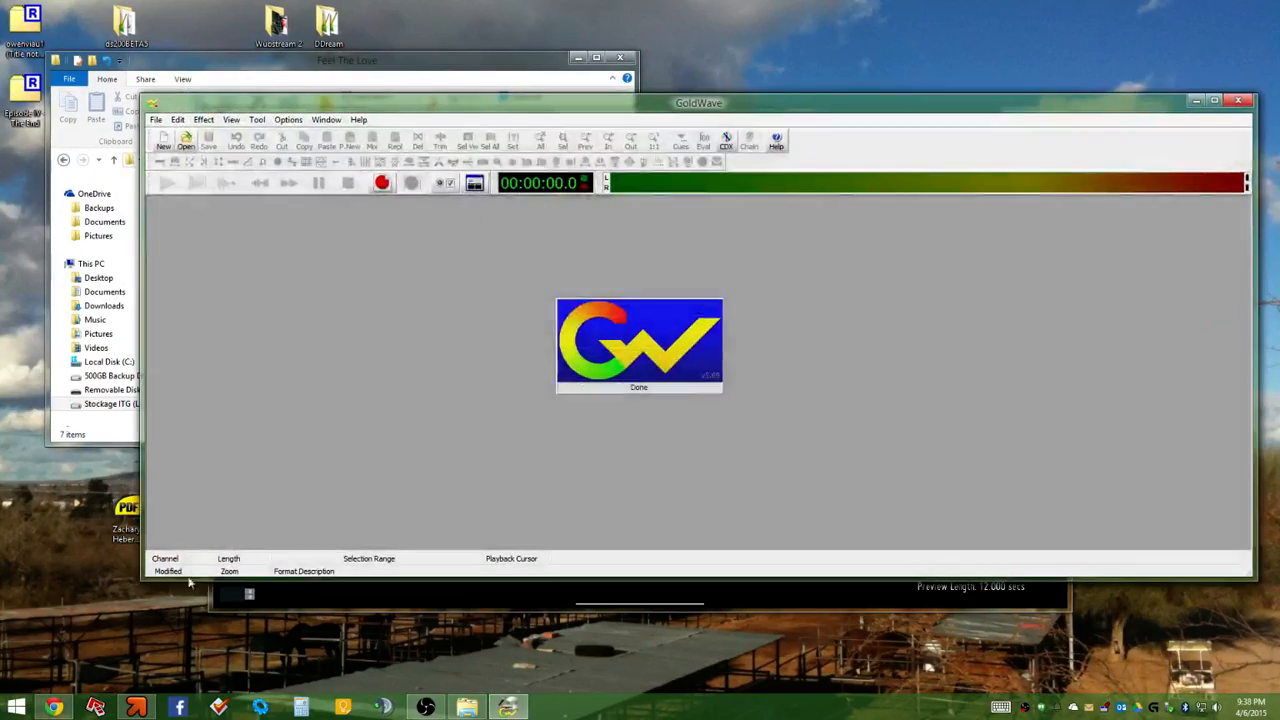
{"action": "key", "text": "super"}
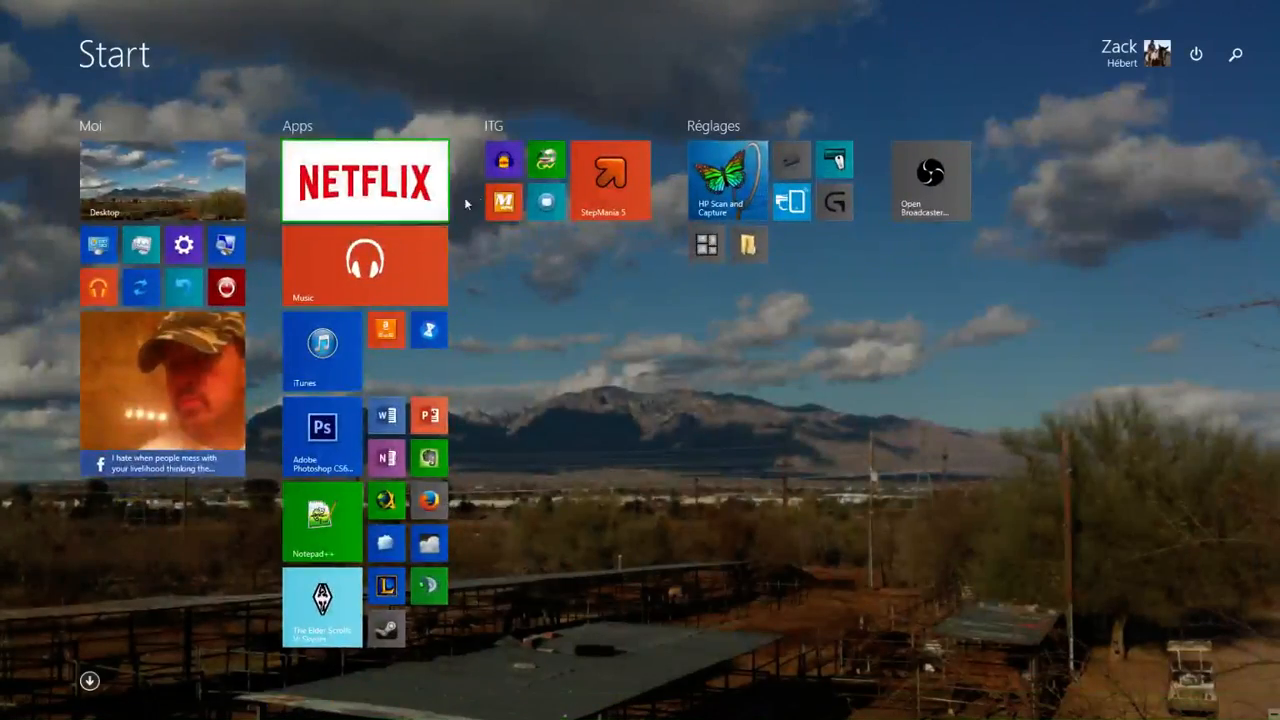
{"action": "left_click", "coordinate": [505, 165]}
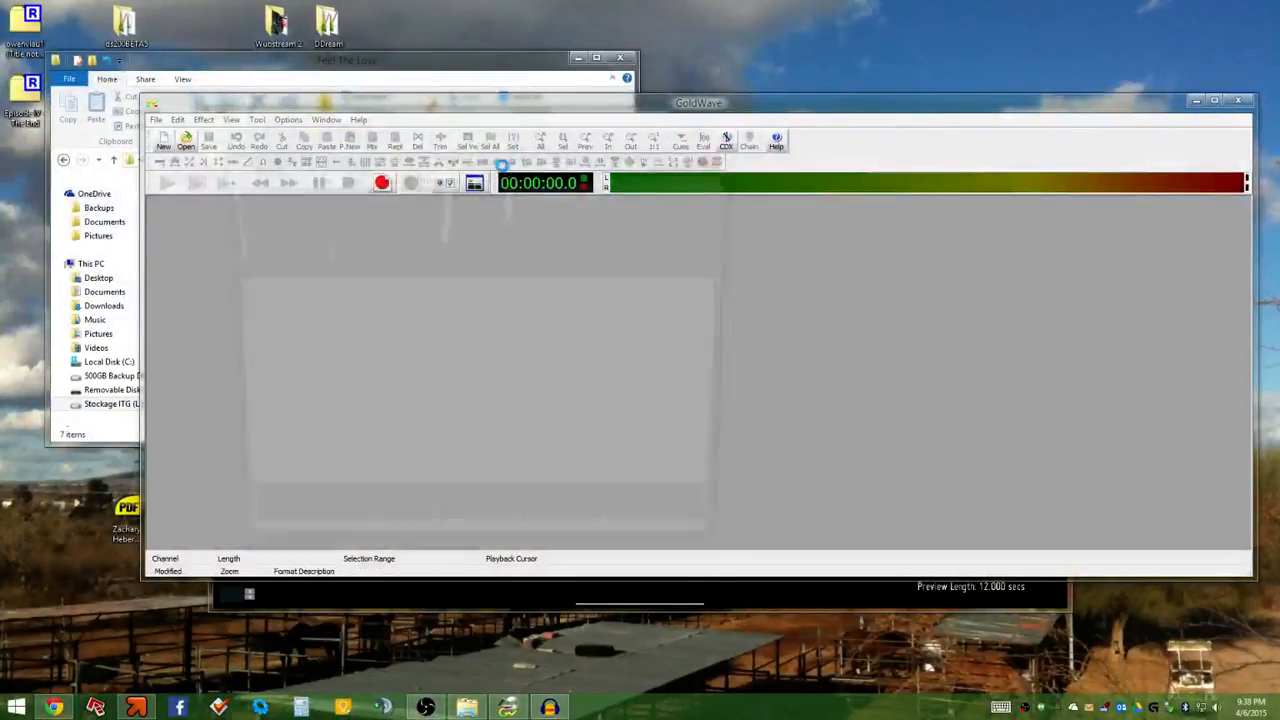
Close Audacity and move the GoldWave window lower so the song folder window is accessible
{"action": "left_click", "coordinate": [618, 331]}
{"action": "left_click_drag", "start_coordinate": [545, 165], "coordinate": [603, 75]}
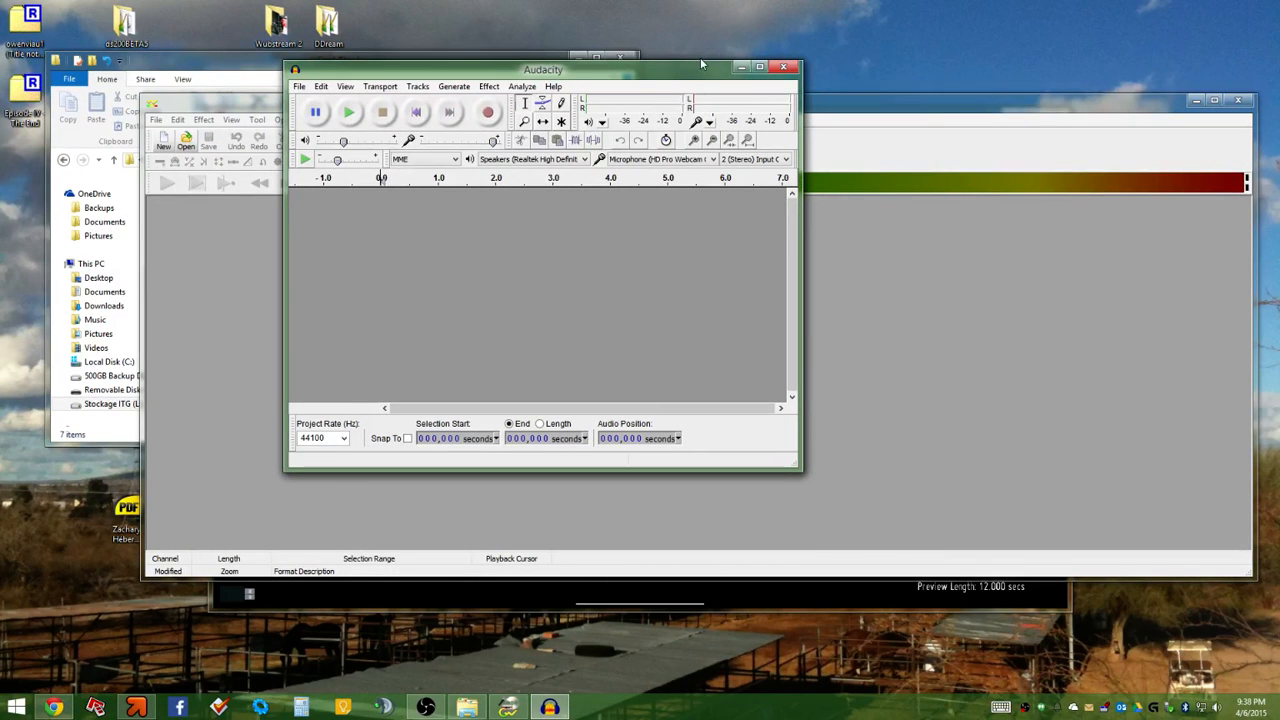
{"action": "left_click", "coordinate": [783, 69]}
{"action": "left_click_drag", "start_coordinate": [689, 116], "coordinate": [696, 217]}
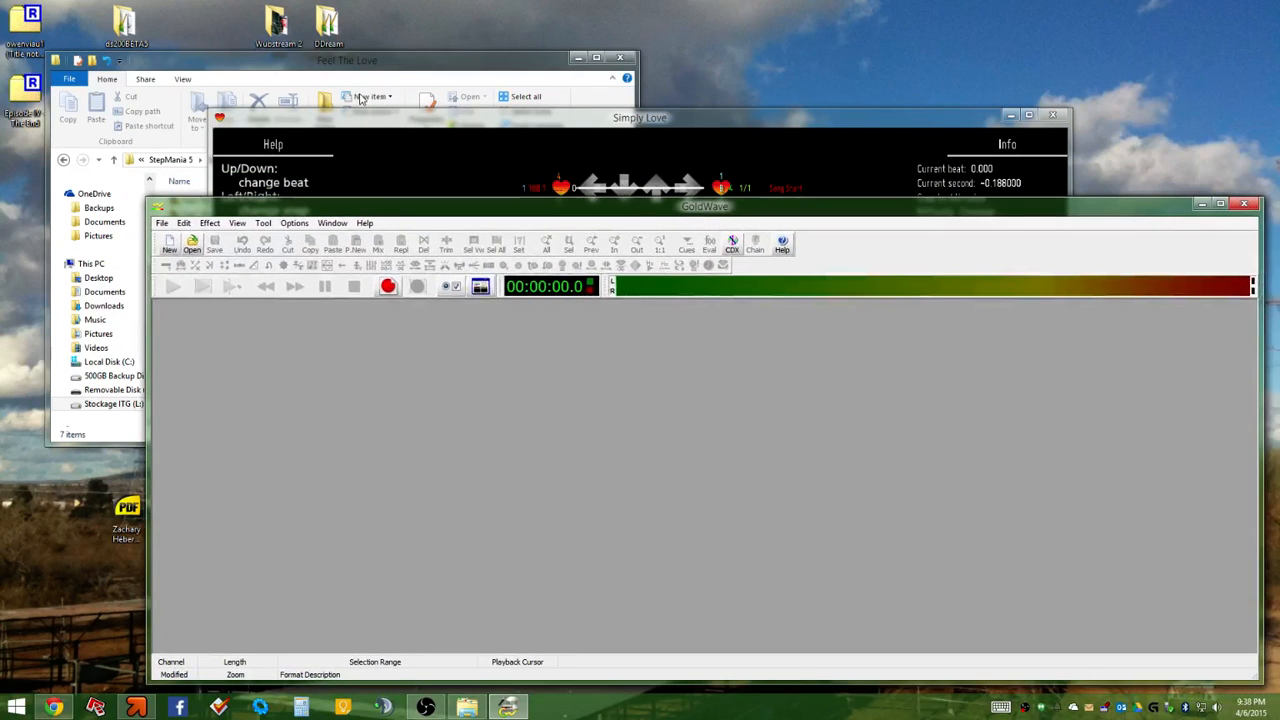
Open the Feel The Love OGG from the song folder in GoldWave, close the folder and maximize the waveform
{"action": "left_click", "coordinate": [363, 79]}
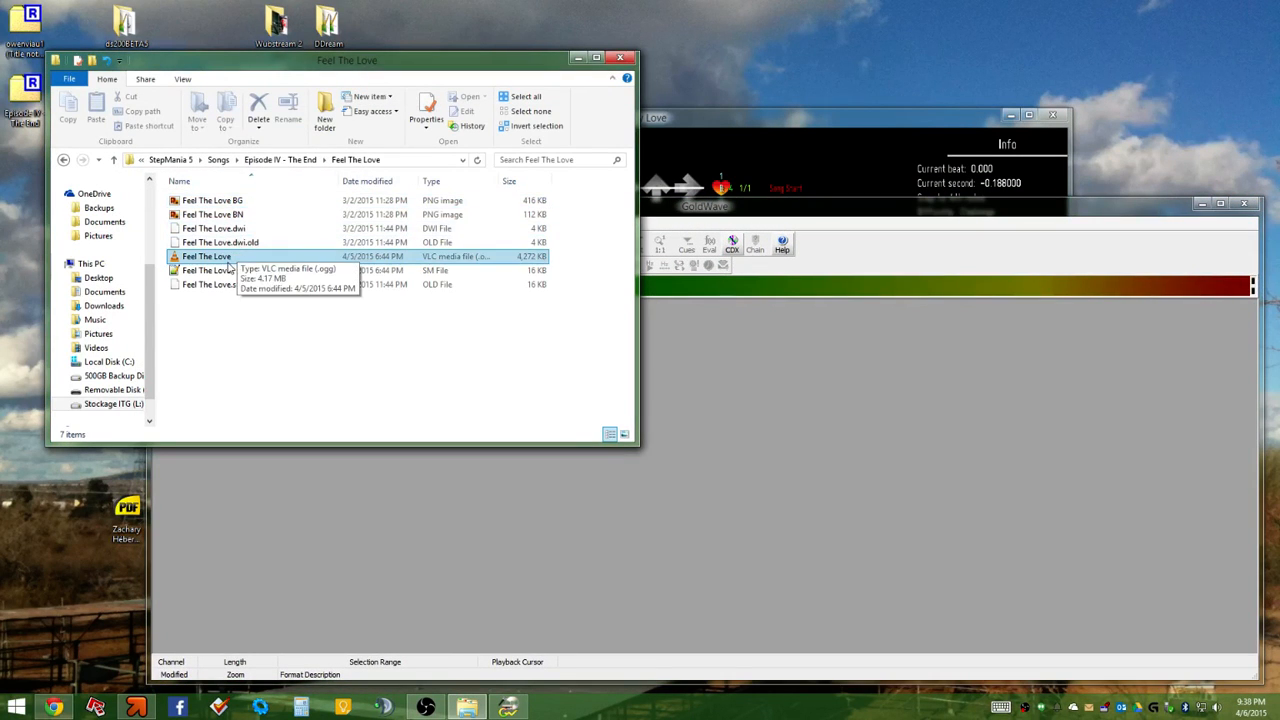
{"action": "left_click_drag", "start_coordinate": [230, 258], "coordinate": [345, 555]}
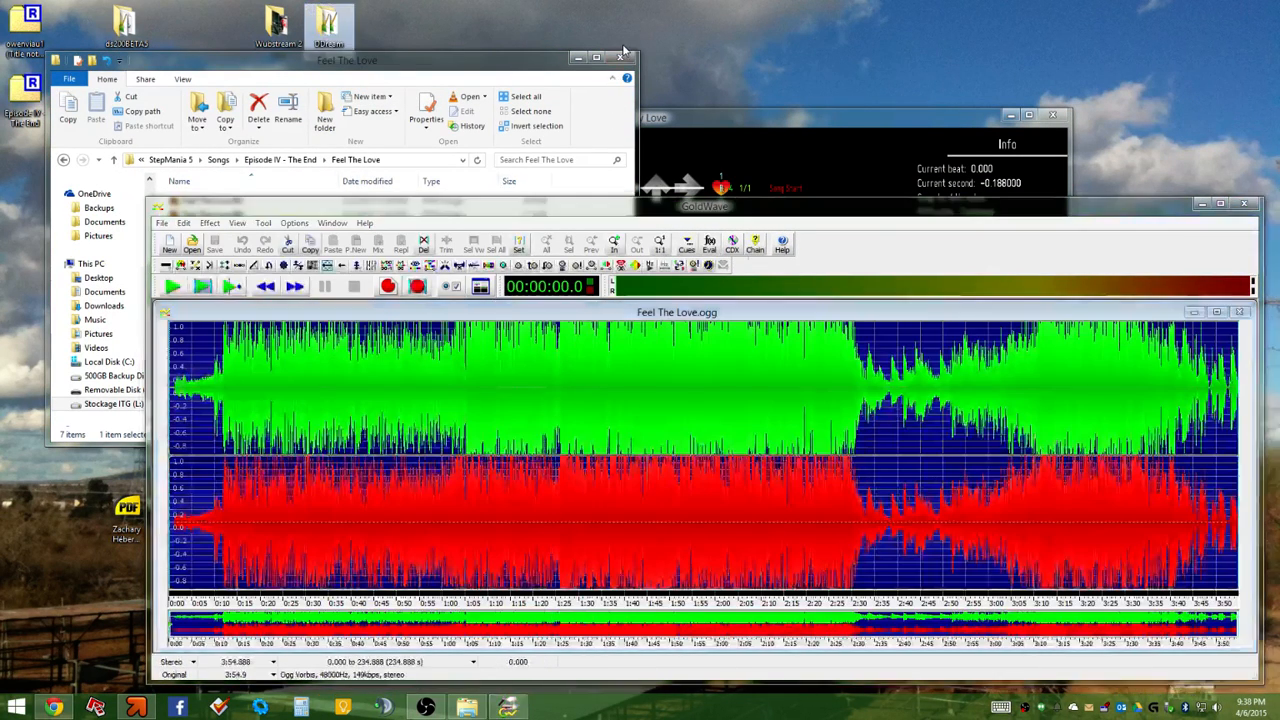
{"action": "left_click", "coordinate": [620, 57]}
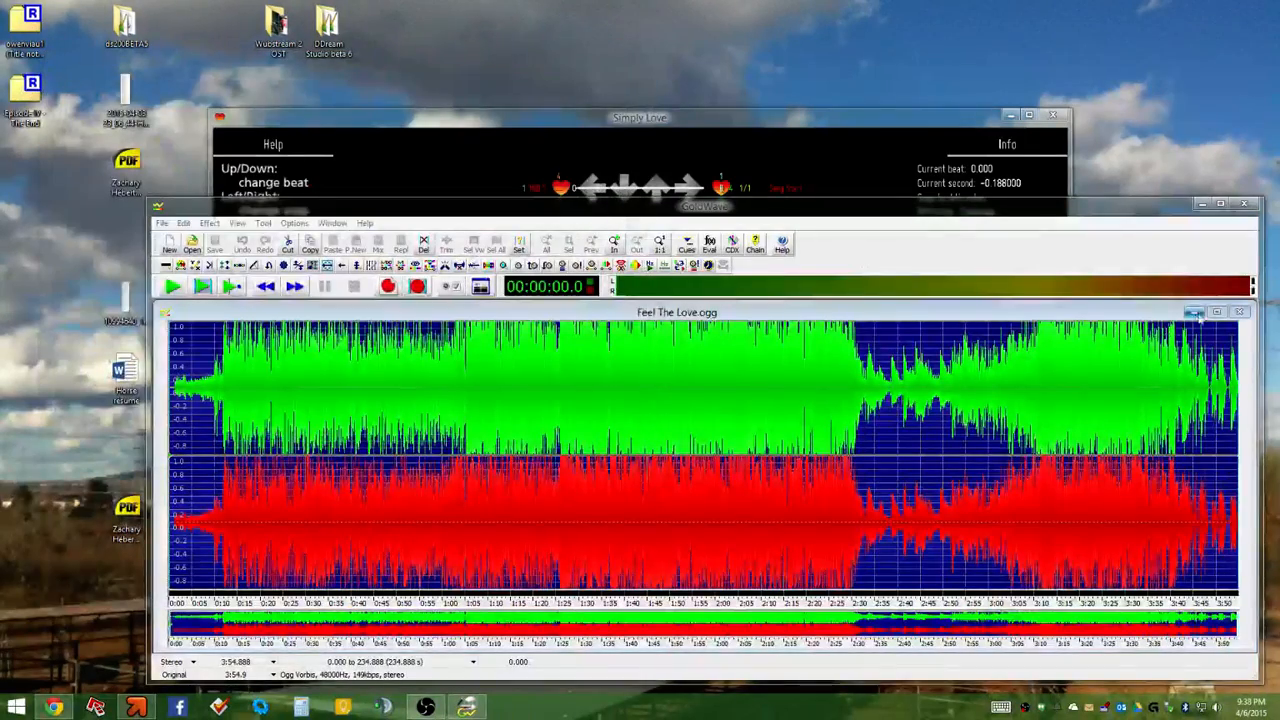
{"action": "left_click", "coordinate": [1216, 312]}
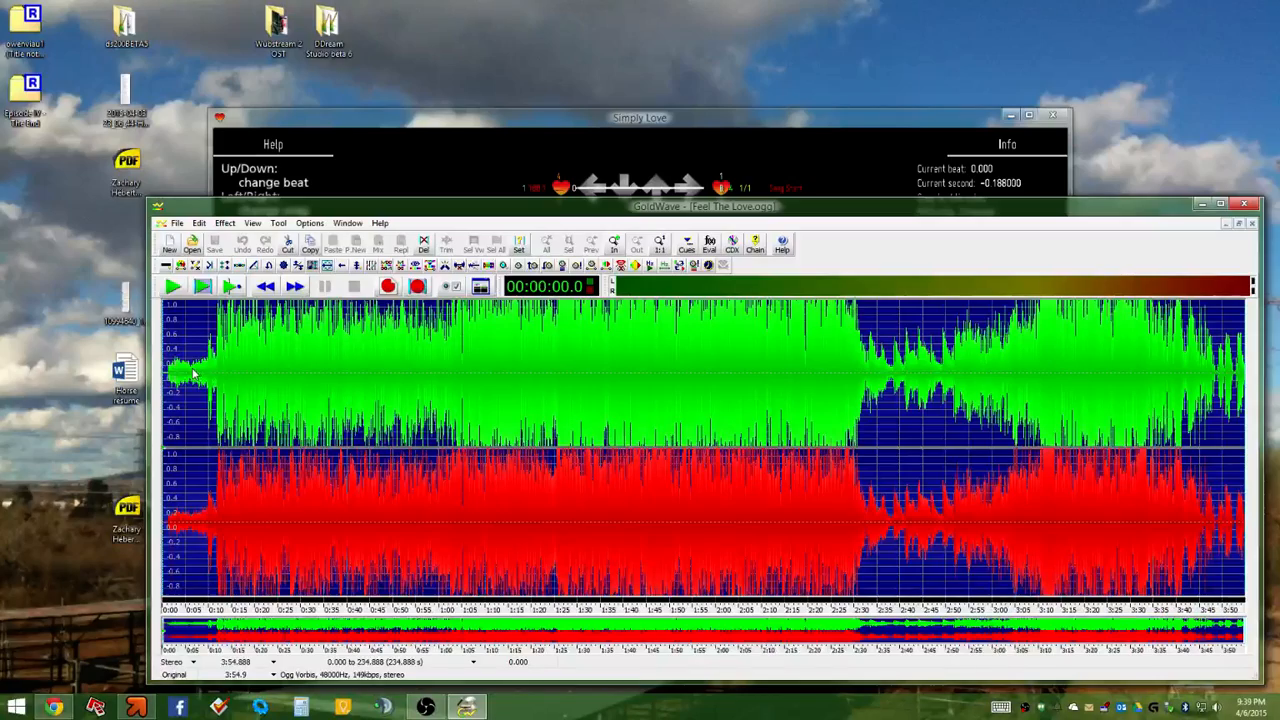
Examine the first part of the Feel The Love waveform at several zoom levels for distinguishable beats
{"action": "scroll", "coordinate": [200, 376], "scroll_direction": "up", "scroll_amount": 5}
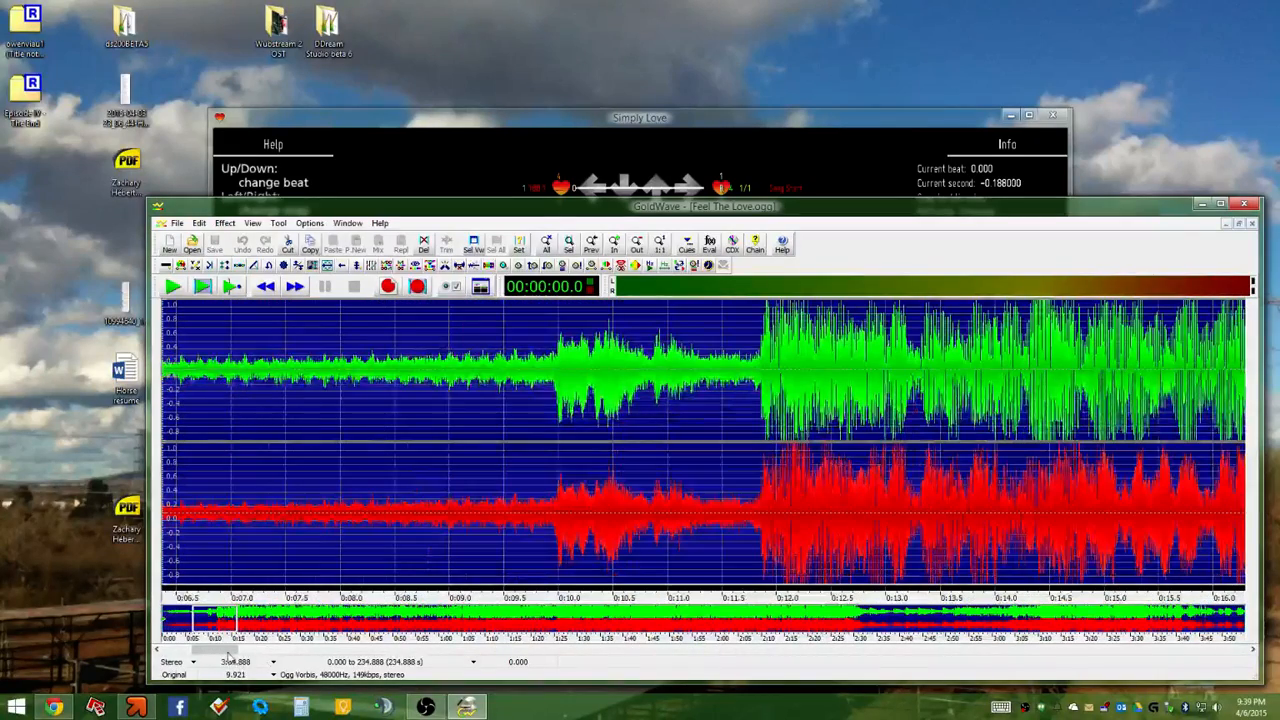
{"action": "left_click_drag", "start_coordinate": [228, 652], "coordinate": [142, 658]}
{"action": "scroll", "coordinate": [500, 443], "scroll_direction": "down", "scroll_amount": 3}
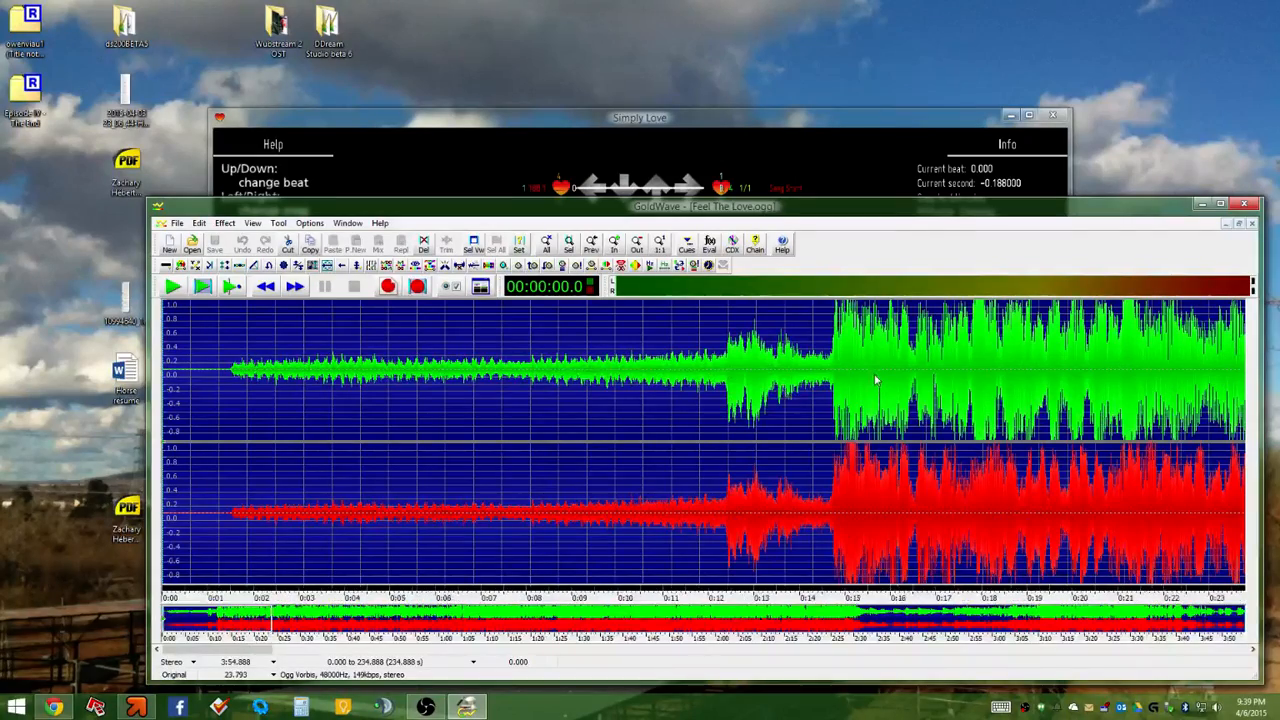
{"action": "scroll", "coordinate": [780, 393], "scroll_direction": "down", "scroll_amount": 1}
{"action": "scroll", "coordinate": [856, 393], "scroll_direction": "up", "scroll_amount": 5}
{"action": "scroll", "coordinate": [856, 393], "scroll_direction": "up", "scroll_amount": 2}
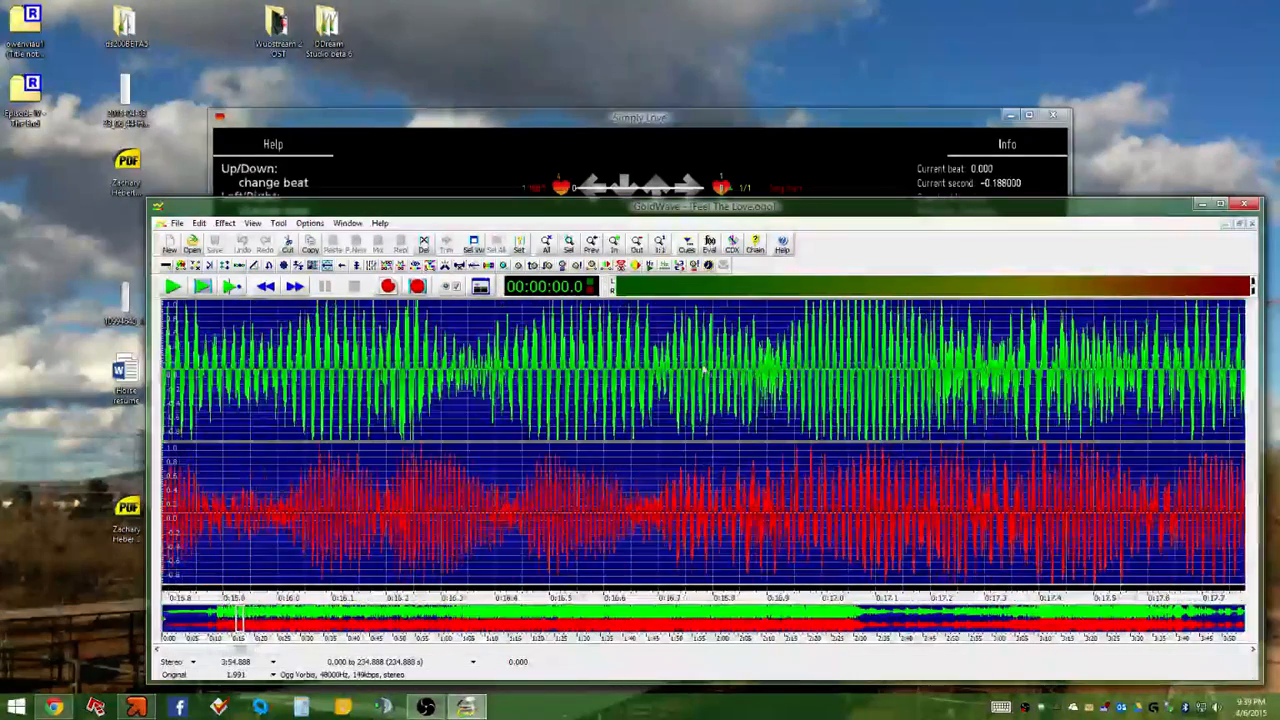
{"action": "scroll", "coordinate": [486, 384], "scroll_direction": "down", "scroll_amount": 3}
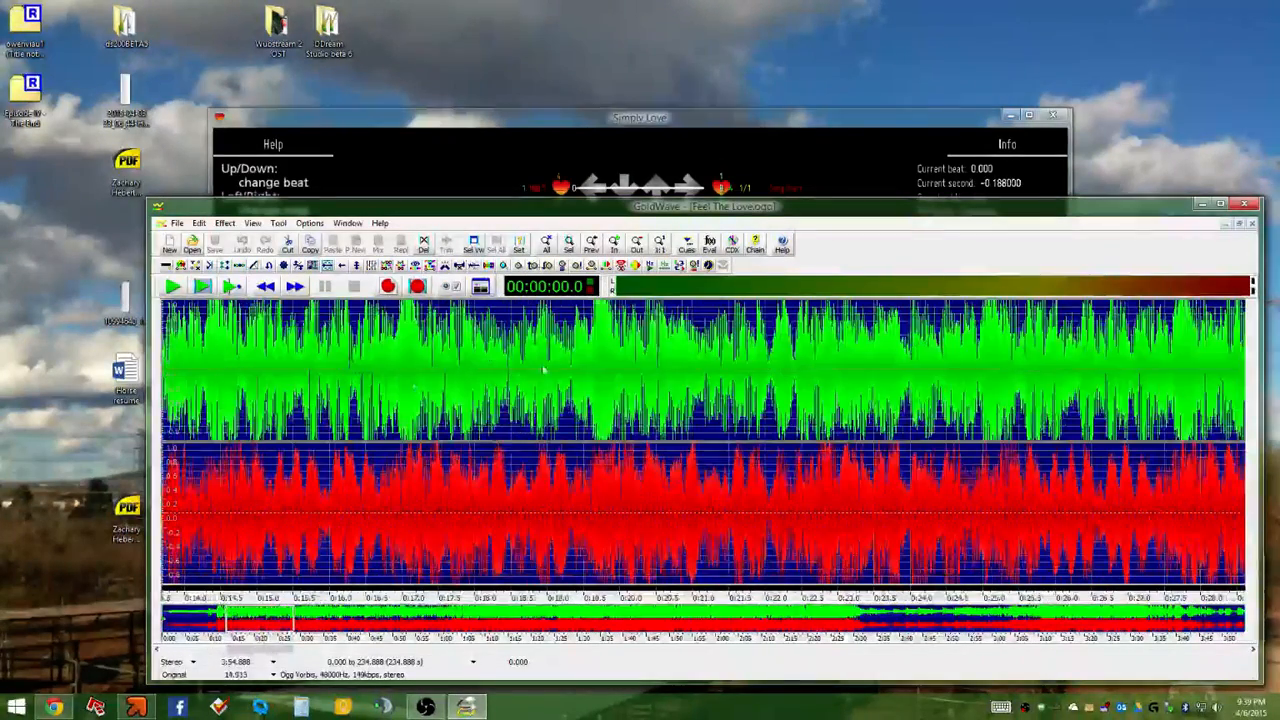
{"action": "scroll", "coordinate": [840, 362], "scroll_direction": "up", "scroll_amount": 3}
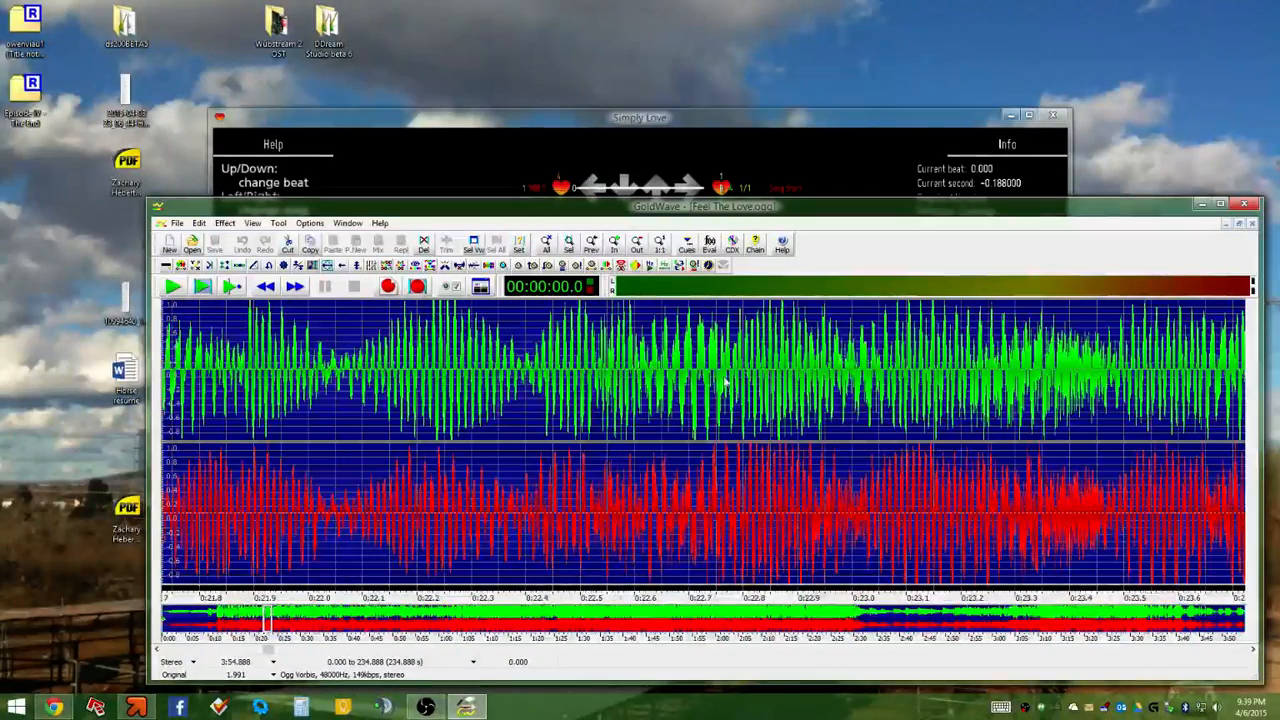
{"action": "scroll", "coordinate": [667, 399], "scroll_direction": "down", "scroll_amount": 6}
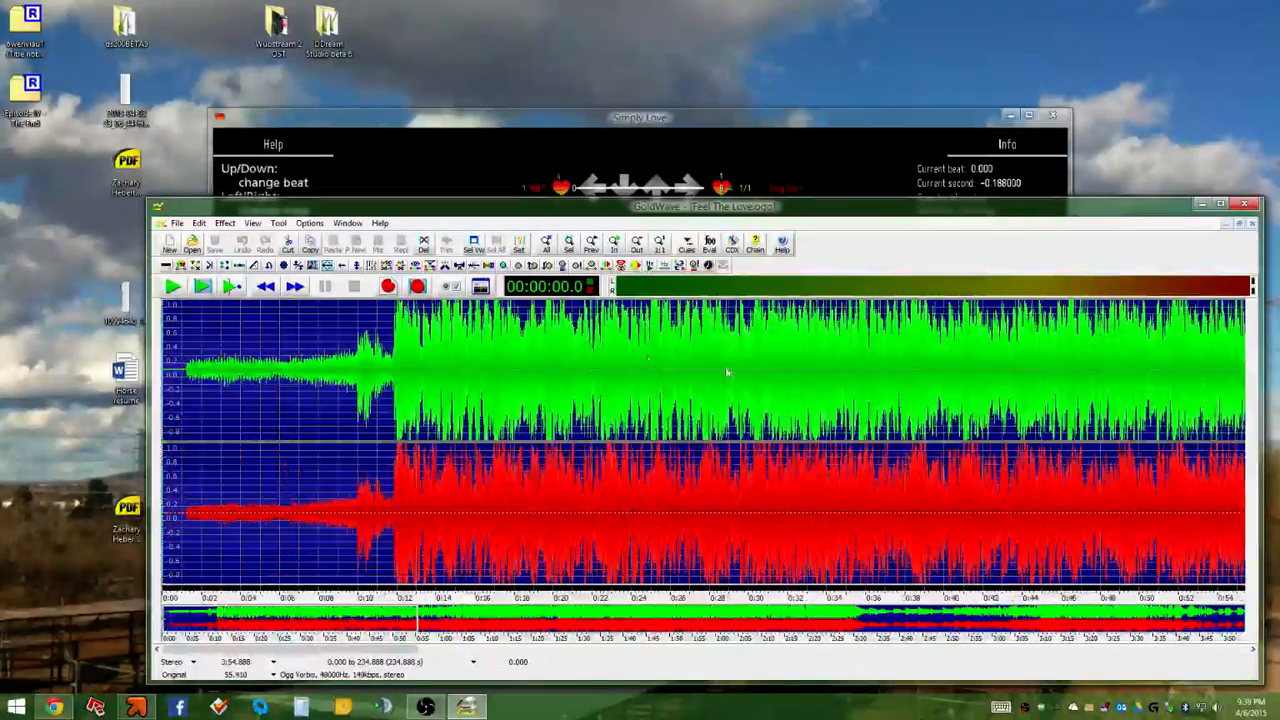
Select the onset of the first loud section in the waveform, from about 11.857 to 11.904 seconds
{"action": "scroll", "coordinate": [690, 376], "scroll_direction": "up", "scroll_amount": 7}
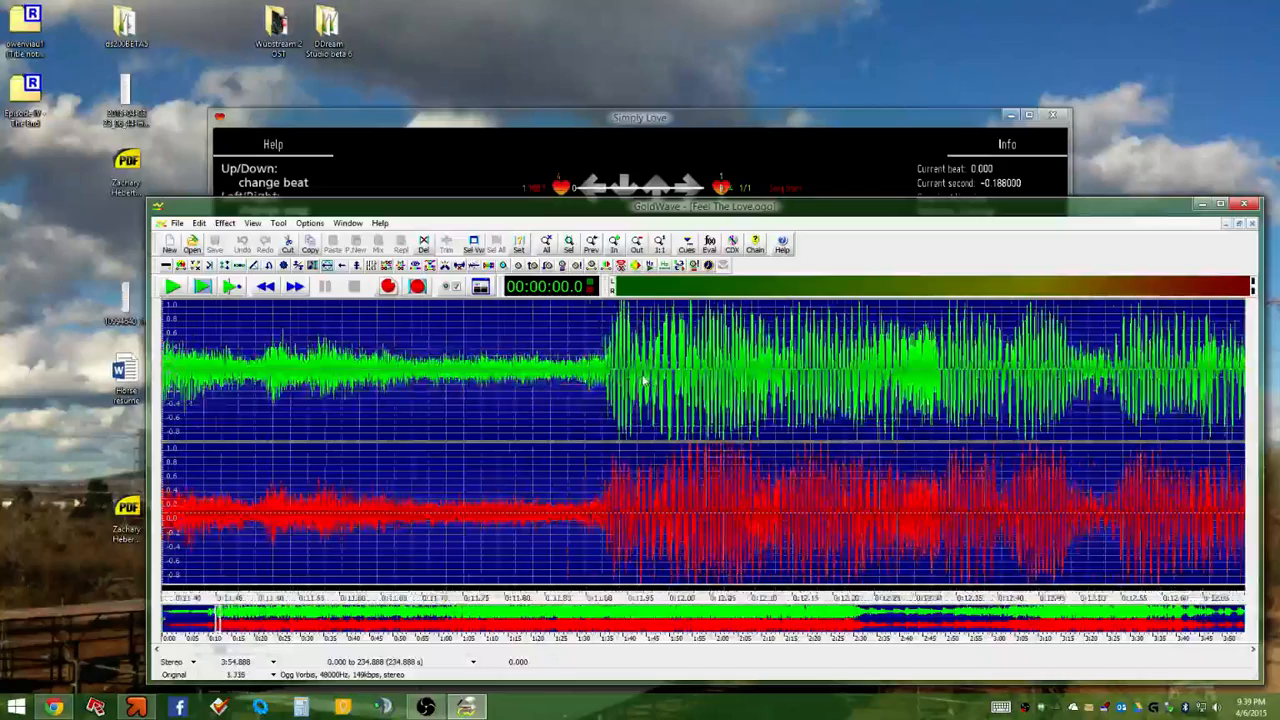
{"action": "scroll", "coordinate": [643, 380], "scroll_direction": "up", "scroll_amount": 3}
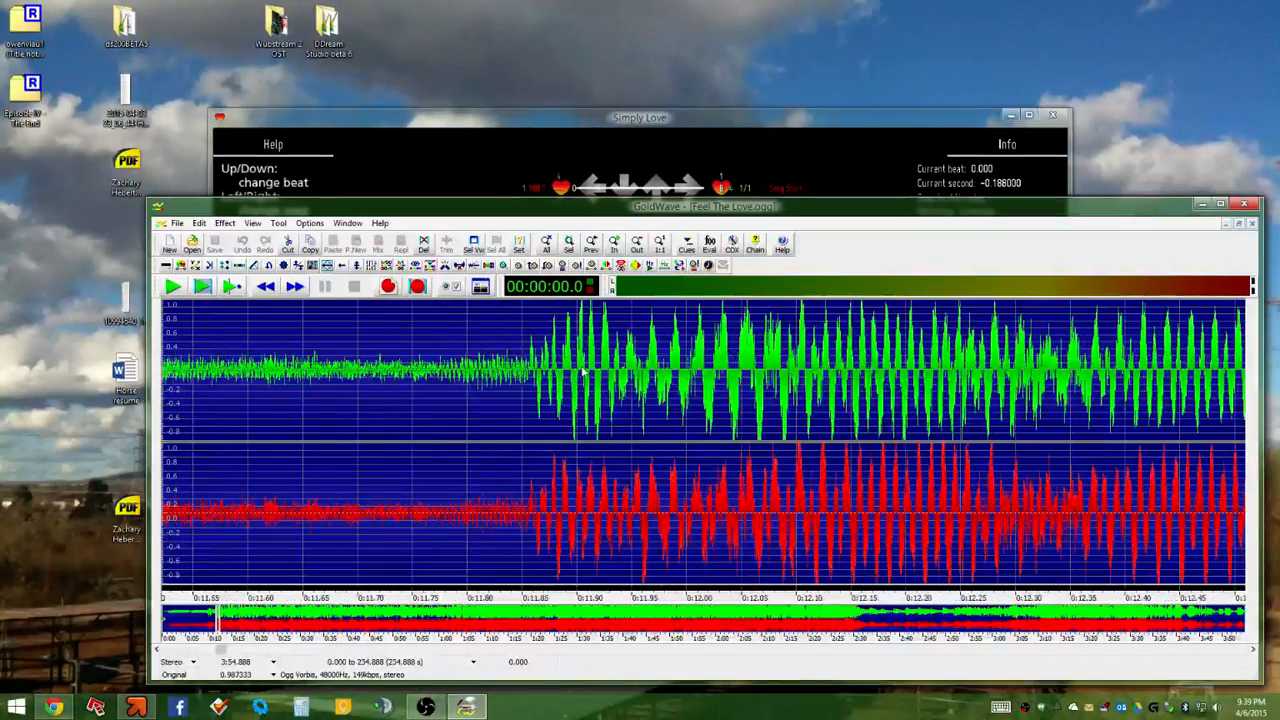
{"action": "scroll", "coordinate": [583, 372], "scroll_direction": "up", "scroll_amount": 4}
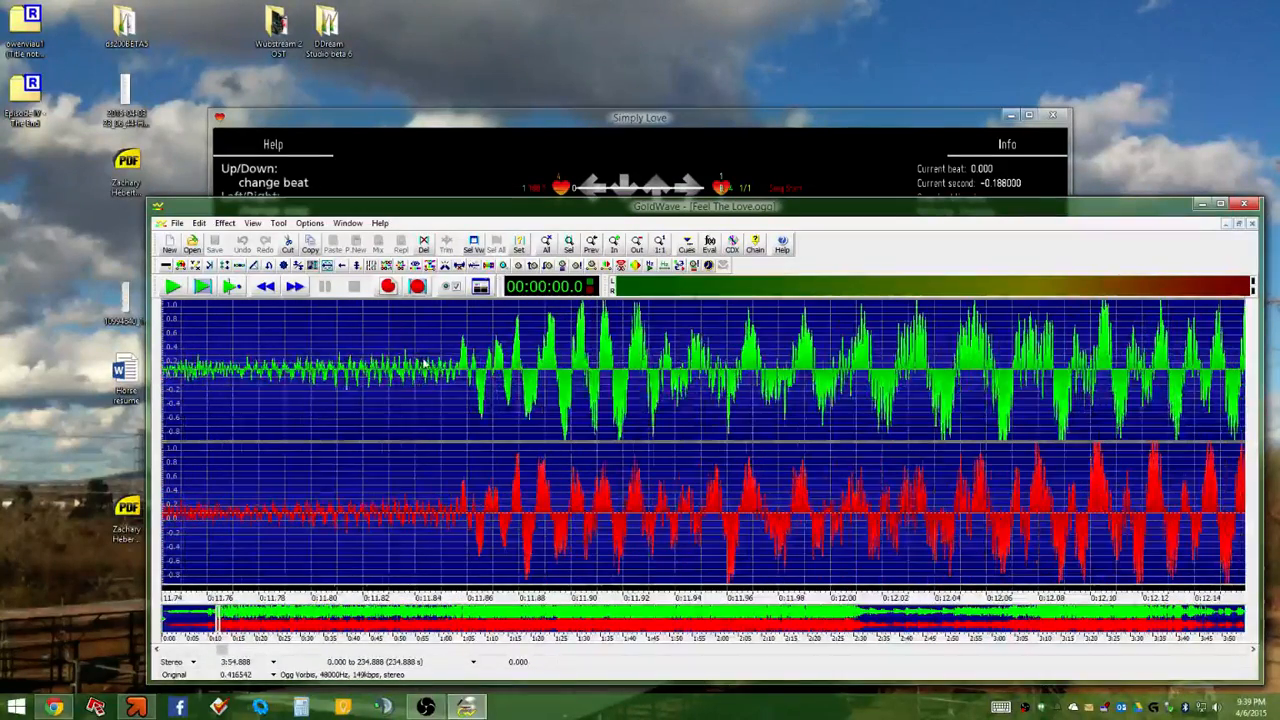
{"action": "left_click_drag", "start_coordinate": [425, 365], "coordinate": [768, 348]}
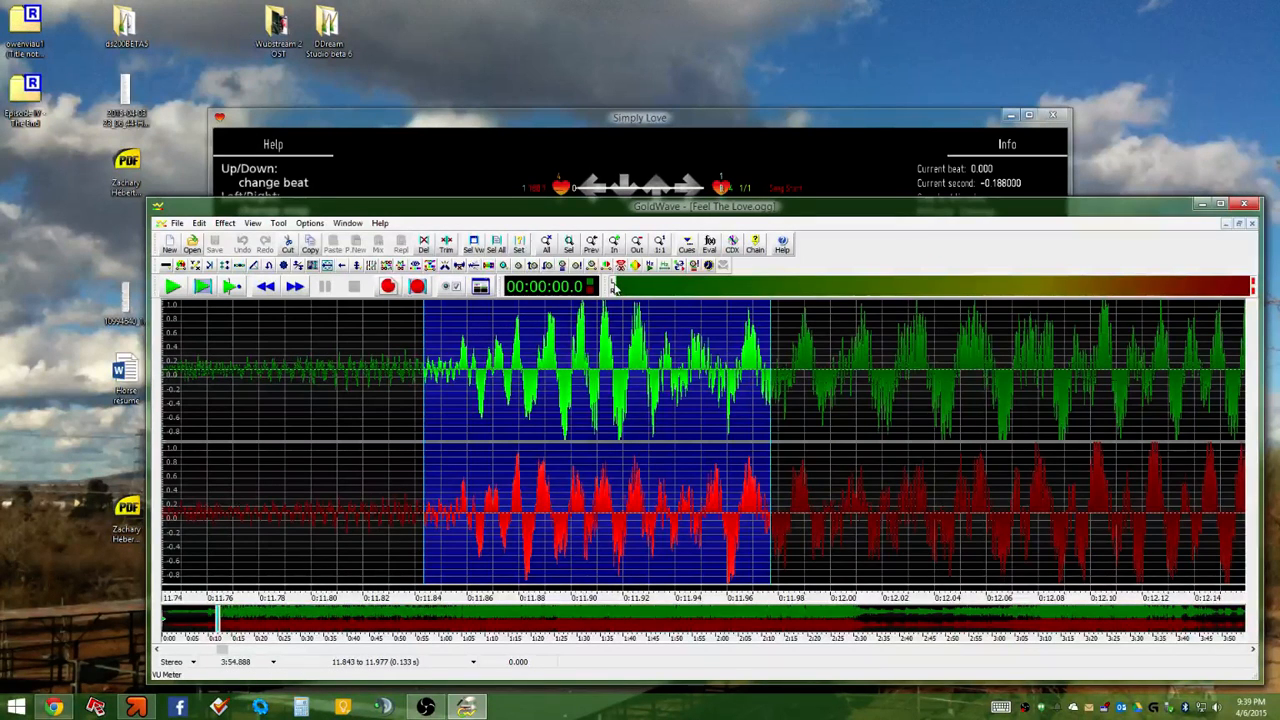
{"action": "left_click", "coordinate": [469, 352]}
{"action": "left_click", "coordinate": [458, 358]}
{"action": "left_click_drag", "start_coordinate": [458, 357], "coordinate": [582, 352]}
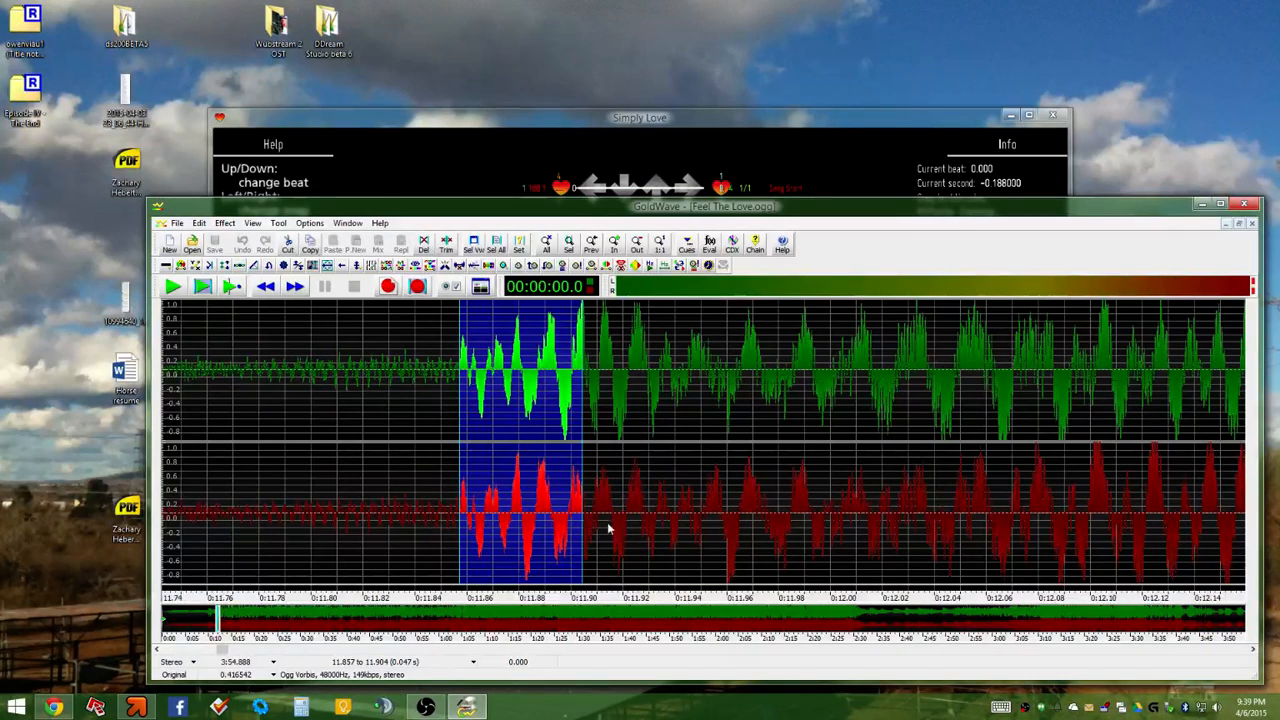
Find the clear beat near 1:10 and select its attack from about 70.025 to 70.033 seconds
{"action": "scroll", "coordinate": [634, 517], "scroll_direction": "down", "scroll_amount": 6}
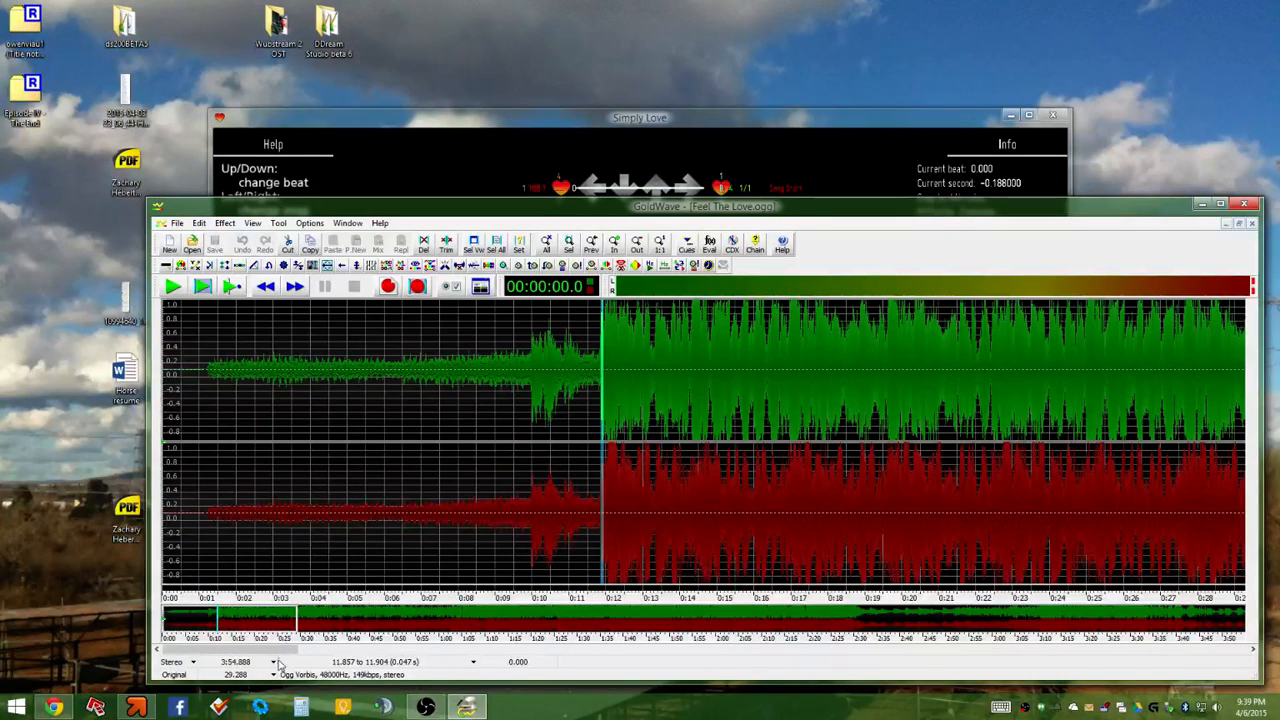
{"action": "left_click_drag", "start_coordinate": [279, 650], "coordinate": [557, 650]}
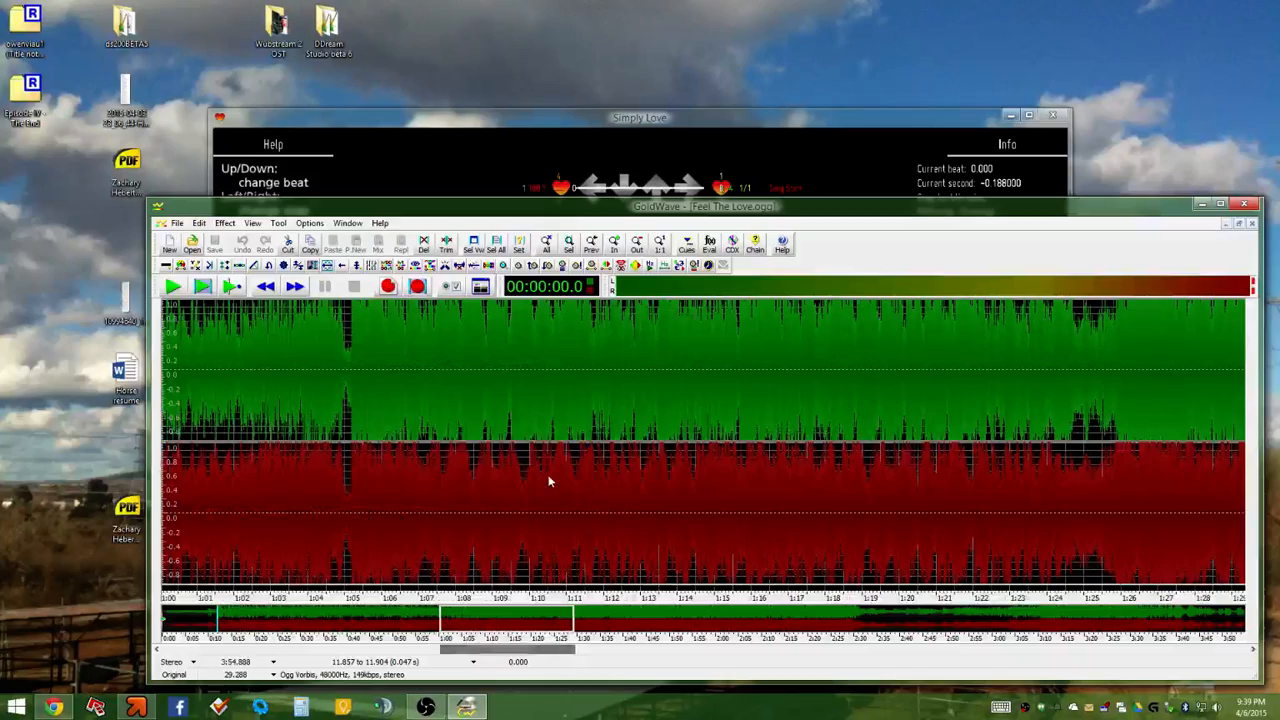
{"action": "scroll", "coordinate": [548, 482], "scroll_direction": "up", "scroll_amount": 5}
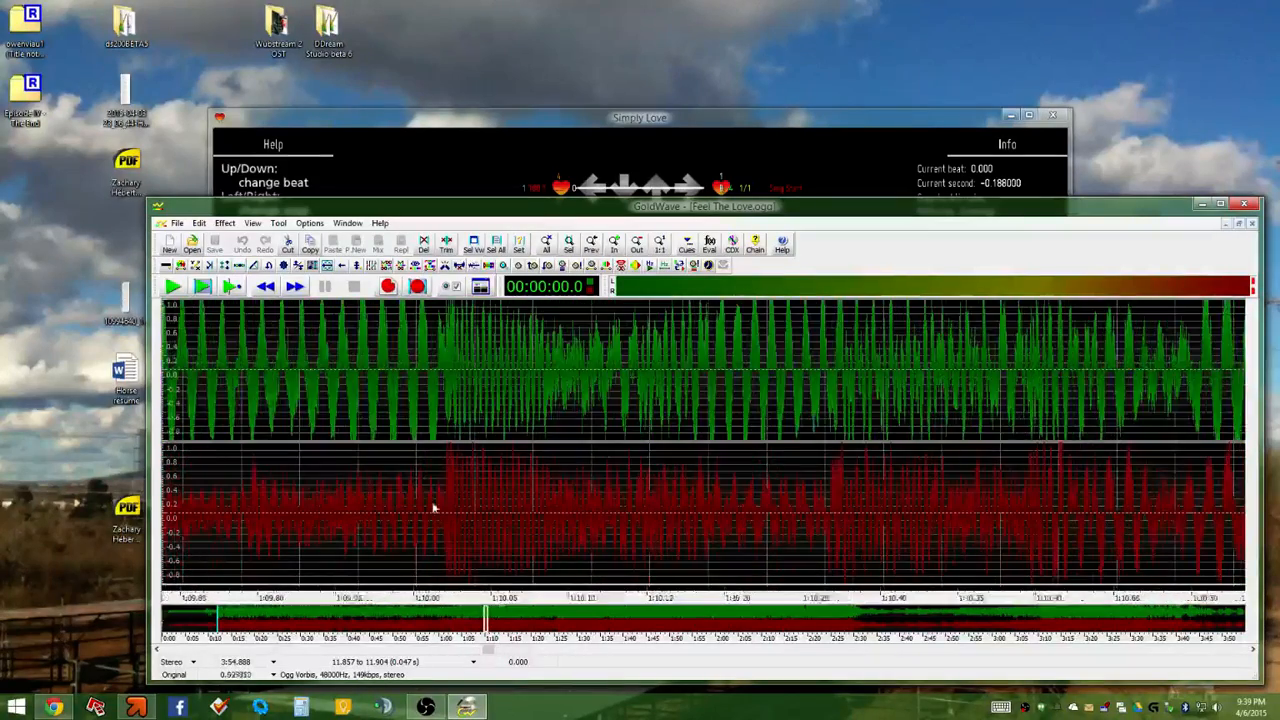
{"action": "scroll", "coordinate": [440, 508], "scroll_direction": "up", "scroll_amount": 3}
{"action": "scroll", "coordinate": [515, 425], "scroll_direction": "up", "scroll_amount": 2}
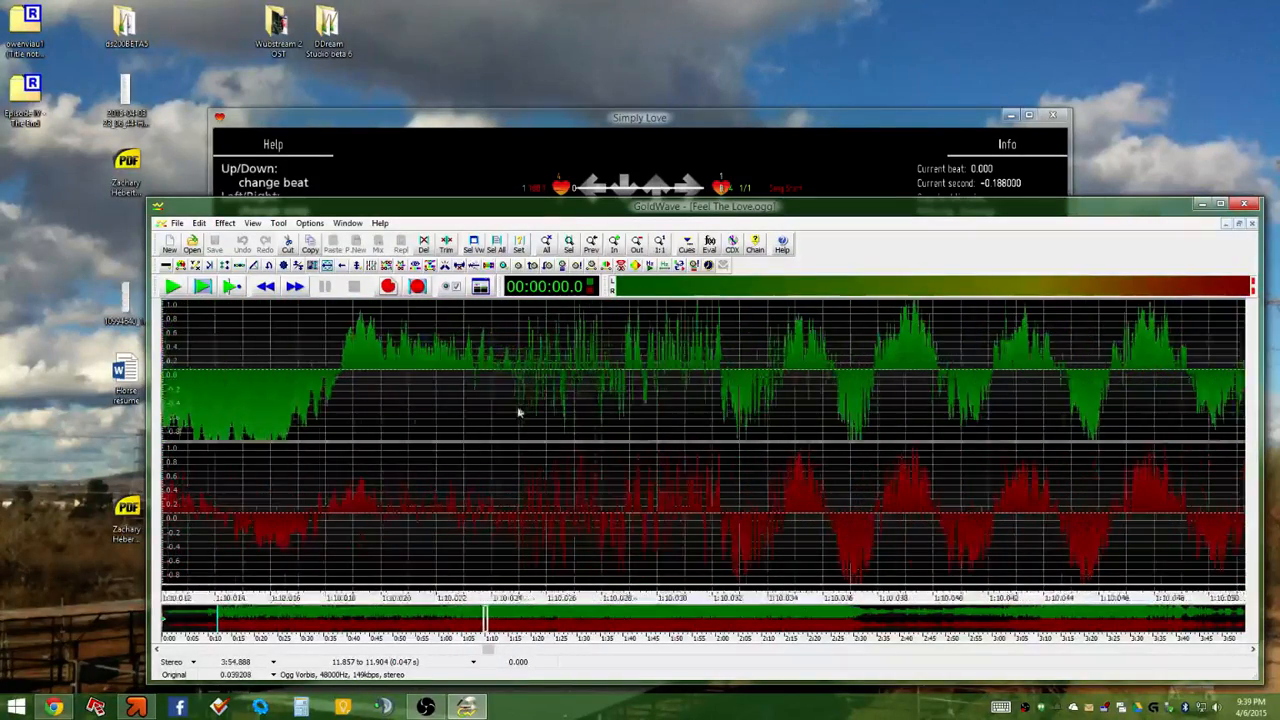
{"action": "scroll", "coordinate": [525, 380], "scroll_direction": "down", "scroll_amount": 2}
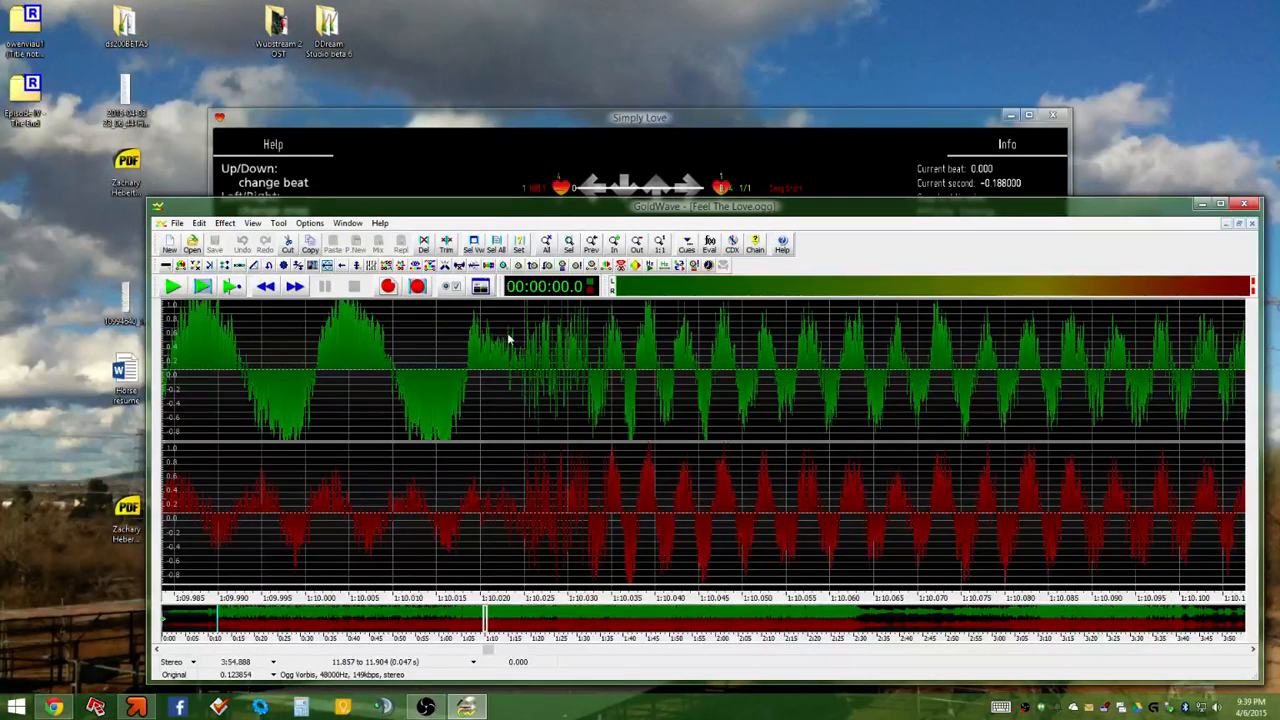
{"action": "scroll", "coordinate": [512, 345], "scroll_direction": "up", "scroll_amount": 3}
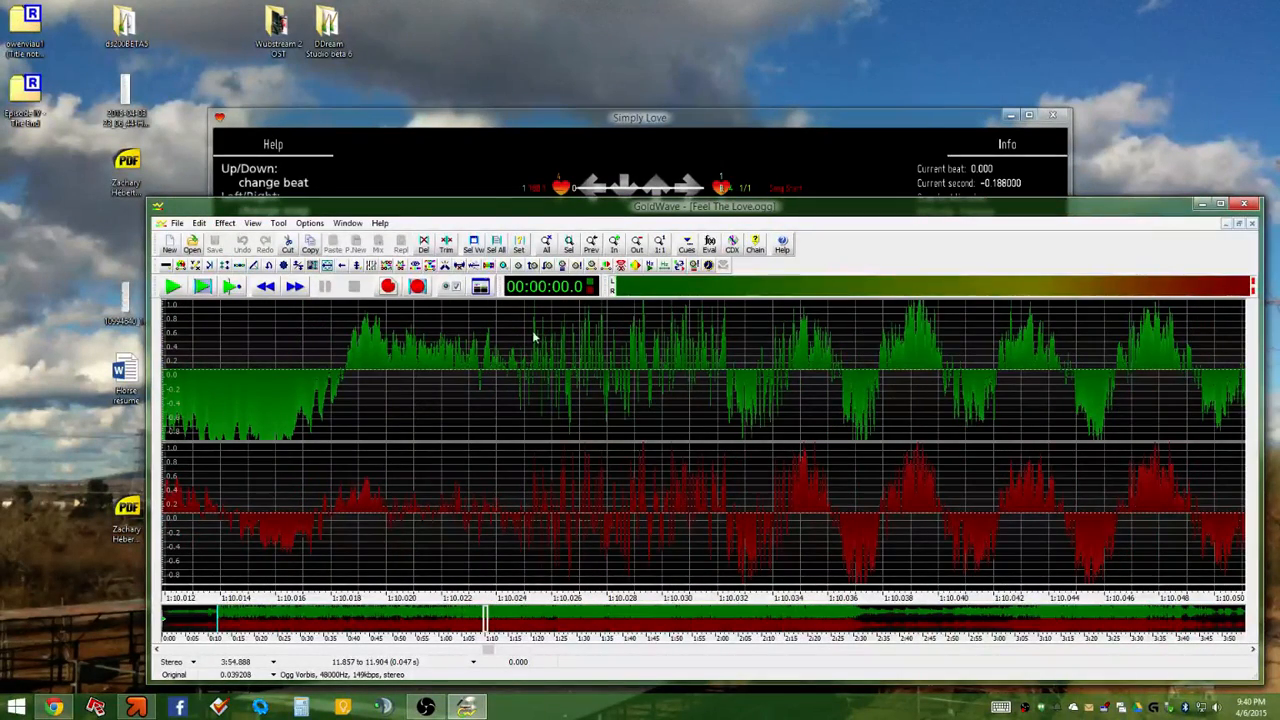
{"action": "left_click_drag", "start_coordinate": [533, 337], "coordinate": [742, 337]}
Play back and narrow the selection to the beat's exact onset, about 70.025 to 70.026 seconds
{"action": "scroll", "coordinate": [557, 430], "scroll_direction": "down", "scroll_amount": 2}
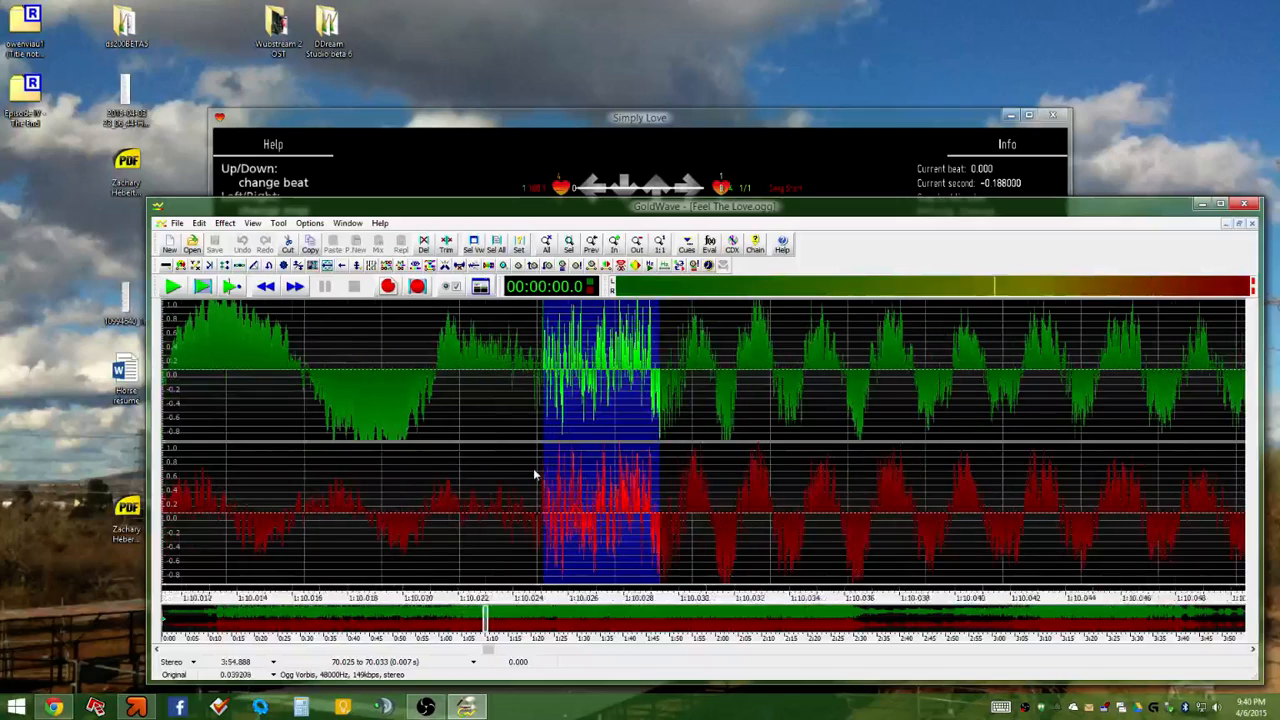
{"action": "scroll", "coordinate": [533, 468], "scroll_direction": "up", "scroll_amount": 3}
{"action": "key", "text": "space"}
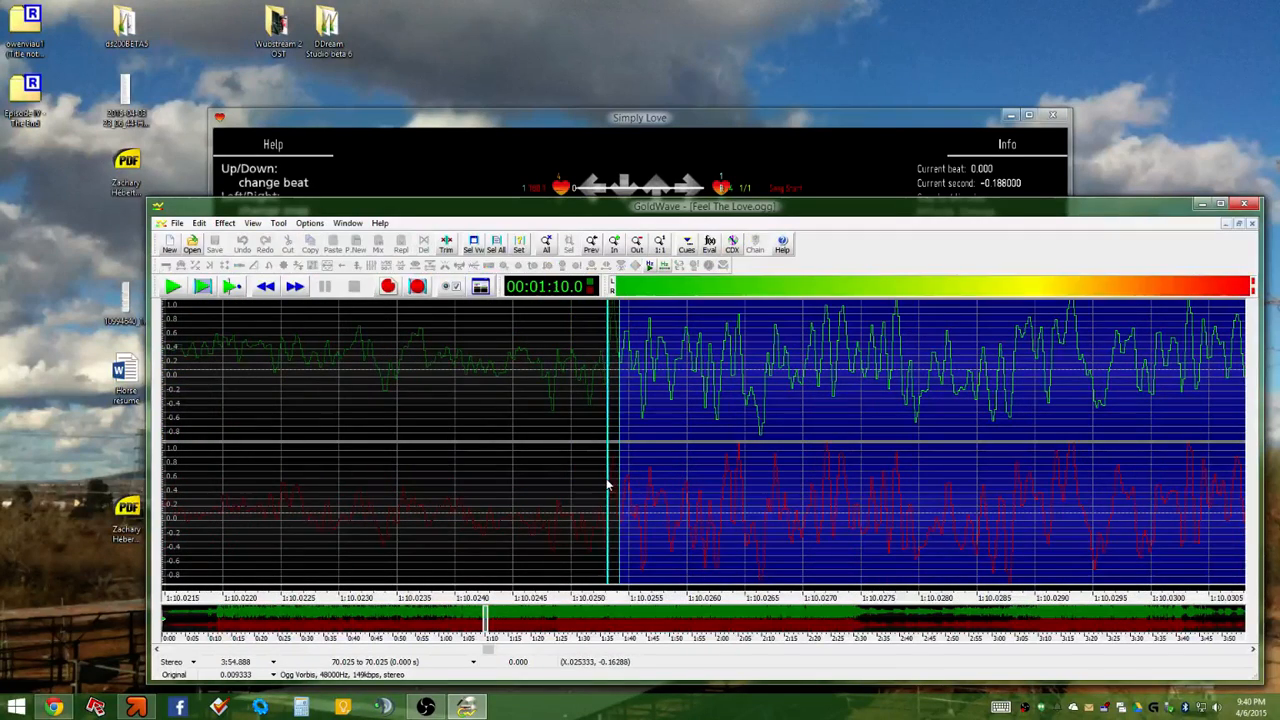
{"action": "left_click", "coordinate": [607, 484]}
{"action": "right_click", "coordinate": [729, 474]}
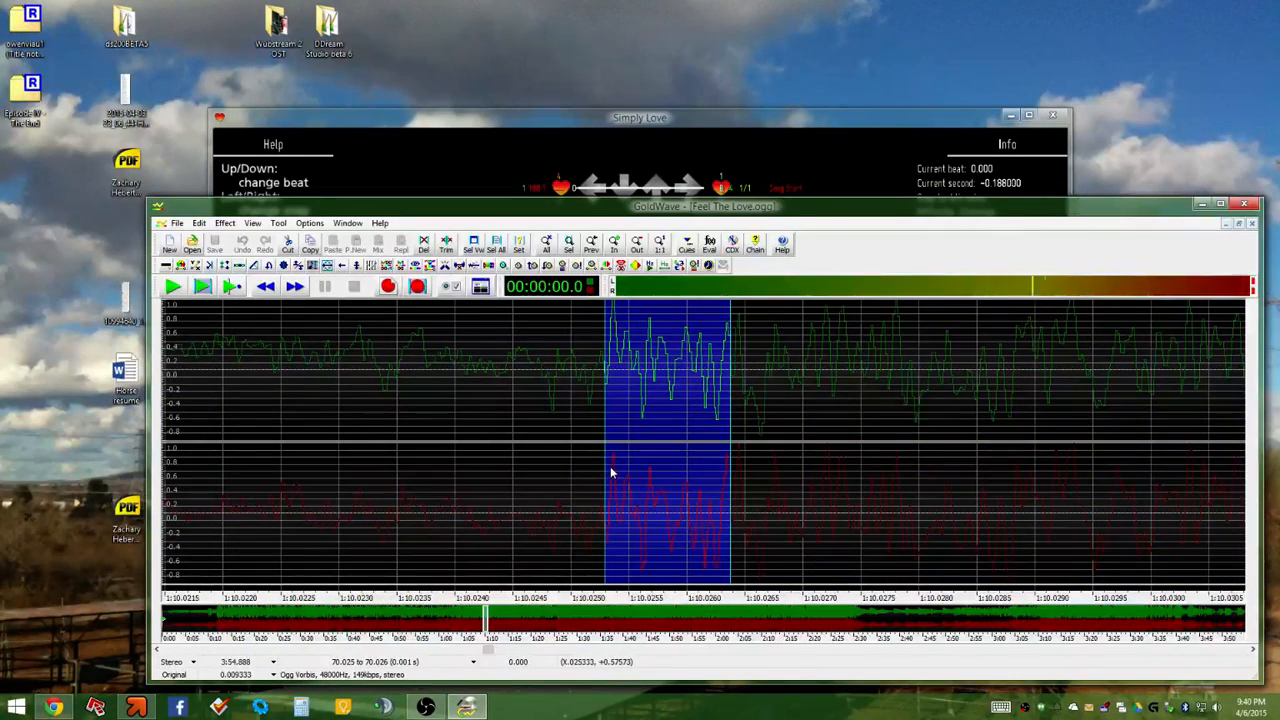
{"action": "key", "text": "space"}
{"action": "left_click", "coordinate": [512, 455]}
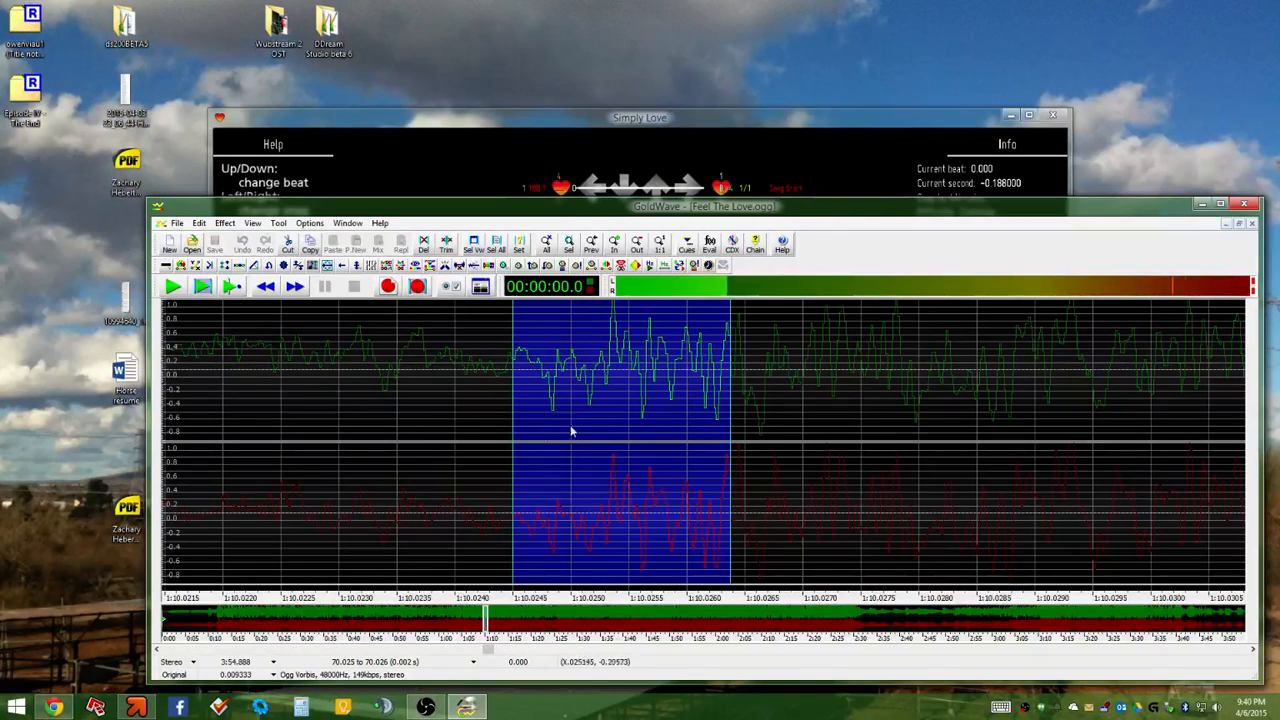
{"action": "key", "text": "space"}
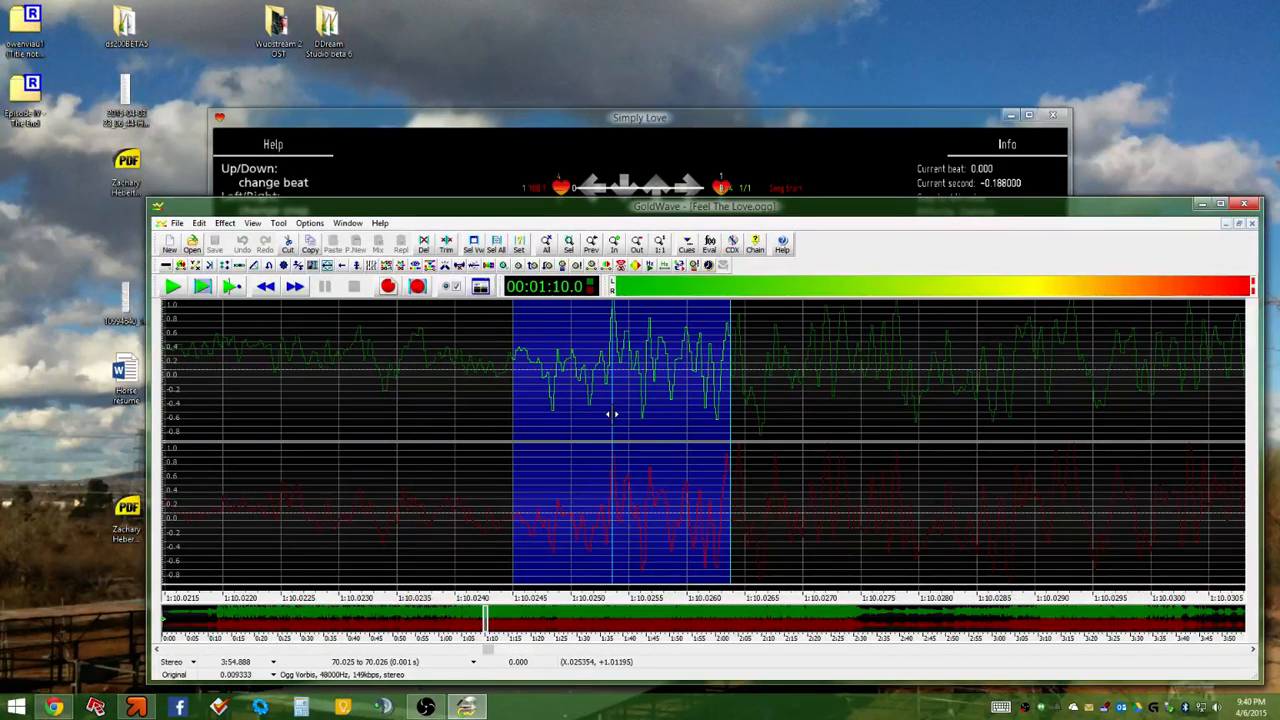
{"action": "left_click", "coordinate": [612, 413]}
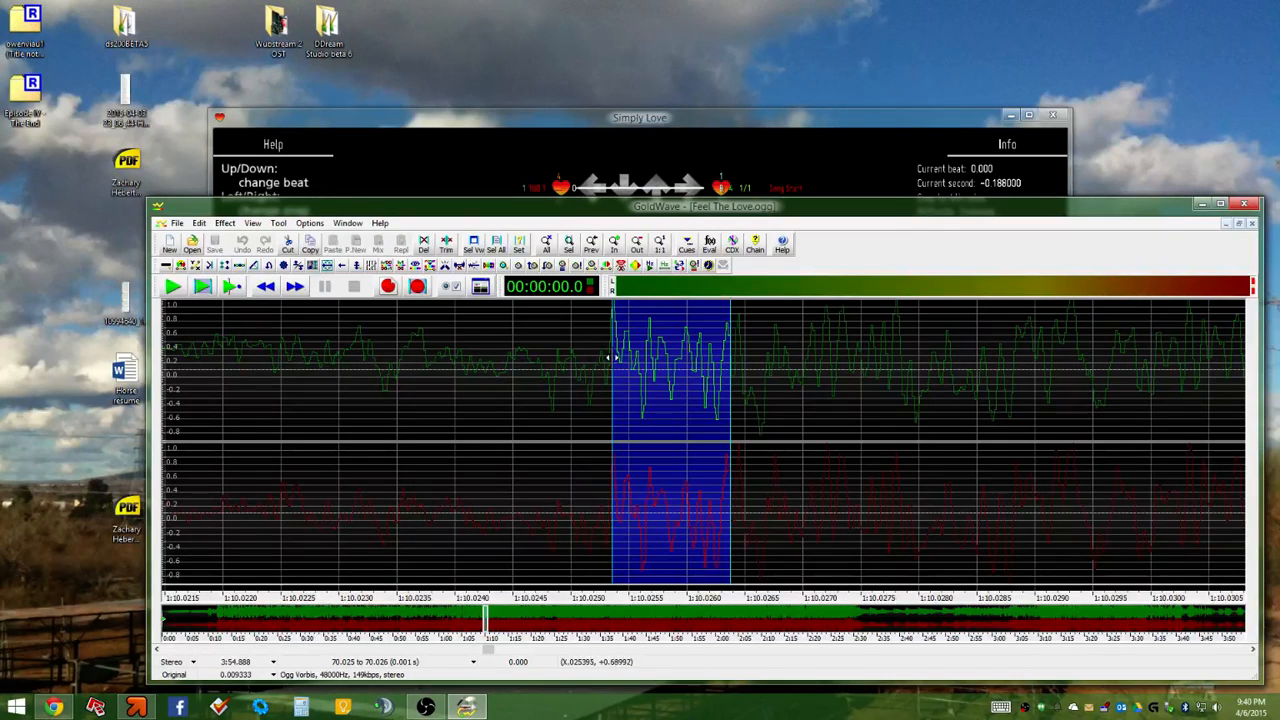
Switch to the StepMania editor, reposition its window and advance the chart to beat 20
{"action": "left_click", "coordinate": [628, 178]}
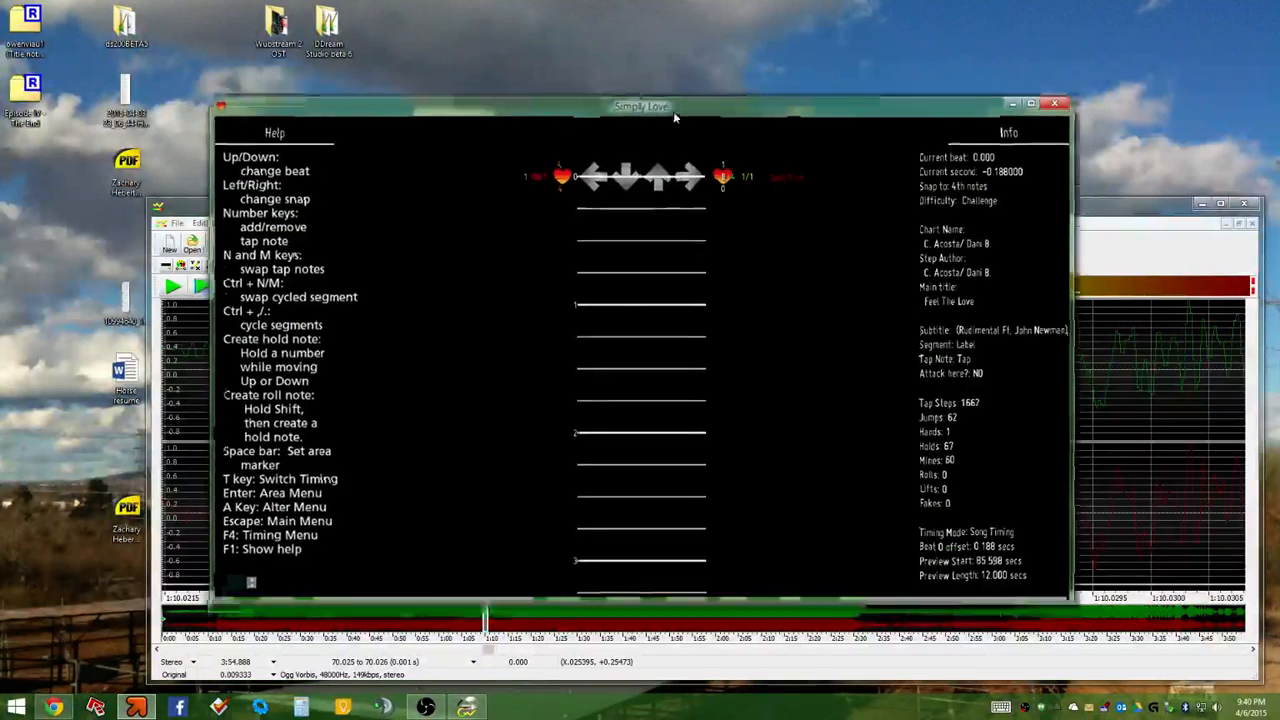
{"action": "left_click_drag", "start_coordinate": [673, 114], "coordinate": [653, 20]}
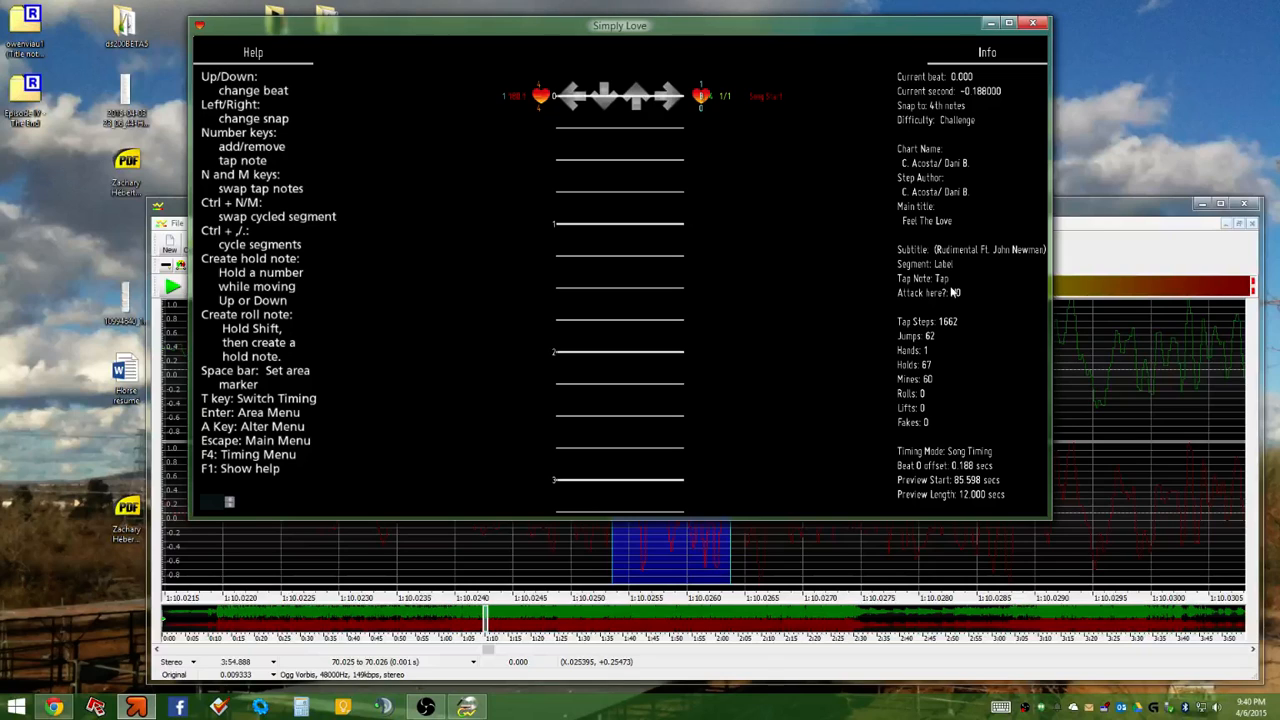
{"action": "key", "text": "Page_Down"}
{"action": "key", "text": "Page_Down"}
{"action": "key", "text": "Page_Down"}
{"action": "key", "text": "Page_Down"}
{"action": "key", "text": "Page_Down"}
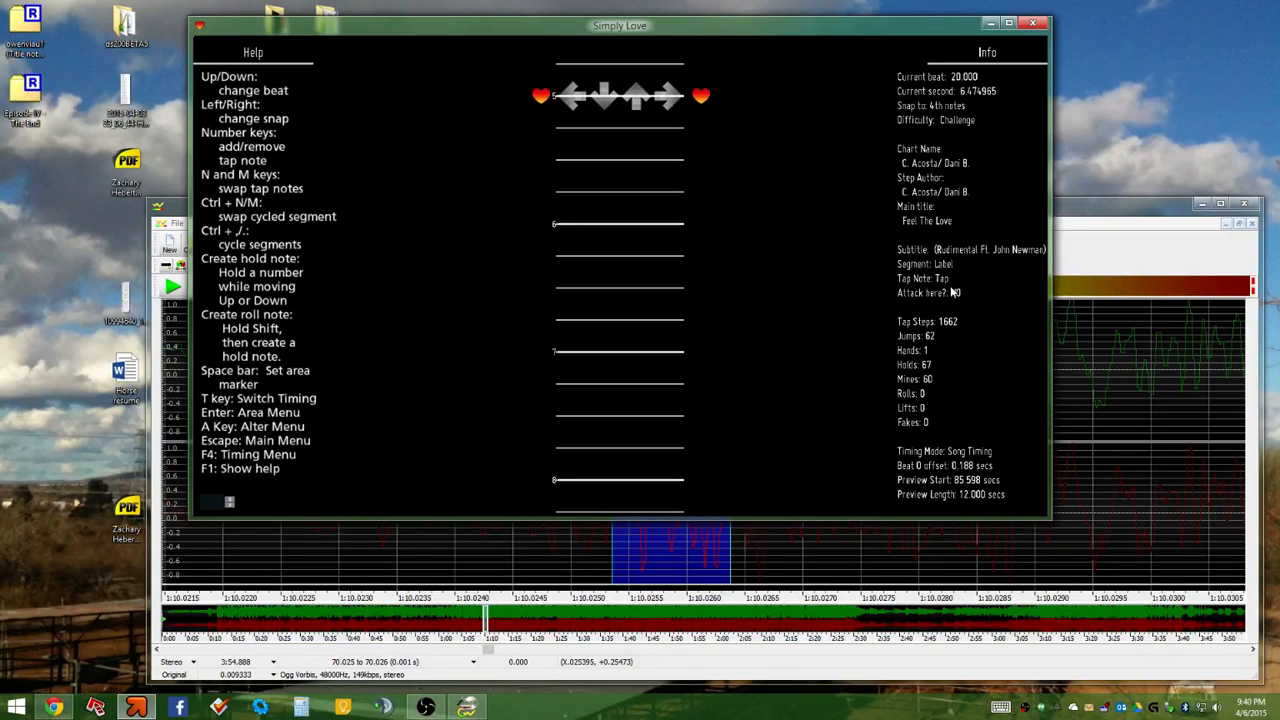
Lower the Simply Love application's volume in the Windows Volume Mixer
{"action": "left_click", "coordinate": [1213, 709]}
{"action": "left_click", "coordinate": [1211, 681]}
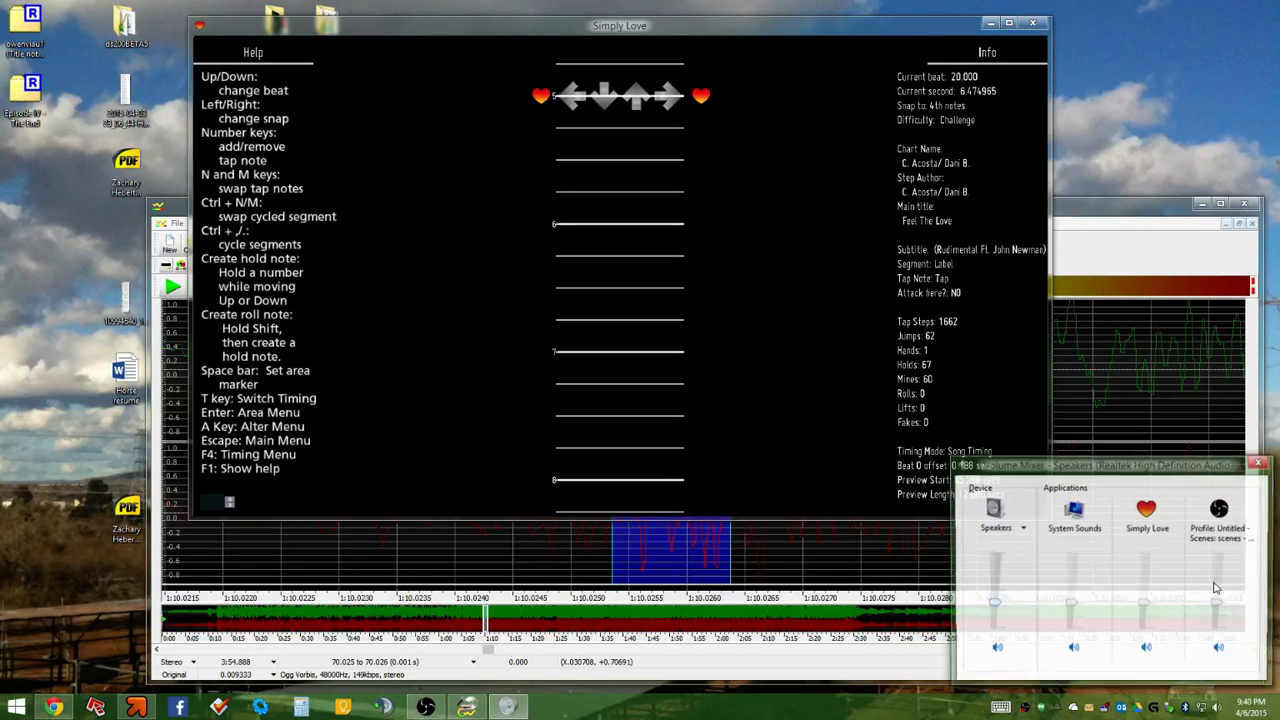
{"action": "left_click_drag", "start_coordinate": [1145, 604], "coordinate": [1144, 627]}
Return to the StepMania editor and advance the chart to beat 212
{"action": "left_click", "coordinate": [744, 397]}
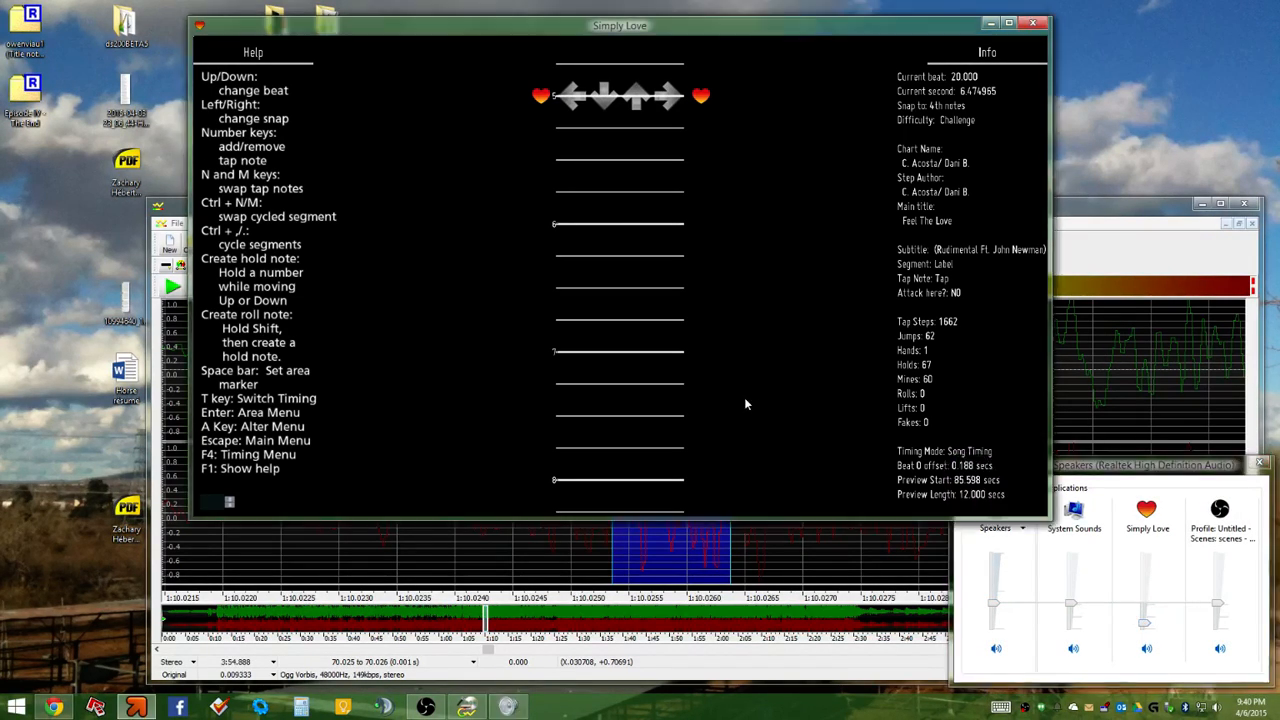
{"action": "scroll", "coordinate": [833, 393], "scroll_direction": "down", "scroll_amount": 20}
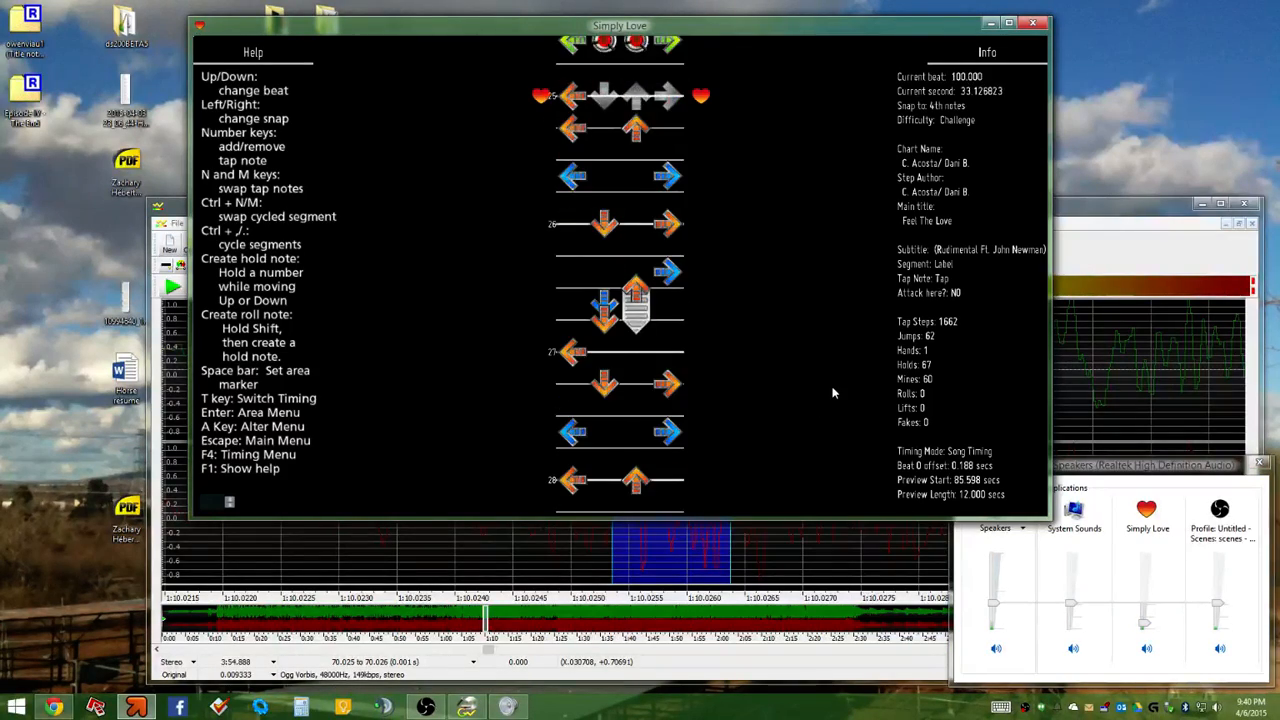
{"action": "scroll", "coordinate": [833, 393], "scroll_direction": "down", "scroll_amount": 12}
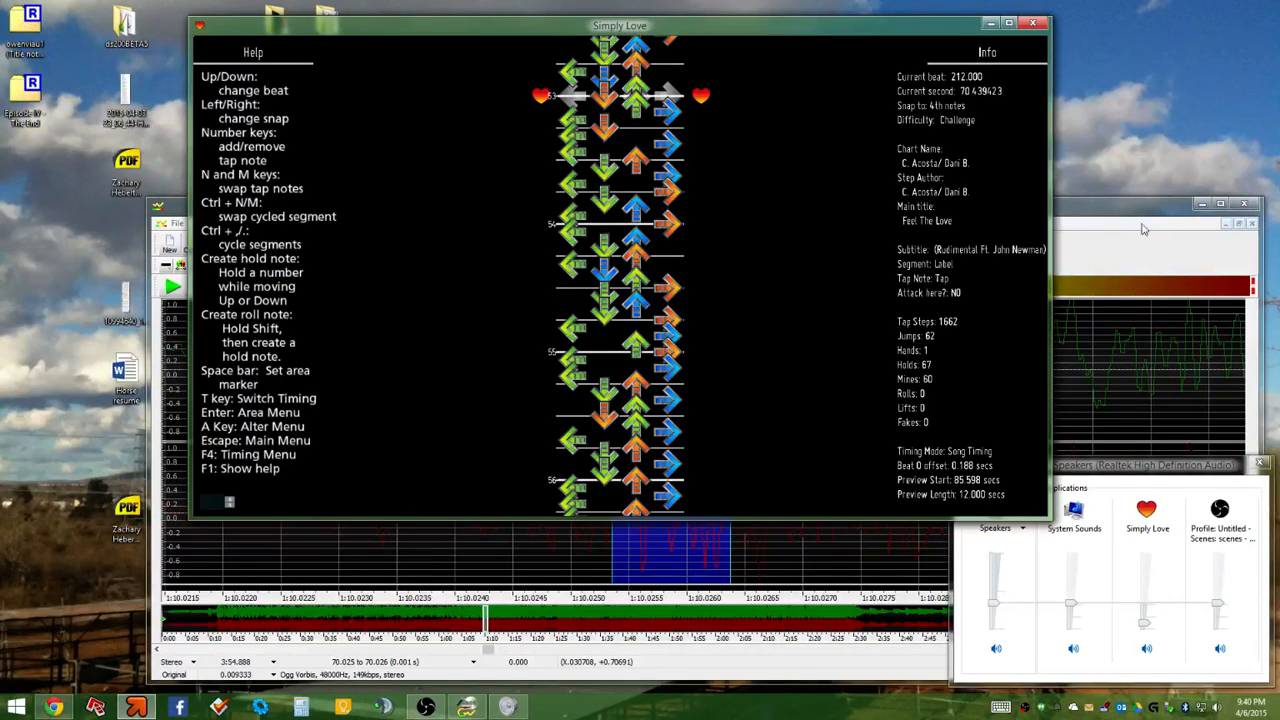
Switch to GoldWave and examine the Feel The Love waveform around the selected beat onset near 1:10
{"action": "left_click", "coordinate": [1090, 218]}
{"action": "scroll", "coordinate": [608, 372], "scroll_direction": "down", "scroll_amount": 5}
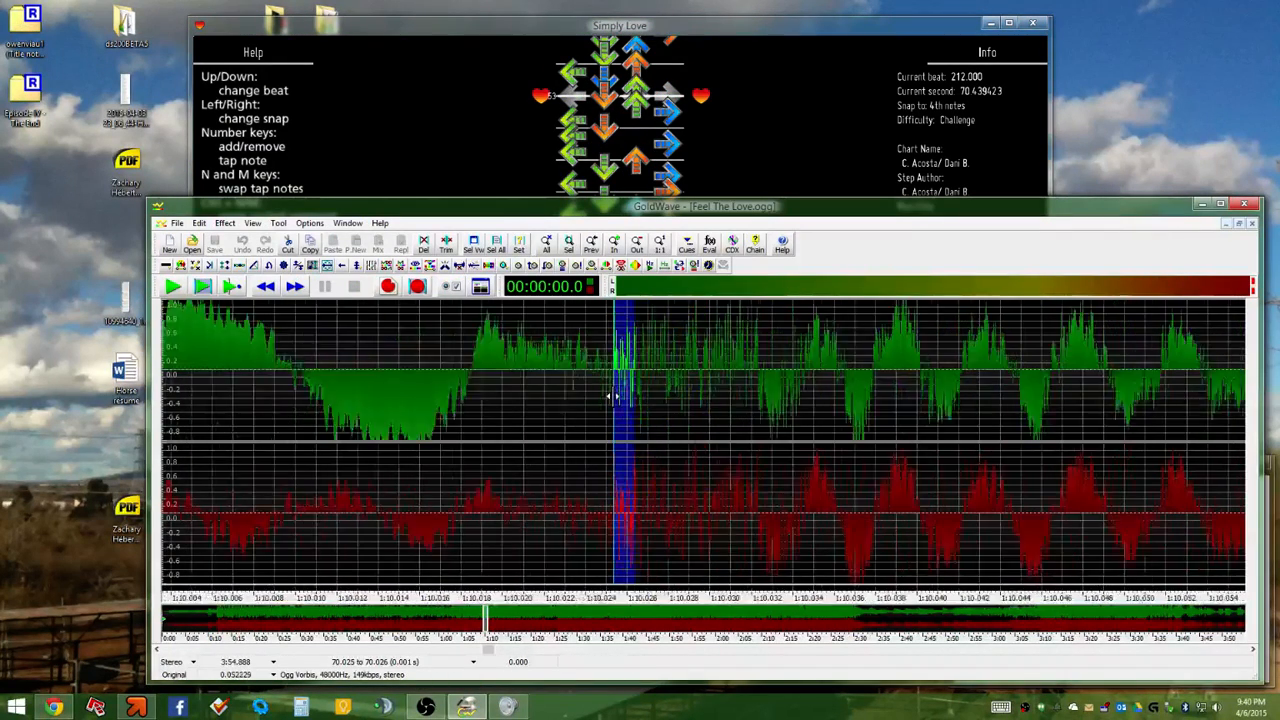
{"action": "scroll", "coordinate": [612, 404], "scroll_direction": "down", "scroll_amount": 2}
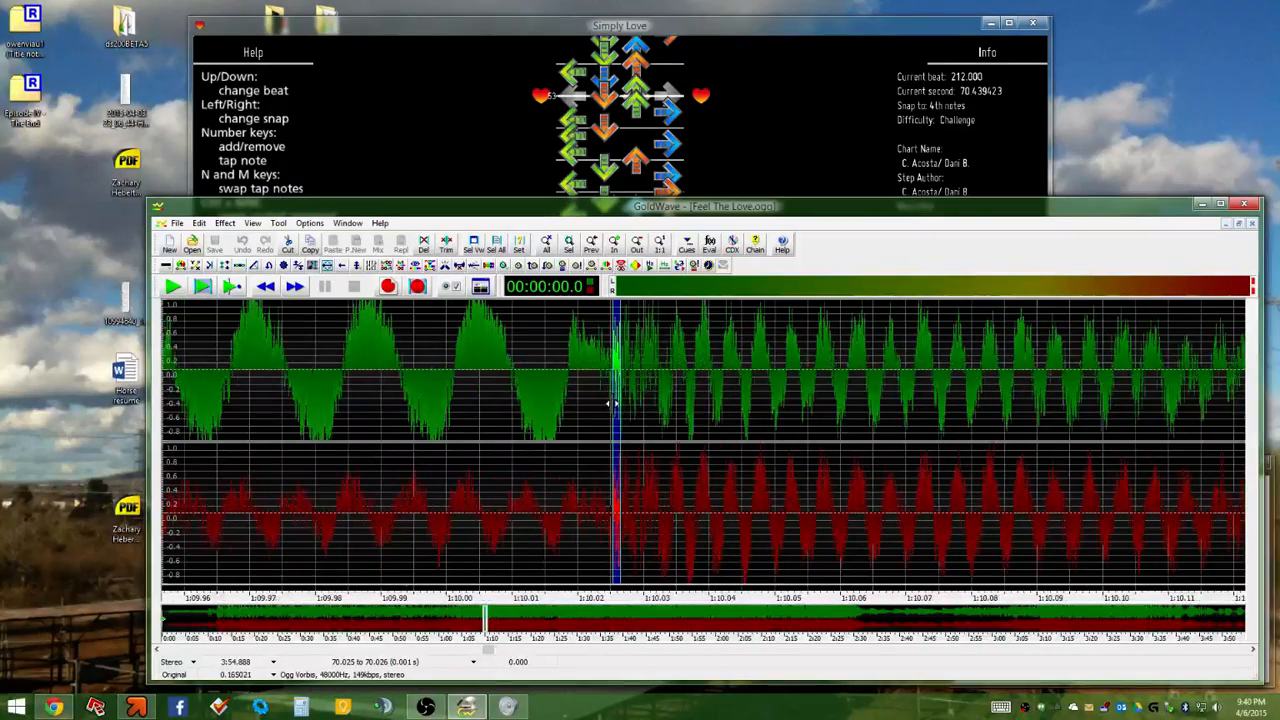
{"action": "scroll", "coordinate": [612, 405], "scroll_direction": "up", "scroll_amount": 4}
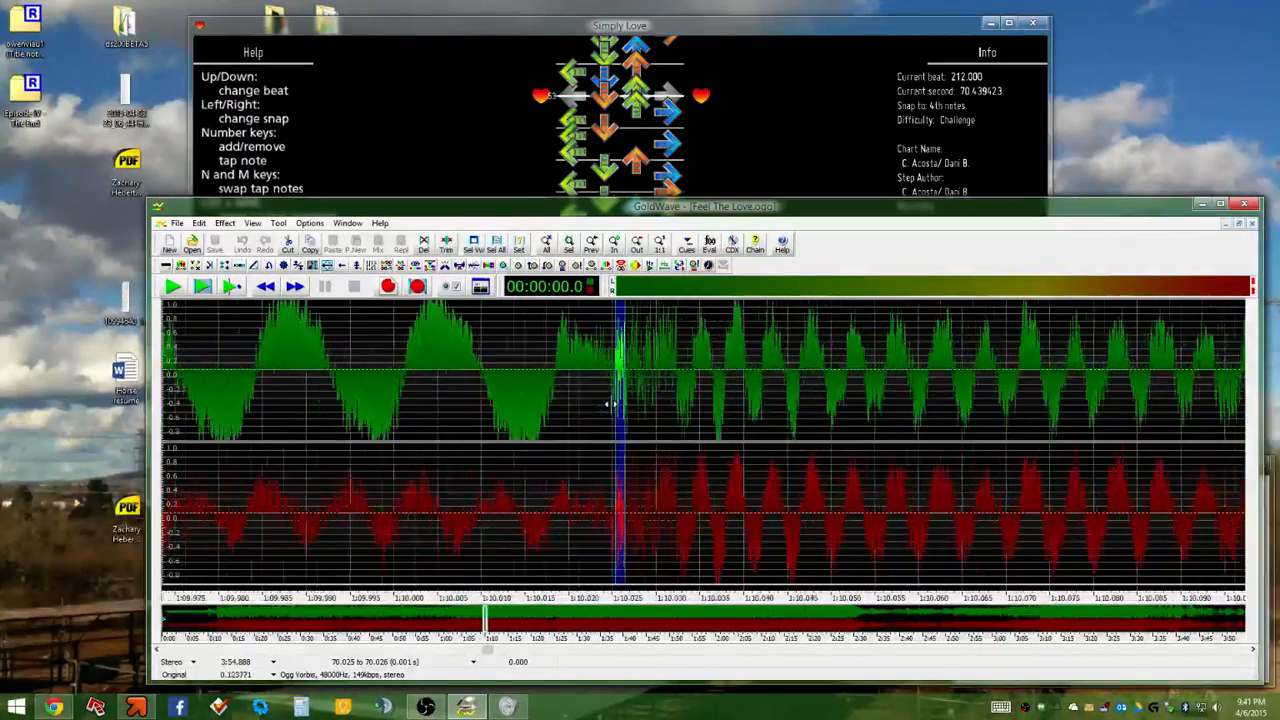
{"action": "scroll", "coordinate": [655, 385], "scroll_direction": "down", "scroll_amount": 1}
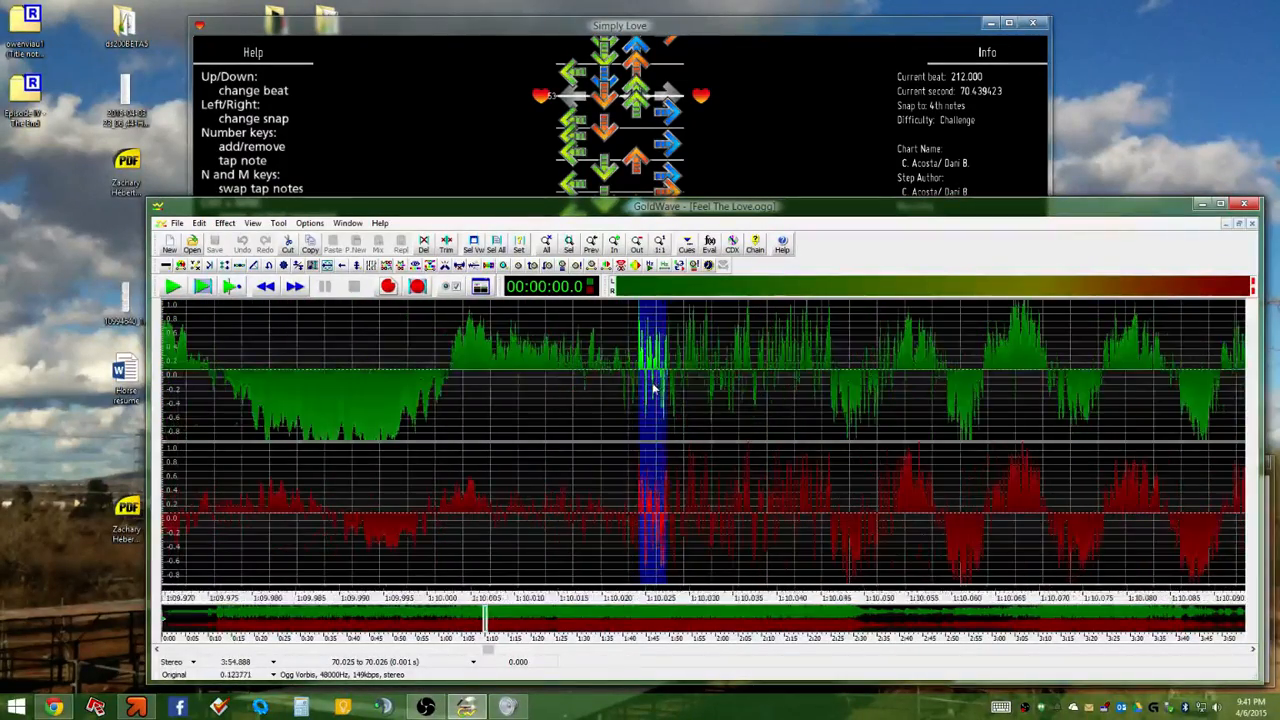
{"action": "scroll", "coordinate": [652, 388], "scroll_direction": "down", "scroll_amount": 9}
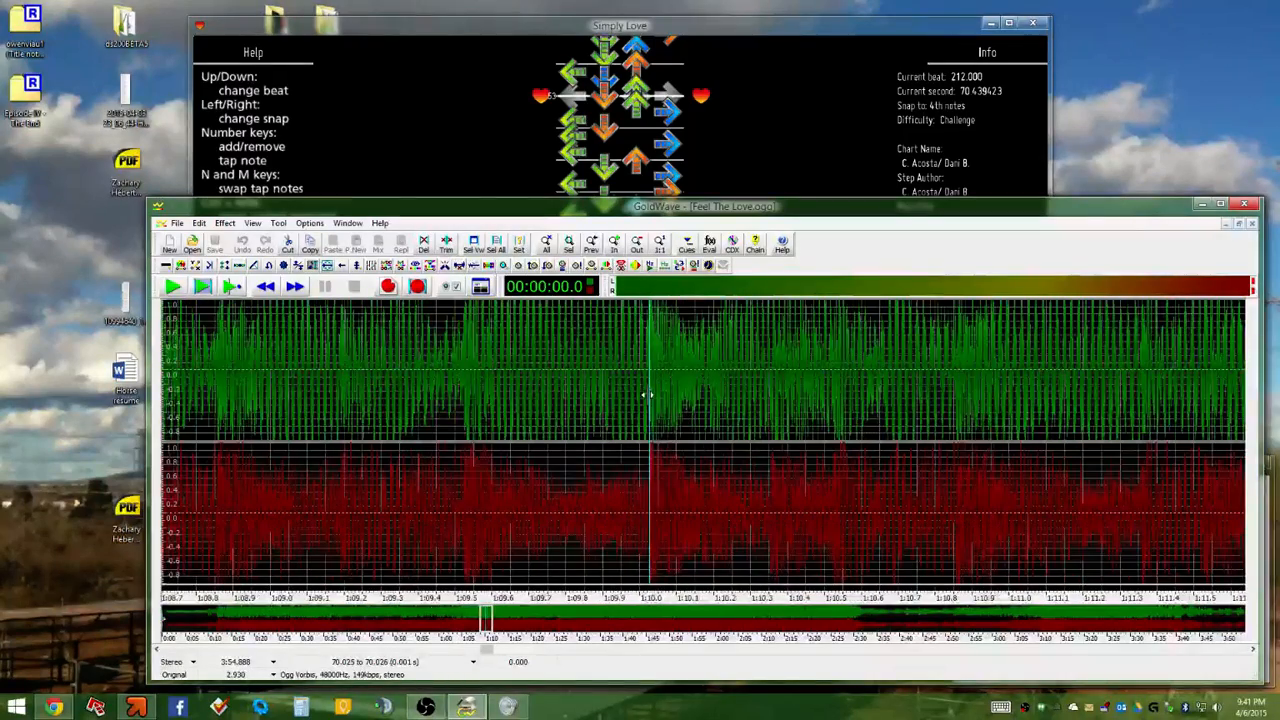
{"action": "scroll", "coordinate": [432, 385], "scroll_direction": "up", "scroll_amount": 5}
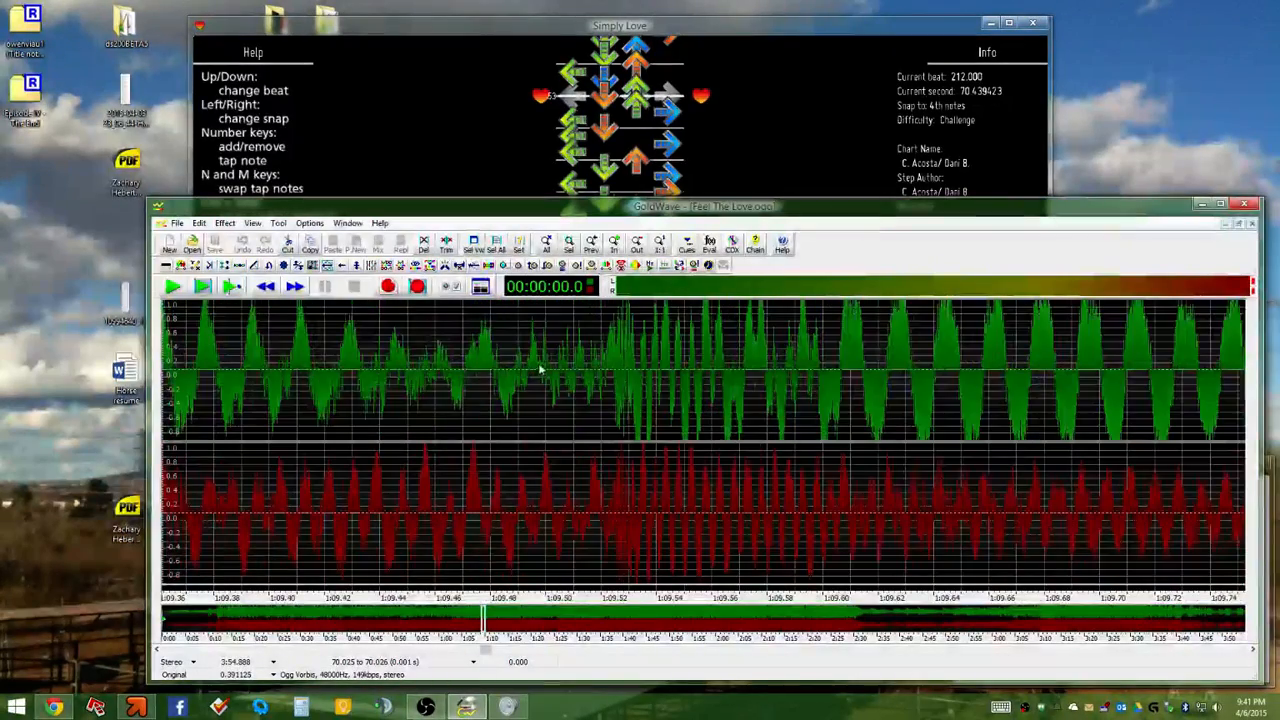
{"action": "scroll", "coordinate": [846, 350], "scroll_direction": "up", "scroll_amount": 3}
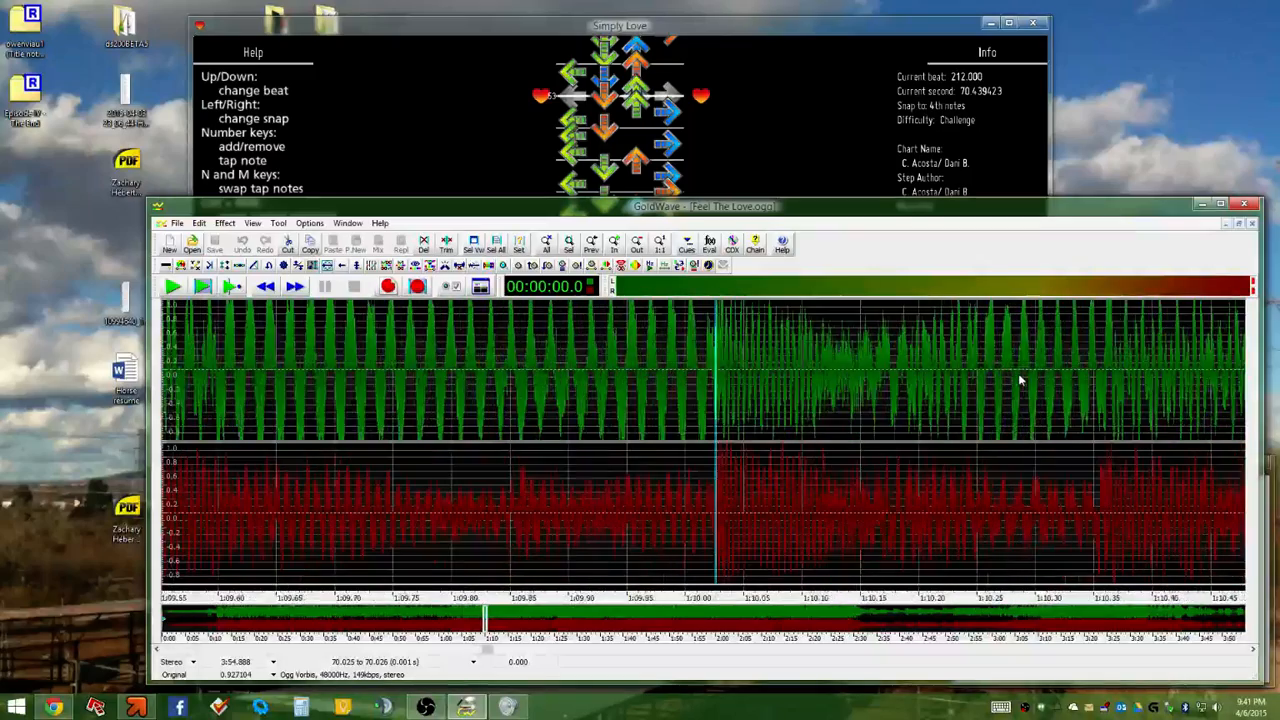
{"action": "scroll", "coordinate": [622, 362], "scroll_direction": "up", "scroll_amount": 8}
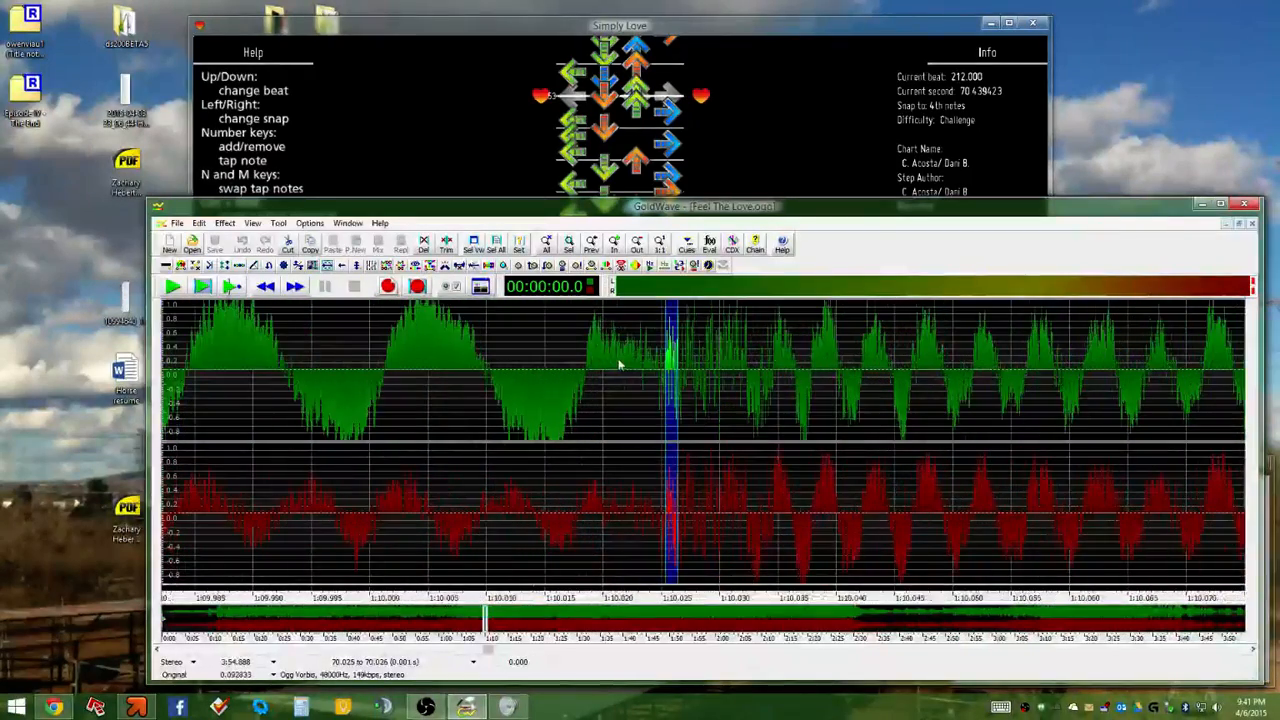
{"action": "scroll", "coordinate": [629, 368], "scroll_direction": "down", "scroll_amount": 18}
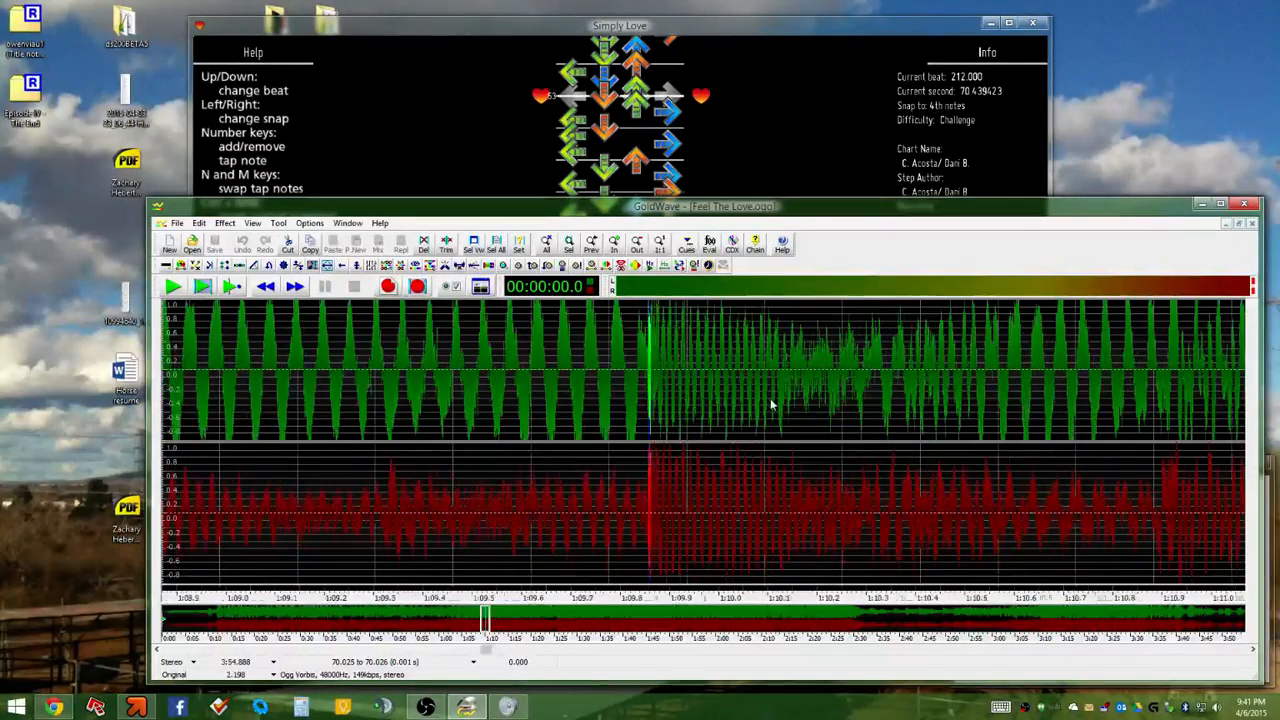
Examine the waveform from about 1:11 to 1:18 for further beat onsets and minimize the Feel The Love file
{"action": "scroll", "coordinate": [400, 370], "scroll_direction": "down", "scroll_amount": 6}
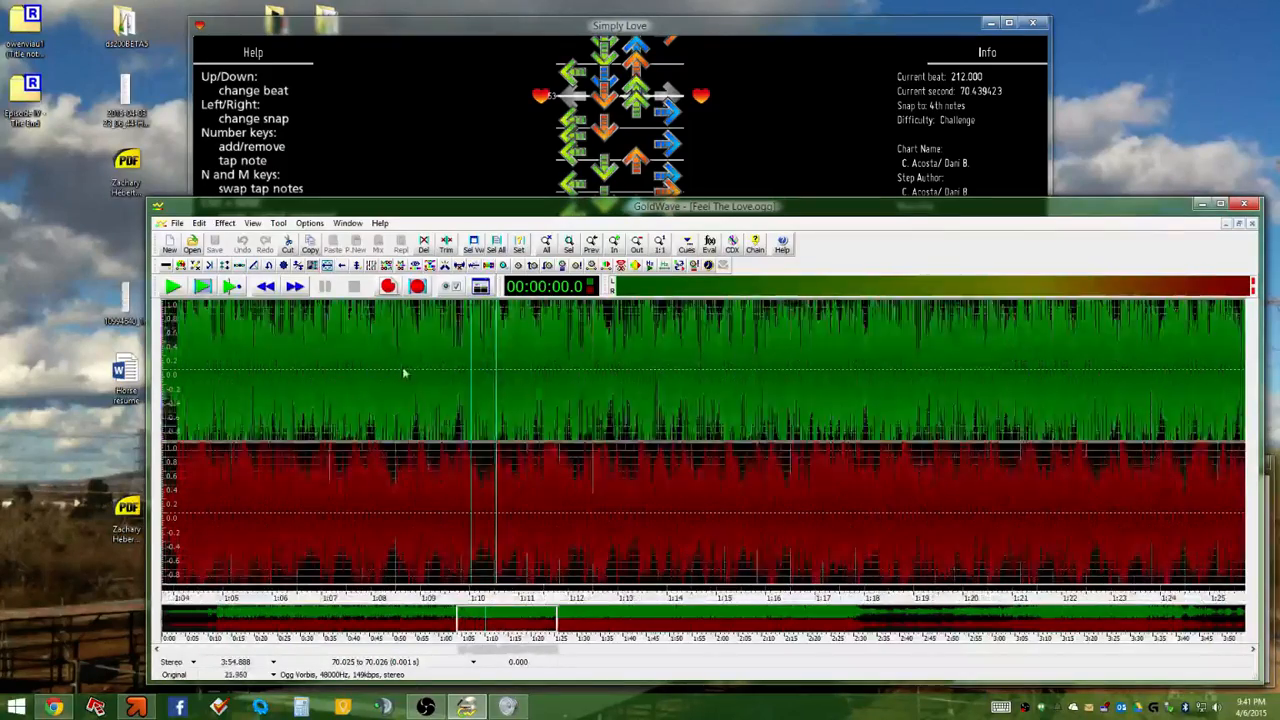
{"action": "scroll", "coordinate": [584, 374], "scroll_direction": "up", "scroll_amount": 11}
{"action": "scroll", "coordinate": [368, 362], "scroll_direction": "up", "scroll_amount": 6}
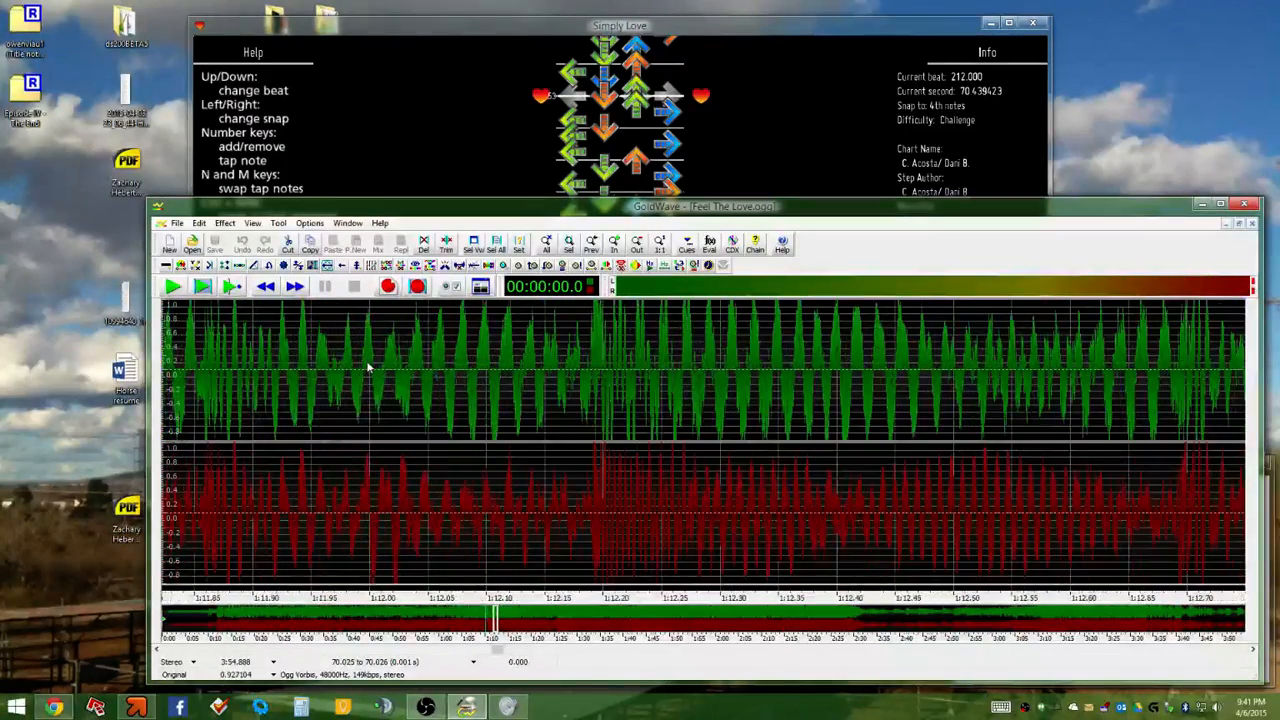
{"action": "scroll", "coordinate": [620, 374], "scroll_direction": "up", "scroll_amount": 4}
{"action": "scroll", "coordinate": [638, 372], "scroll_direction": "down", "scroll_amount": 10}
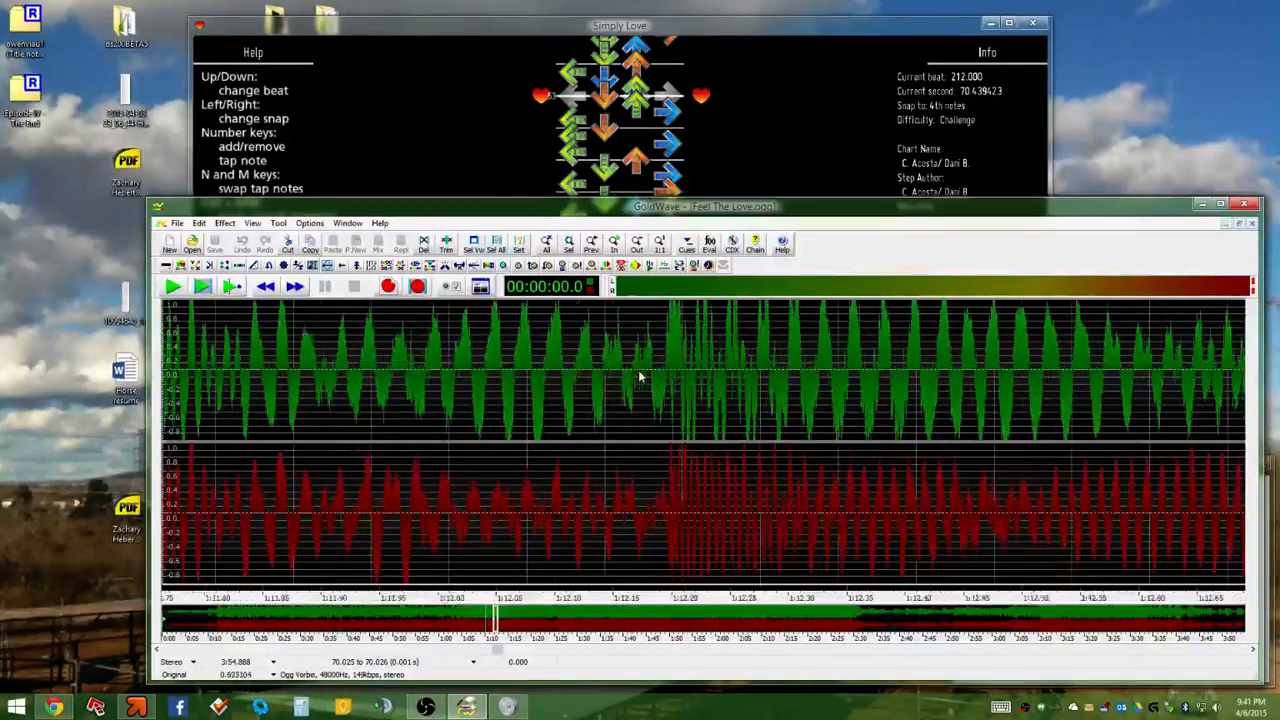
{"action": "scroll", "coordinate": [835, 370], "scroll_direction": "up", "scroll_amount": 8}
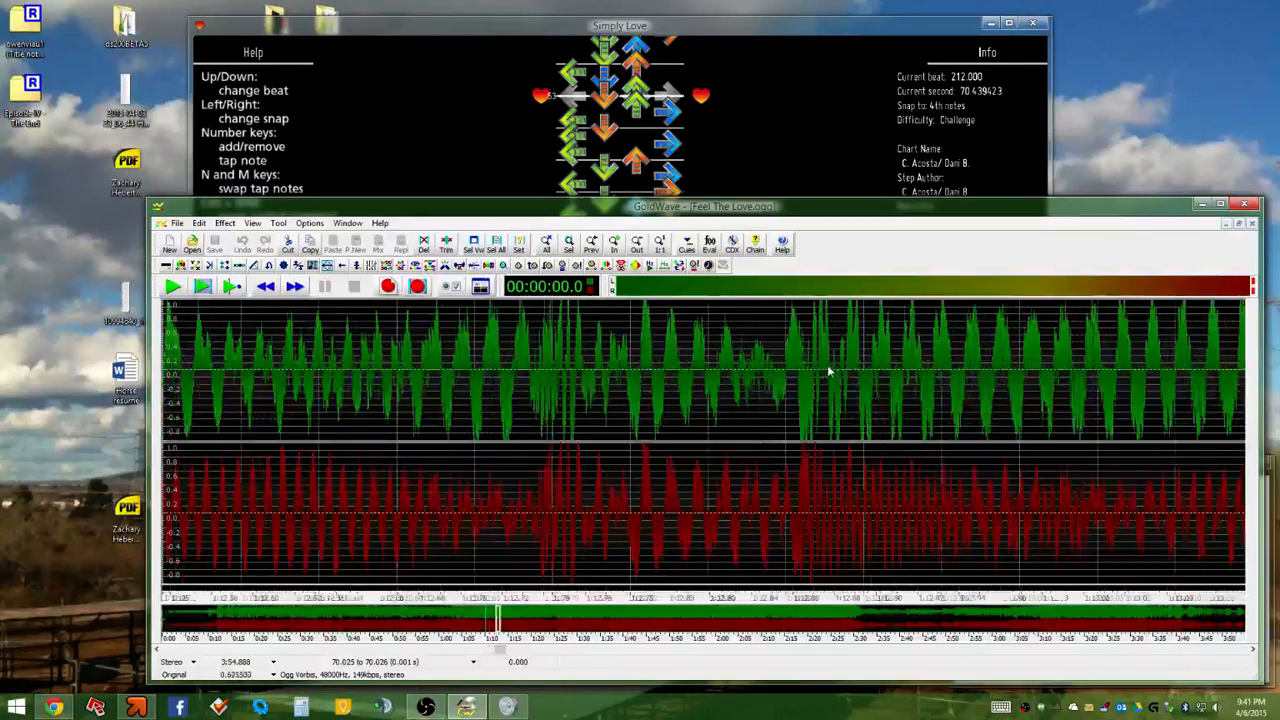
{"action": "scroll", "coordinate": [755, 370], "scroll_direction": "down", "scroll_amount": 10}
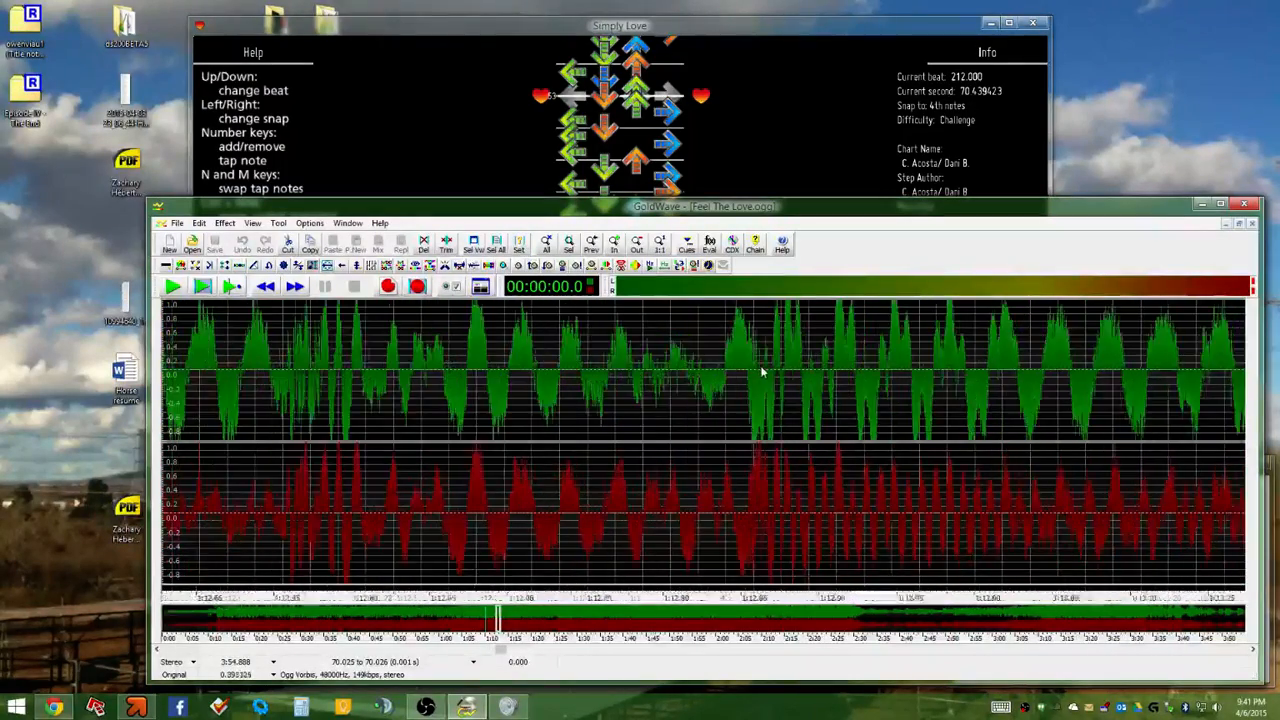
{"action": "scroll", "coordinate": [1038, 378], "scroll_direction": "up", "scroll_amount": 6}
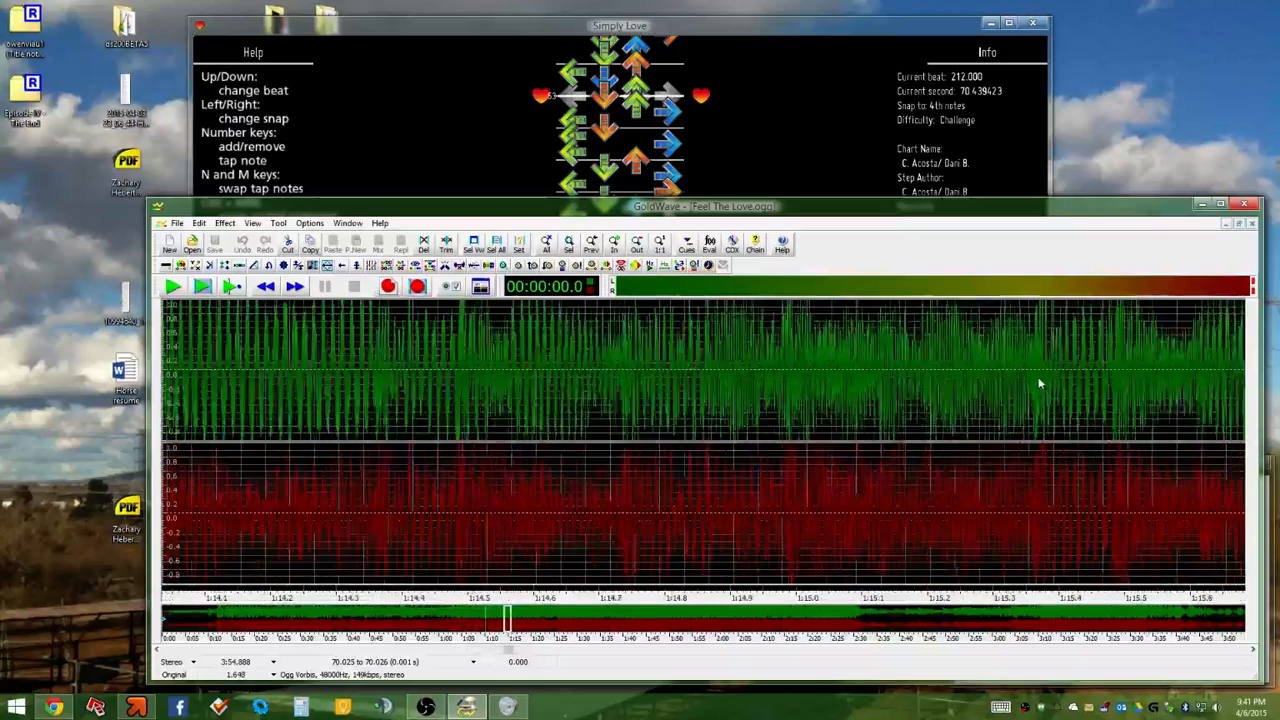
{"action": "scroll", "coordinate": [383, 347], "scroll_direction": "up", "scroll_amount": 2}
{"action": "scroll", "coordinate": [449, 366], "scroll_direction": "down", "scroll_amount": 8}
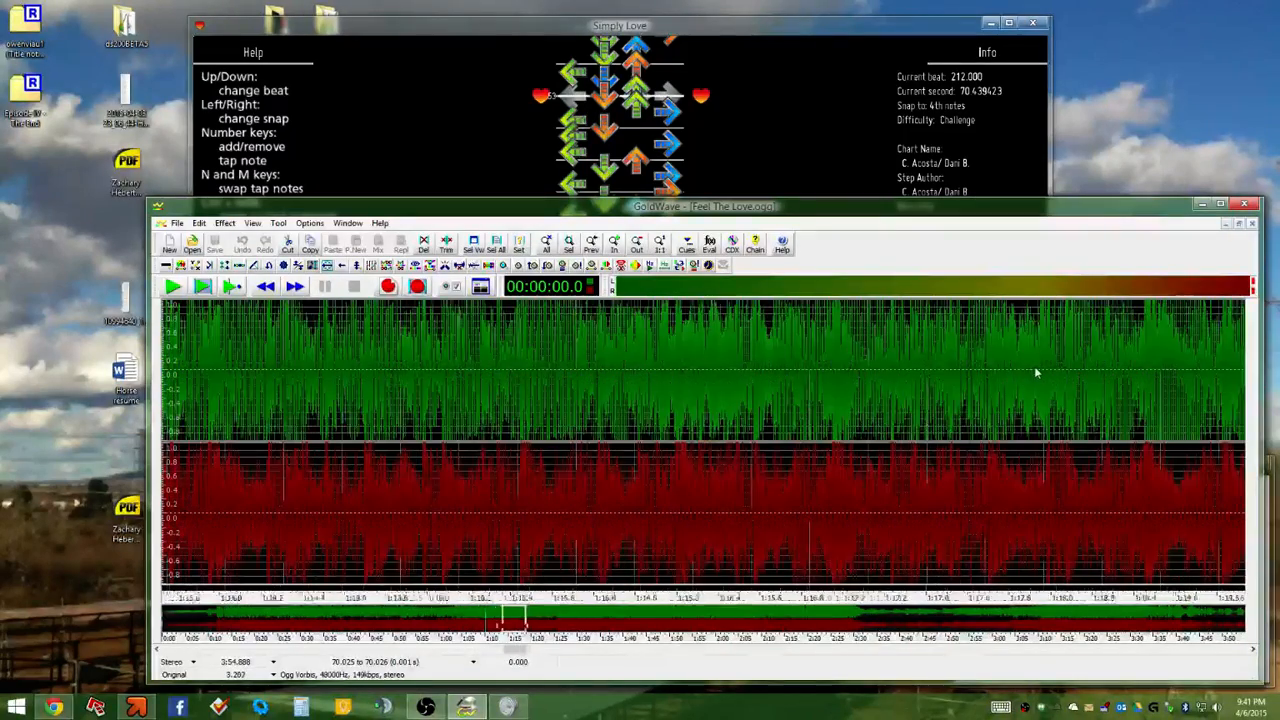
{"action": "scroll", "coordinate": [1034, 366], "scroll_direction": "up", "scroll_amount": 6}
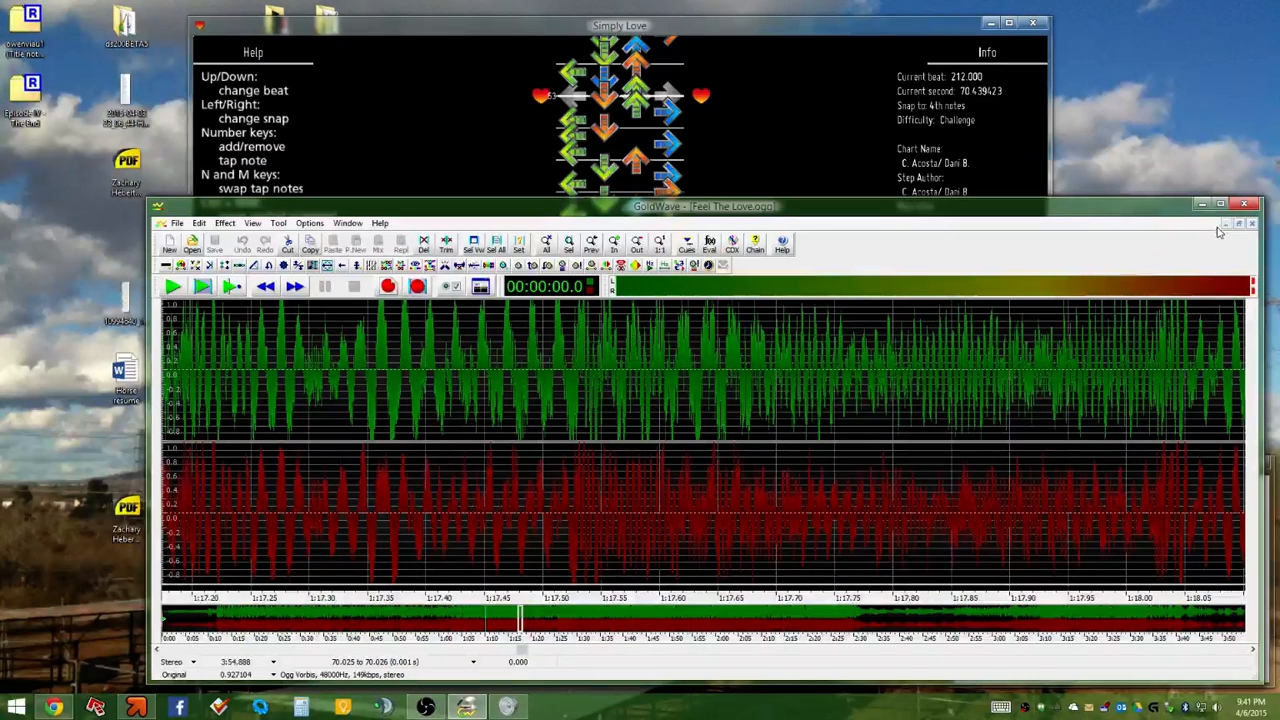
{"action": "left_click", "coordinate": [1226, 226]}
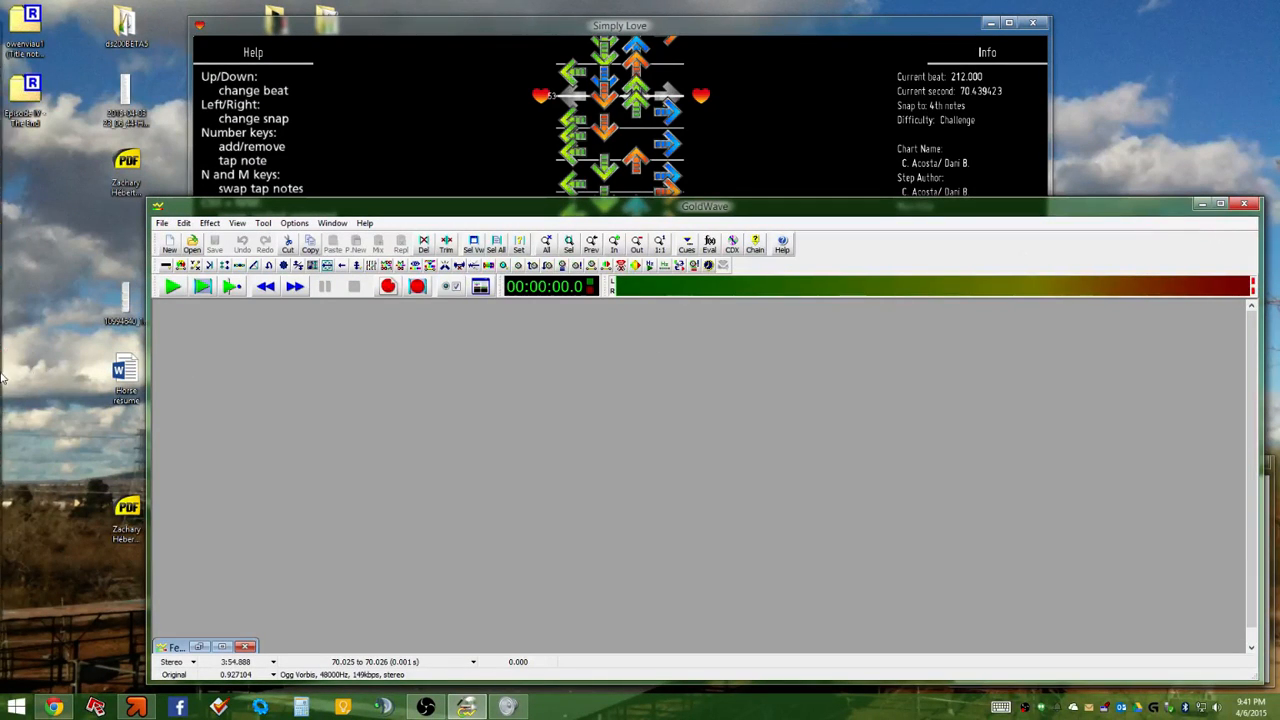
{"action": "mouse_move", "coordinate": [3, 378]}
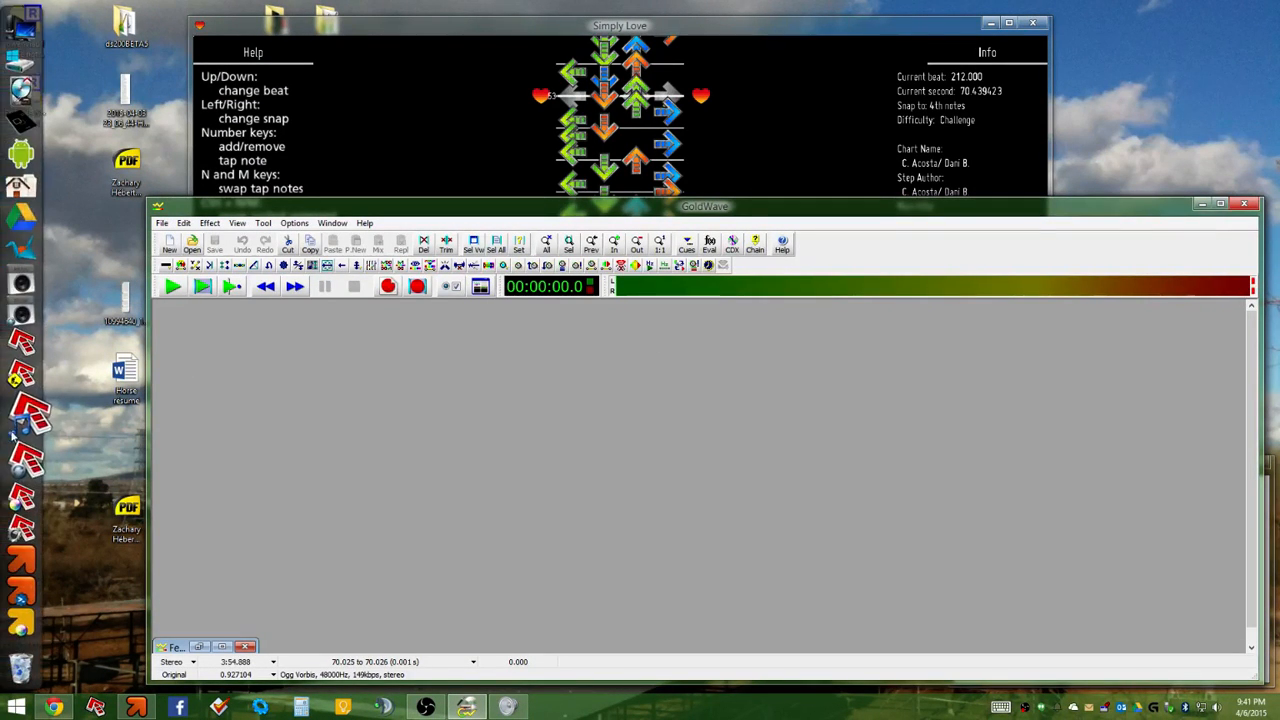
{"action": "left_click", "coordinate": [22, 420]}
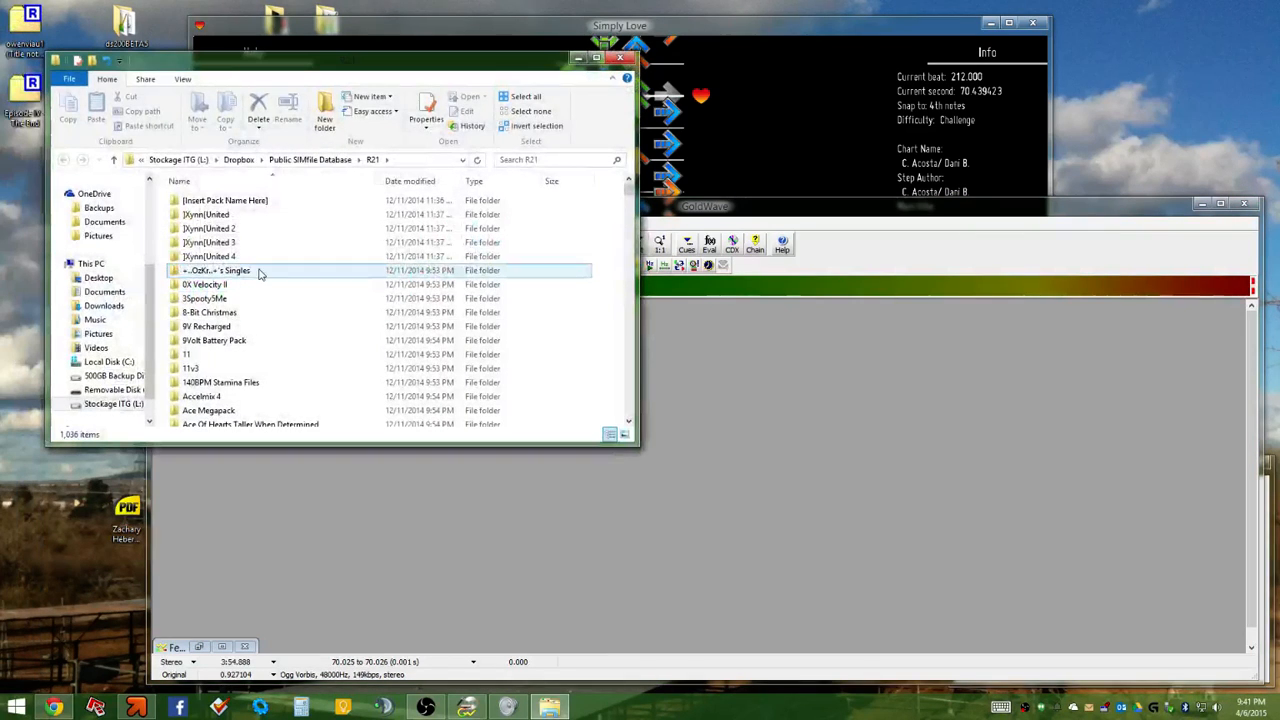
{"action": "left_click", "coordinate": [621, 60]}
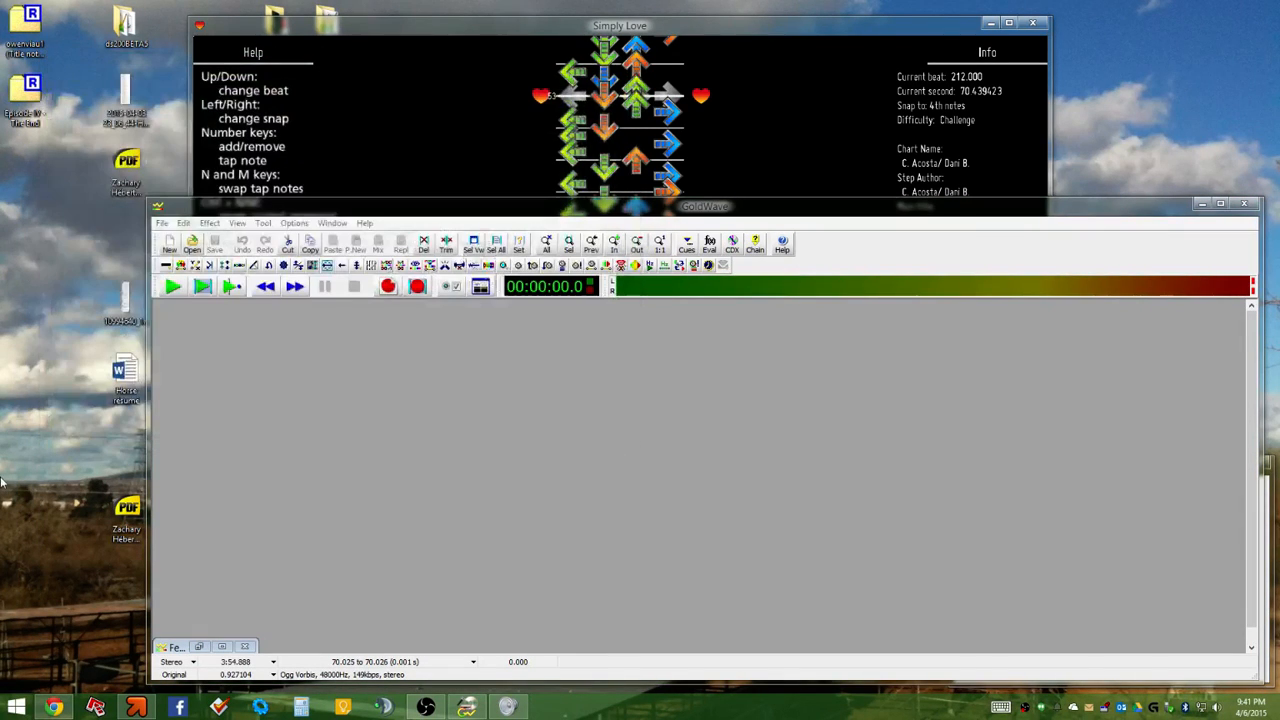
Open the In progress songs folder and look through its _in progress subfolder for a comparison song
{"action": "mouse_move", "coordinate": [8, 450]}
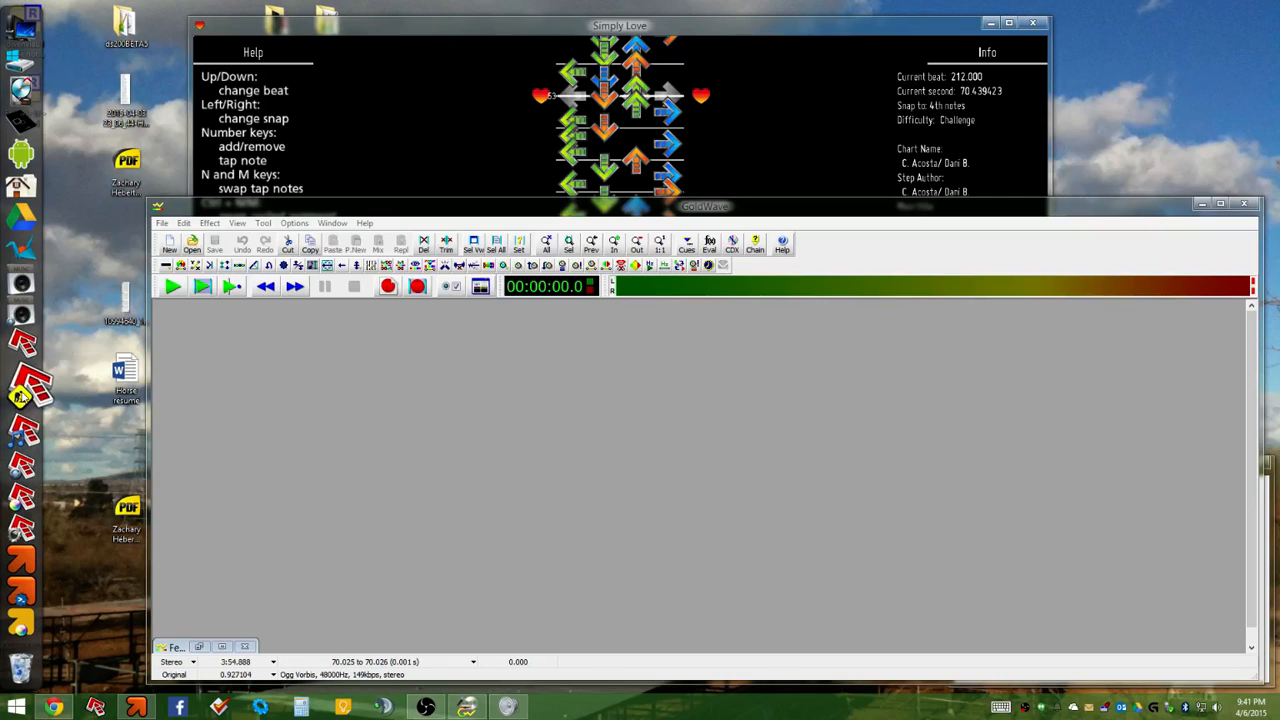
{"action": "left_click", "coordinate": [18, 397]}
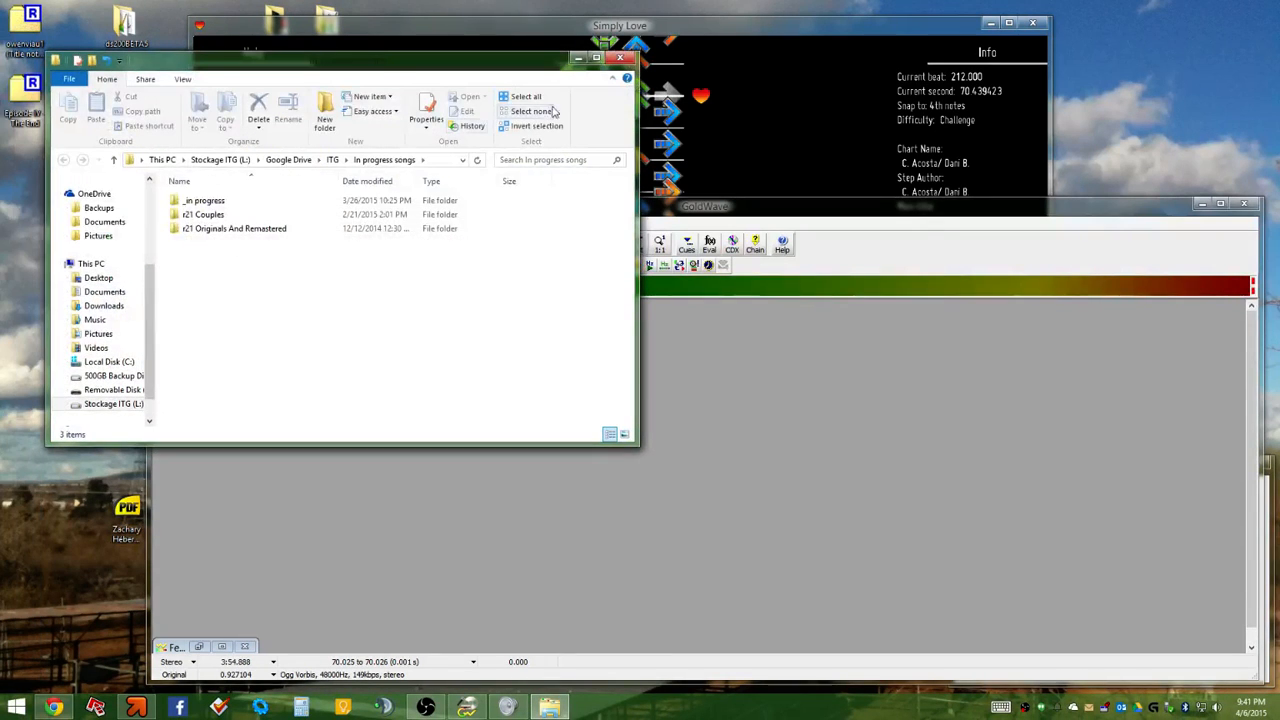
{"action": "double_click", "coordinate": [252, 203]}
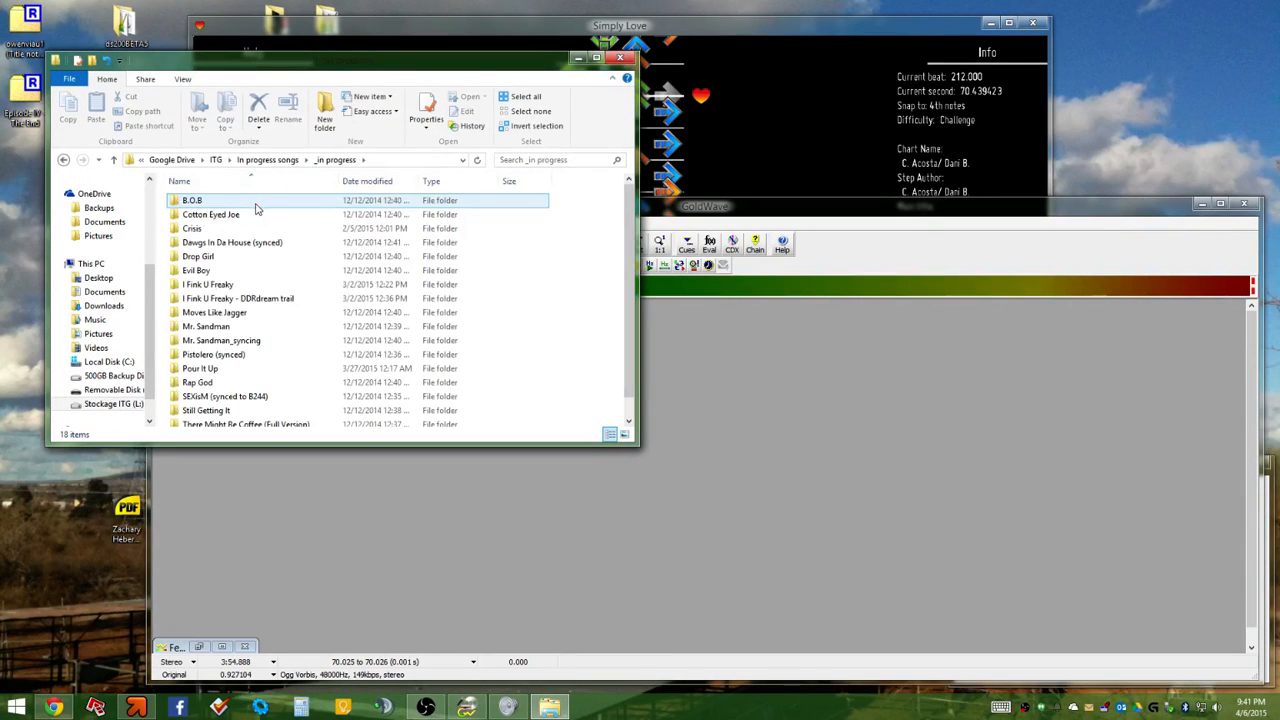
{"action": "scroll", "coordinate": [313, 350], "scroll_direction": "down", "scroll_amount": 1}
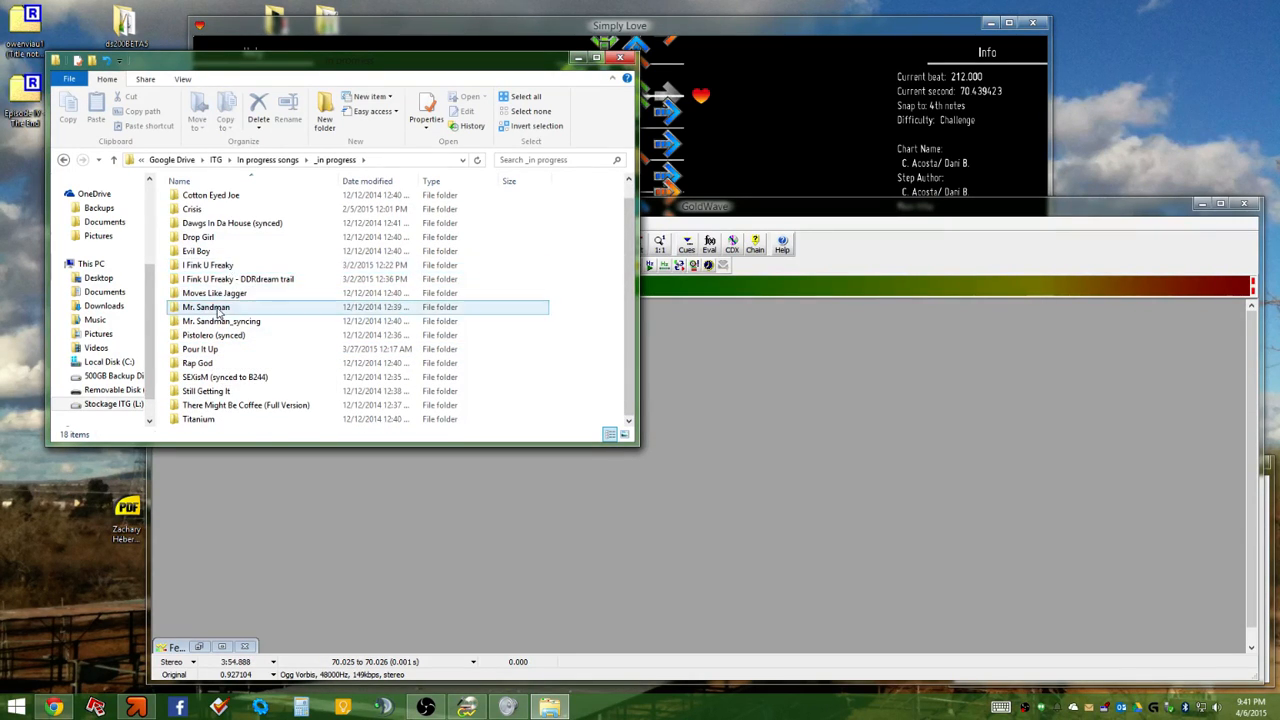
{"action": "left_click", "coordinate": [218, 310]}
{"action": "scroll", "coordinate": [245, 315], "scroll_direction": "up", "scroll_amount": 1}
{"action": "scroll", "coordinate": [245, 315], "scroll_direction": "down", "scroll_amount": 1}
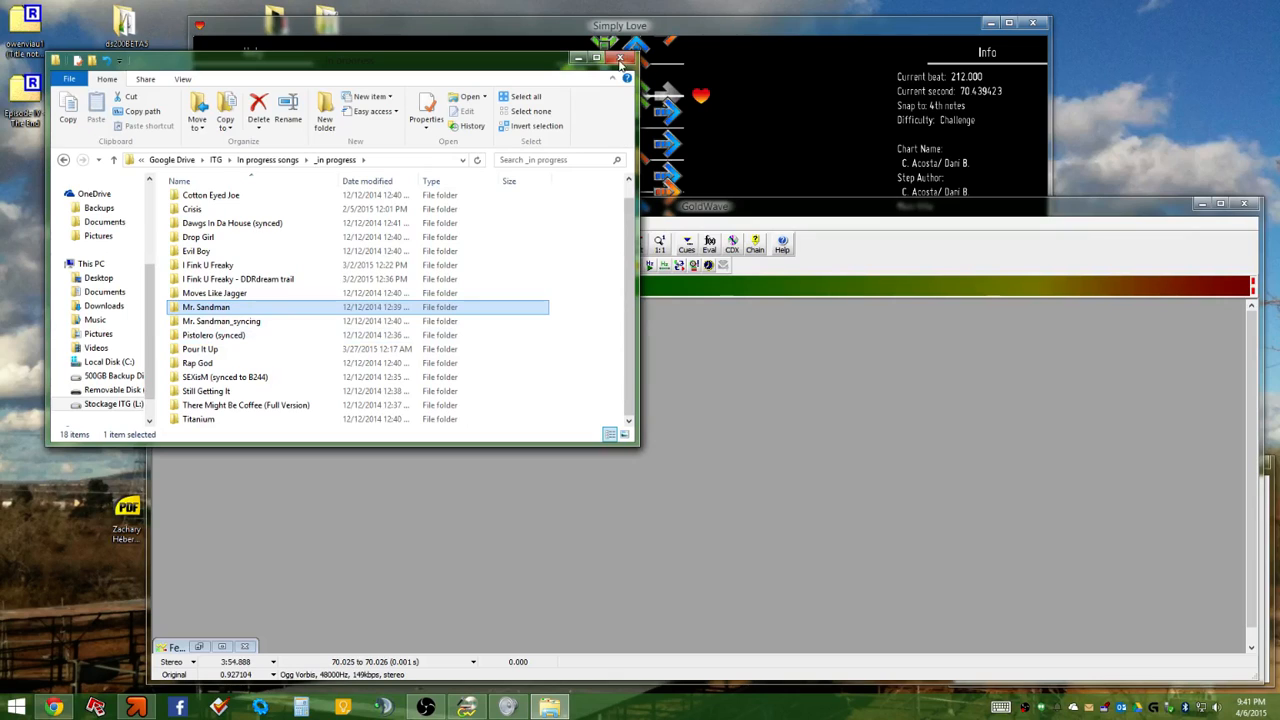
Load the Fancy audio file from the Fancy folder in r21 Originals And Remastered into GoldWave and close the file browser
{"action": "left_click", "coordinate": [270, 162]}
{"action": "double_click", "coordinate": [215, 226]}
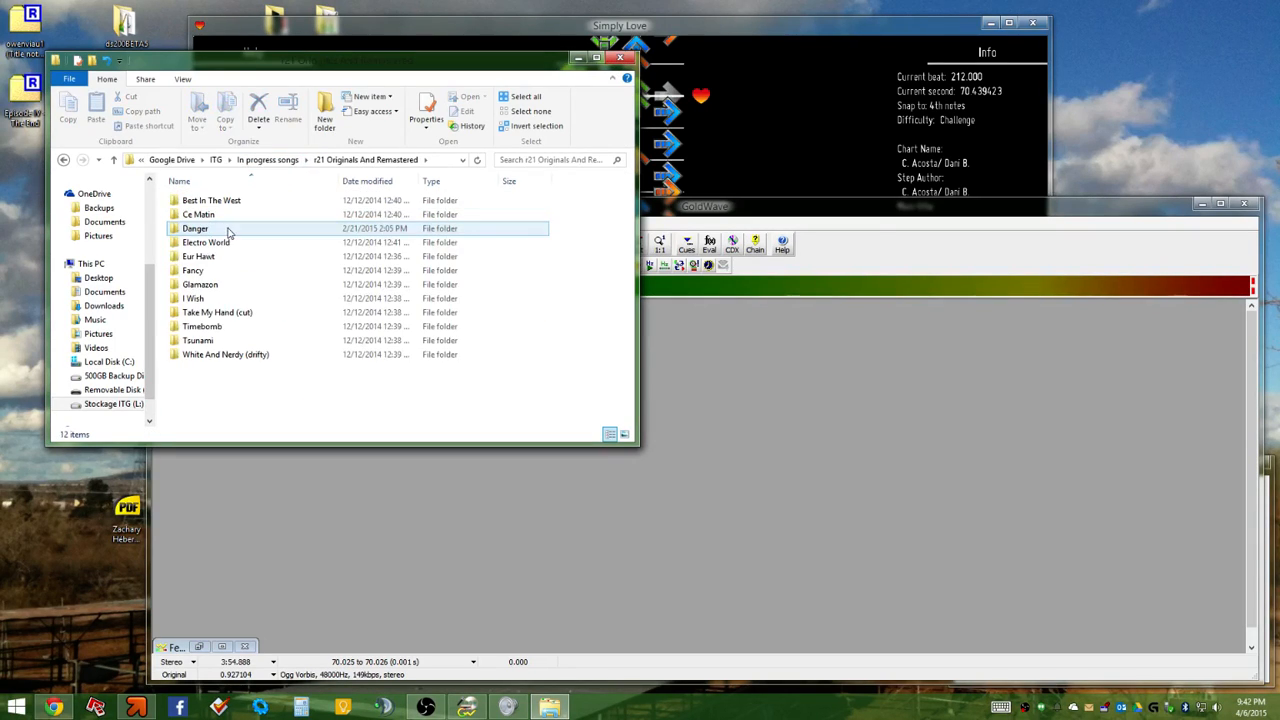
{"action": "double_click", "coordinate": [195, 270]}
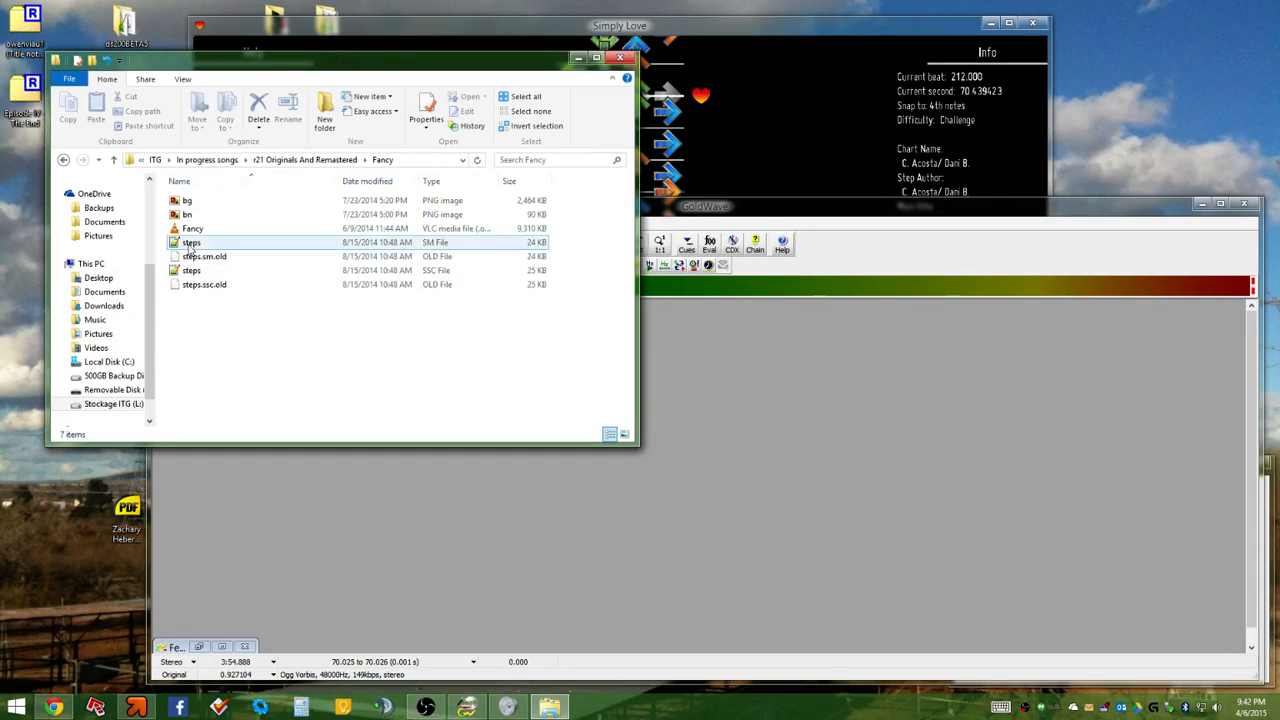
{"action": "left_click_drag", "start_coordinate": [200, 228], "coordinate": [400, 480]}
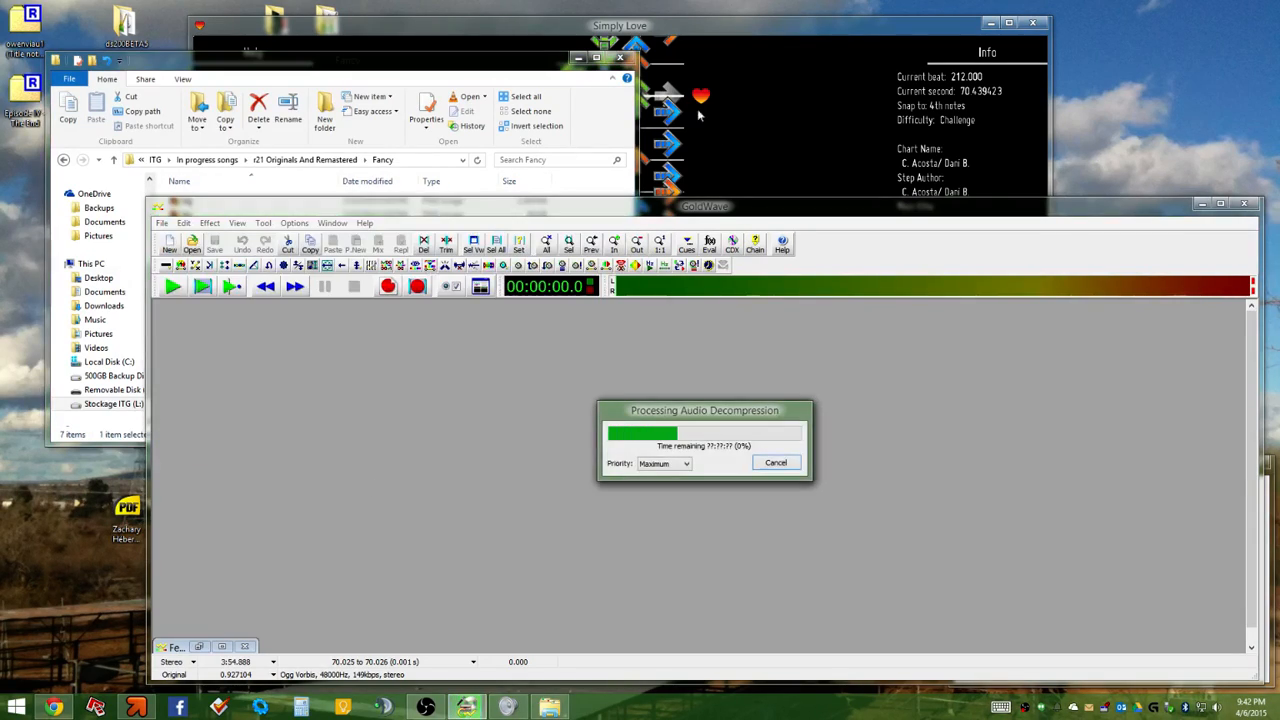
{"action": "left_click", "coordinate": [626, 58]}
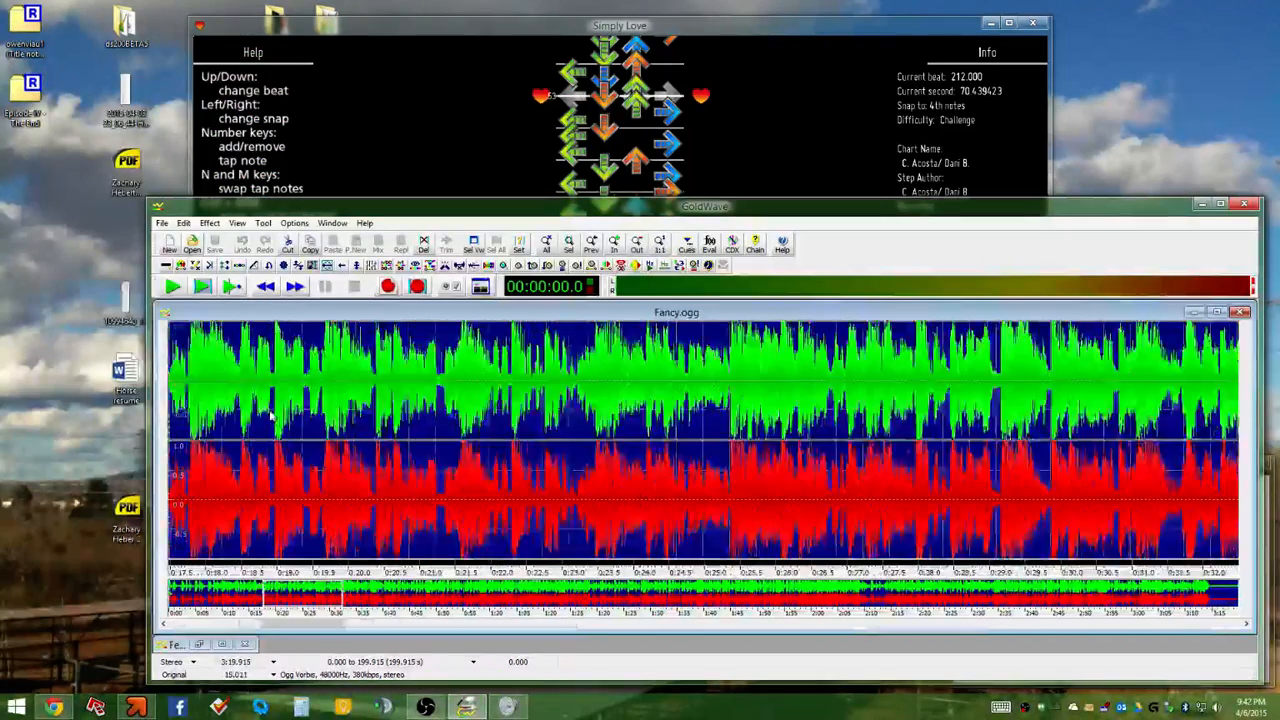
Examine the beat onset near 0:19 in the Fancy waveform
{"action": "scroll", "coordinate": [272, 419], "scroll_direction": "up", "scroll_amount": 3}
{"action": "scroll", "coordinate": [360, 405], "scroll_direction": "up", "scroll_amount": 6}
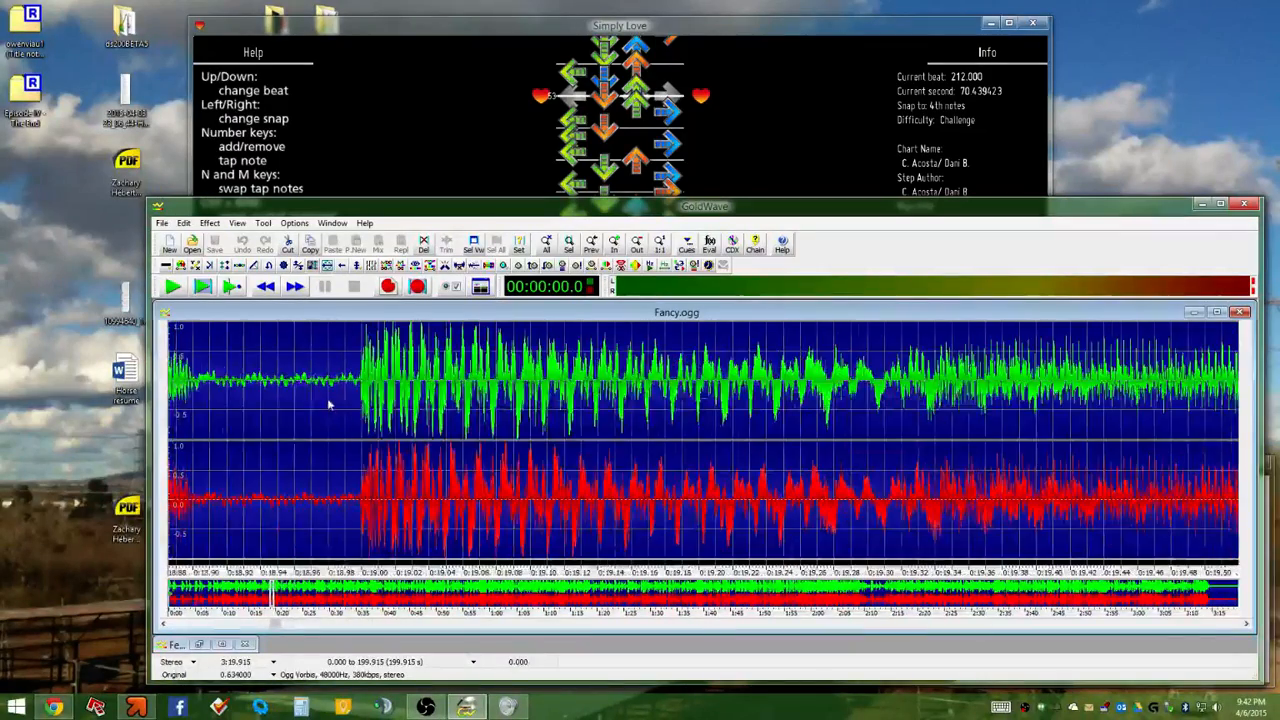
{"action": "scroll", "coordinate": [368, 411], "scroll_direction": "down", "scroll_amount": 4}
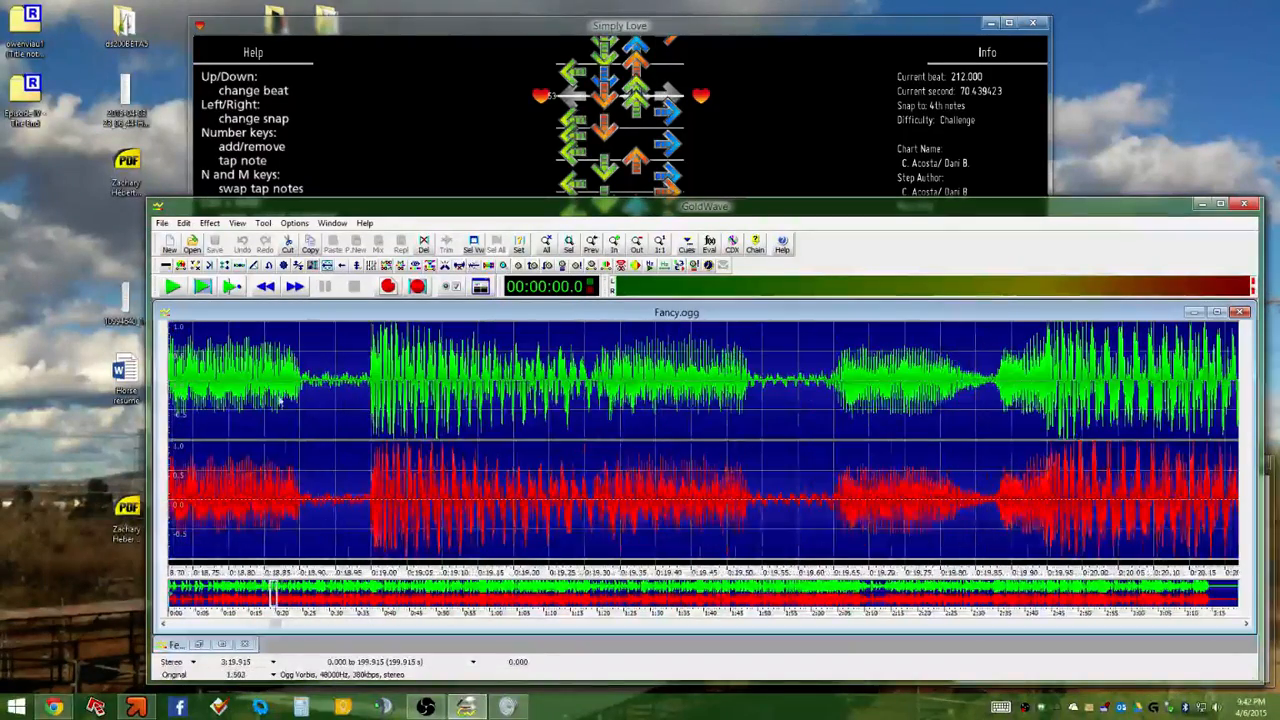
Select the stretch from about 18.87 to 19.05 s in the Fancy waveform and examine the beat onset within it
{"action": "left_click_drag", "start_coordinate": [277, 396], "coordinate": [404, 390]}
{"action": "scroll", "coordinate": [404, 390], "scroll_direction": "up", "scroll_amount": 4}
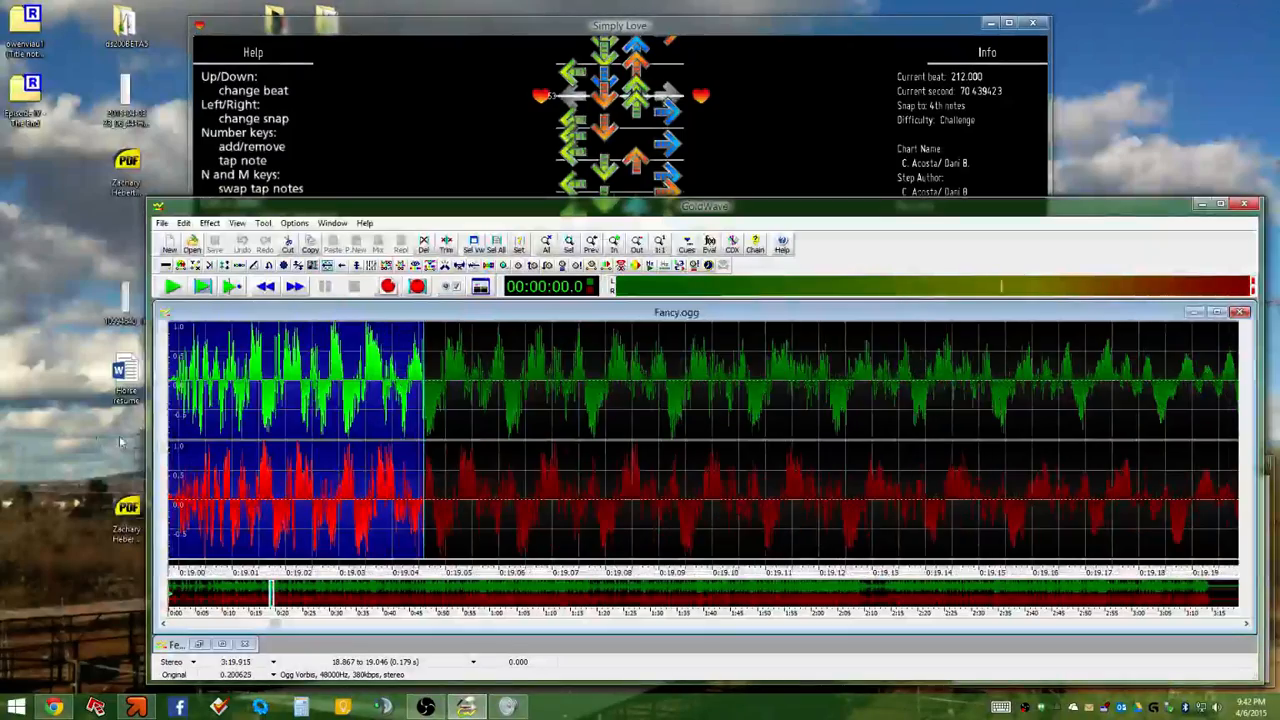
{"action": "scroll", "coordinate": [175, 413], "scroll_direction": "down", "scroll_amount": 6}
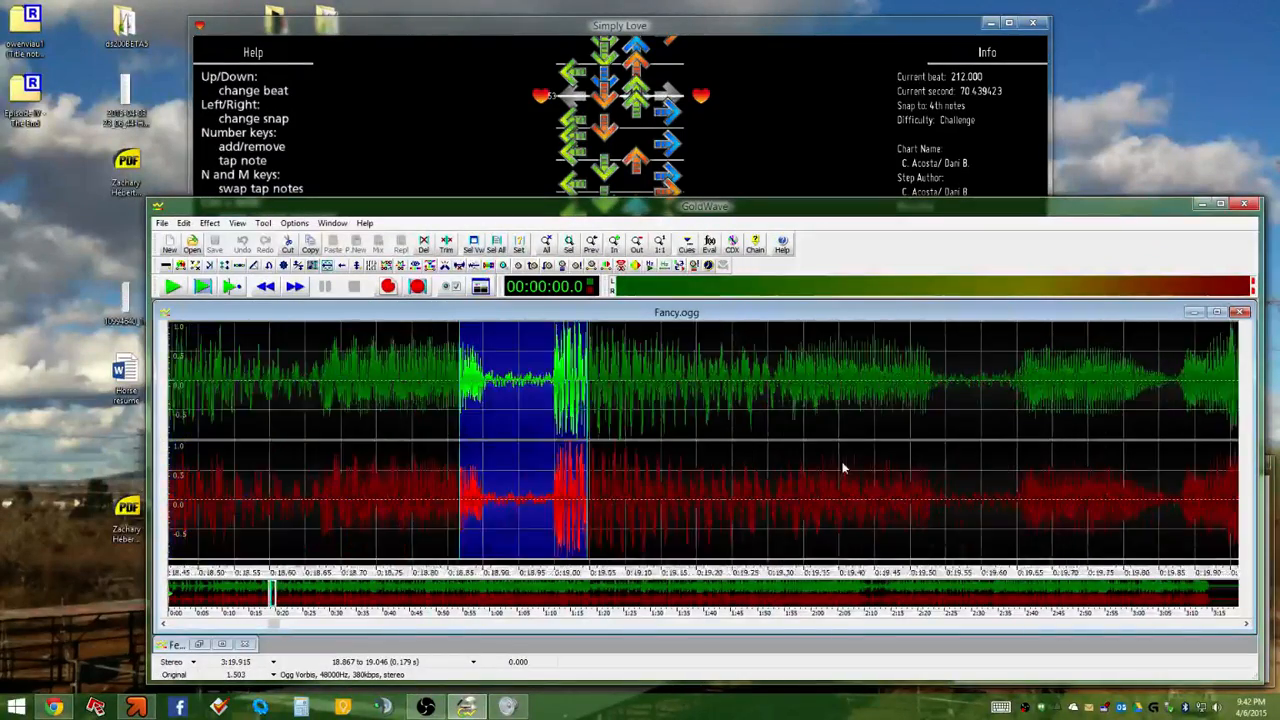
{"action": "scroll", "coordinate": [686, 391], "scroll_direction": "up", "scroll_amount": 7}
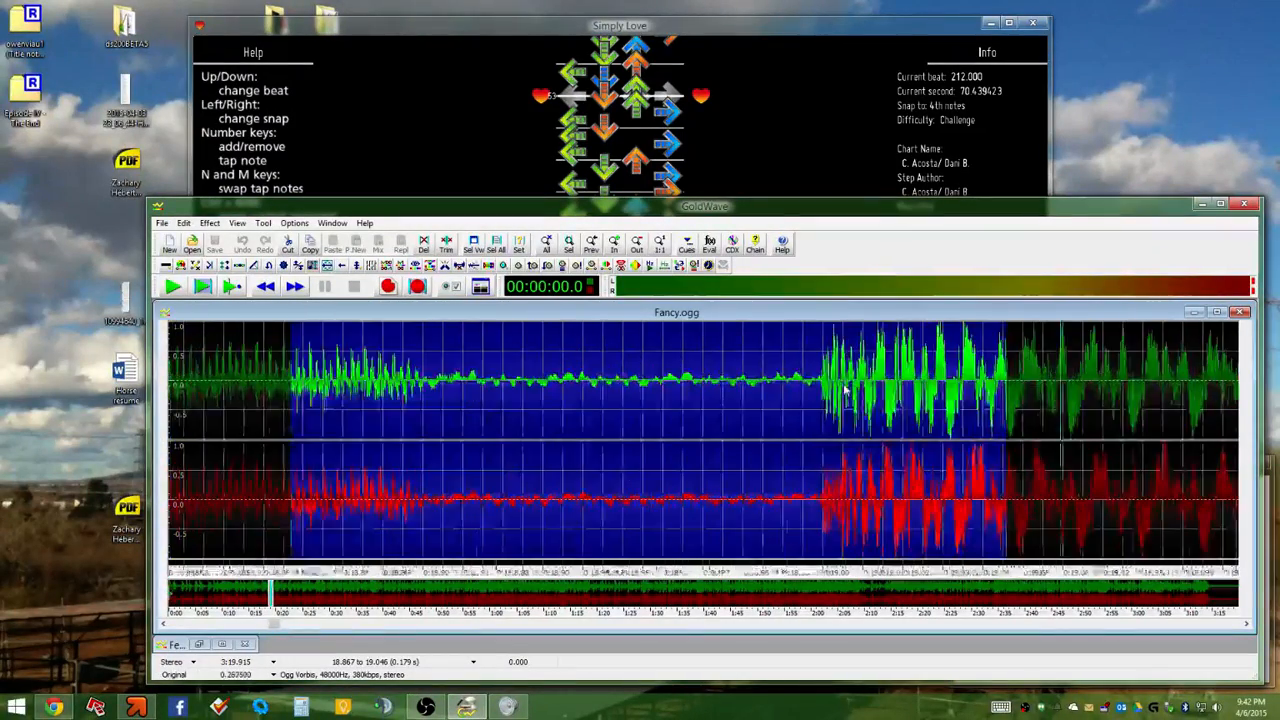
{"action": "scroll", "coordinate": [629, 483], "scroll_direction": "down", "scroll_amount": 5}
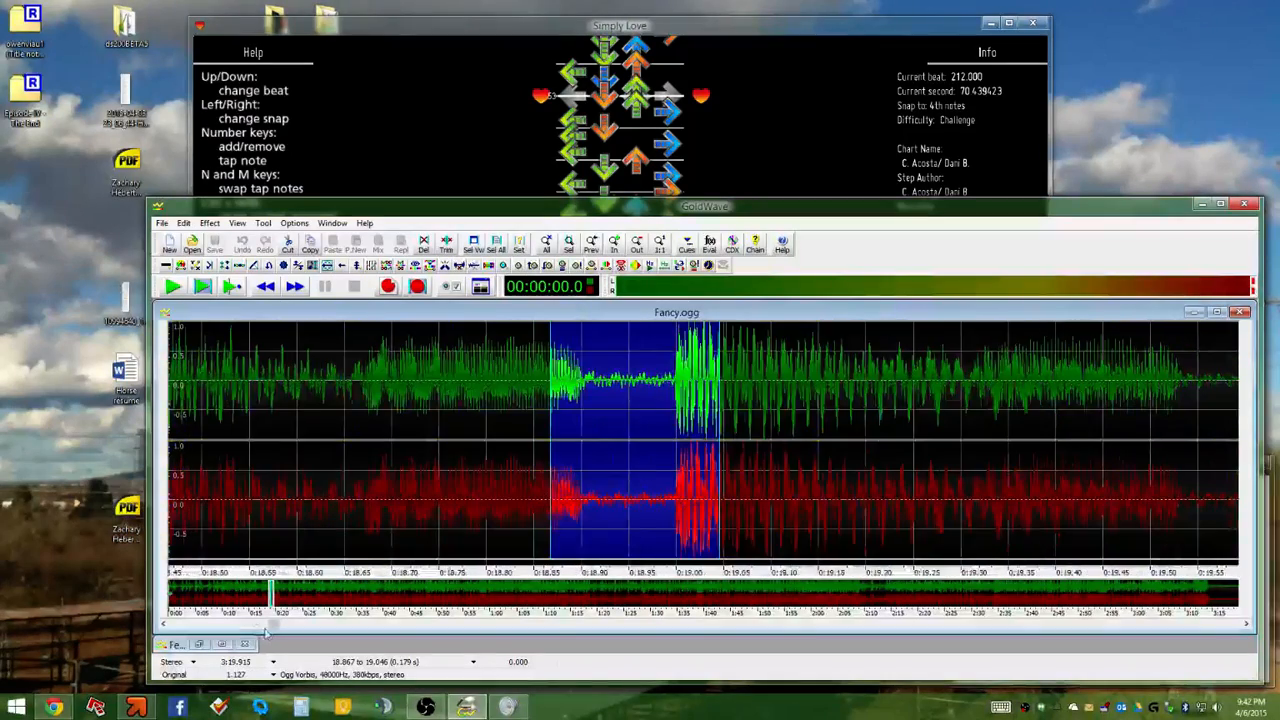
Examine the Fancy beat onset near 1:07.316 and select its first peaks over about 0.010 s
{"action": "left_click_drag", "start_coordinate": [274, 624], "coordinate": [528, 624]}
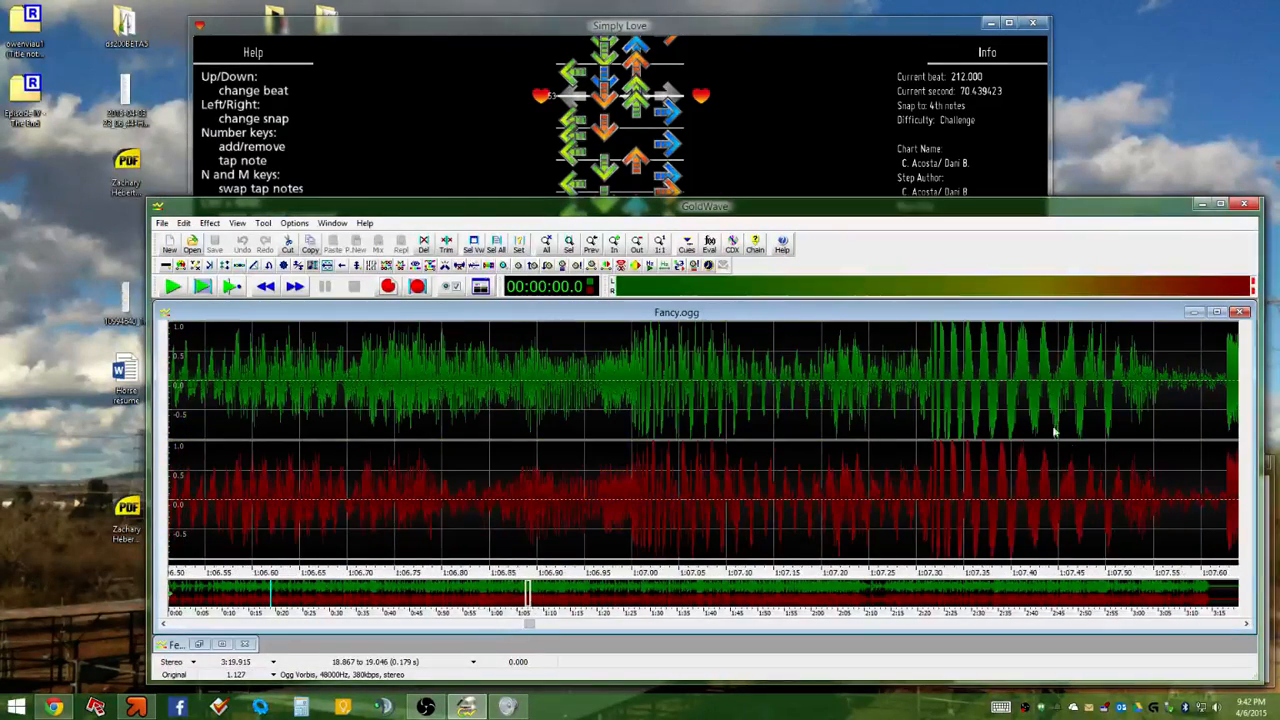
{"action": "scroll", "coordinate": [963, 376], "scroll_direction": "up", "scroll_amount": 5}
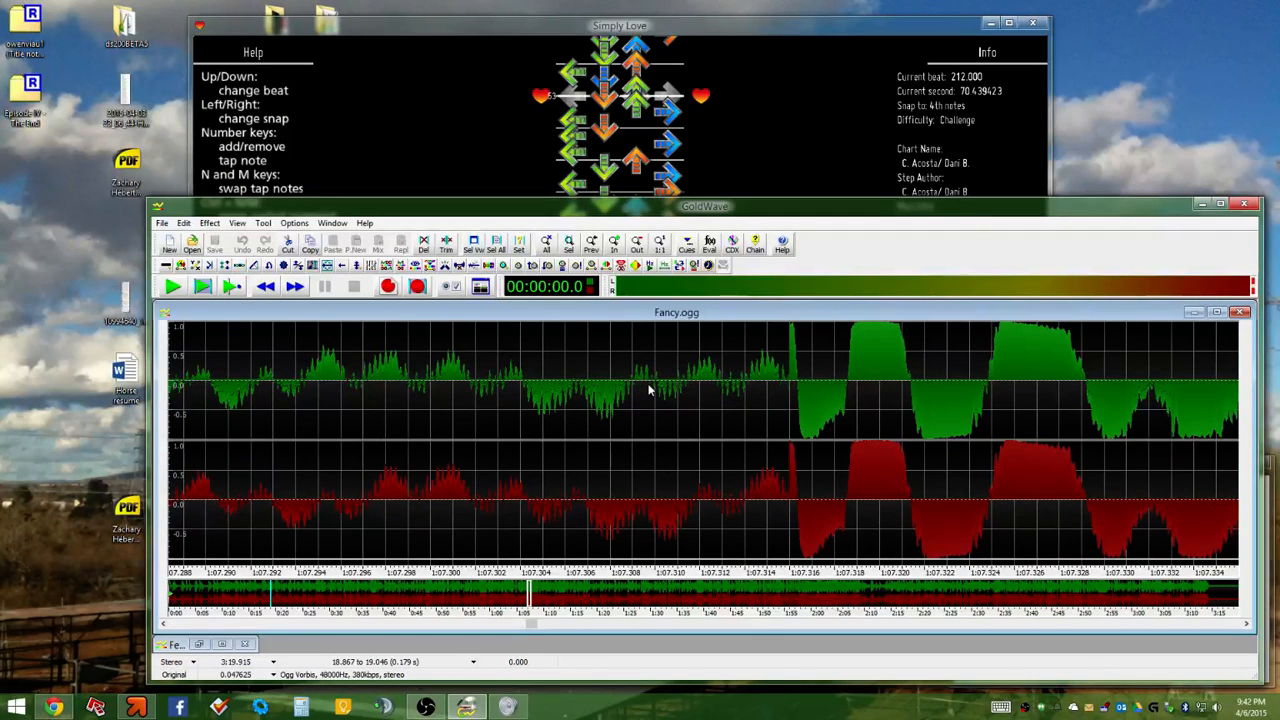
{"action": "left_click", "coordinate": [610, 383]}
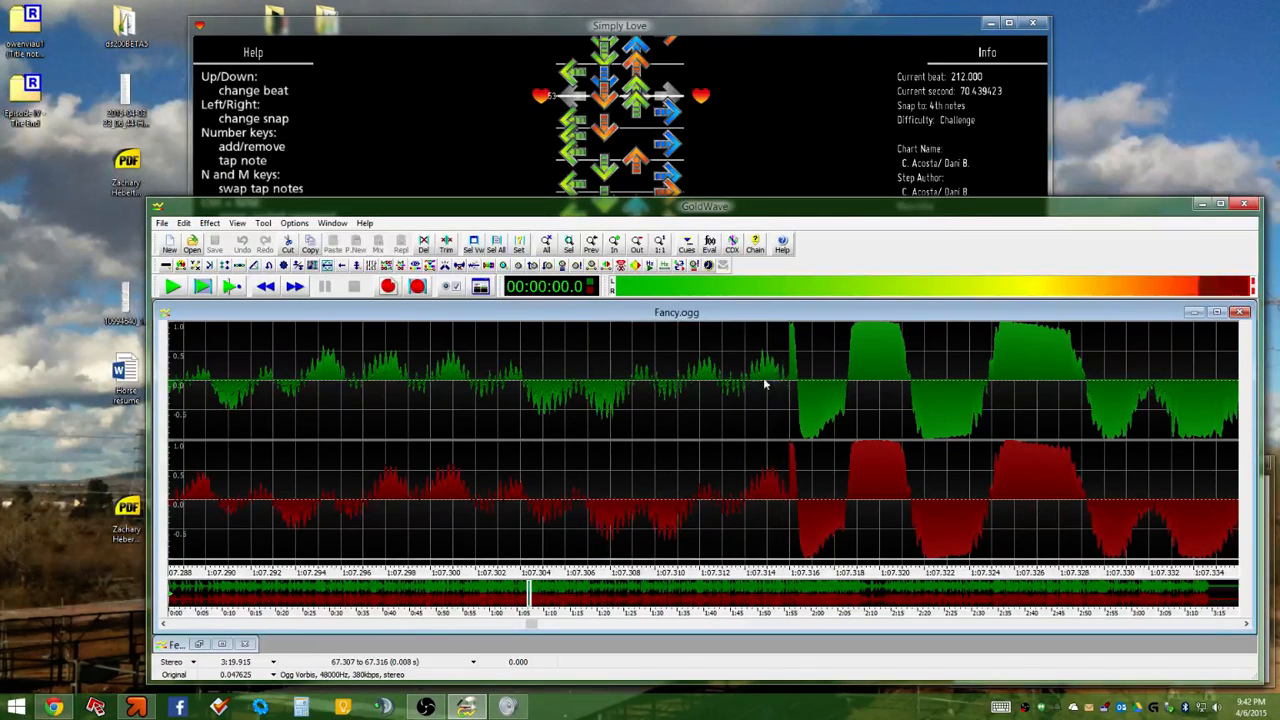
{"action": "left_click_drag", "start_coordinate": [790, 377], "coordinate": [876, 372]}
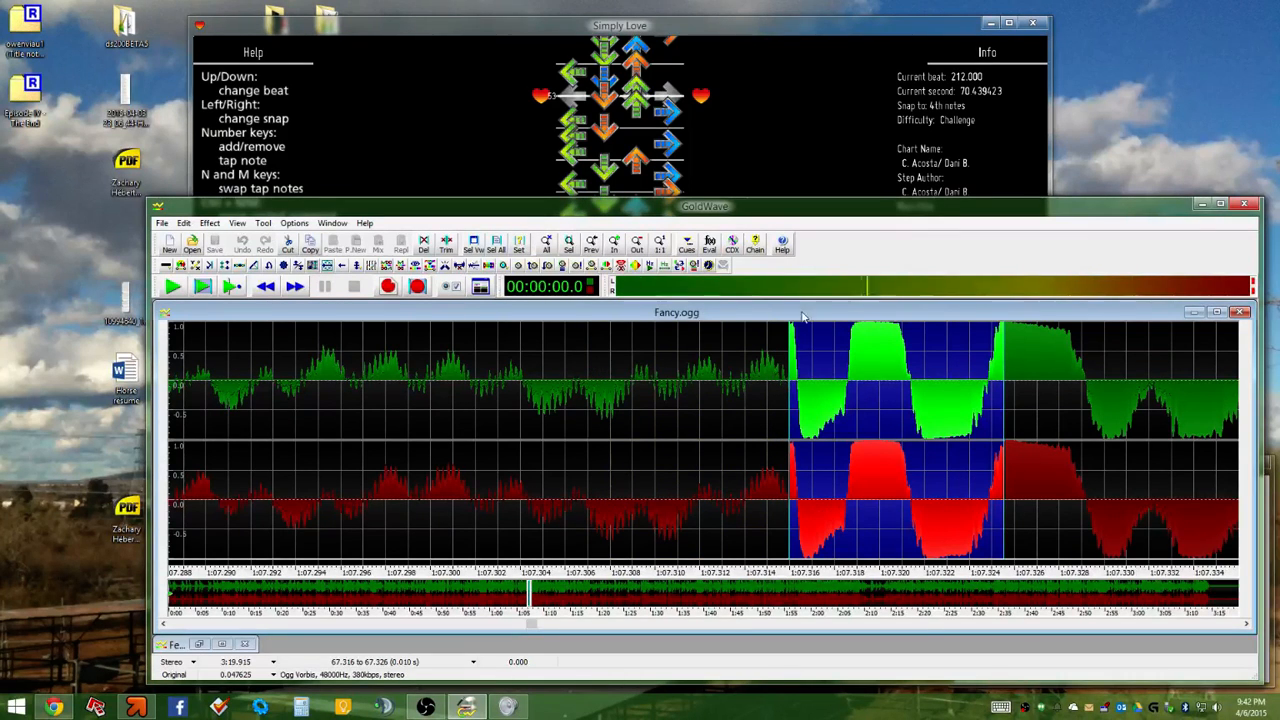
{"action": "scroll", "coordinate": [931, 356], "scroll_direction": "down", "scroll_amount": 5}
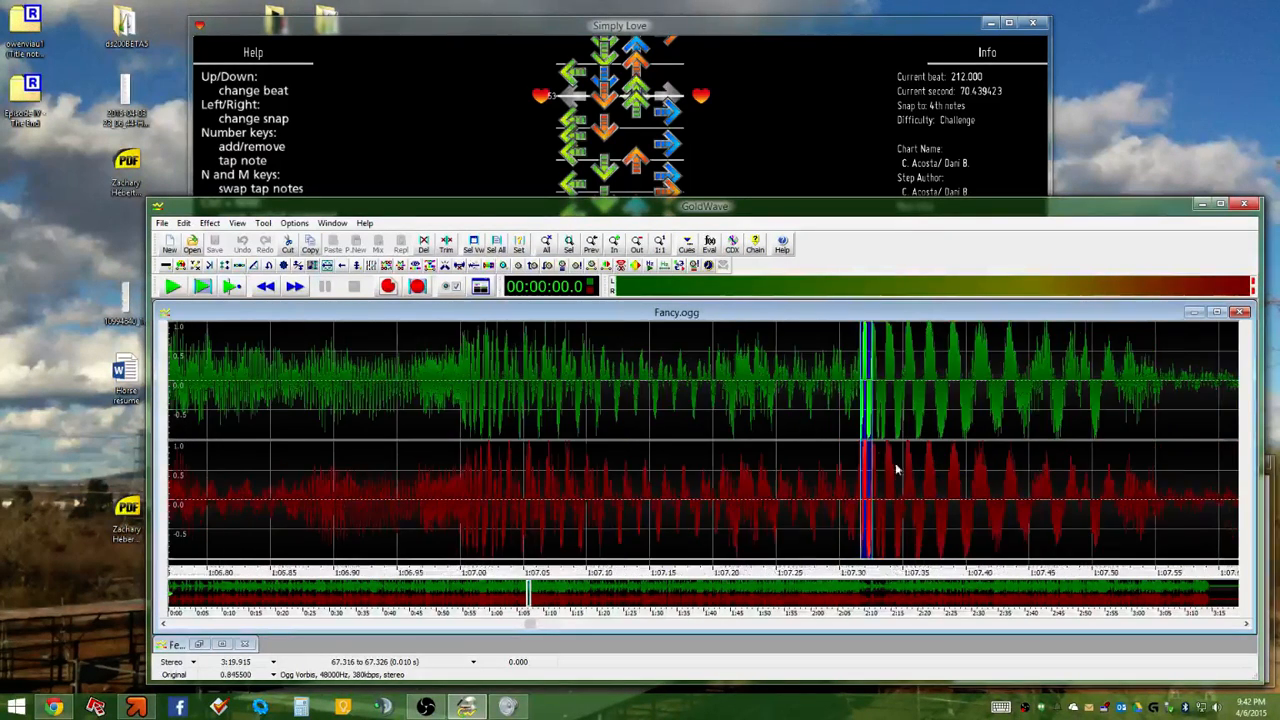
Examine the beat onset near 1:26.58 in the Fancy waveform
{"action": "mouse_move", "coordinate": [527, 628]}
{"action": "left_mouse_down"}
{"action": "mouse_move", "coordinate": [676, 623]}
{"action": "mouse_move", "coordinate": [632, 625]}
{"action": "left_mouse_up"}
{"action": "scroll", "coordinate": [686, 514], "scroll_direction": "up", "scroll_amount": 5}
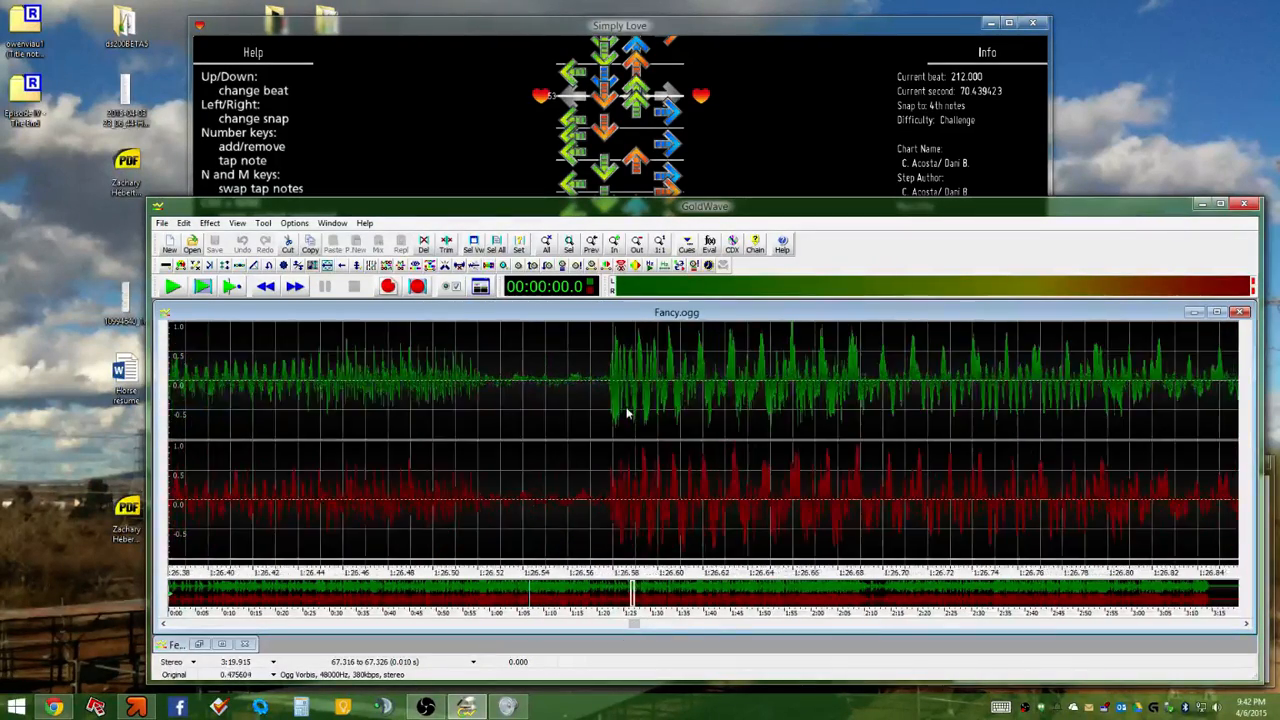
{"action": "scroll", "coordinate": [628, 412], "scroll_direction": "up", "scroll_amount": 6}
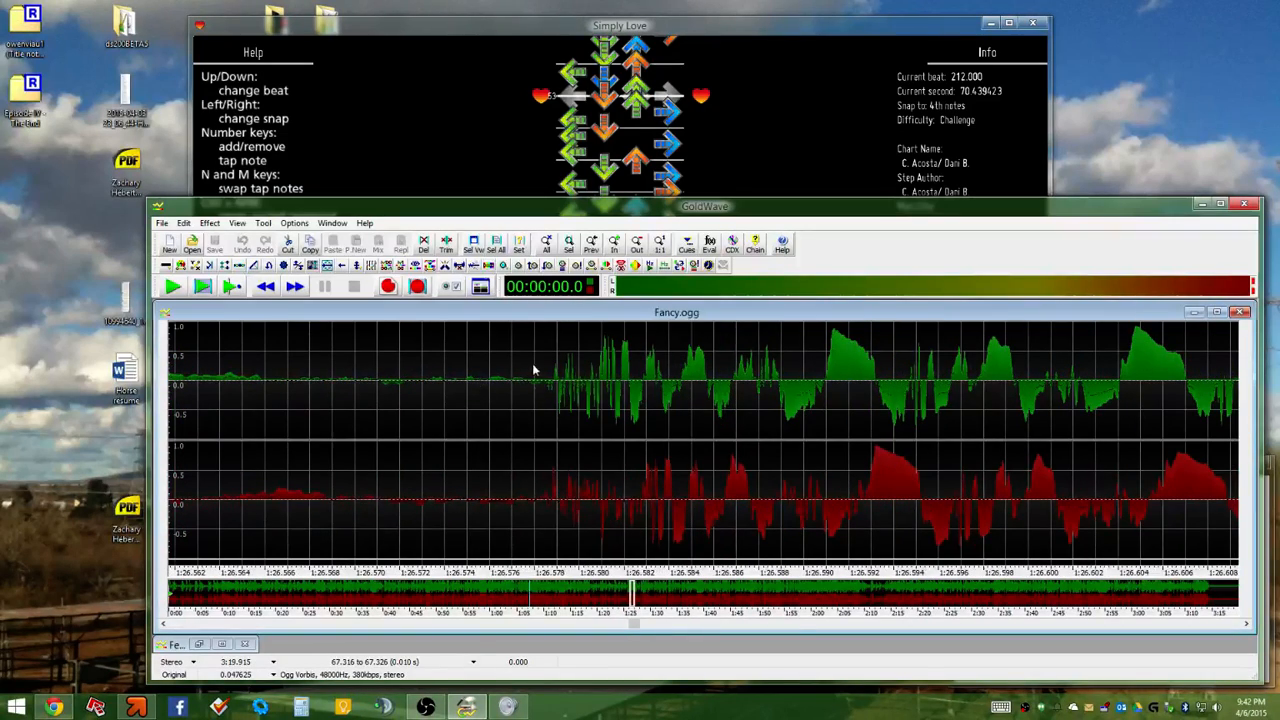
{"action": "scroll", "coordinate": [533, 370], "scroll_direction": "down", "scroll_amount": 10}
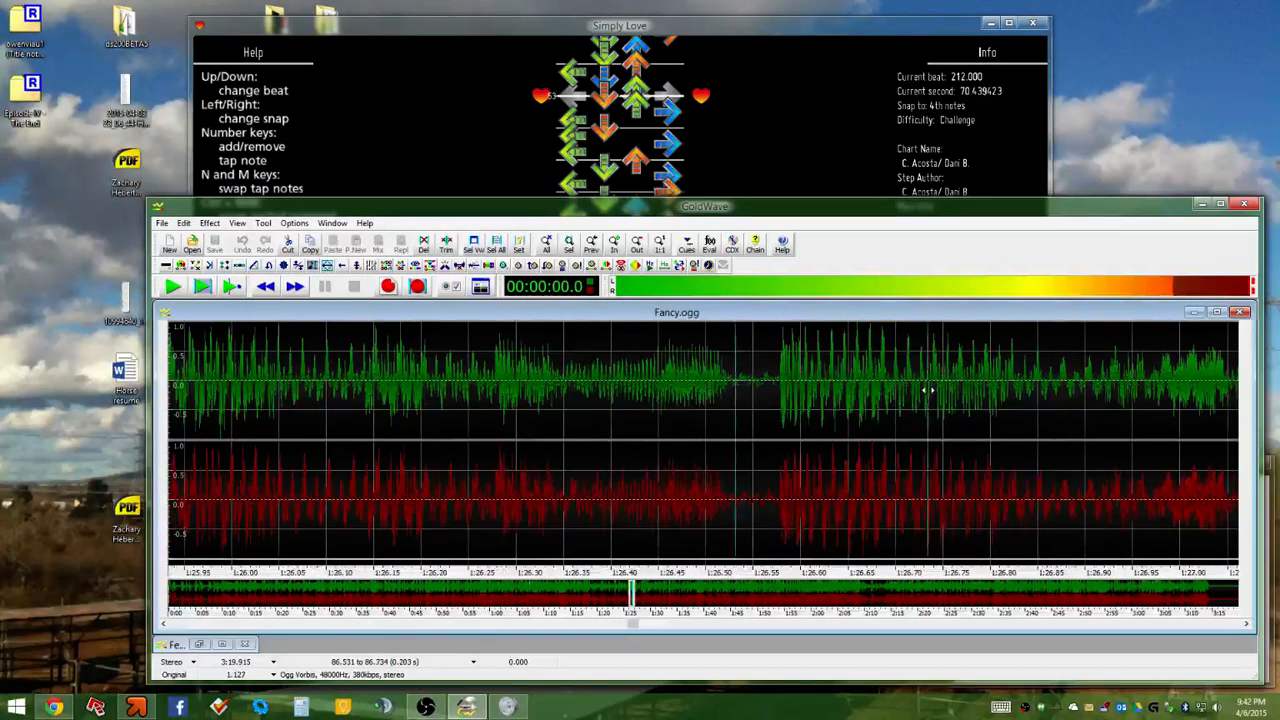
Examine the beat onset near 2:32.26 in the Fancy waveform and select about 0.020 s around it
{"action": "left_click_drag", "start_coordinate": [632, 625], "coordinate": [984, 625]}
{"action": "scroll", "coordinate": [1018, 370], "scroll_direction": "up", "scroll_amount": 3}
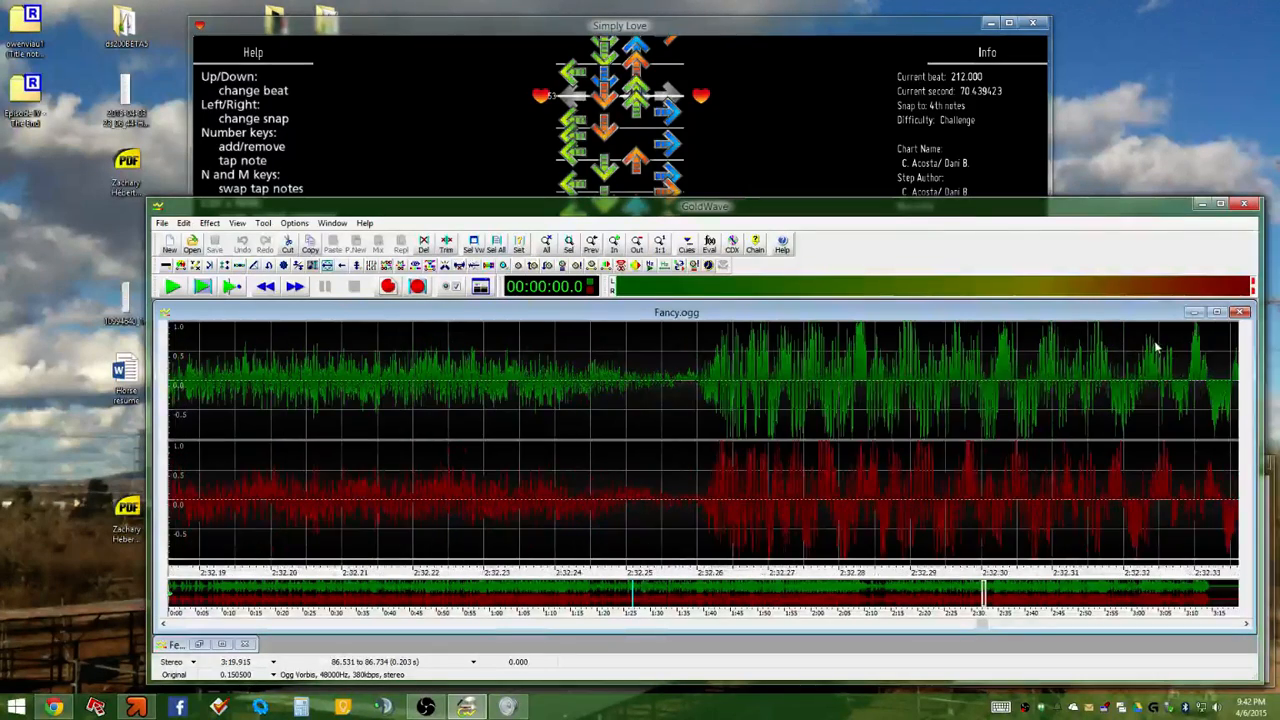
{"action": "scroll", "coordinate": [758, 389], "scroll_direction": "up", "scroll_amount": 3}
{"action": "left_click_drag", "start_coordinate": [622, 378], "coordinate": [881, 377]}
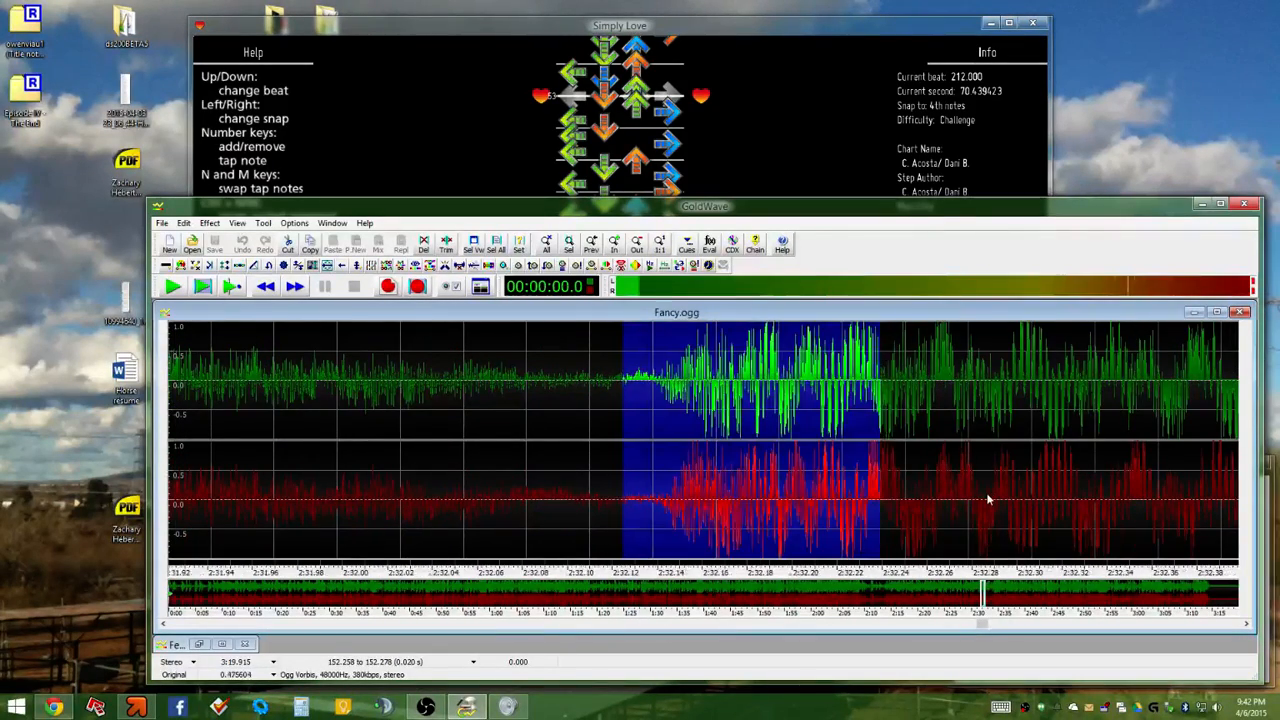
{"action": "scroll", "coordinate": [990, 502], "scroll_direction": "down", "scroll_amount": 6}
{"action": "scroll", "coordinate": [985, 498], "scroll_direction": "down", "scroll_amount": 6}
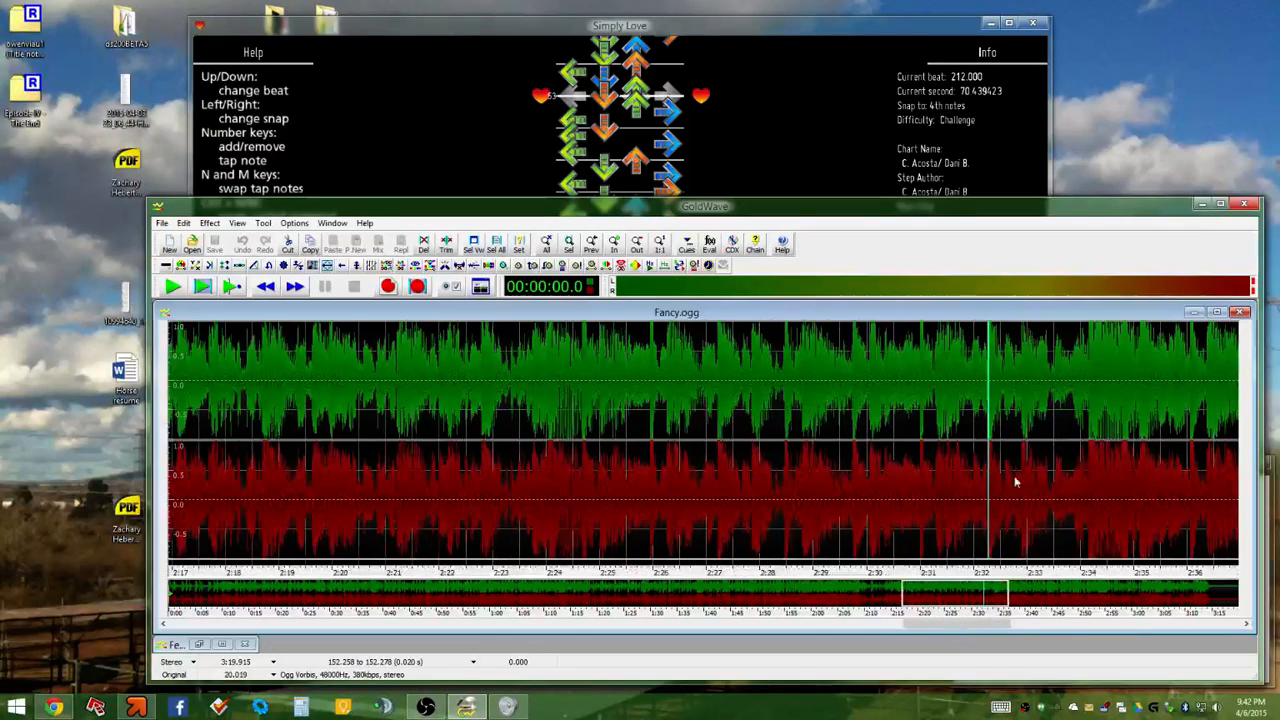
Close the Fancy file and maximize the minimized Feel The Love waveform
{"action": "left_click", "coordinate": [1240, 313]}
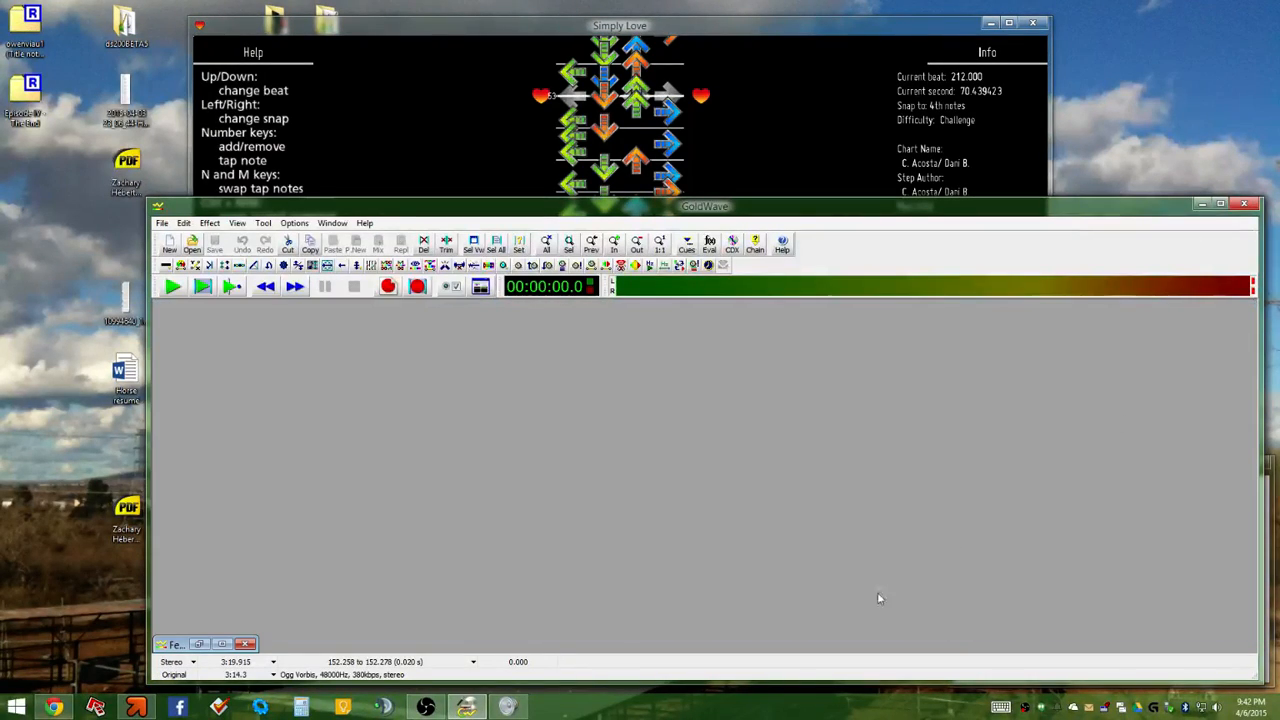
{"action": "left_click", "coordinate": [222, 645]}
{"action": "scroll", "coordinate": [820, 491], "scroll_direction": "down", "scroll_amount": 4}
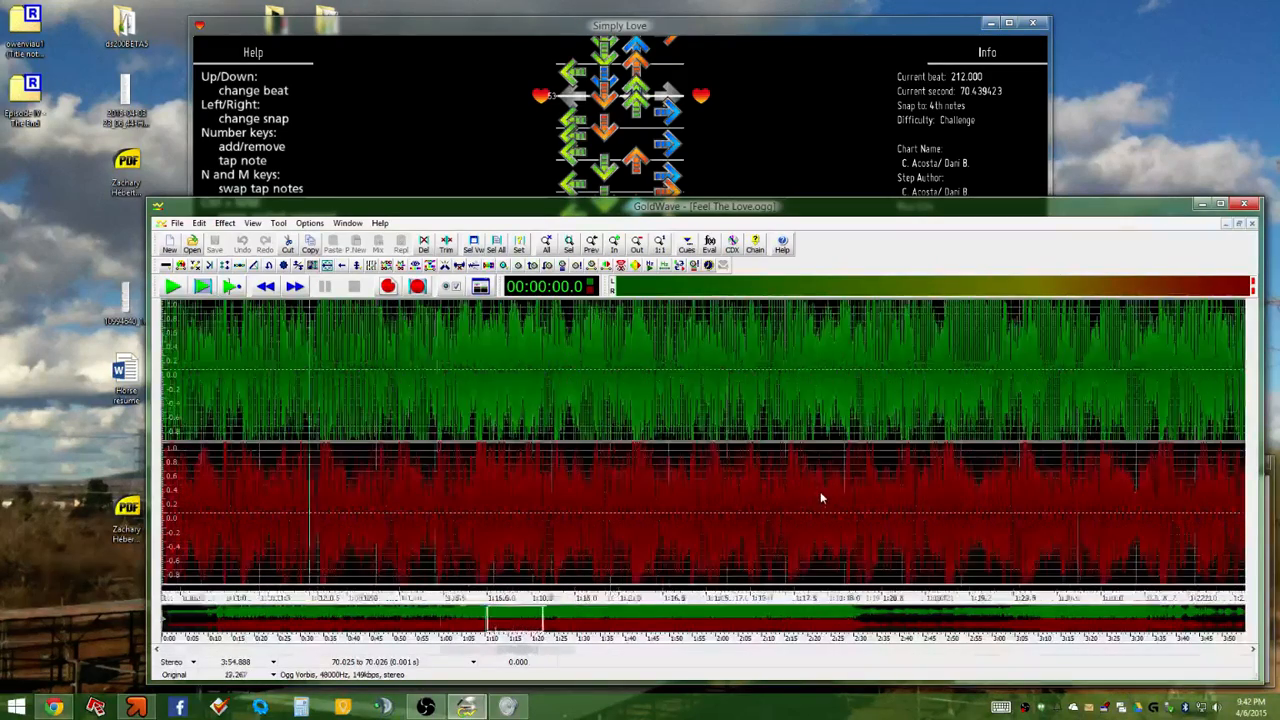
Examine the Feel The Love waveform between about 1:25 and 1:58 for recognizable beat onsets
{"action": "left_click_drag", "start_coordinate": [527, 652], "coordinate": [644, 650]}
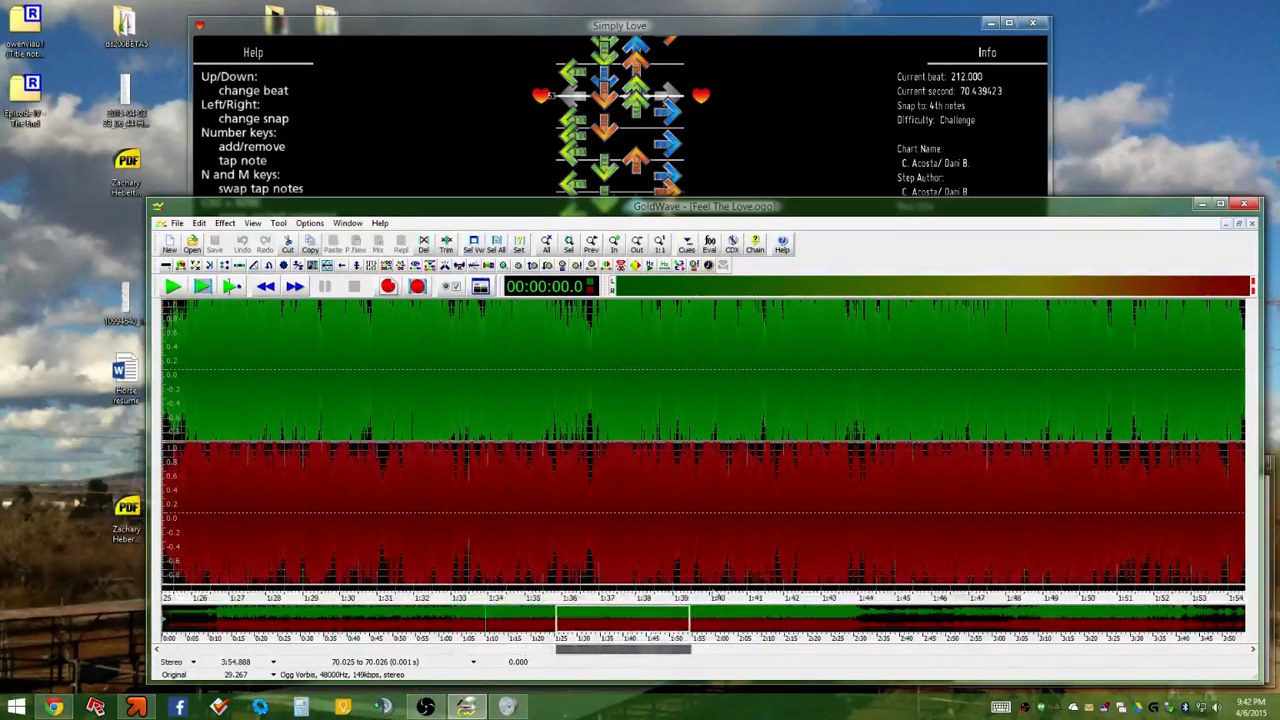
{"action": "scroll", "coordinate": [860, 510], "scroll_direction": "down", "scroll_amount": 5}
{"action": "scroll", "coordinate": [952, 457], "scroll_direction": "up", "scroll_amount": 6}
{"action": "scroll", "coordinate": [846, 380], "scroll_direction": "up", "scroll_amount": 4}
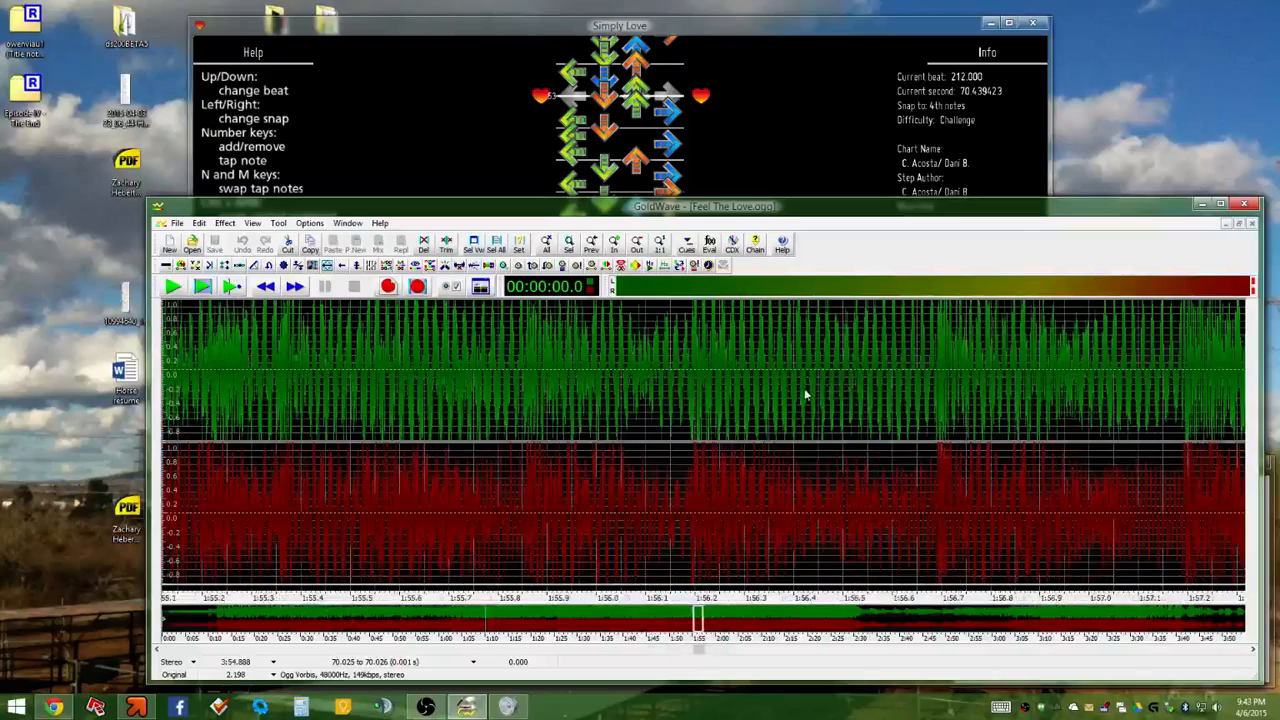
{"action": "scroll", "coordinate": [819, 392], "scroll_direction": "down", "scroll_amount": 1}
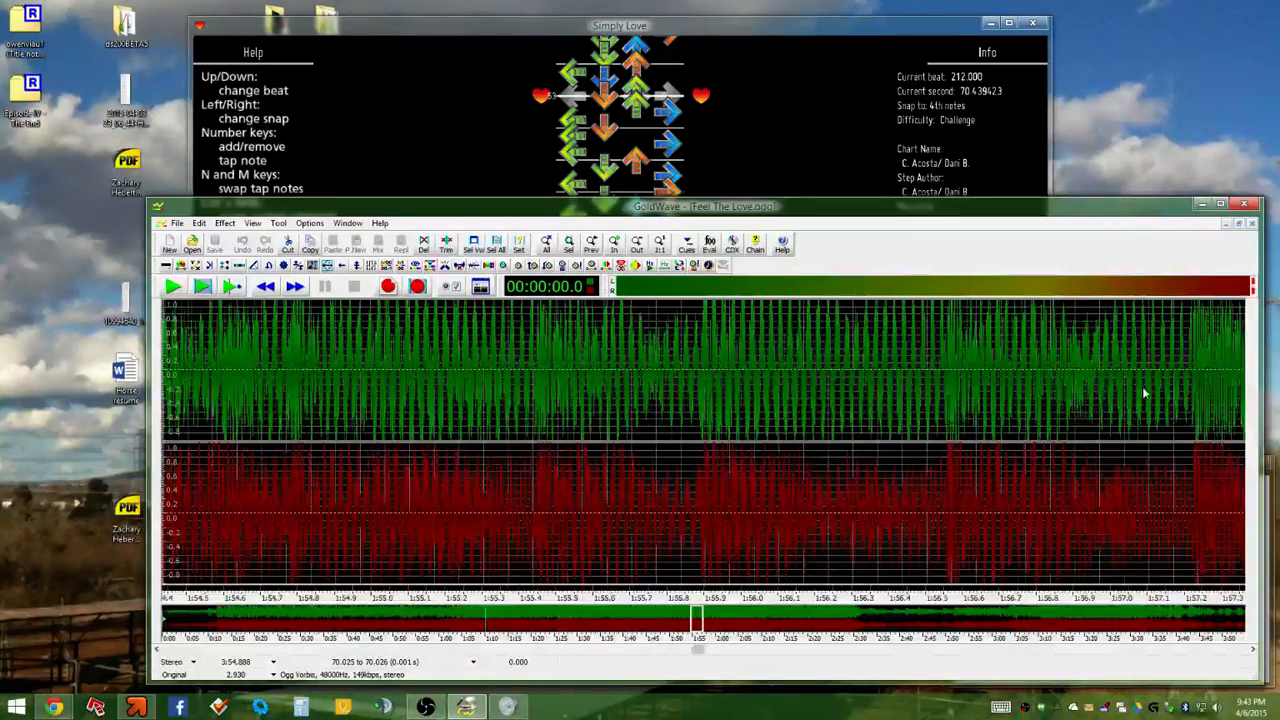
{"action": "scroll", "coordinate": [1150, 390], "scroll_direction": "down", "scroll_amount": 1}
{"action": "left_click_drag", "start_coordinate": [694, 654], "coordinate": [701, 654]}
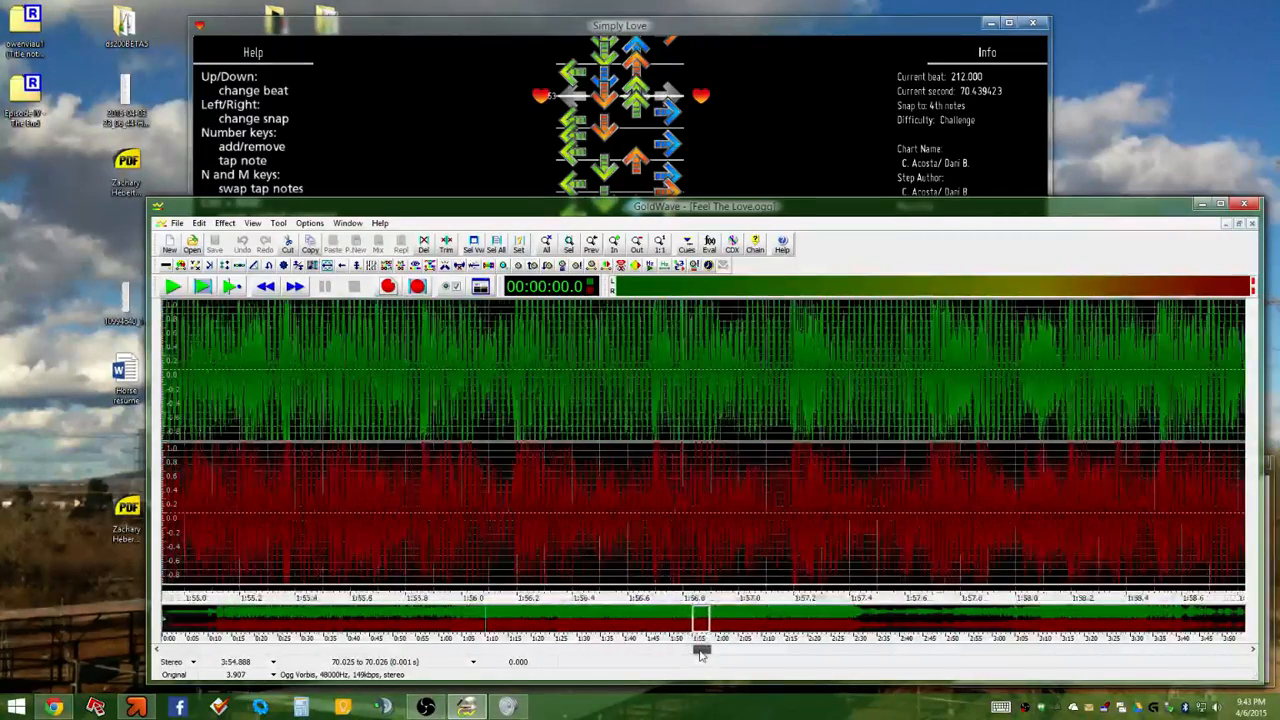
{"action": "scroll", "coordinate": [832, 396], "scroll_direction": "up", "scroll_amount": 3}
{"action": "scroll", "coordinate": [733, 360], "scroll_direction": "down", "scroll_amount": 7}
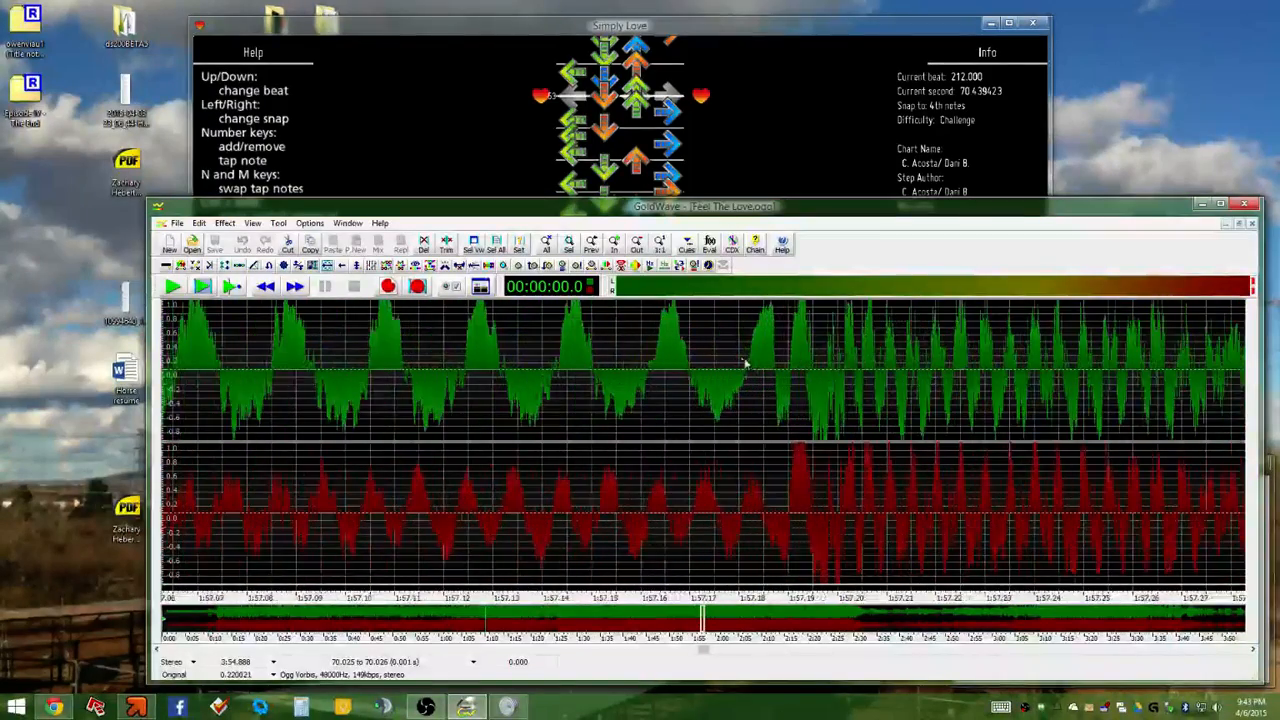
{"action": "scroll", "coordinate": [676, 400], "scroll_direction": "down", "scroll_amount": 1}
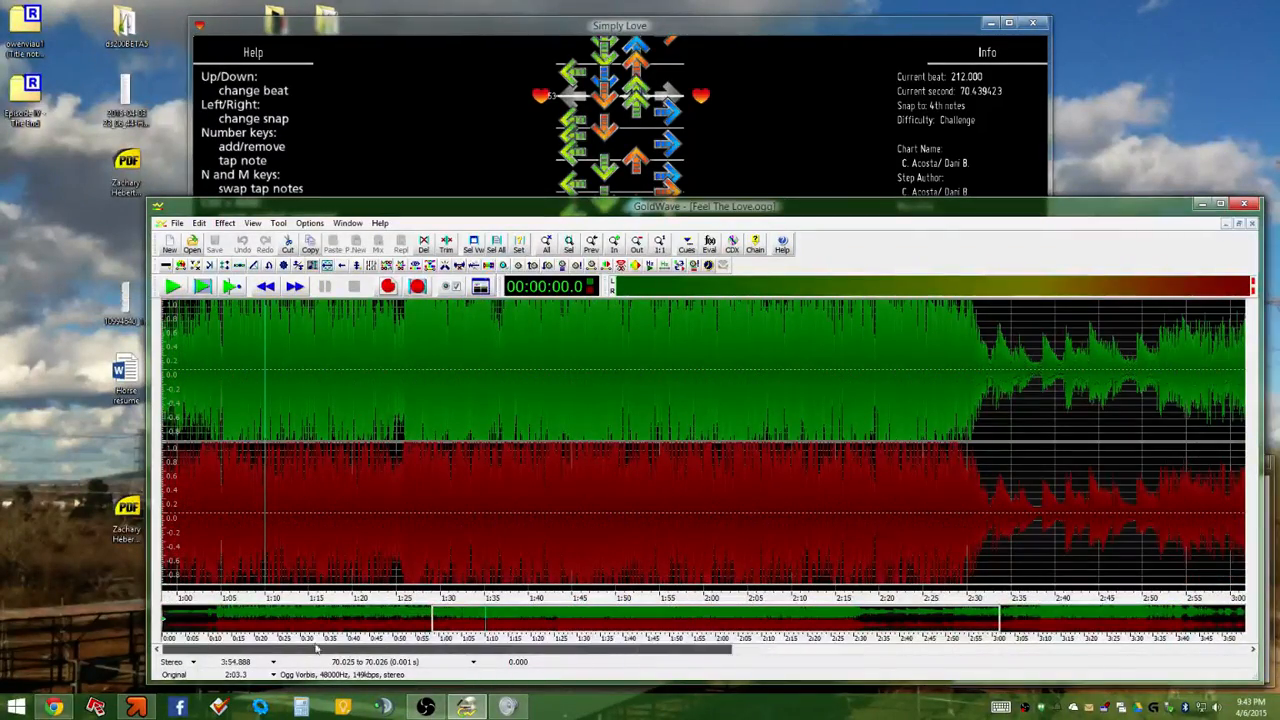
Bring the song's opening into view in the waveform, then switch to the StepMania editor and go from the chart's start to beat 36
{"action": "left_click_drag", "start_coordinate": [316, 649], "coordinate": [318, 648]}
{"action": "scroll", "coordinate": [221, 403], "scroll_direction": "up", "scroll_amount": 4}
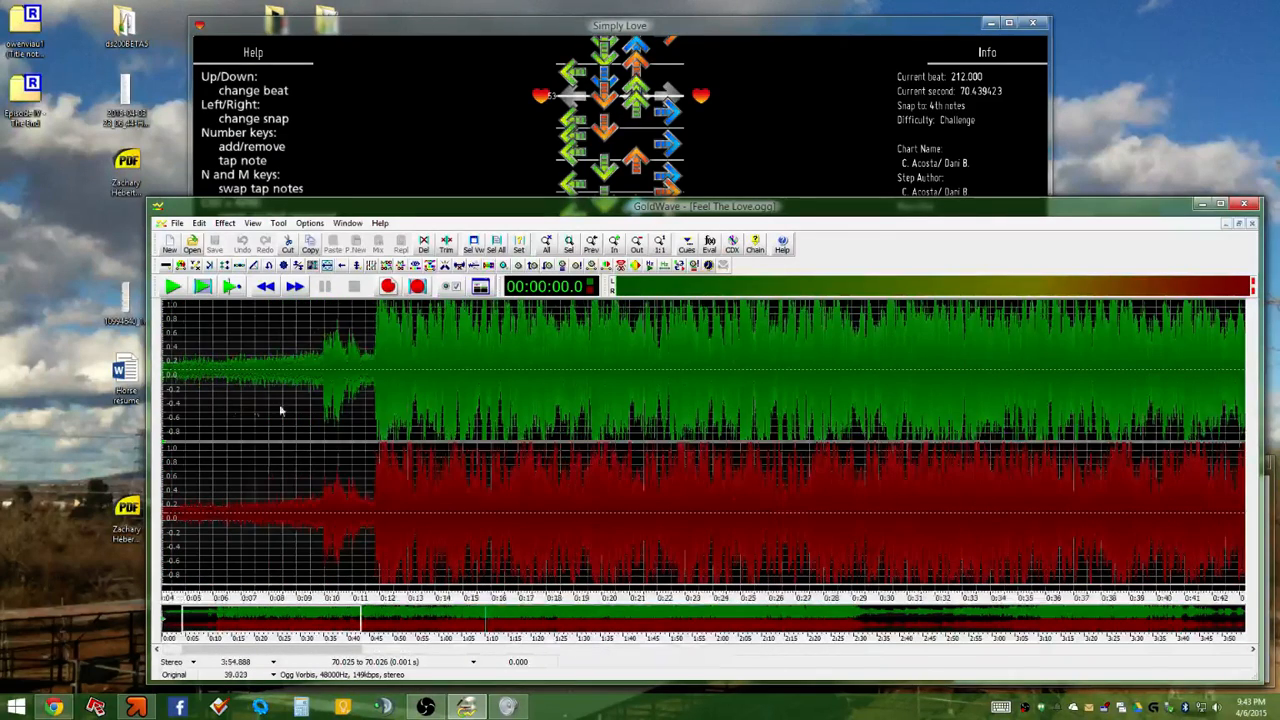
{"action": "left_click", "coordinate": [626, 189]}
{"action": "key", "text": "Home"}
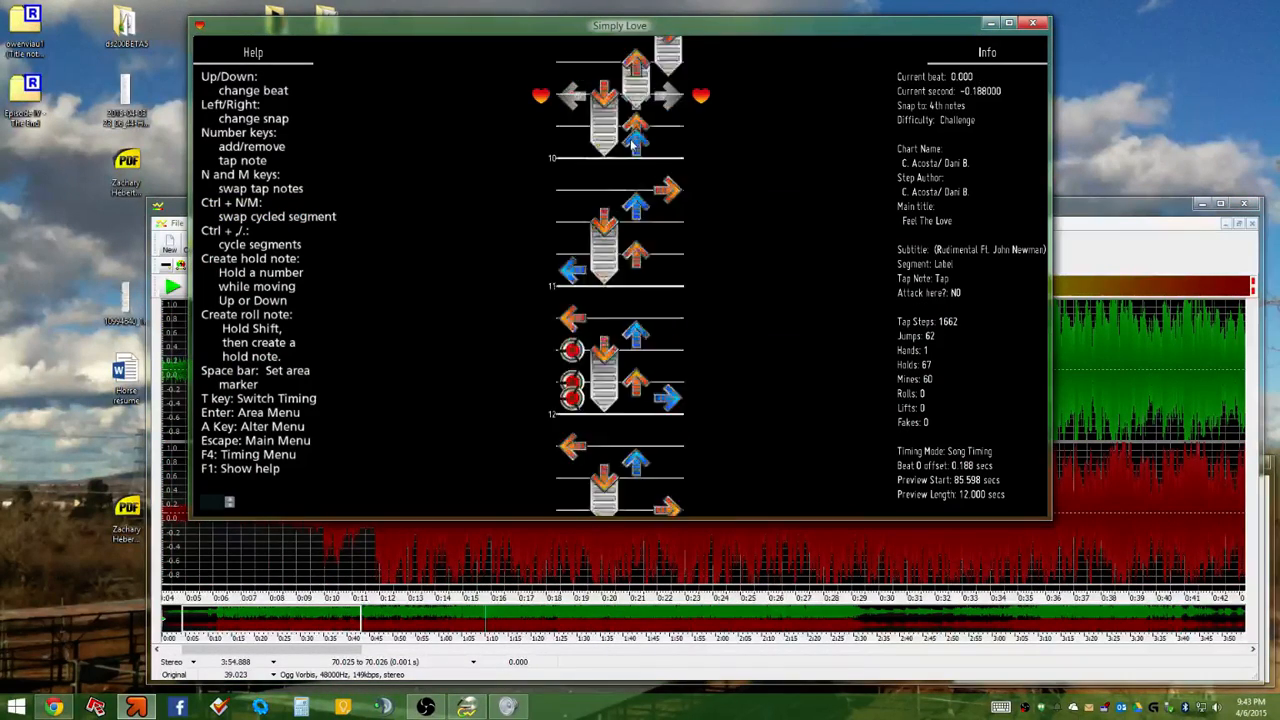
{"action": "key", "text": "Page_Down"}
{"action": "key", "text": "Page_Down"}
{"action": "key", "text": "Page_Down"}
{"action": "key", "text": "Page_Down"}
{"action": "key", "text": "Page_Down"}
{"action": "key", "text": "Page_Down"}
{"action": "key", "text": "Page_Down"}
{"action": "key", "text": "Page_Down"}
{"action": "key", "text": "Page_Down"}
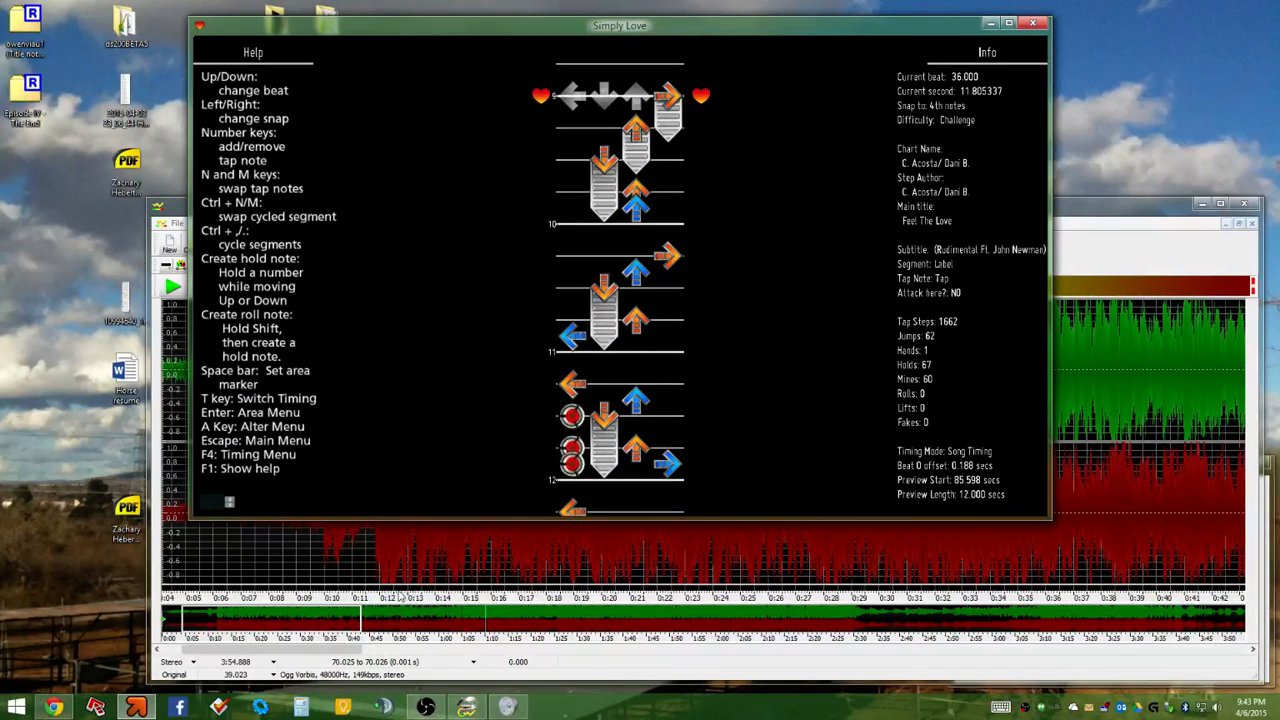
Switch back to GoldWave and select the quiet intro from about 4.16 to 11.73 s in Feel The Love
{"action": "left_click", "coordinate": [395, 593]}
{"action": "left_click_drag", "start_coordinate": [163, 388], "coordinate": [368, 388]}
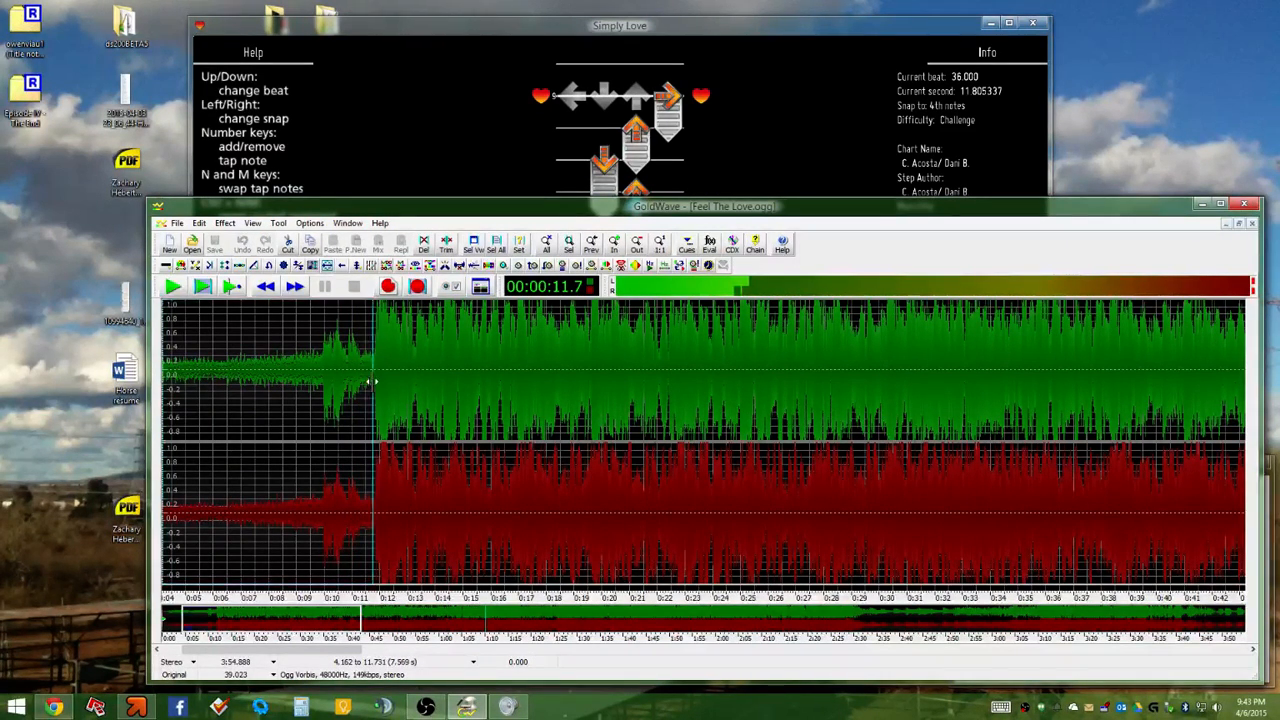
{"action": "left_click_drag", "start_coordinate": [371, 381], "coordinate": [372, 369]}
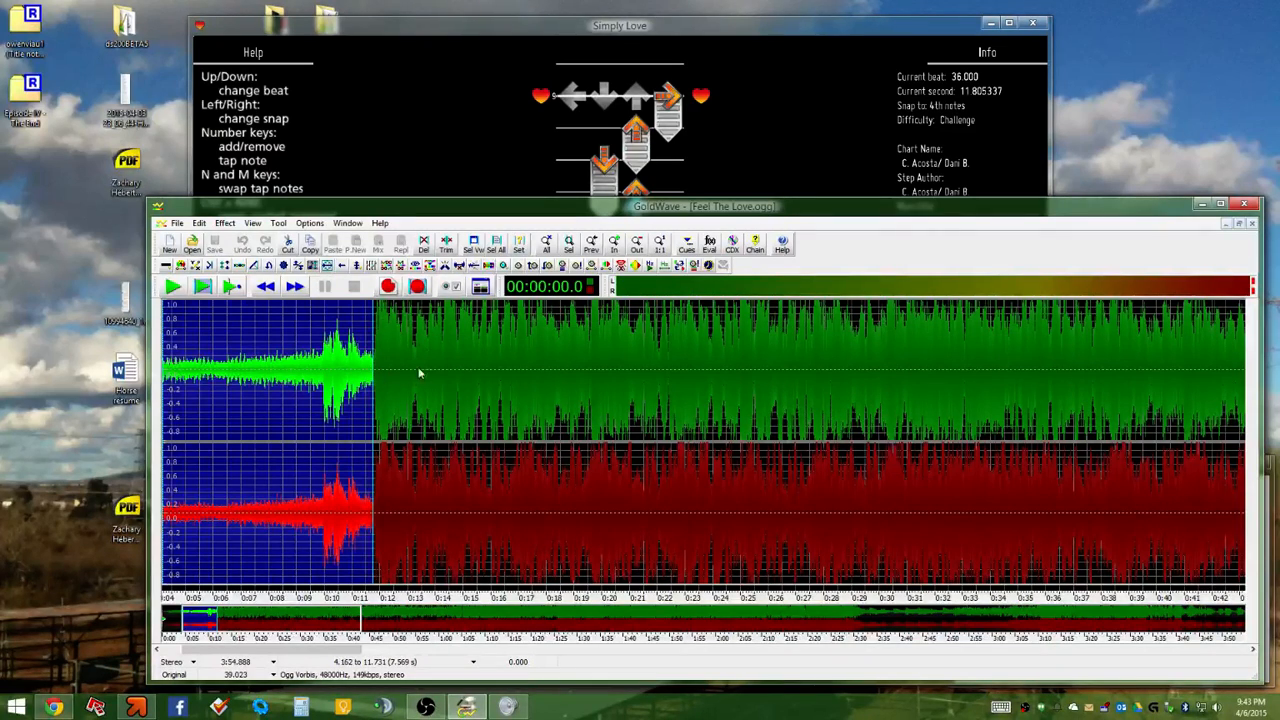
Examine the Feel The Love waveform just after the selected intro, around 0:11.7 to 0:13.8, for the first beat onset
{"action": "scroll", "coordinate": [279, 425], "scroll_direction": "up", "scroll_amount": 10}
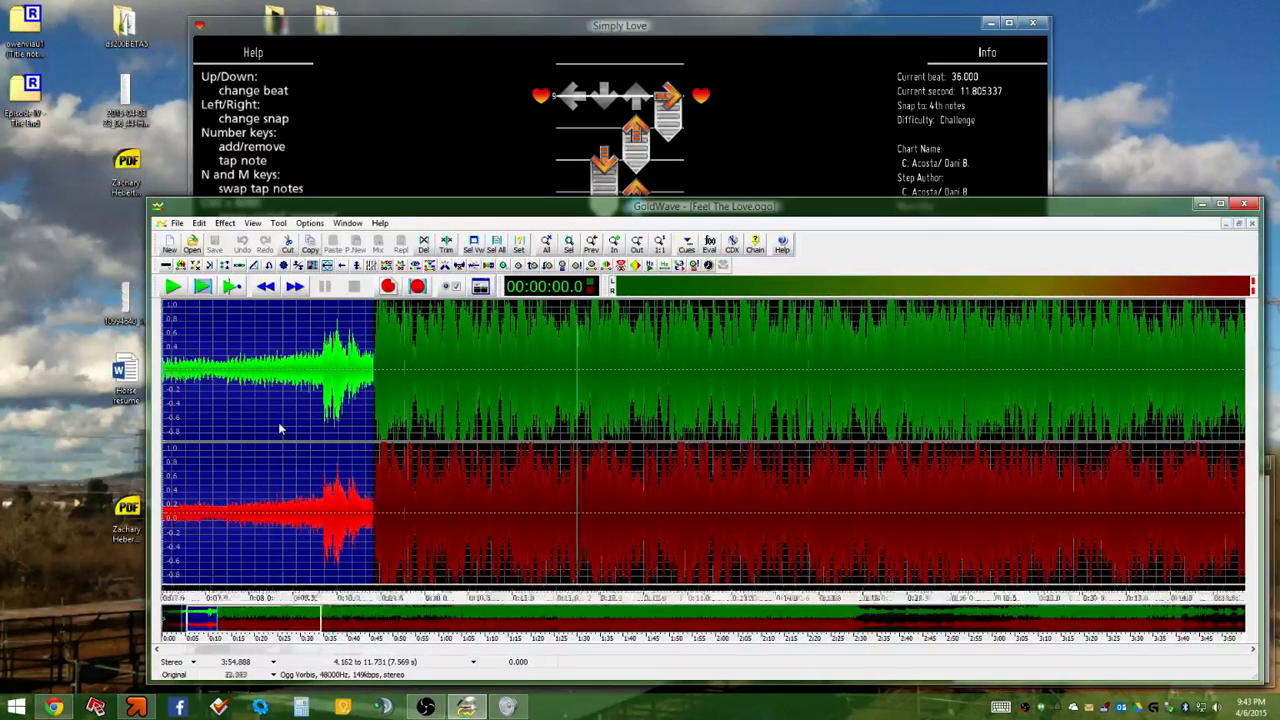
{"action": "scroll", "coordinate": [826, 417], "scroll_direction": "down", "scroll_amount": 3}
{"action": "scroll", "coordinate": [970, 413], "scroll_direction": "down", "scroll_amount": 2}
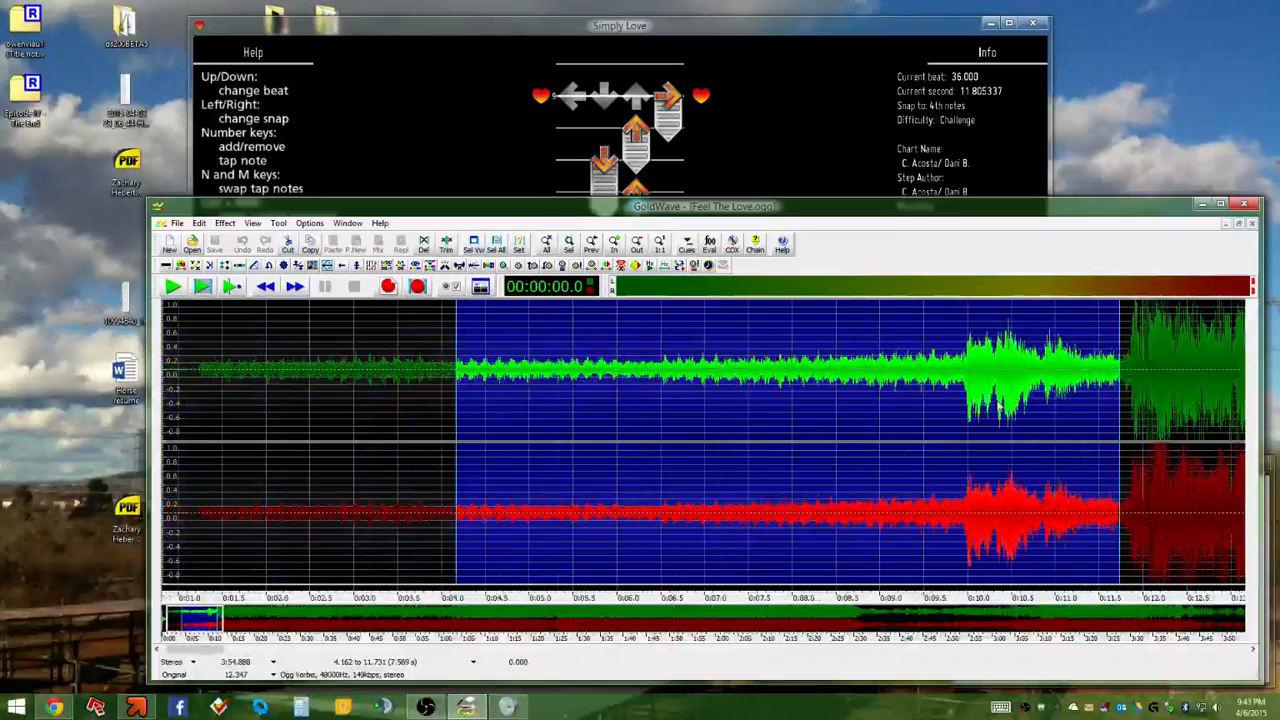
{"action": "left_click_drag", "start_coordinate": [177, 651], "coordinate": [204, 651]}
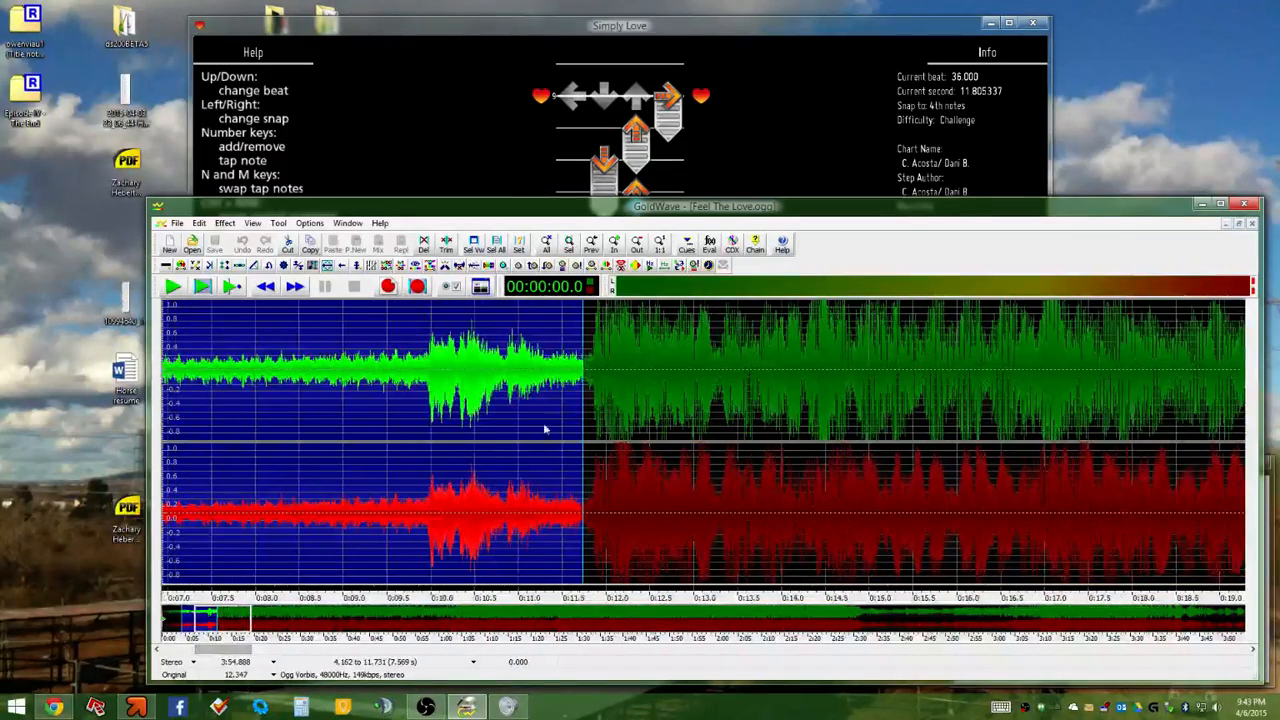
{"action": "scroll", "coordinate": [545, 430], "scroll_direction": "up", "scroll_amount": 5}
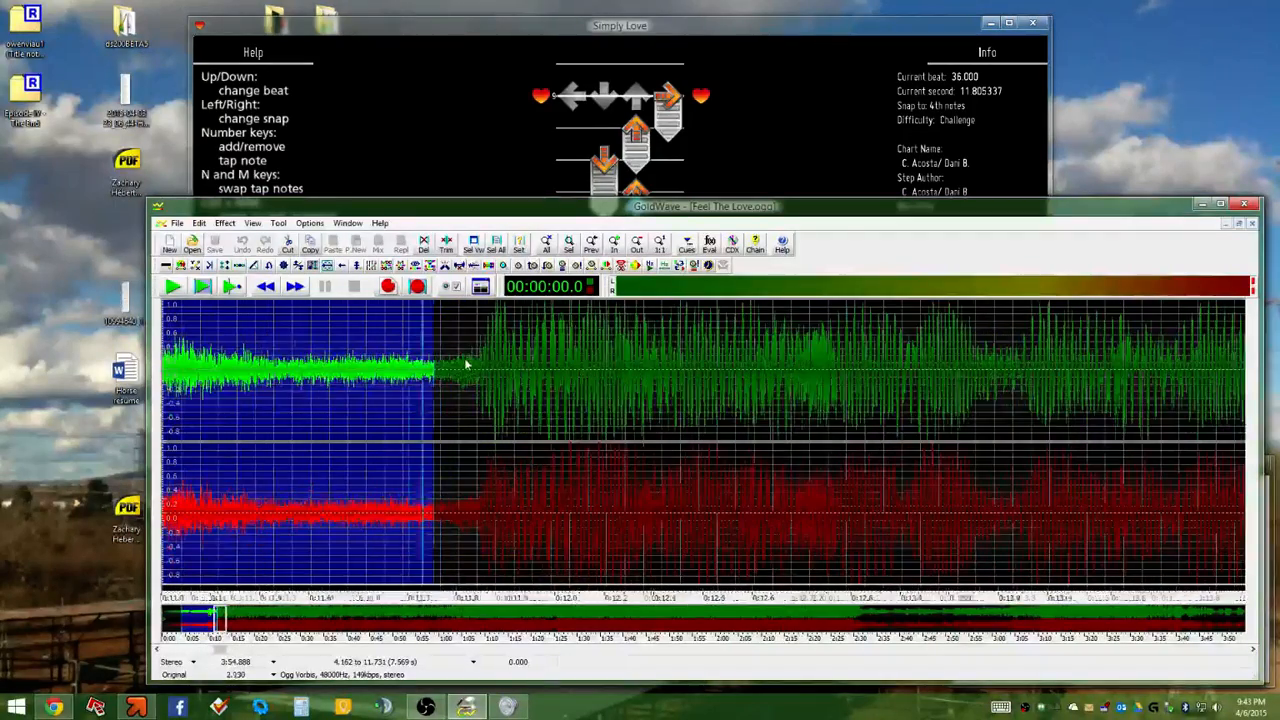
{"action": "scroll", "coordinate": [563, 406], "scroll_direction": "down", "scroll_amount": 4}
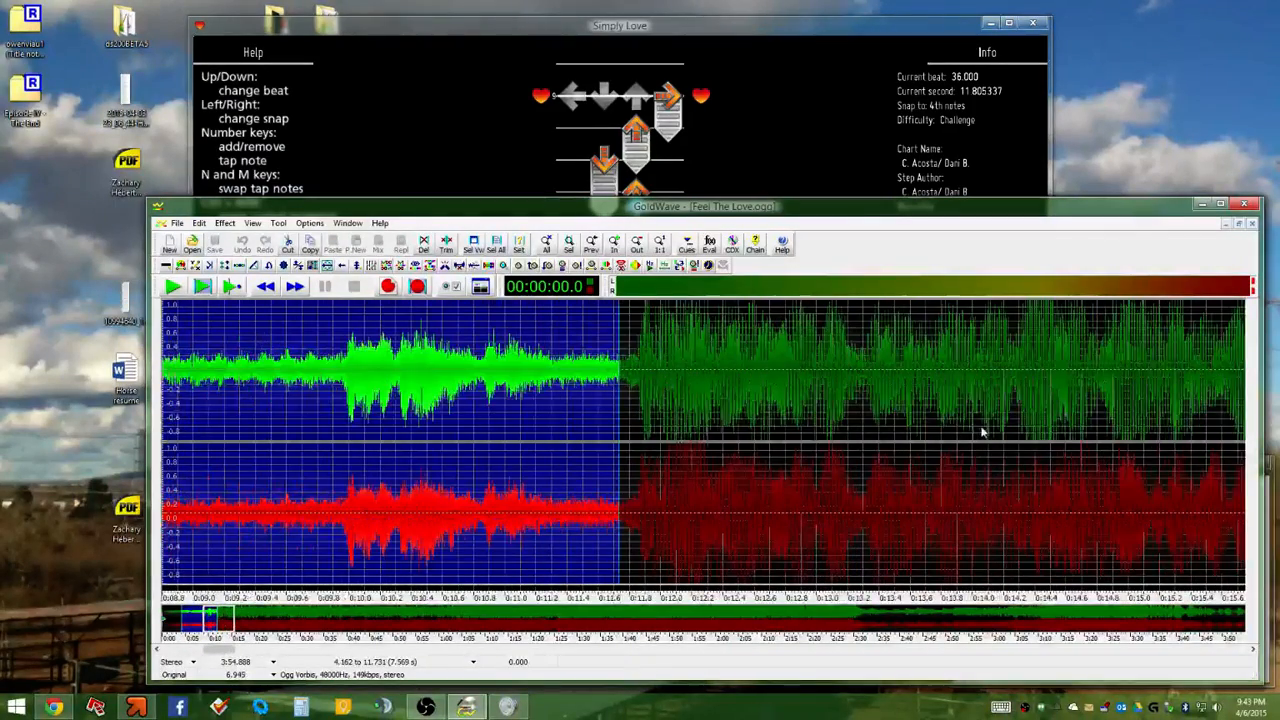
{"action": "scroll", "coordinate": [982, 432], "scroll_direction": "up", "scroll_amount": 5}
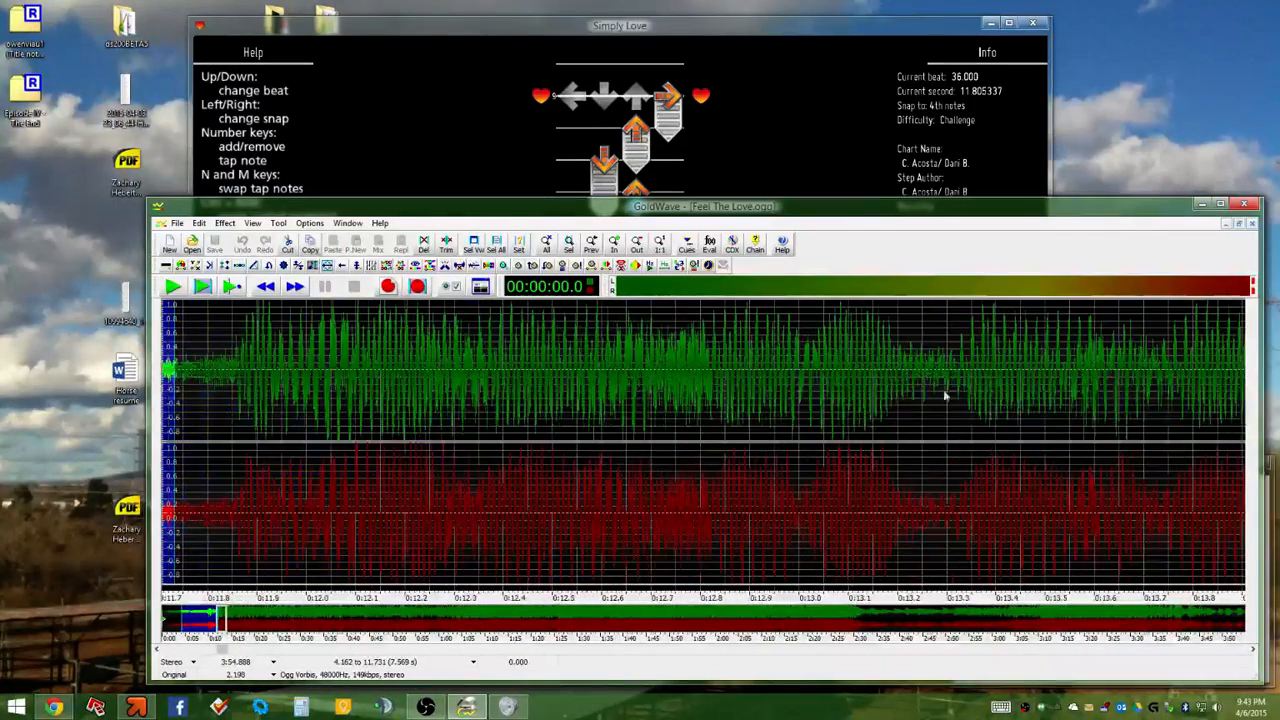
{"action": "scroll", "coordinate": [949, 376], "scroll_direction": "up", "scroll_amount": 2}
{"action": "scroll", "coordinate": [966, 374], "scroll_direction": "down", "scroll_amount": 2}
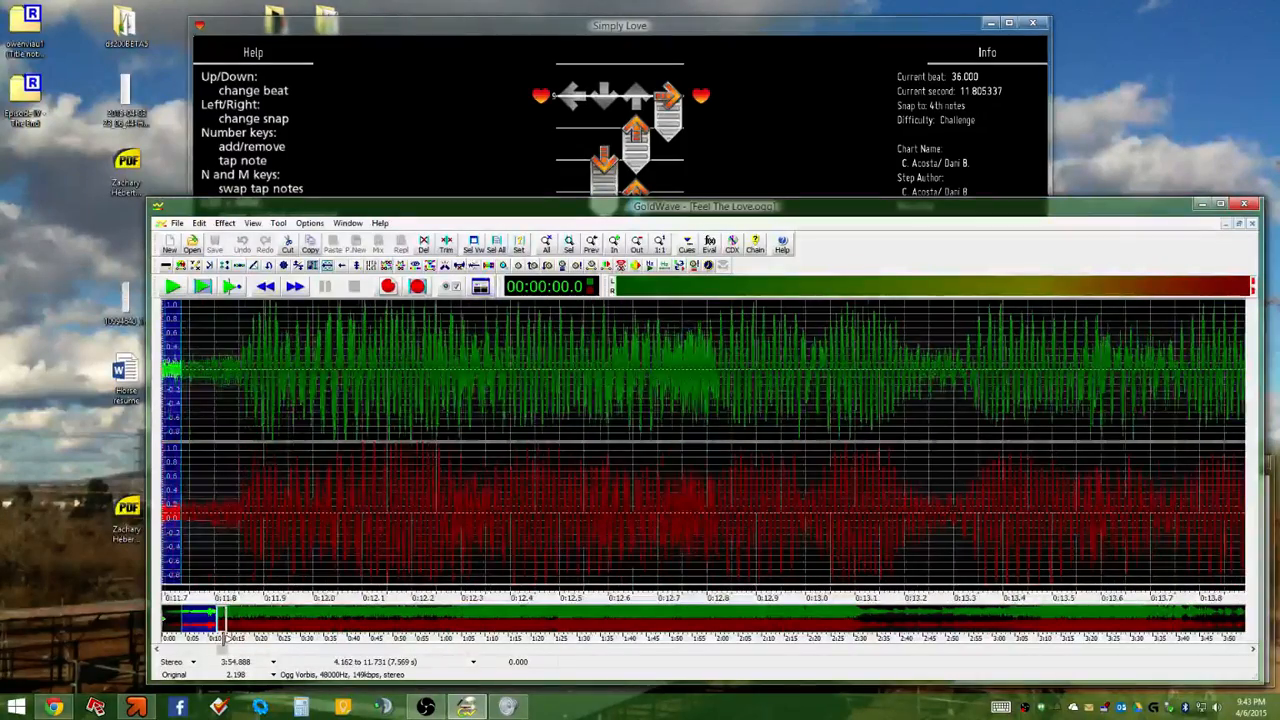
Examine the Feel The Love waveform from the end of the intro to about 0:22 for clear beat onsets
{"action": "left_click_drag", "start_coordinate": [227, 656], "coordinate": [250, 655]}
{"action": "scroll", "coordinate": [900, 455], "scroll_direction": "down", "scroll_amount": 4}
{"action": "scroll", "coordinate": [971, 386], "scroll_direction": "up", "scroll_amount": 8}
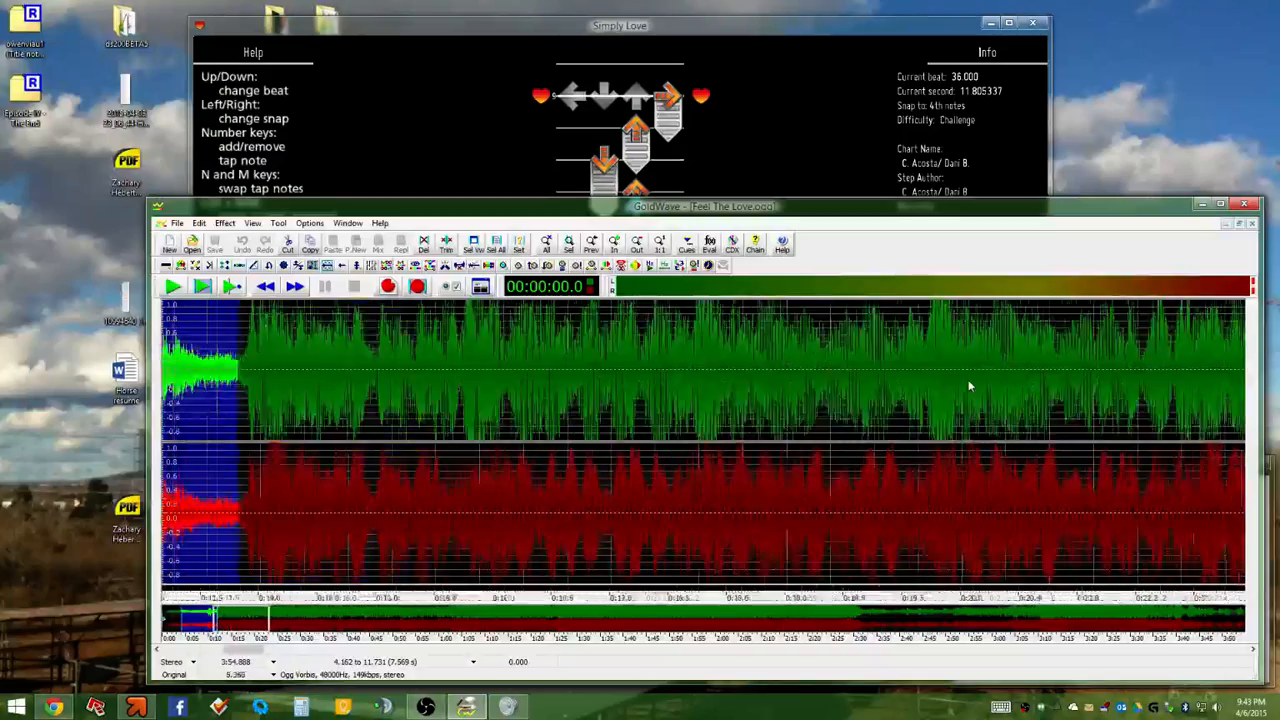
{"action": "scroll", "coordinate": [812, 364], "scroll_direction": "up", "scroll_amount": 3}
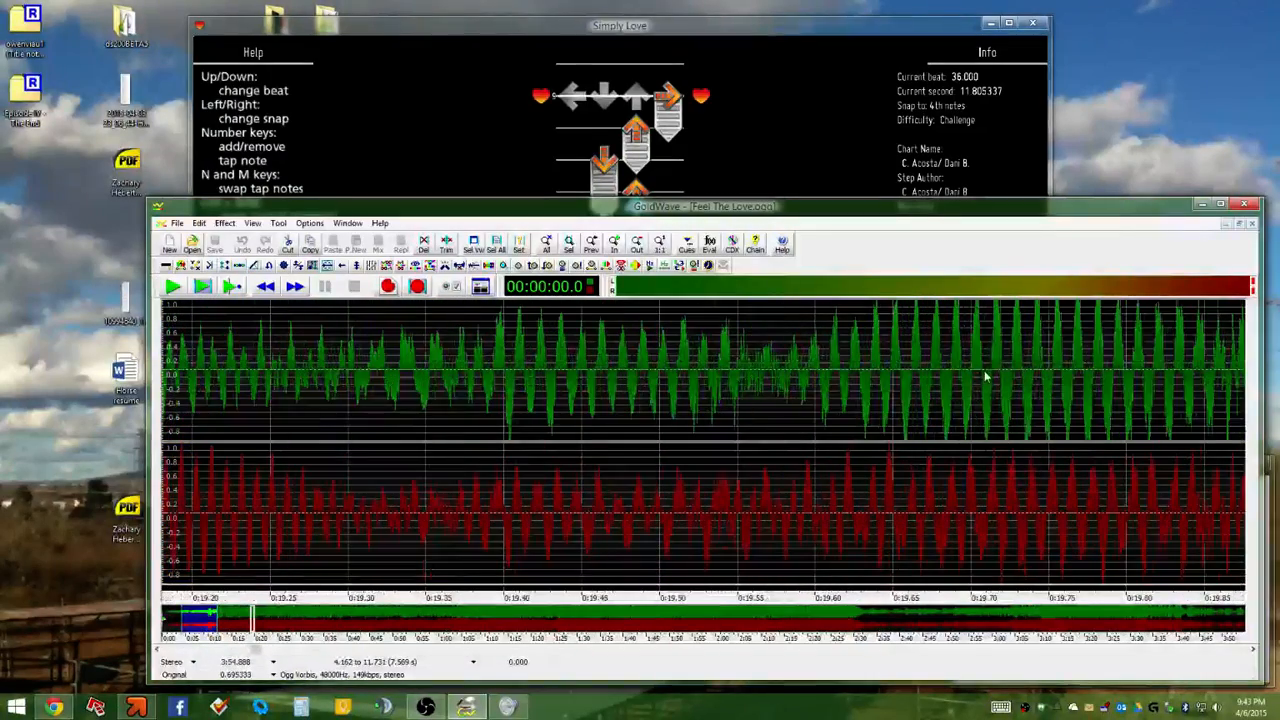
{"action": "scroll", "coordinate": [984, 376], "scroll_direction": "down", "scroll_amount": 8}
{"action": "scroll", "coordinate": [1200, 390], "scroll_direction": "up", "scroll_amount": 4}
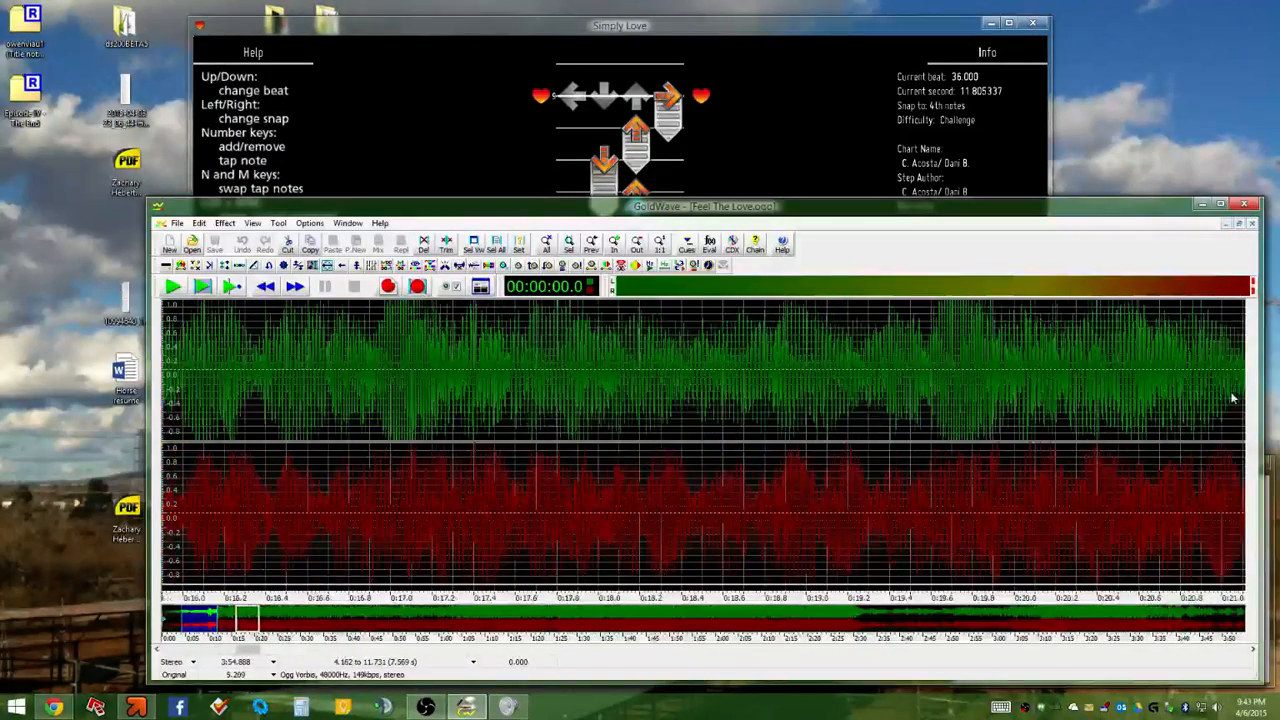
{"action": "scroll", "coordinate": [1233, 398], "scroll_direction": "up", "scroll_amount": 1}
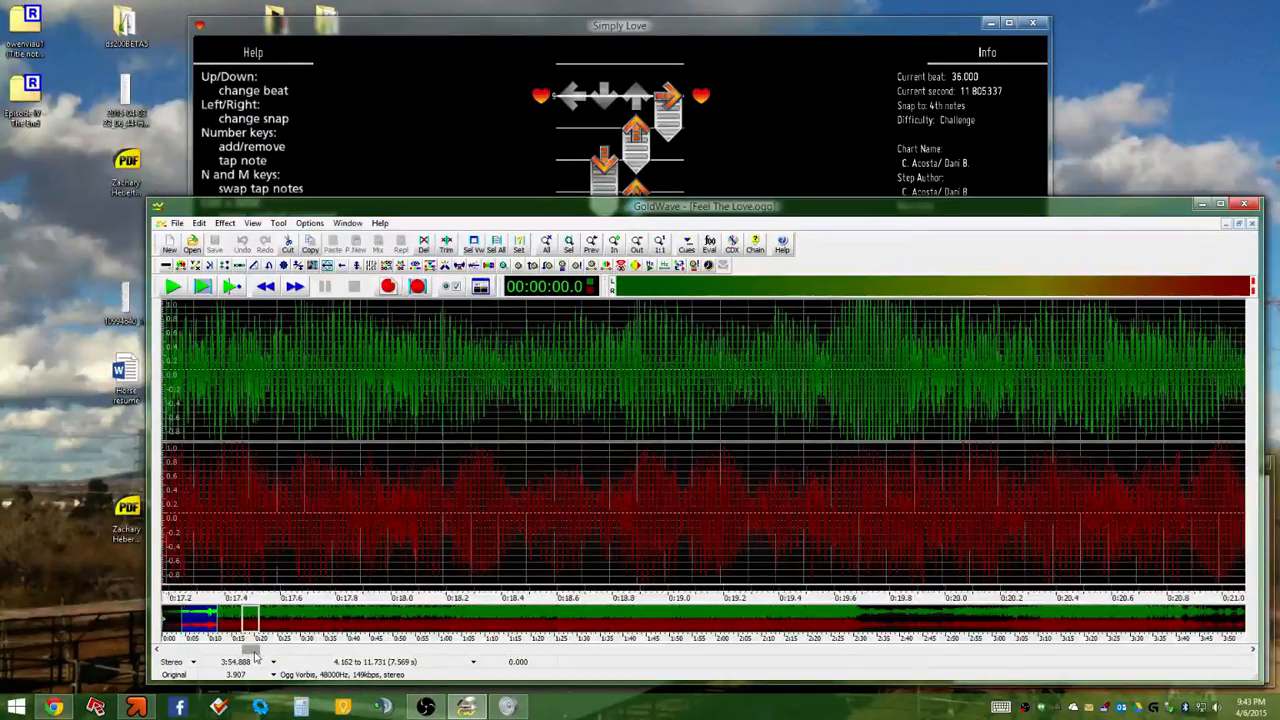
{"action": "scroll", "coordinate": [548, 462], "scroll_direction": "down", "scroll_amount": 8}
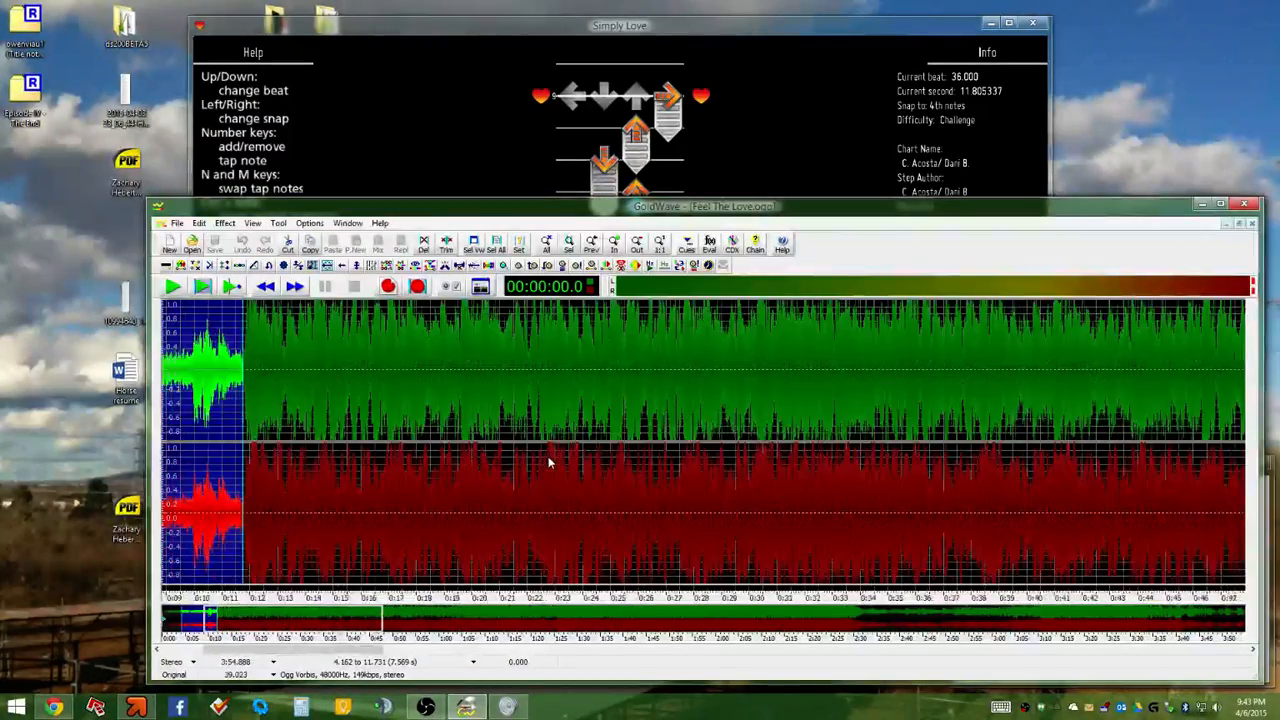
{"action": "scroll", "coordinate": [548, 462], "scroll_direction": "down", "scroll_amount": 3}
{"action": "scroll", "coordinate": [228, 368], "scroll_direction": "up", "scroll_amount": 8}
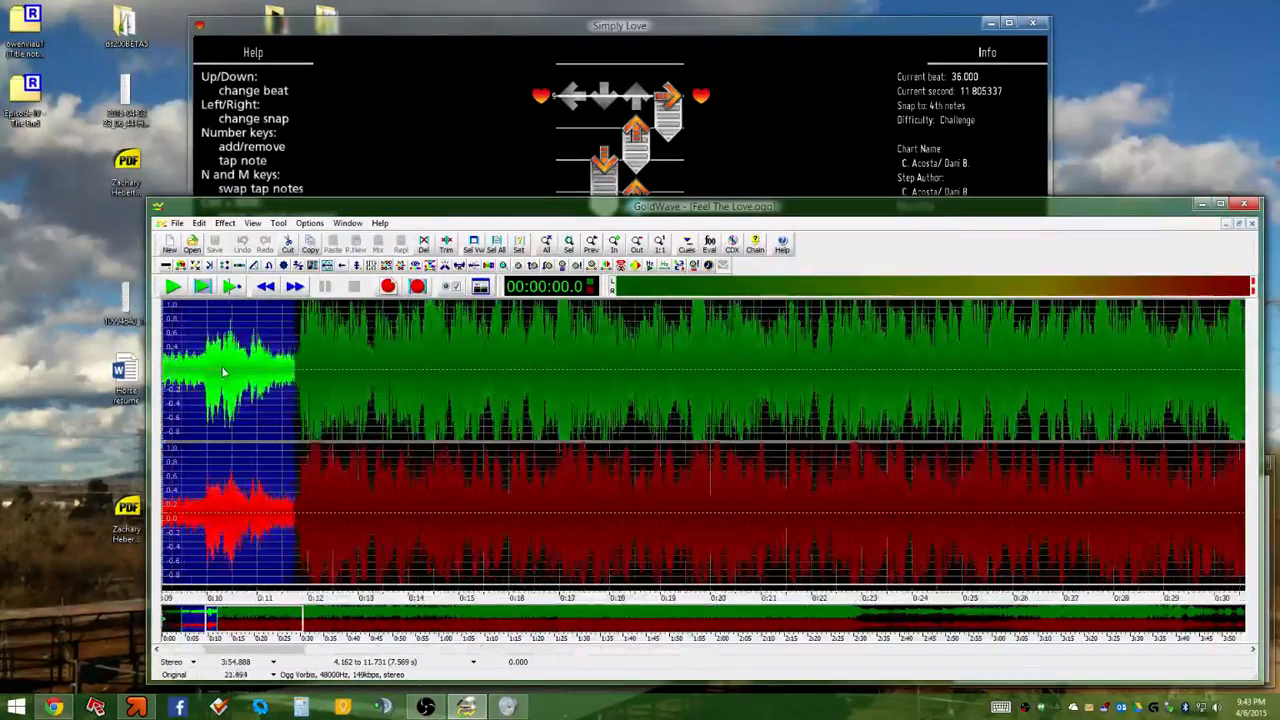
{"action": "scroll", "coordinate": [465, 352], "scroll_direction": "up", "scroll_amount": 2}
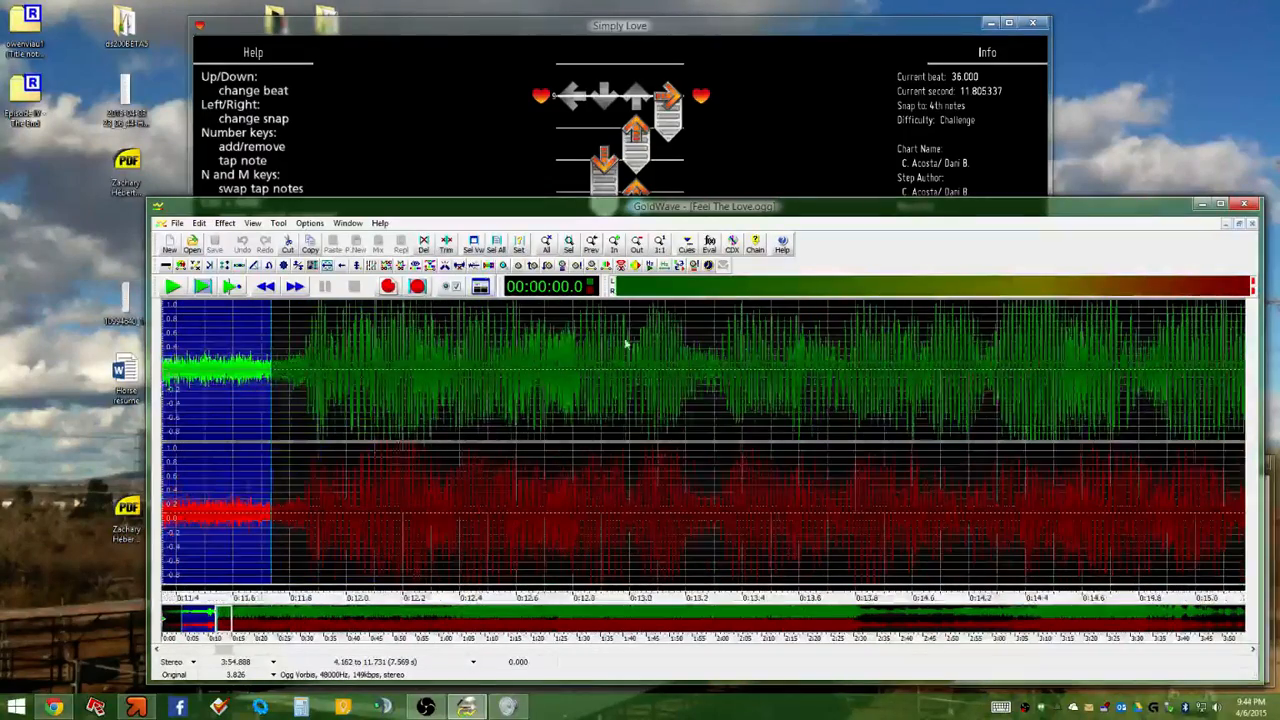
{"action": "scroll", "coordinate": [815, 370], "scroll_direction": "down", "scroll_amount": 2}
{"action": "scroll", "coordinate": [534, 380], "scroll_direction": "up", "scroll_amount": 3}
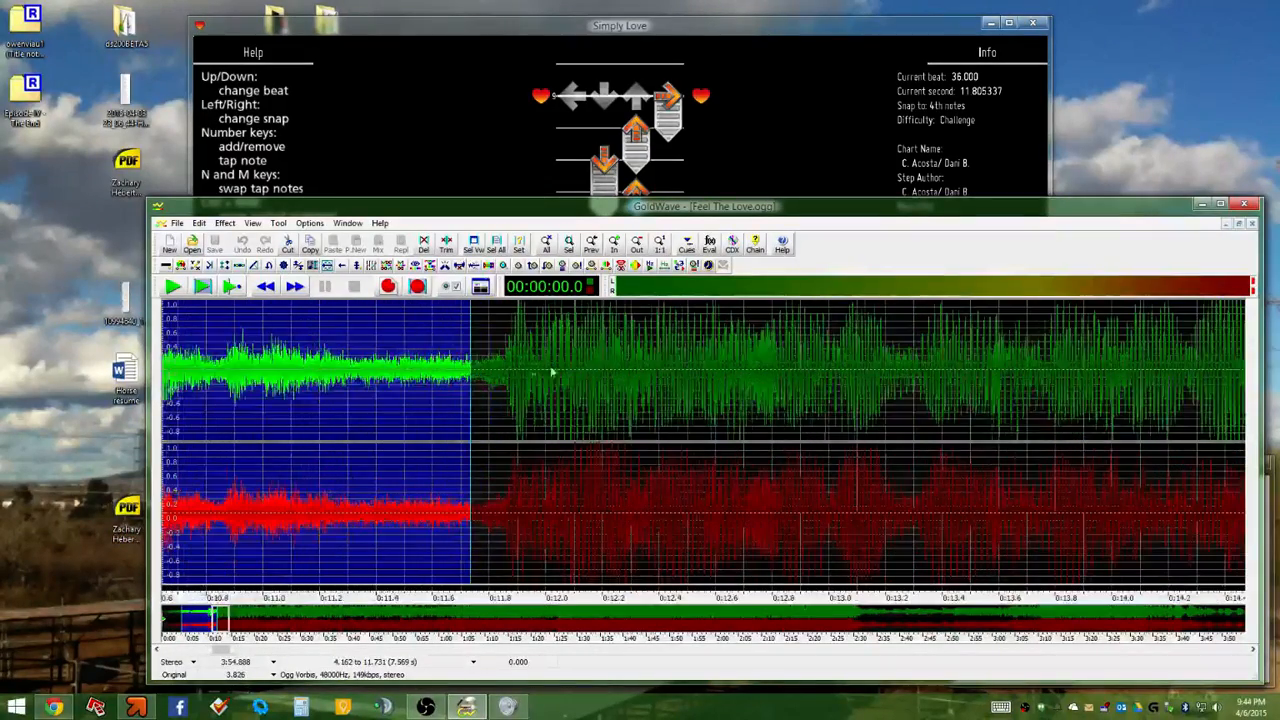
Select a short stretch around the first beat onset at the end of the intro and play it back
{"action": "scroll", "coordinate": [598, 360], "scroll_direction": "up", "scroll_amount": 1}
{"action": "scroll", "coordinate": [558, 360], "scroll_direction": "up", "scroll_amount": 1}
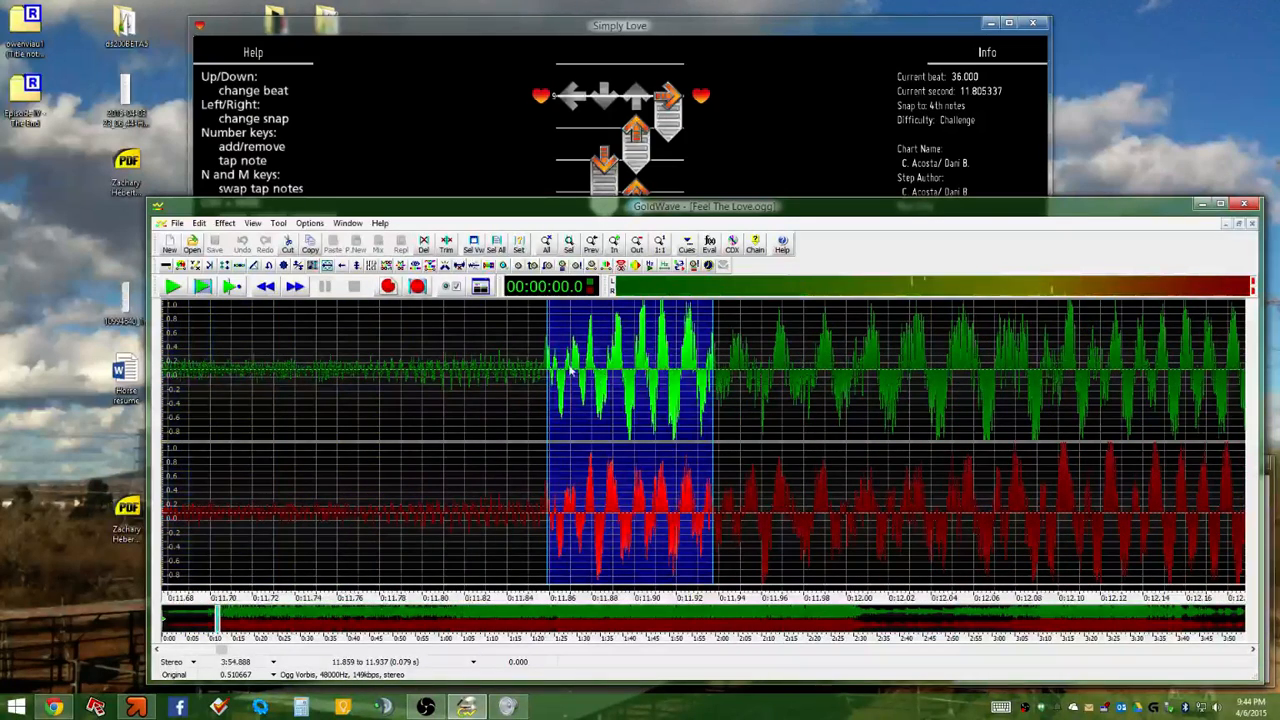
{"action": "left_click", "coordinate": [496, 366]}
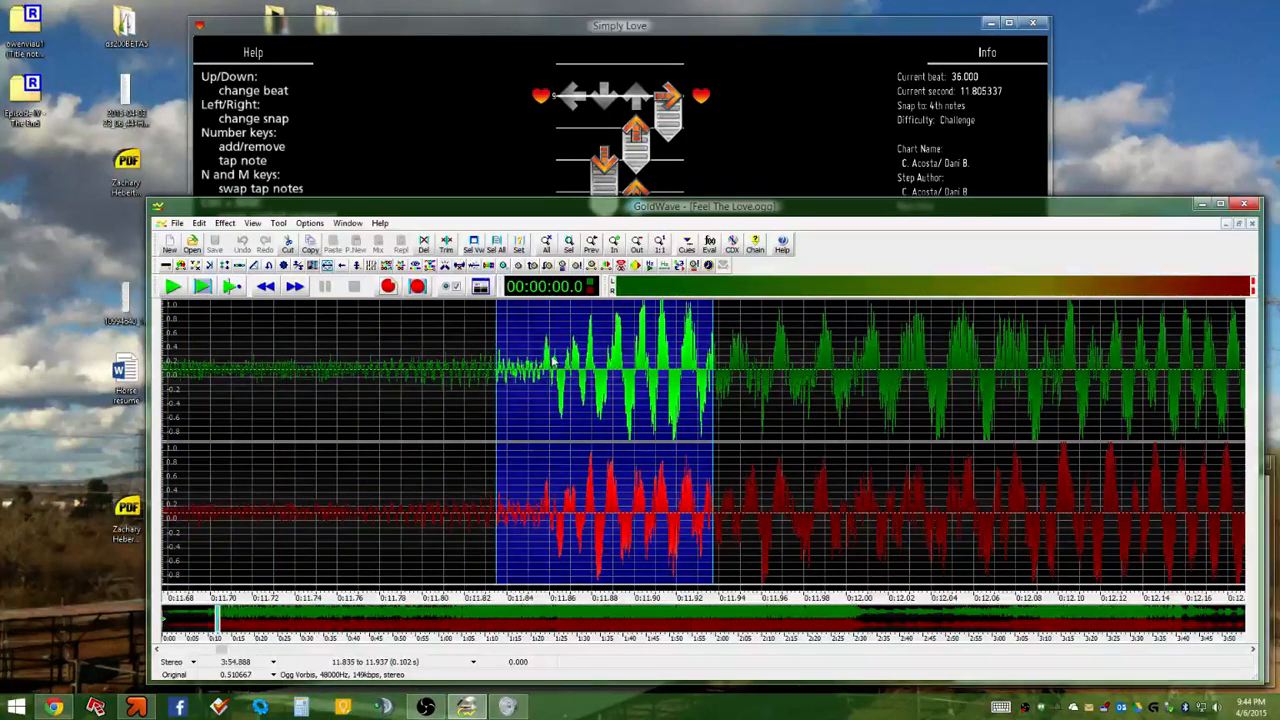
{"action": "key", "text": "space"}
{"action": "left_click", "coordinate": [490, 369]}
{"action": "key", "text": "space"}
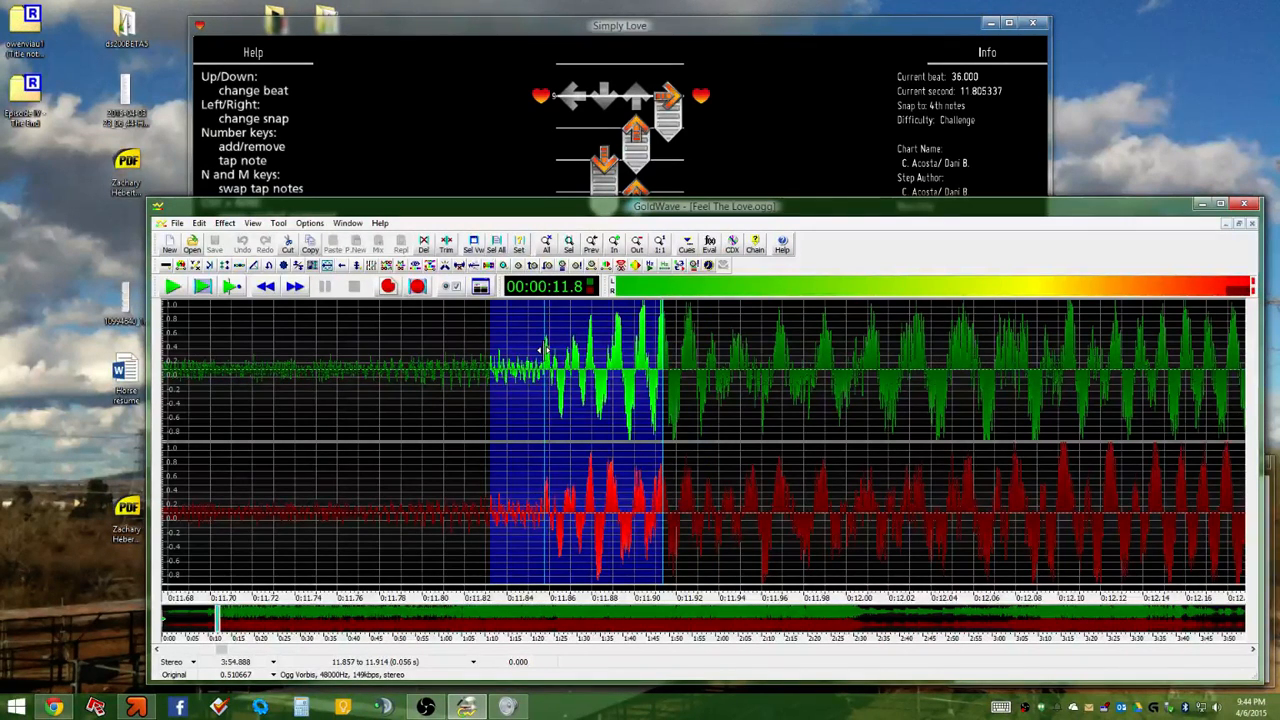
Narrow the selection around the first beat onset to 11.858–11.904 s and play it to check the onset
{"action": "left_click_drag", "start_coordinate": [543, 350], "coordinate": [545, 350]}
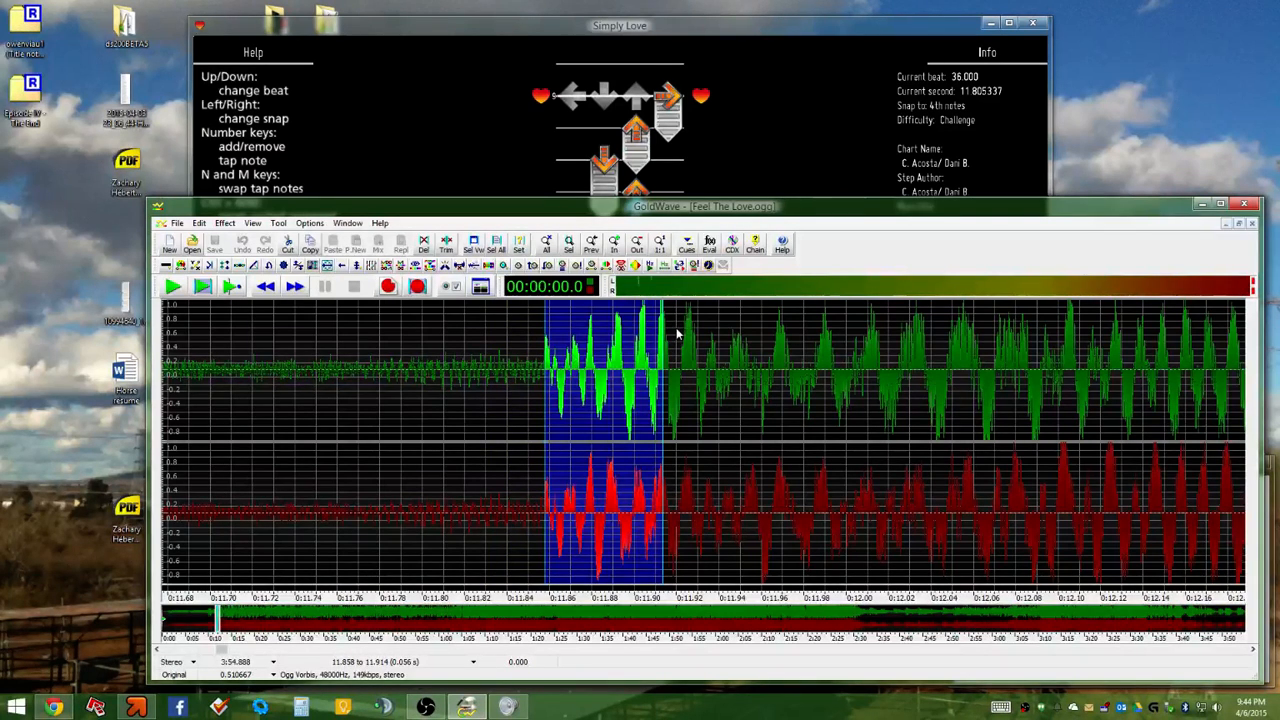
{"action": "left_click_drag", "start_coordinate": [662, 334], "coordinate": [641, 335]}
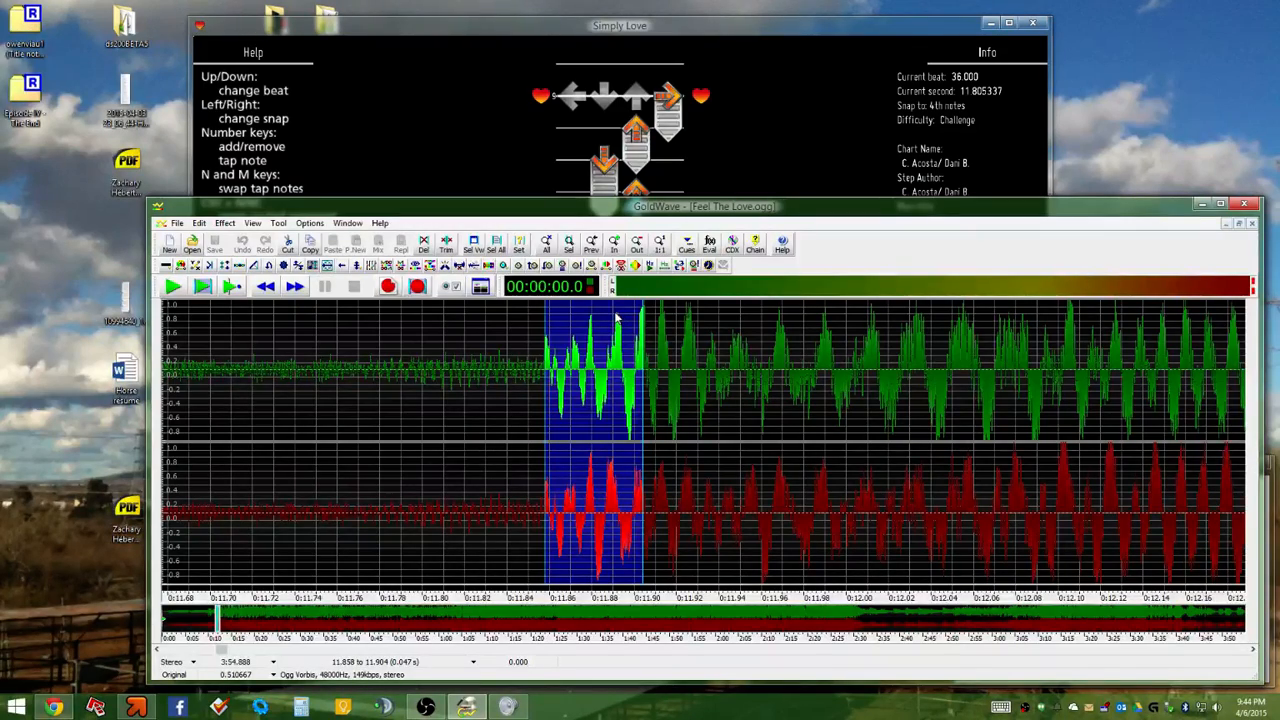
{"action": "scroll", "coordinate": [548, 368], "scroll_direction": "up", "scroll_amount": 2}
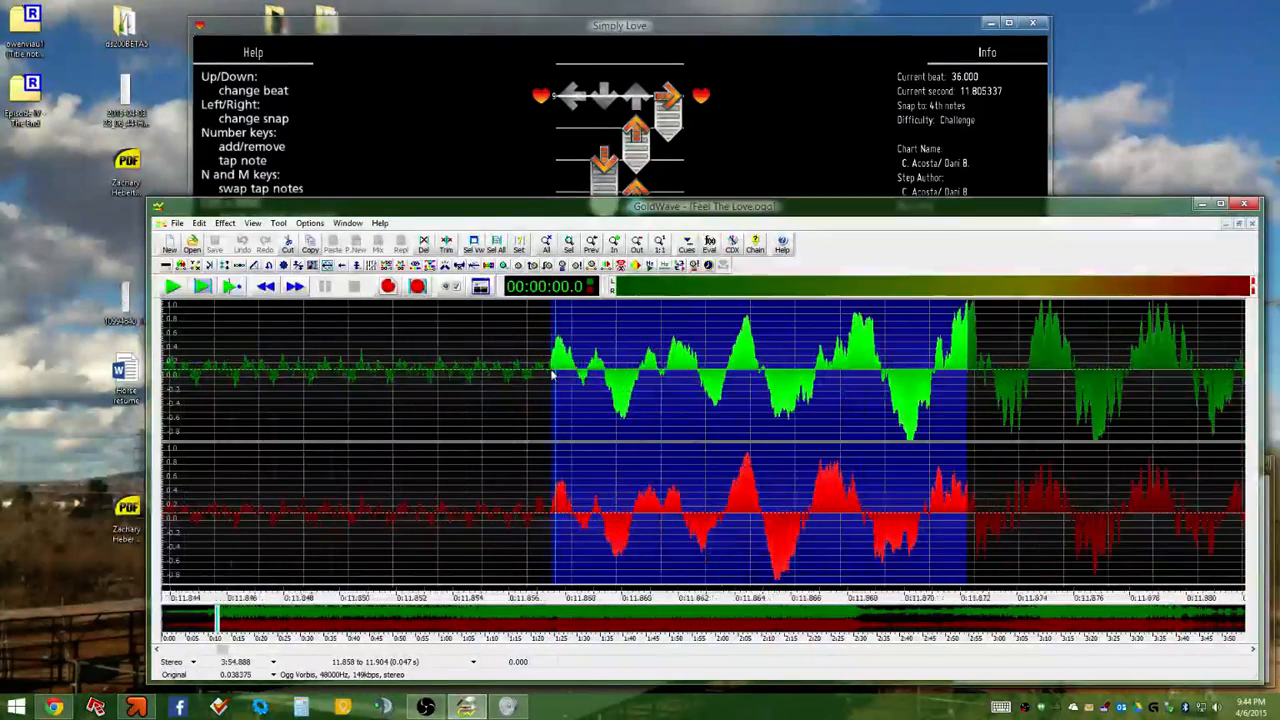
{"action": "key", "text": "space"}
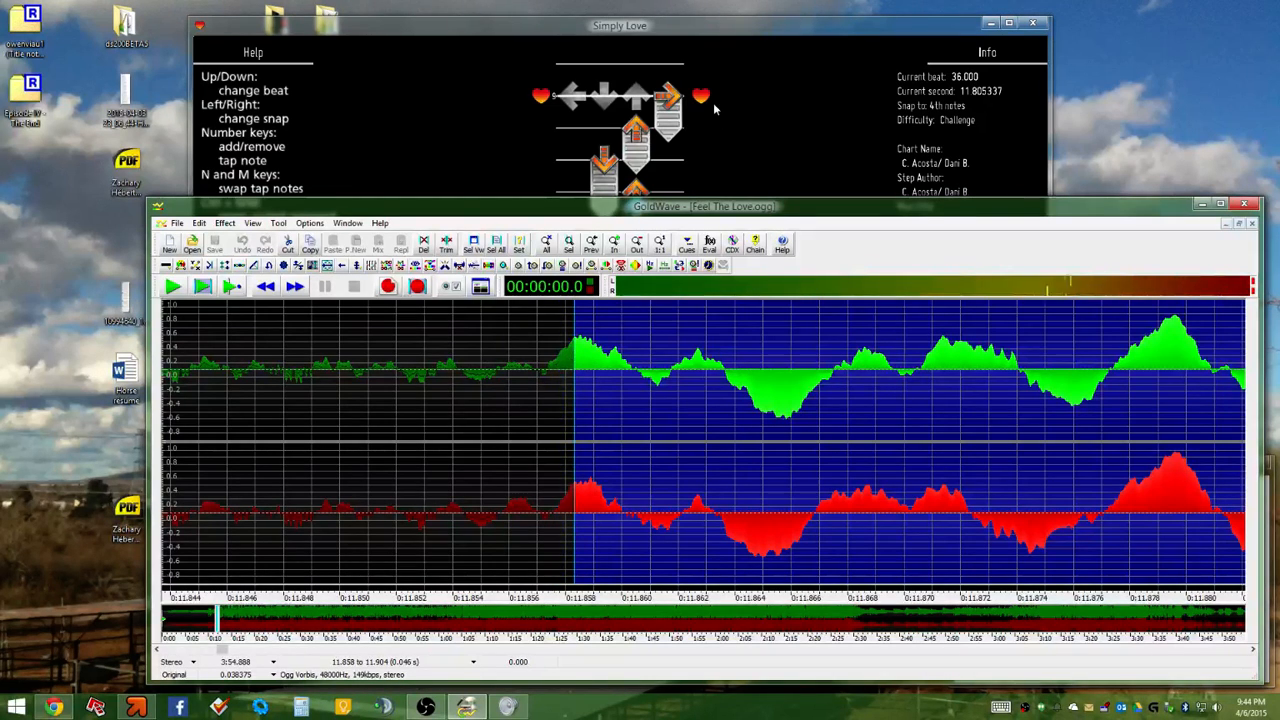
{"action": "scroll", "coordinate": [516, 446], "scroll_direction": "down", "scroll_amount": 2}
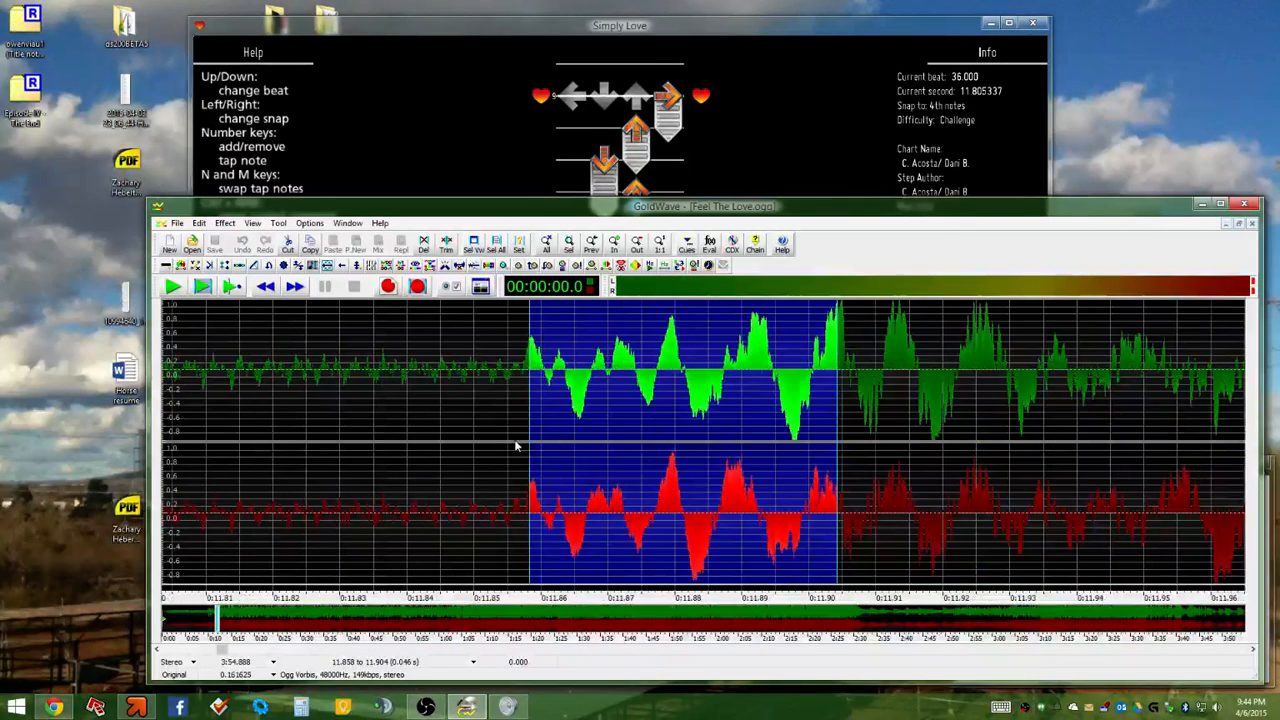
Compare the time of beat 36 in the StepMania editor with the start of the selected onset in GoldWave
{"action": "left_click", "coordinate": [746, 132]}
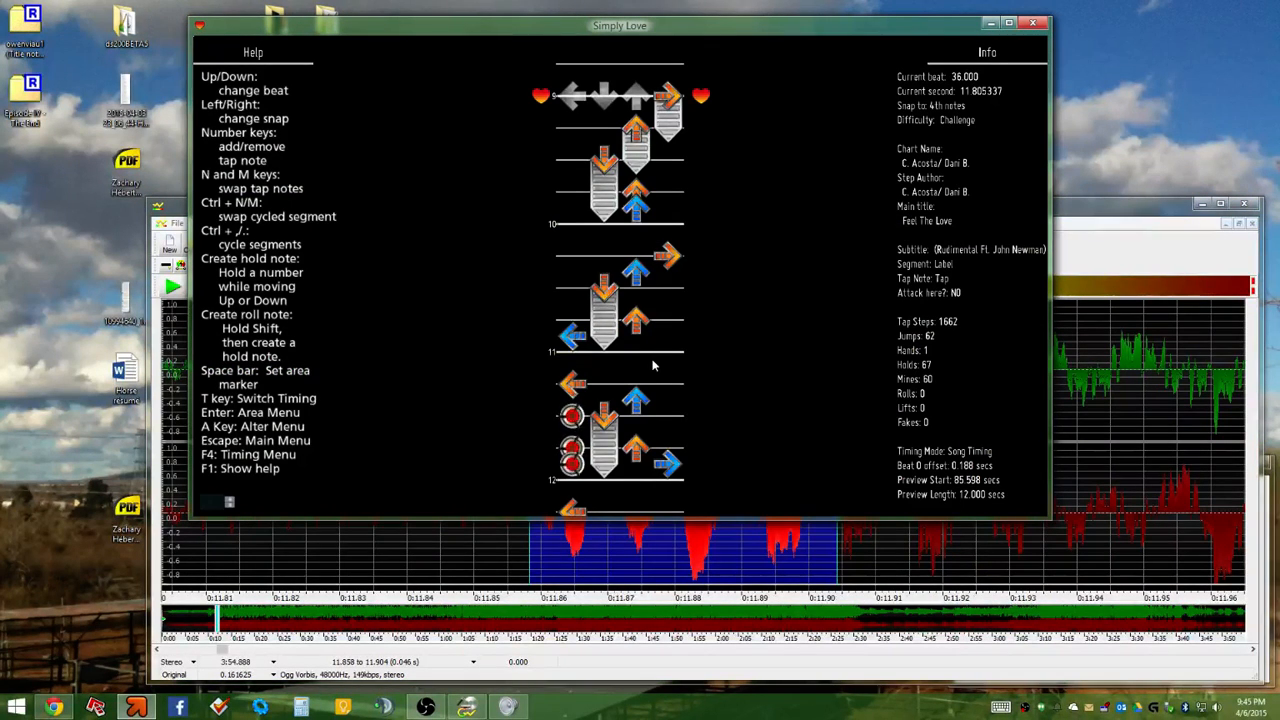
{"action": "key", "text": "Down"}
{"action": "key", "text": "Up"}
{"action": "left_click", "coordinate": [1066, 207]}
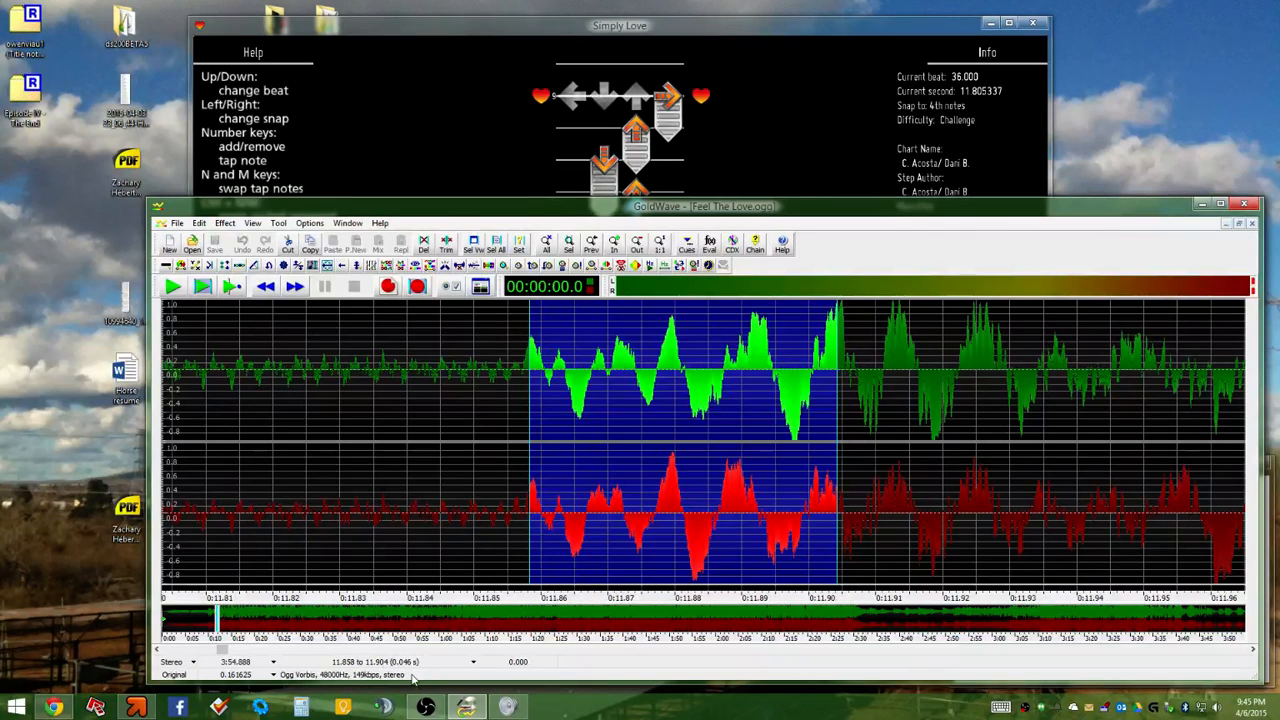
Switch to the StepMania editor, shift the chart's beat 0 offset to 0.135 s, and return to beat 0
{"action": "left_click", "coordinate": [751, 146]}
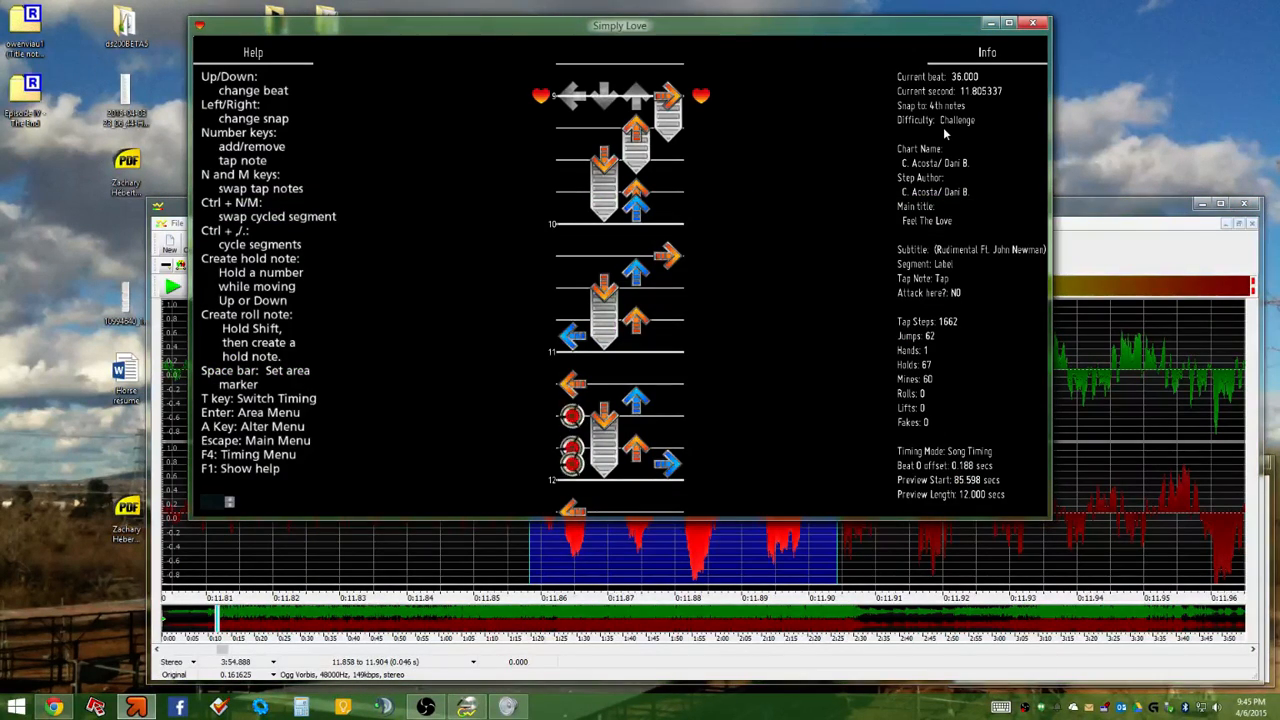
{"action": "key", "text": "F11"}
{"action": "key", "text": "alt+F11"}
{"action": "key", "text": "alt+F11"}
{"action": "key", "text": "alt+F11"}
{"action": "key", "text": "alt+F11"}
{"action": "key", "text": "alt+F11"}
{"action": "key", "text": "alt+F11"}
{"action": "key", "text": "alt+F11"}
{"action": "key", "text": "alt+F11"}
{"action": "key", "text": "alt+F11"}
{"action": "key", "text": "alt+F11"}
{"action": "key", "text": "alt+F11"}
{"action": "key", "text": "alt+F11"}
{"action": "key", "text": "alt+F11"}
{"action": "key", "text": "alt+F11"}
{"action": "key", "text": "Home"}
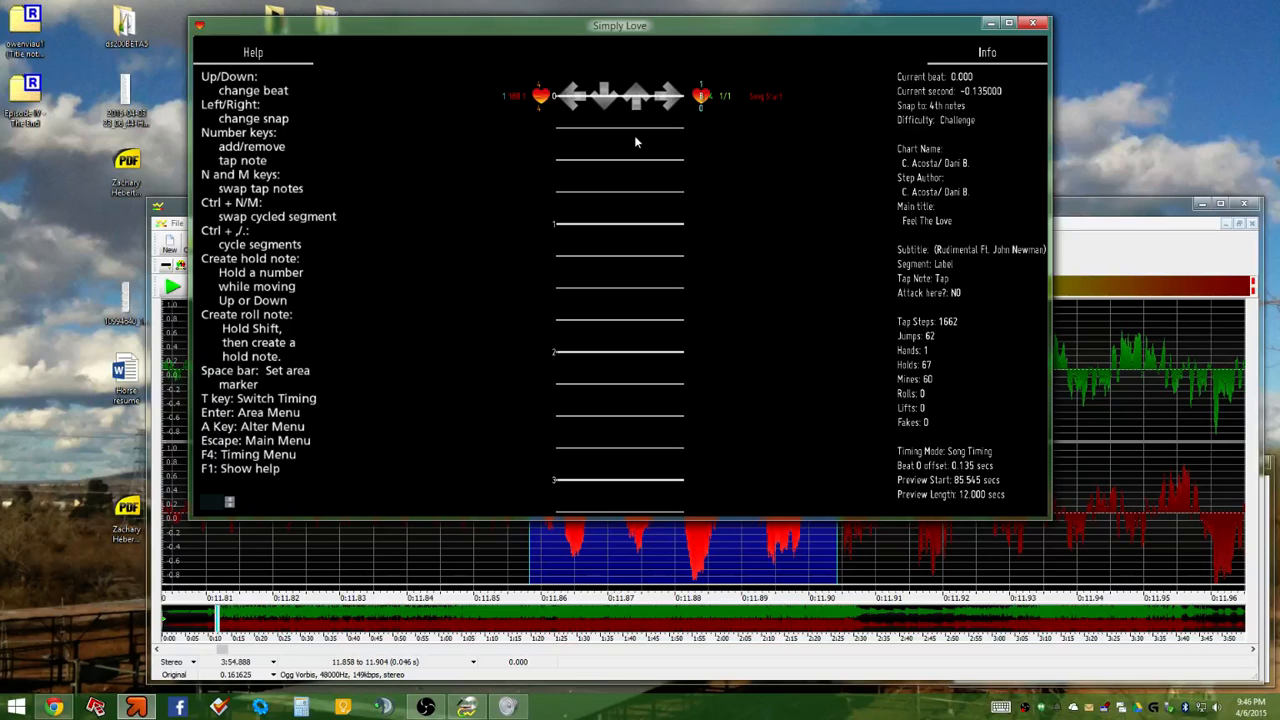
{"action": "key", "text": "Escape"}
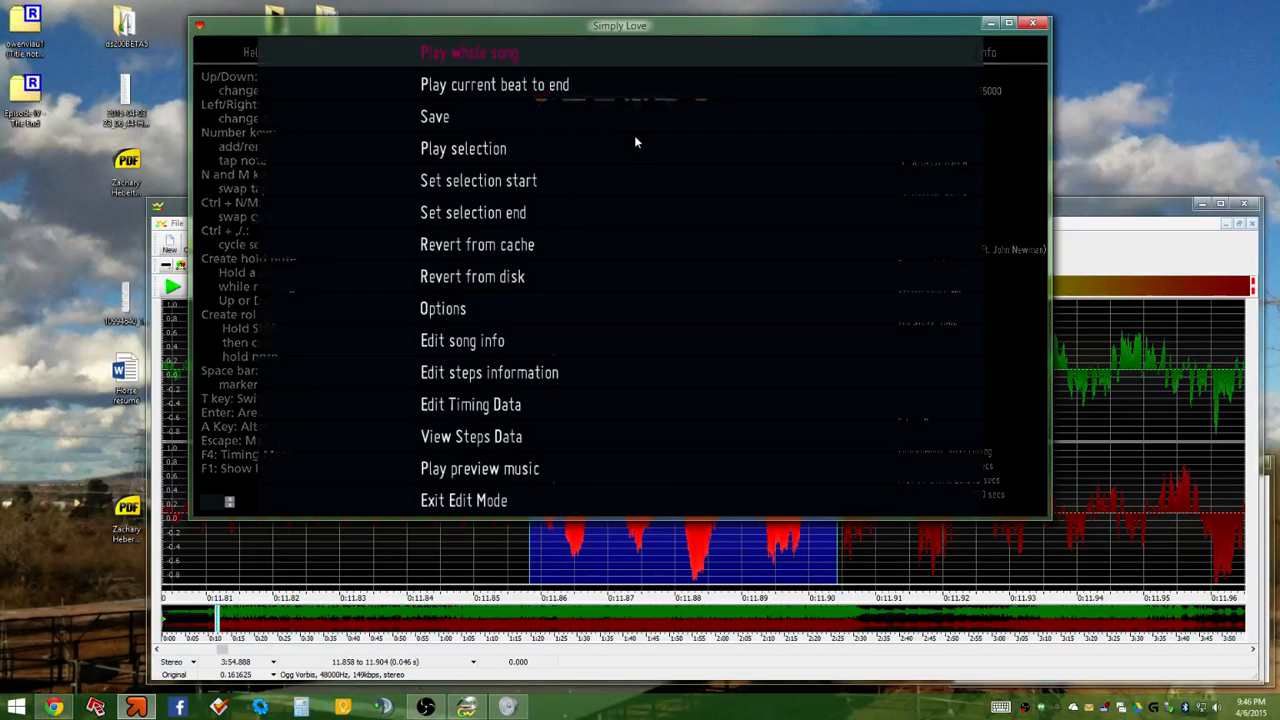
{"action": "key", "text": "Up"}
{"action": "key", "text": "Up"}
{"action": "key", "text": "Up"}
{"action": "key", "text": "Up"}
{"action": "key", "text": "Up"}
{"action": "key", "text": "Up"}
{"action": "key", "text": "Up"}
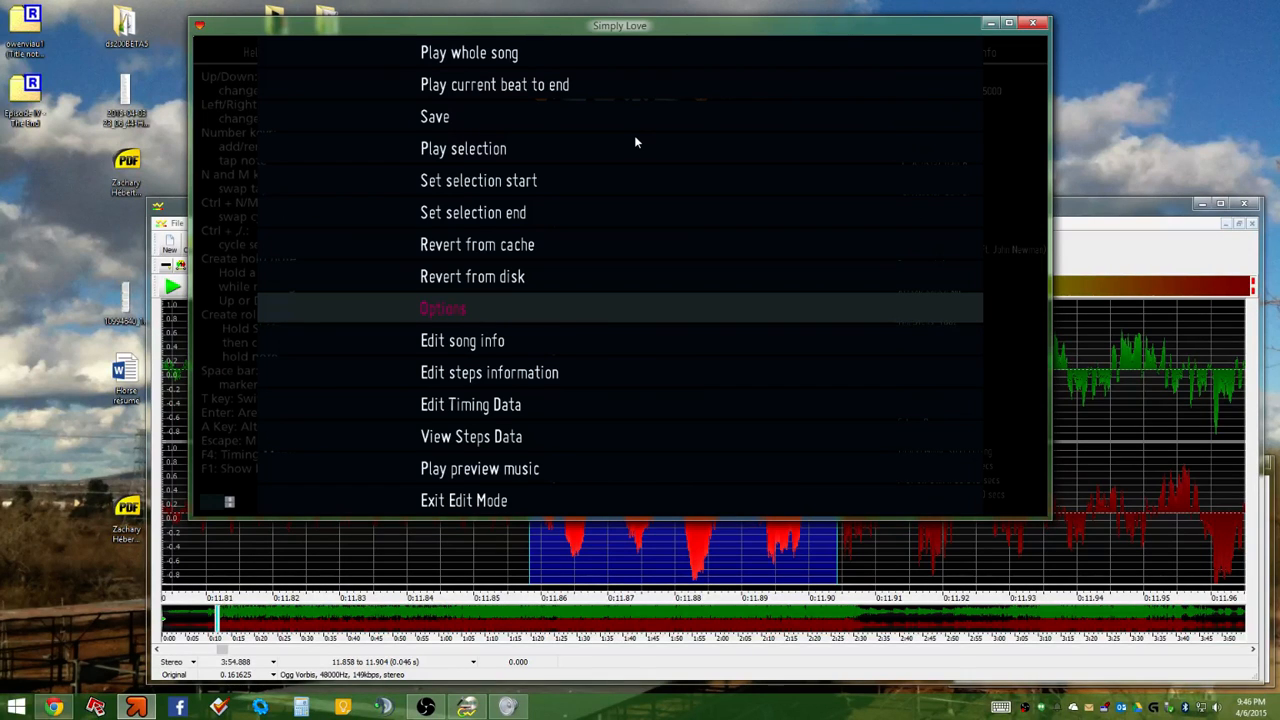
{"action": "key", "text": "Return"}
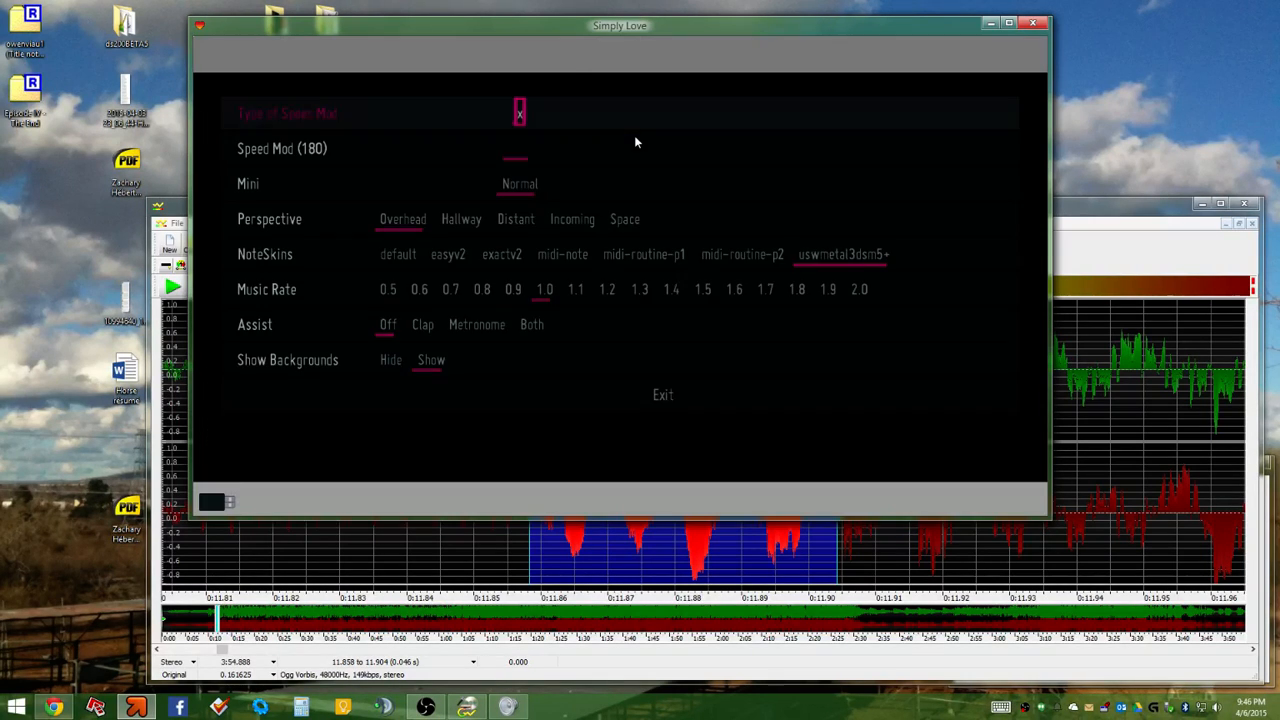
{"action": "key", "text": "Escape"}
Set the BPM at beat 0 to 180.000 in the chart's timing data
{"action": "key", "text": "Escape"}
{"action": "key", "text": "Up"}
{"action": "key", "text": "Up"}
{"action": "key", "text": "Up"}
{"action": "key", "text": "Up"}
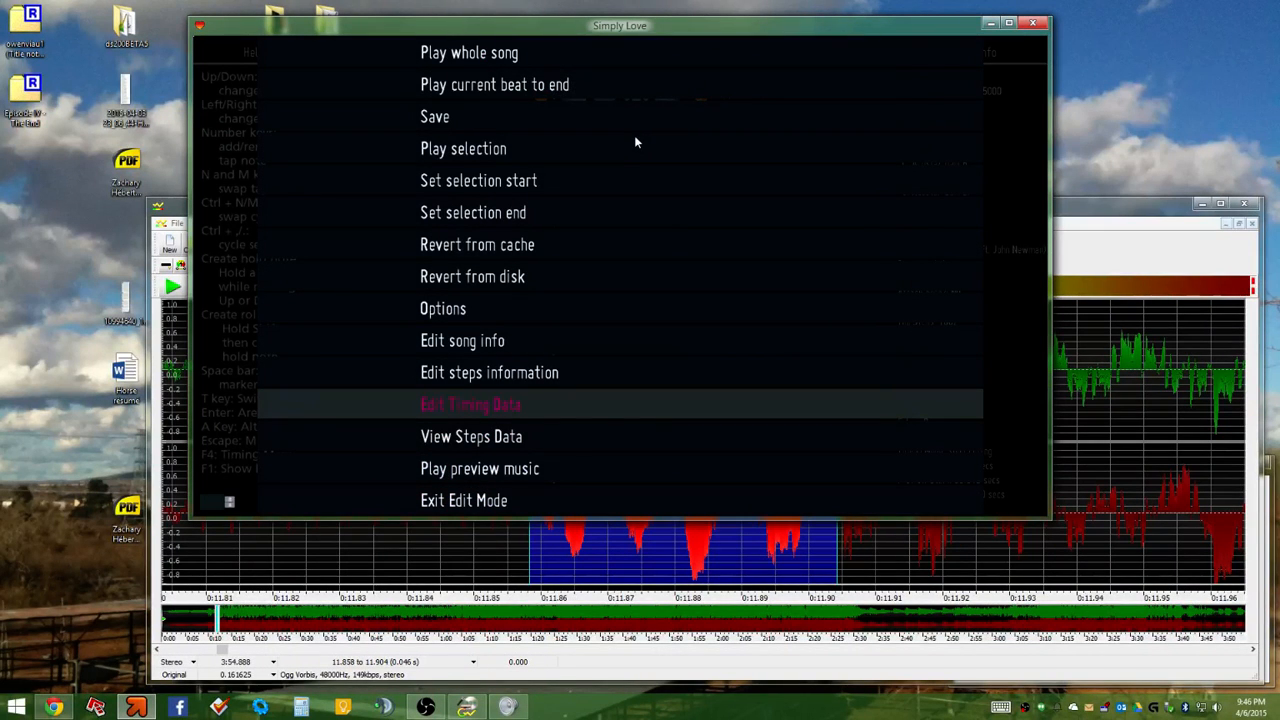
{"action": "key", "text": "Return"}
{"action": "key", "text": "Down"}
{"action": "key", "text": "Return"}
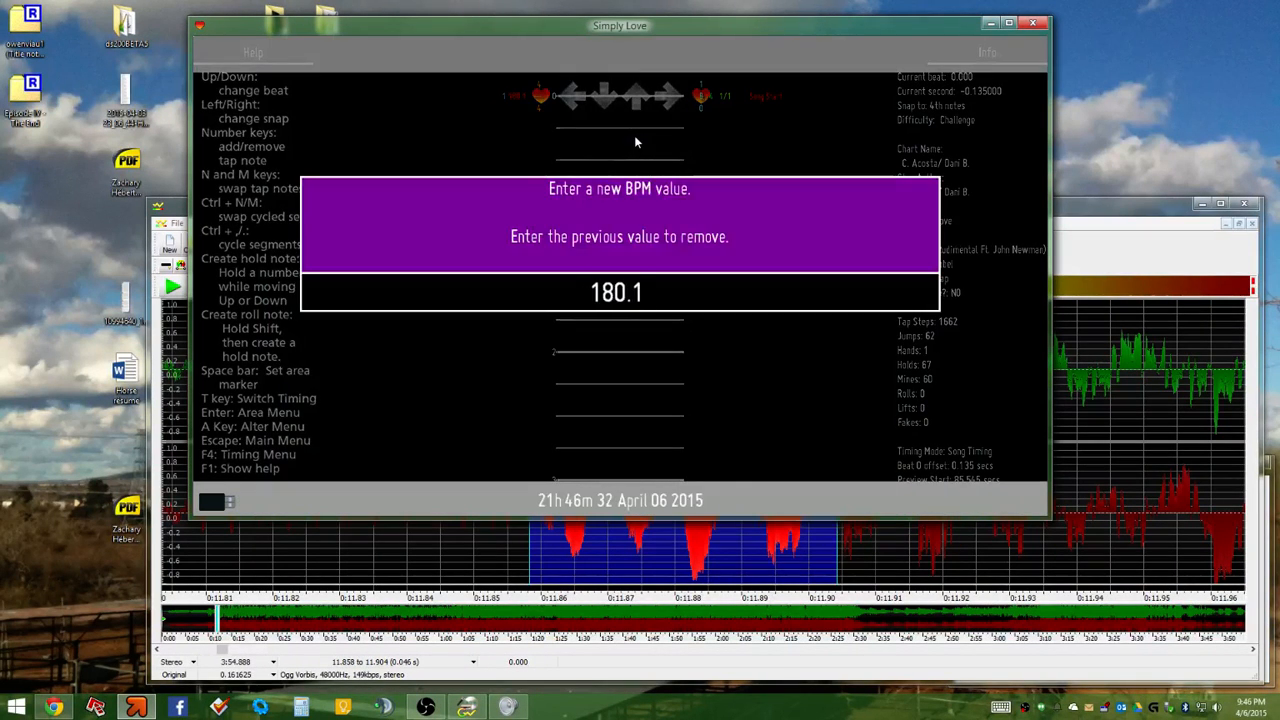
{"action": "key", "text": "BackSpace"}
{"action": "key", "text": "BackSpace"}
{"action": "type", "text": ".000"}
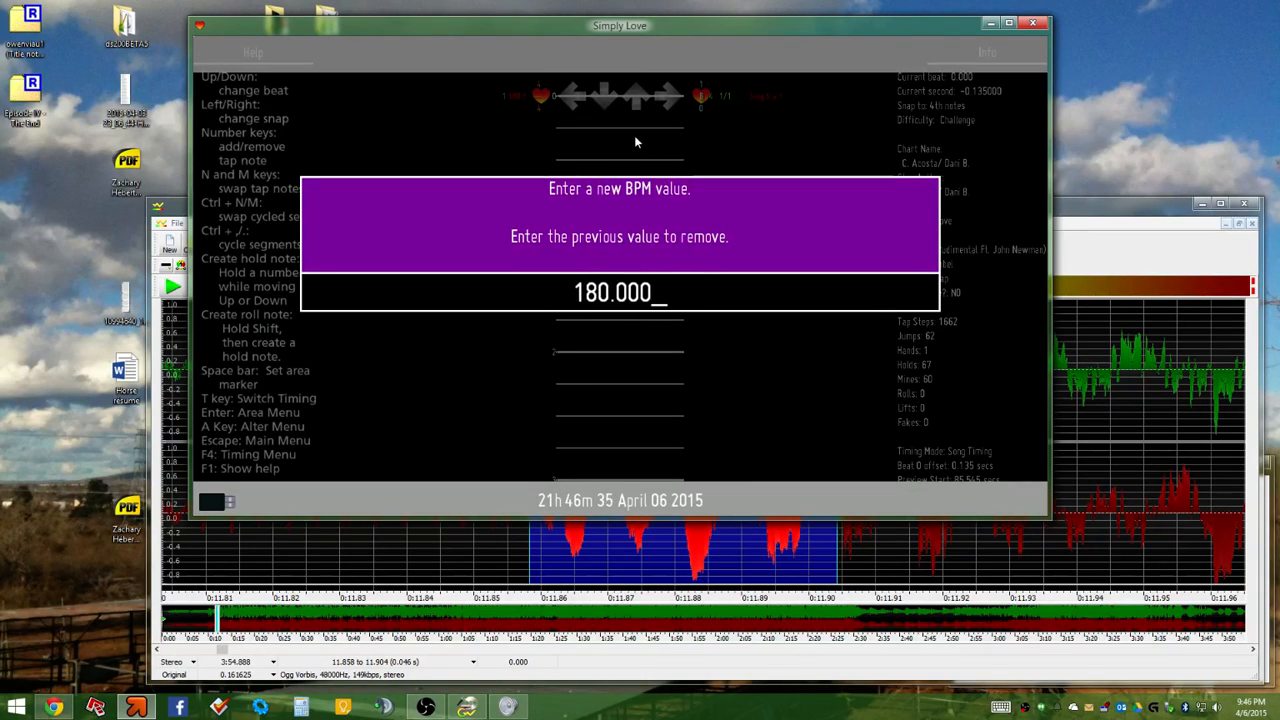
{"action": "key", "text": "Return"}
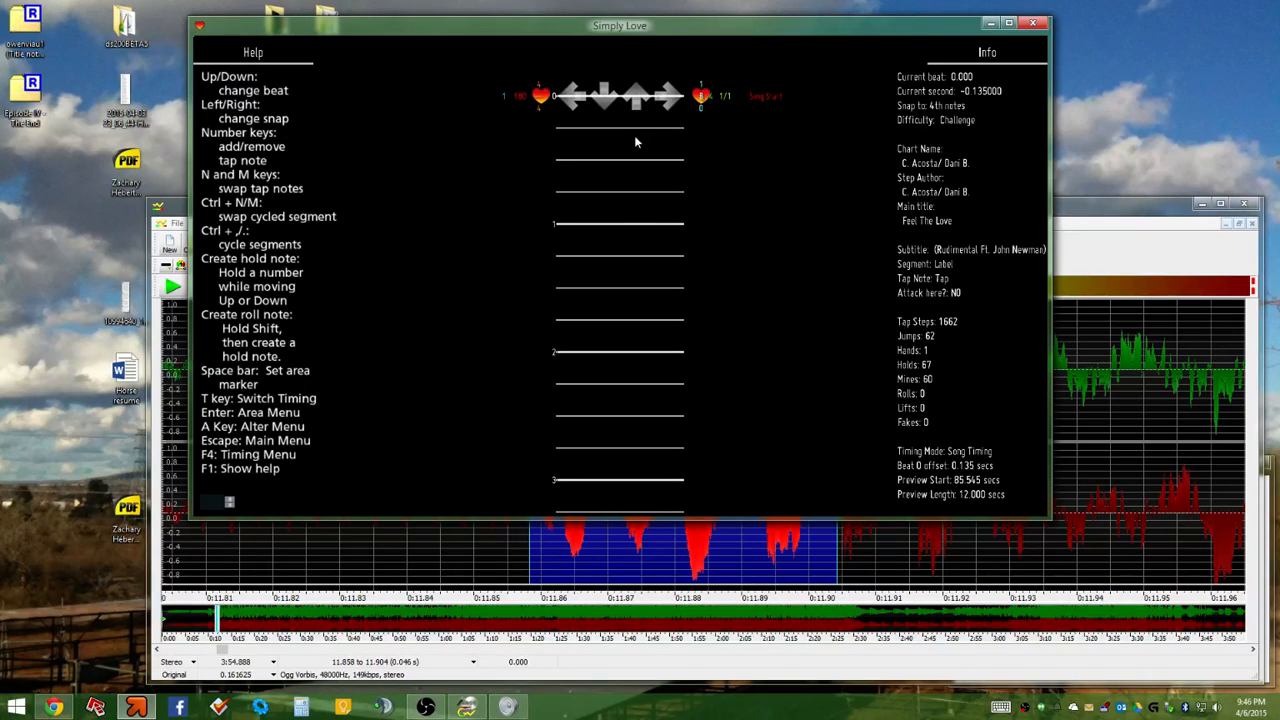
Go to beat 36, the first note of the chart
{"action": "key", "text": "Page_Down"}
{"action": "key", "text": "Page_Down"}
{"action": "key", "text": "Page_Down"}
{"action": "key", "text": "Page_Down"}
{"action": "key", "text": "Page_Down"}
{"action": "key", "text": "Page_Down"}
{"action": "key", "text": "Page_Down"}
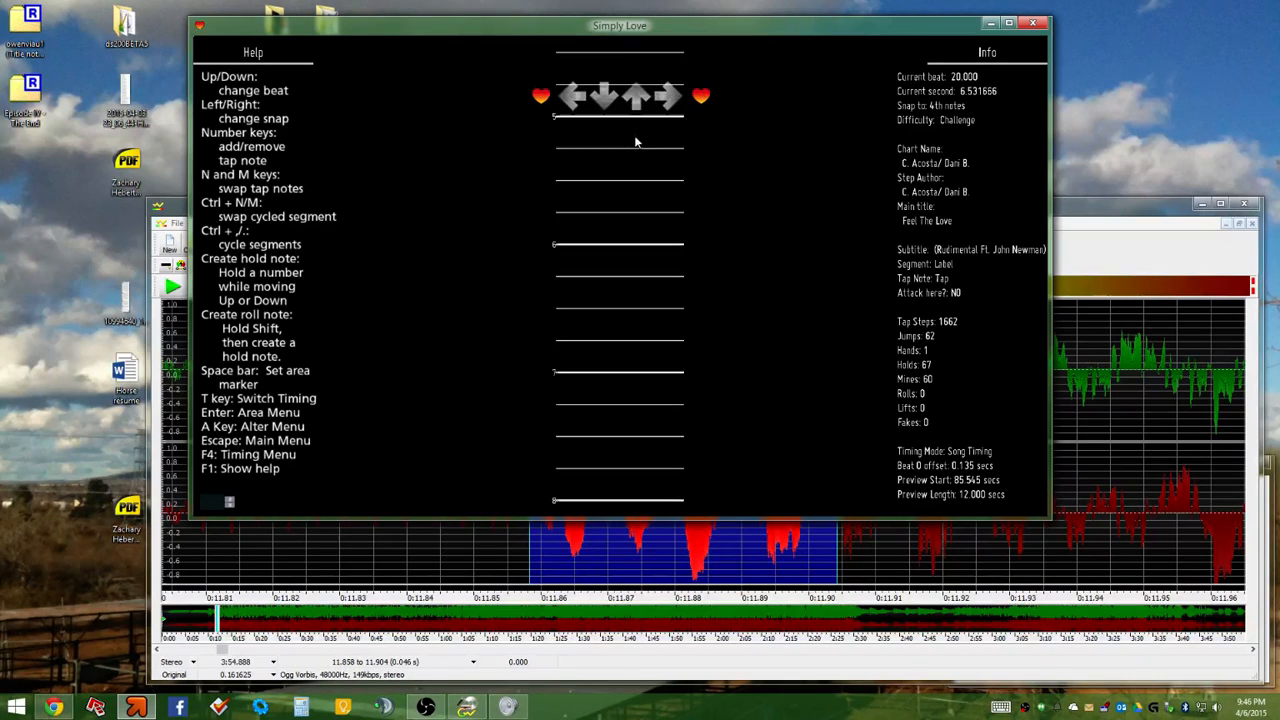
{"action": "key", "text": "Page_Down"}
{"action": "key", "text": "Page_Down"}
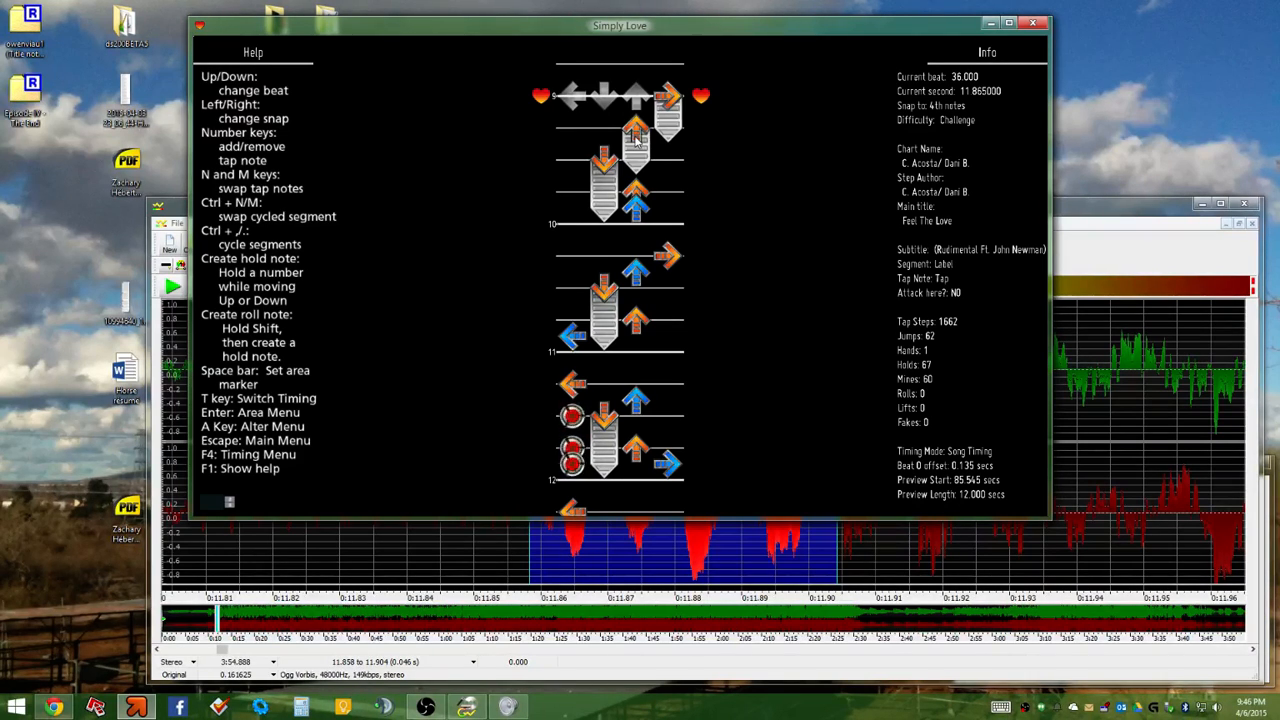
{"action": "key", "text": "F11"}
{"action": "key", "text": "F12"}
{"action": "key", "text": "F12"}
{"action": "key", "text": "F12"}
{"action": "key", "text": "F12"}
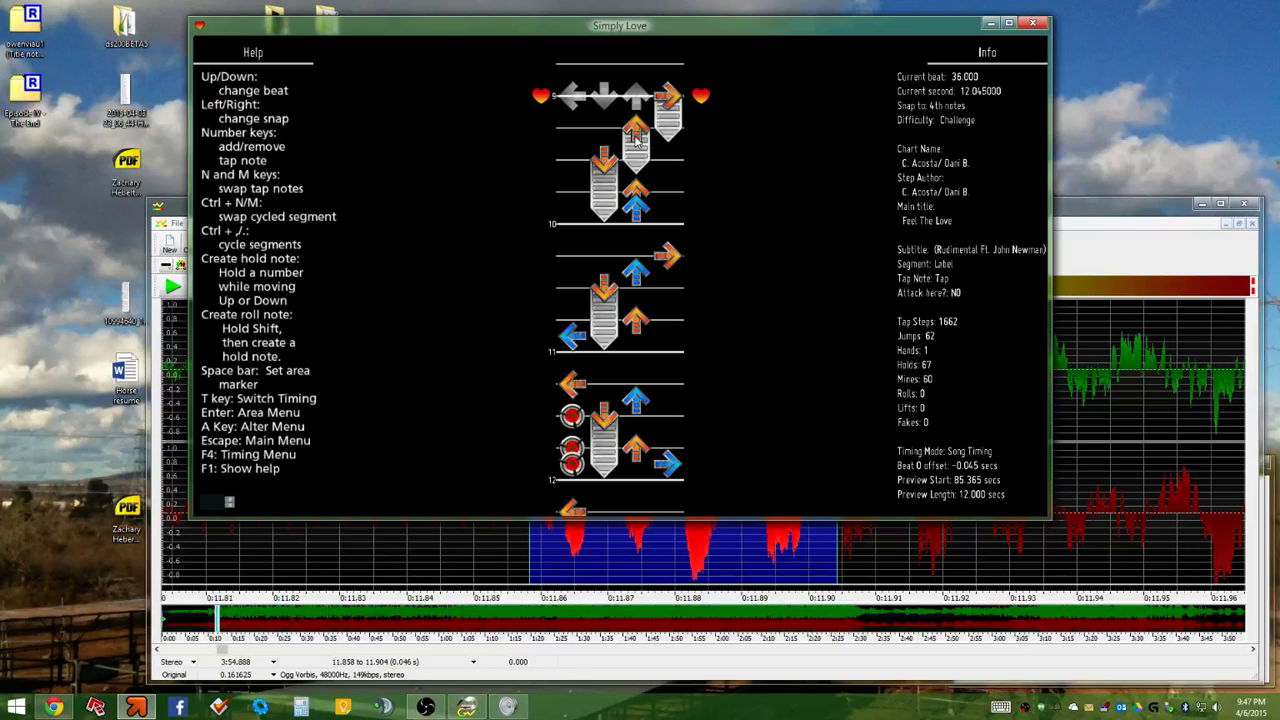
{"action": "key", "text": "F12"}
{"action": "key", "text": "F12"}
{"action": "key", "text": "F12"}
{"action": "key", "text": "F12"}
{"action": "key", "text": "F12"}
{"action": "key", "text": "F12"}
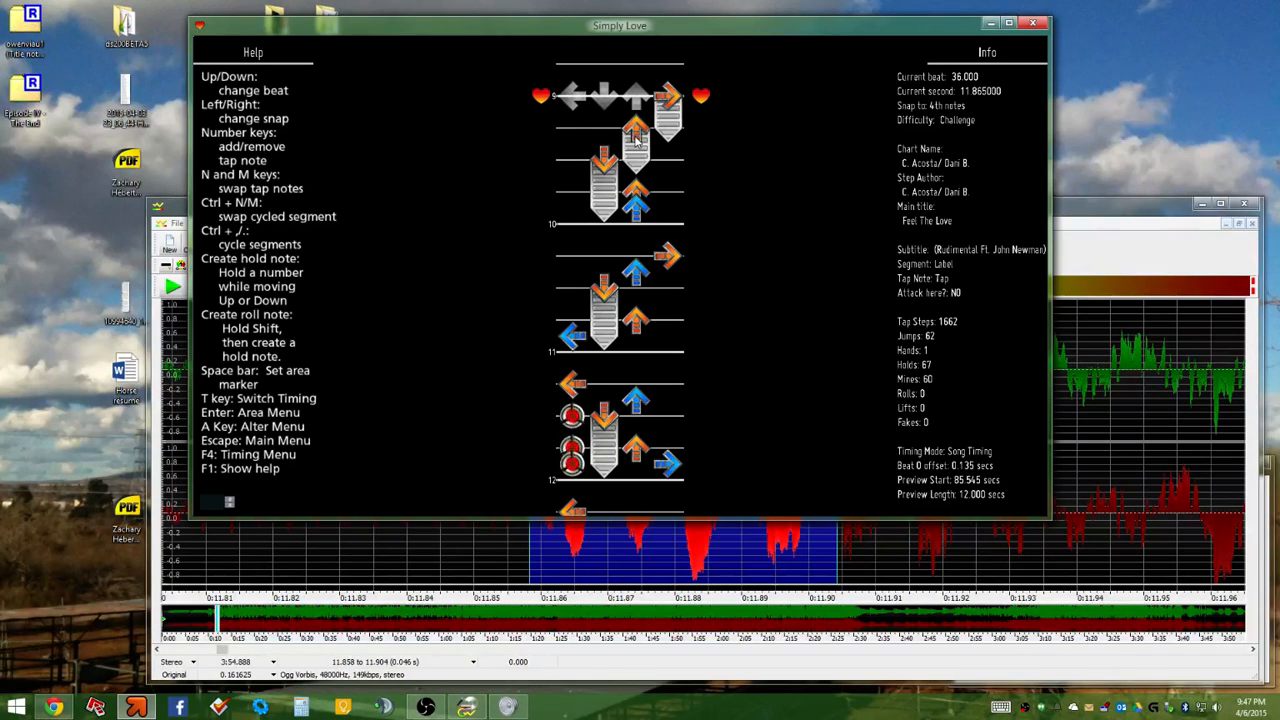
Fine-tune the beat 0 offset to 0.142 s so that beat 36 falls at 11.858 s
{"action": "key", "text": "alt+F11"}
{"action": "key", "text": "alt+F11"}
{"action": "key", "text": "alt+F11"}
{"action": "key", "text": "F12"}
{"action": "key", "text": "alt+F11"}
{"action": "key", "text": "alt+F11"}
{"action": "key", "text": "alt+F11"}
{"action": "key", "text": "alt+F11"}
{"action": "key", "text": "alt+F11"}
Switch to GoldWave and select the section from 11.643 to 19.264 s, starting just before the first beat onset
{"action": "left_click", "coordinate": [1104, 201]}
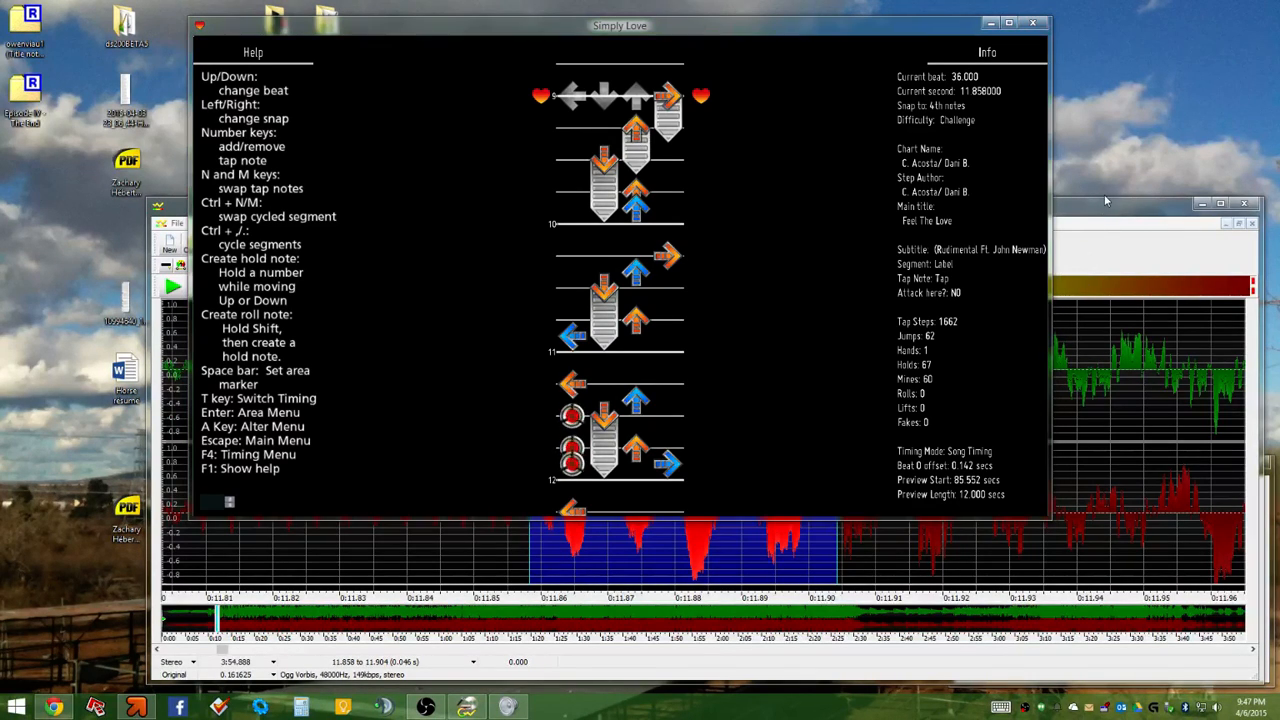
{"action": "scroll", "coordinate": [843, 520], "scroll_direction": "down", "scroll_amount": 10}
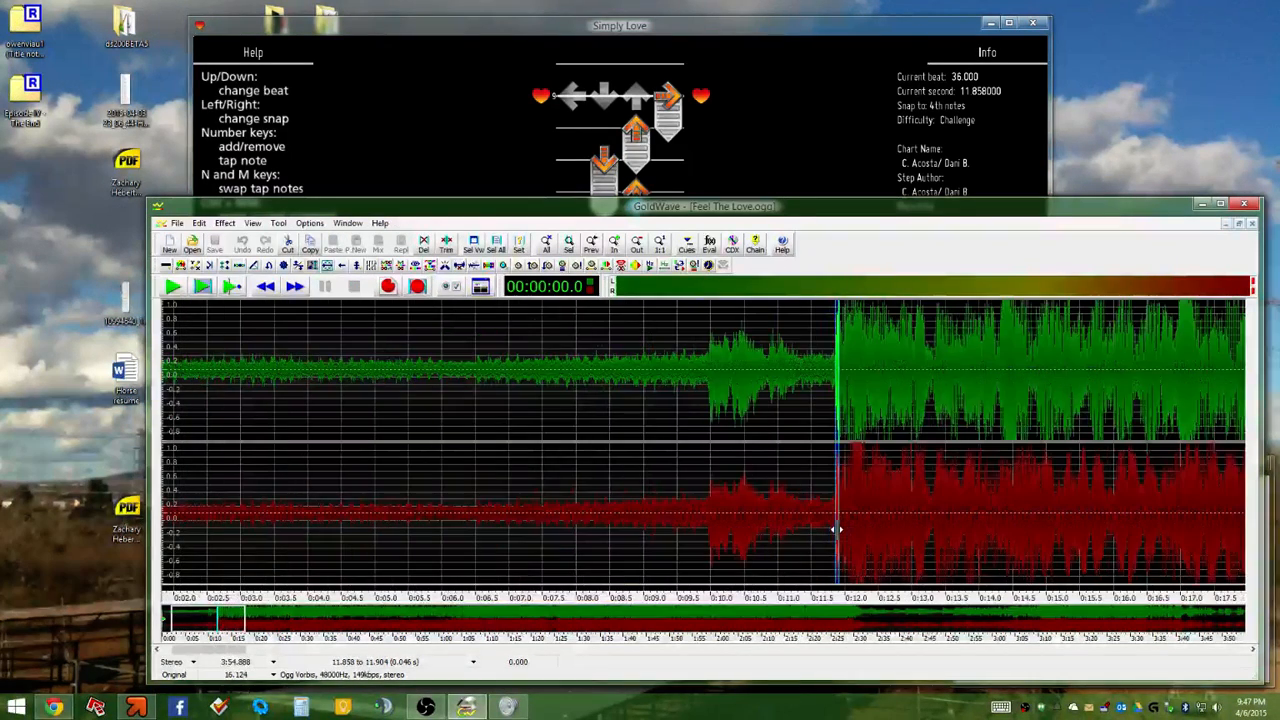
{"action": "left_click_drag", "start_coordinate": [188, 649], "coordinate": [203, 657]}
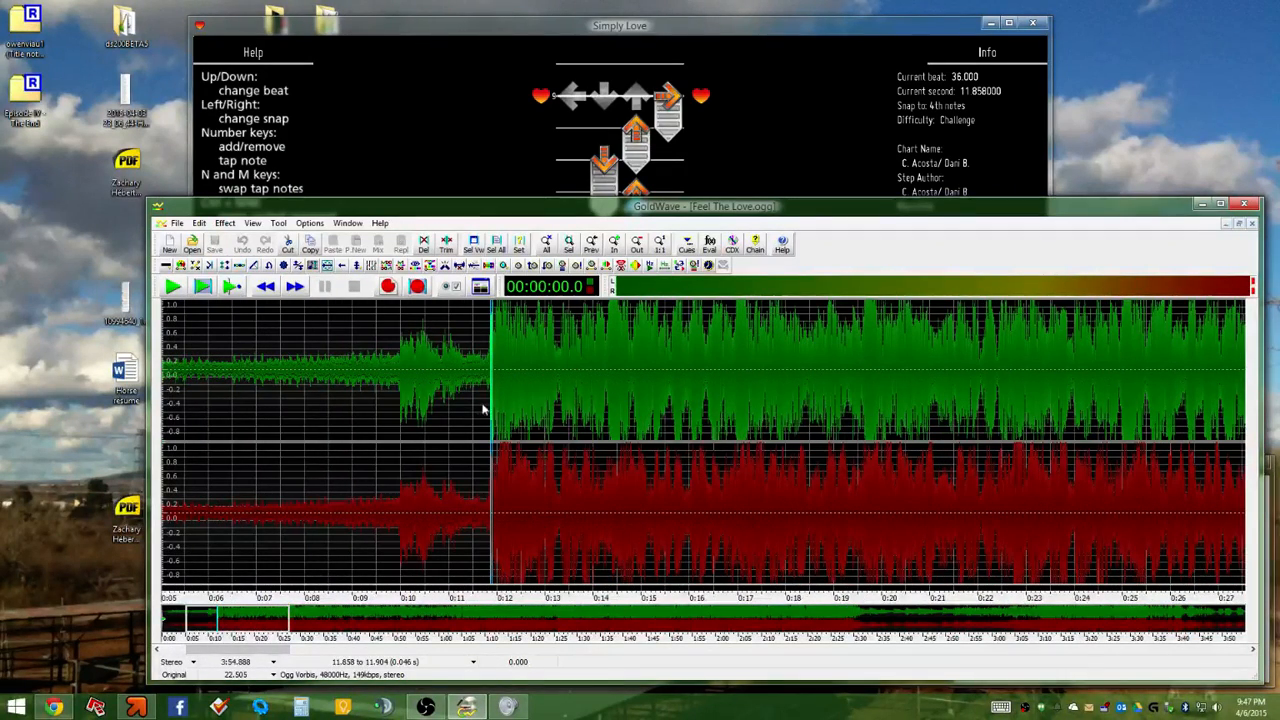
{"action": "left_click_drag", "start_coordinate": [486, 409], "coordinate": [848, 397]}
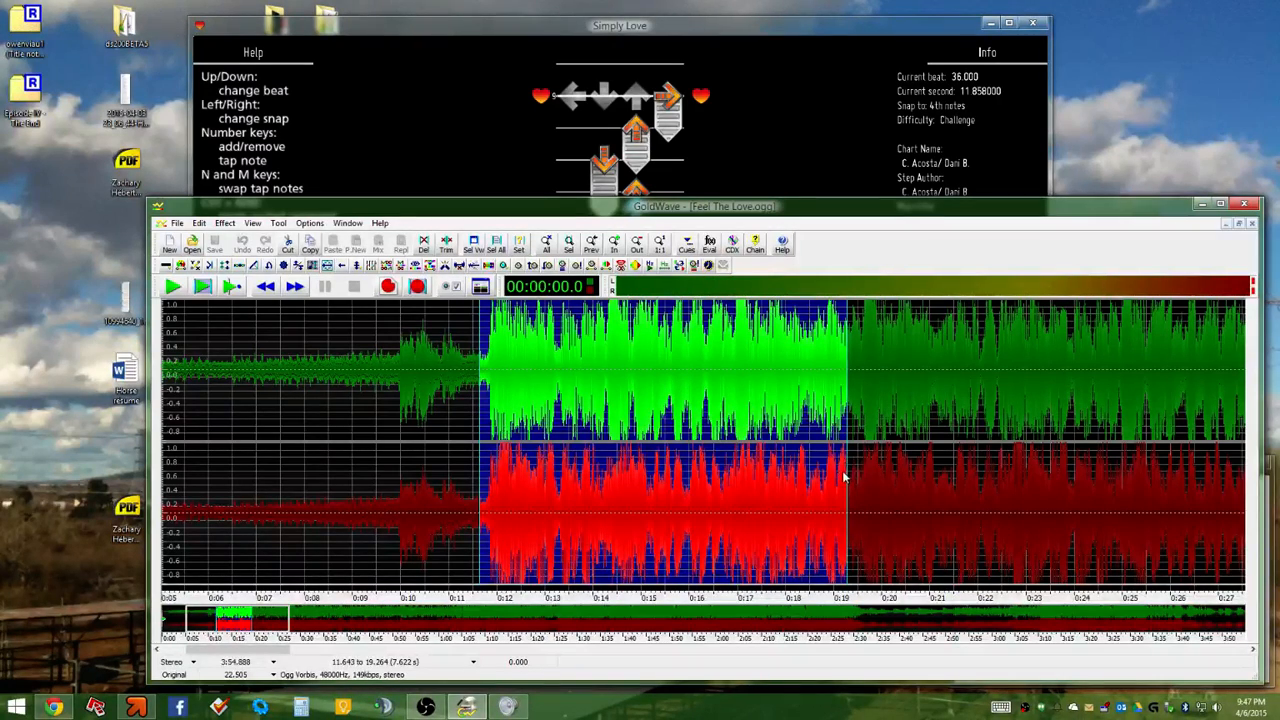
Extend the selection's end to 29.048 s and examine the selected waveform for another distinct beat onset
{"action": "left_click_drag", "start_coordinate": [847, 474], "coordinate": [566, 399]}
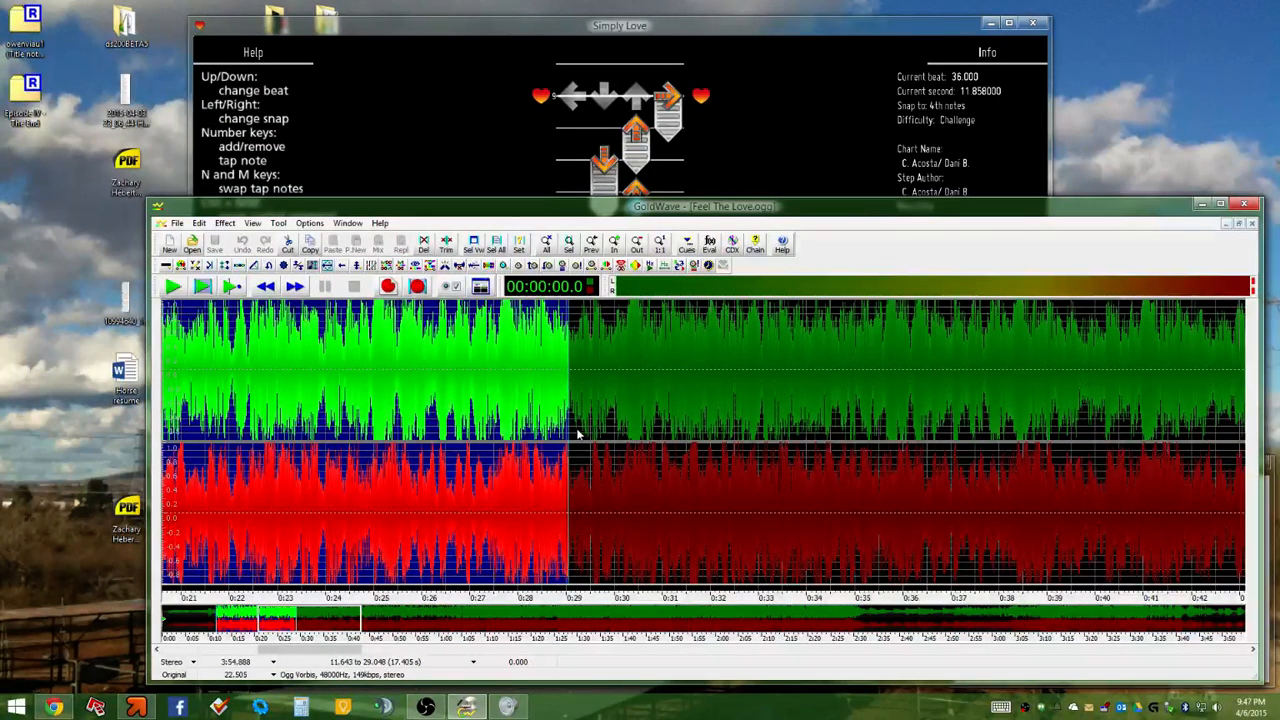
{"action": "scroll", "coordinate": [530, 426], "scroll_direction": "up", "scroll_amount": 5}
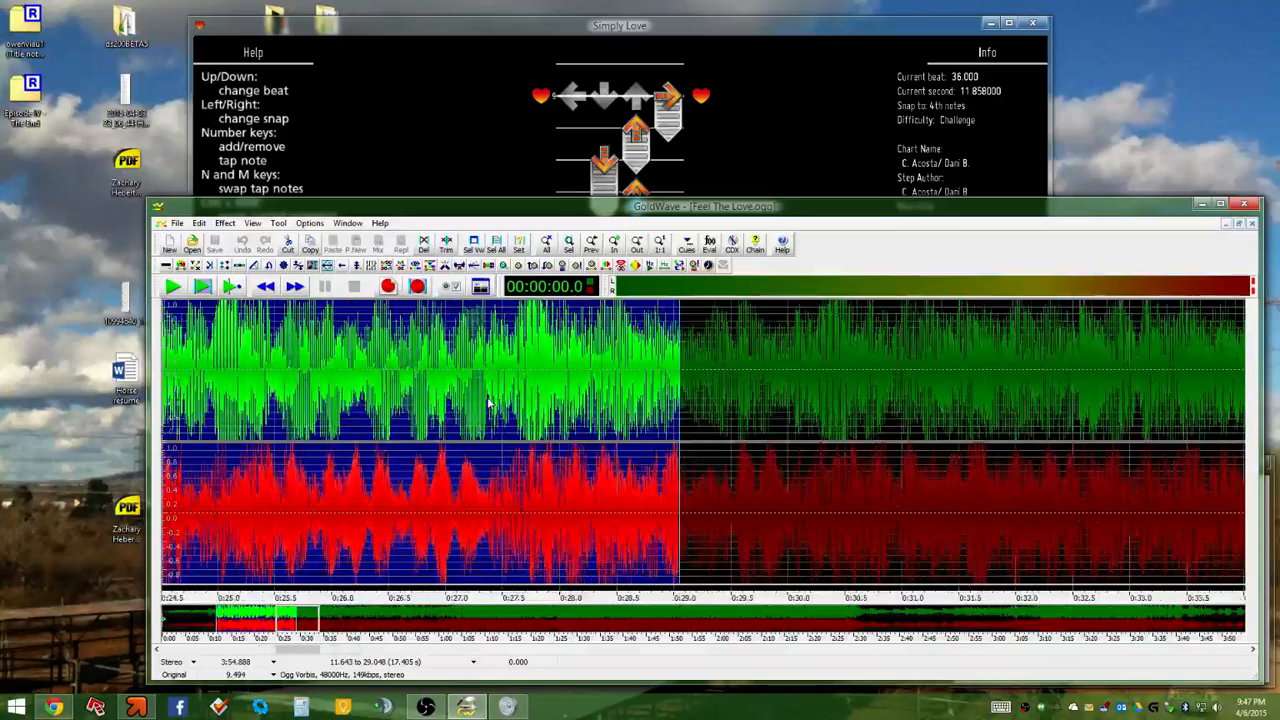
{"action": "scroll", "coordinate": [510, 410], "scroll_direction": "down", "scroll_amount": 4}
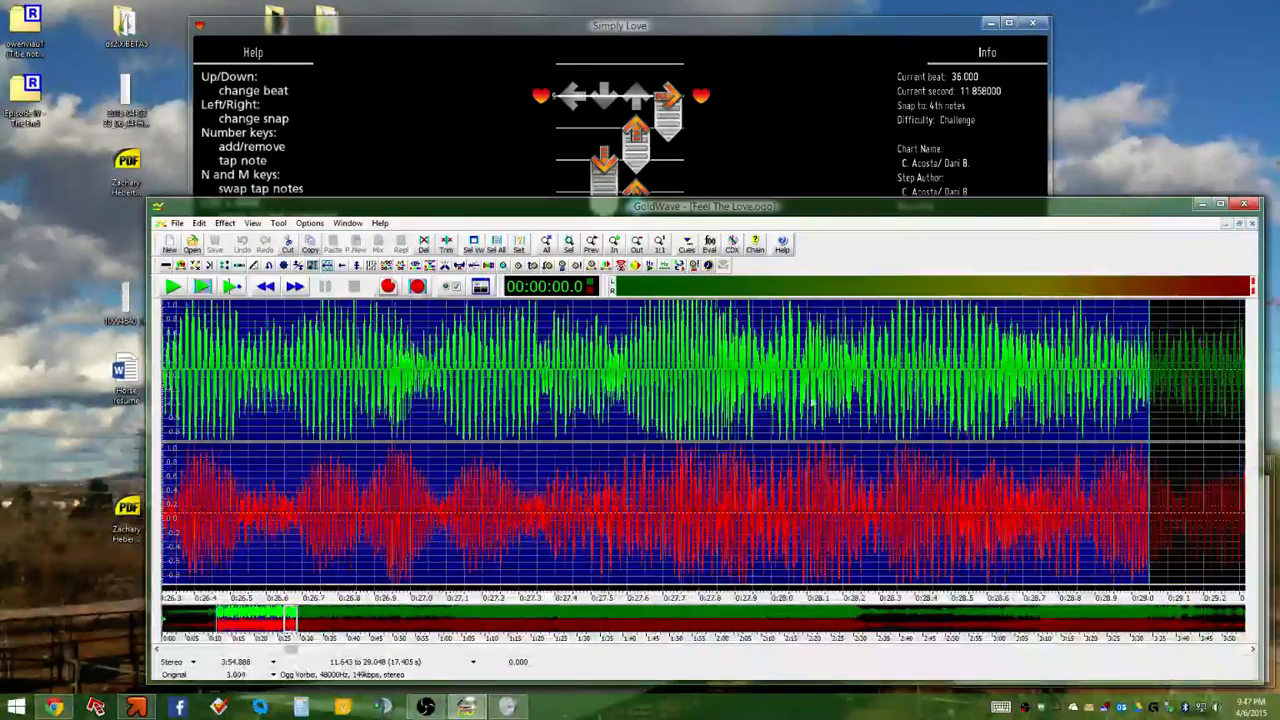
{"action": "scroll", "coordinate": [812, 405], "scroll_direction": "down", "scroll_amount": 2}
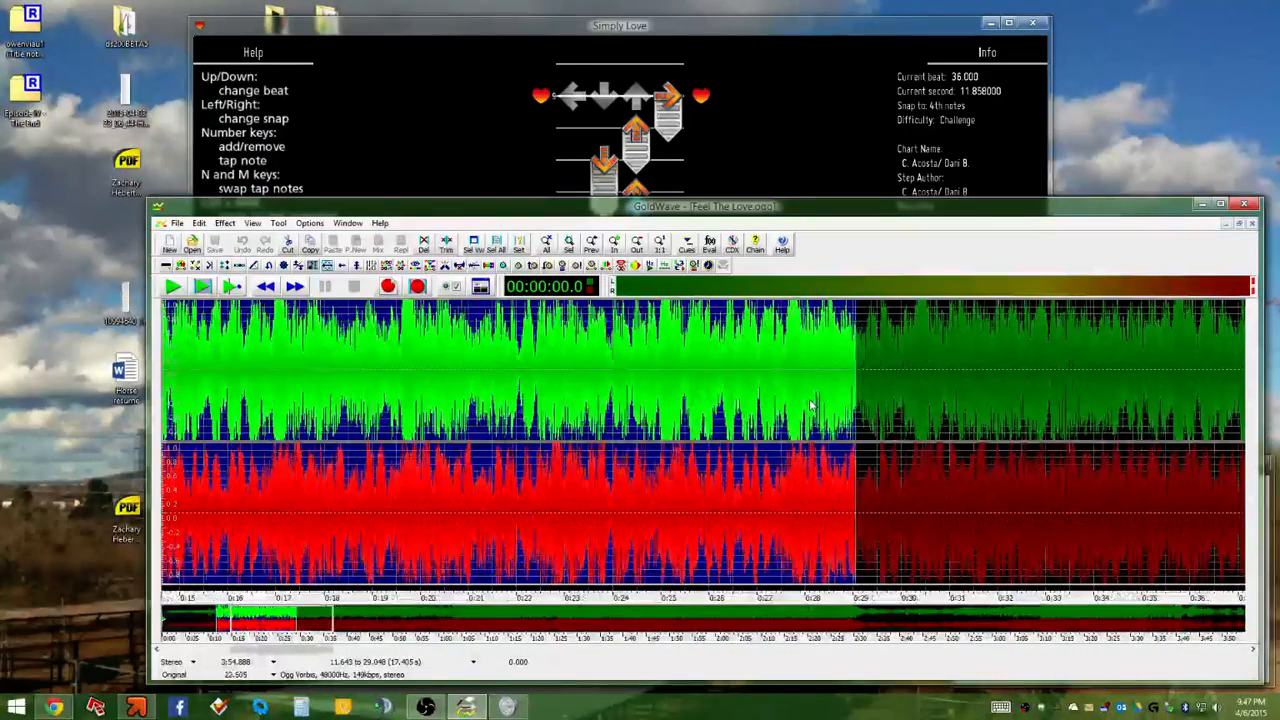
{"action": "scroll", "coordinate": [812, 405], "scroll_direction": "up", "scroll_amount": 3}
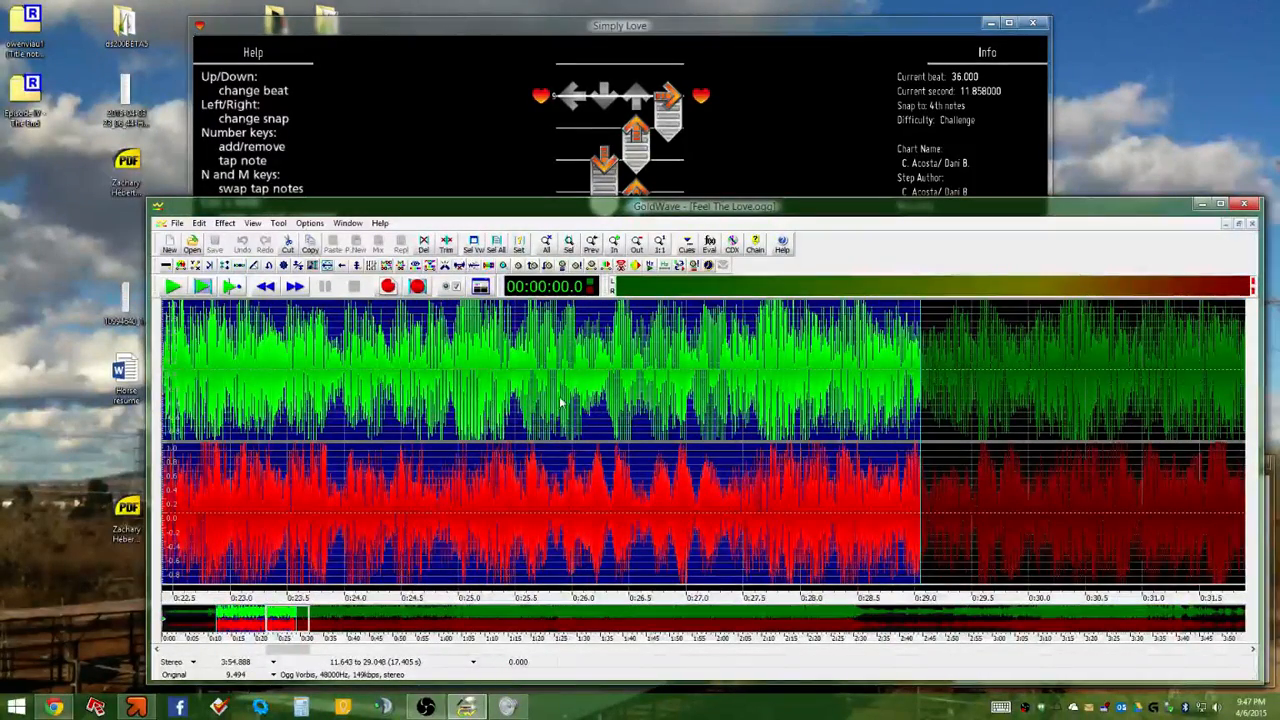
{"action": "scroll", "coordinate": [562, 402], "scroll_direction": "down", "scroll_amount": 1}
{"action": "scroll", "coordinate": [368, 361], "scroll_direction": "down", "scroll_amount": 1}
{"action": "scroll", "coordinate": [368, 361], "scroll_direction": "up", "scroll_amount": 3}
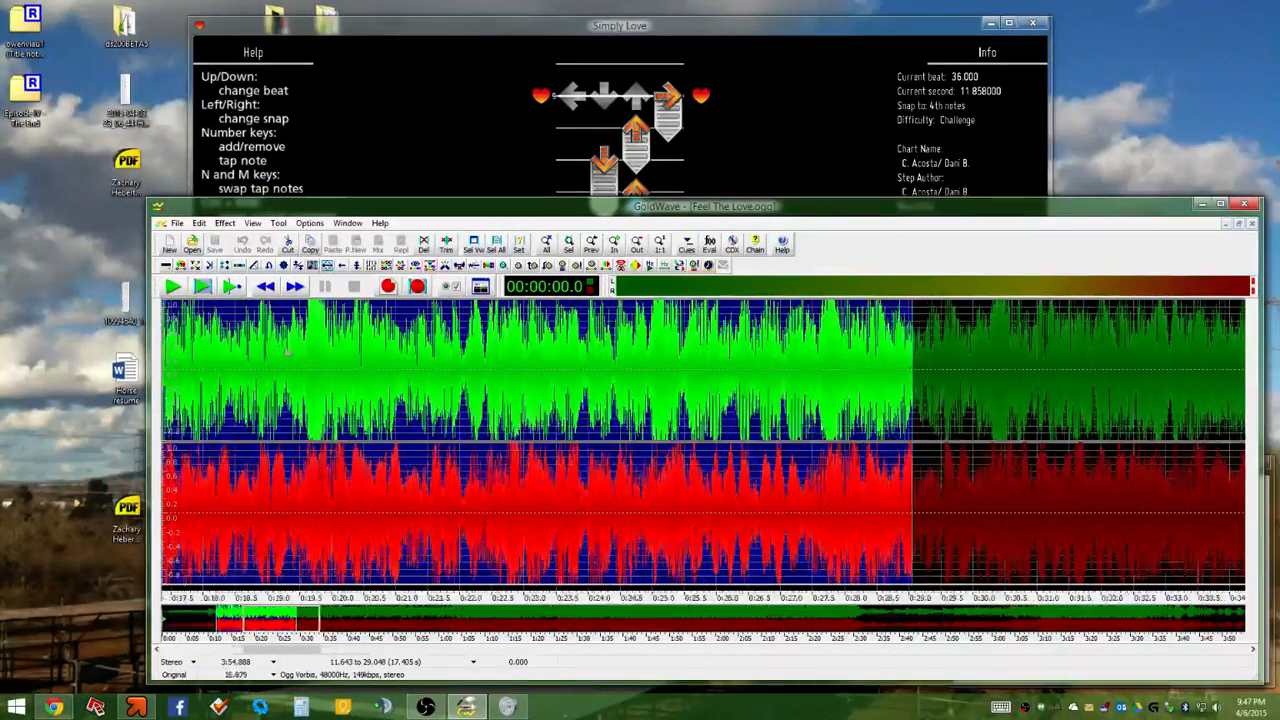
{"action": "scroll", "coordinate": [295, 352], "scroll_direction": "down", "scroll_amount": 2}
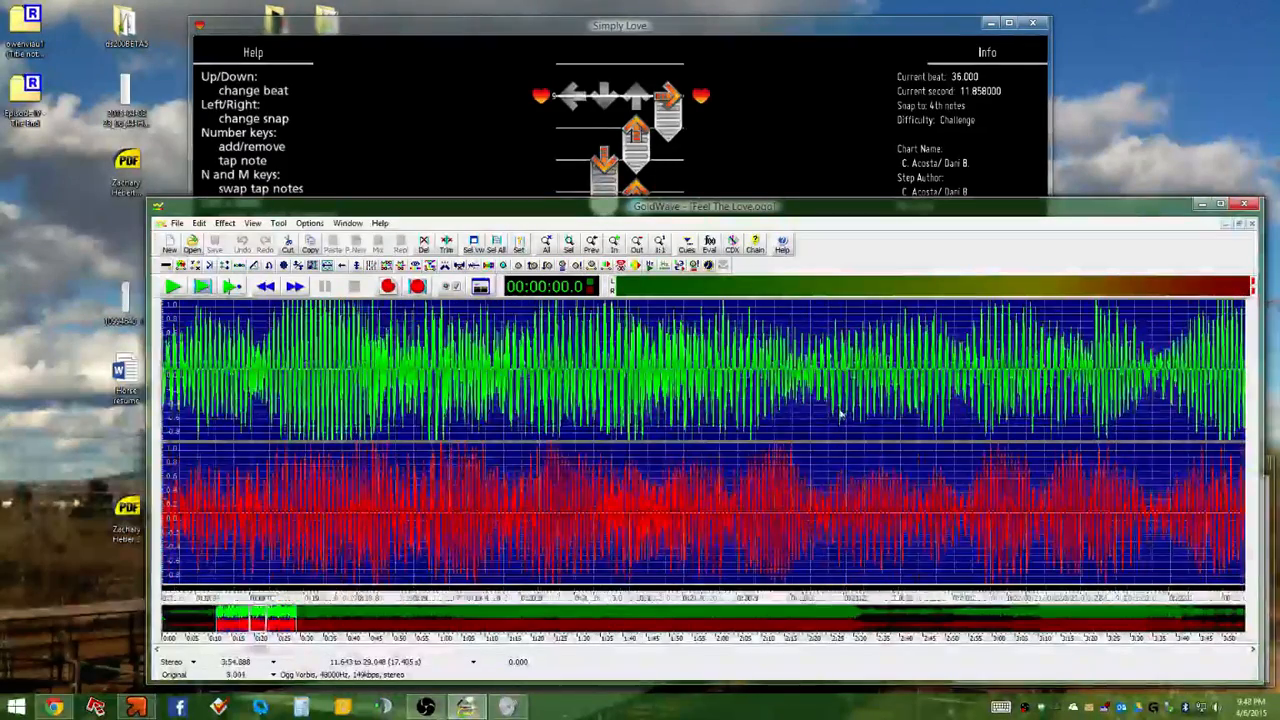
{"action": "scroll", "coordinate": [848, 415], "scroll_direction": "down", "scroll_amount": 1}
{"action": "scroll", "coordinate": [1063, 377], "scroll_direction": "down", "scroll_amount": 3}
{"action": "scroll", "coordinate": [1063, 377], "scroll_direction": "down", "scroll_amount": 1}
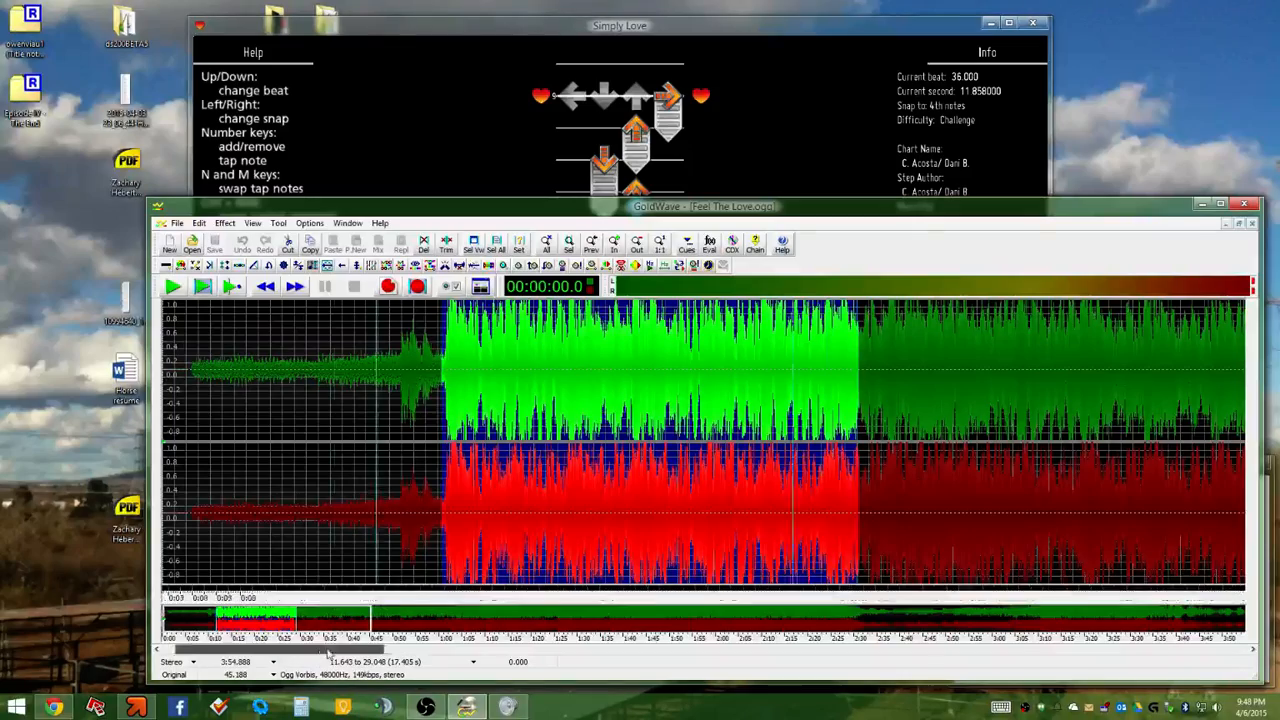
{"action": "left_click_drag", "start_coordinate": [310, 650], "coordinate": [367, 648]}
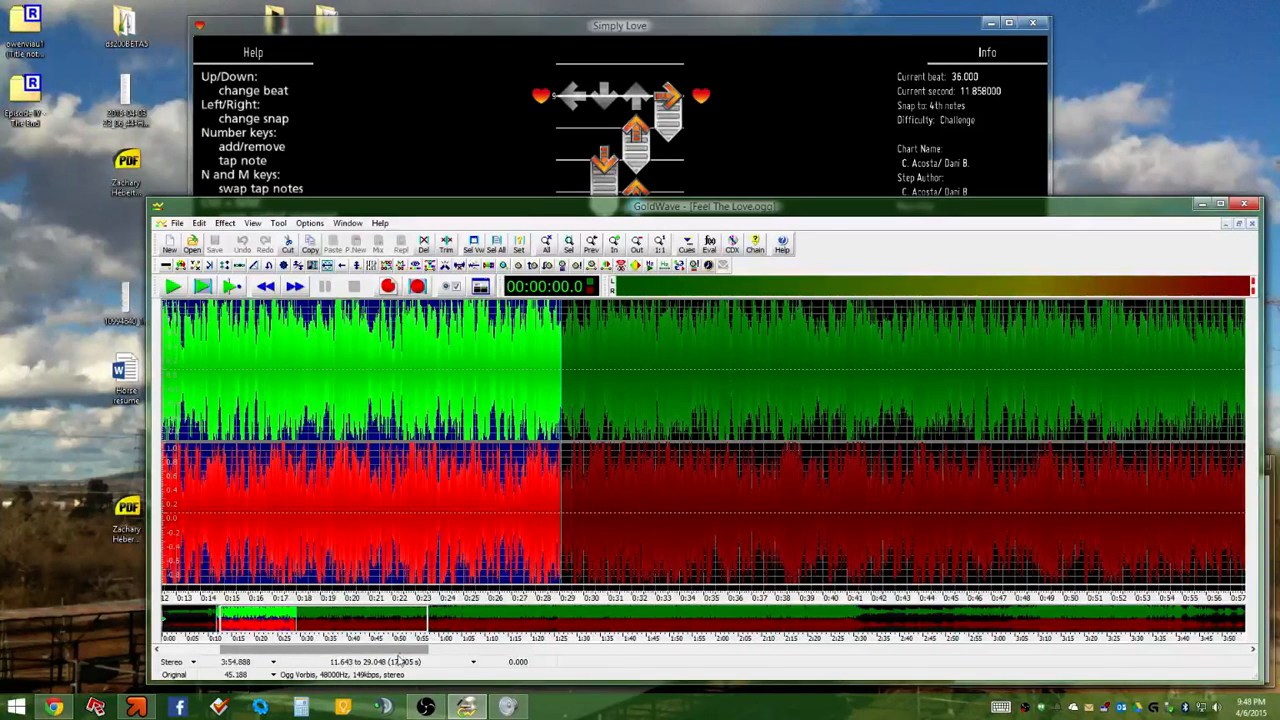
Move the selection start to 28.860 s so that only the short section up to 29.048 s is selected
{"action": "left_click", "coordinate": [402, 661]}
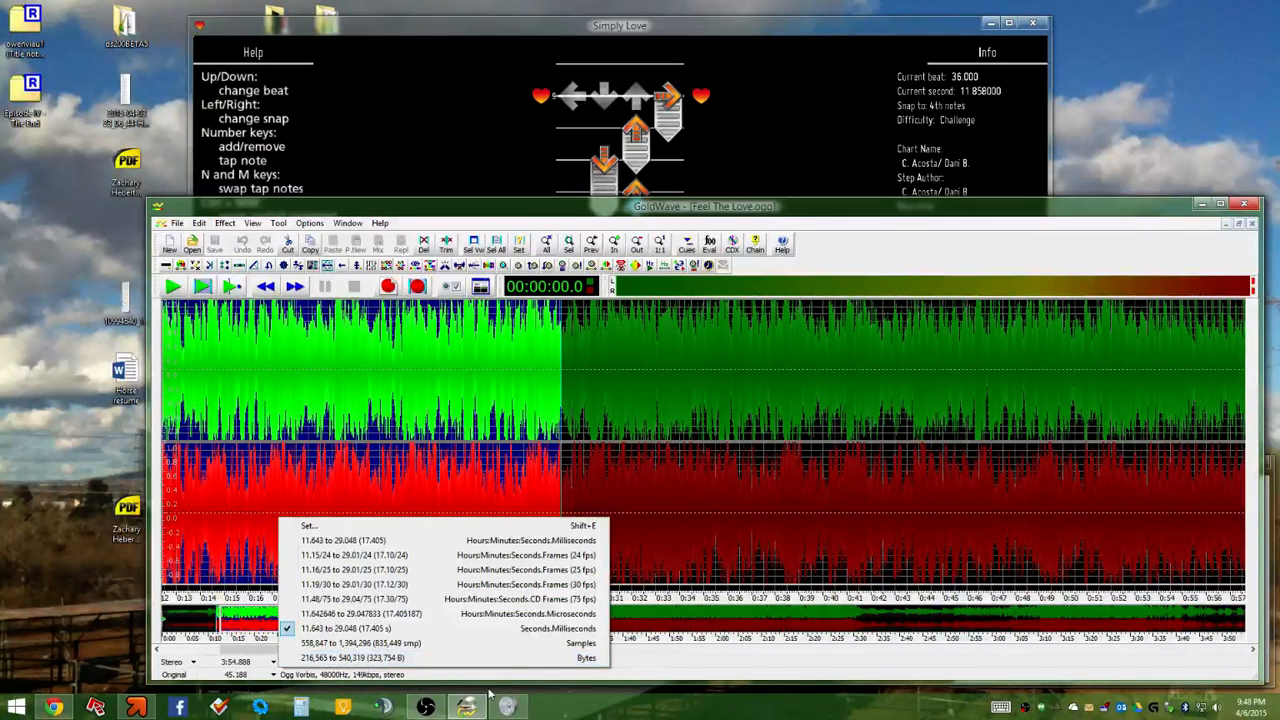
{"action": "left_click", "coordinate": [613, 550]}
{"action": "left_click", "coordinate": [557, 474]}
{"action": "scroll", "coordinate": [567, 474], "scroll_direction": "up", "scroll_amount": 5}
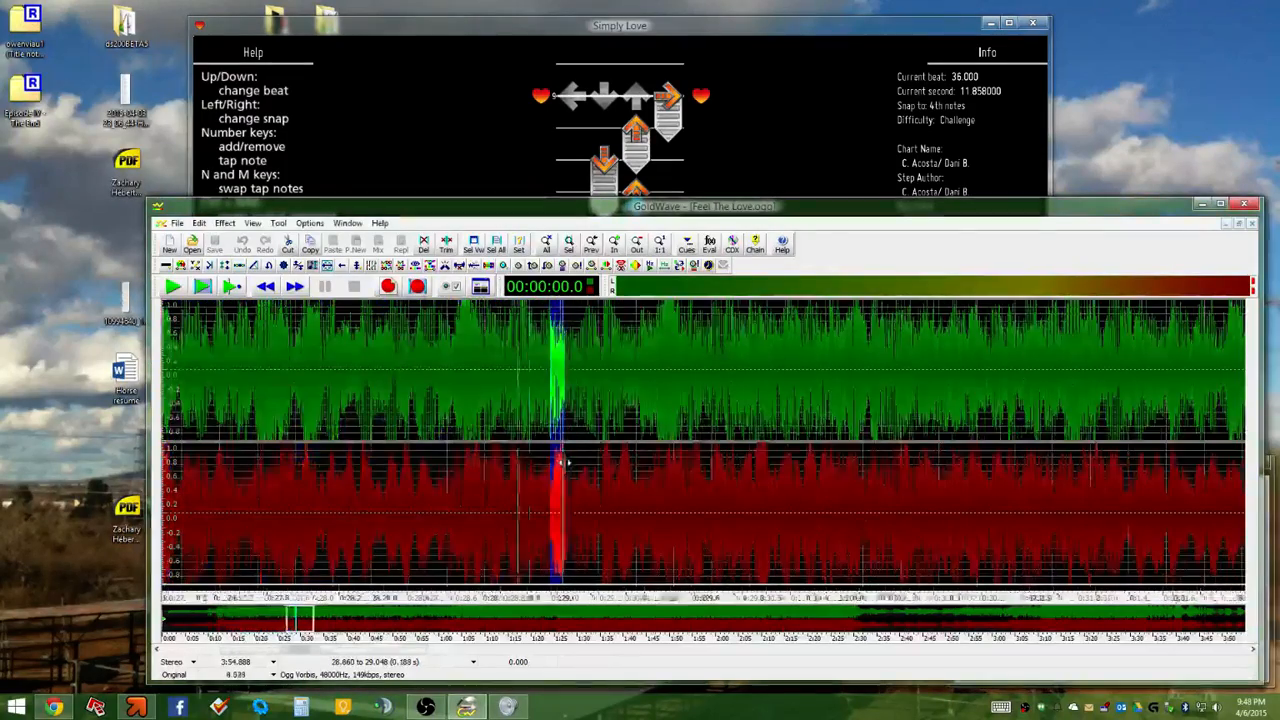
{"action": "scroll", "coordinate": [716, 356], "scroll_direction": "up", "scroll_amount": 3}
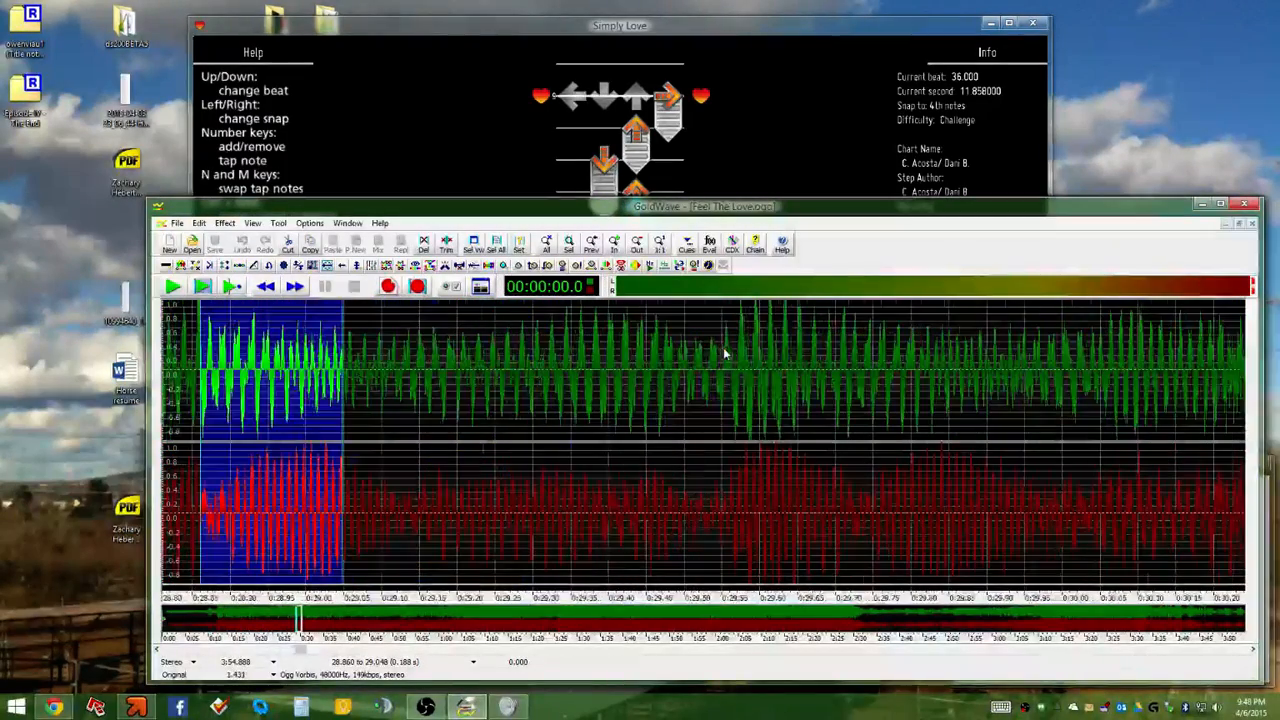
Examine the waveform between about 14.5 and 32.5 s for a clear beat onset
{"action": "scroll", "coordinate": [752, 388], "scroll_direction": "down", "scroll_amount": 3}
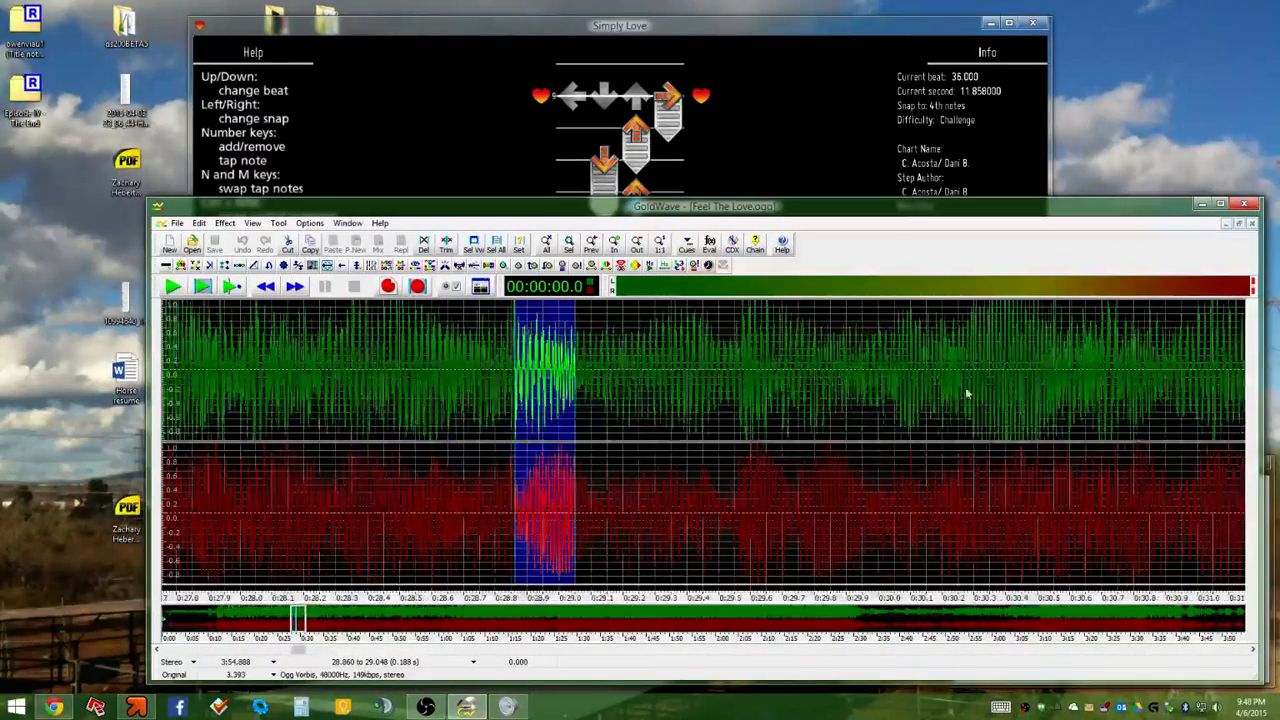
{"action": "scroll", "coordinate": [970, 390], "scroll_direction": "down", "scroll_amount": 5}
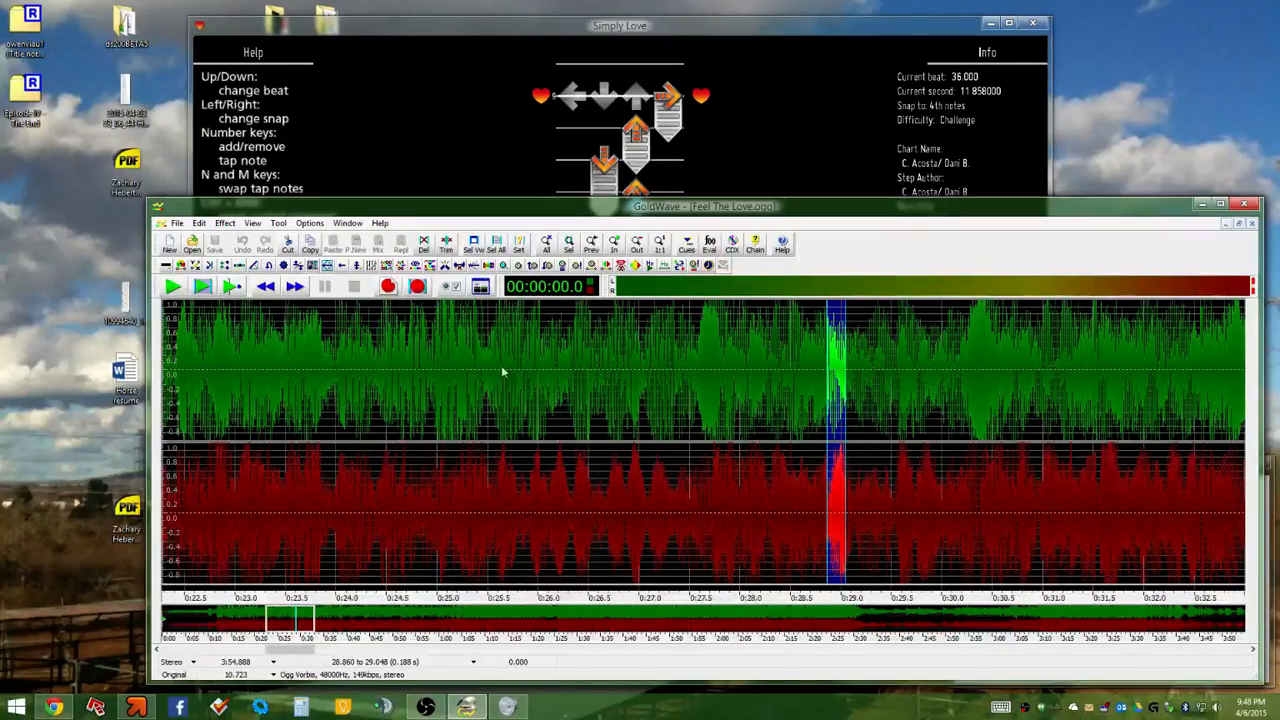
{"action": "scroll", "coordinate": [394, 366], "scroll_direction": "up", "scroll_amount": 5}
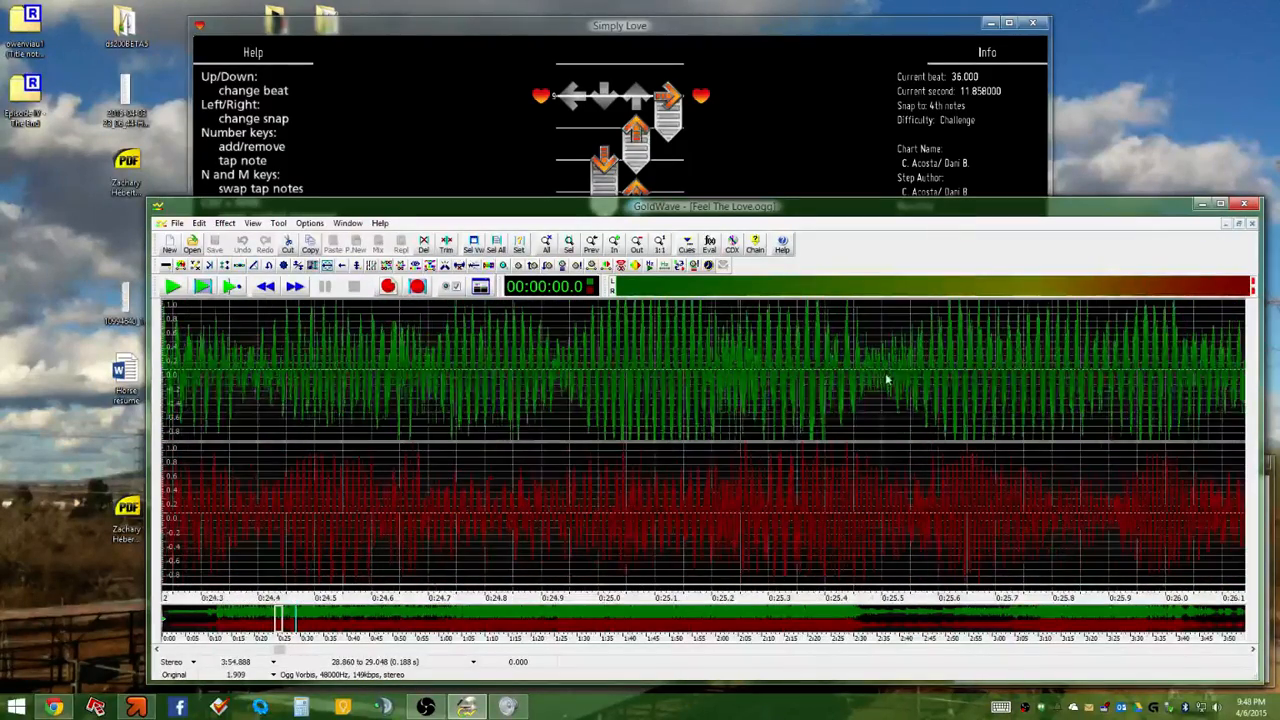
{"action": "scroll", "coordinate": [890, 378], "scroll_direction": "down", "scroll_amount": 3}
{"action": "scroll", "coordinate": [1020, 355], "scroll_direction": "up", "scroll_amount": 5}
{"action": "scroll", "coordinate": [1020, 355], "scroll_direction": "down", "scroll_amount": 3}
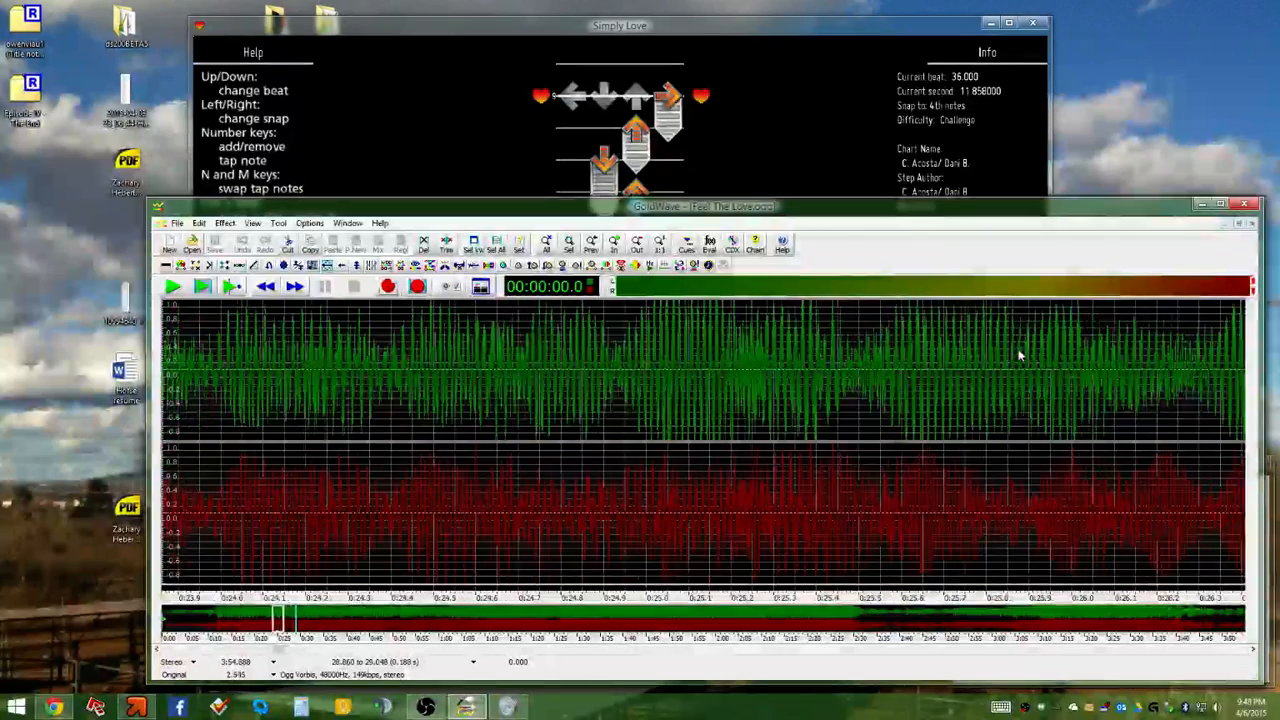
{"action": "scroll", "coordinate": [1020, 355], "scroll_direction": "down", "scroll_amount": 5}
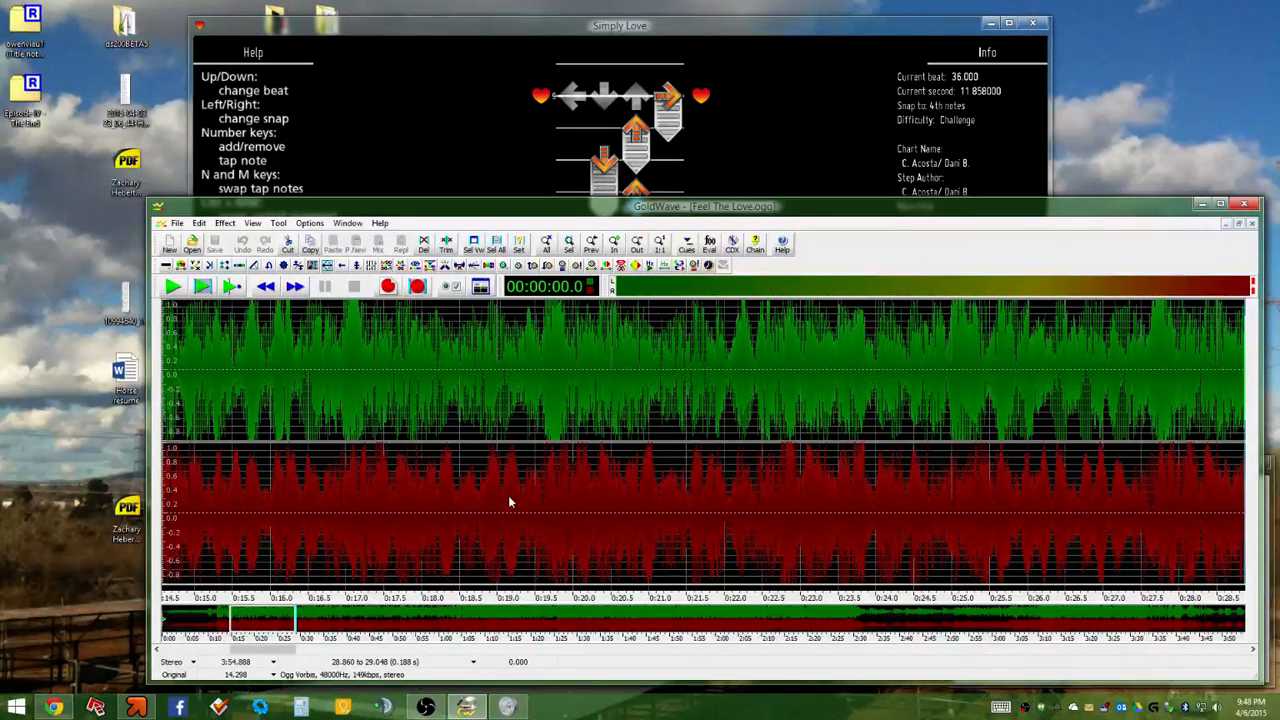
{"action": "scroll", "coordinate": [508, 495], "scroll_direction": "up", "scroll_amount": 4}
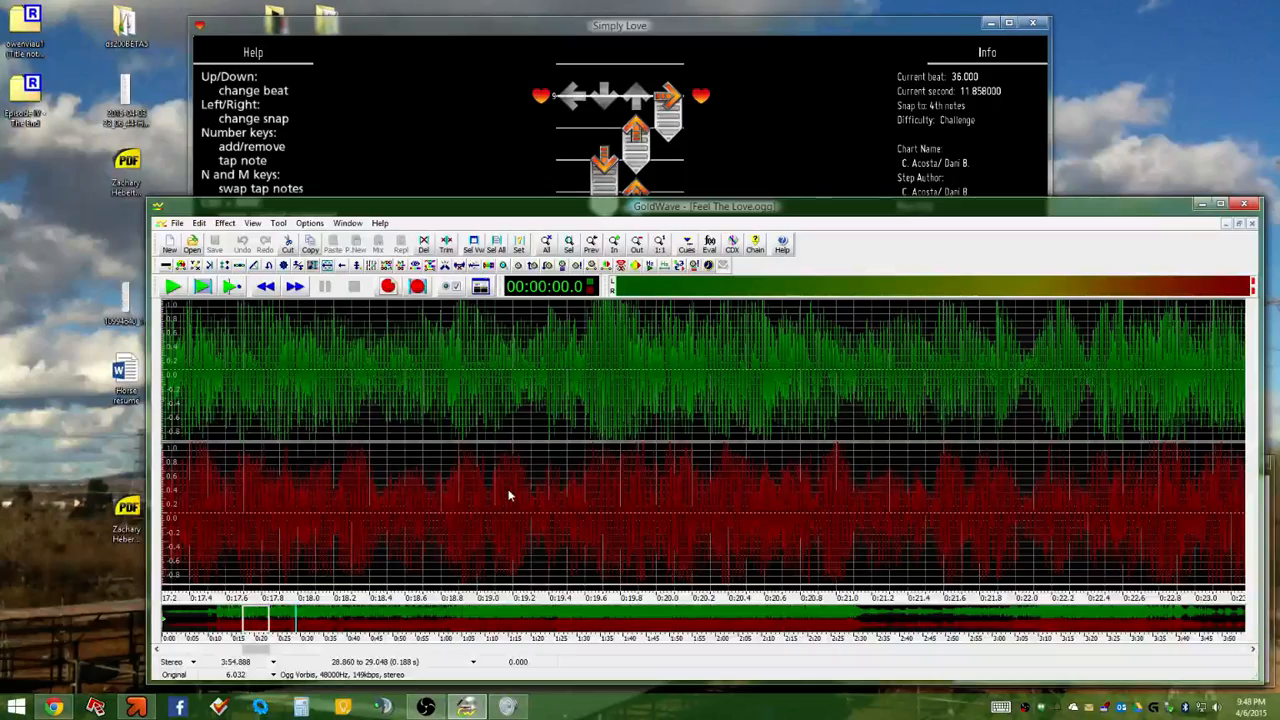
Select the section from 21.892 to 21.909 s at the rise of the tall peak in the upper channel
{"action": "scroll", "coordinate": [983, 423], "scroll_direction": "up", "scroll_amount": 8}
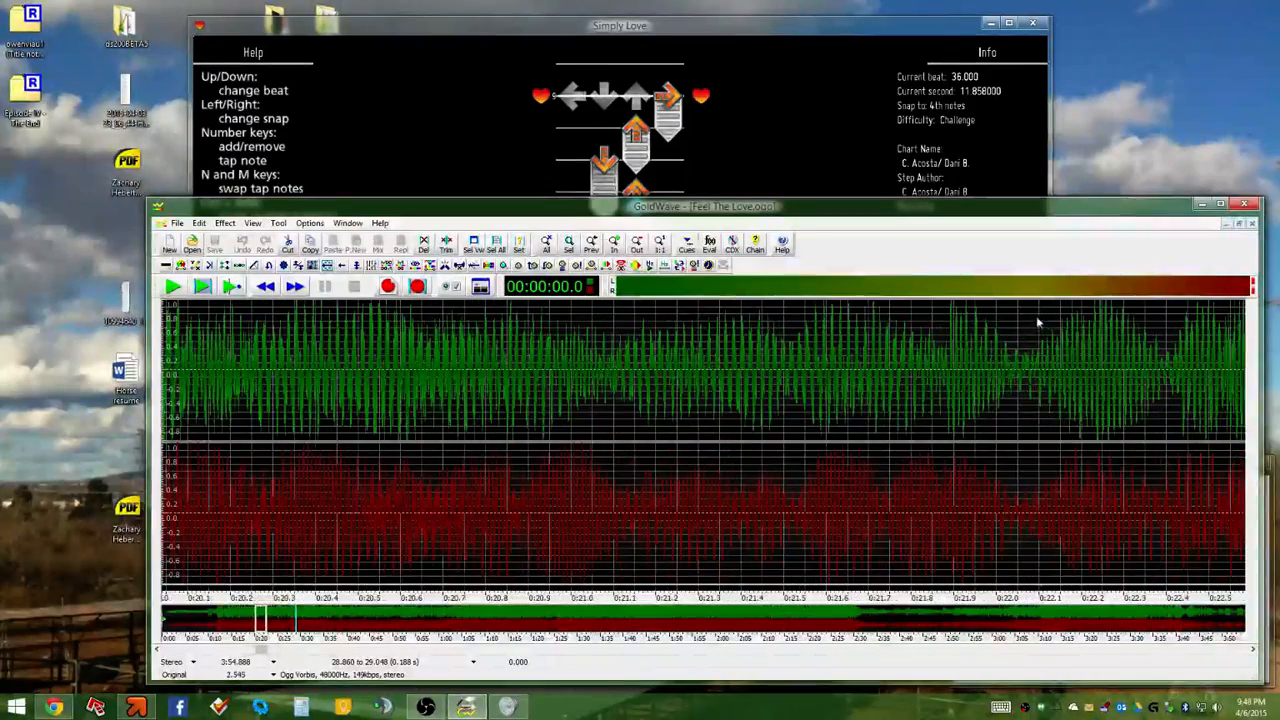
{"action": "scroll", "coordinate": [806, 349], "scroll_direction": "up", "scroll_amount": 6}
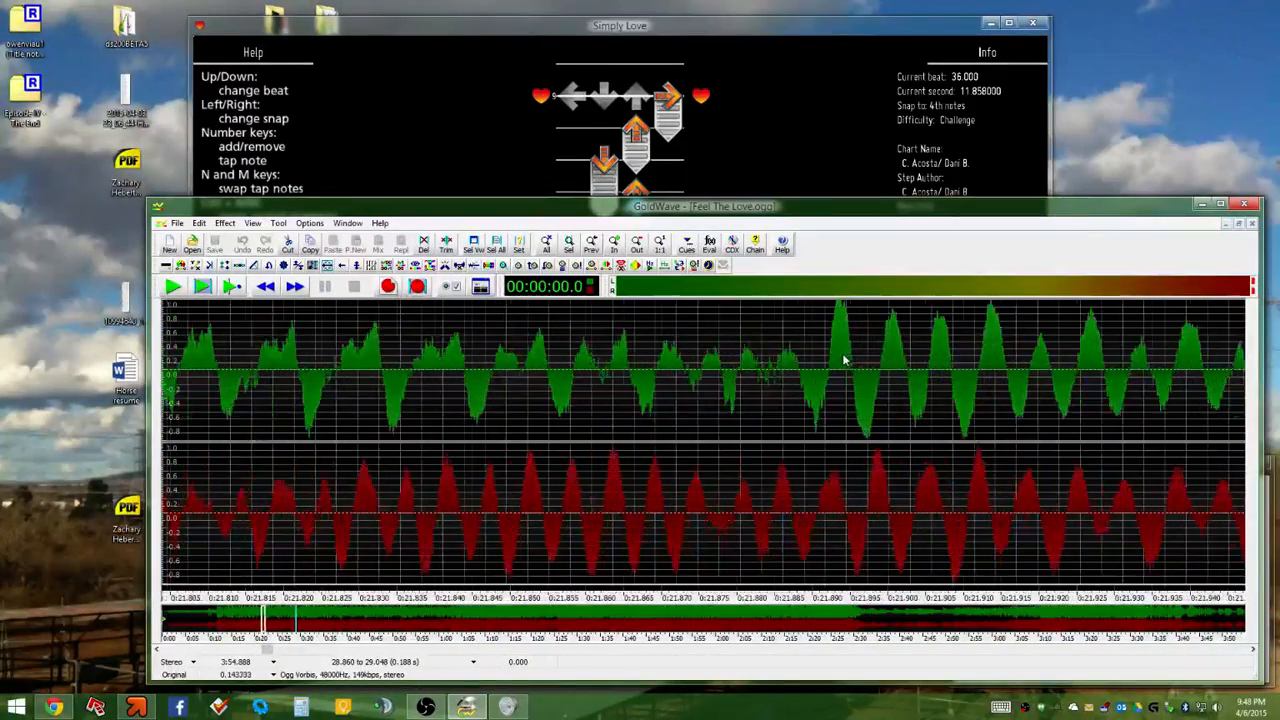
{"action": "left_click_drag", "start_coordinate": [838, 342], "coordinate": [1005, 345]}
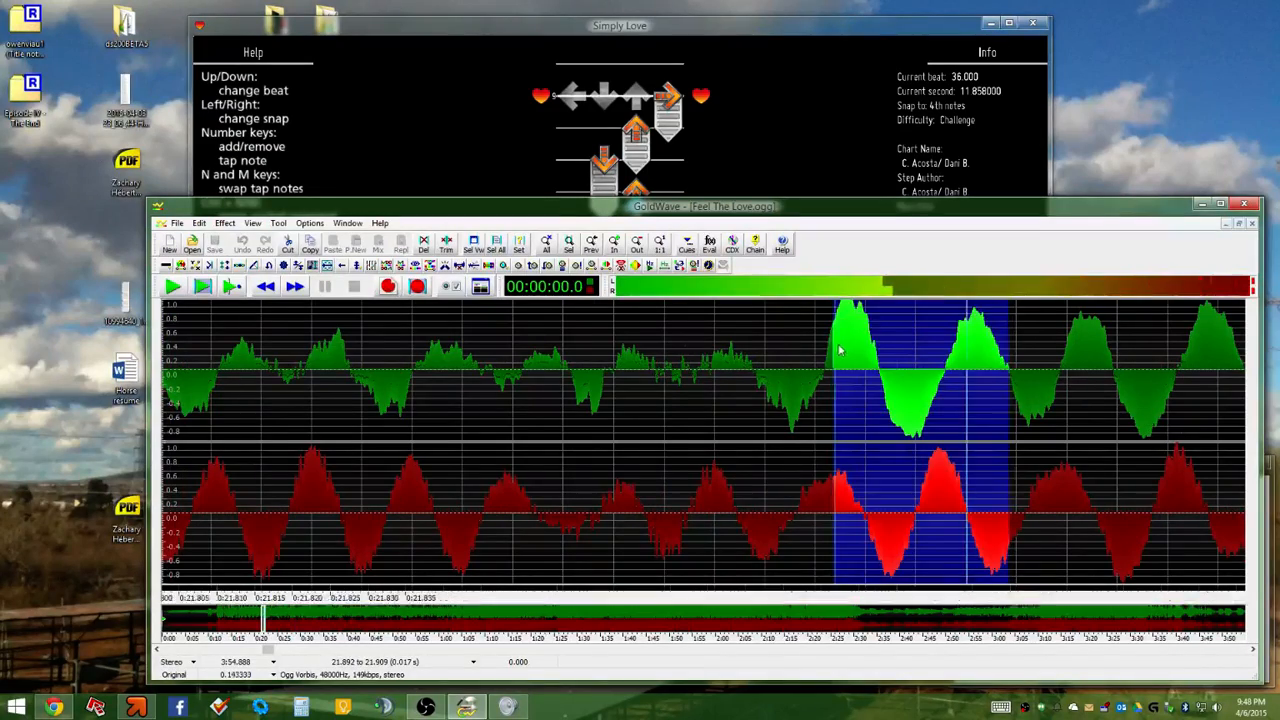
{"action": "scroll", "coordinate": [835, 347], "scroll_direction": "down", "scroll_amount": 4}
{"action": "scroll", "coordinate": [840, 355], "scroll_direction": "down", "scroll_amount": 2}
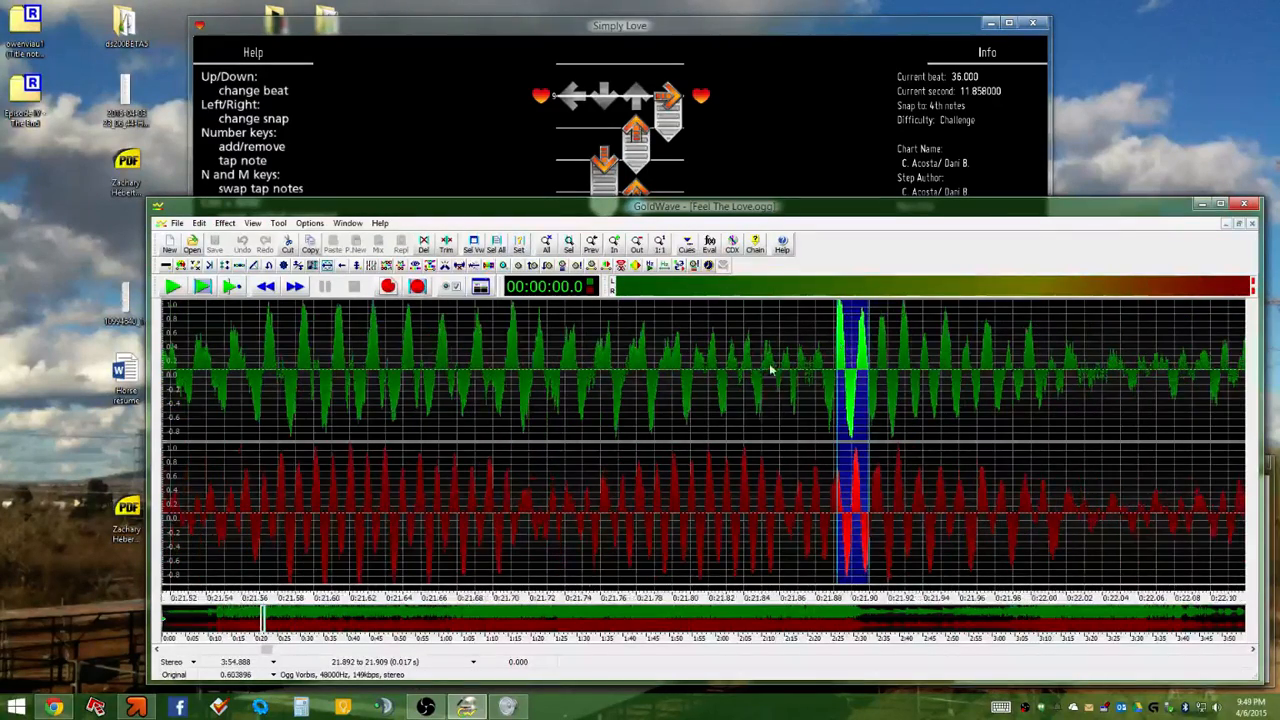
Select the section from 21.848 to 22.131 s around the tall peak and play it back to check for the beat
{"action": "left_click_drag", "start_coordinate": [758, 368], "coordinate": [1213, 453]}
{"action": "scroll", "coordinate": [1094, 529], "scroll_direction": "down", "scroll_amount": 1}
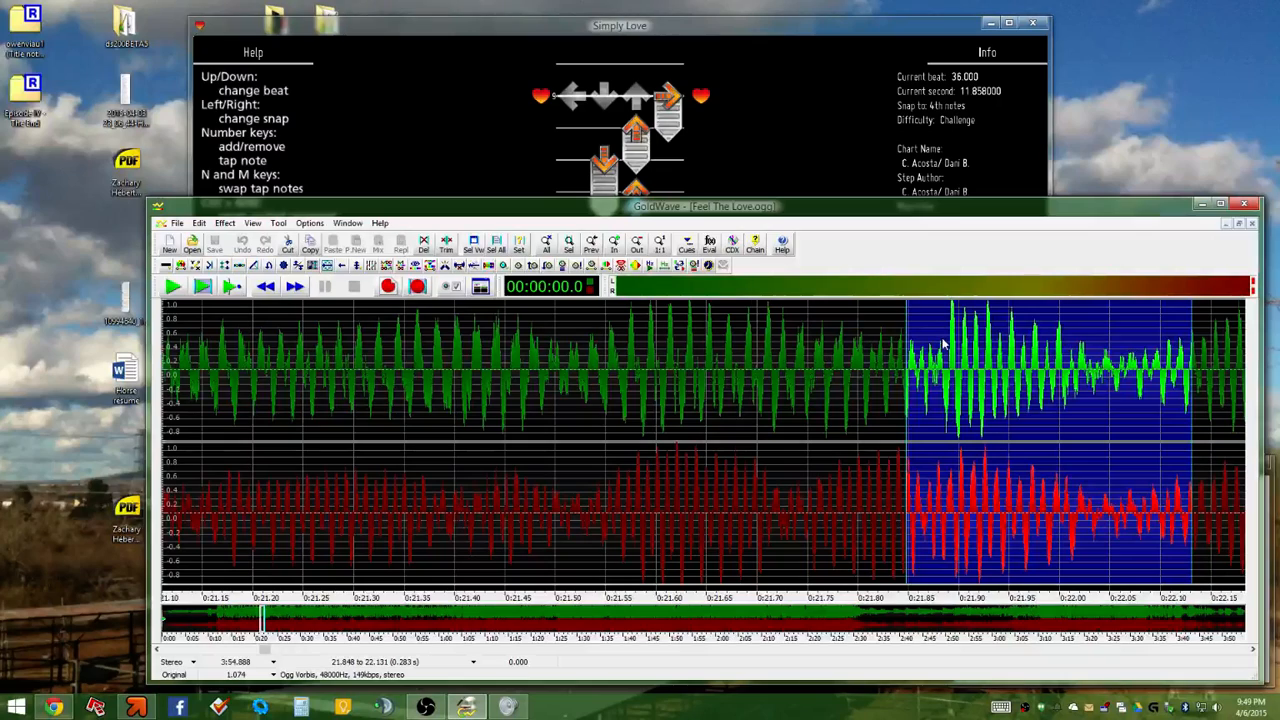
{"action": "left_click", "coordinate": [1252, 651]}
{"action": "scroll", "coordinate": [975, 504], "scroll_direction": "down", "scroll_amount": 2}
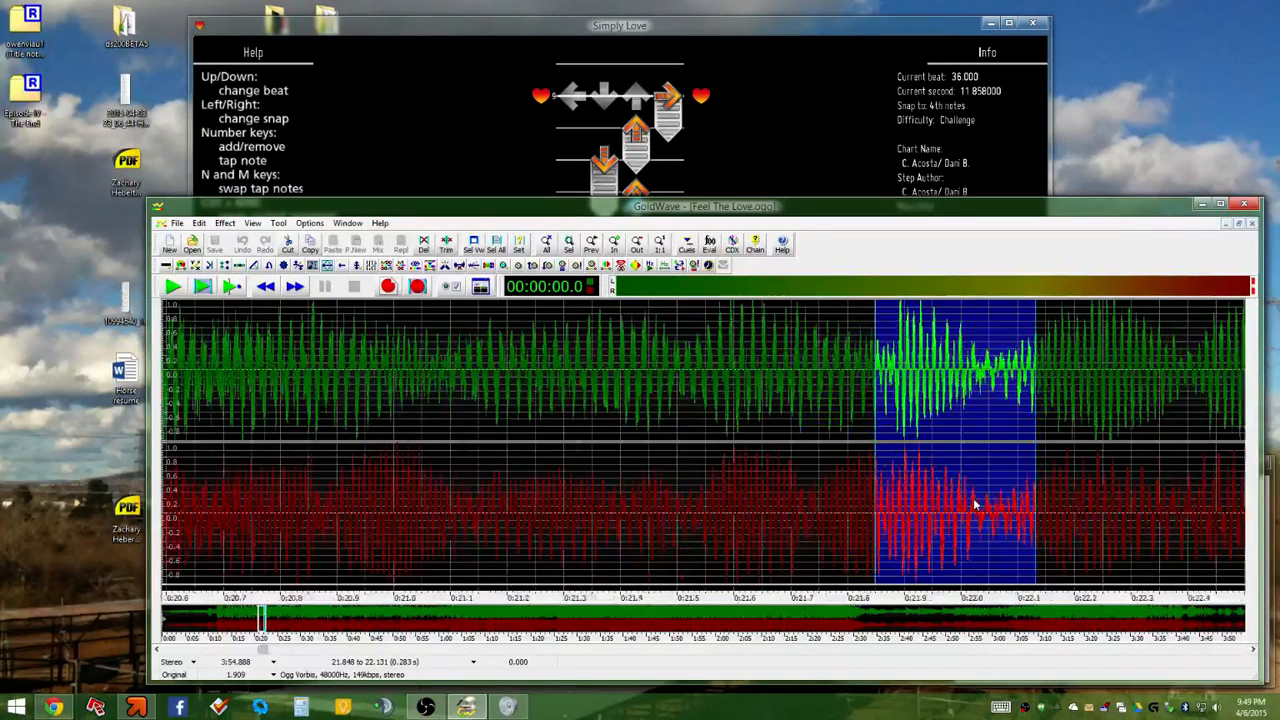
{"action": "scroll", "coordinate": [973, 498], "scroll_direction": "down", "scroll_amount": 1}
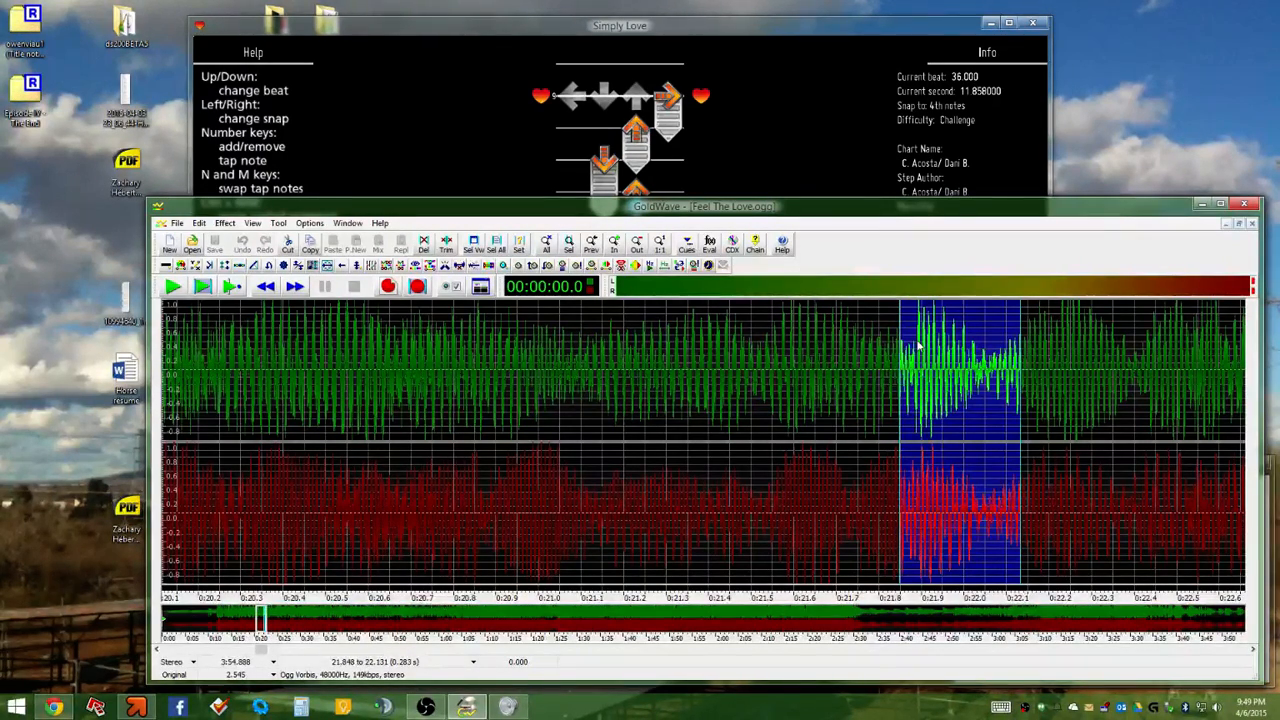
{"action": "scroll", "coordinate": [918, 345], "scroll_direction": "up", "scroll_amount": 1}
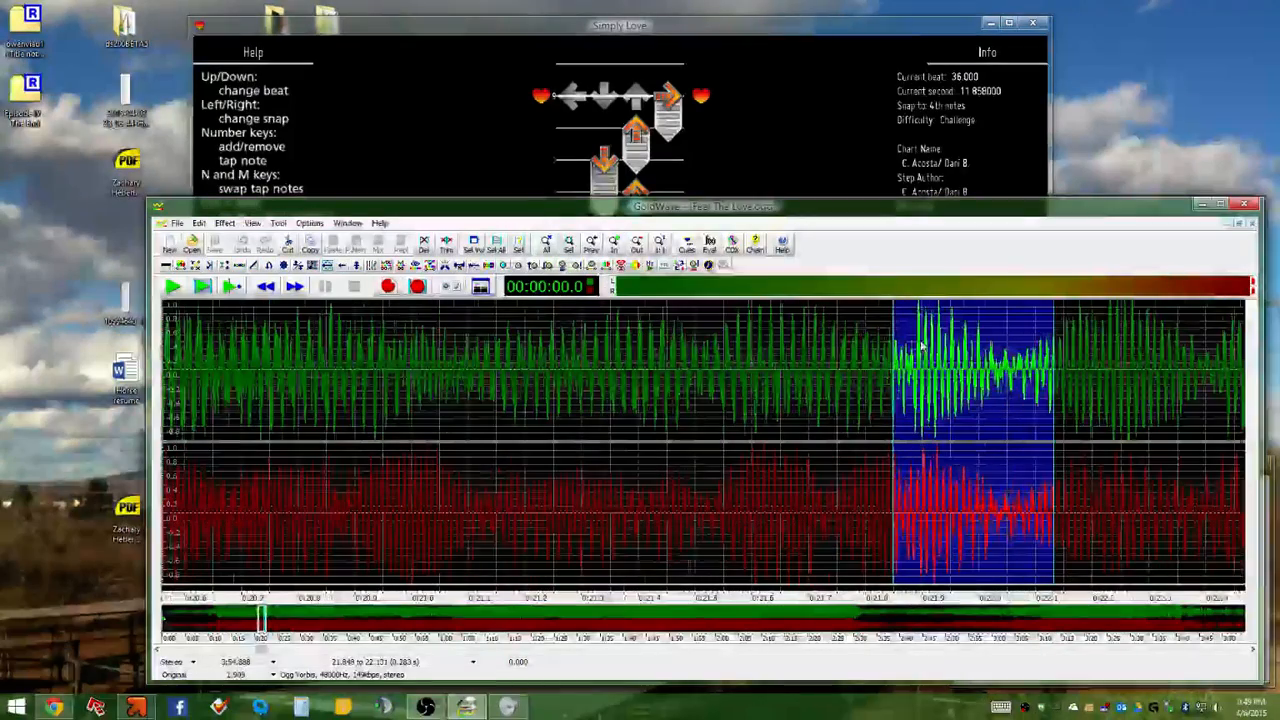
{"action": "left_click", "coordinate": [204, 288]}
{"action": "left_click", "coordinate": [204, 291]}
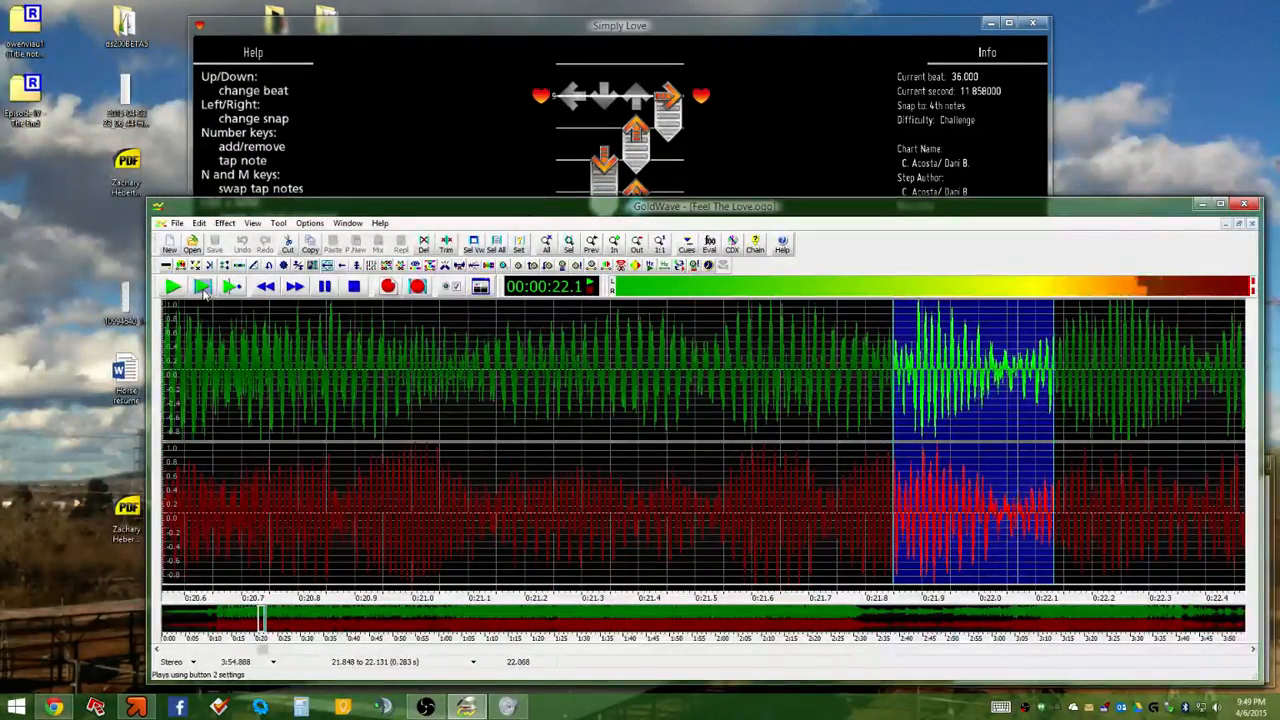
{"action": "scroll", "coordinate": [883, 454], "scroll_direction": "down", "scroll_amount": 2}
{"action": "left_click", "coordinate": [203, 288]}
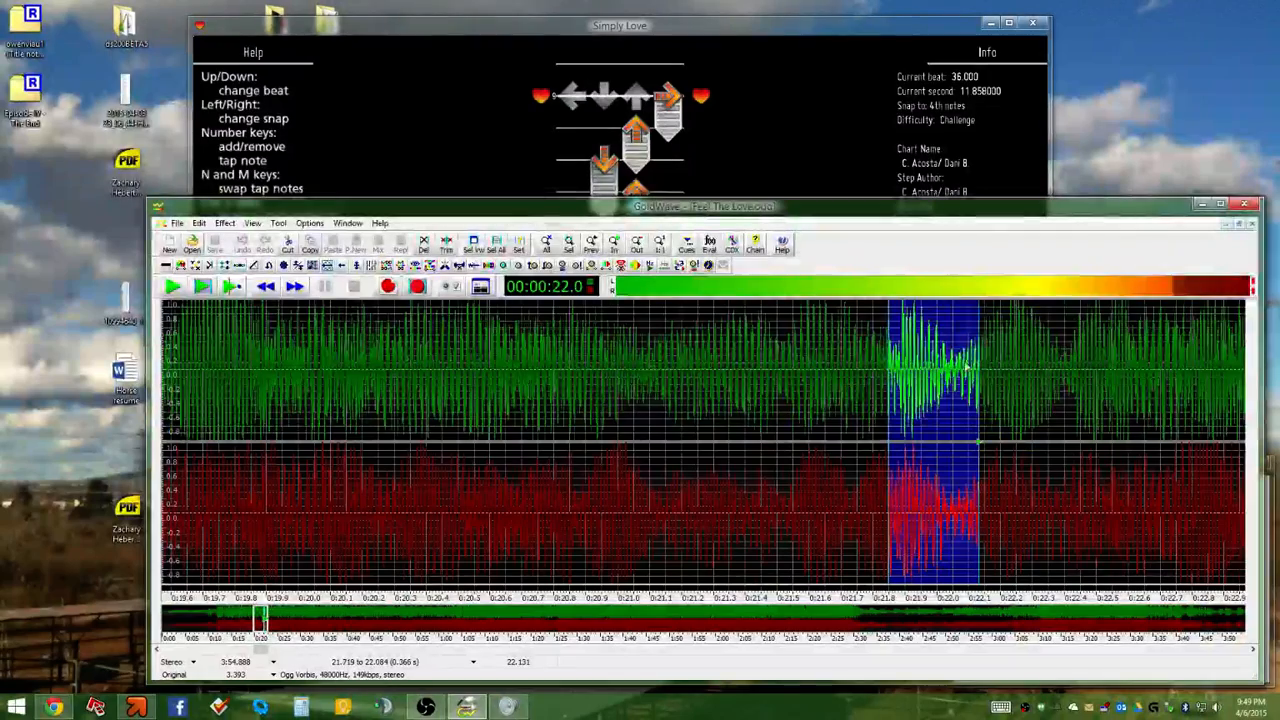
Select the earlier section from 21.719 to 22.089 s and listen to it repeatedly to locate the beat
{"action": "left_click_drag", "start_coordinate": [847, 400], "coordinate": [966, 400]}
{"action": "left_click", "coordinate": [201, 289]}
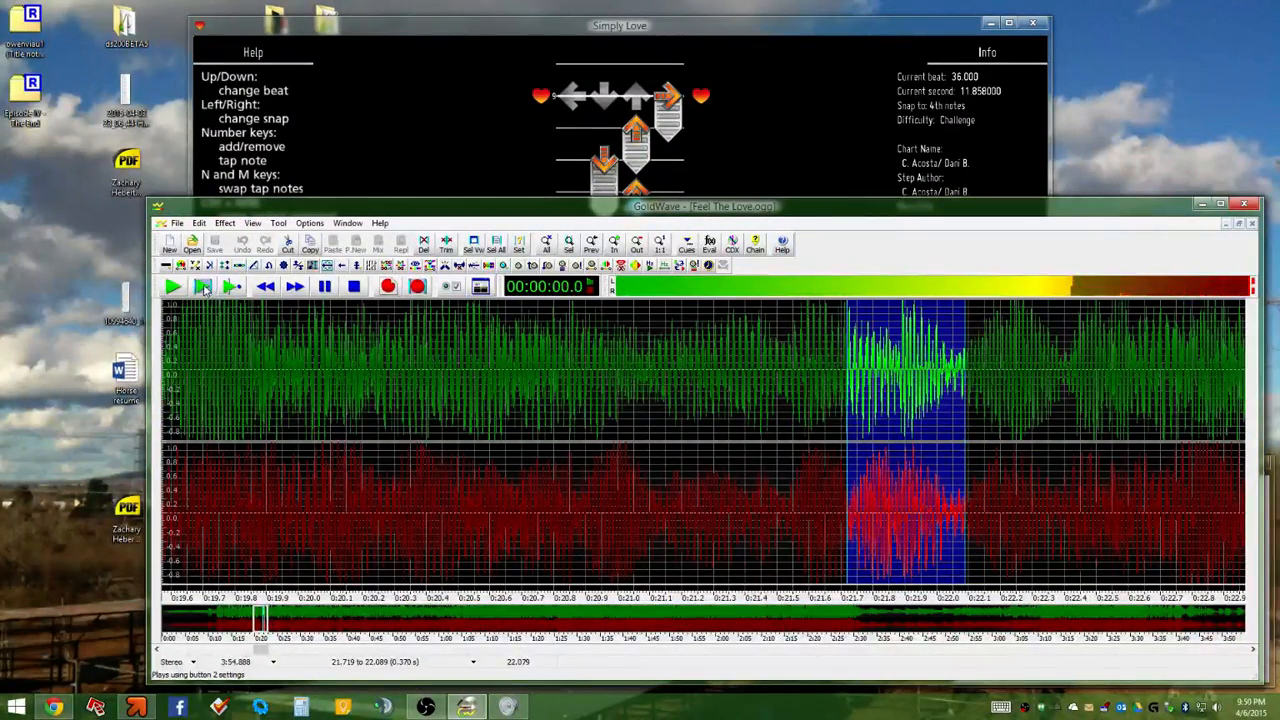
{"action": "left_click", "coordinate": [204, 289]}
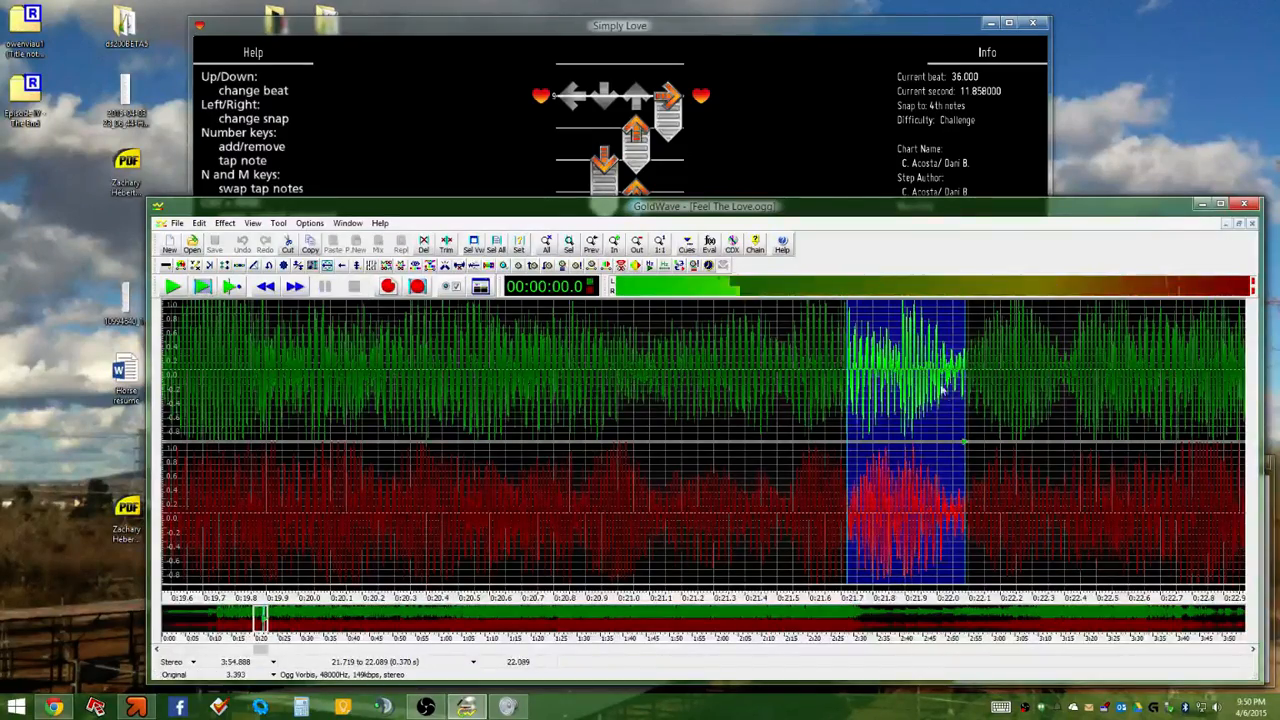
Select the section from 21.855 to 22.163 s and play it back
{"action": "scroll", "coordinate": [846, 379], "scroll_direction": "down", "scroll_amount": 2}
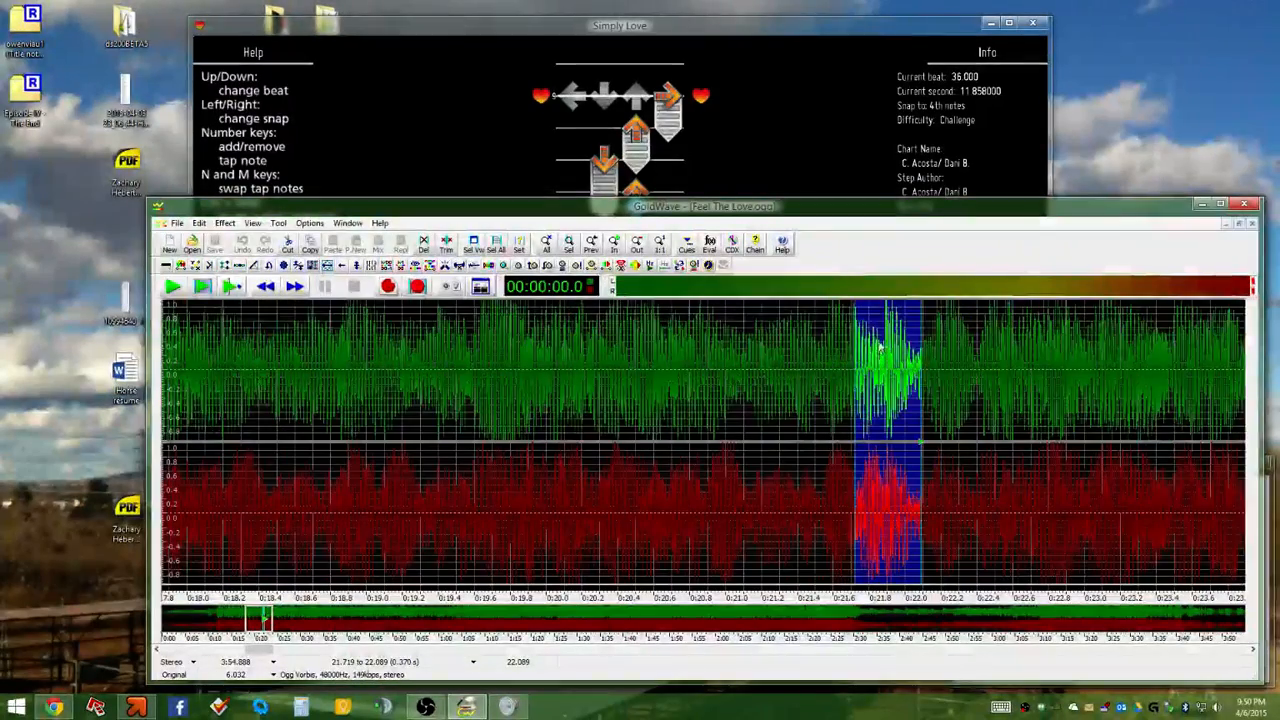
{"action": "left_click_drag", "start_coordinate": [880, 352], "coordinate": [935, 352]}
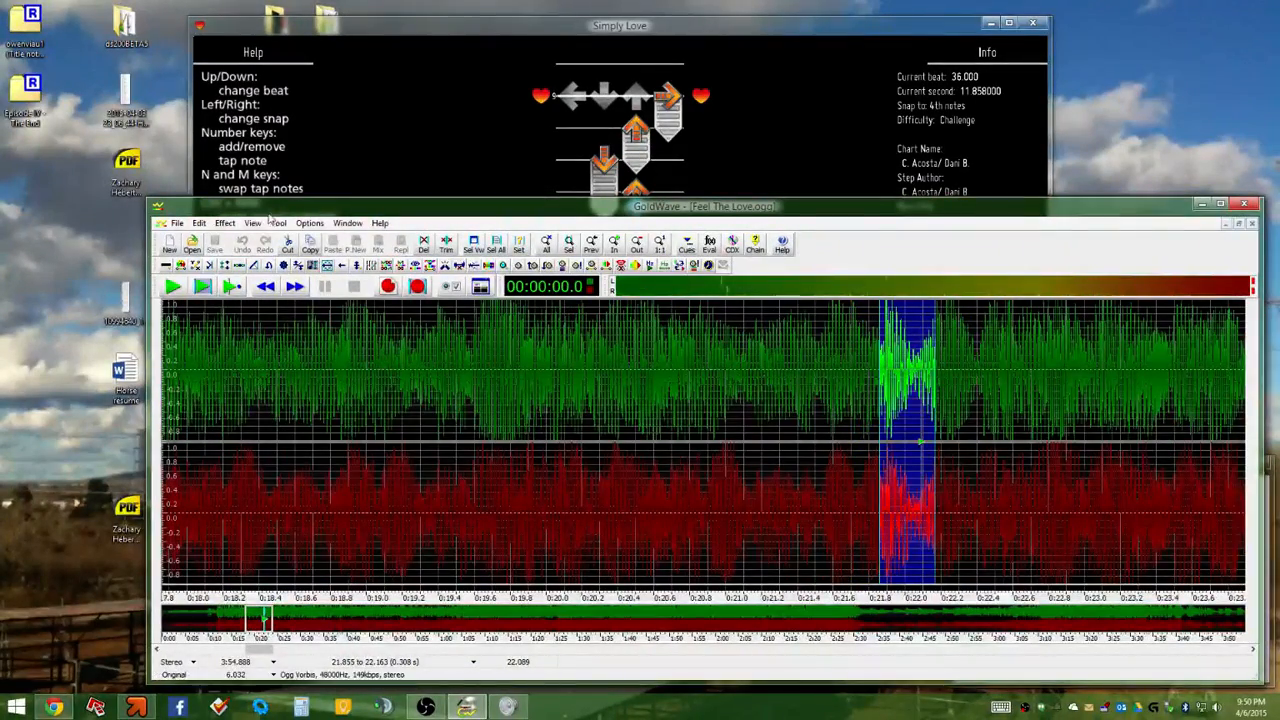
{"action": "left_click", "coordinate": [203, 287]}
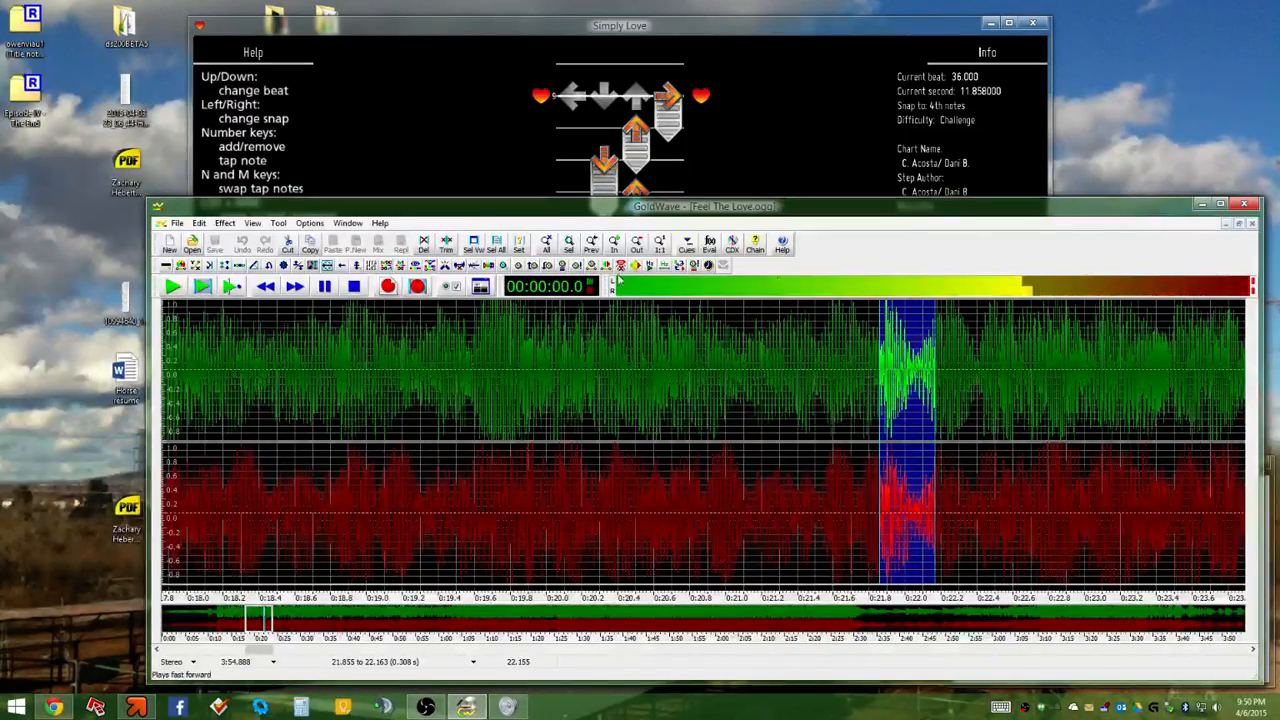
Move the selection start to 21.893 s, on the rise of the first tall peak in the upper channel
{"action": "scroll", "coordinate": [897, 368], "scroll_direction": "up", "scroll_amount": 2}
{"action": "scroll", "coordinate": [897, 368], "scroll_direction": "up", "scroll_amount": 4}
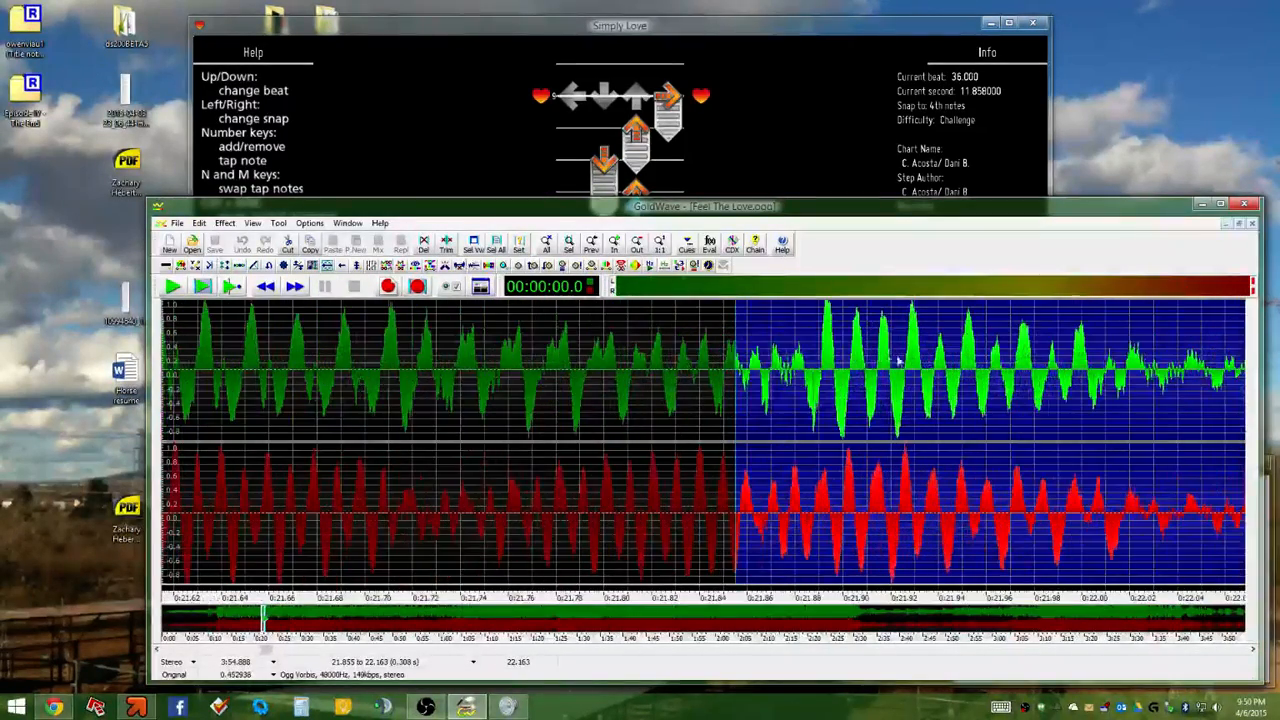
{"action": "left_click", "coordinate": [836, 308]}
{"action": "scroll", "coordinate": [812, 383], "scroll_direction": "up", "scroll_amount": 1}
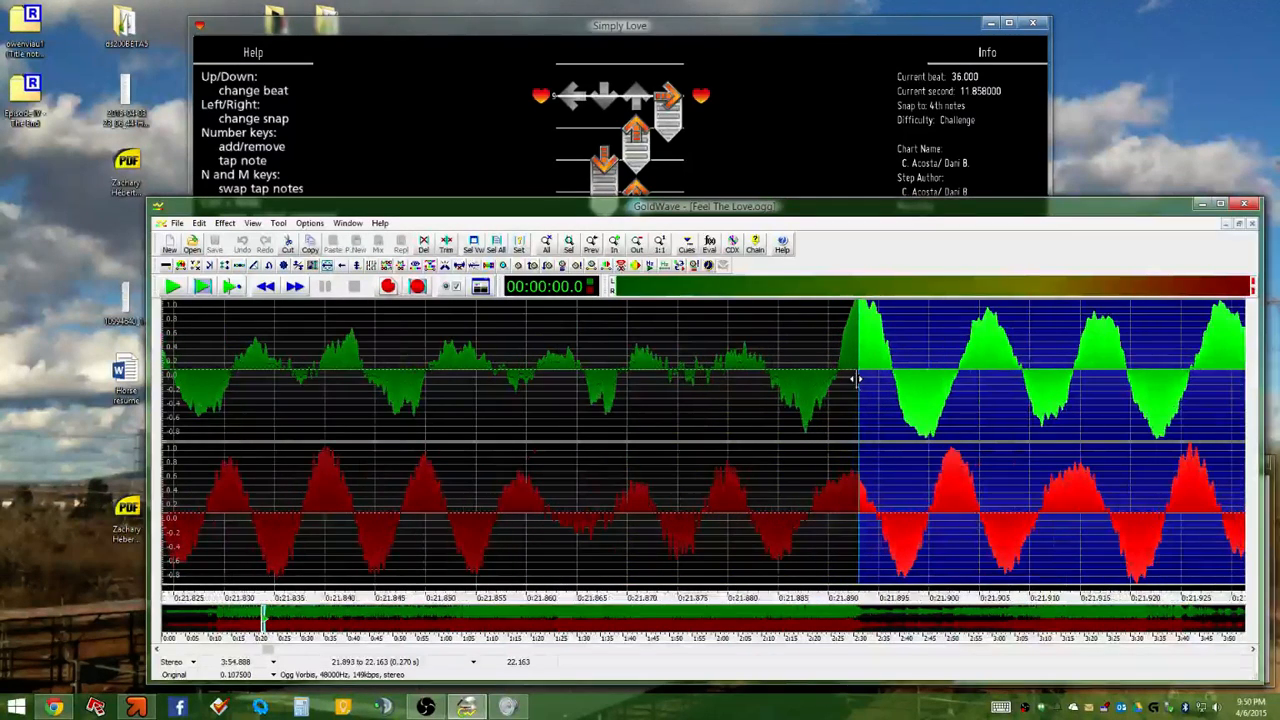
Play back the selection, then move its start to 21.892 s on the rise of the tall peak and check the waveform around it
{"action": "key", "text": "space"}
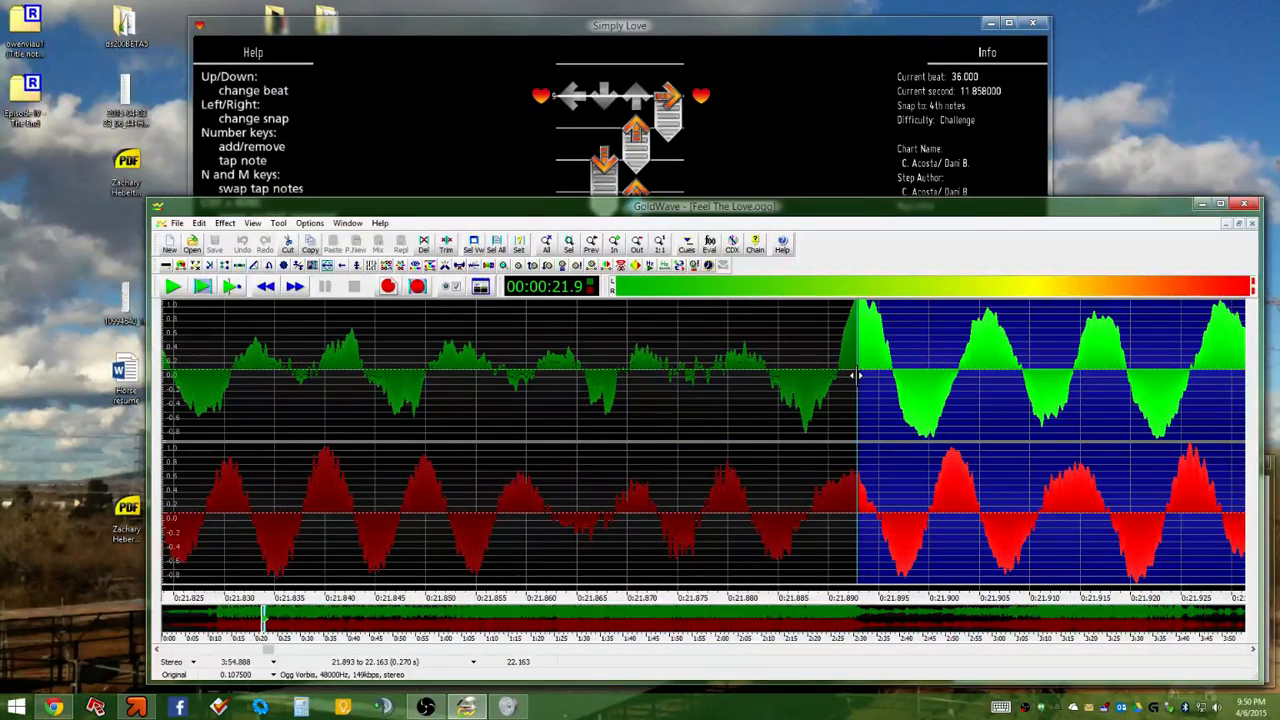
{"action": "left_click_drag", "start_coordinate": [858, 375], "coordinate": [852, 375]}
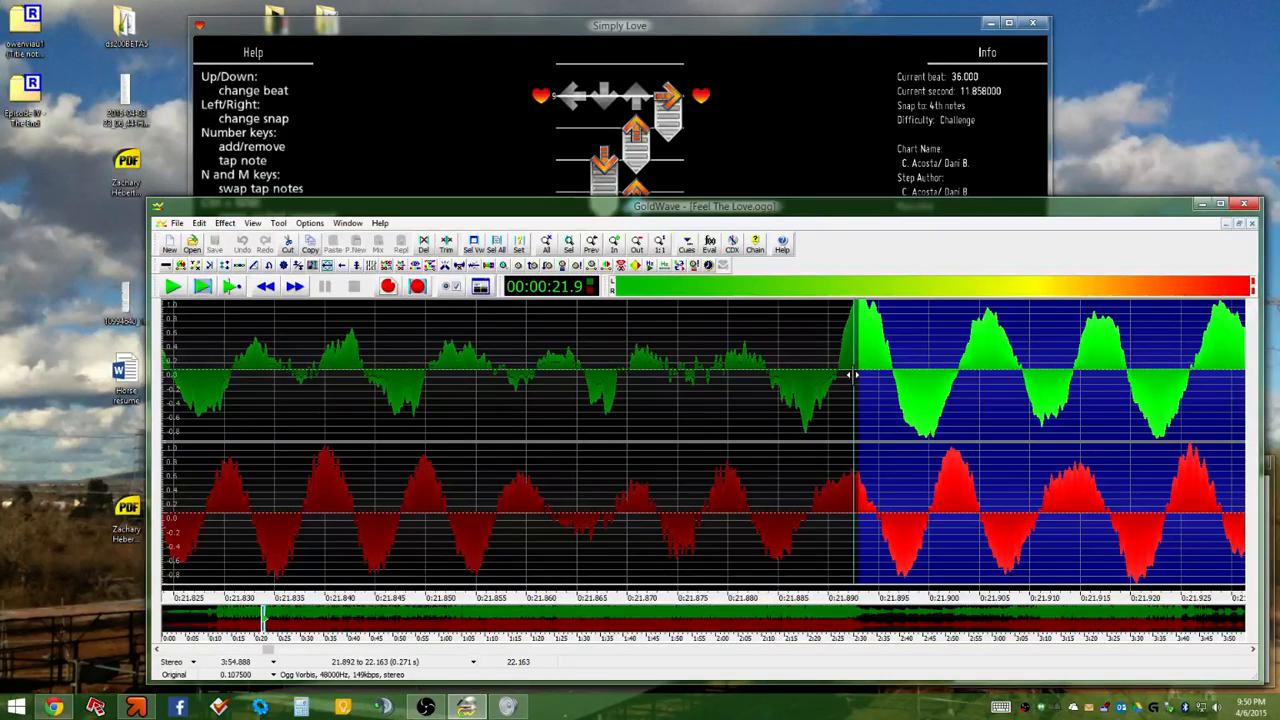
{"action": "scroll", "coordinate": [848, 377], "scroll_direction": "down", "scroll_amount": 4}
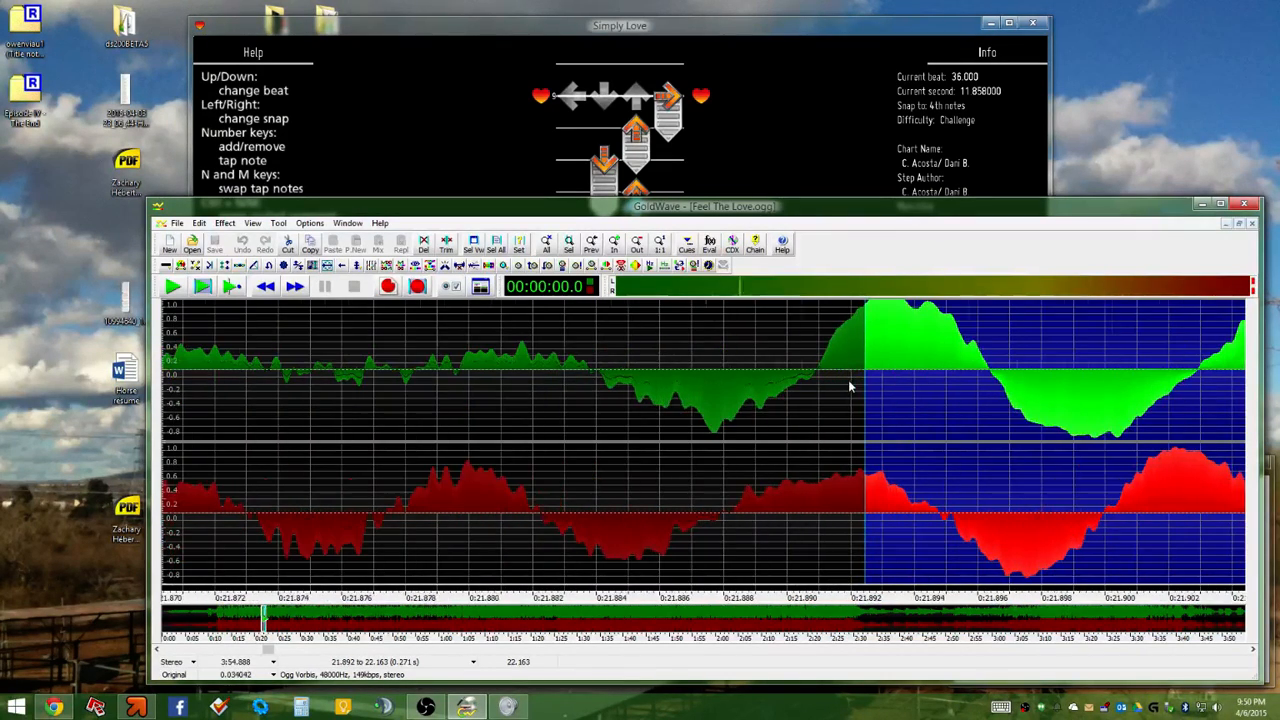
{"action": "scroll", "coordinate": [848, 380], "scroll_direction": "up", "scroll_amount": 4}
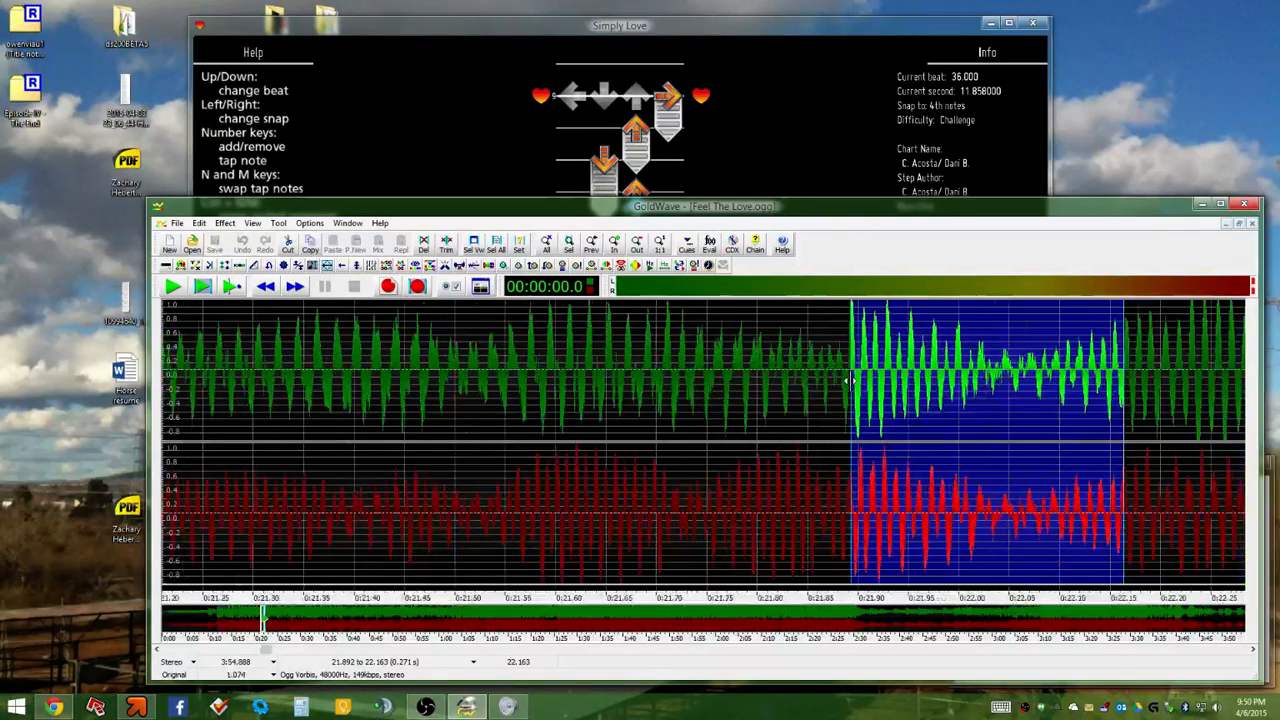
{"action": "scroll", "coordinate": [852, 386], "scroll_direction": "up", "scroll_amount": 2}
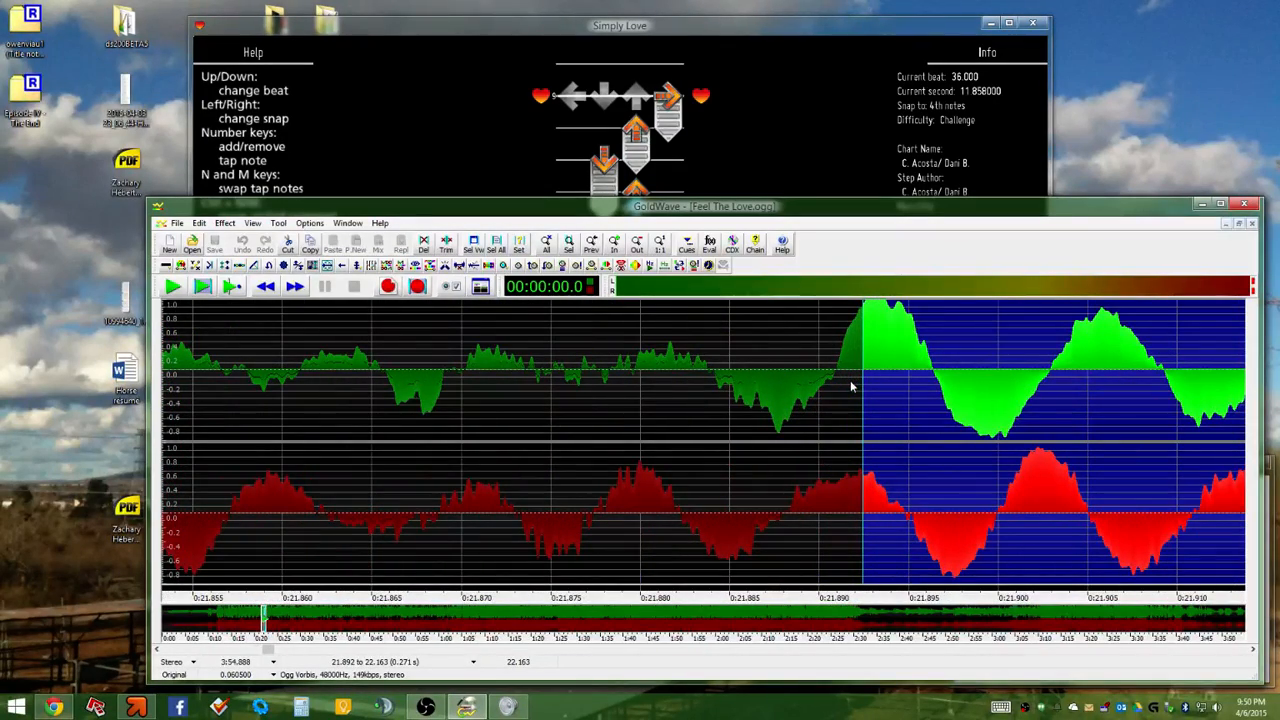
{"action": "scroll", "coordinate": [850, 382], "scroll_direction": "down", "scroll_amount": 3}
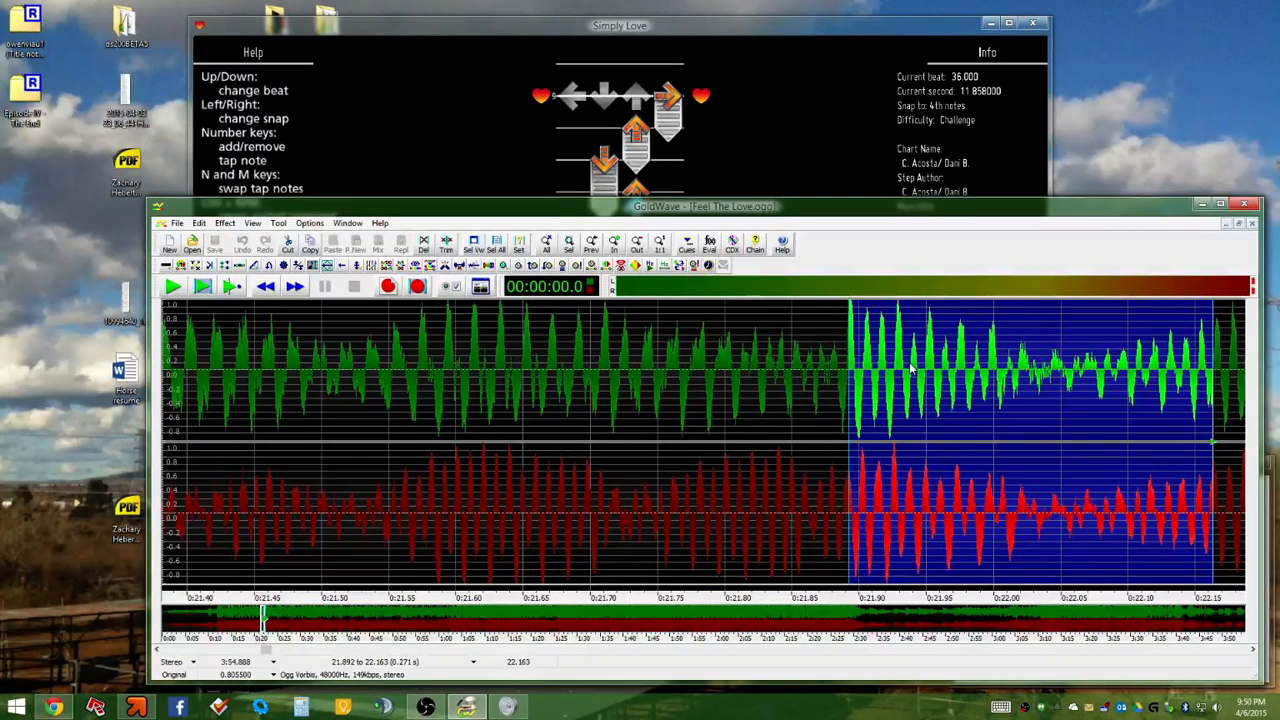
{"action": "left_click", "coordinate": [859, 115]}
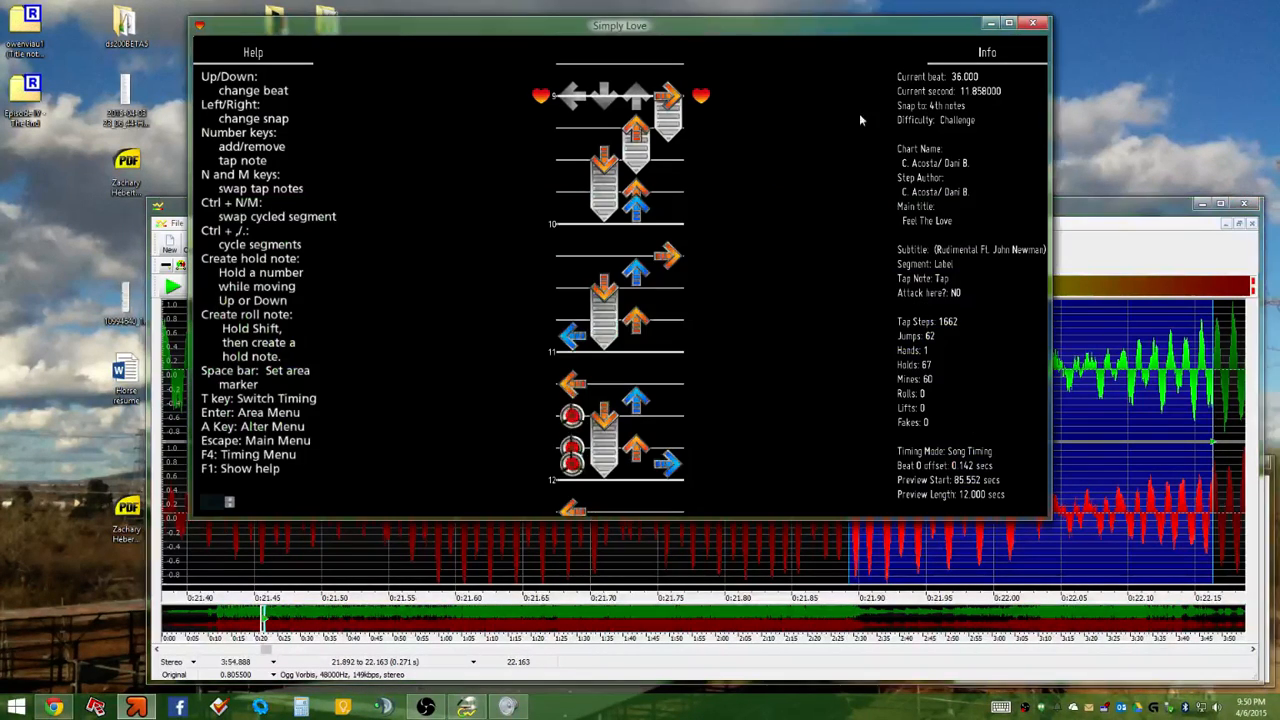
{"action": "left_click", "coordinate": [843, 684]}
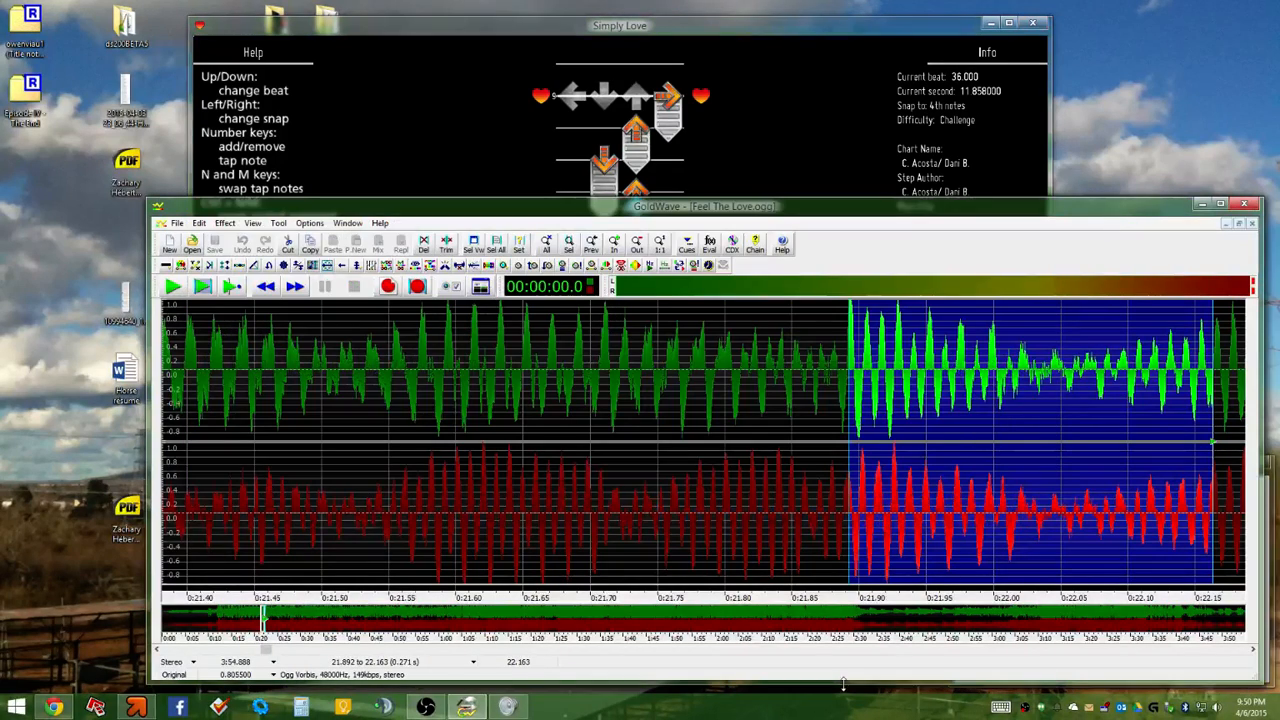
{"action": "scroll", "coordinate": [850, 327], "scroll_direction": "up", "scroll_amount": 2}
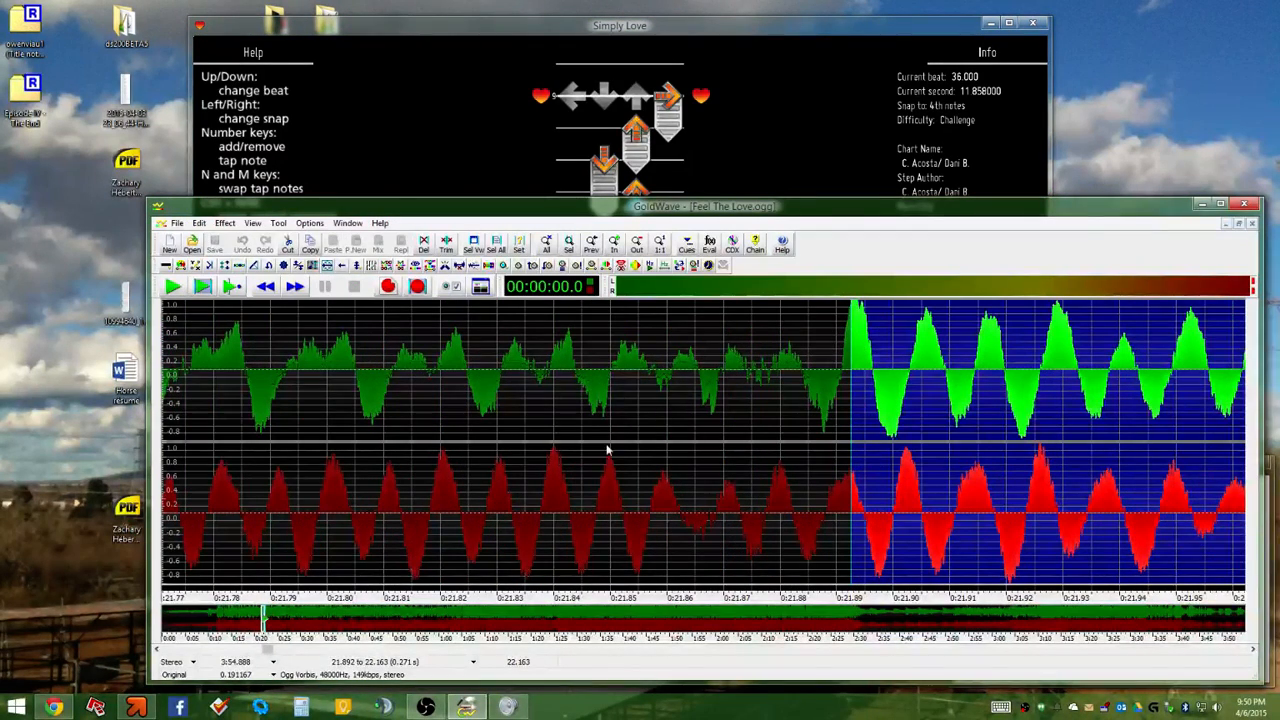
Switch to the StepMania editor and advance the Feel The Love chart to beat 68
{"action": "left_click", "coordinate": [768, 157]}
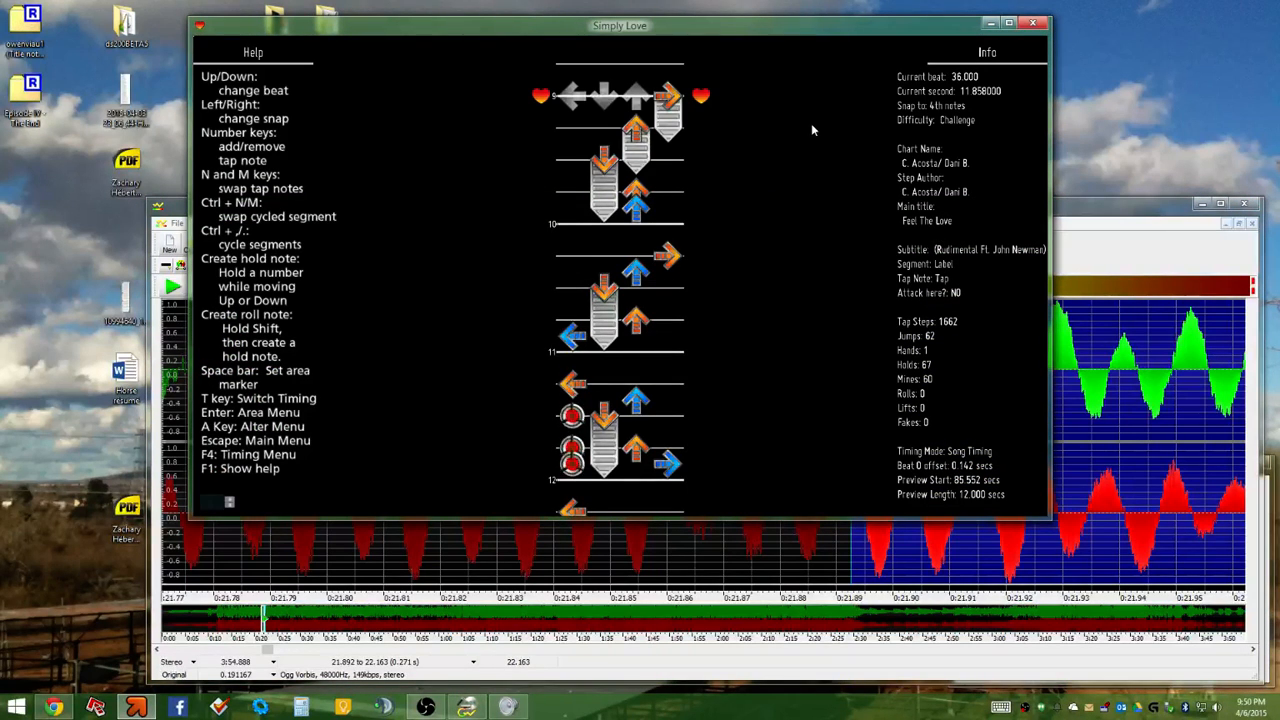
{"action": "key", "text": "Down"}
{"action": "key", "text": "Down"}
{"action": "key", "text": "Down"}
{"action": "key", "text": "Down"}
{"action": "key", "text": "Down"}
{"action": "key", "text": "Down"}
{"action": "key", "text": "Down"}
{"action": "key", "text": "Down"}
{"action": "key", "text": "Down"}
{"action": "key", "text": "Down"}
{"action": "key", "text": "Down"}
{"action": "key", "text": "Down"}
{"action": "key", "text": "Down"}
{"action": "key", "text": "Down"}
{"action": "key", "text": "Down"}
{"action": "key", "text": "Down"}
{"action": "key", "text": "Down"}
{"action": "key", "text": "Down"}
{"action": "key", "text": "Down"}
{"action": "key", "text": "Down"}
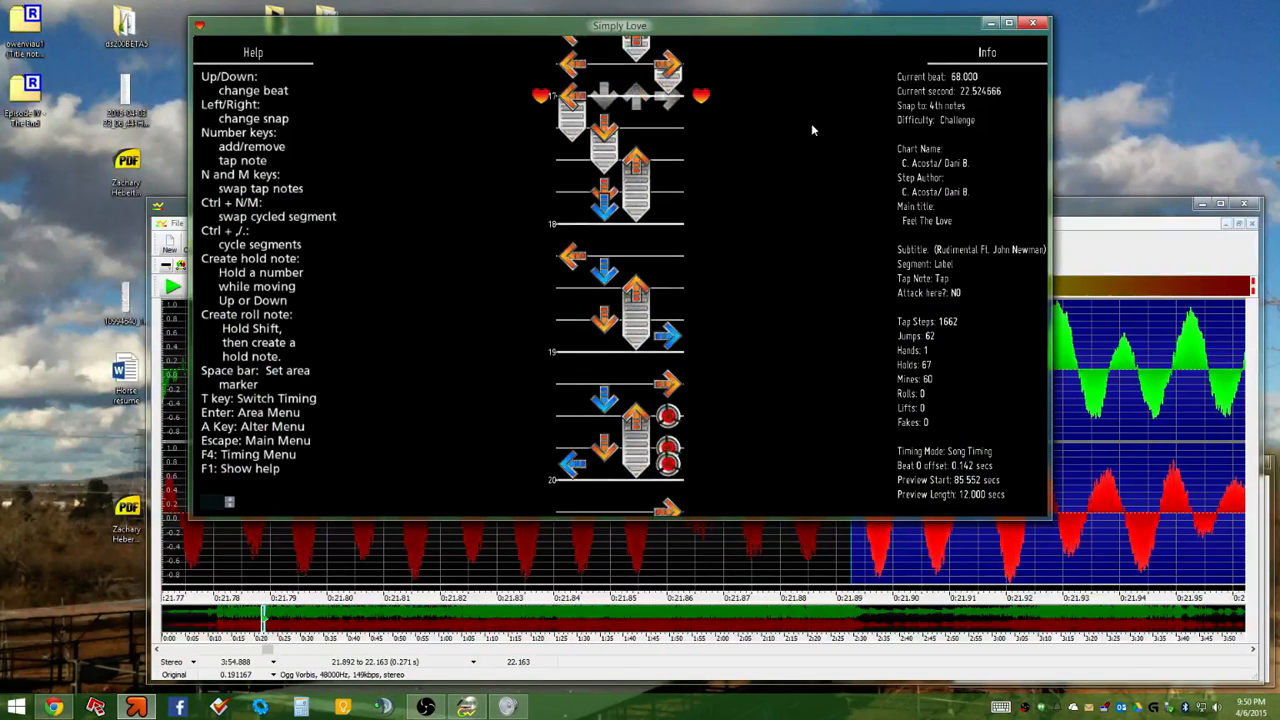
Step back to beat 64, then forward through beats 66 and 67 to compare their times with the 21.892 s onset
{"action": "key", "text": "Up"}
{"action": "key", "text": "Up"}
{"action": "key", "text": "Up"}
{"action": "key", "text": "Up"}
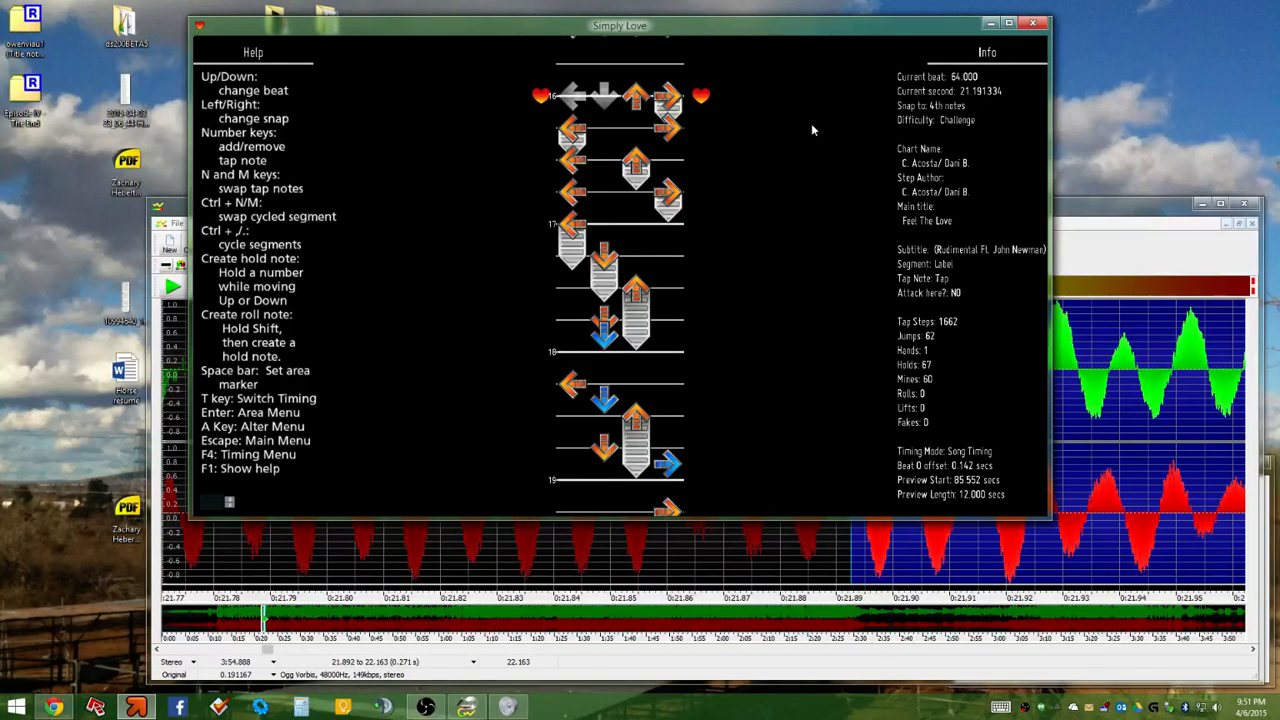
{"action": "key", "text": "Down"}
{"action": "key", "text": "Down"}
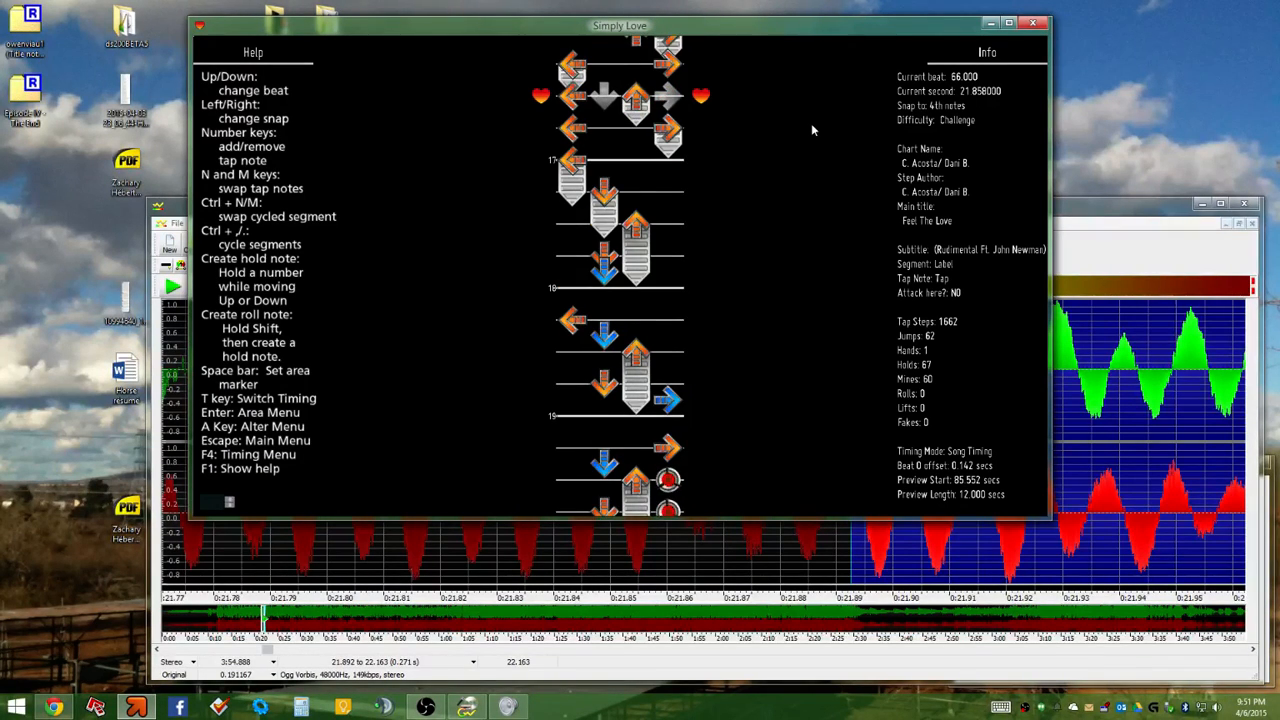
{"action": "key", "text": "Down"}
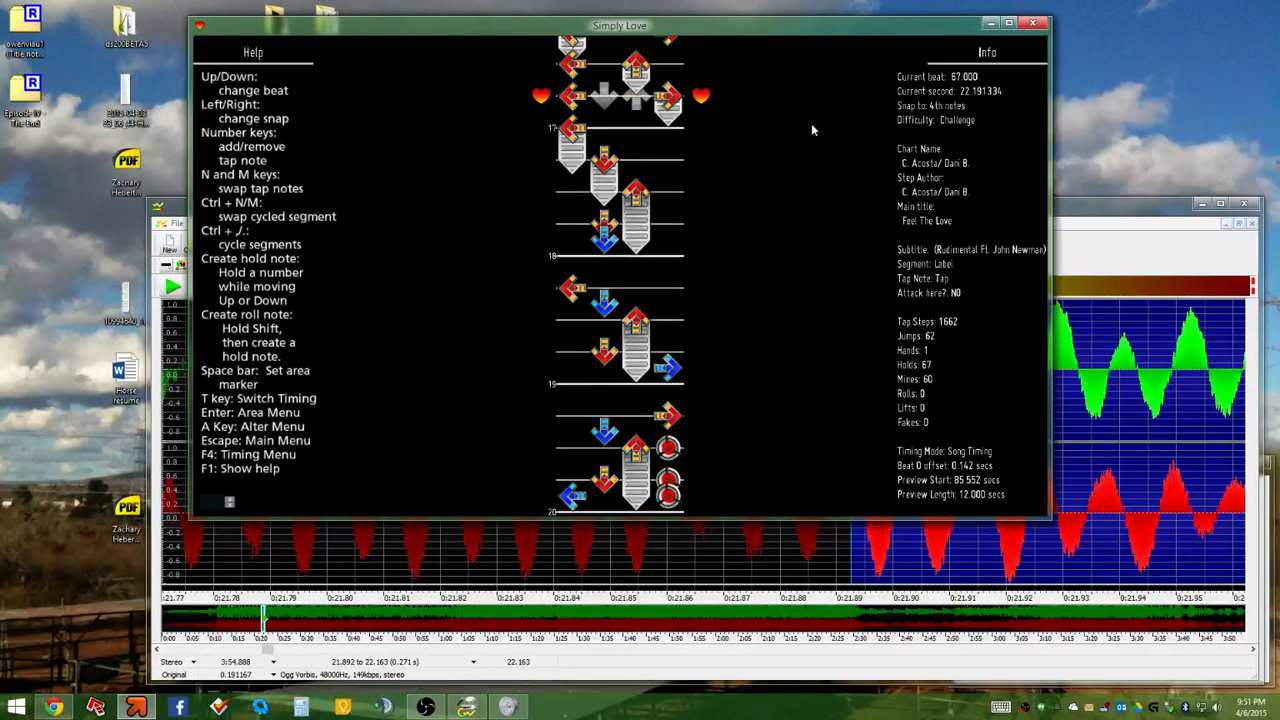
Move the chart position back to beat 66 with the snap set to 4th notes
{"action": "key", "text": "Right"}
{"action": "key", "text": "Up"}
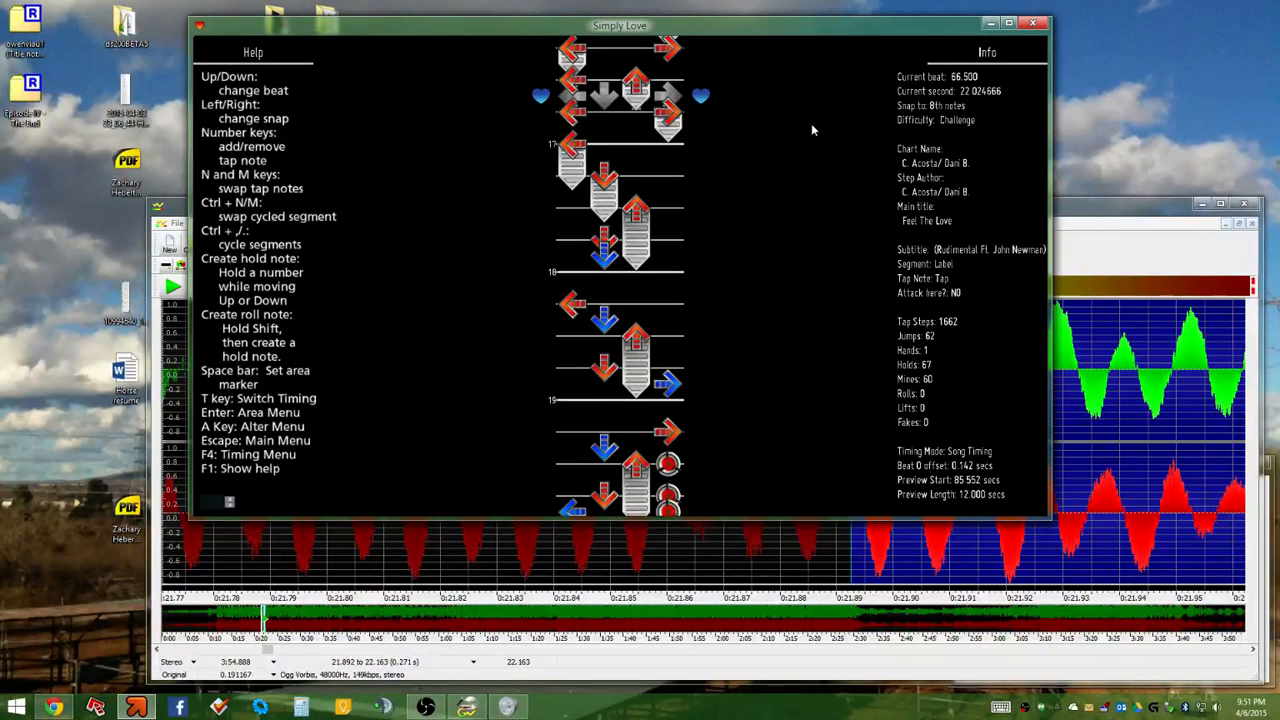
{"action": "key", "text": "Left"}
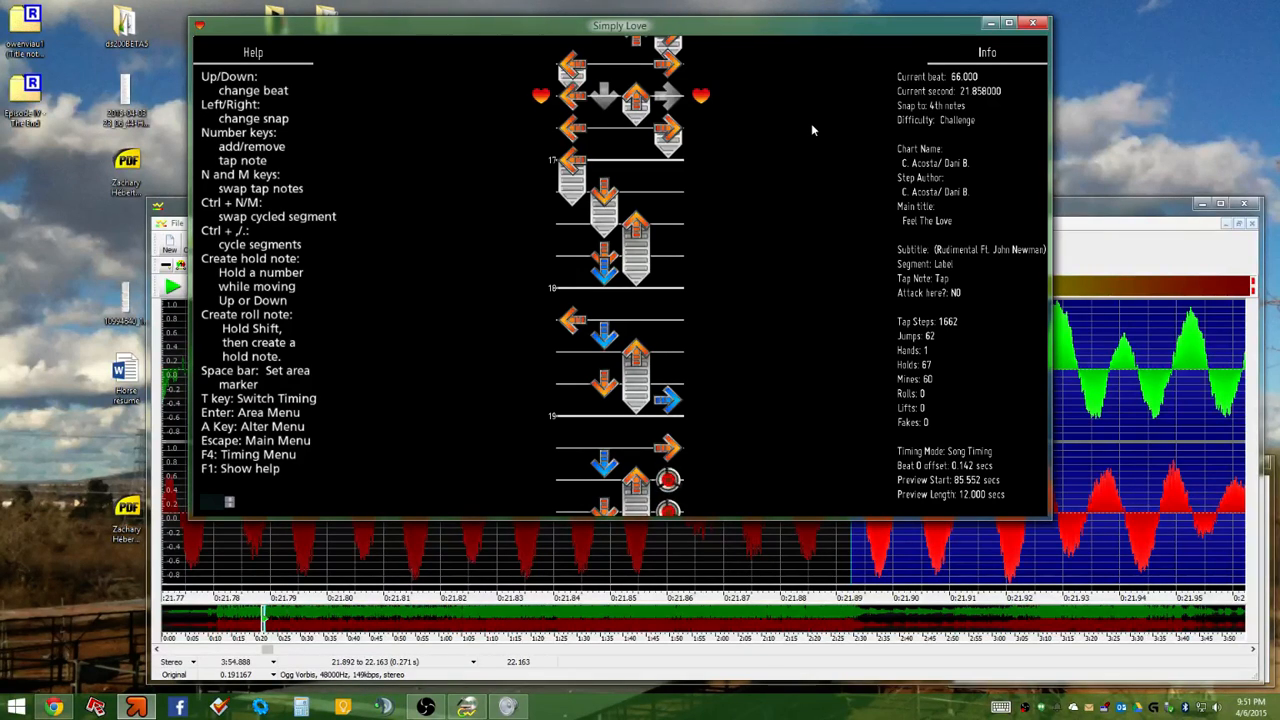
Switch to Calculator and subtract the chart time 21.858 from the waveform time 21.892
{"action": "left_click", "coordinate": [293, 709]}
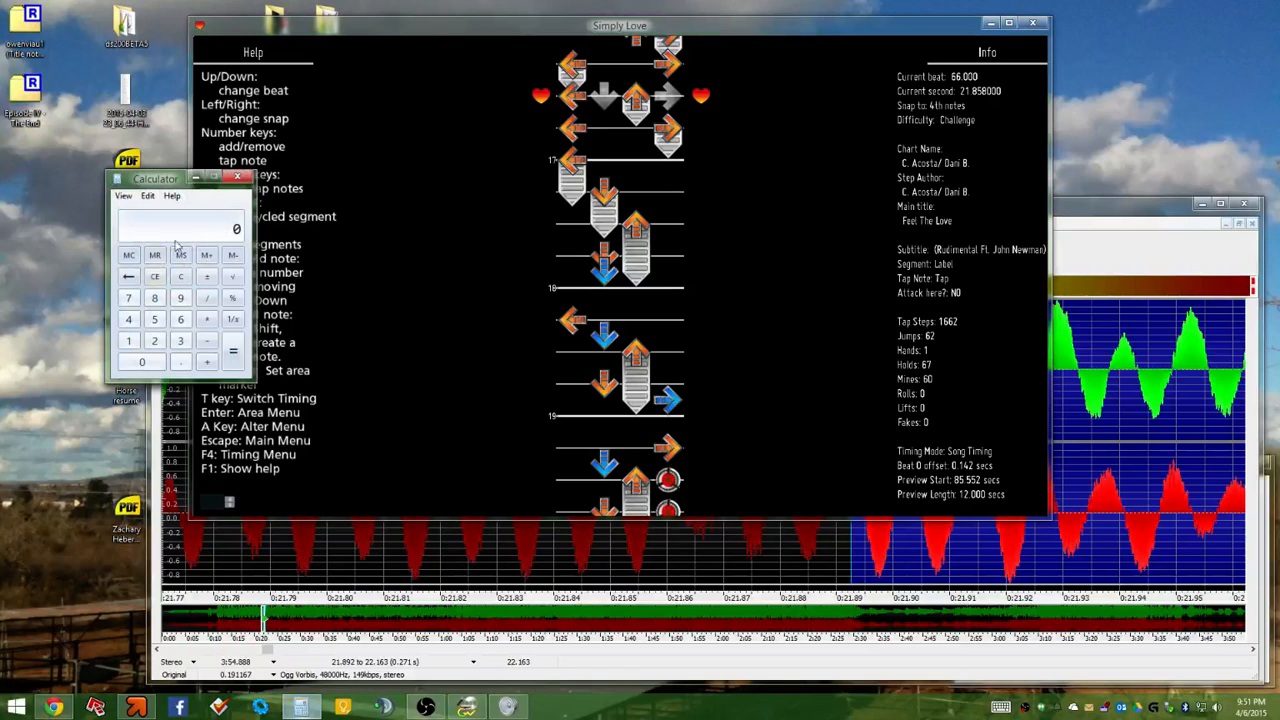
{"action": "type", "text": "21.892"}
{"action": "key", "text": "minus"}
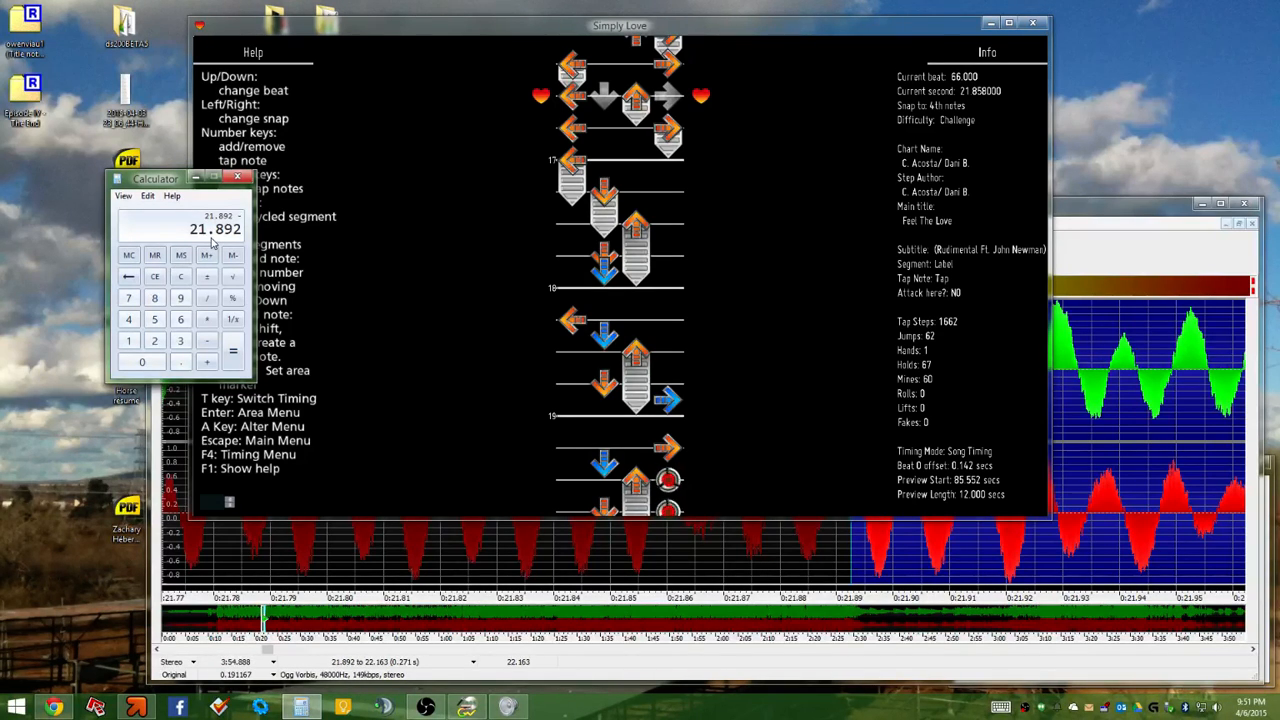
{"action": "type", "text": "21.8585"}
{"action": "key", "text": "BackSpace"}
{"action": "key", "text": "Return"}
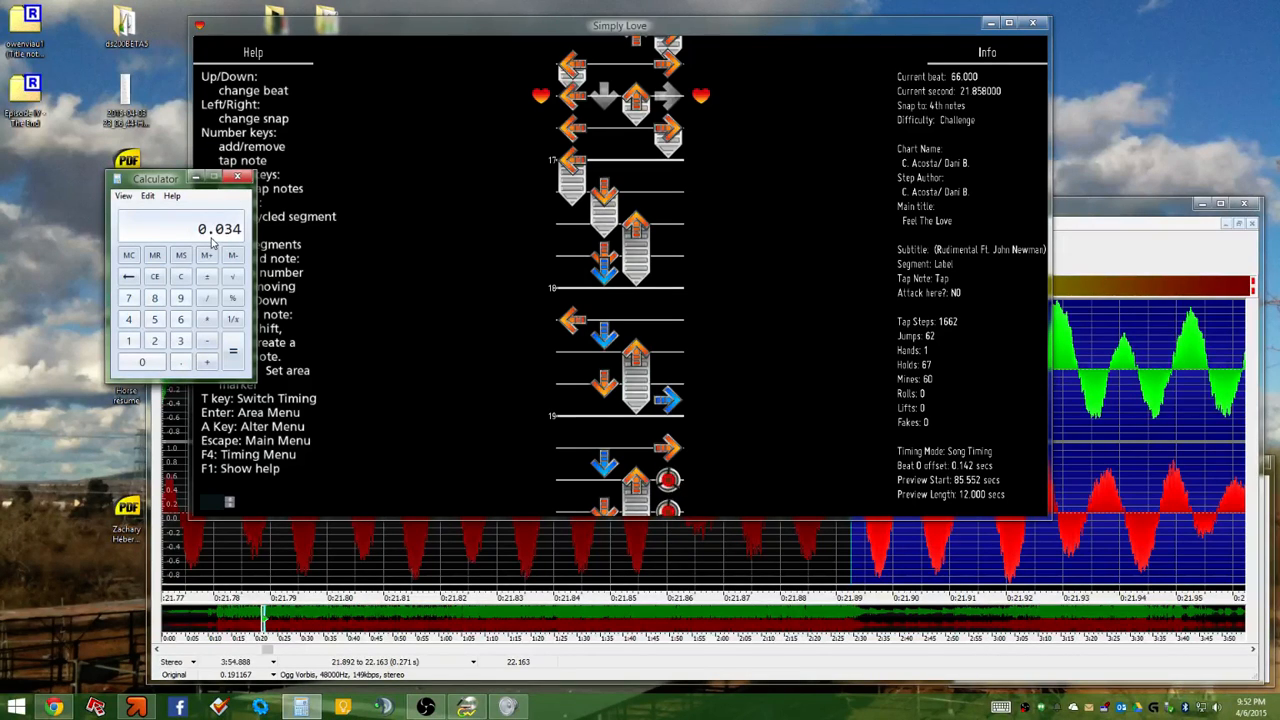
Switch to GoldWave and select the loud onset in the waveform from about 11.78 to 12.02 seconds
{"action": "left_click", "coordinate": [1094, 207]}
{"action": "scroll", "coordinate": [700, 560], "scroll_direction": "down", "scroll_amount": 2}
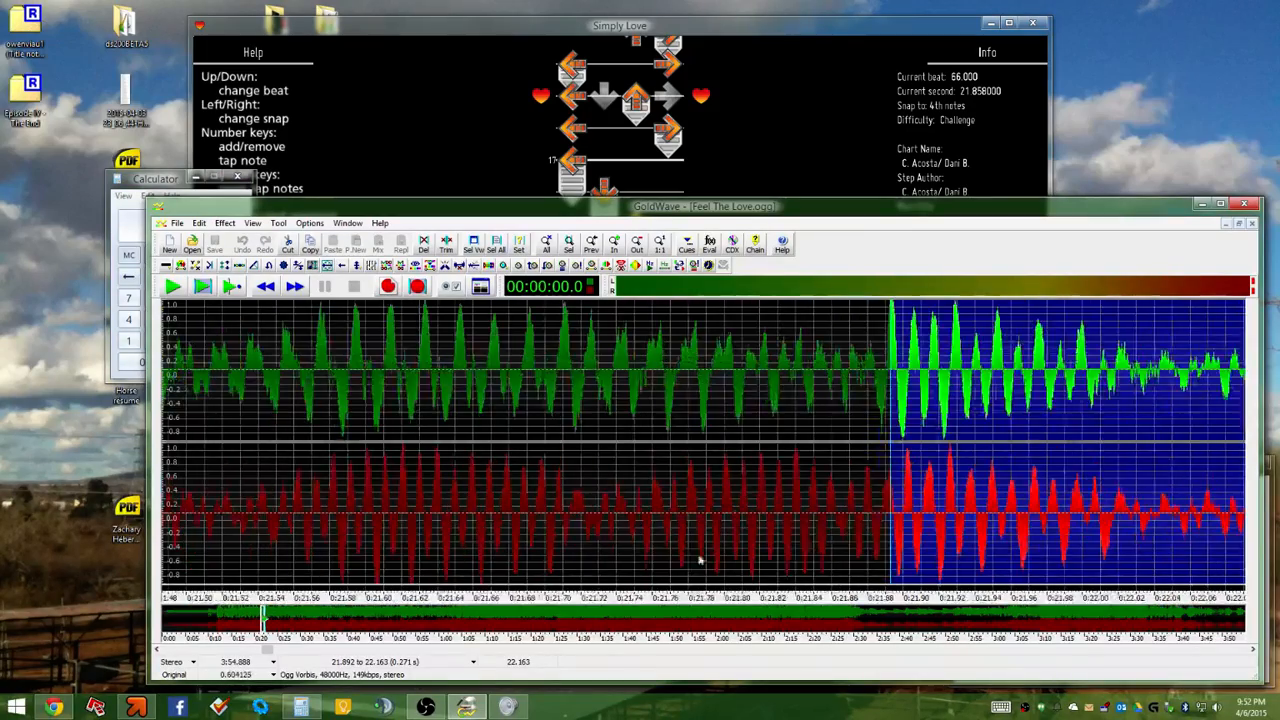
{"action": "scroll", "coordinate": [700, 560], "scroll_direction": "down", "scroll_amount": 2}
{"action": "left_click_drag", "start_coordinate": [266, 651], "coordinate": [220, 651]}
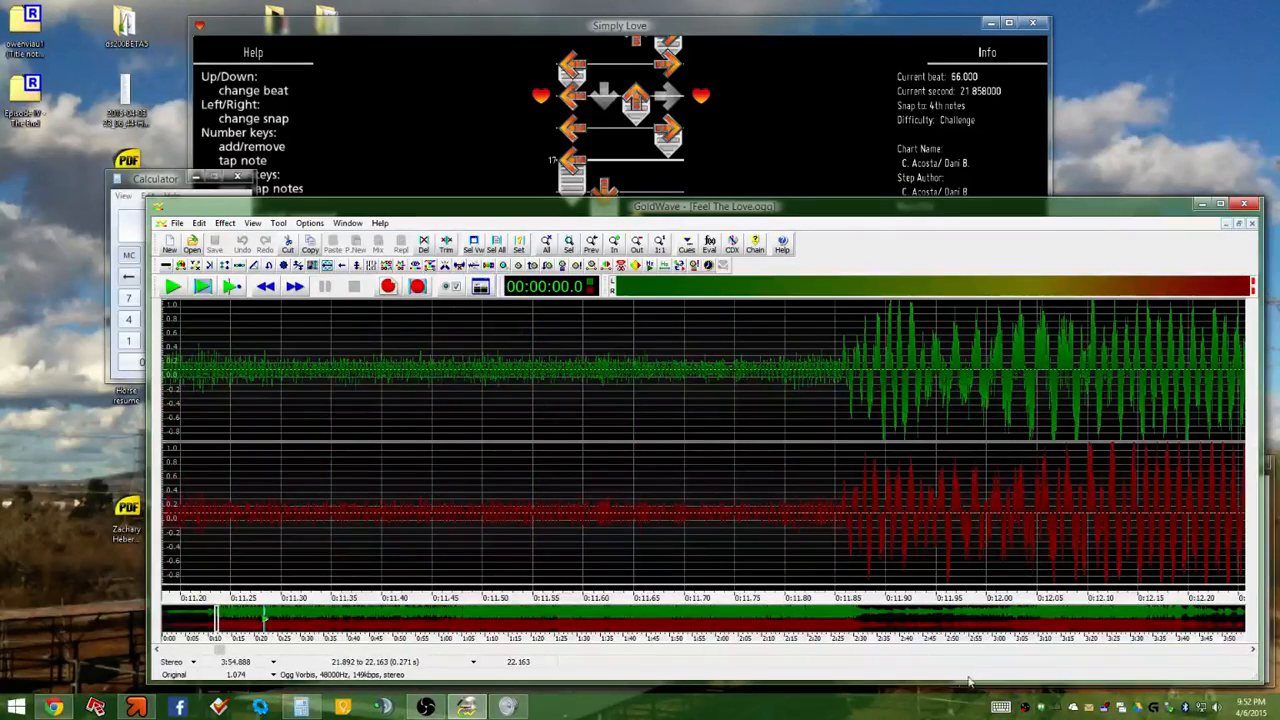
{"action": "left_click", "coordinate": [1036, 650]}
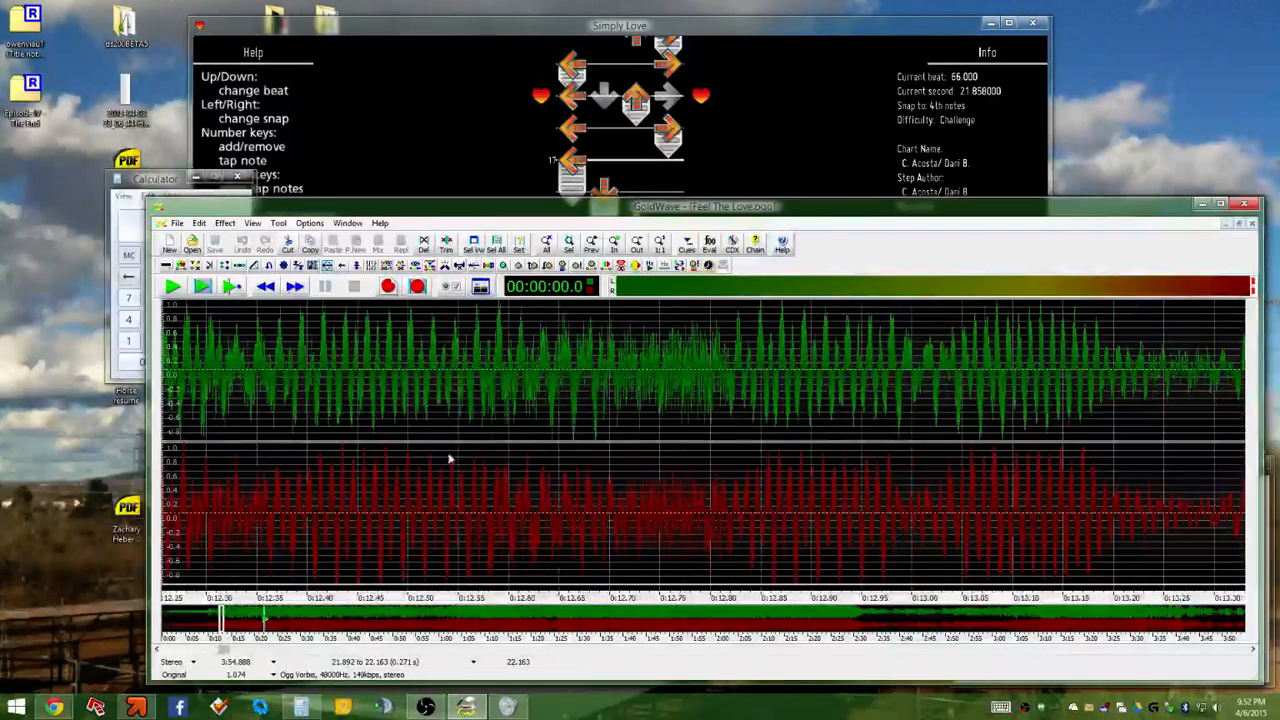
{"action": "scroll", "coordinate": [421, 460], "scroll_direction": "down", "scroll_amount": 3}
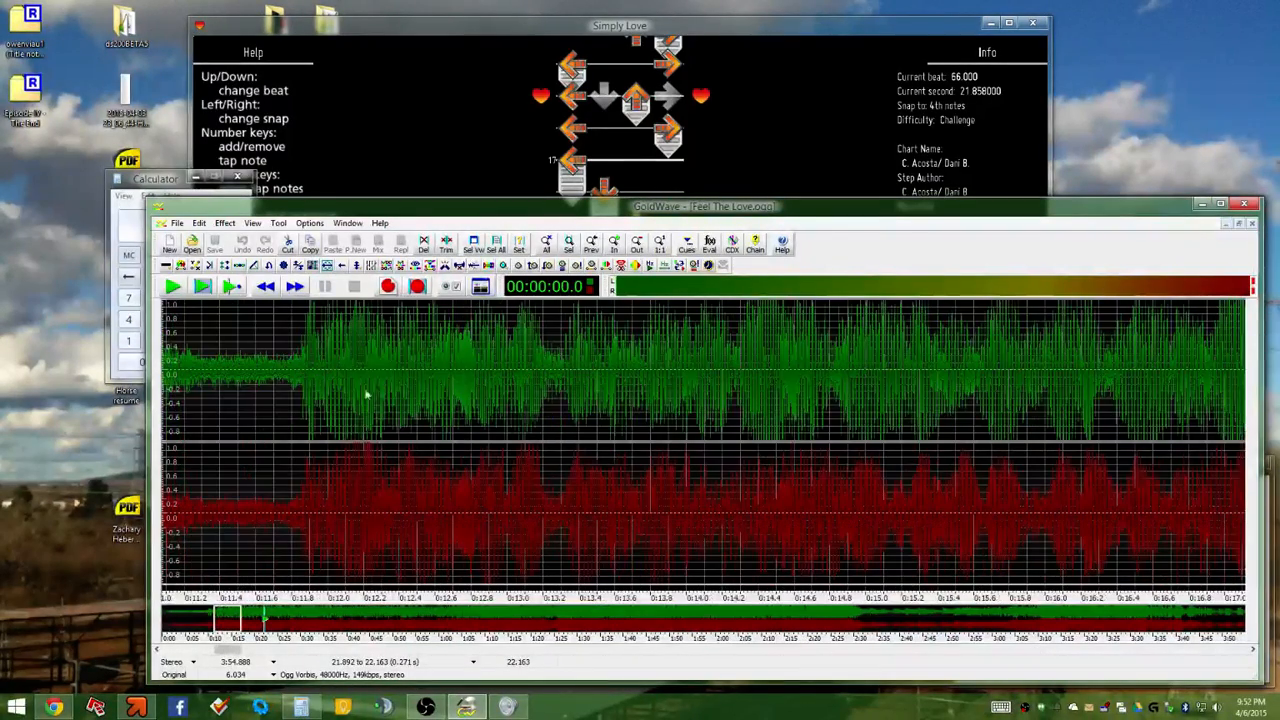
{"action": "left_click", "coordinate": [268, 290]}
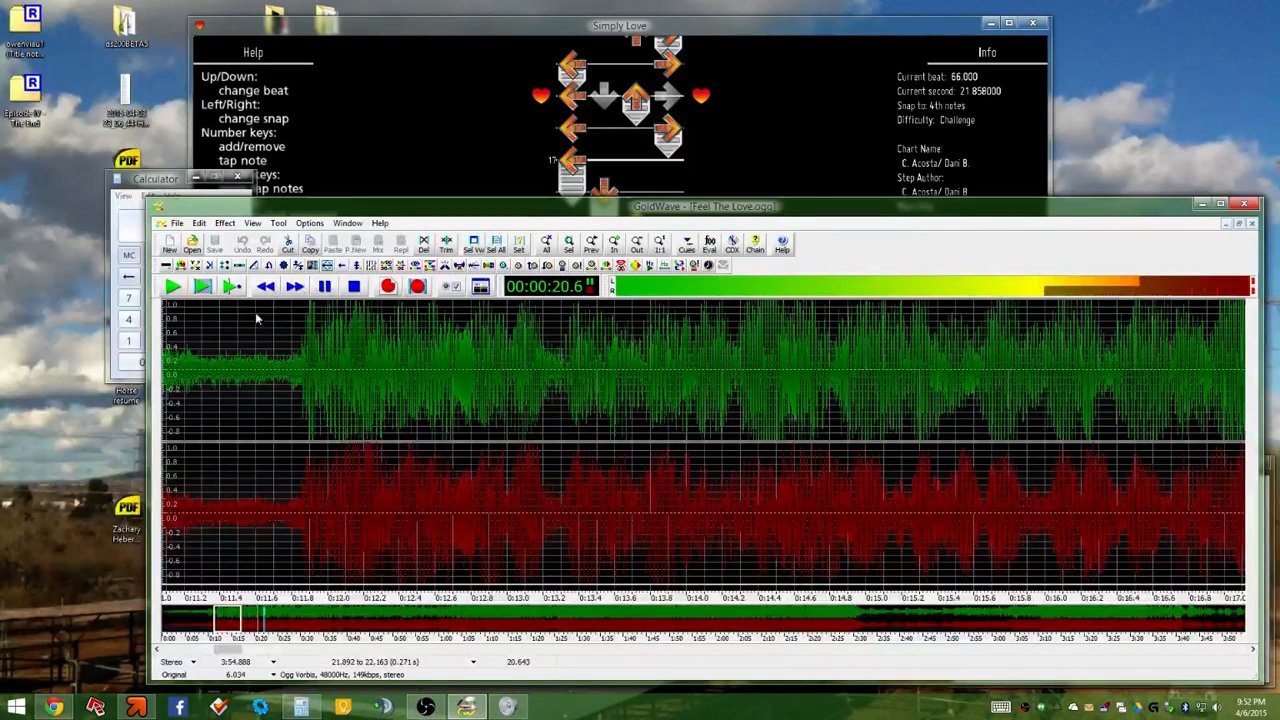
{"action": "left_click_drag", "start_coordinate": [291, 358], "coordinate": [334, 357]}
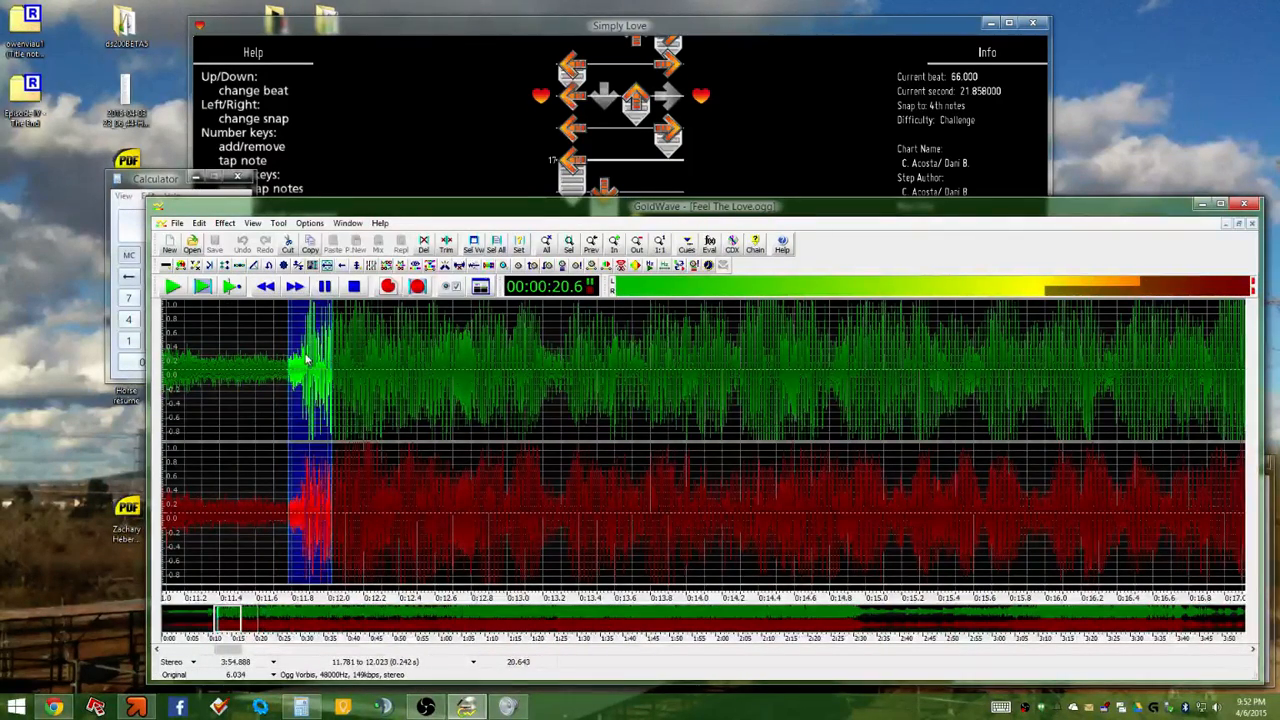
{"action": "scroll", "coordinate": [295, 375], "scroll_direction": "up", "scroll_amount": 1}
{"action": "scroll", "coordinate": [297, 380], "scroll_direction": "up", "scroll_amount": 1}
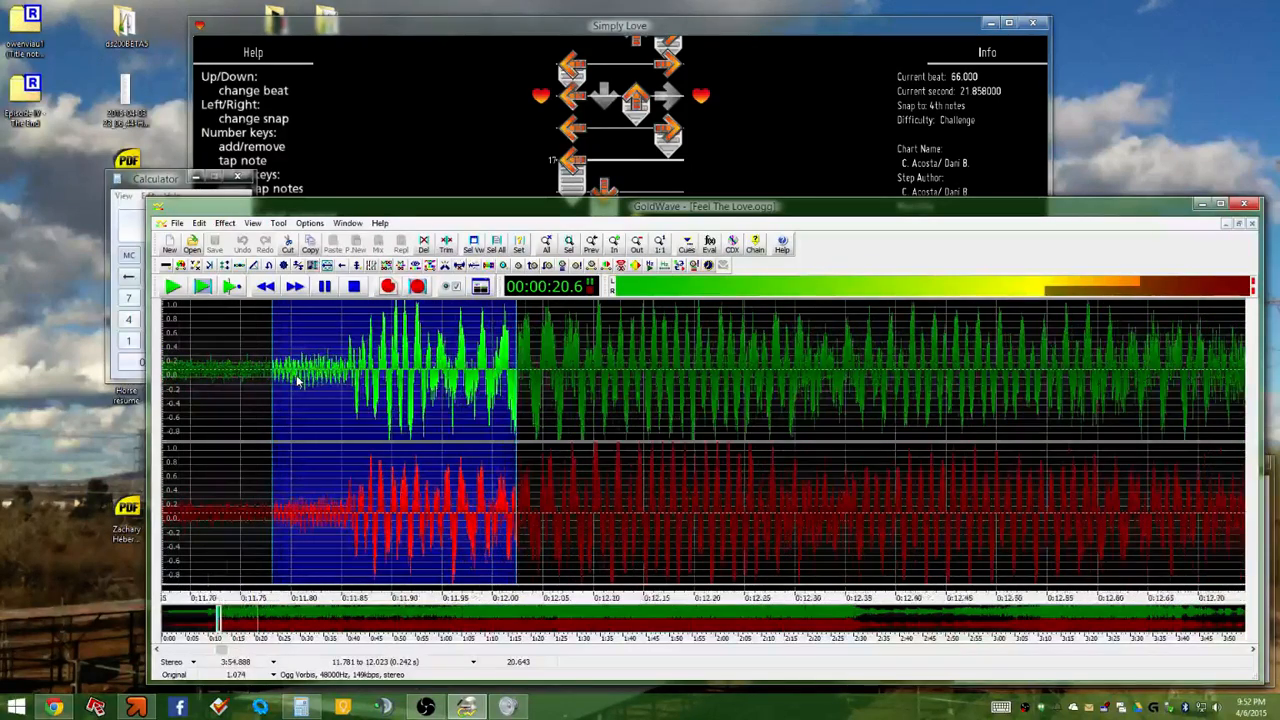
Examine the waveform following the 12-second onset at several scales, ending with the overview from about 9 to 42 seconds
{"action": "left_click", "coordinate": [357, 651]}
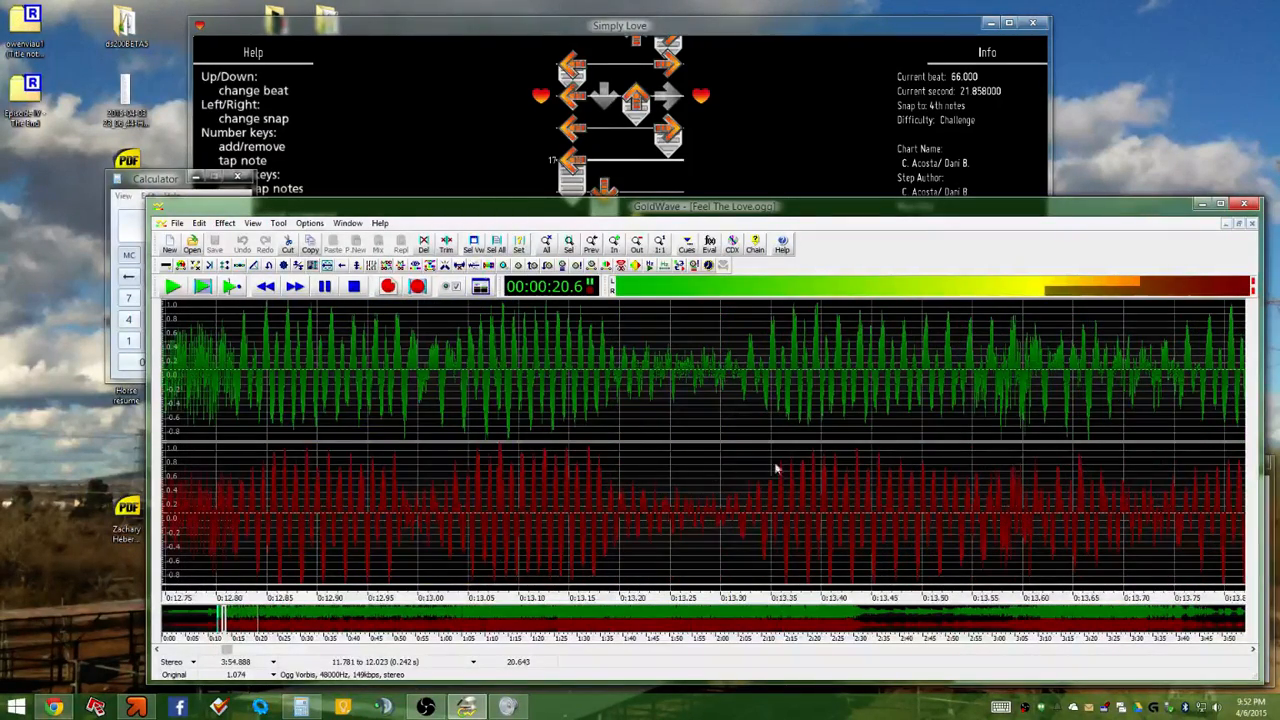
{"action": "scroll", "coordinate": [383, 452], "scroll_direction": "down", "scroll_amount": 1}
{"action": "scroll", "coordinate": [662, 450], "scroll_direction": "down", "scroll_amount": 1}
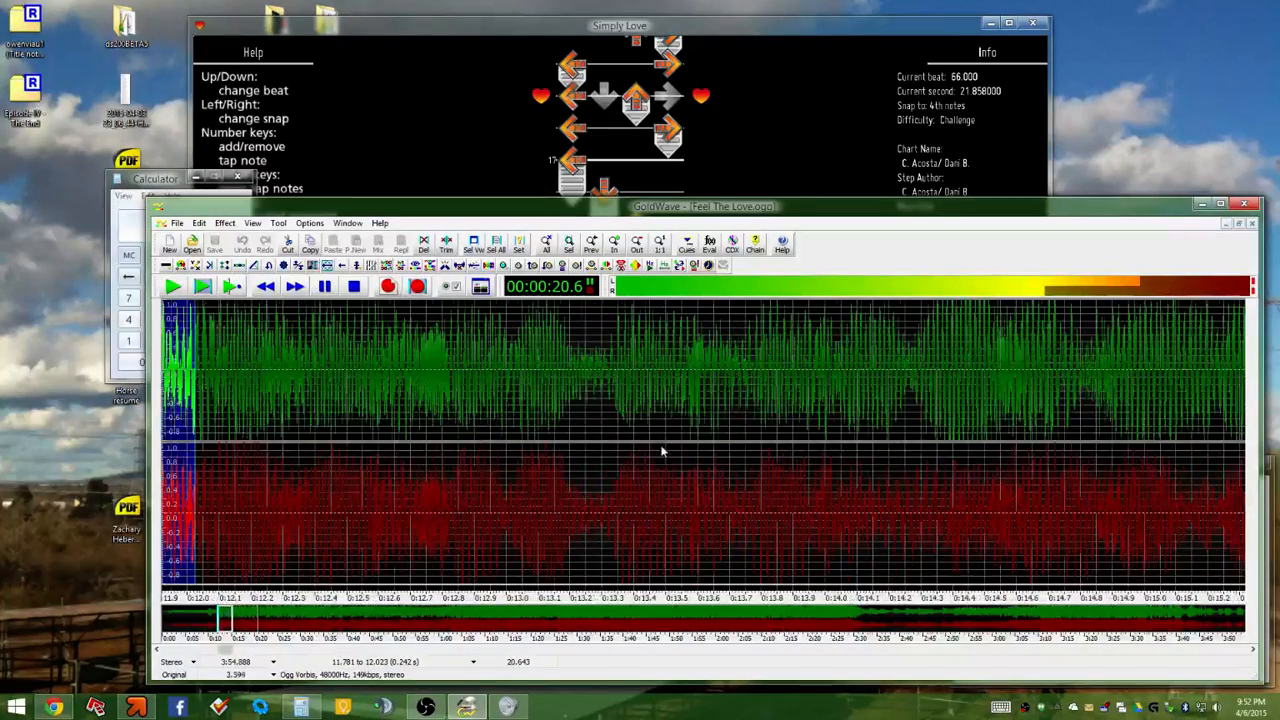
{"action": "scroll", "coordinate": [950, 402], "scroll_direction": "up", "scroll_amount": 1}
{"action": "scroll", "coordinate": [685, 412], "scroll_direction": "down", "scroll_amount": 1}
{"action": "scroll", "coordinate": [836, 425], "scroll_direction": "down", "scroll_amount": 1}
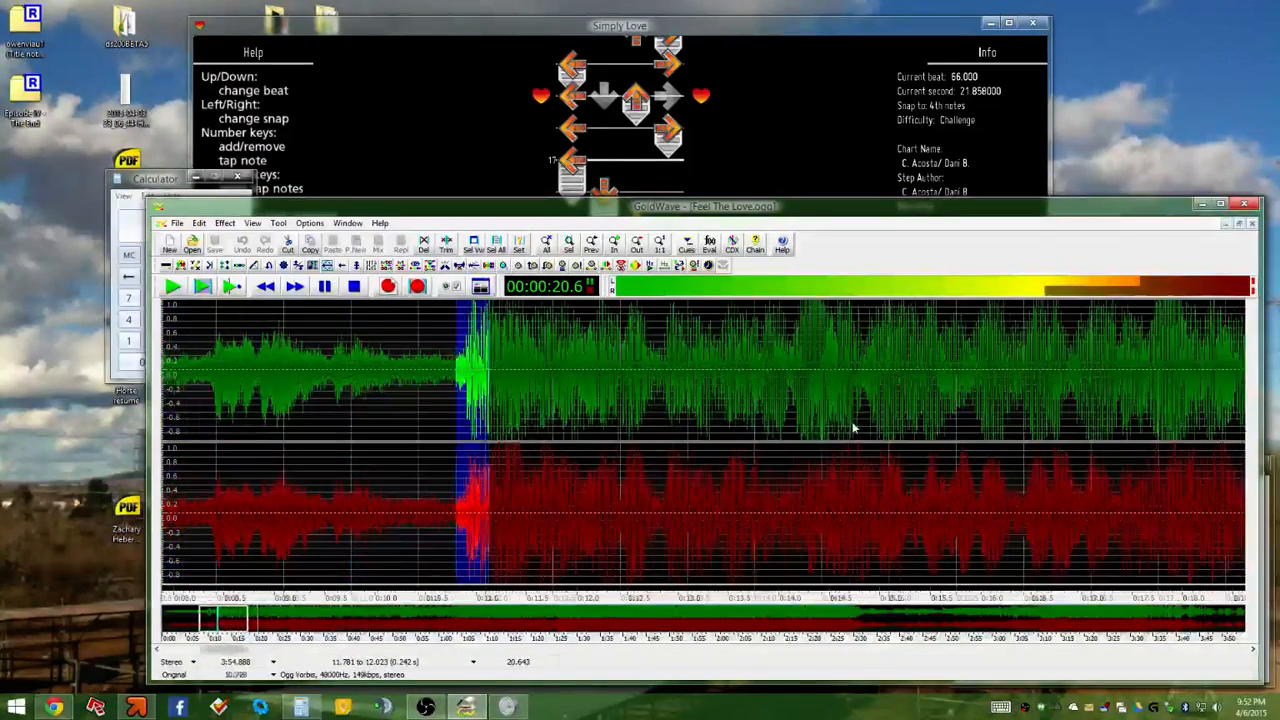
{"action": "scroll", "coordinate": [855, 427], "scroll_direction": "down", "scroll_amount": 1}
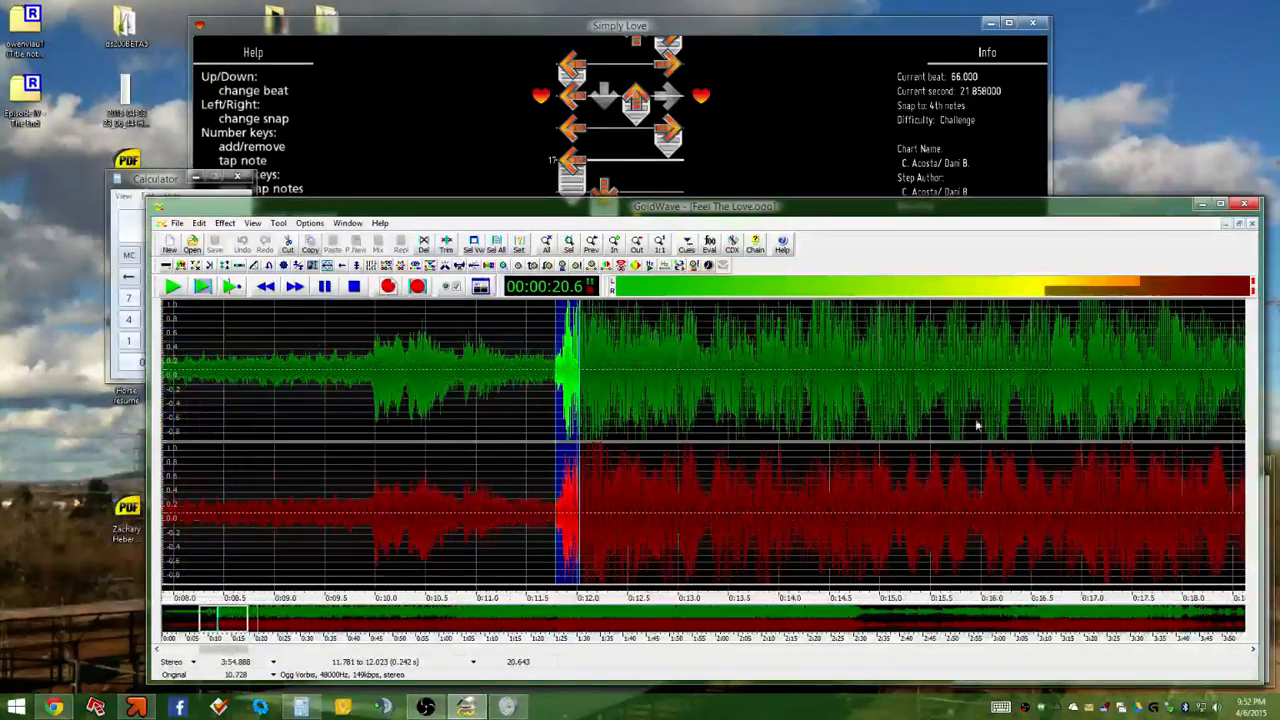
{"action": "left_click", "coordinate": [1070, 651]}
{"action": "scroll", "coordinate": [614, 438], "scroll_direction": "up", "scroll_amount": 1}
{"action": "scroll", "coordinate": [406, 374], "scroll_direction": "down", "scroll_amount": 5}
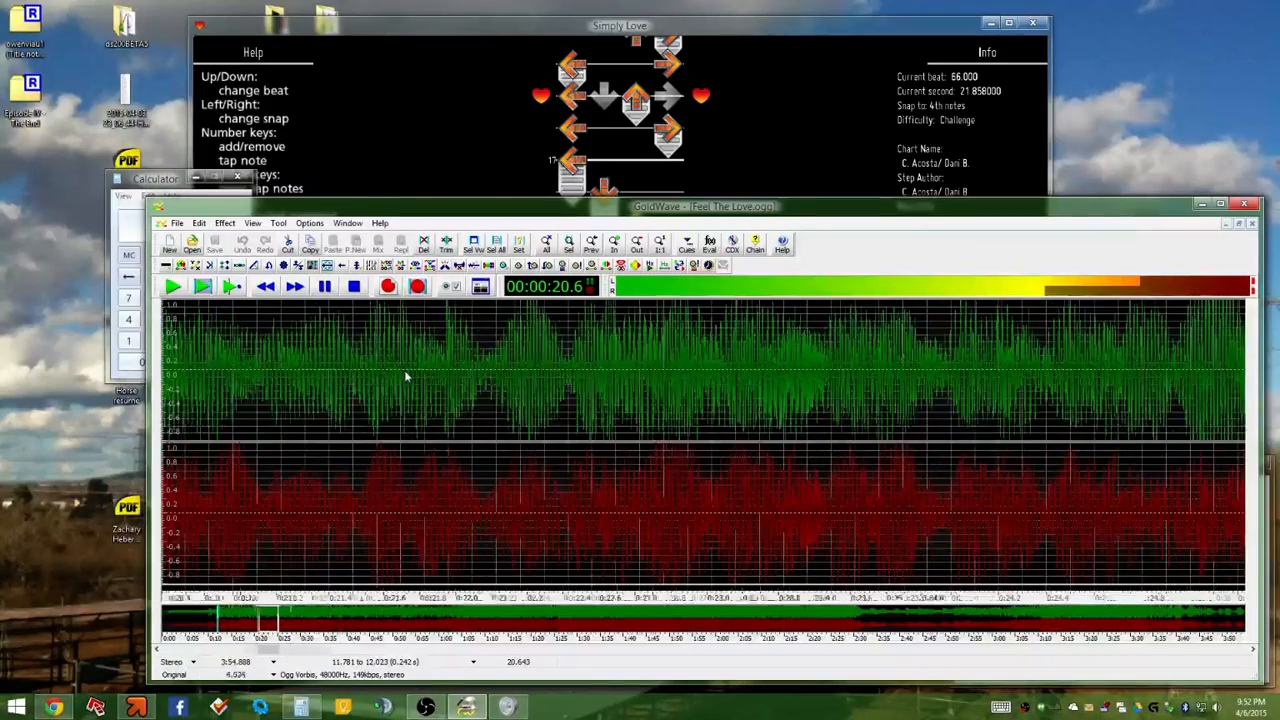
{"action": "left_click_drag", "start_coordinate": [329, 652], "coordinate": [299, 647]}
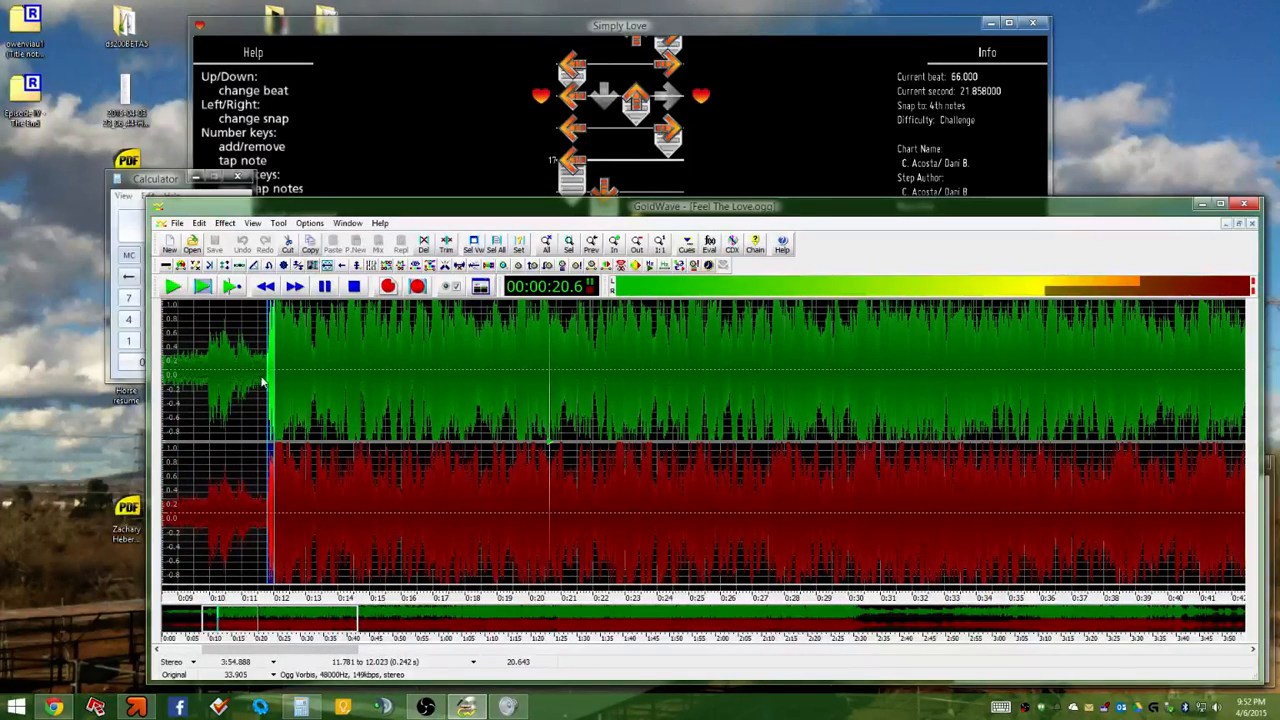
Select the passage from about 11.6 to 20 seconds and play only that selection
{"action": "left_click_drag", "start_coordinate": [262, 380], "coordinate": [527, 369]}
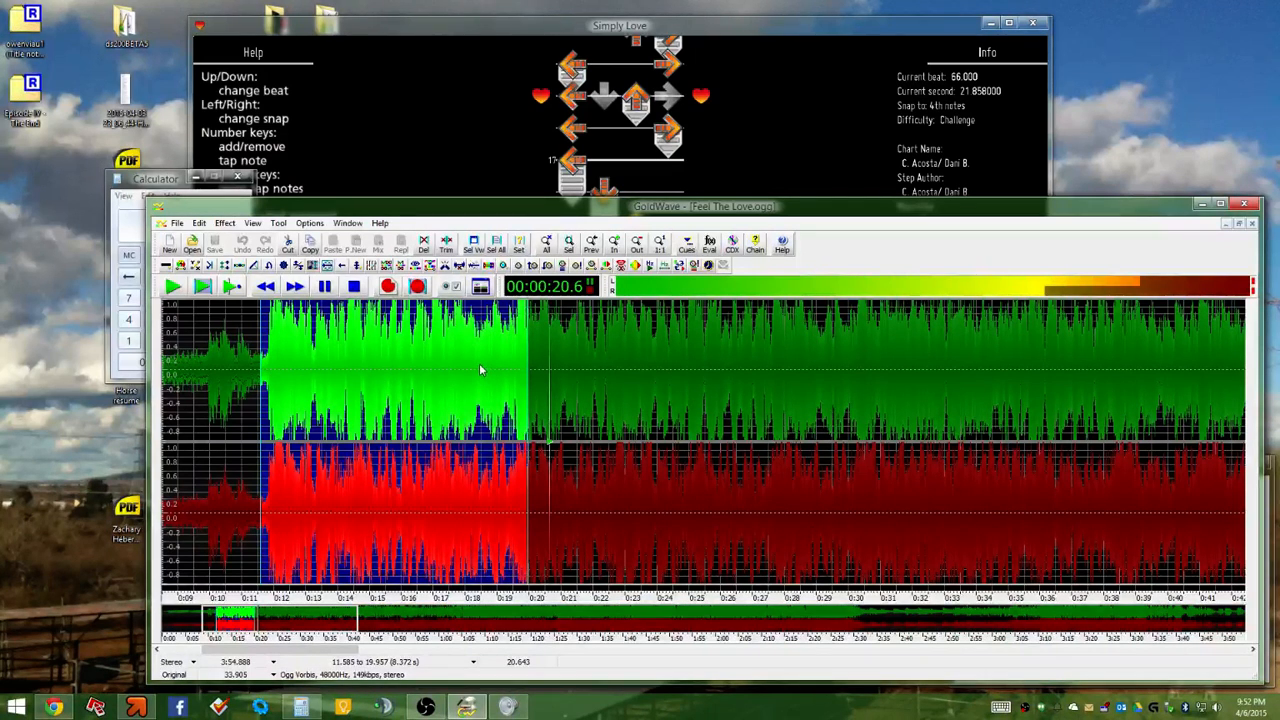
{"action": "left_click", "coordinate": [203, 287]}
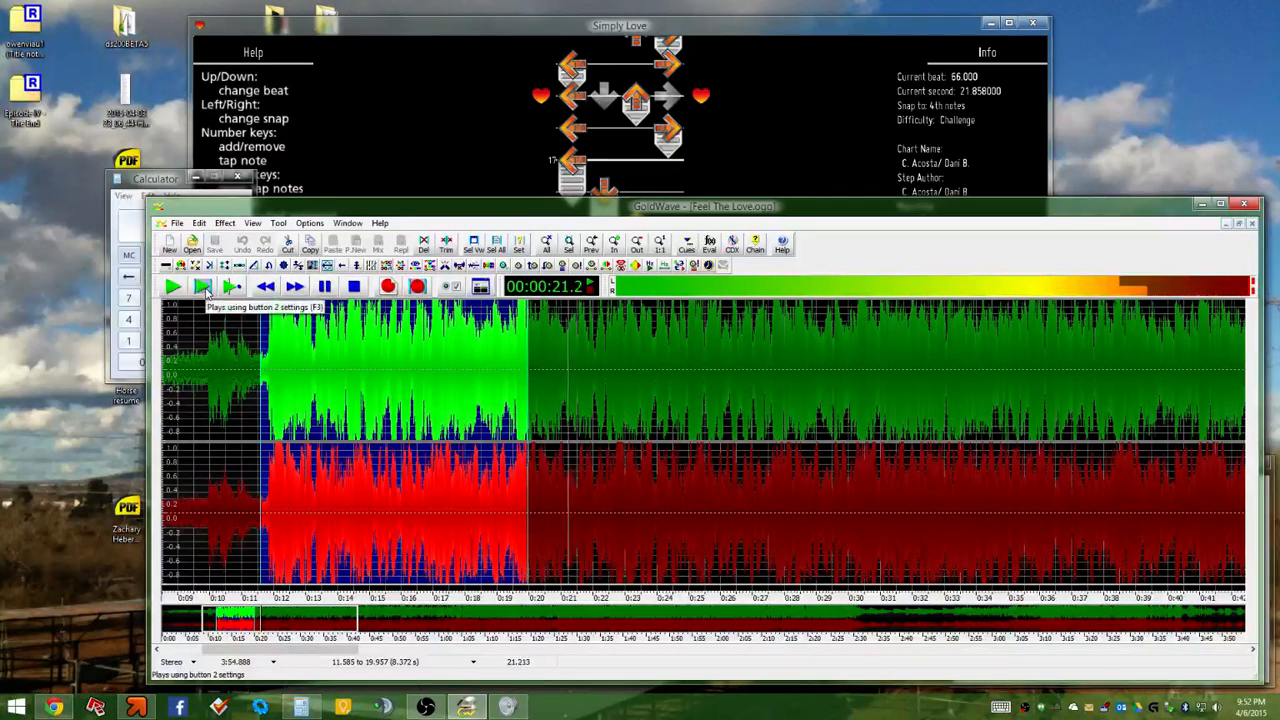
{"action": "left_click", "coordinate": [203, 287]}
Lower the system volume and replay the selected passage
{"action": "key", "text": "XF86AudioLowerVolume"}
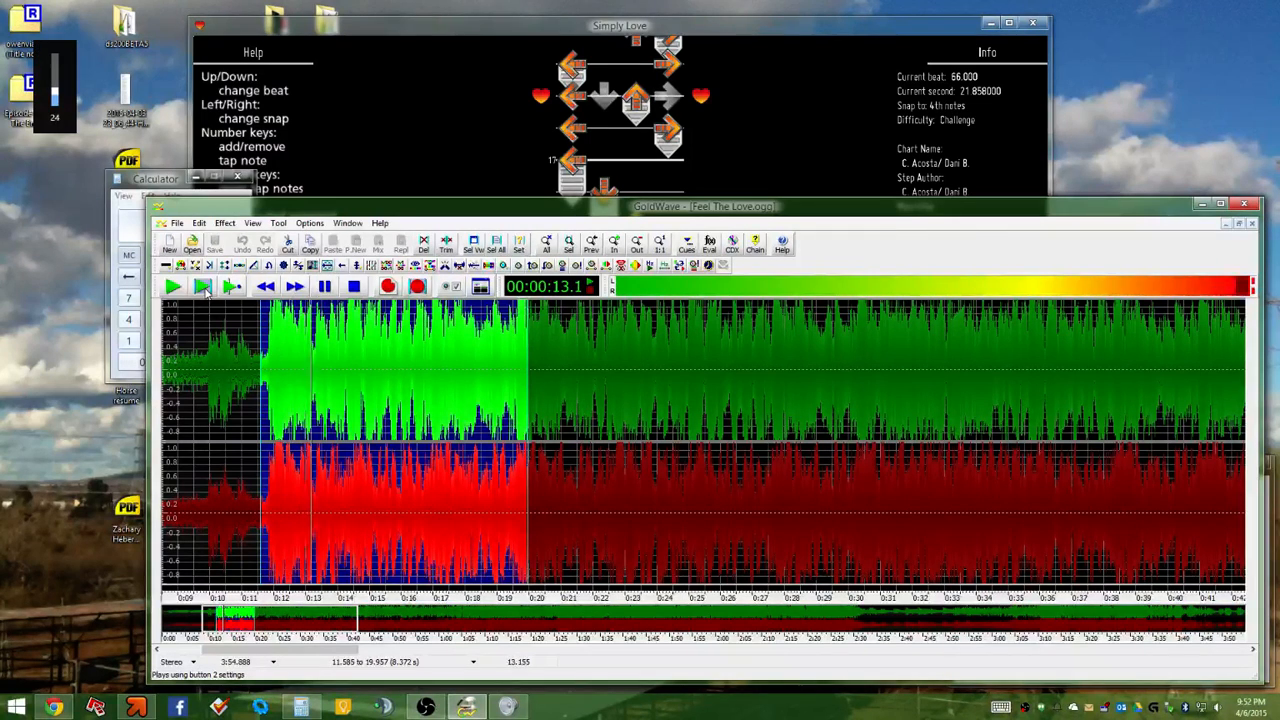
{"action": "key", "text": "XF86AudioLowerVolume"}
{"action": "key", "text": "XF86AudioLowerVolume"}
{"action": "key", "text": "XF86AudioLowerVolume"}
{"action": "key", "text": "XF86AudioLowerVolume"}
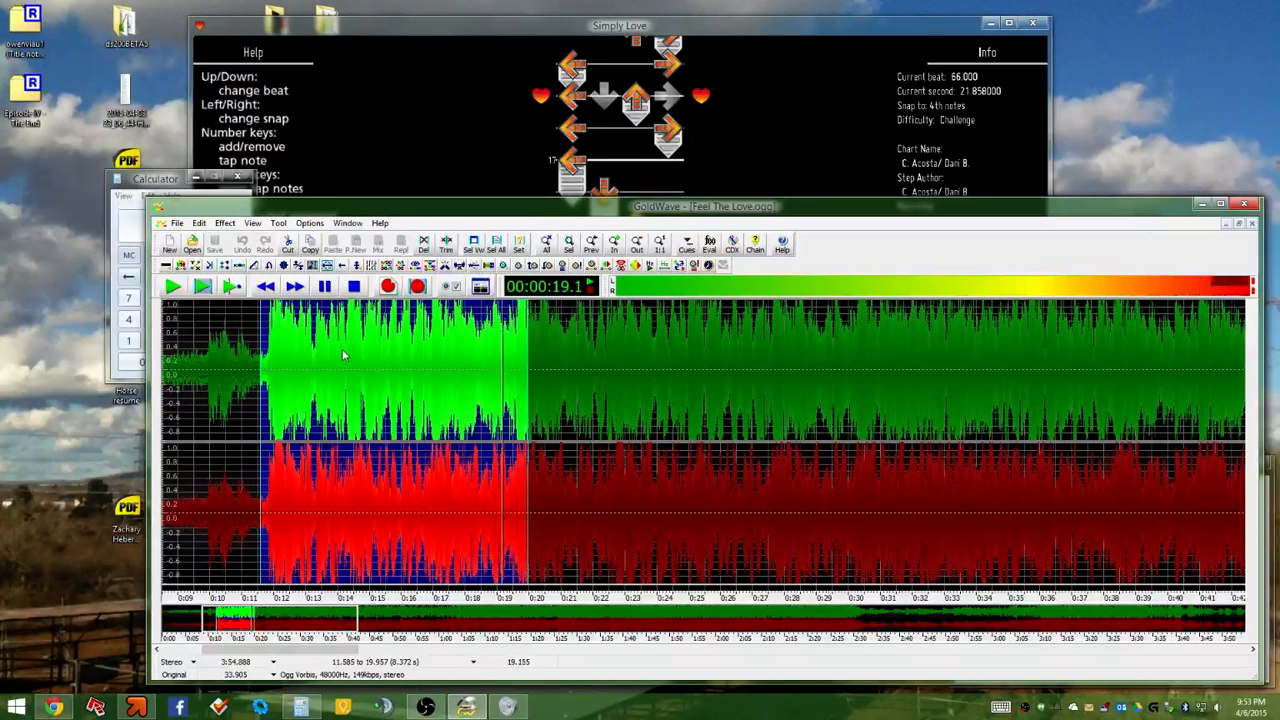
{"action": "left_click", "coordinate": [202, 288]}
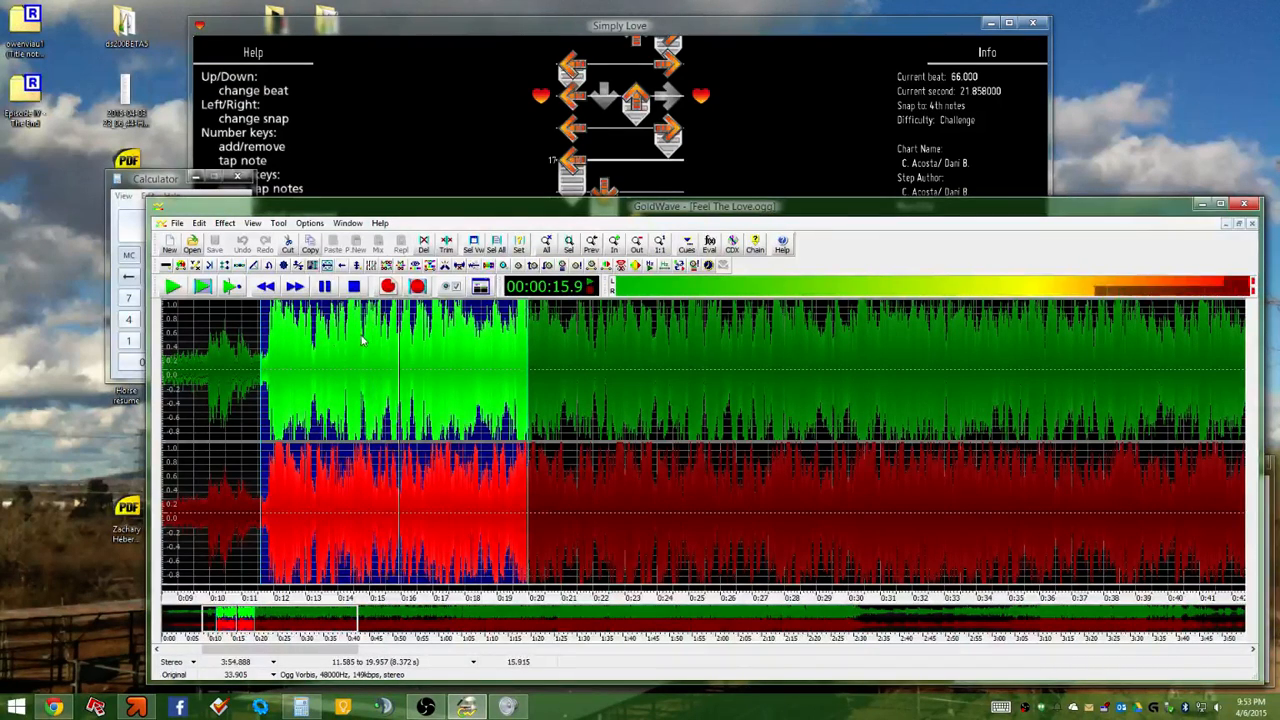
Play the section from about 14.15 to 15.16 seconds, and narrow the selection to about 14.24 to 14.74 seconds for another playback
{"action": "left_click_drag", "start_coordinate": [343, 345], "coordinate": [375, 345]}
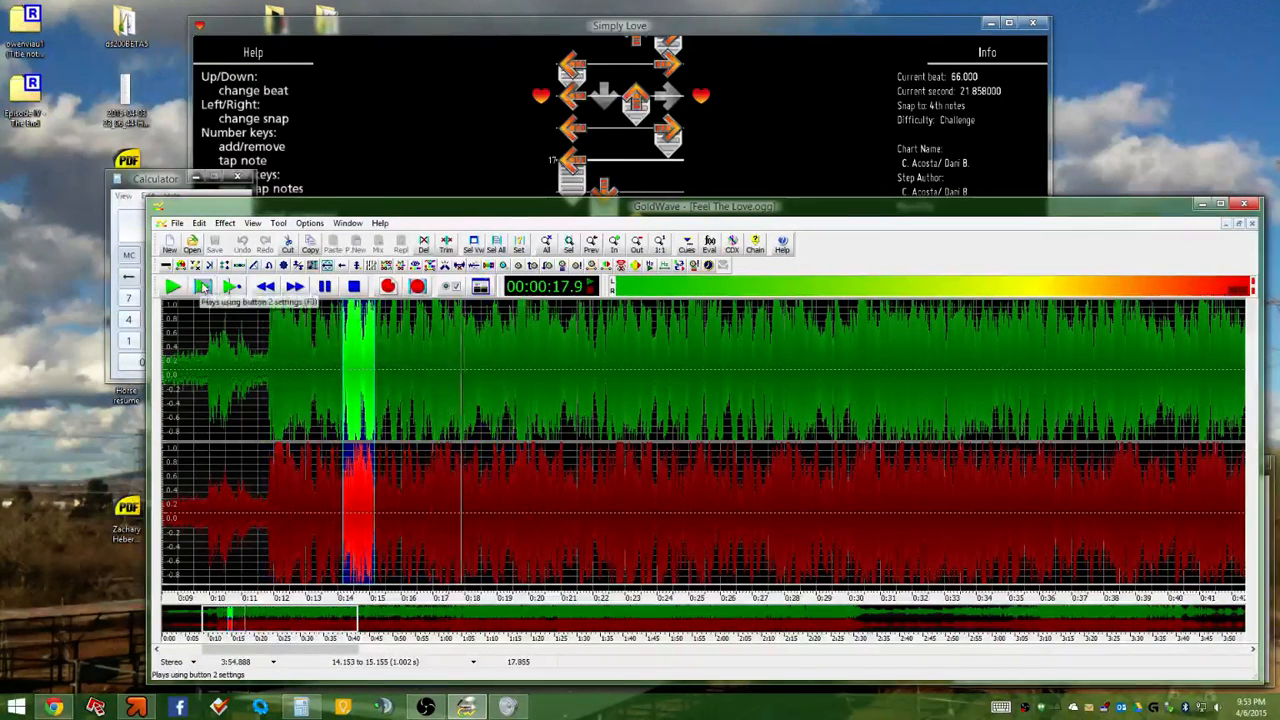
{"action": "left_click", "coordinate": [203, 287]}
{"action": "scroll", "coordinate": [355, 320], "scroll_direction": "up", "scroll_amount": 2}
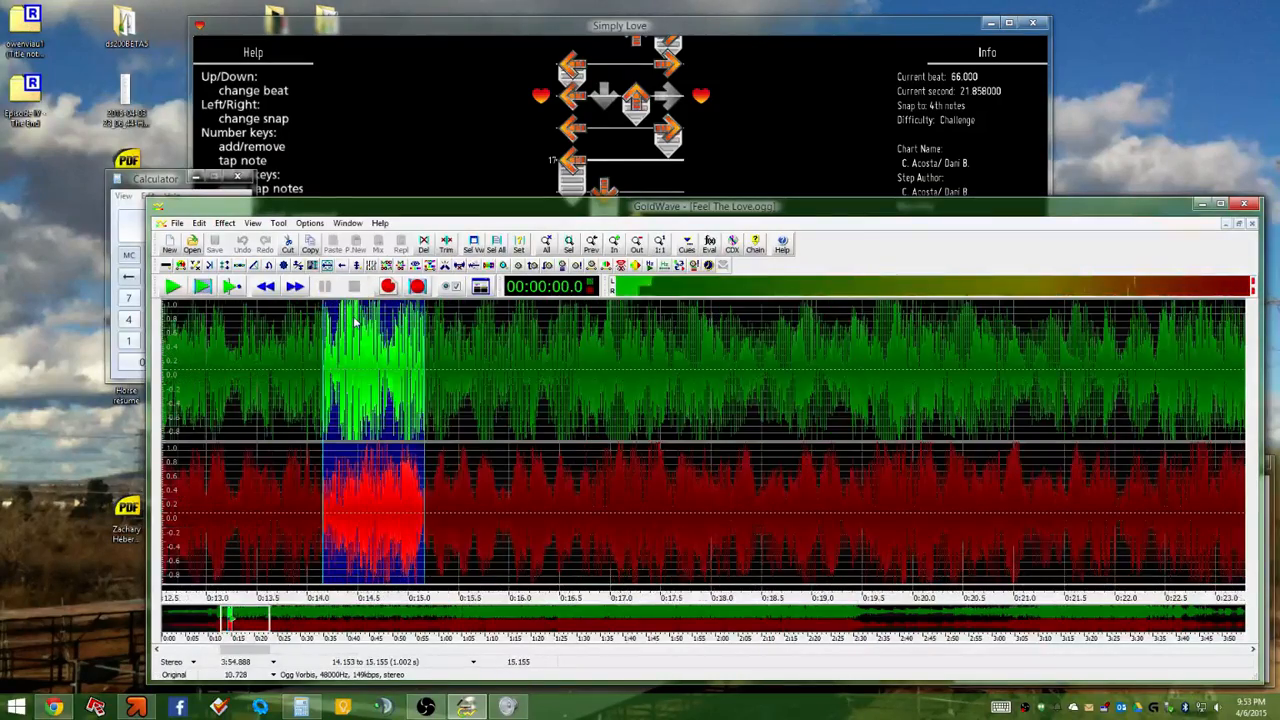
{"action": "scroll", "coordinate": [355, 320], "scroll_direction": "up", "scroll_amount": 5}
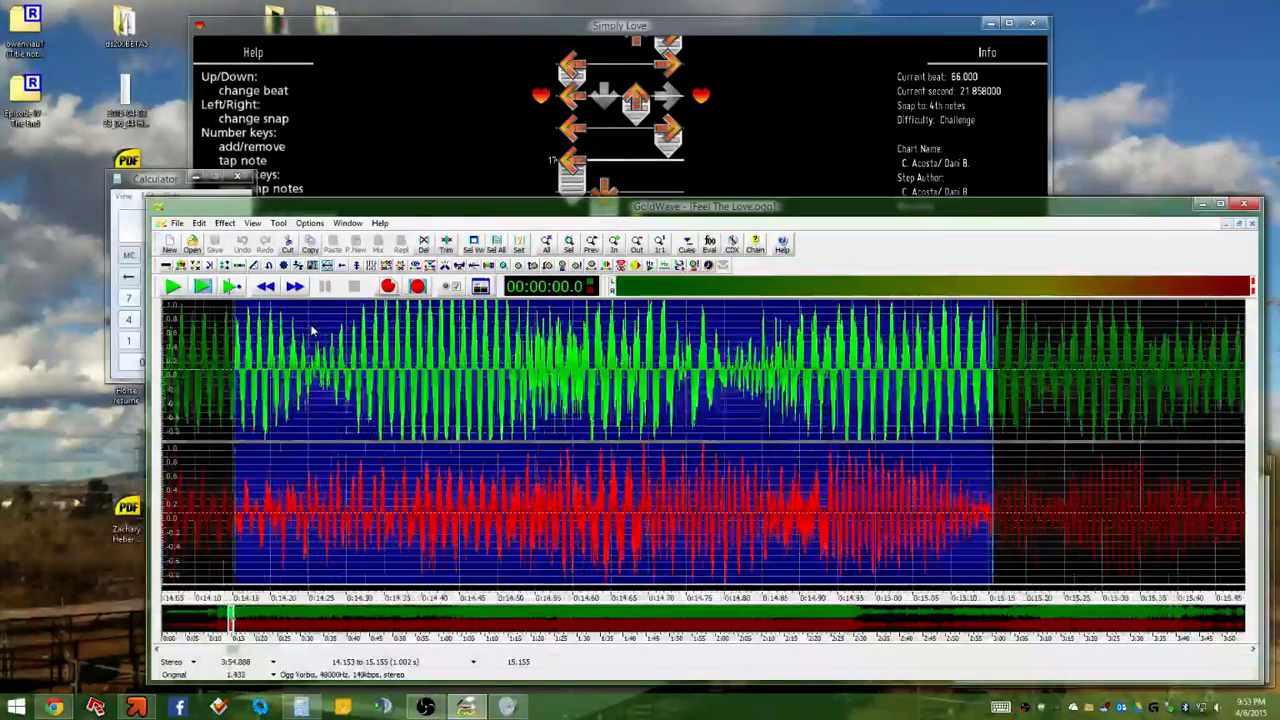
{"action": "scroll", "coordinate": [311, 330], "scroll_direction": "up", "scroll_amount": 1}
{"action": "left_click_drag", "start_coordinate": [299, 334], "coordinate": [799, 374]}
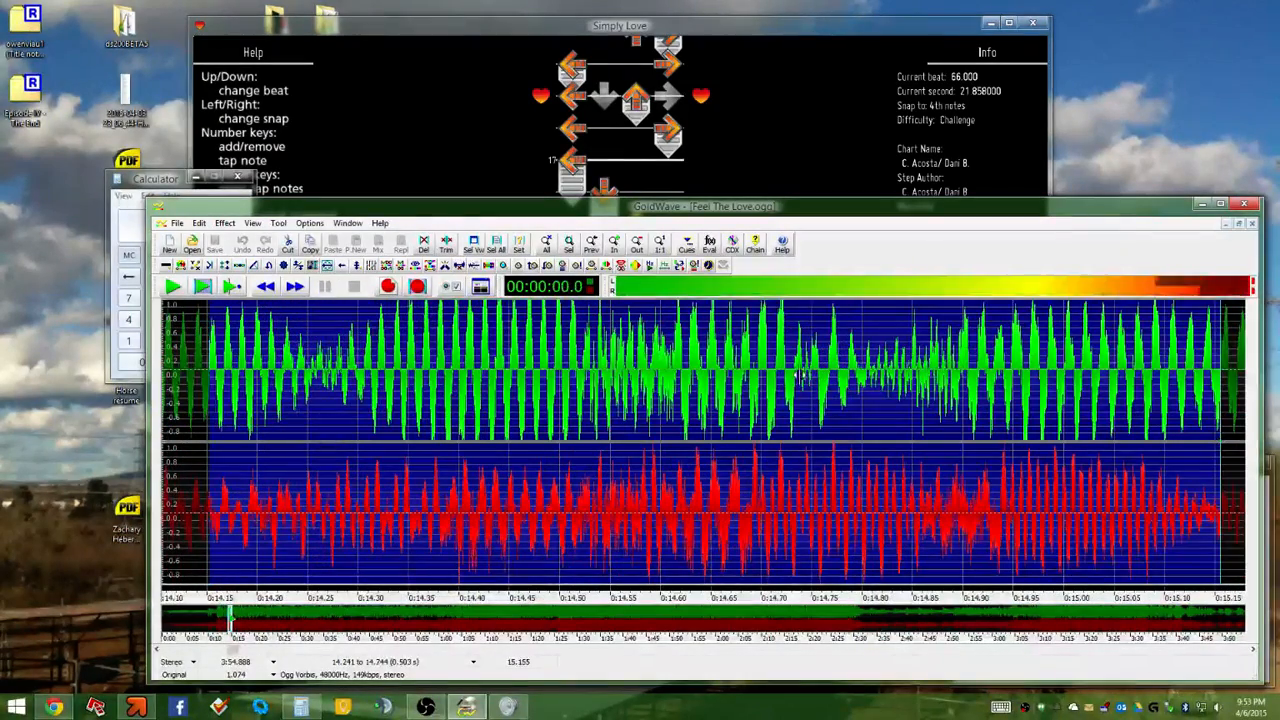
{"action": "left_click", "coordinate": [203, 287]}
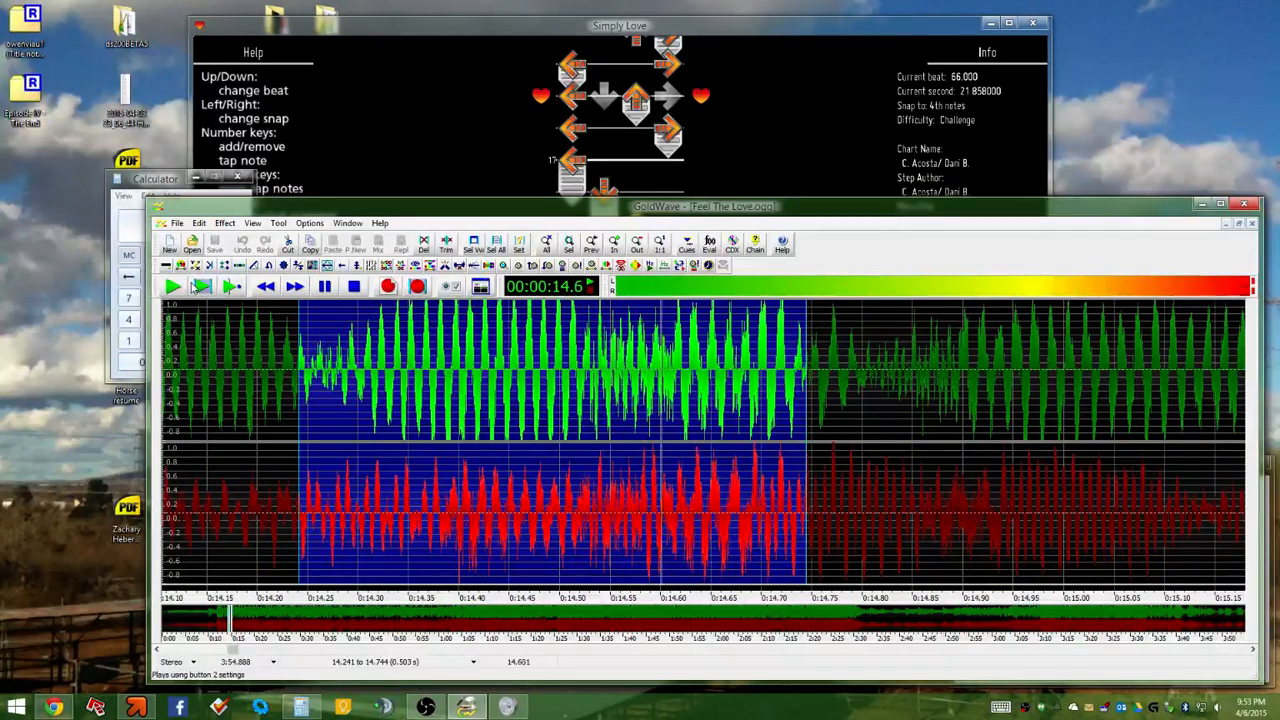
Select and play two short fragments, about 14.60 to 14.78 seconds and about 14.48 to 14.68 seconds
{"action": "left_click_drag", "start_coordinate": [662, 356], "coordinate": [846, 350]}
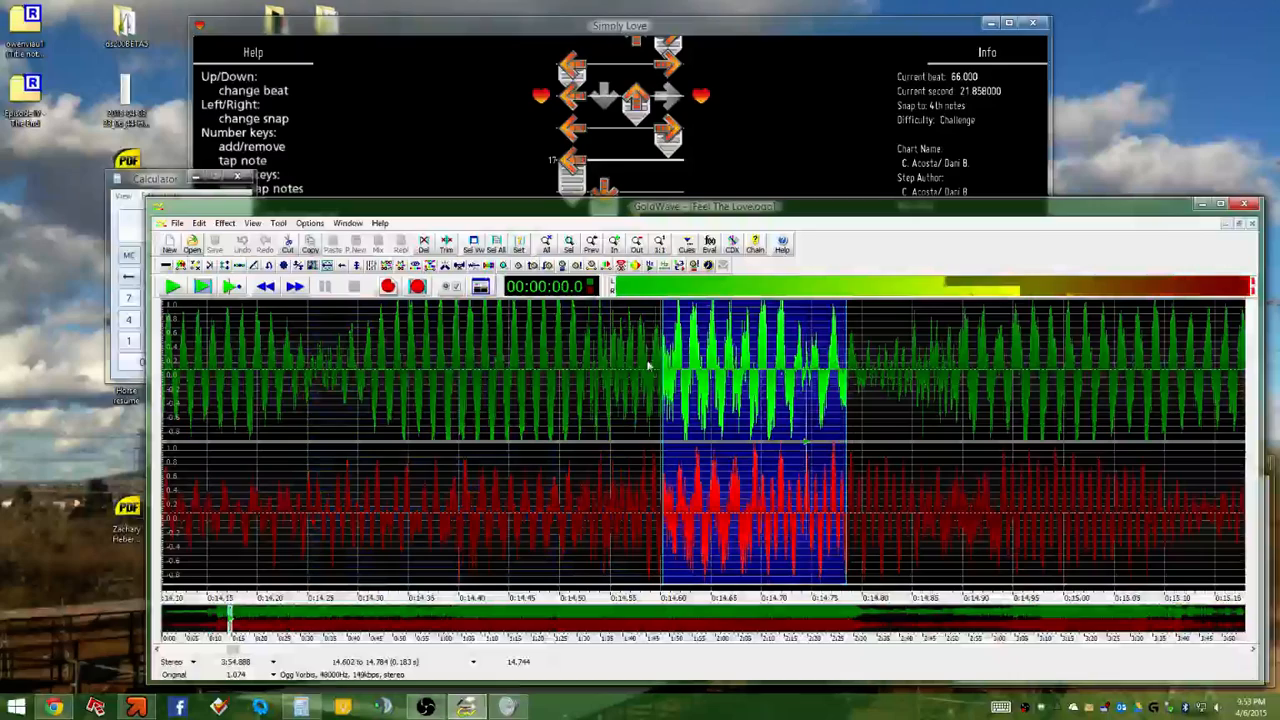
{"action": "left_click", "coordinate": [206, 291]}
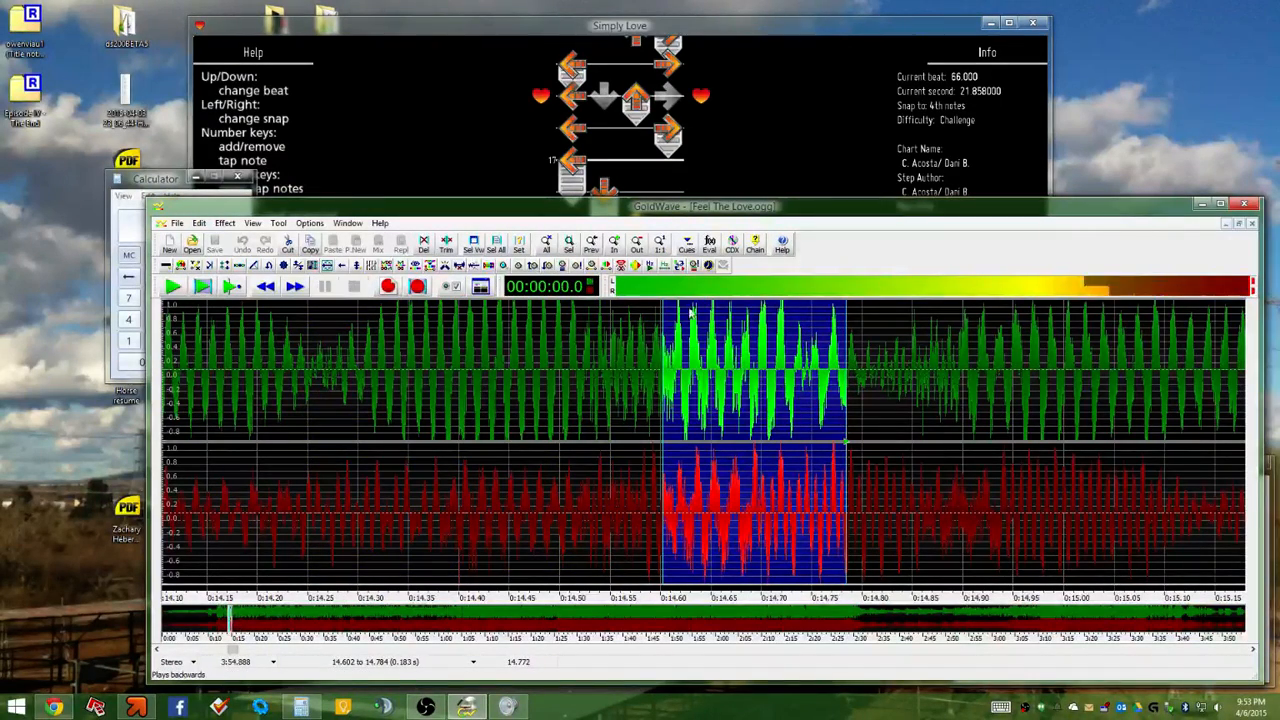
{"action": "left_click_drag", "start_coordinate": [540, 362], "coordinate": [743, 360]}
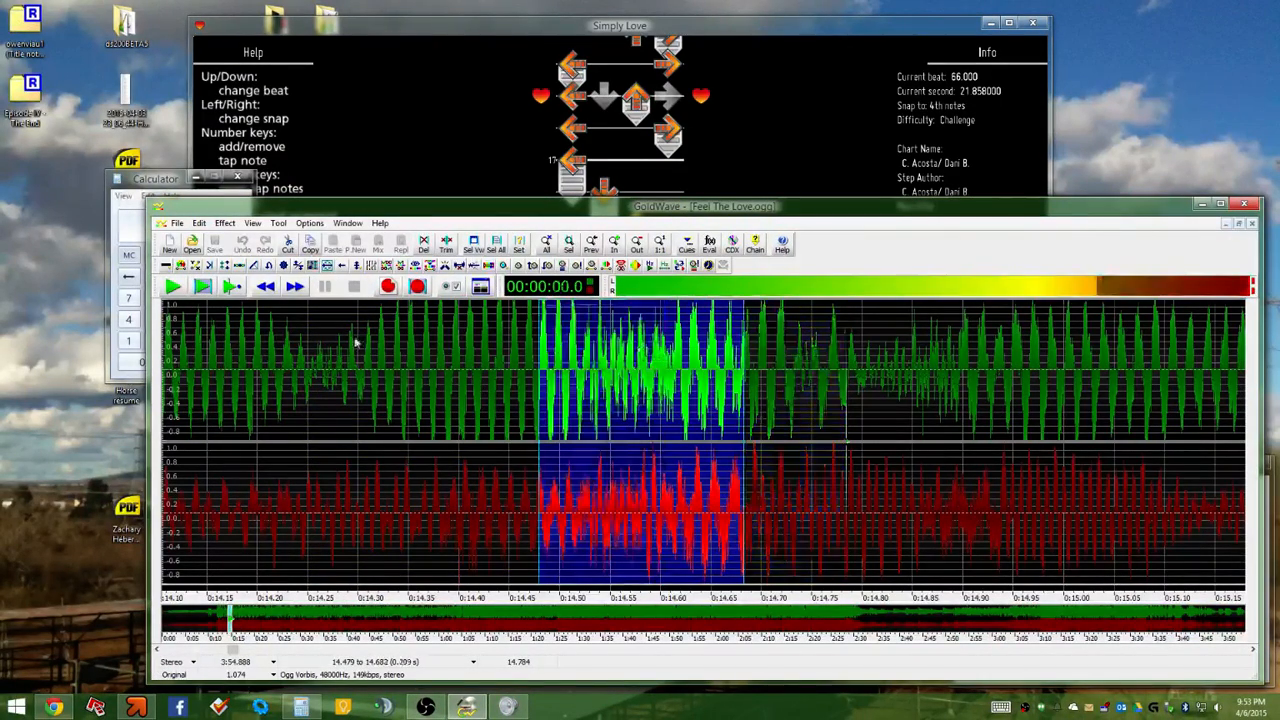
{"action": "left_click", "coordinate": [202, 287]}
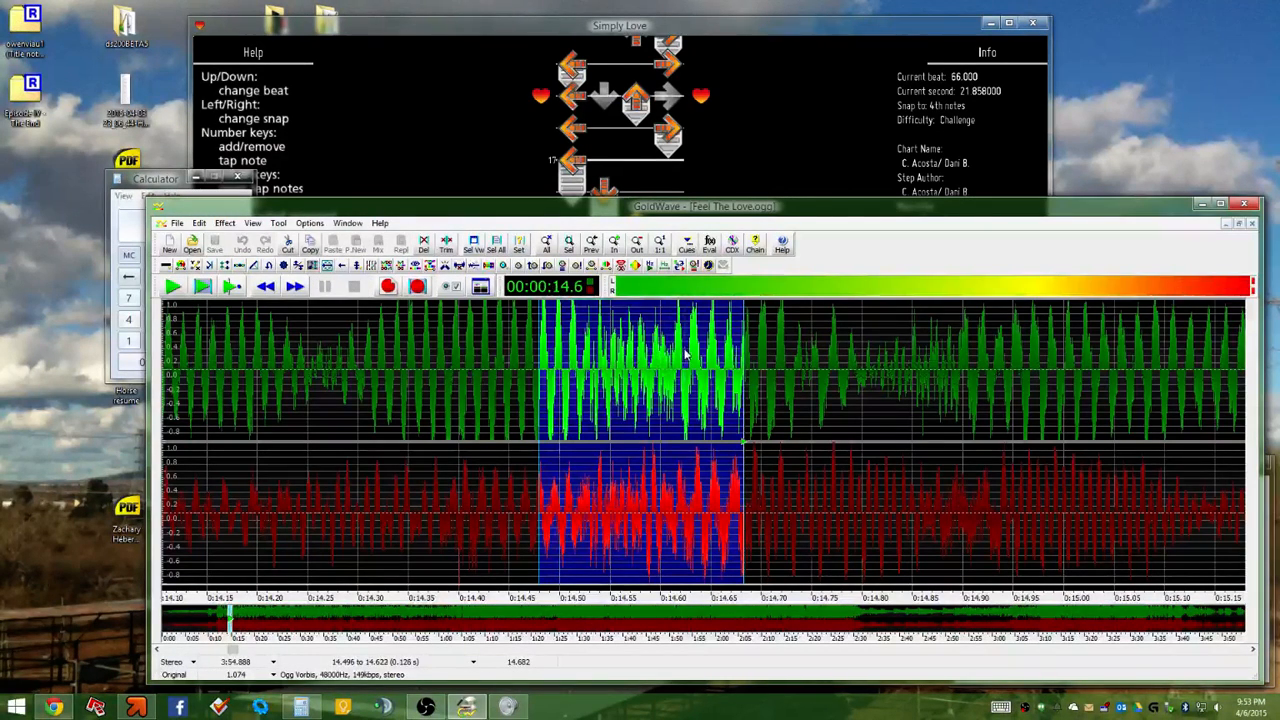
Shrink the selection to about 14.50 to 14.62 seconds and play it, and also audition about 14.24 to 14.53 seconds
{"action": "left_click_drag", "start_coordinate": [686, 355], "coordinate": [557, 355]}
{"action": "left_click", "coordinate": [202, 287]}
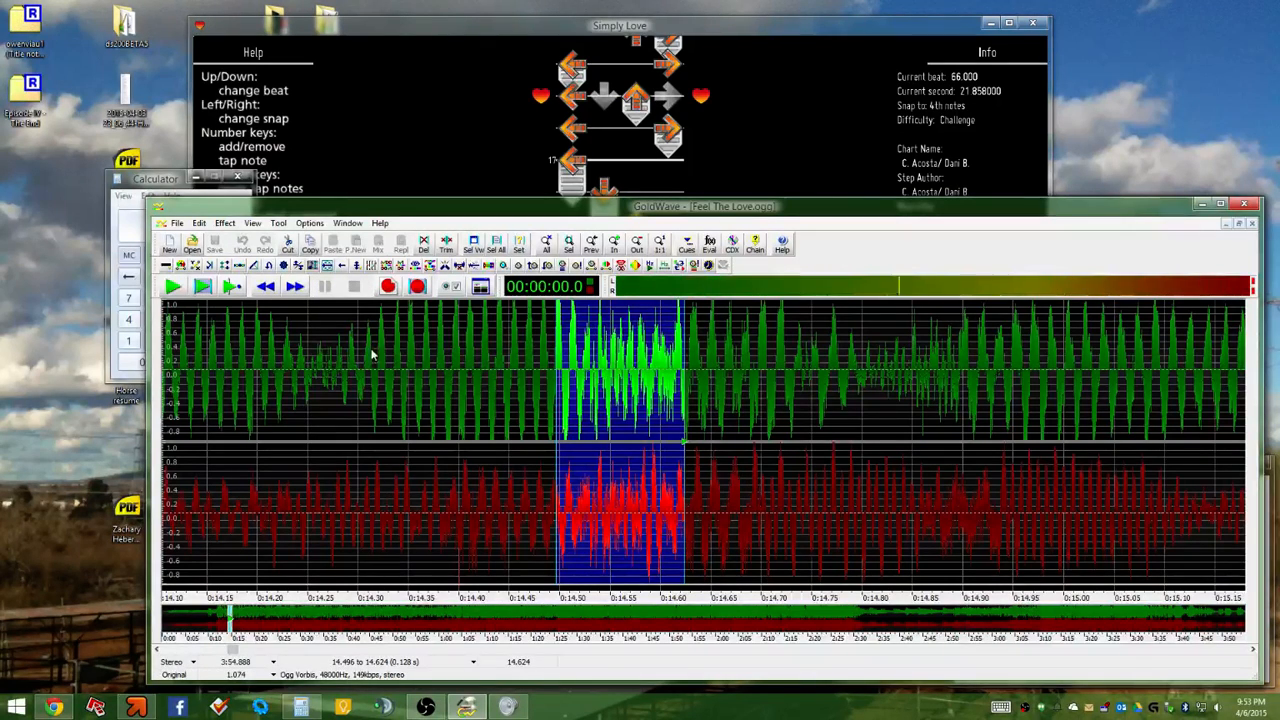
{"action": "left_click_drag", "start_coordinate": [300, 366], "coordinate": [591, 355]}
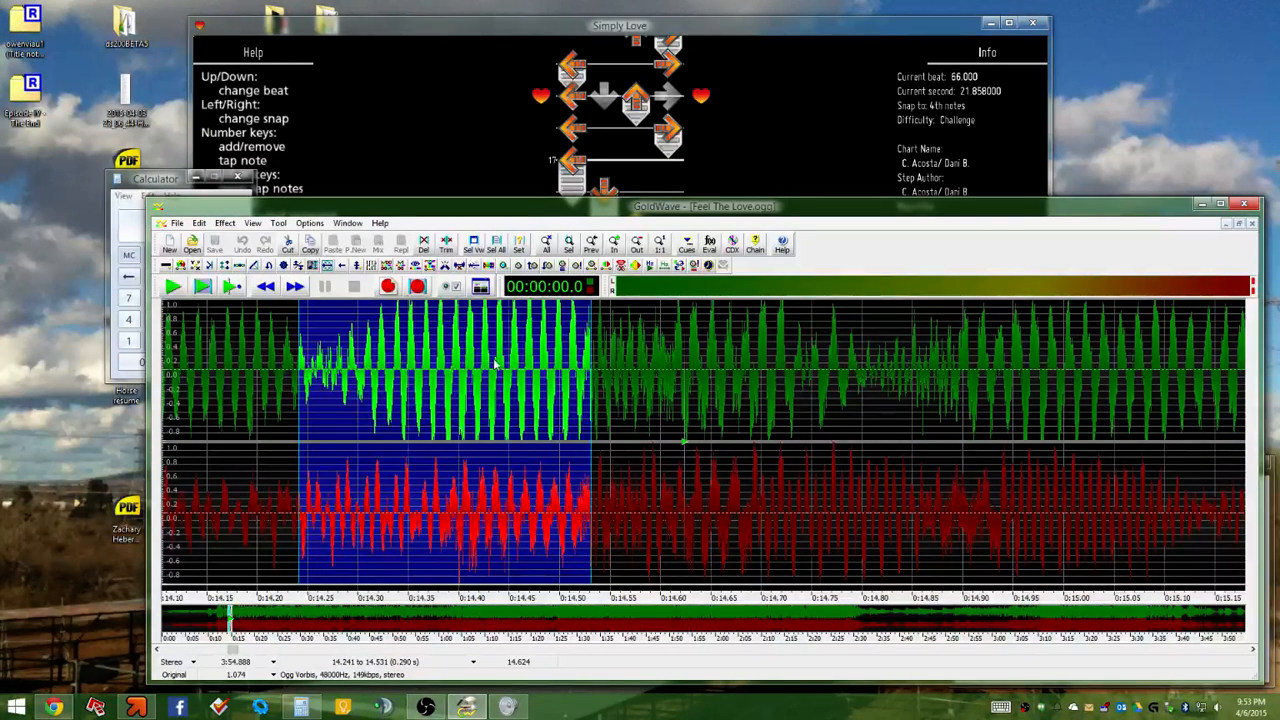
{"action": "left_click", "coordinate": [201, 287]}
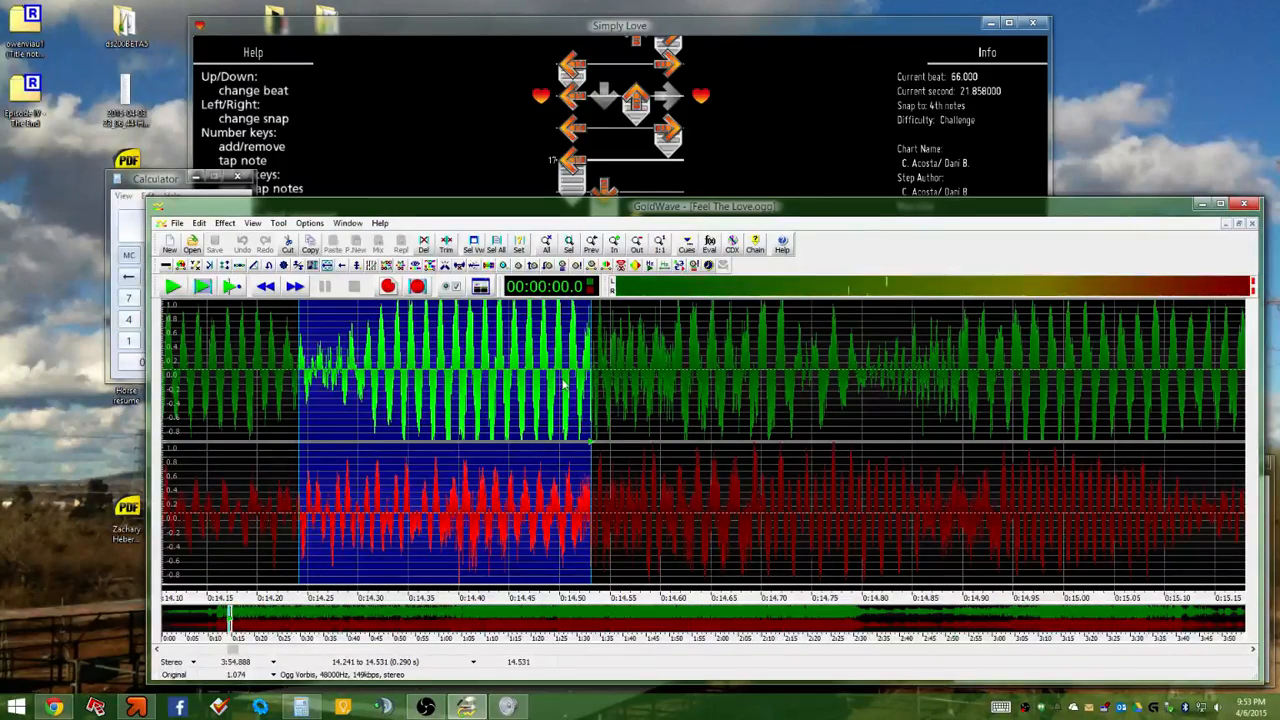
Select the waveform section from about 14.536 to 14.615 seconds and play it
{"action": "scroll", "coordinate": [606, 370], "scroll_direction": "up", "scroll_amount": 5}
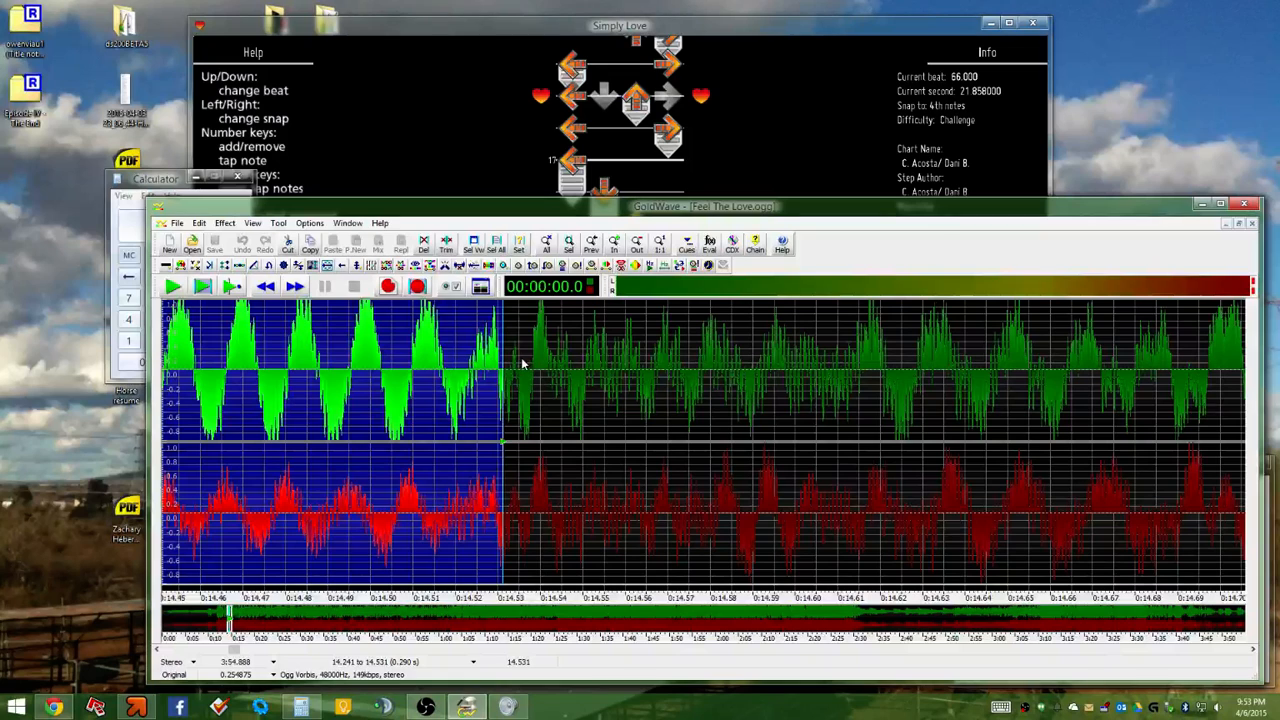
{"action": "left_click_drag", "start_coordinate": [521, 363], "coordinate": [860, 358]}
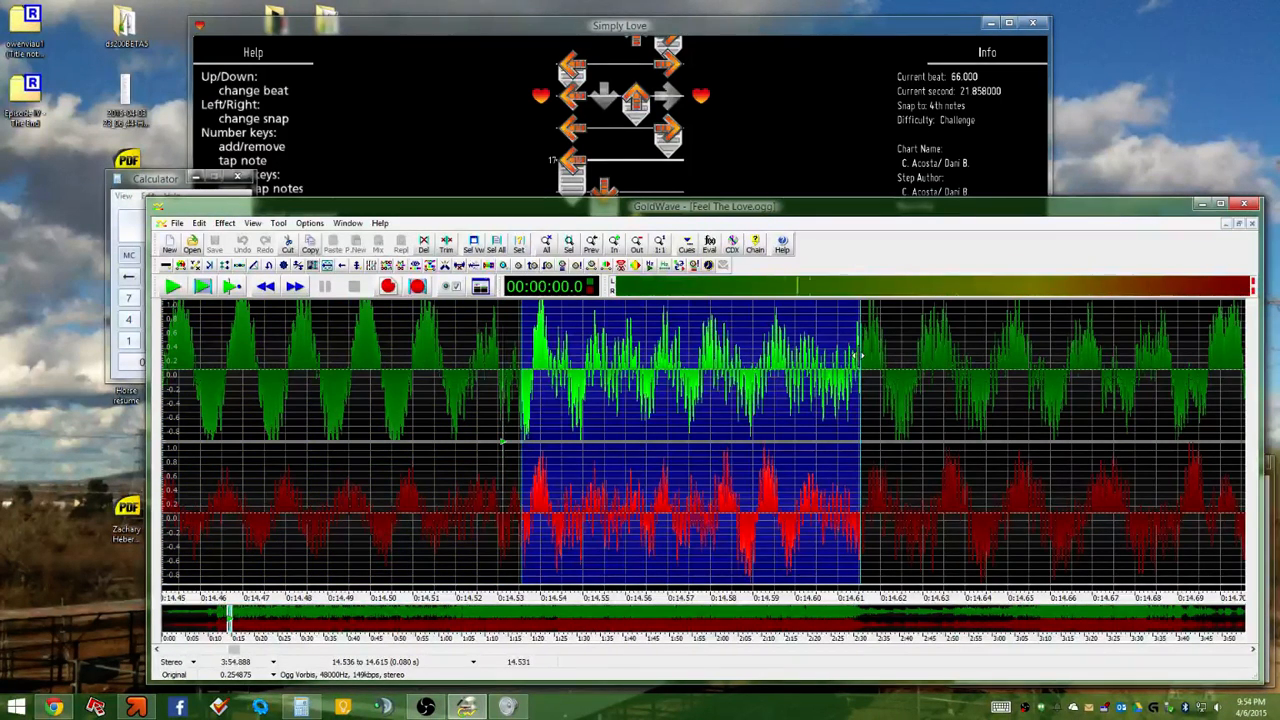
{"action": "scroll", "coordinate": [776, 377], "scroll_direction": "down", "scroll_amount": 2}
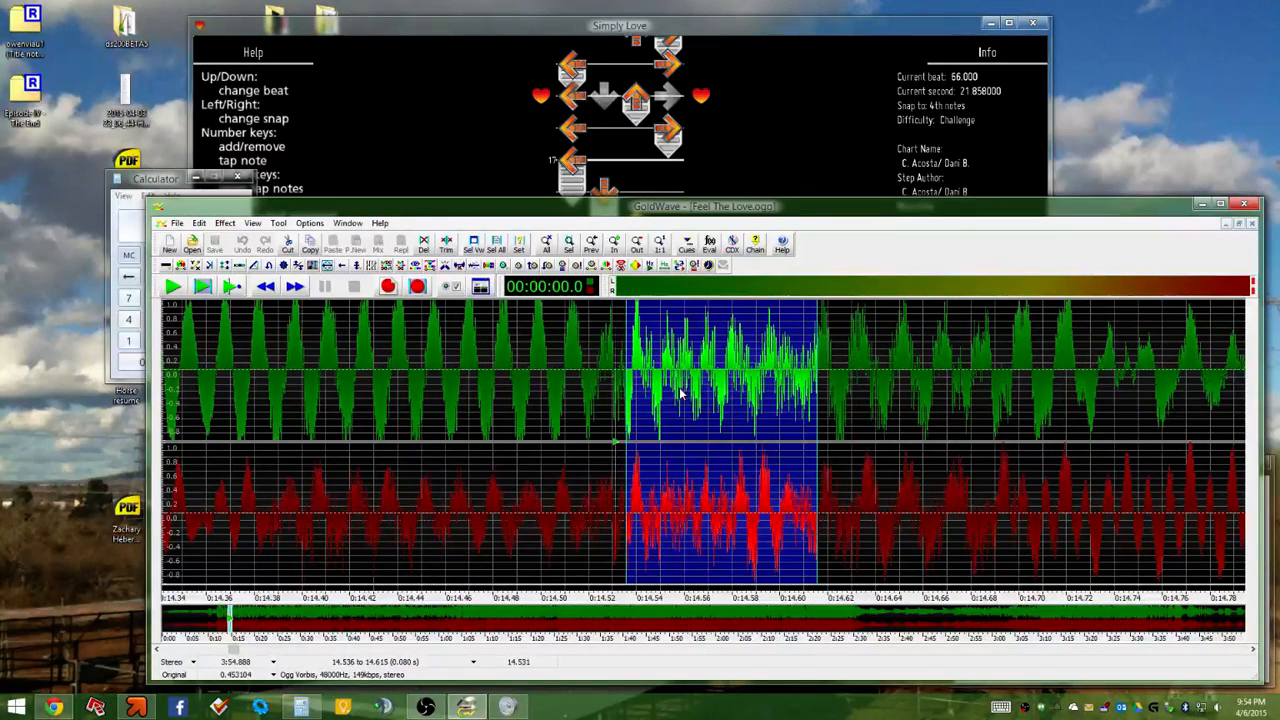
{"action": "left_click", "coordinate": [199, 287]}
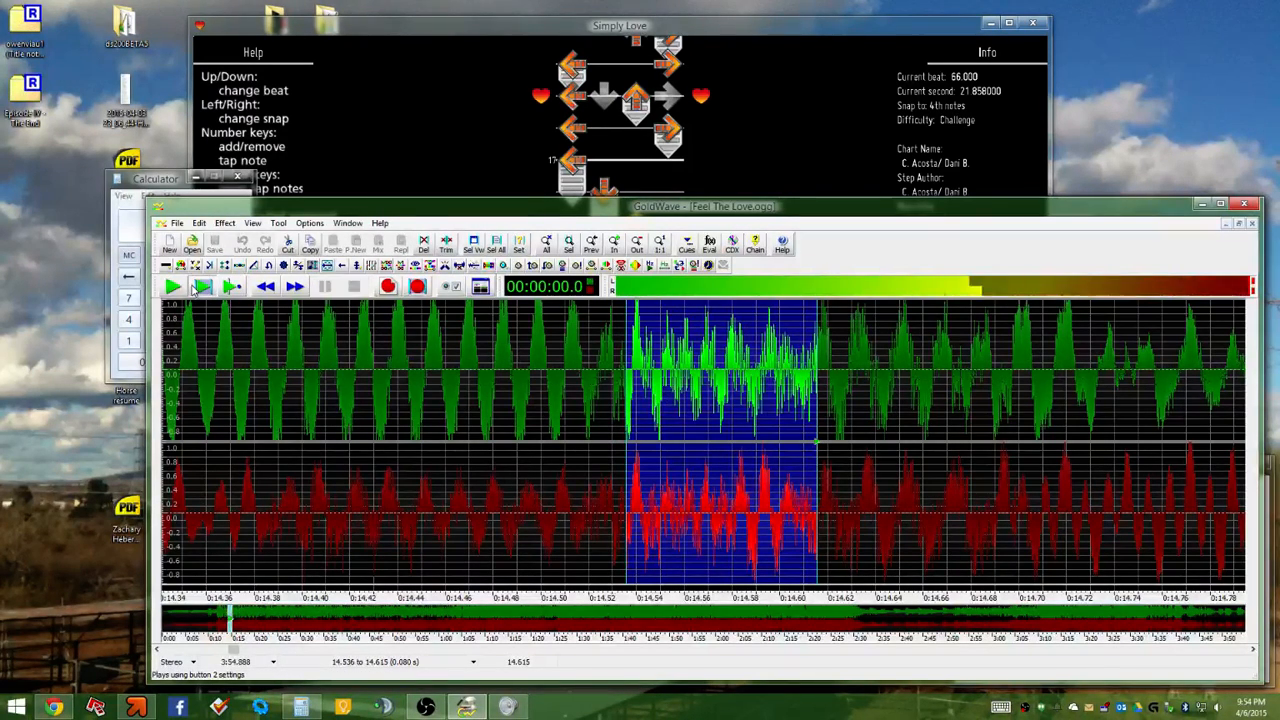
Shrink the selection to the first strong peak, about 14.538 to 14.540 seconds, to pinpoint the beat onset
{"action": "scroll", "coordinate": [656, 350], "scroll_direction": "up", "scroll_amount": 4}
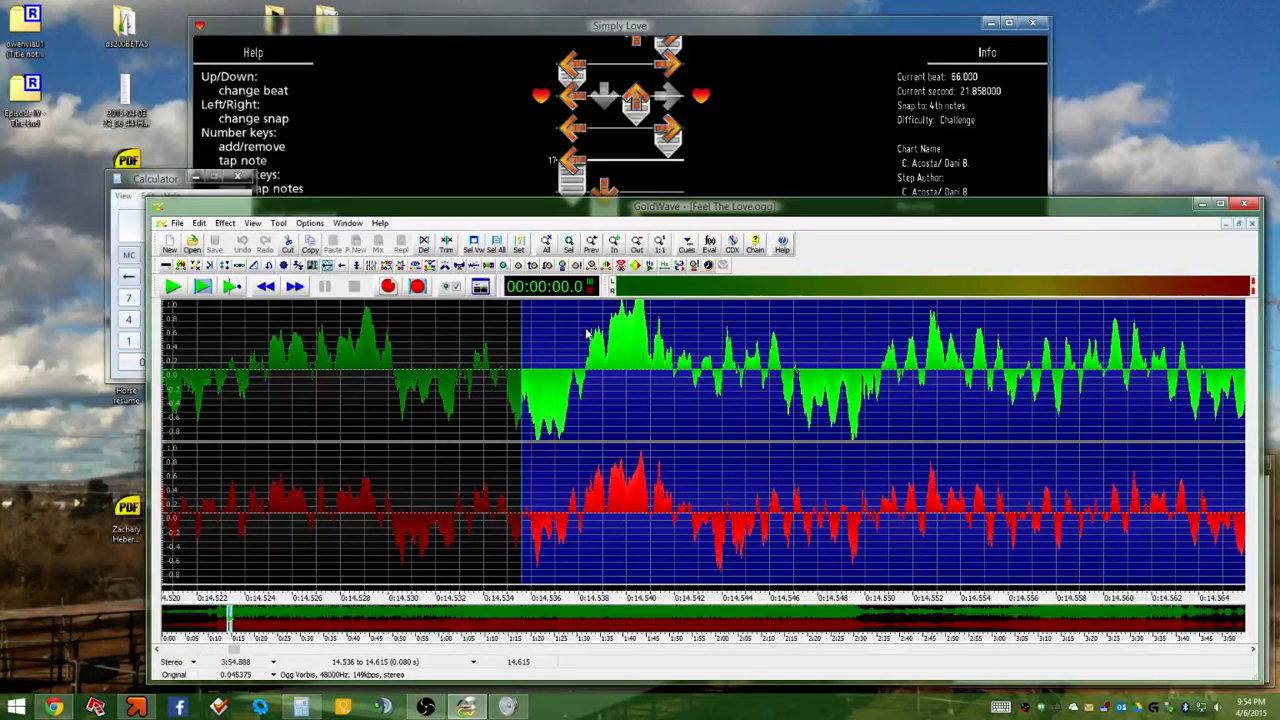
{"action": "key", "text": "space"}
{"action": "left_click_drag", "start_coordinate": [587, 334], "coordinate": [637, 334]}
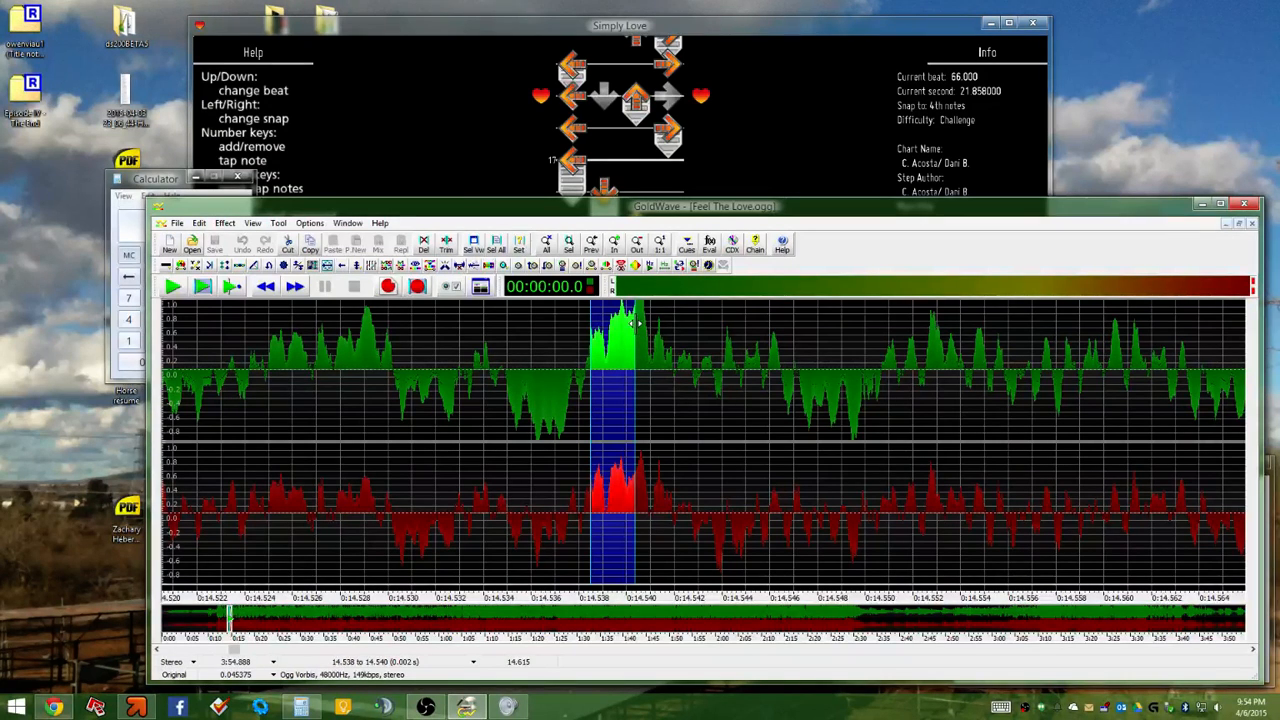
Switch to the StepMania chart editor and move back to beat 44 to read its time
{"action": "left_click", "coordinate": [623, 136]}
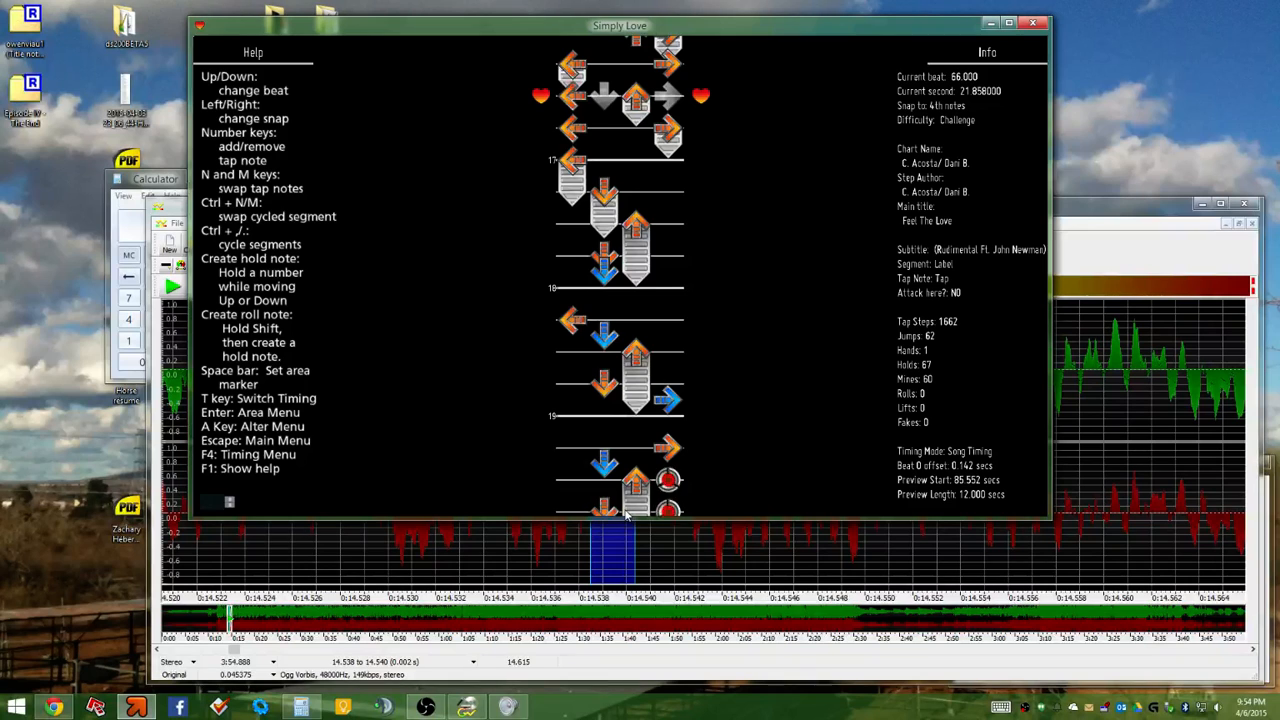
{"action": "key", "text": "Up"}
{"action": "key", "text": "Up"}
{"action": "key", "text": "Up"}
{"action": "key", "text": "Up"}
{"action": "key", "text": "Up"}
{"action": "key", "text": "Up"}
{"action": "key", "text": "Up"}
{"action": "key", "text": "Up"}
{"action": "key", "text": "Up"}
{"action": "key", "text": "Up"}
{"action": "key", "text": "Up"}
{"action": "key", "text": "Up"}
{"action": "key", "text": "Up"}
{"action": "key", "text": "Up"}
{"action": "key", "text": "Up"}
{"action": "key", "text": "Up"}
{"action": "key", "text": "Up"}
{"action": "key", "text": "Up"}
{"action": "key", "text": "Up"}
{"action": "key", "text": "Up"}
{"action": "key", "text": "Up"}
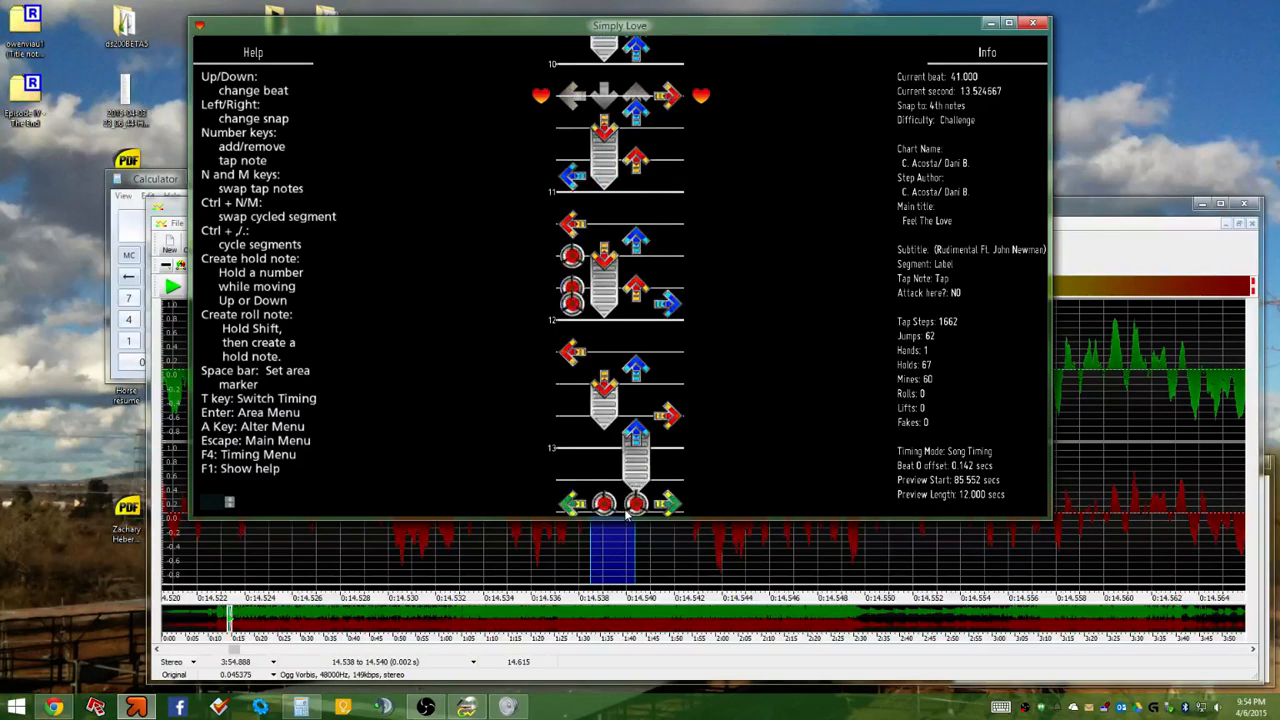
{"action": "key", "text": "Up"}
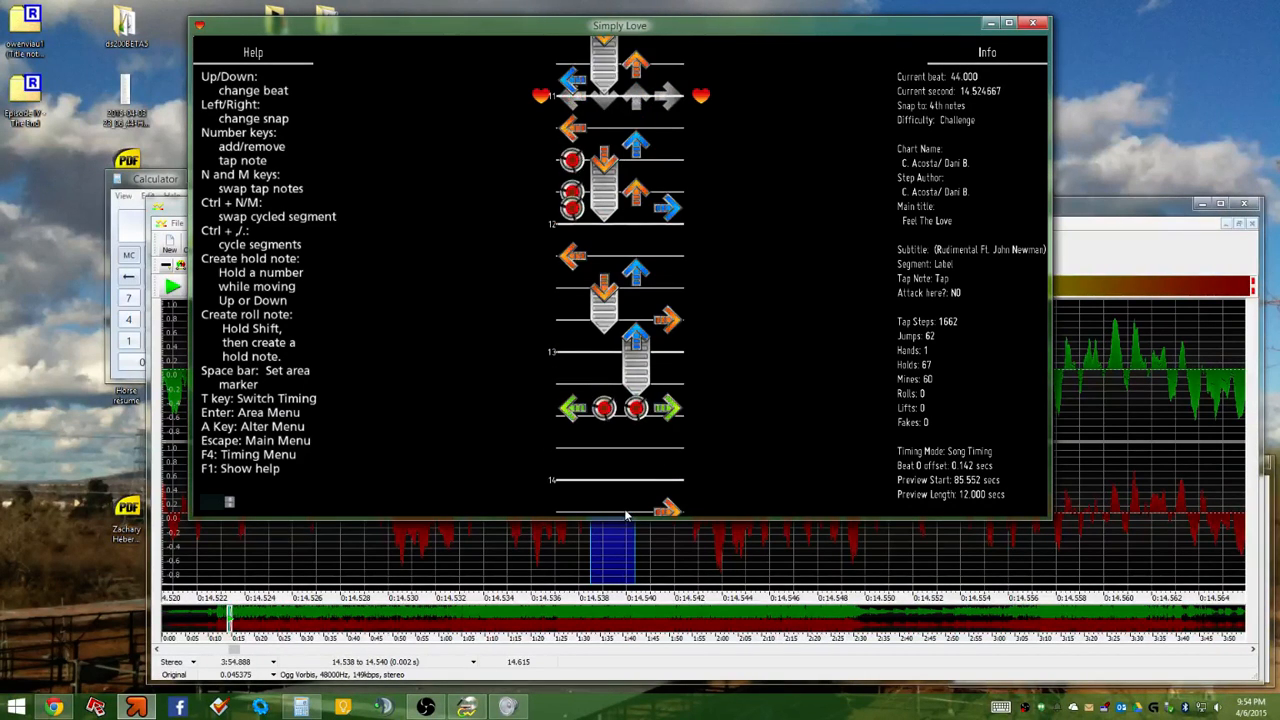
{"action": "key", "text": "Down"}
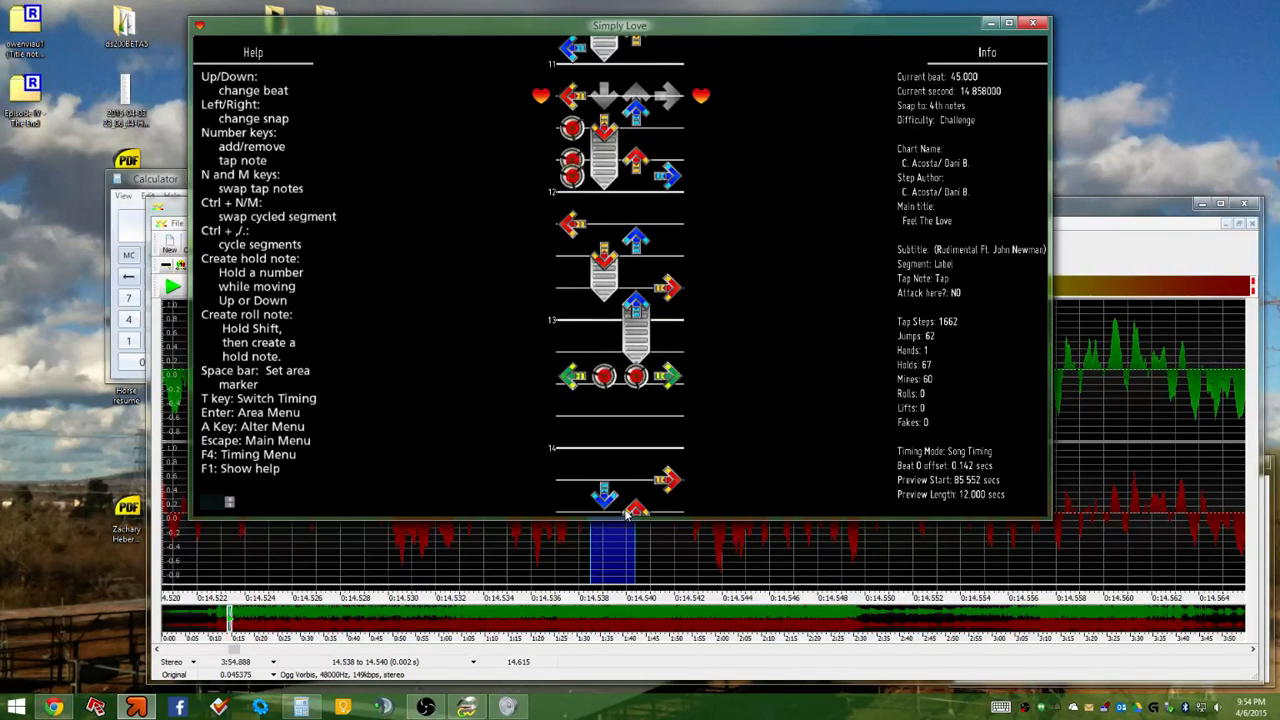
{"action": "key", "text": "Up"}
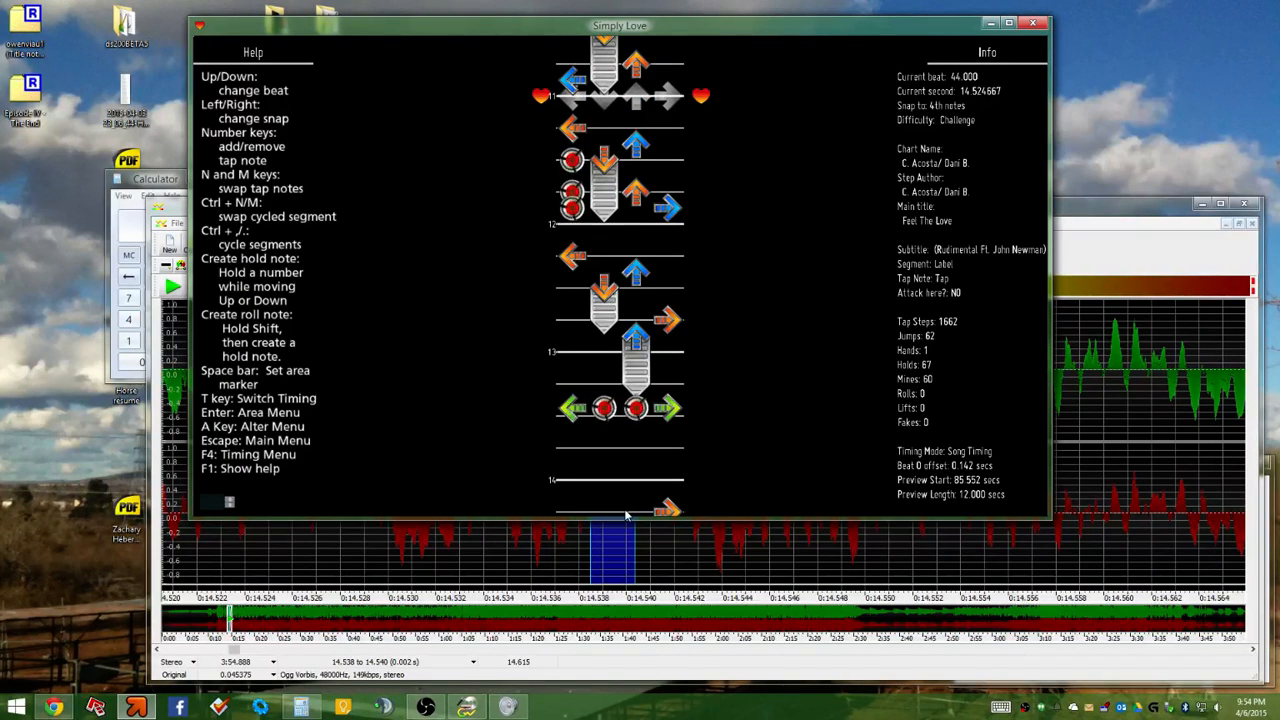
Test-play the chart from a marker at beat 44 and change the Beat 0 offset to 0.128 seconds
{"action": "key", "text": "space"}
{"action": "key", "text": "p"}
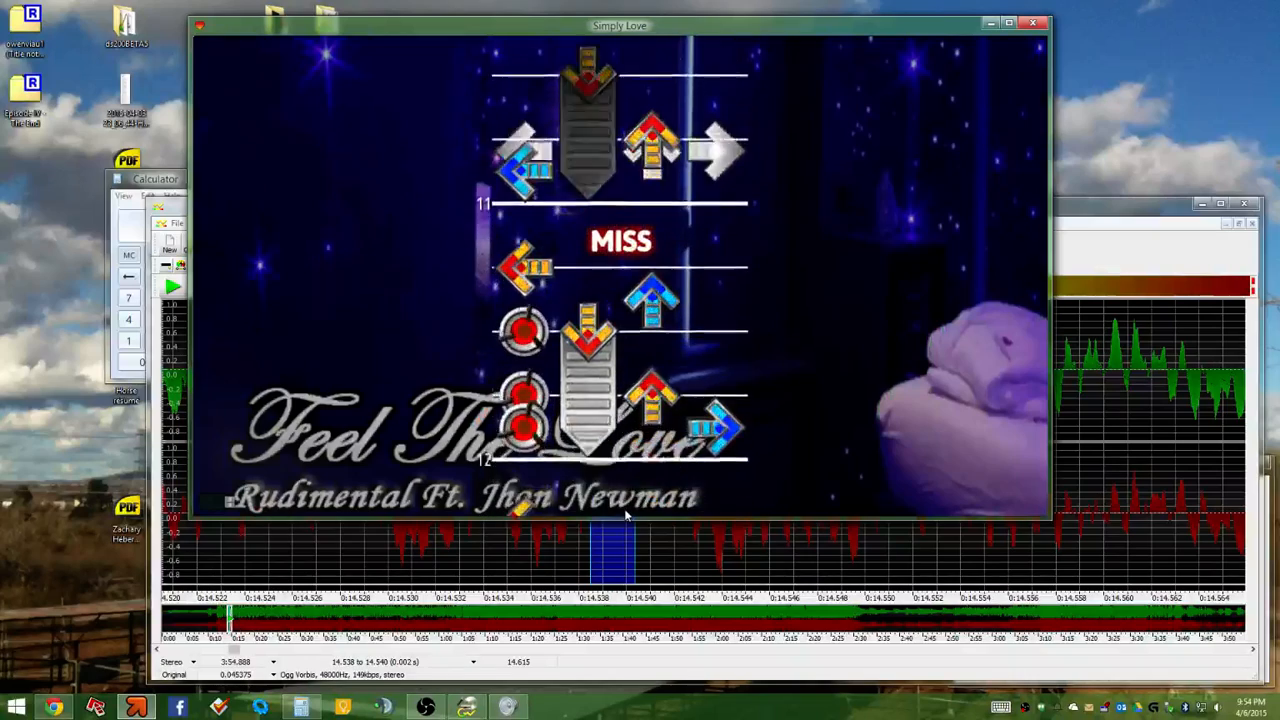
{"action": "key", "text": "Escape"}
{"action": "key", "text": "Up"}
{"action": "key", "text": "Up"}
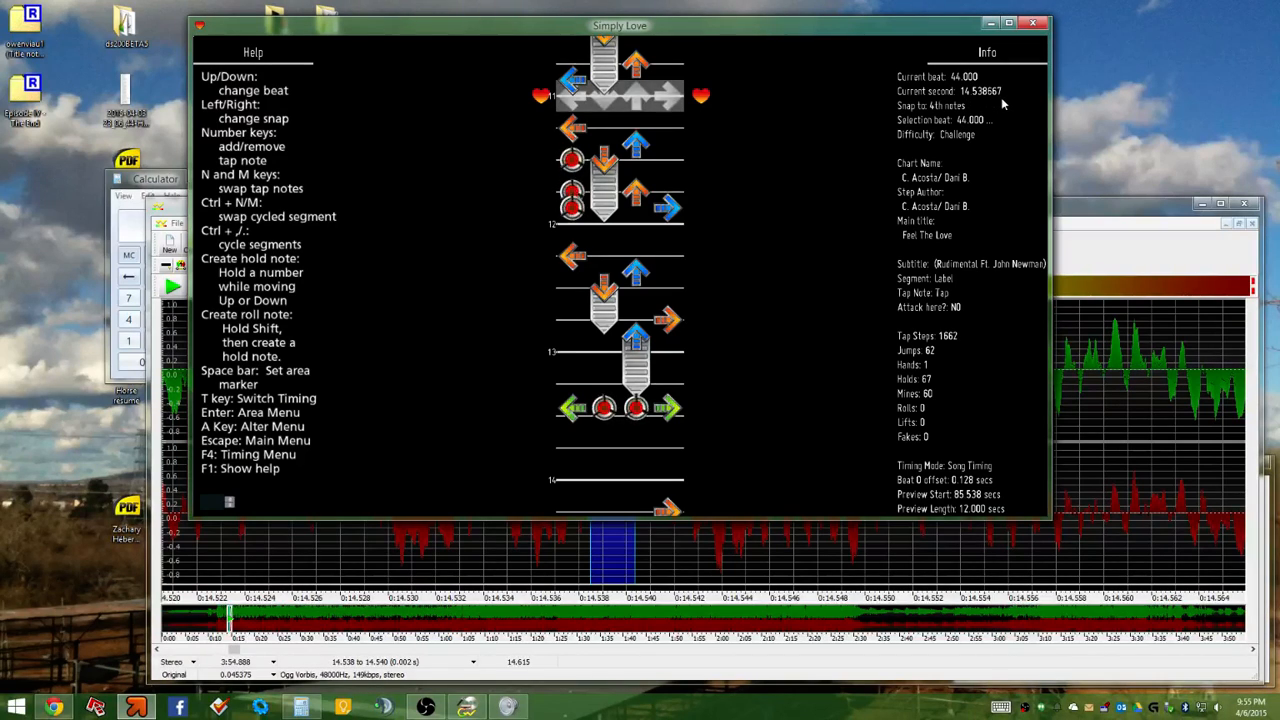
Switch back to GoldWave and select the loud section from about 12.15 to 35.58 seconds
{"action": "left_click", "coordinate": [1083, 220]}
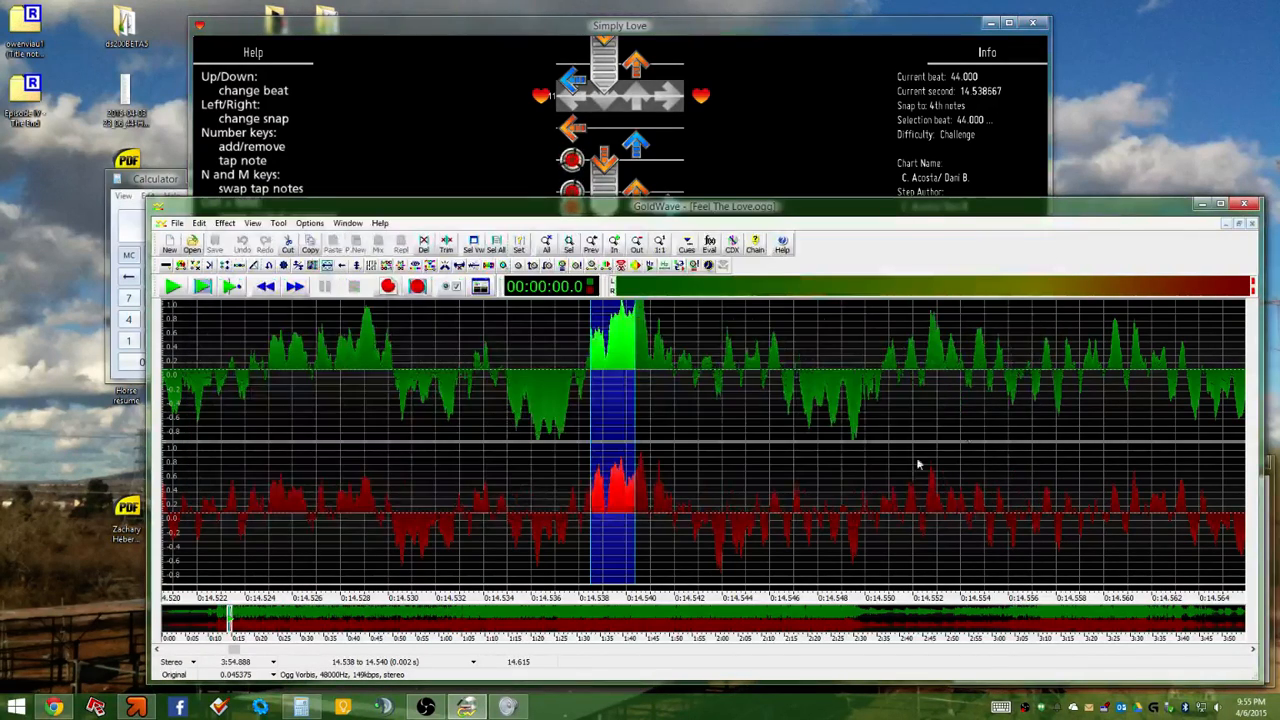
{"action": "scroll", "coordinate": [910, 469], "scroll_direction": "down", "scroll_amount": 10}
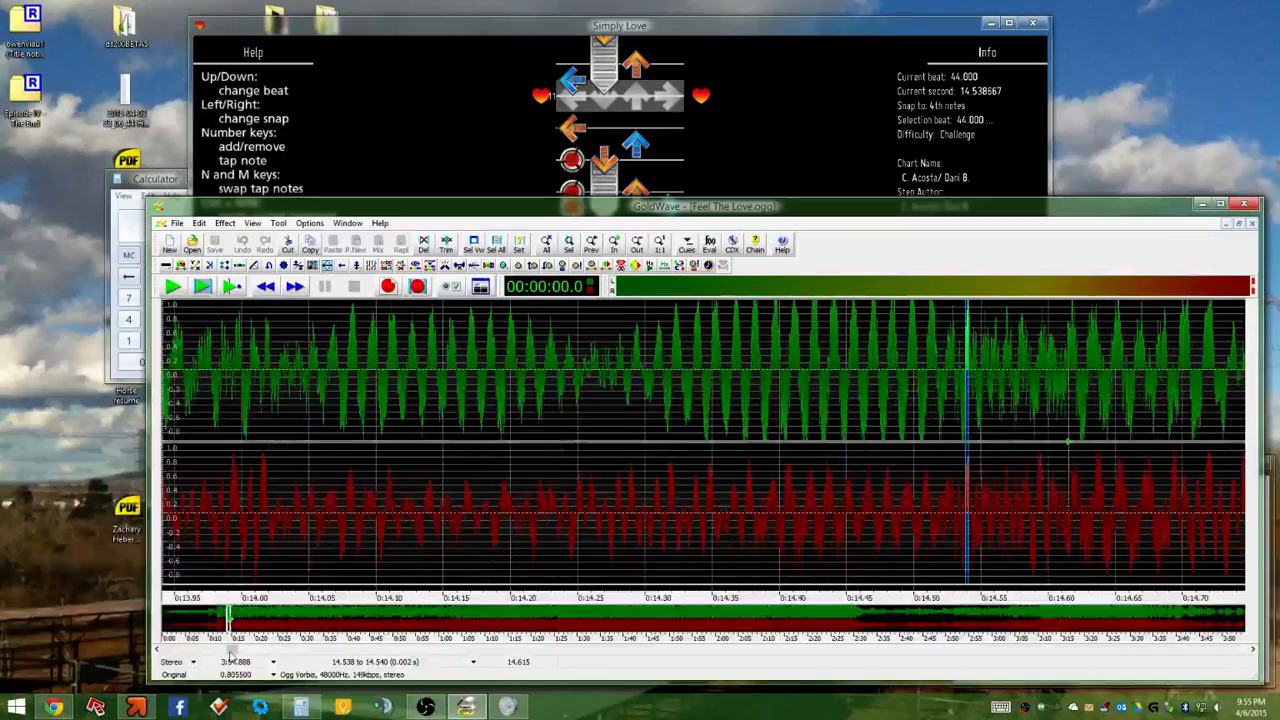
{"action": "scroll", "coordinate": [730, 475], "scroll_direction": "down", "scroll_amount": 7}
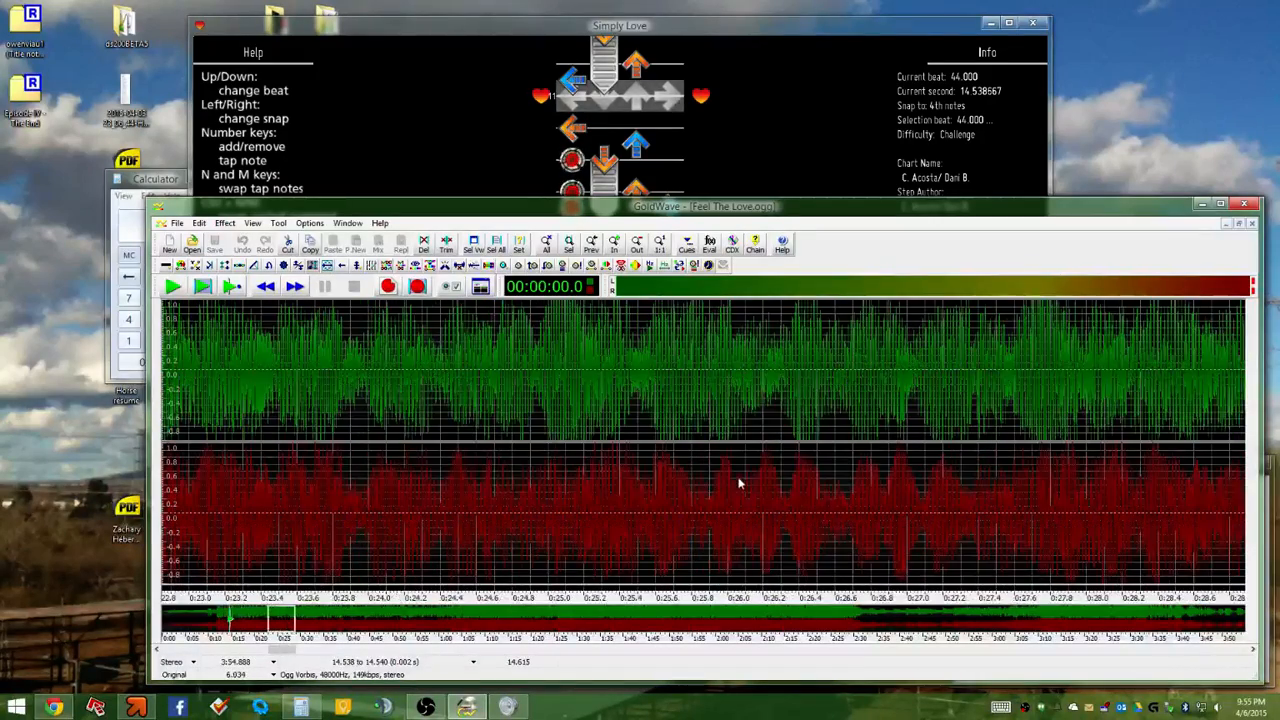
{"action": "scroll", "coordinate": [740, 480], "scroll_direction": "down", "scroll_amount": 6}
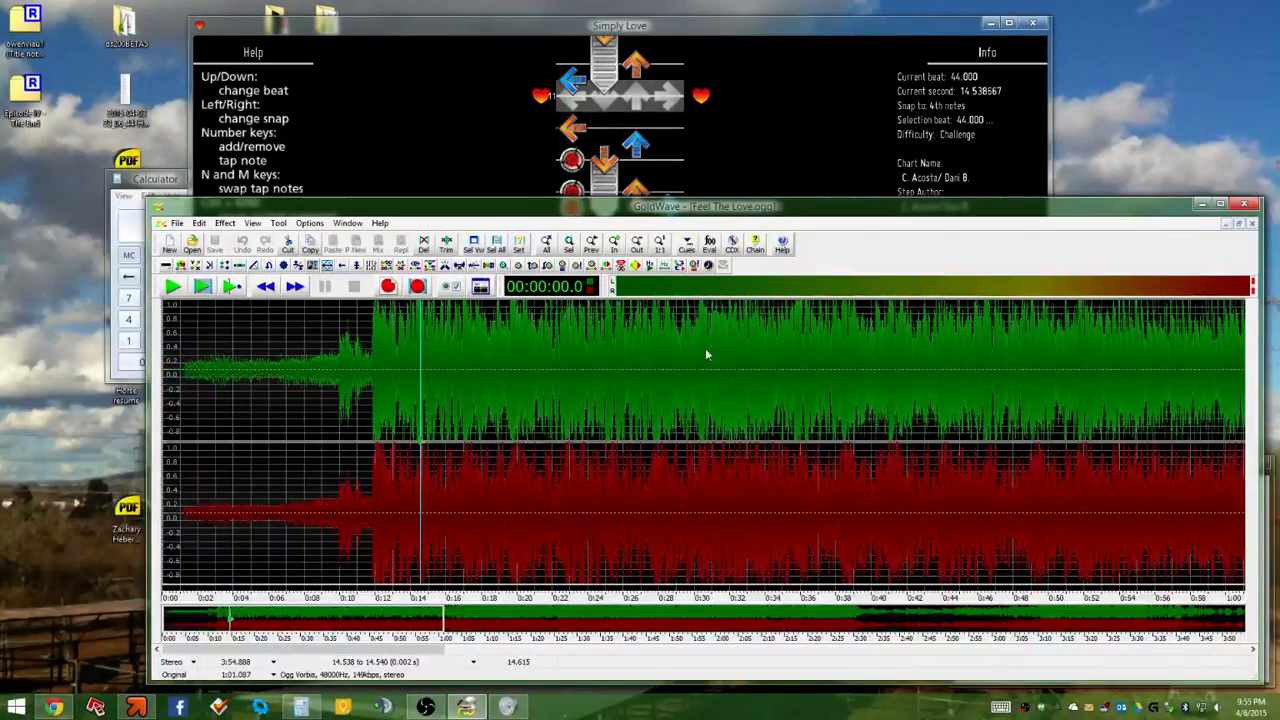
{"action": "left_click_drag", "start_coordinate": [376, 370], "coordinate": [793, 440]}
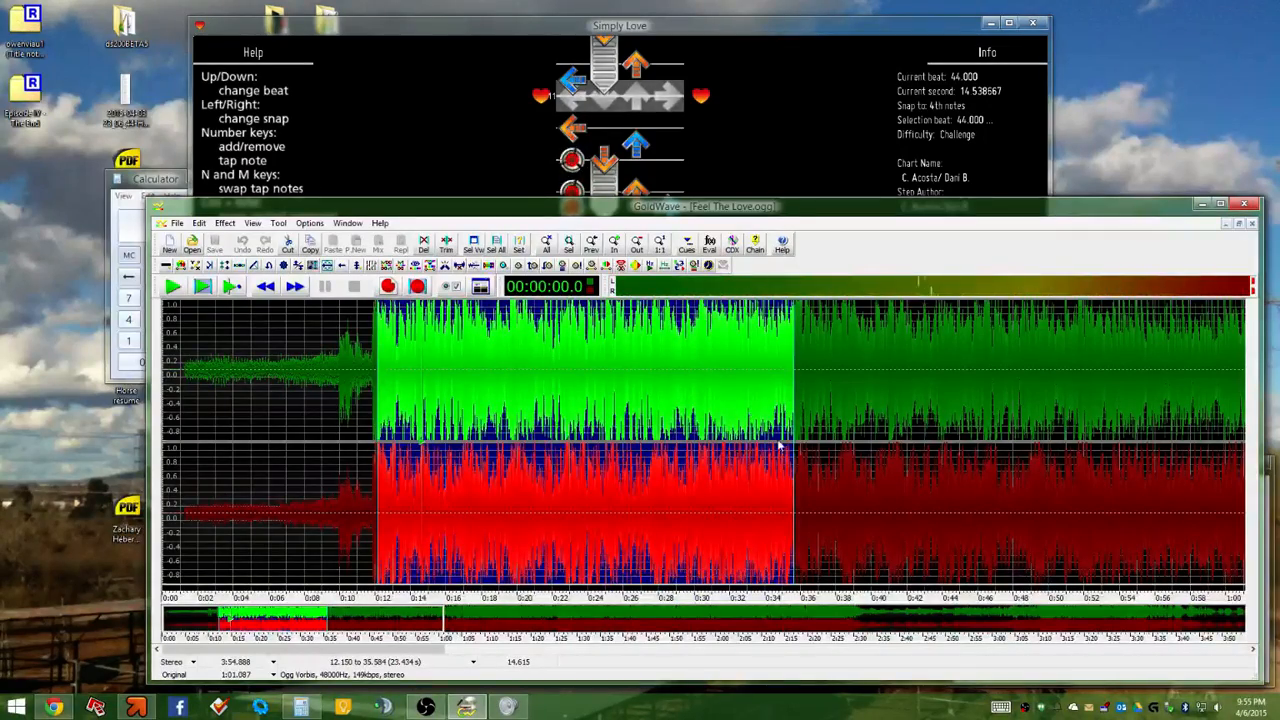
Inspect the waveform around 32 to 35 seconds, then select and play about 33.11 to 35.65 seconds
{"action": "scroll", "coordinate": [976, 375], "scroll_direction": "up", "scroll_amount": 5}
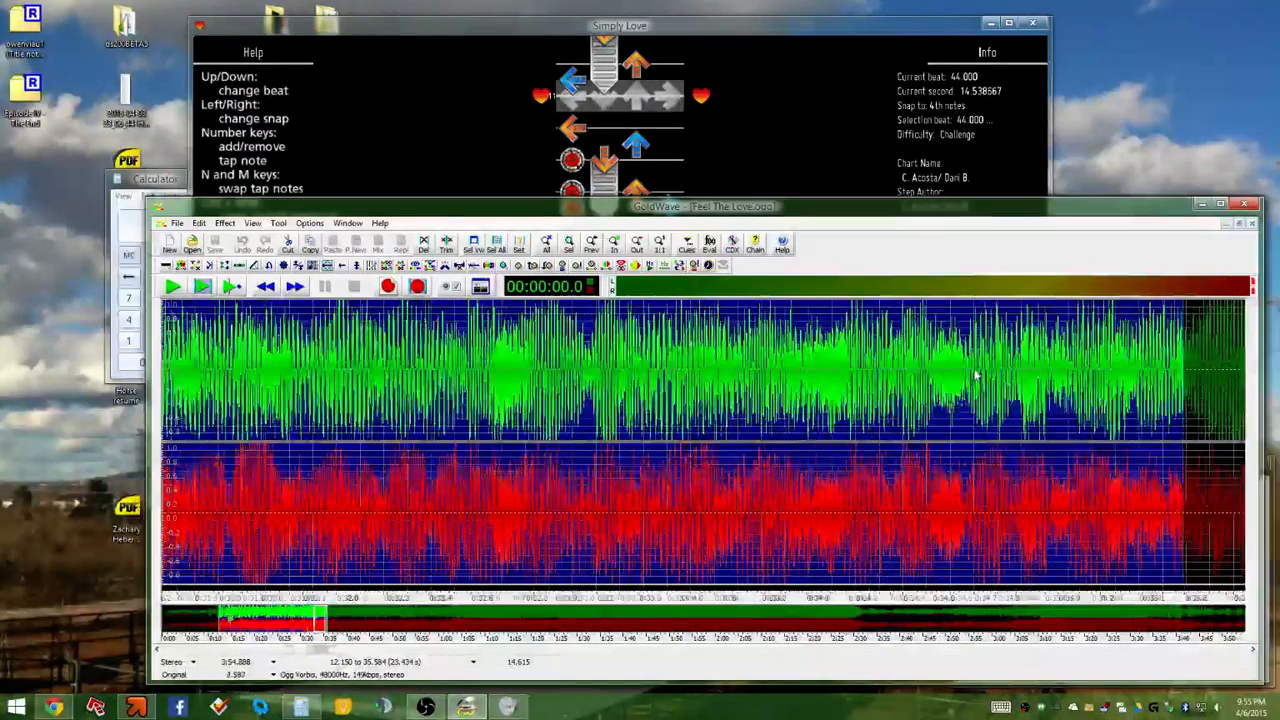
{"action": "scroll", "coordinate": [976, 375], "scroll_direction": "up", "scroll_amount": 3}
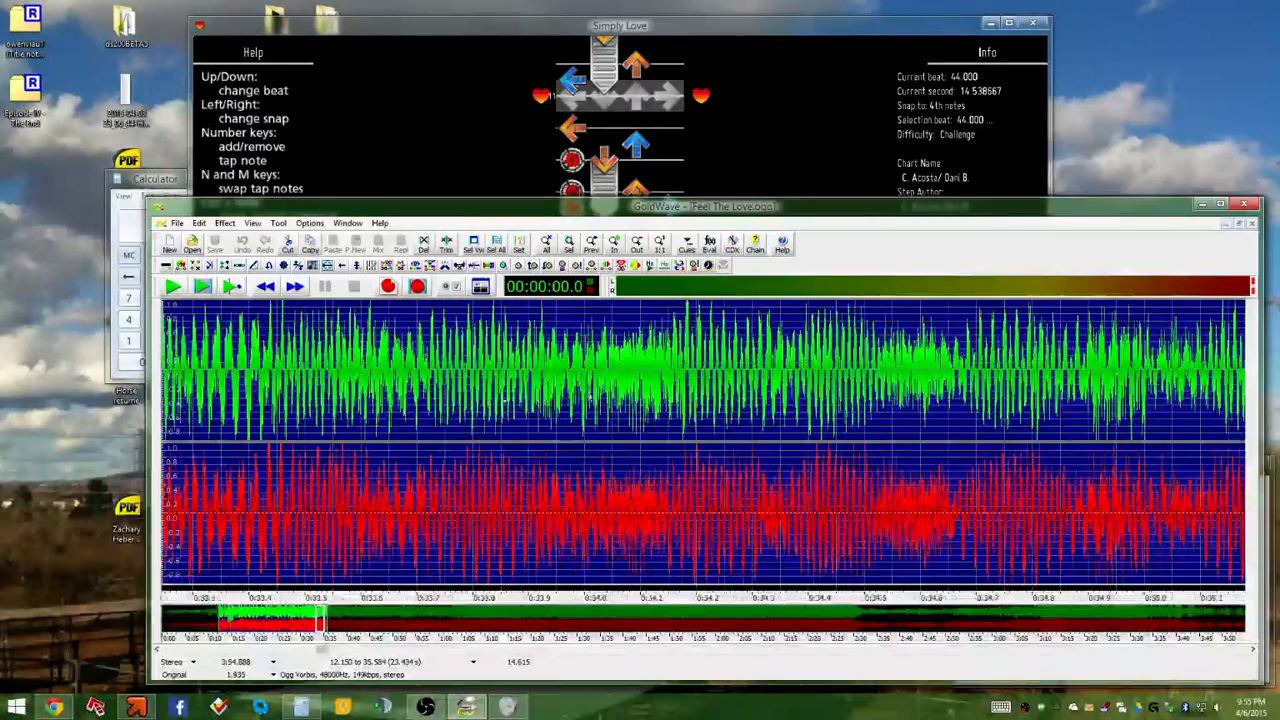
{"action": "scroll", "coordinate": [484, 401], "scroll_direction": "down", "scroll_amount": 1}
{"action": "scroll", "coordinate": [230, 364], "scroll_direction": "up", "scroll_amount": 3}
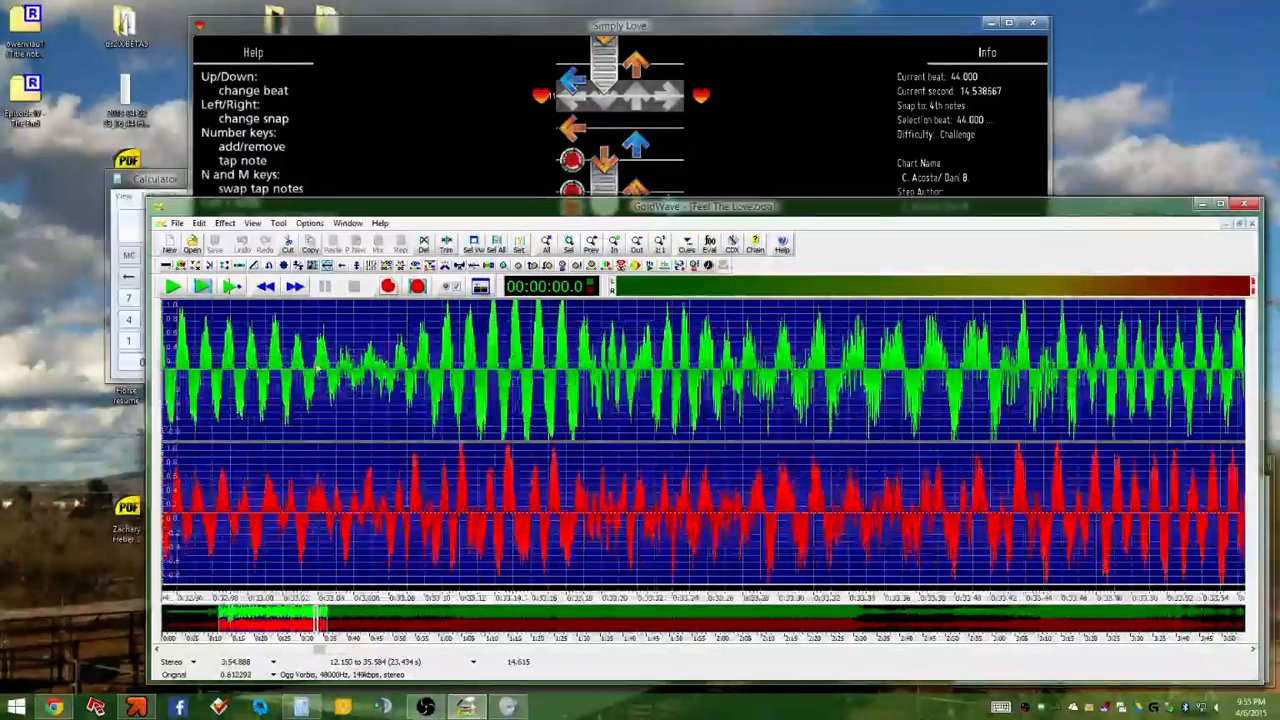
{"action": "scroll", "coordinate": [460, 380], "scroll_direction": "down", "scroll_amount": 5}
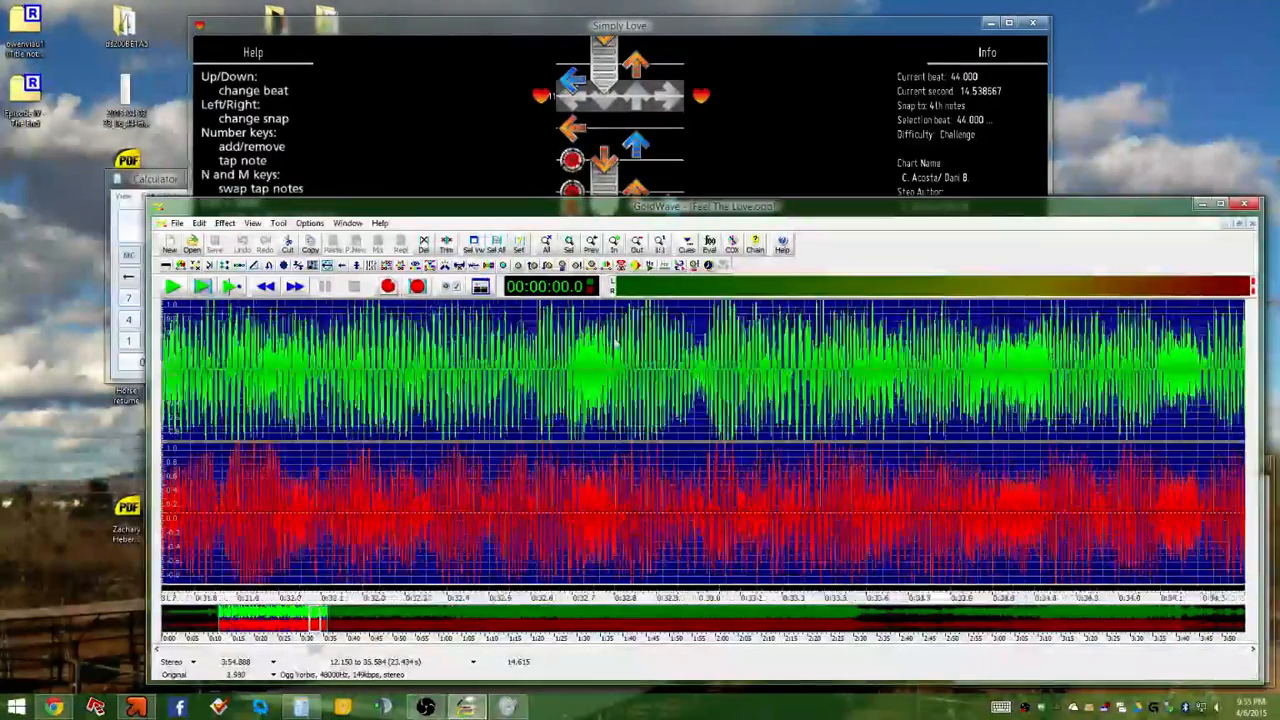
{"action": "scroll", "coordinate": [447, 343], "scroll_direction": "up", "scroll_amount": 4}
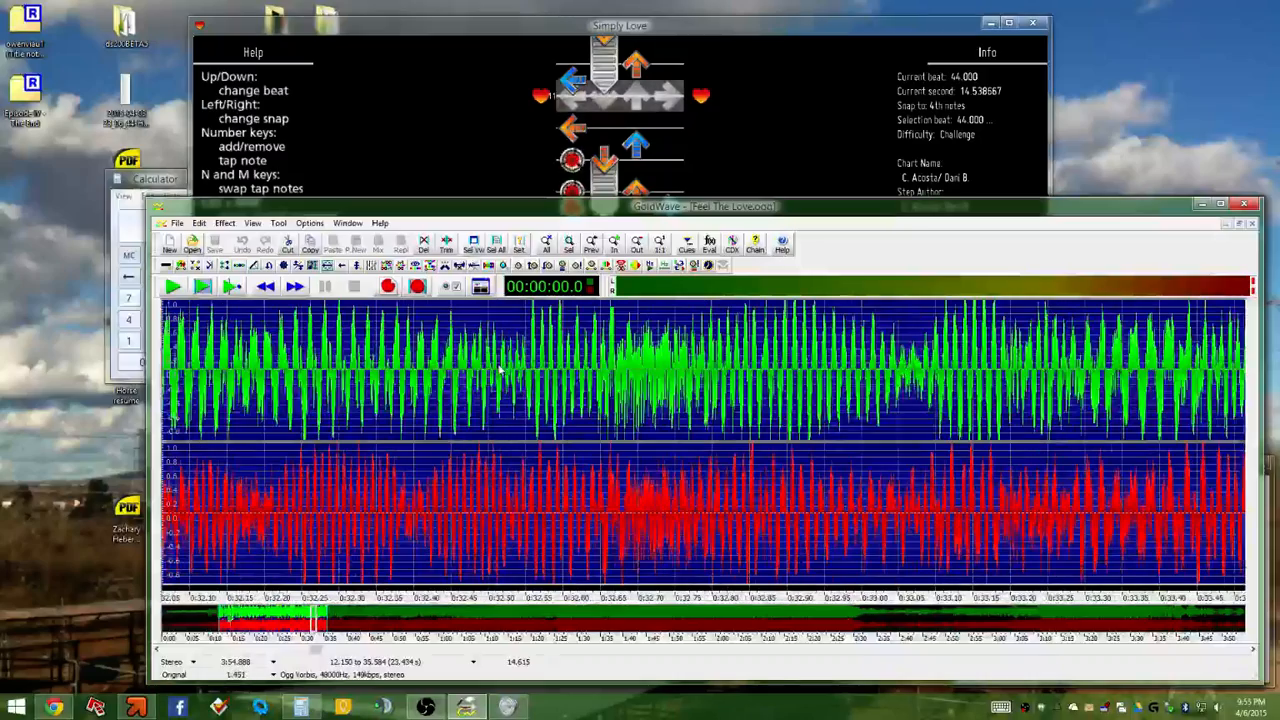
{"action": "scroll", "coordinate": [501, 370], "scroll_direction": "down", "scroll_amount": 8}
{"action": "middle_click", "coordinate": [622, 334]}
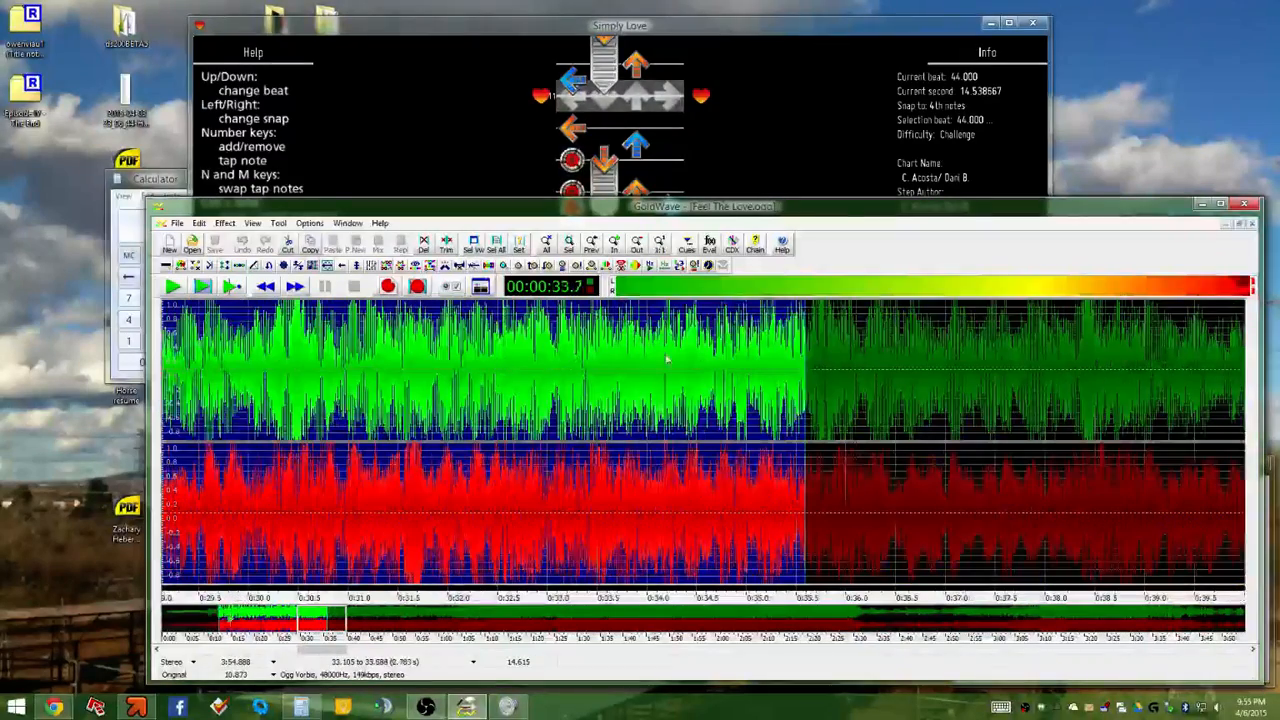
{"action": "left_click_drag", "start_coordinate": [667, 359], "coordinate": [812, 393]}
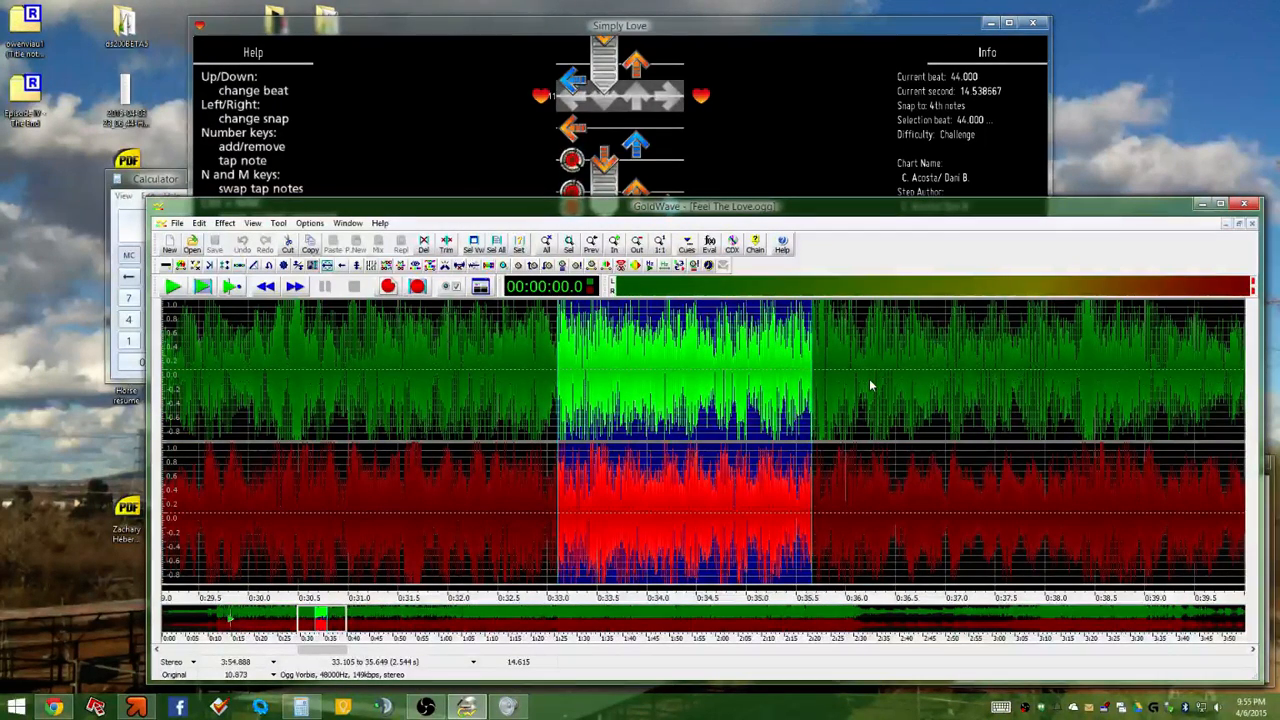
{"action": "left_click", "coordinate": [201, 287]}
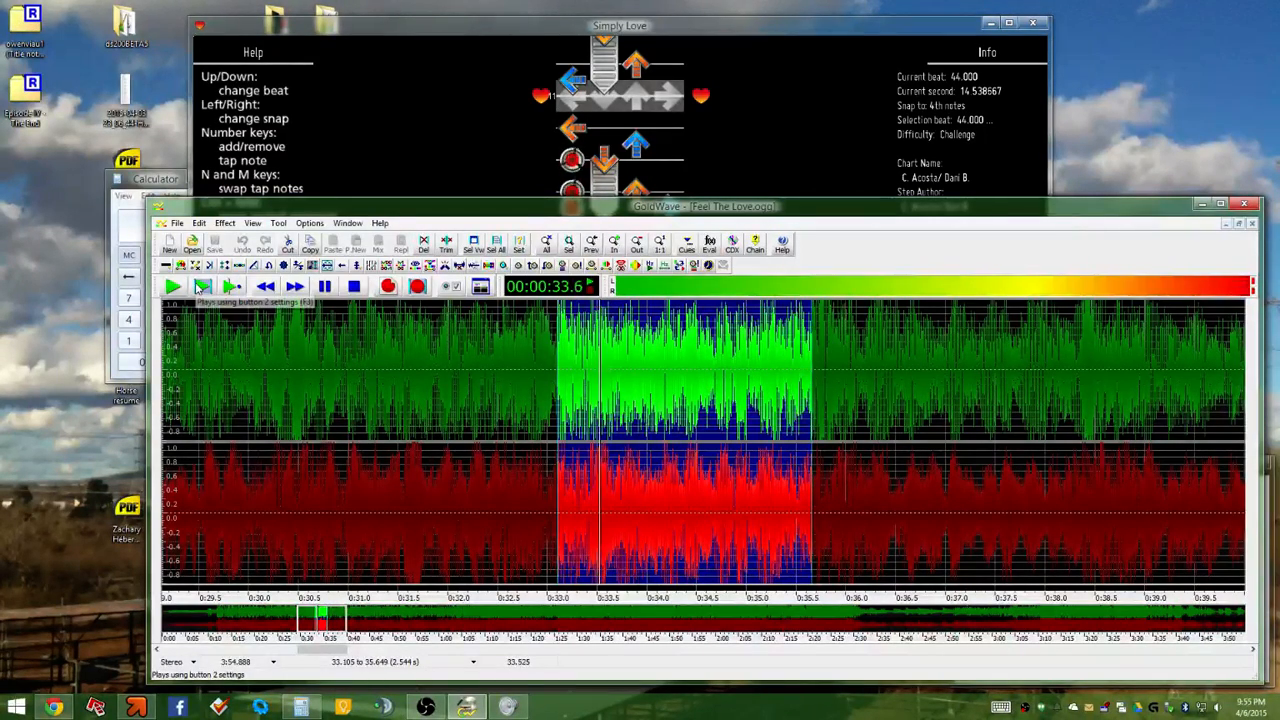
Select the short passage from about 32.96 to 33.32 seconds and play it twice
{"action": "left_click_drag", "start_coordinate": [545, 346], "coordinate": [580, 340]}
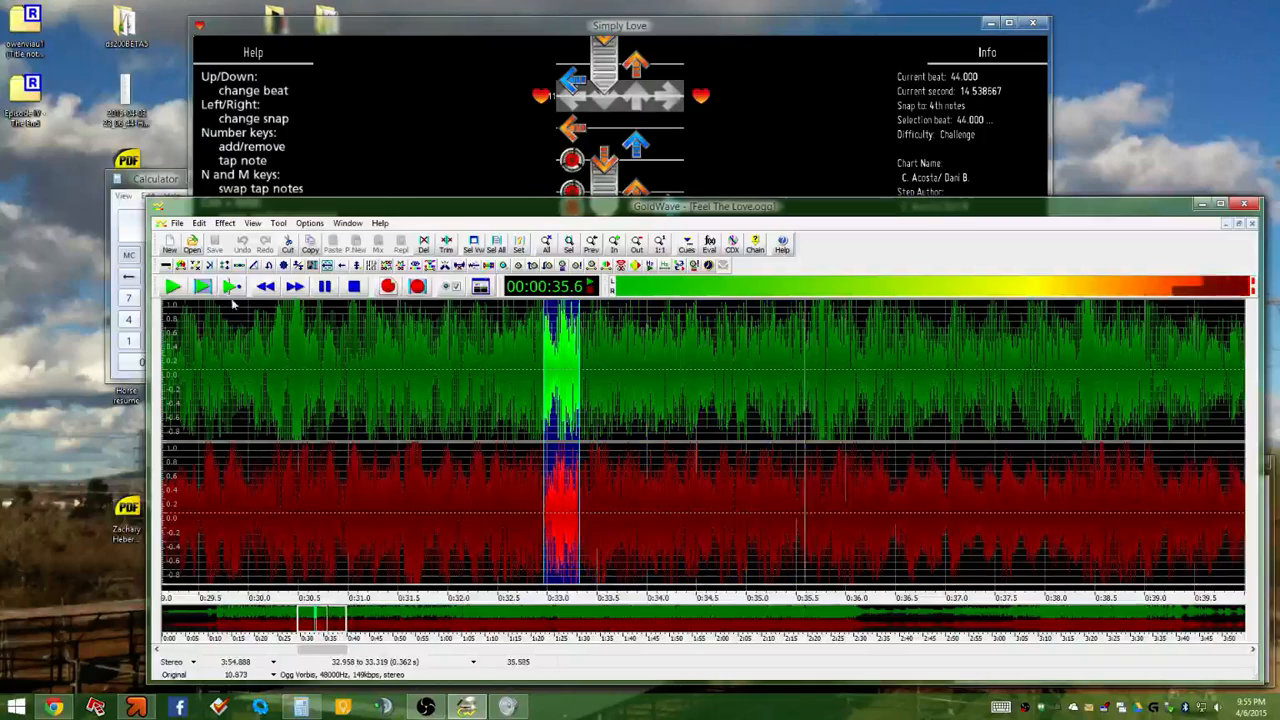
{"action": "left_click", "coordinate": [202, 287]}
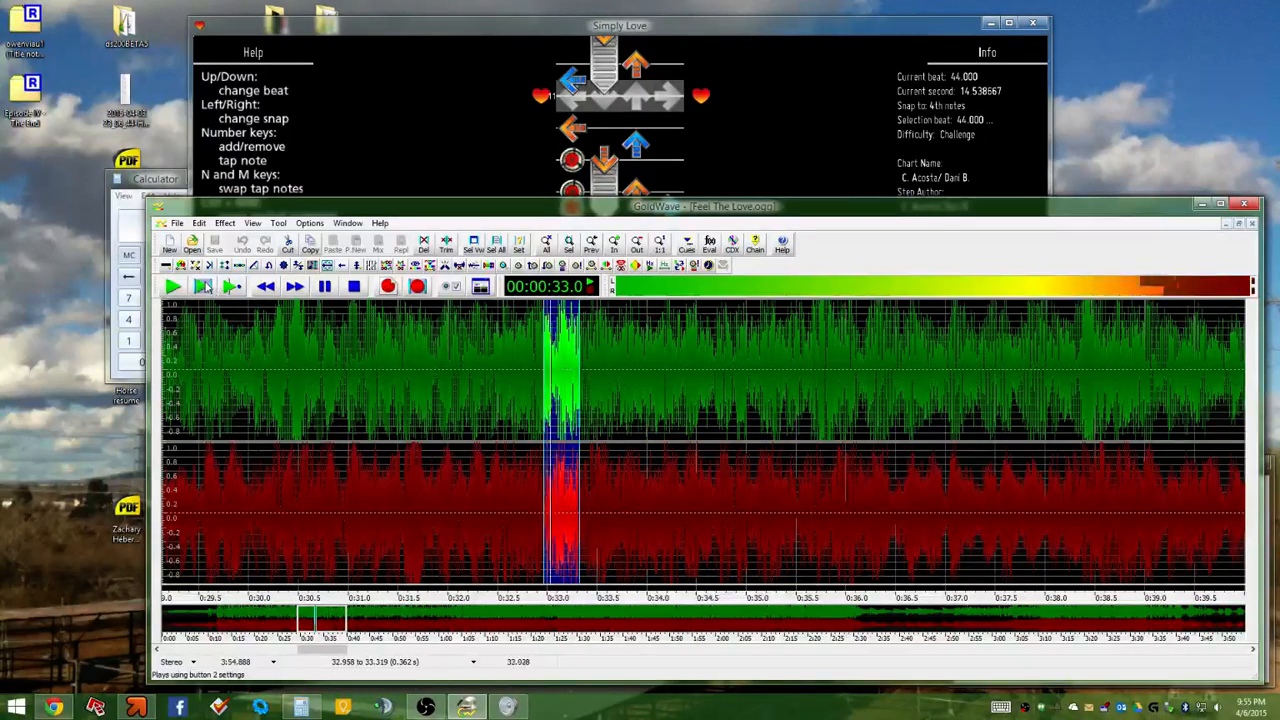
{"action": "left_click", "coordinate": [204, 287]}
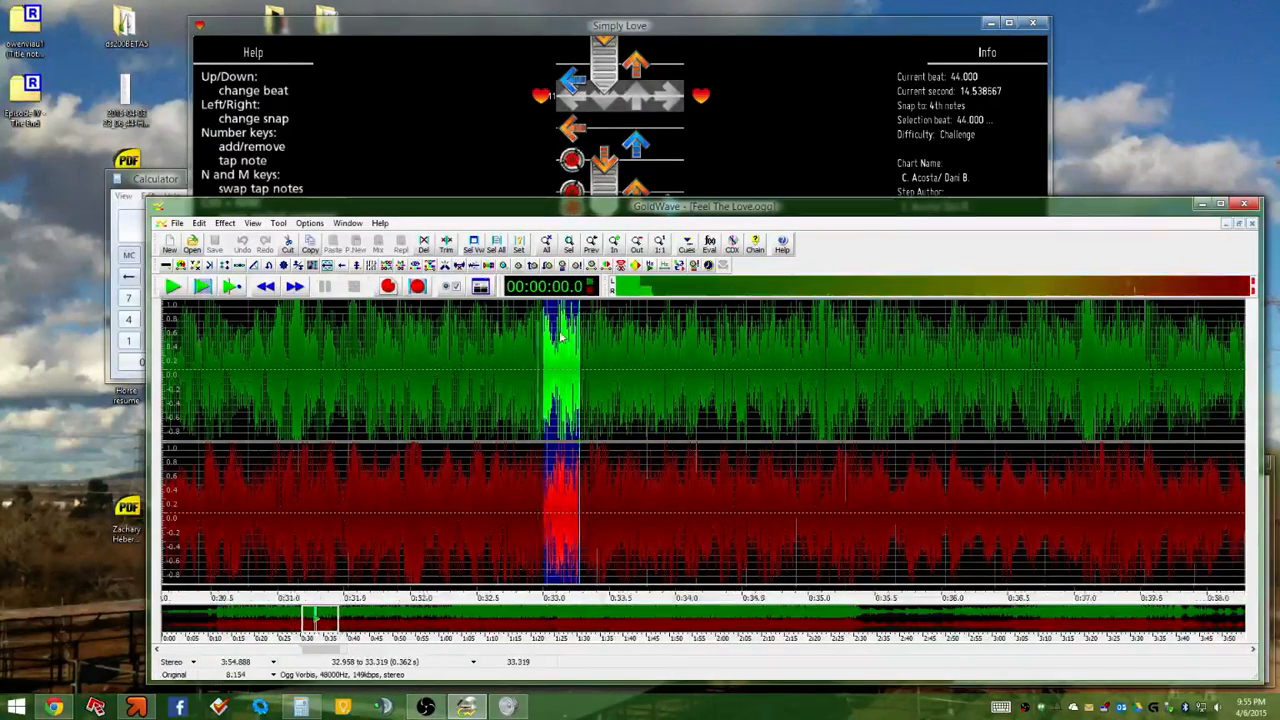
Narrow the selection to about 33.214 to 33.291 seconds and play it
{"action": "scroll", "coordinate": [562, 338], "scroll_direction": "up", "scroll_amount": 3}
{"action": "scroll", "coordinate": [613, 343], "scroll_direction": "up", "scroll_amount": 6}
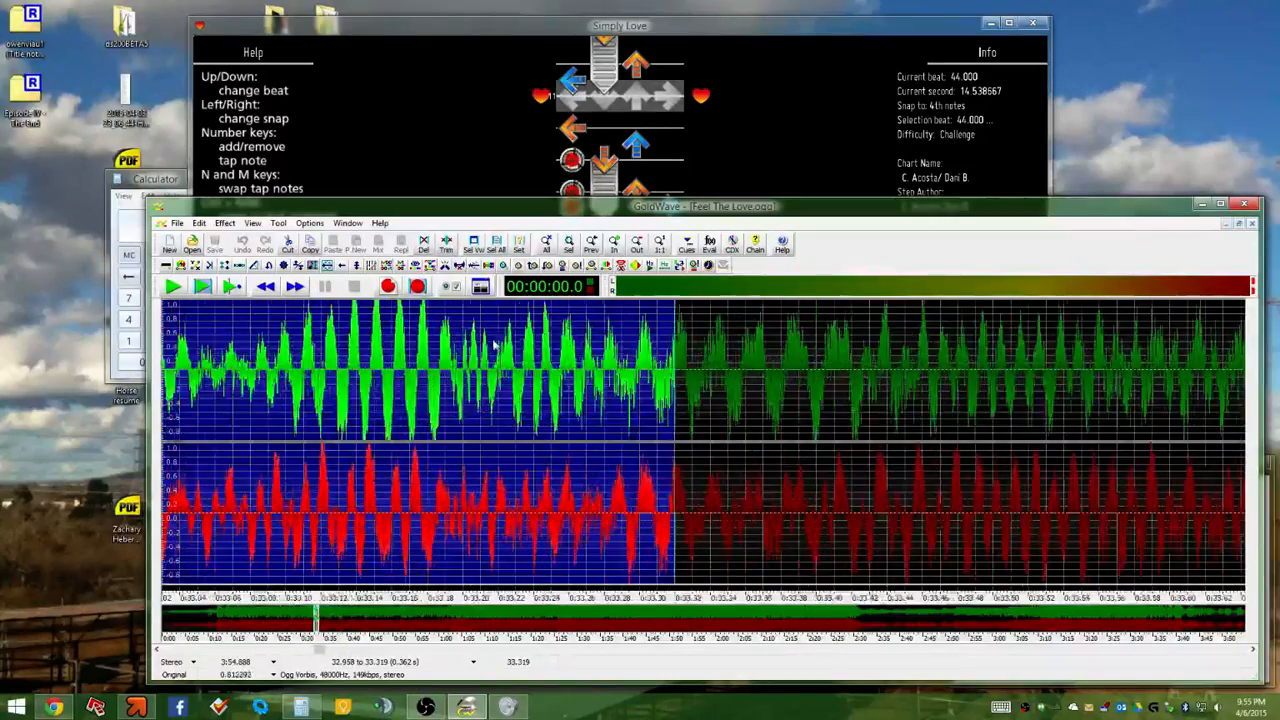
{"action": "scroll", "coordinate": [547, 358], "scroll_direction": "up", "scroll_amount": 2}
{"action": "left_click_drag", "start_coordinate": [438, 350], "coordinate": [763, 343]}
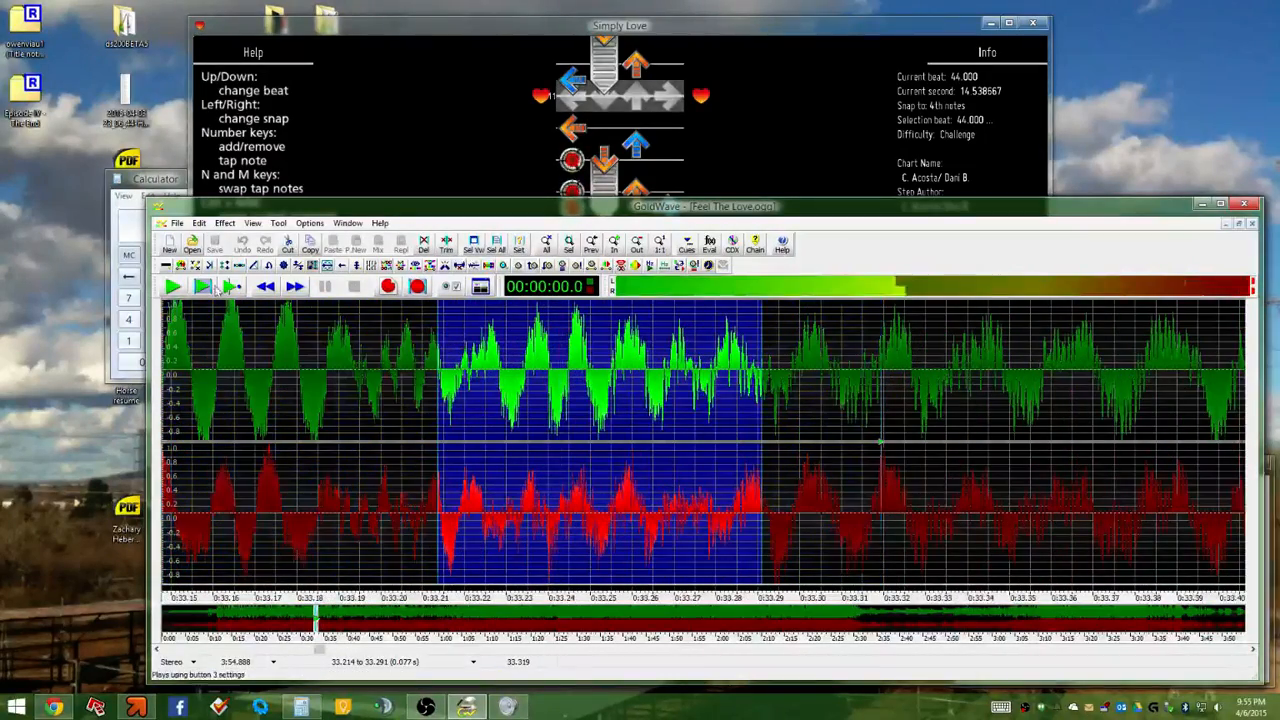
{"action": "left_click", "coordinate": [202, 287]}
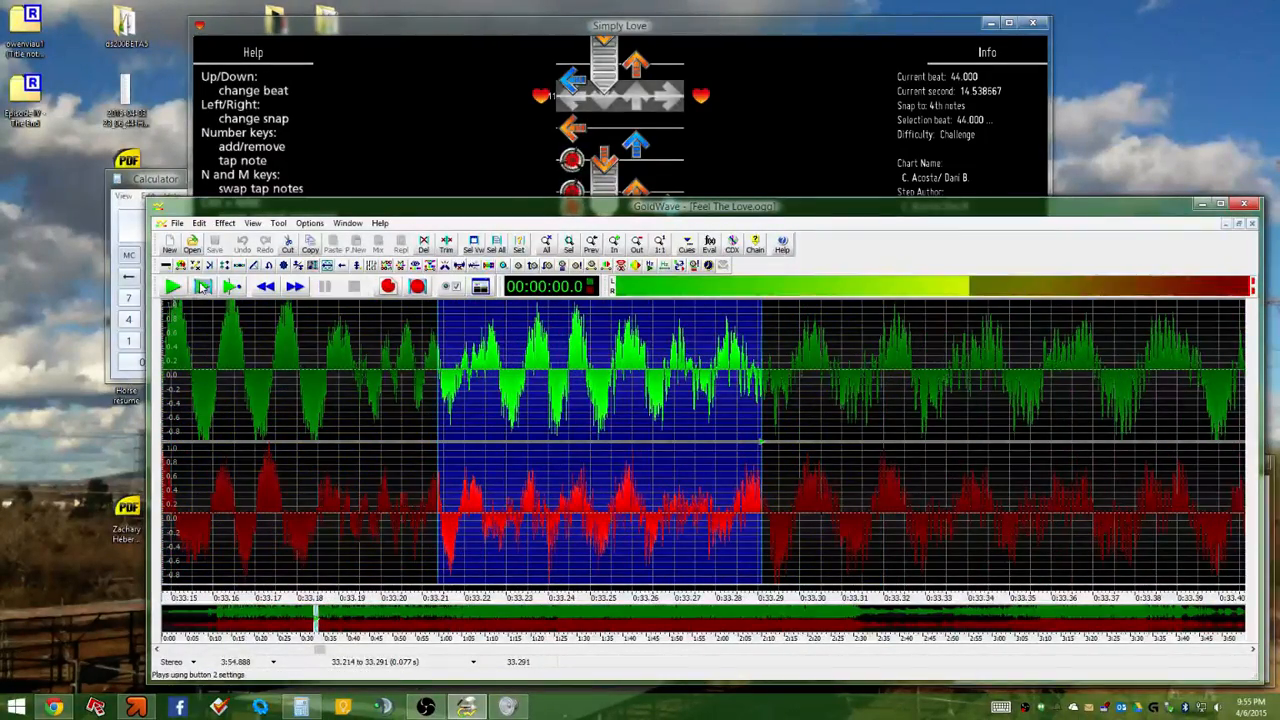
Widen the selection to about 33.152 to 33.352 seconds, play it, and examine the waveform near 33.22 seconds
{"action": "scroll", "coordinate": [400, 366], "scroll_direction": "down", "scroll_amount": 2}
{"action": "scroll", "coordinate": [392, 381], "scroll_direction": "down", "scroll_amount": 1}
{"action": "left_click_drag", "start_coordinate": [354, 352], "coordinate": [505, 352]}
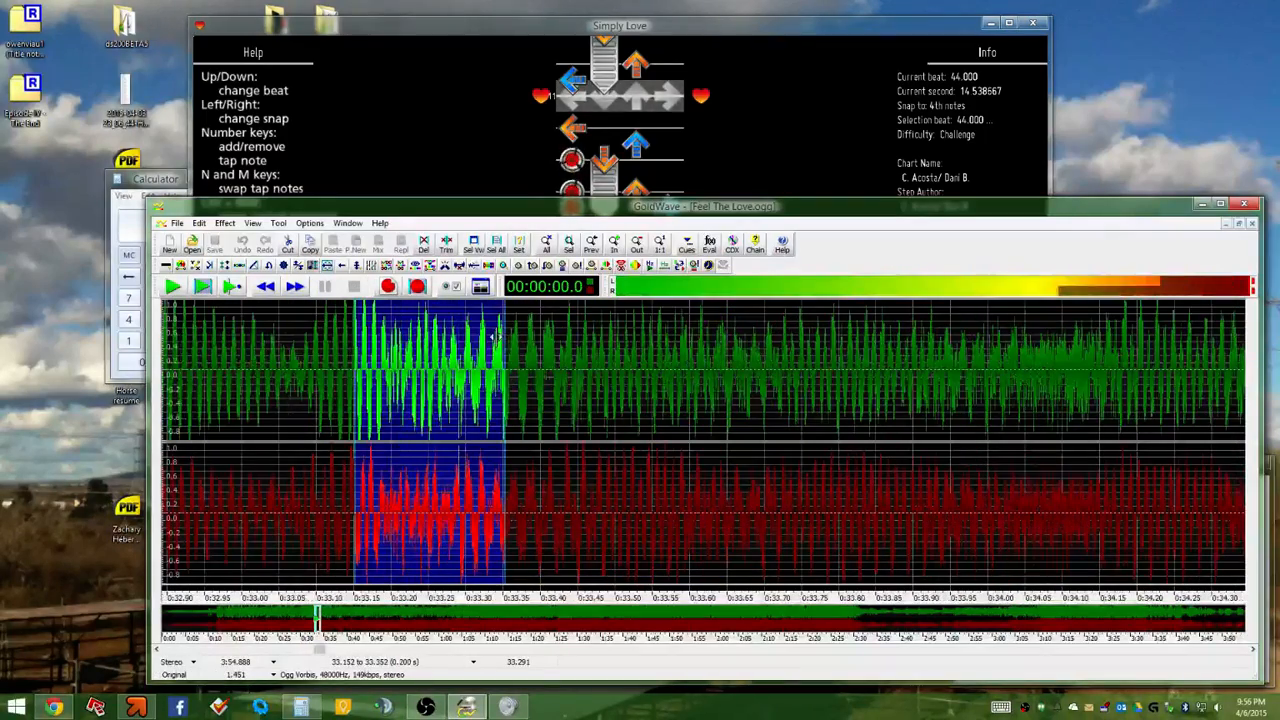
{"action": "left_click", "coordinate": [206, 285]}
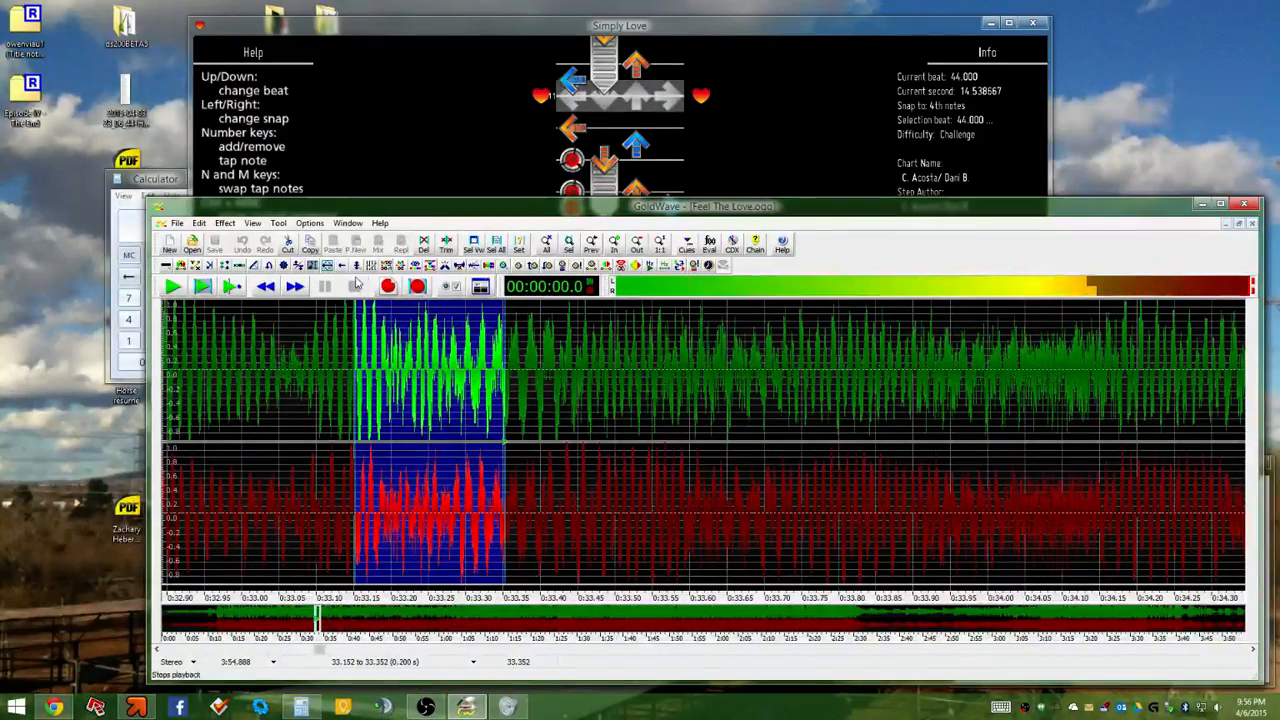
{"action": "scroll", "coordinate": [427, 338], "scroll_direction": "up", "scroll_amount": 1}
{"action": "scroll", "coordinate": [427, 339], "scroll_direction": "up", "scroll_amount": 5}
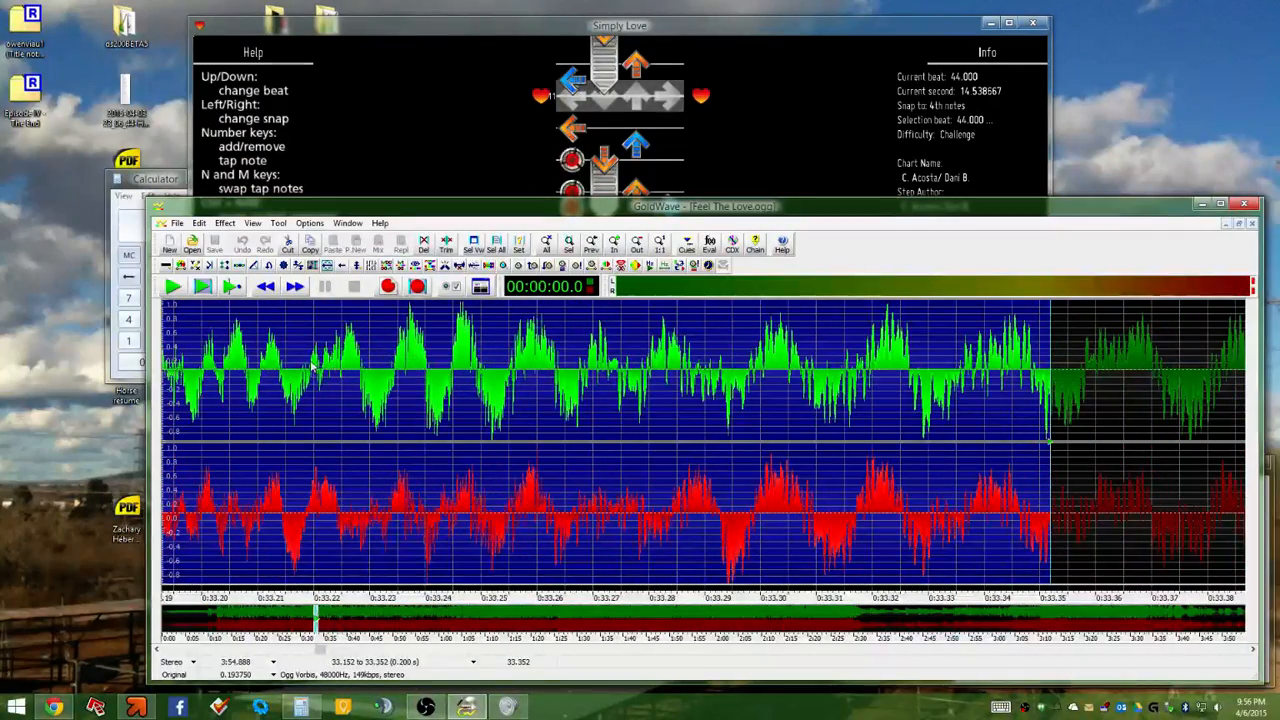
Select about 33.219 to 33.237 seconds and examine the waveform around that passage at several scales
{"action": "left_click_drag", "start_coordinate": [312, 368], "coordinate": [409, 356]}
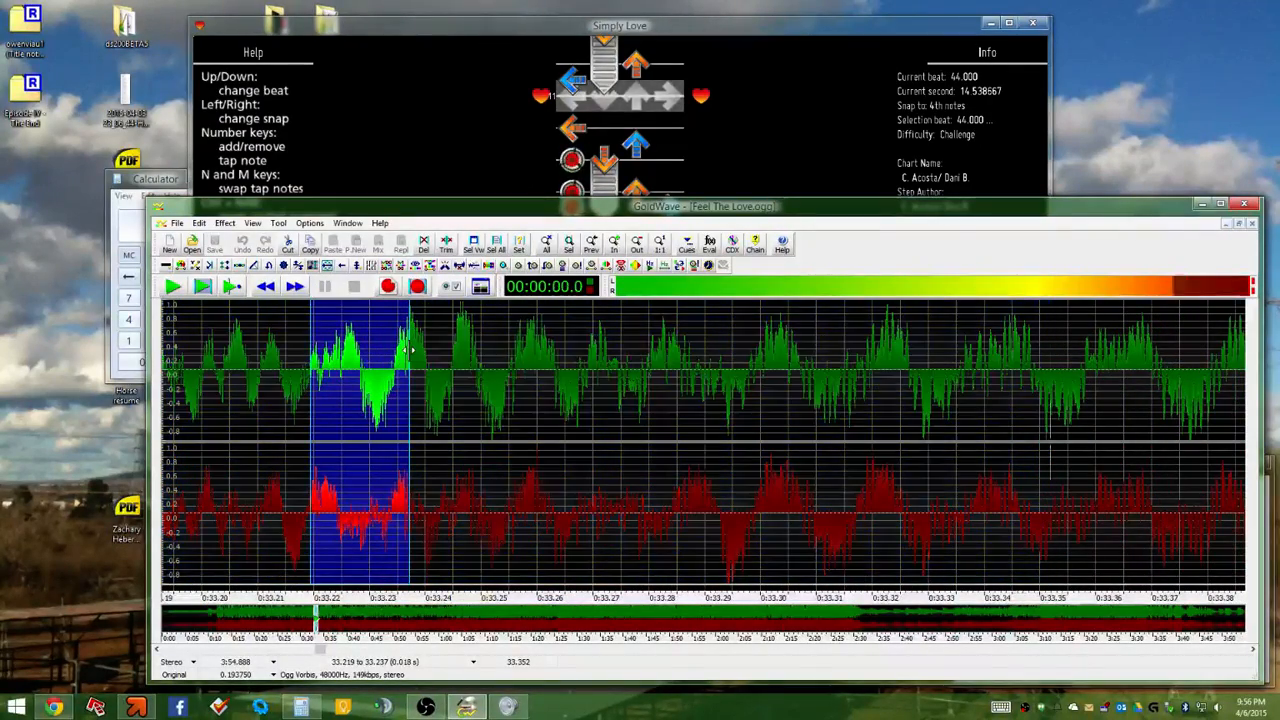
{"action": "scroll", "coordinate": [414, 357], "scroll_direction": "down", "scroll_amount": 8}
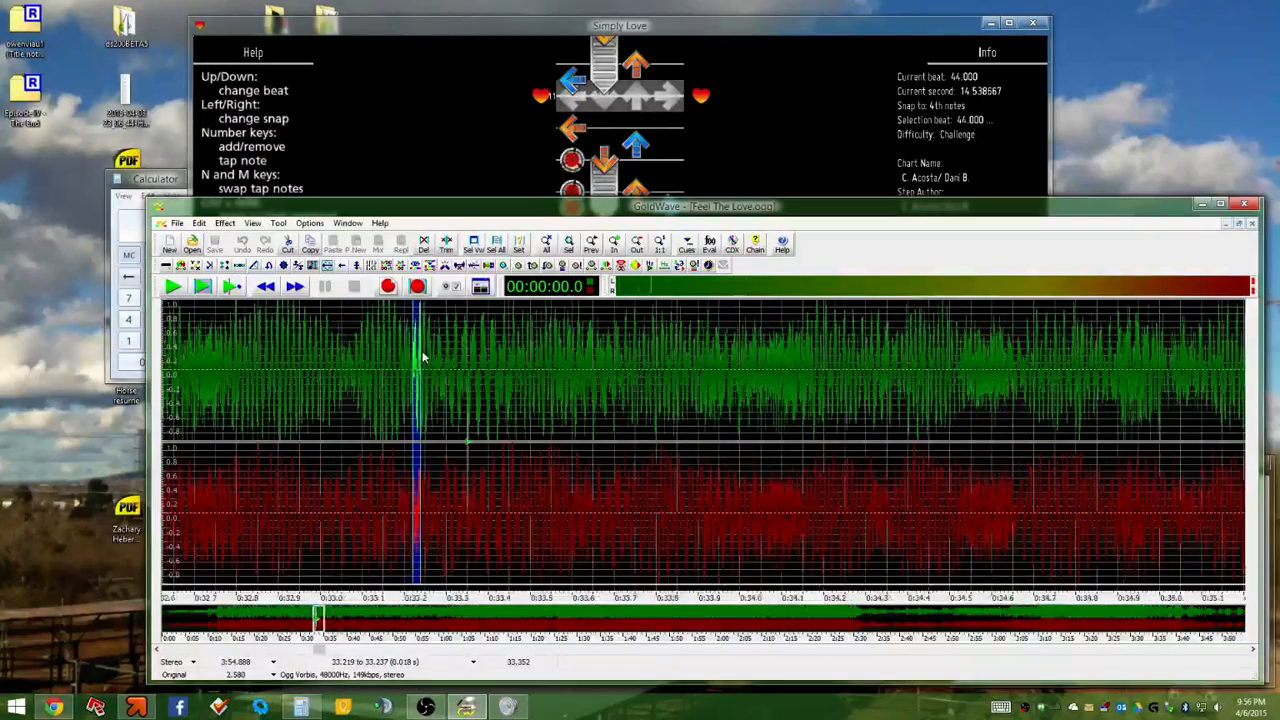
{"action": "scroll", "coordinate": [422, 357], "scroll_direction": "up", "scroll_amount": 3}
{"action": "scroll", "coordinate": [405, 365], "scroll_direction": "down", "scroll_amount": 5}
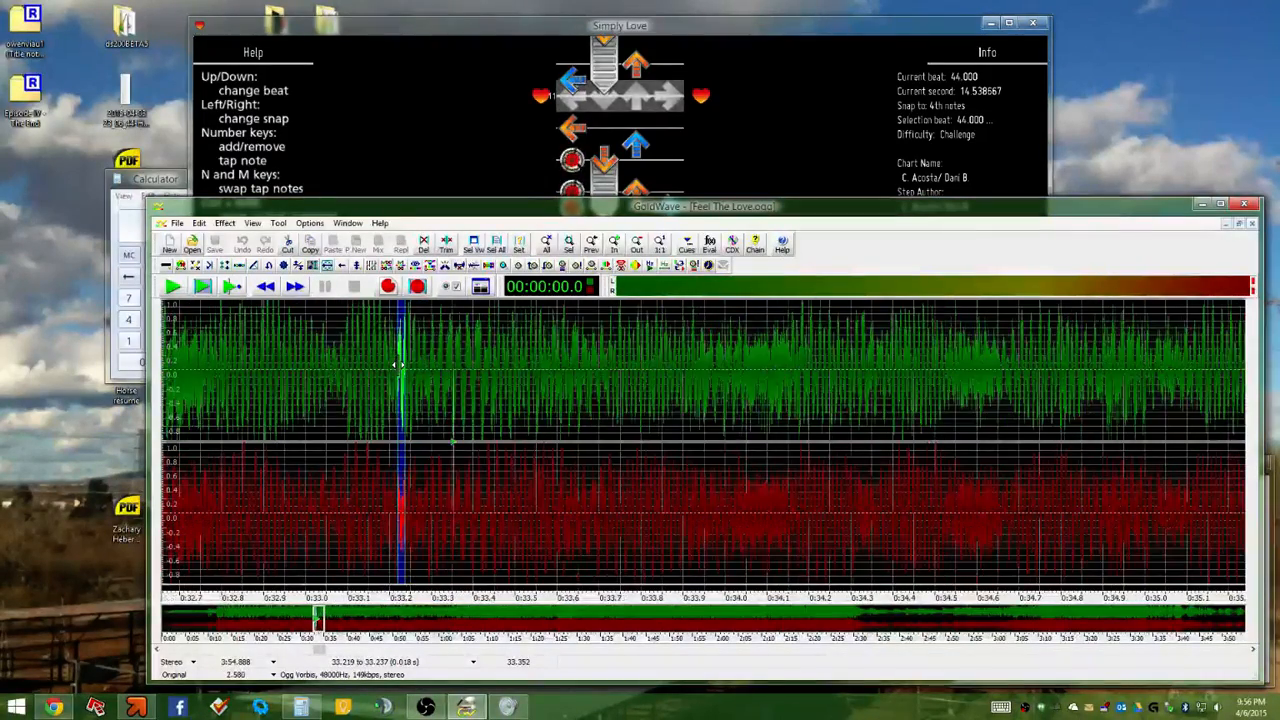
{"action": "scroll", "coordinate": [397, 367], "scroll_direction": "down", "scroll_amount": 2}
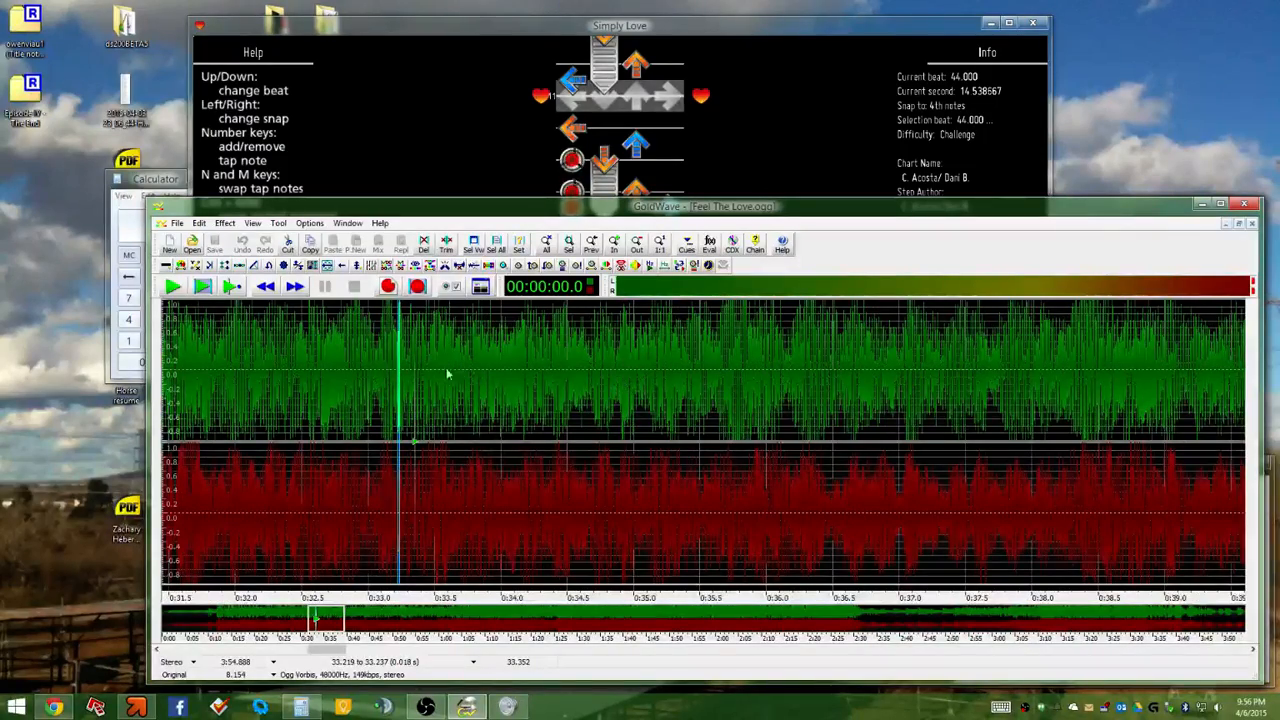
{"action": "scroll", "coordinate": [400, 370], "scroll_direction": "up", "scroll_amount": 2}
{"action": "scroll", "coordinate": [334, 364], "scroll_direction": "up", "scroll_amount": 3}
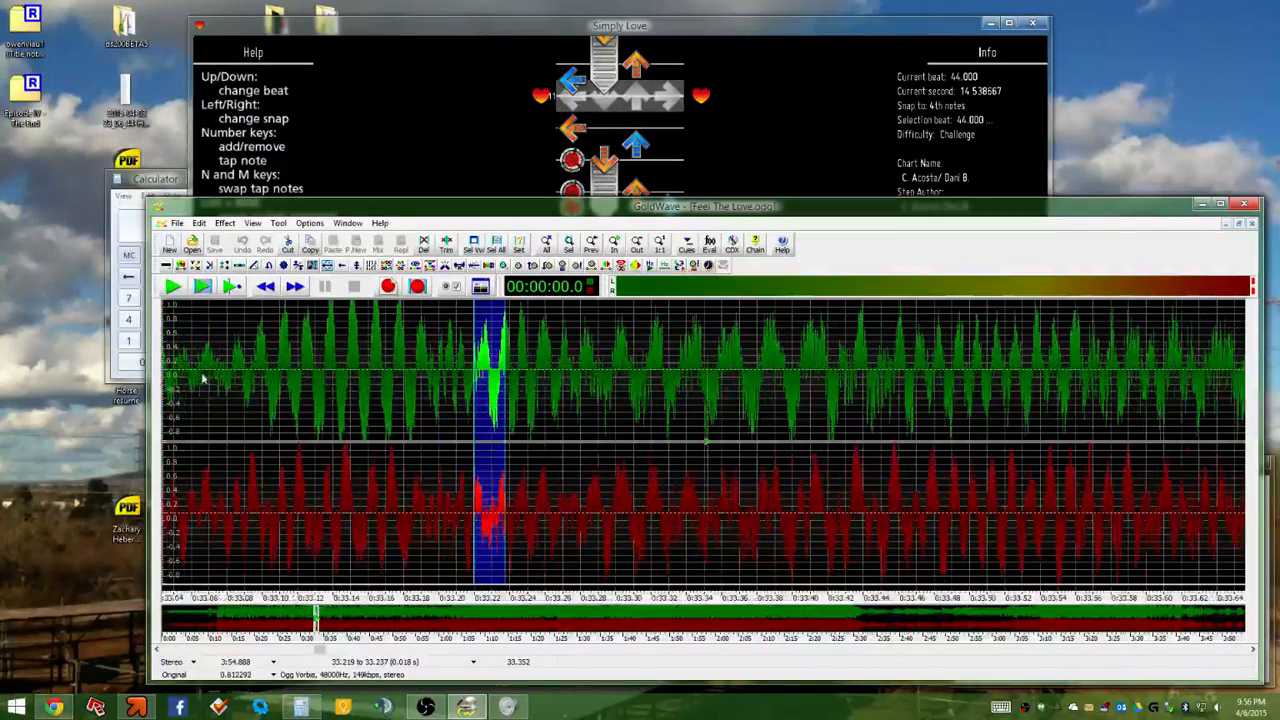
Select the passage from about 33.092 to 33.217 seconds and play it twice
{"action": "key", "text": "space"}
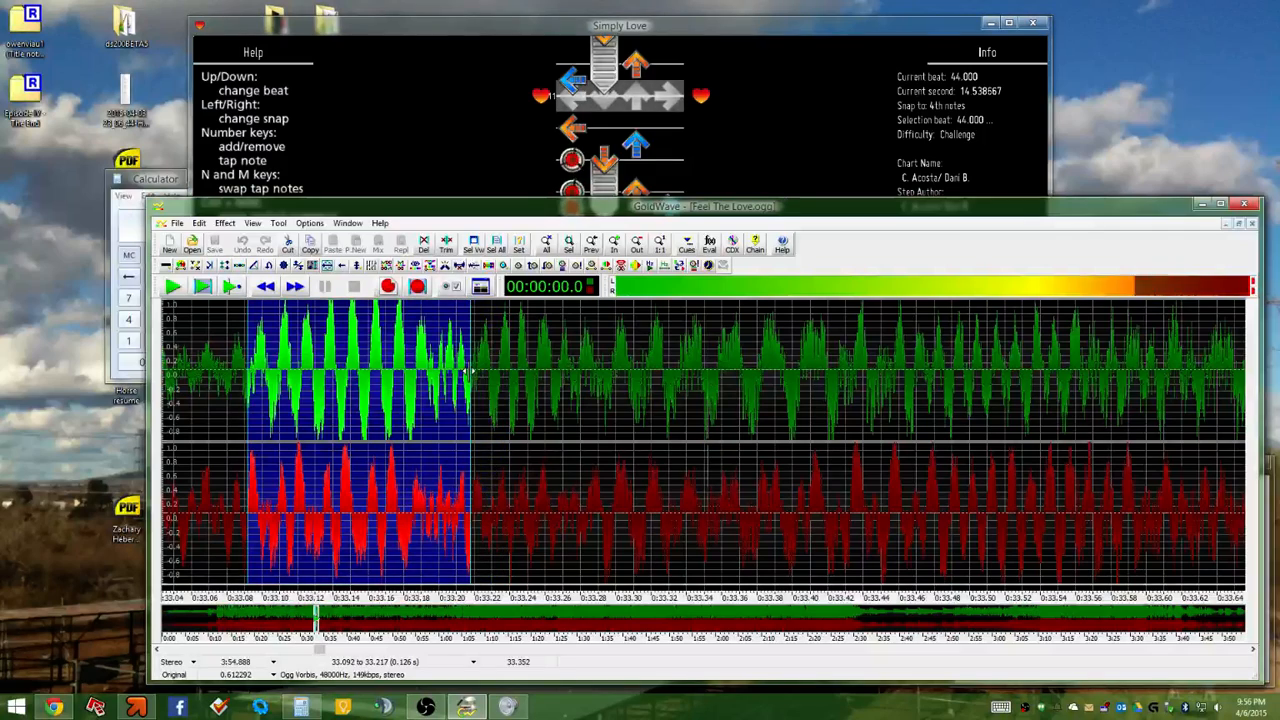
{"action": "left_click", "coordinate": [202, 287]}
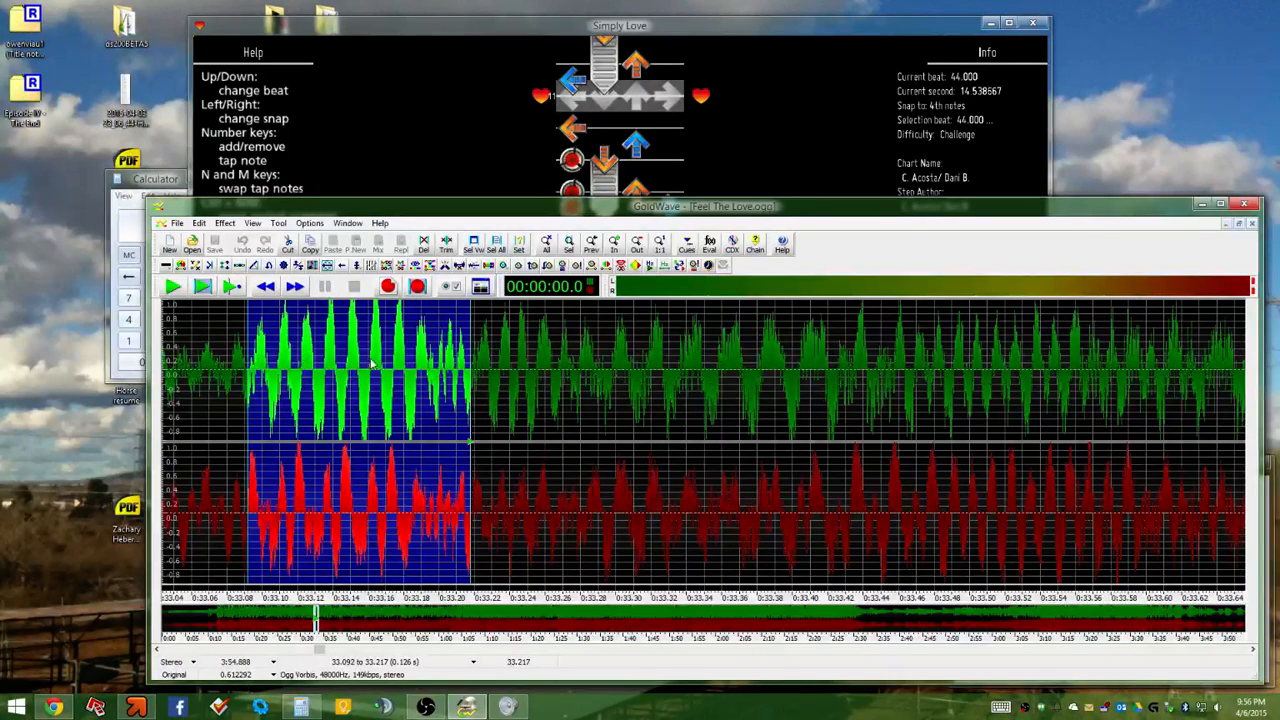
{"action": "left_click", "coordinate": [203, 287]}
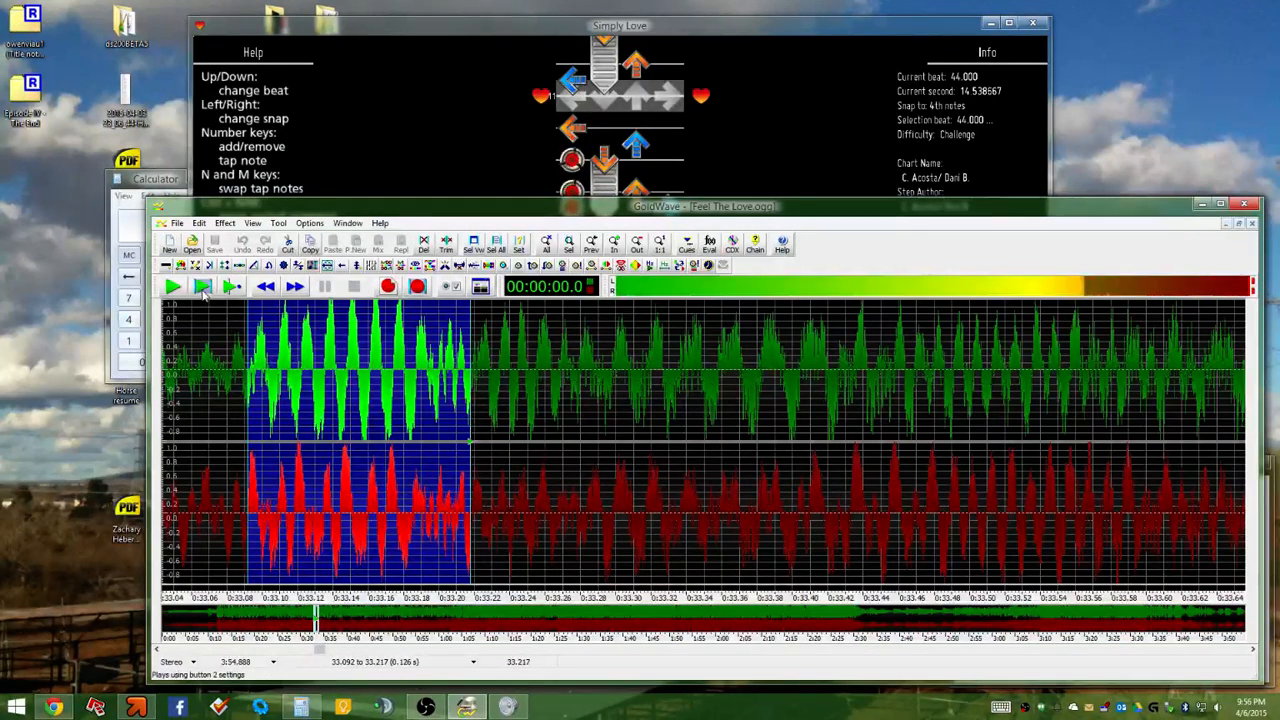
Select about 33.073 to 33.310 seconds, then move the selection start to about 33.200 seconds and play the passage repeatedly
{"action": "left_click_drag", "start_coordinate": [215, 374], "coordinate": [634, 395]}
{"action": "left_click", "coordinate": [202, 289]}
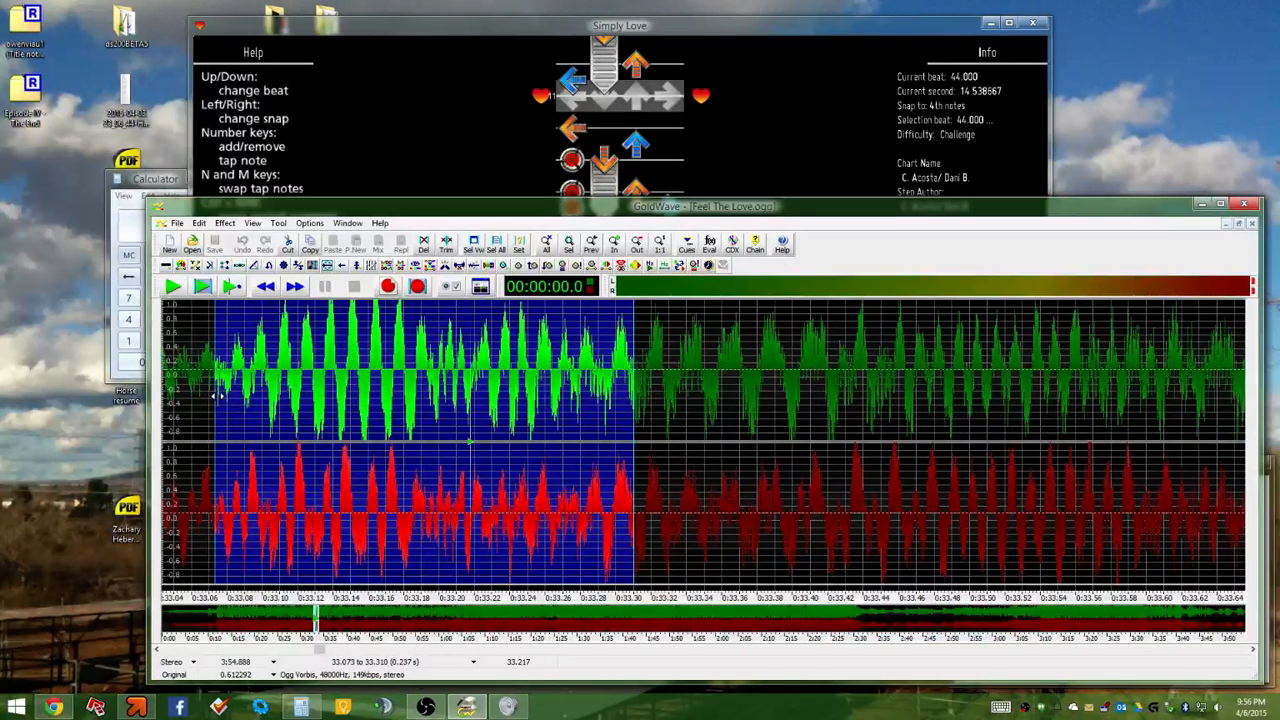
{"action": "left_click_drag", "start_coordinate": [217, 396], "coordinate": [439, 401]}
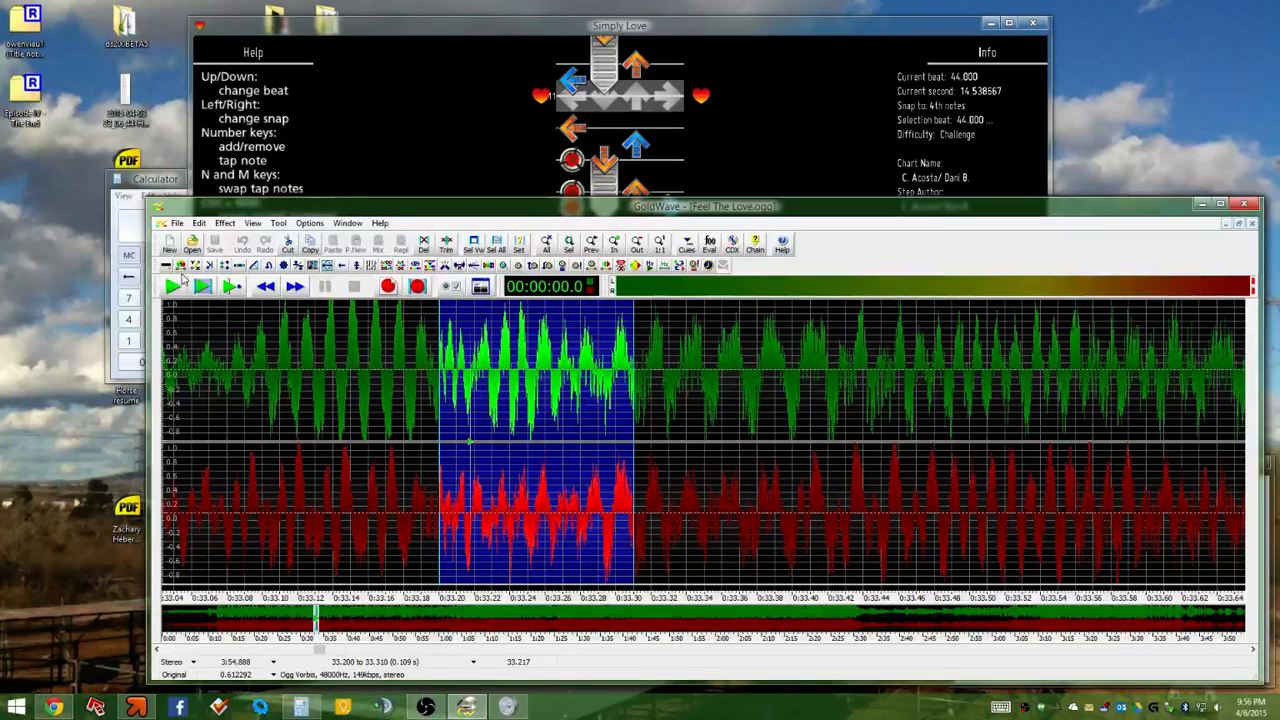
{"action": "left_click", "coordinate": [205, 293]}
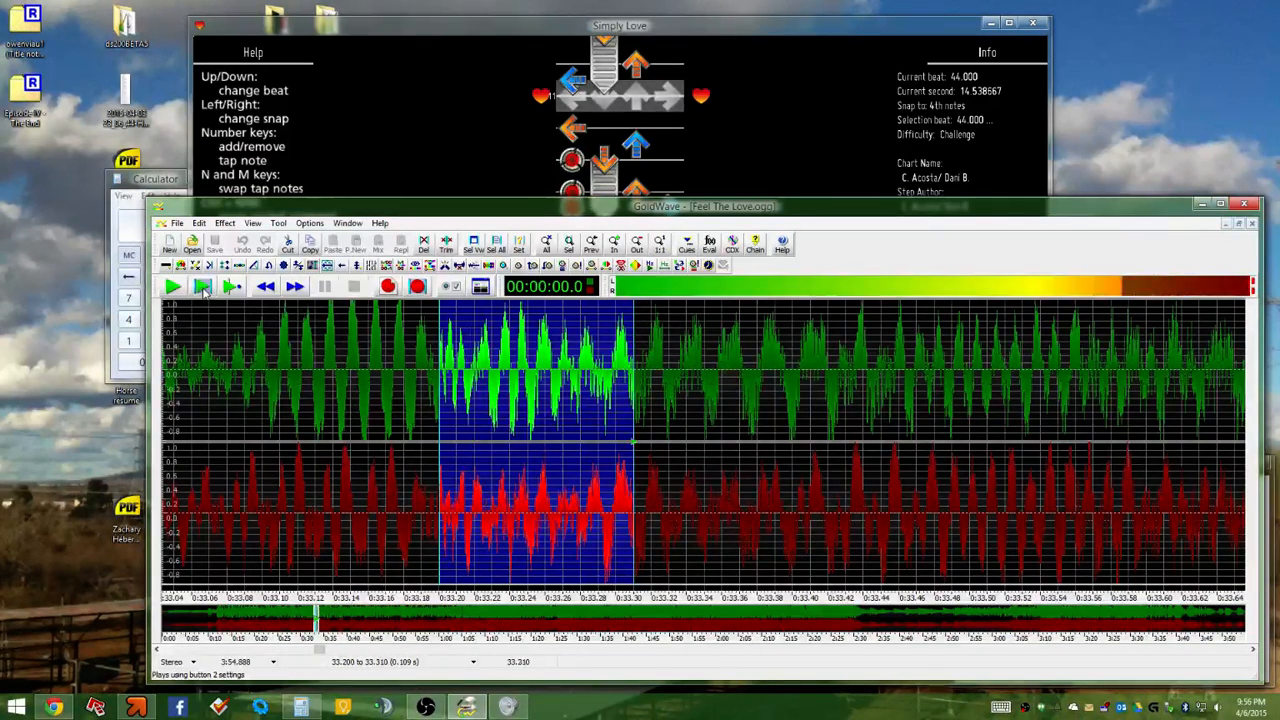
{"action": "left_click", "coordinate": [205, 293]}
Select the longer passage from about 32.754 to 38.789 seconds and play it
{"action": "scroll", "coordinate": [816, 418], "scroll_direction": "down", "scroll_amount": 3}
{"action": "scroll", "coordinate": [816, 418], "scroll_direction": "down", "scroll_amount": 3}
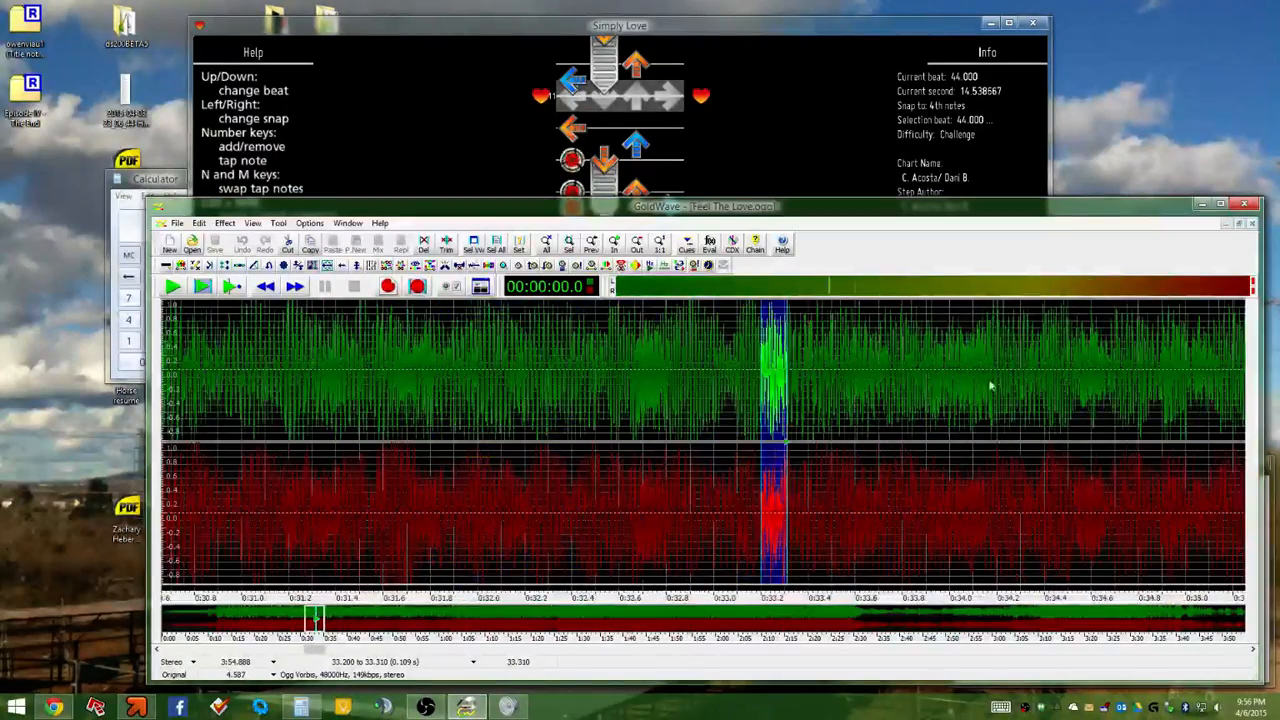
{"action": "scroll", "coordinate": [1066, 403], "scroll_direction": "up", "scroll_amount": 2}
{"action": "scroll", "coordinate": [711, 368], "scroll_direction": "down", "scroll_amount": 3}
{"action": "scroll", "coordinate": [792, 380], "scroll_direction": "down", "scroll_amount": 2}
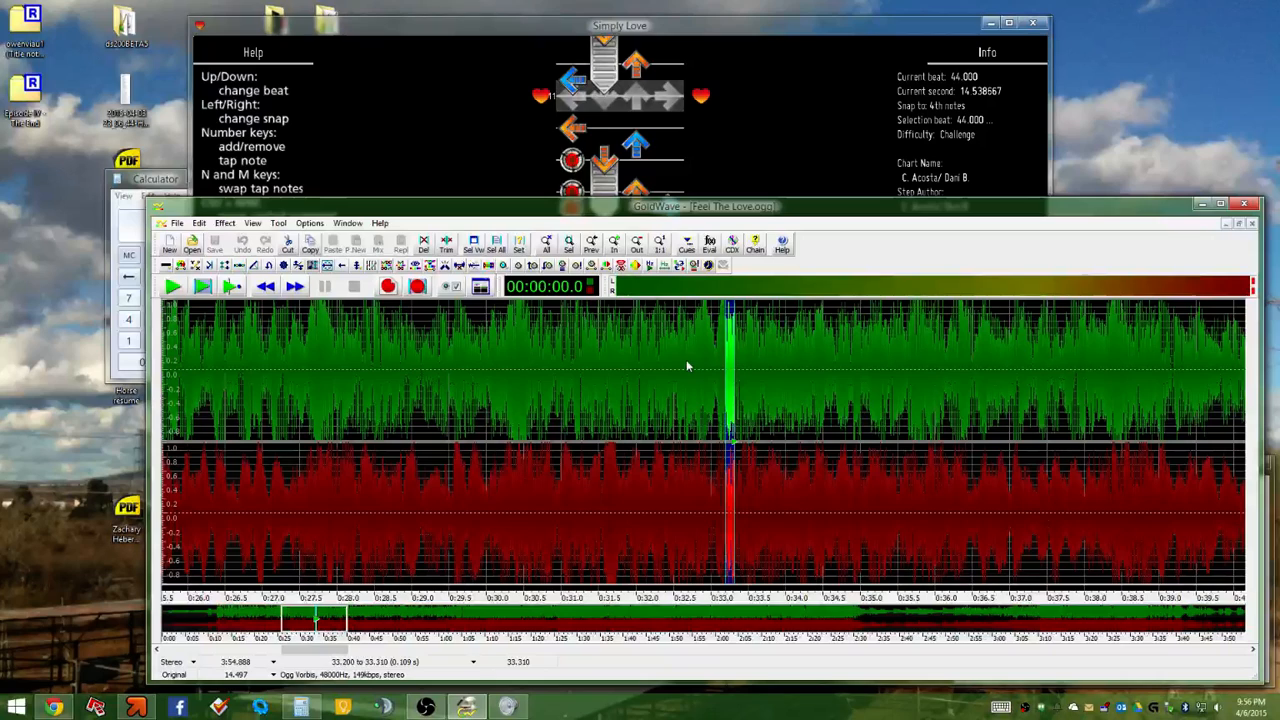
{"action": "right_click", "coordinate": [798, 337]}
{"action": "left_click_drag", "start_coordinate": [691, 349], "coordinate": [1143, 347]}
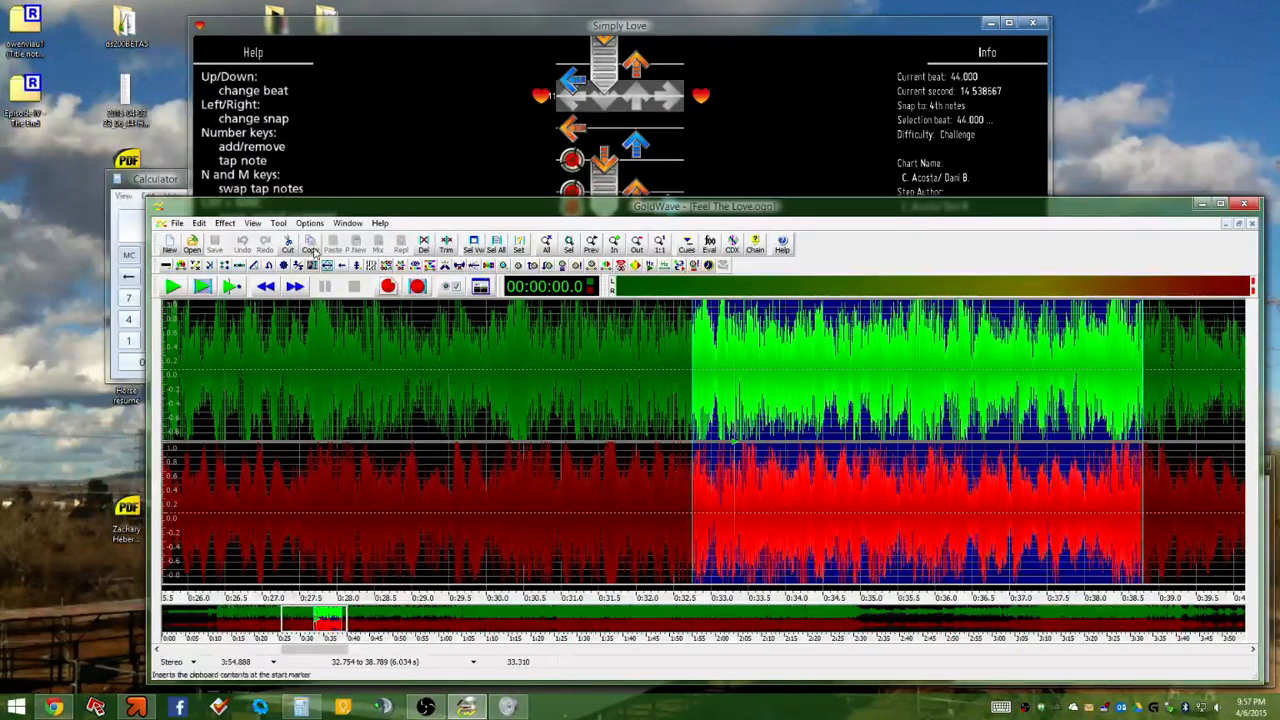
{"action": "left_click", "coordinate": [201, 287]}
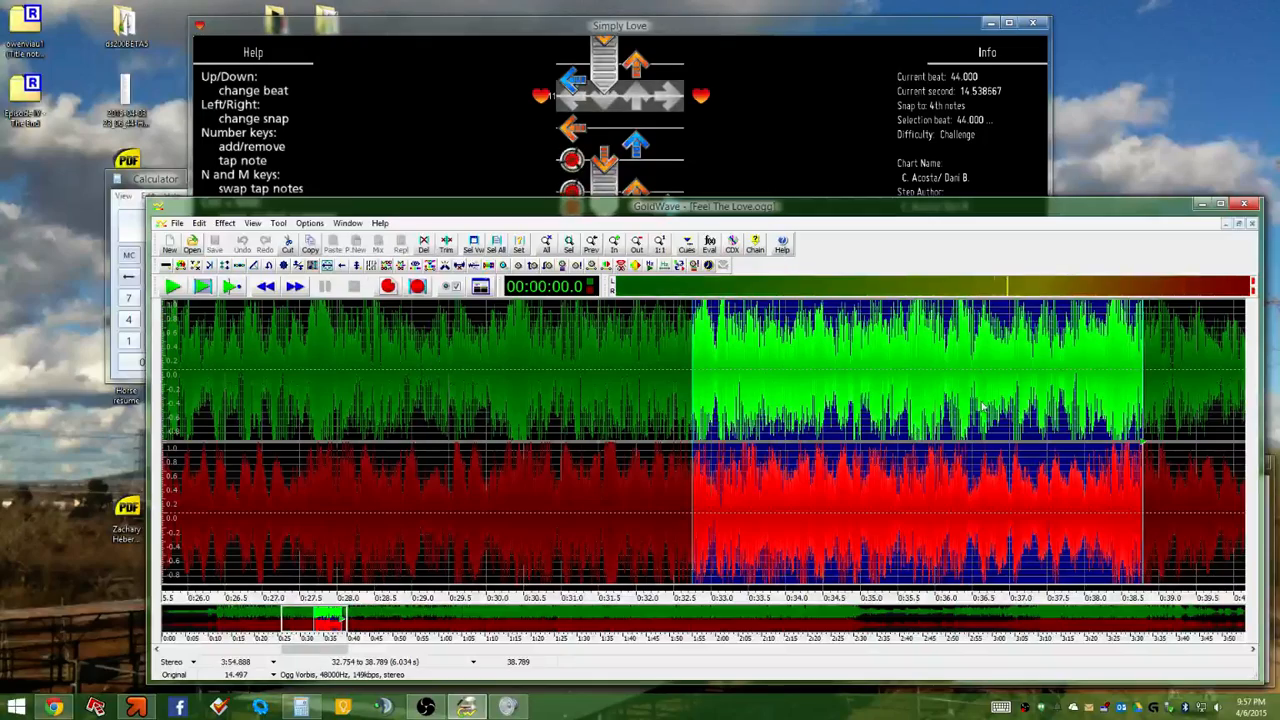
Select about 34.647 to 37.084 seconds, then select about 38.774 to 46.899 seconds and play that passage
{"action": "left_click_drag", "start_coordinate": [833, 345], "coordinate": [1015, 360]}
{"action": "scroll", "coordinate": [890, 375], "scroll_direction": "down", "scroll_amount": 2}
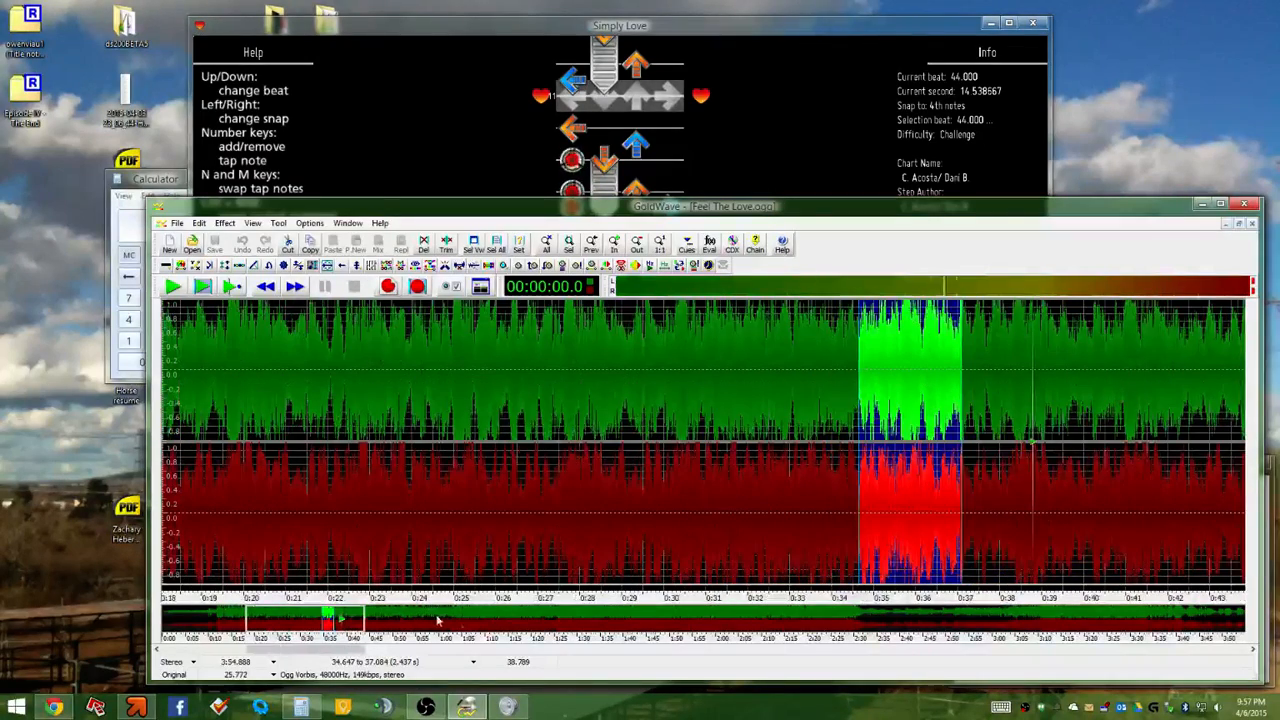
{"action": "left_click_drag", "start_coordinate": [337, 650], "coordinate": [361, 650]}
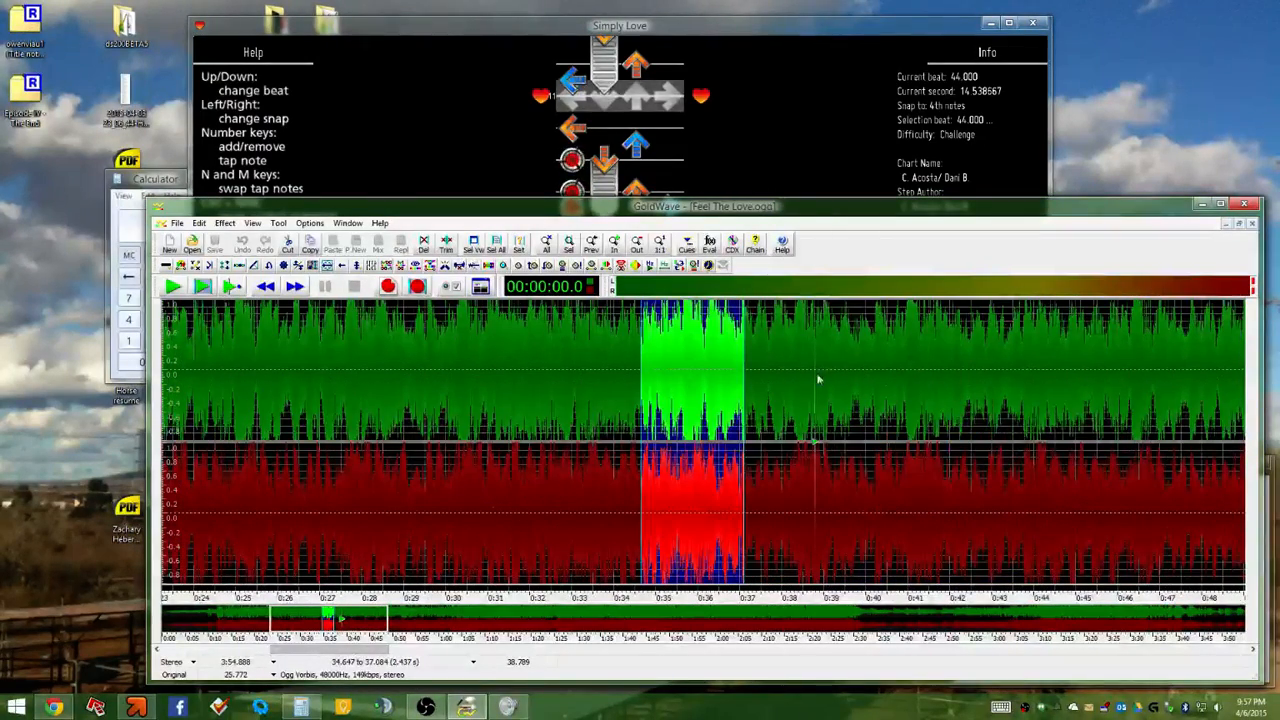
{"action": "left_click_drag", "start_coordinate": [818, 380], "coordinate": [1157, 380]}
{"action": "left_click", "coordinate": [202, 287]}
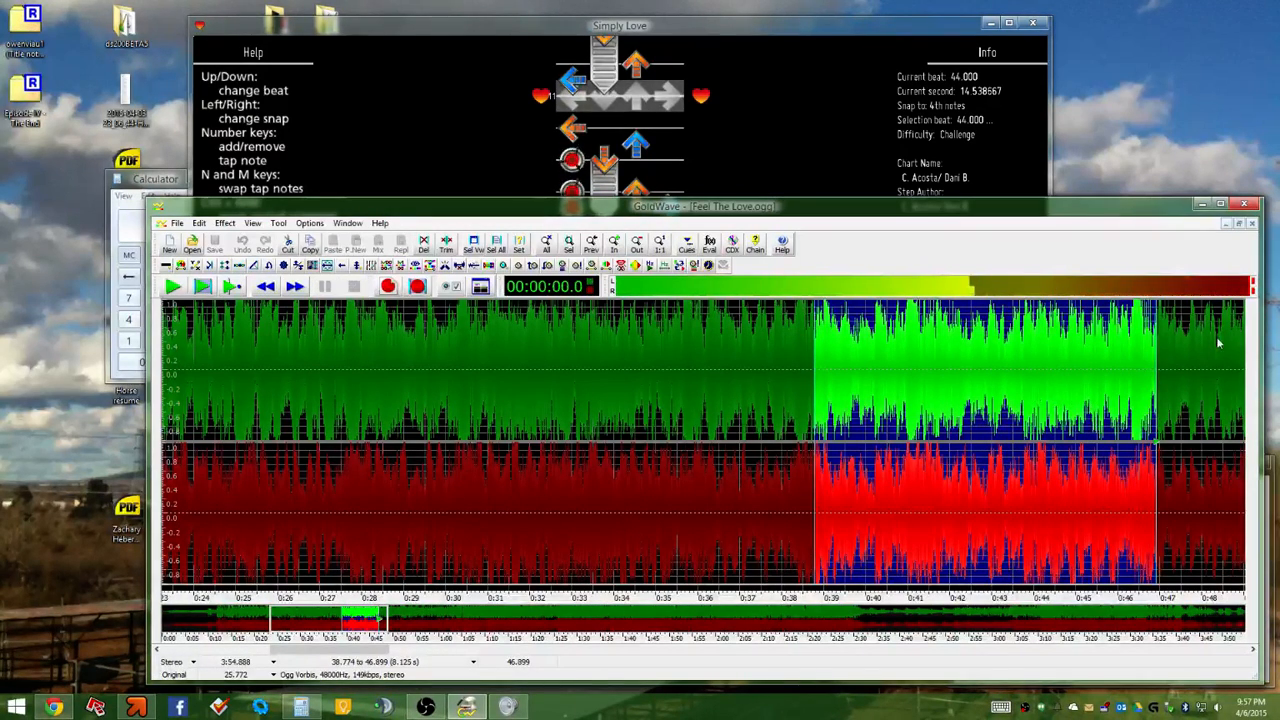
Select the section from about 45.343 to 60.038 seconds and play it
{"action": "left_click_drag", "start_coordinate": [384, 650], "coordinate": [456, 650]}
{"action": "left_click_drag", "start_coordinate": [423, 447], "coordinate": [1040, 420]}
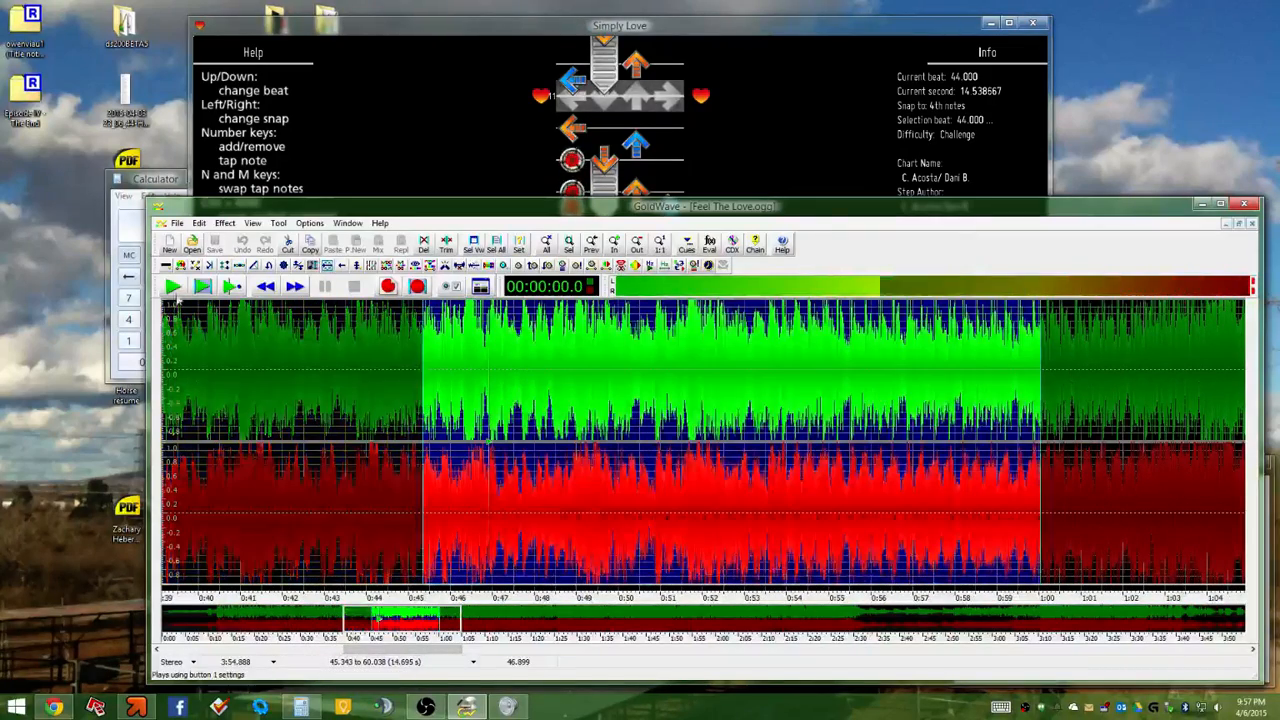
{"action": "left_click", "coordinate": [203, 287]}
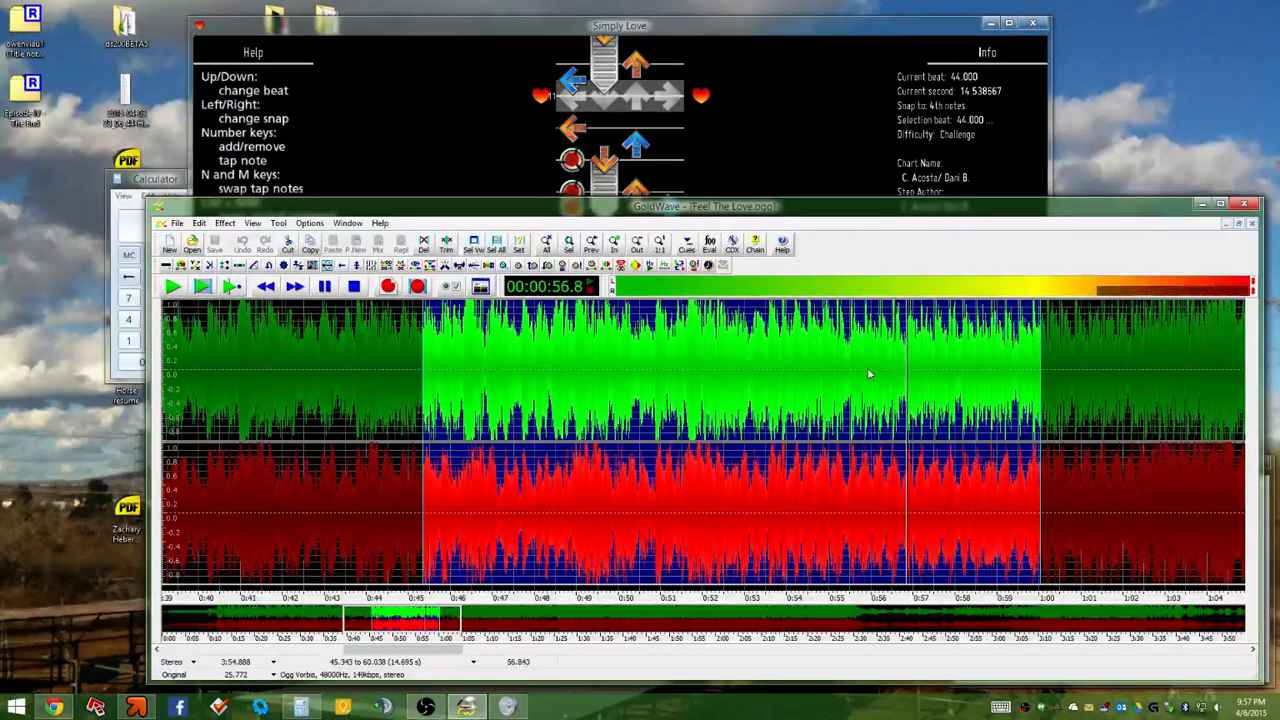
Select about 53.872 to 54.151 seconds, then widen the selection to about 53.606 to 55.552 seconds and play it
{"action": "scroll", "coordinate": [782, 325], "scroll_direction": "up", "scroll_amount": 2}
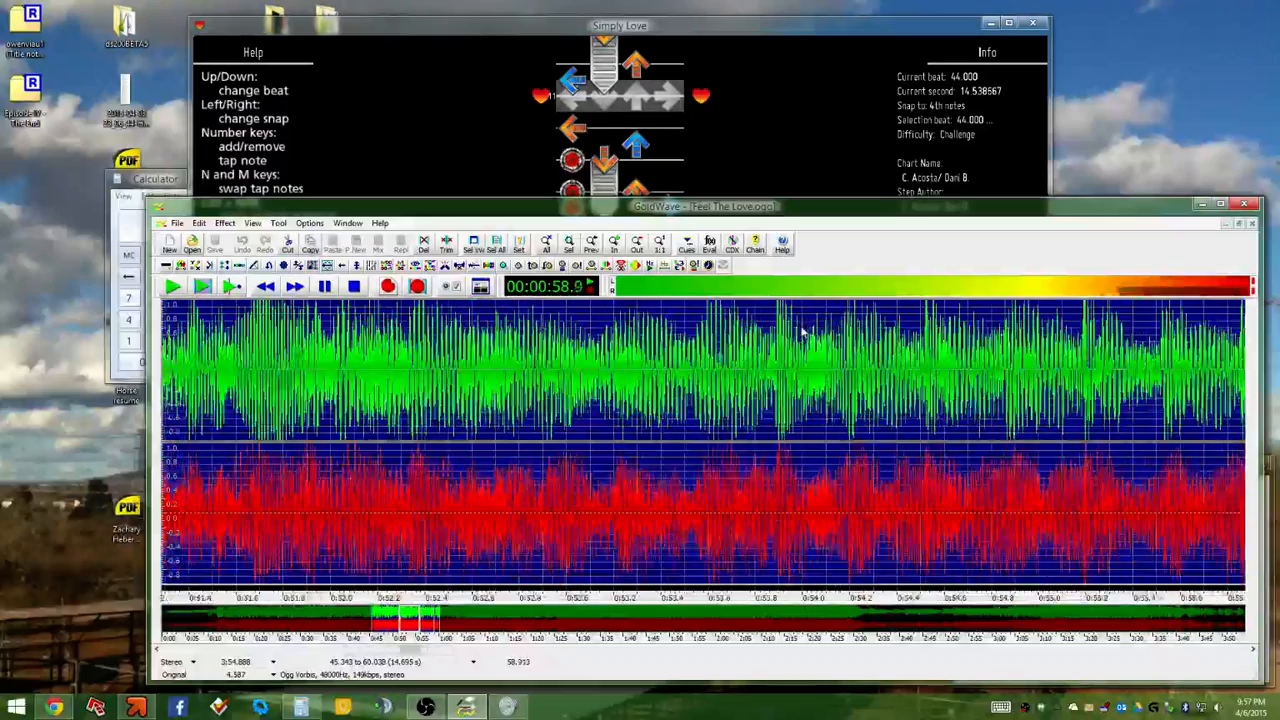
{"action": "scroll", "coordinate": [785, 328], "scroll_direction": "up", "scroll_amount": 3}
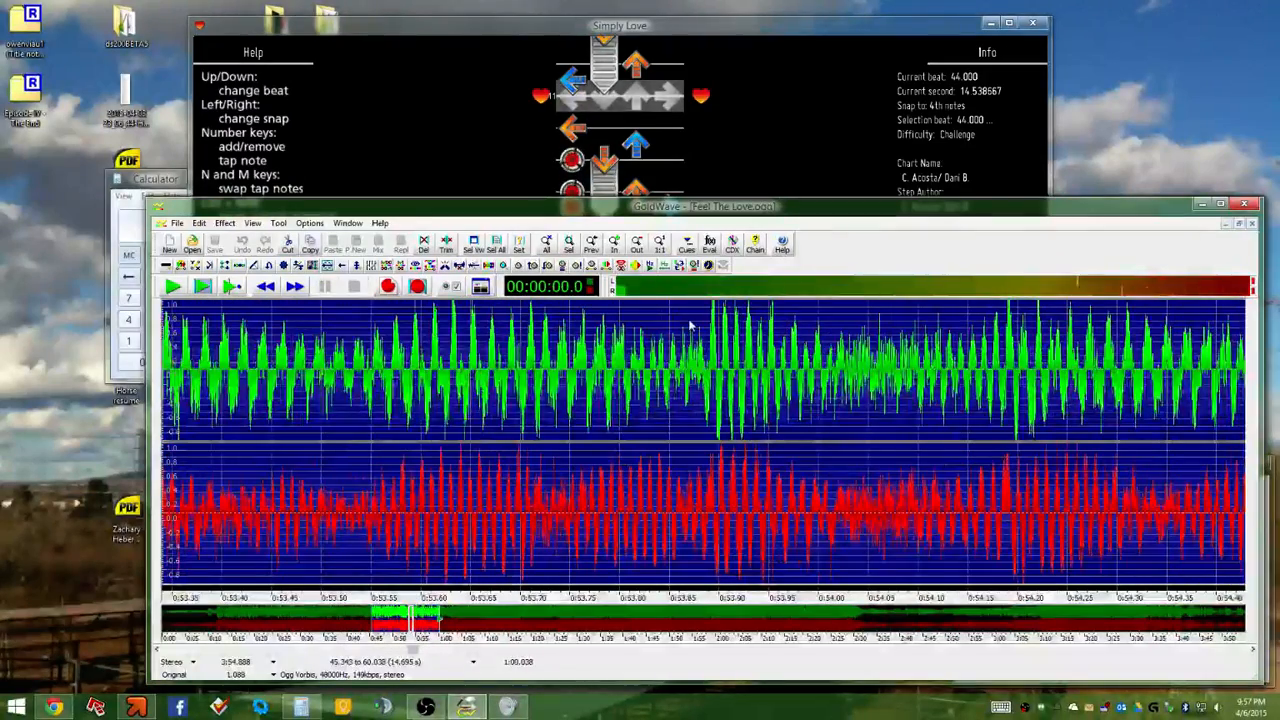
{"action": "left_click_drag", "start_coordinate": [690, 323], "coordinate": [968, 340]}
{"action": "scroll", "coordinate": [629, 362], "scroll_direction": "down", "scroll_amount": 4}
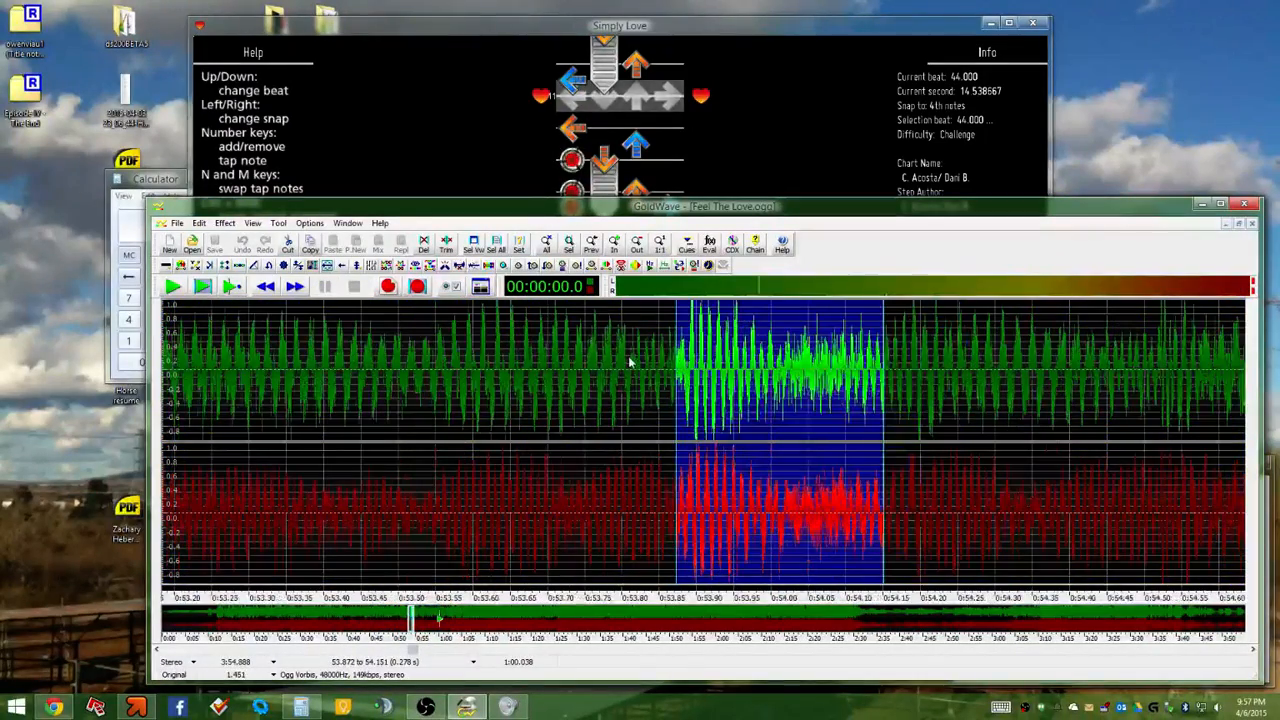
{"action": "key", "text": "space"}
{"action": "left_click_drag", "start_coordinate": [566, 362], "coordinate": [1012, 362]}
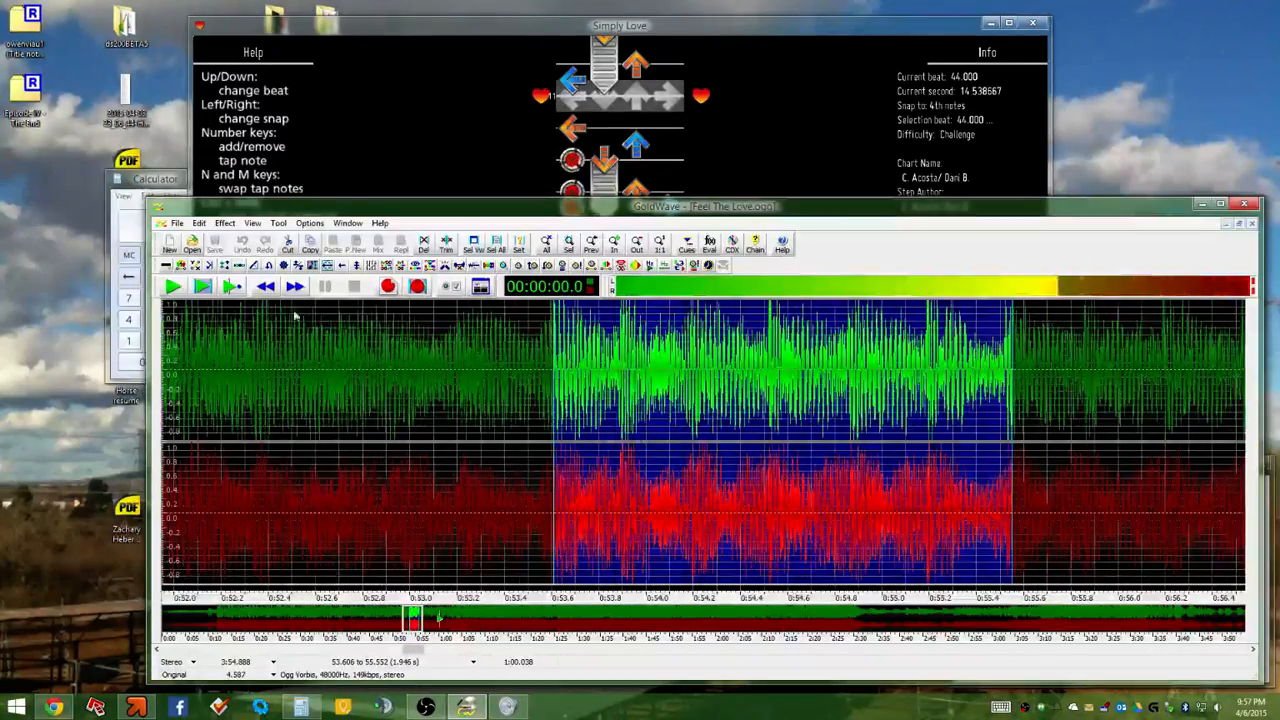
{"action": "left_click", "coordinate": [202, 286]}
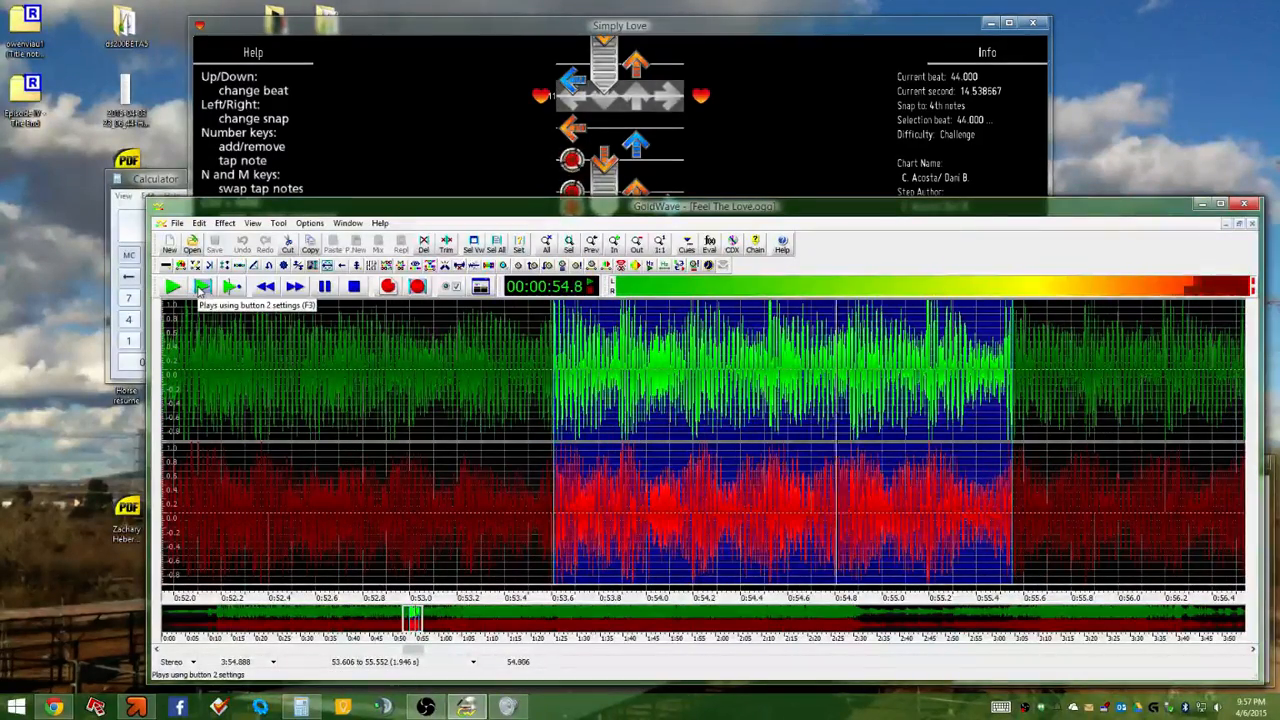
Narrow the selection to about 54.343 to 54.755 seconds and play it several times
{"action": "left_click_drag", "start_coordinate": [757, 342], "coordinate": [825, 347]}
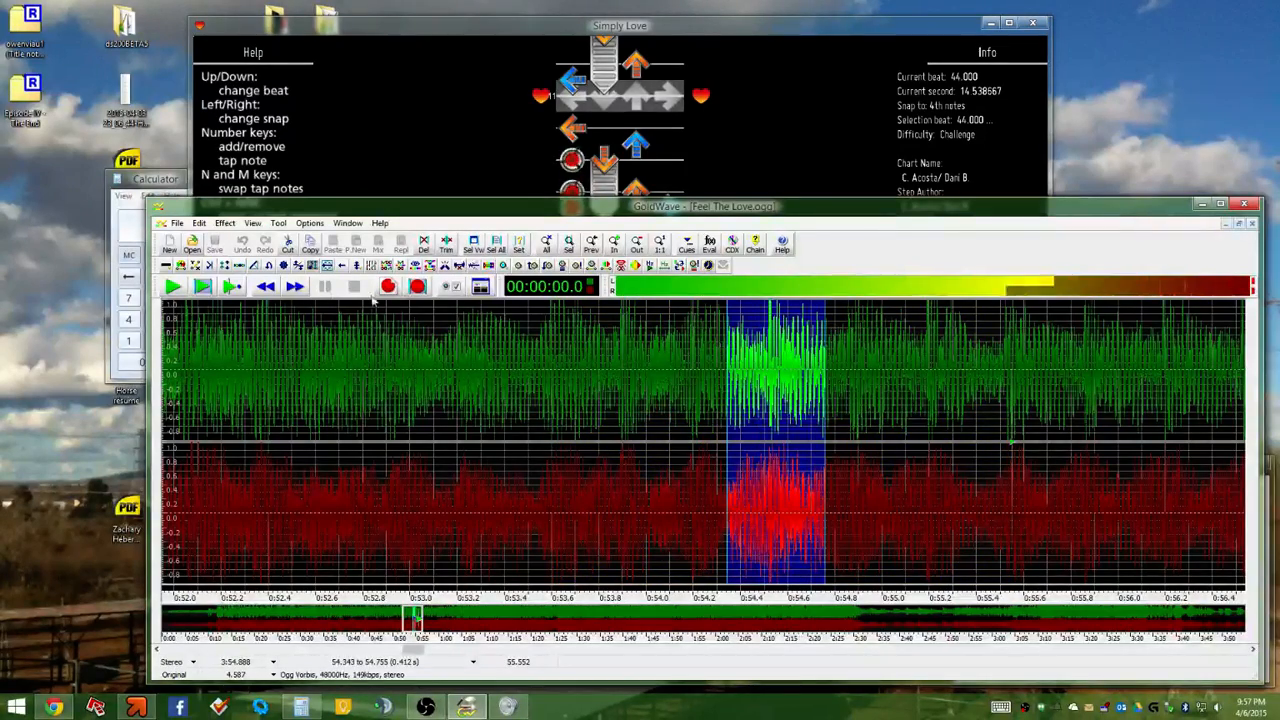
{"action": "left_click", "coordinate": [202, 286]}
{"action": "left_click", "coordinate": [202, 286]}
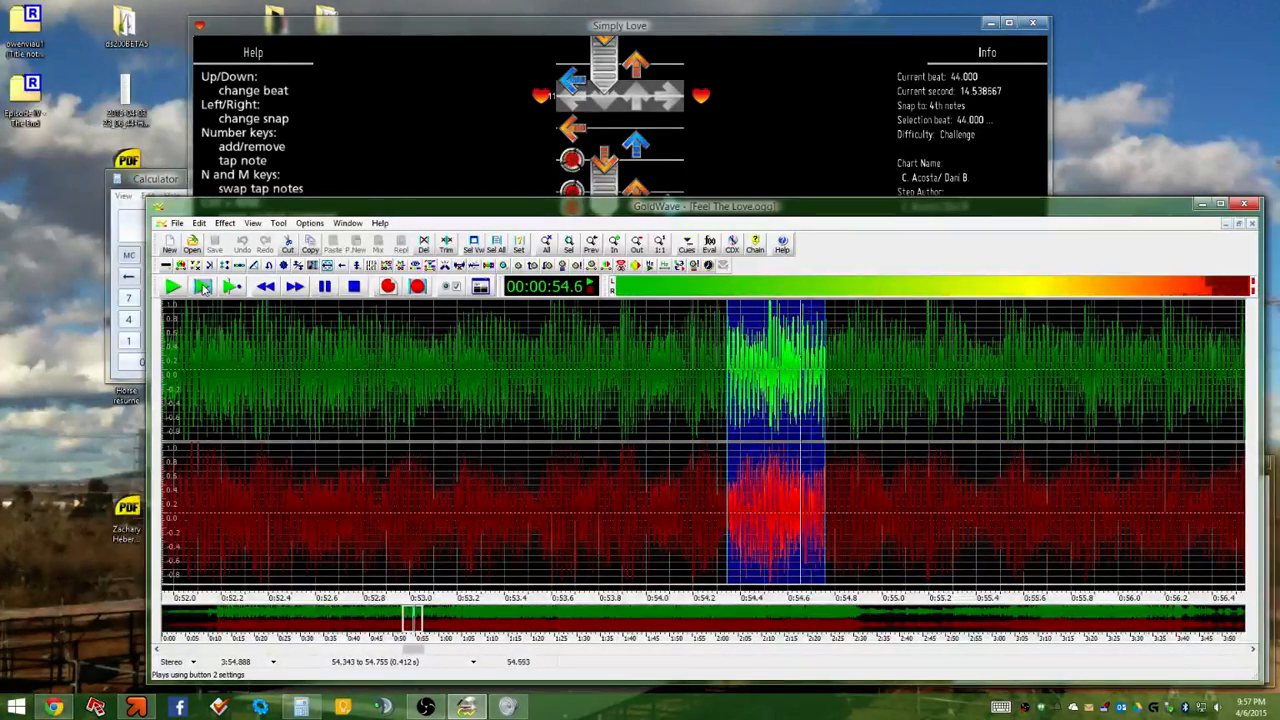
{"action": "left_click", "coordinate": [202, 286]}
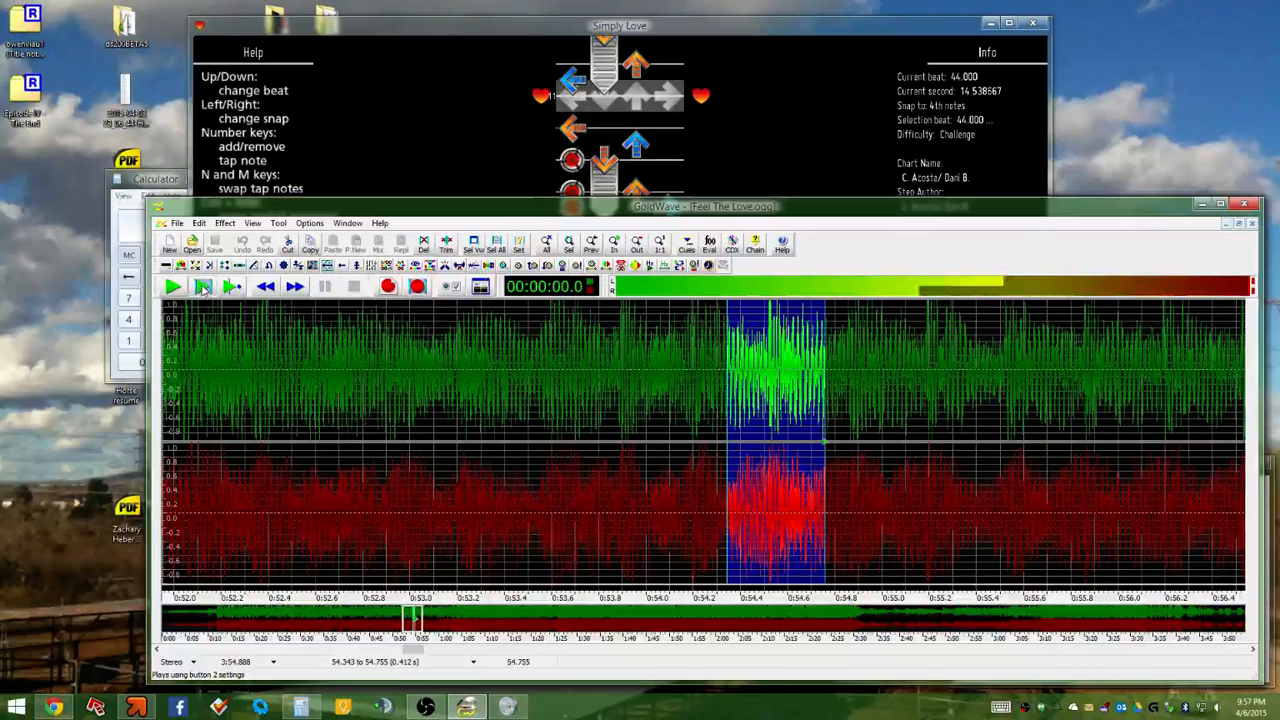
{"action": "left_click", "coordinate": [203, 287]}
Narrow the selection to about 54.487 to 54.634 seconds, play it, and examine its waveform closely
{"action": "left_click_drag", "start_coordinate": [765, 352], "coordinate": [795, 350]}
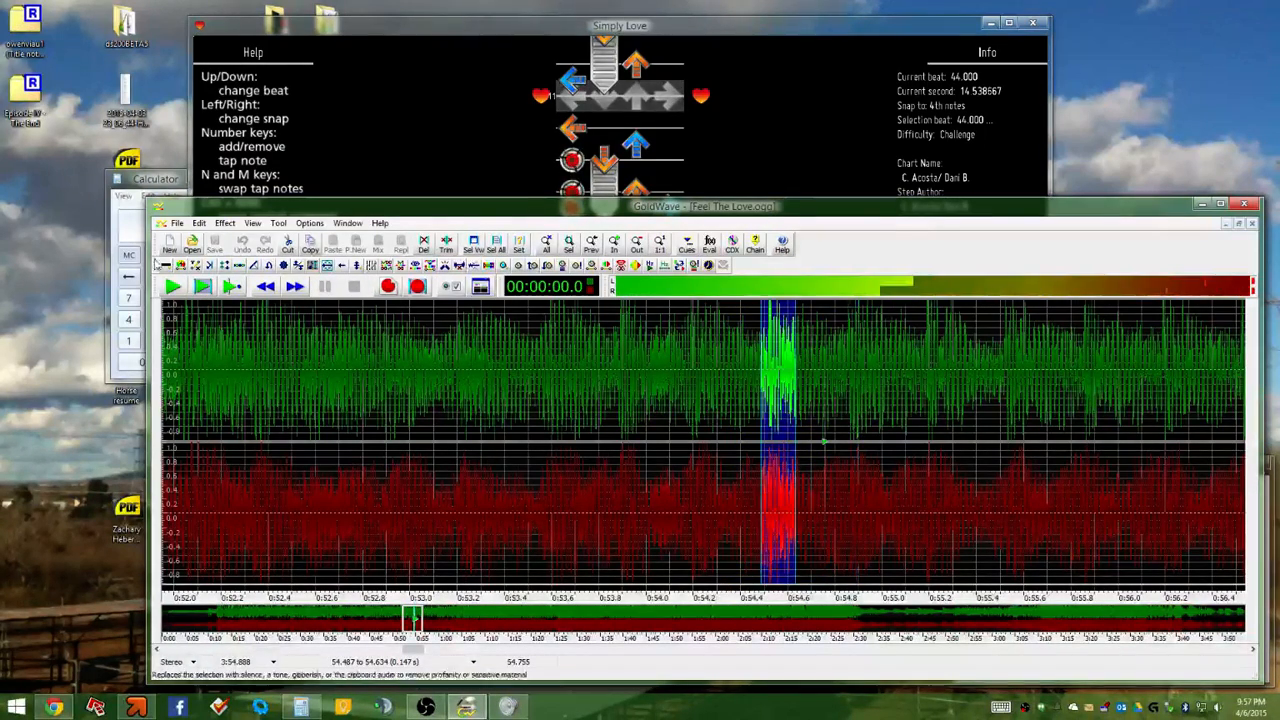
{"action": "left_click", "coordinate": [202, 286]}
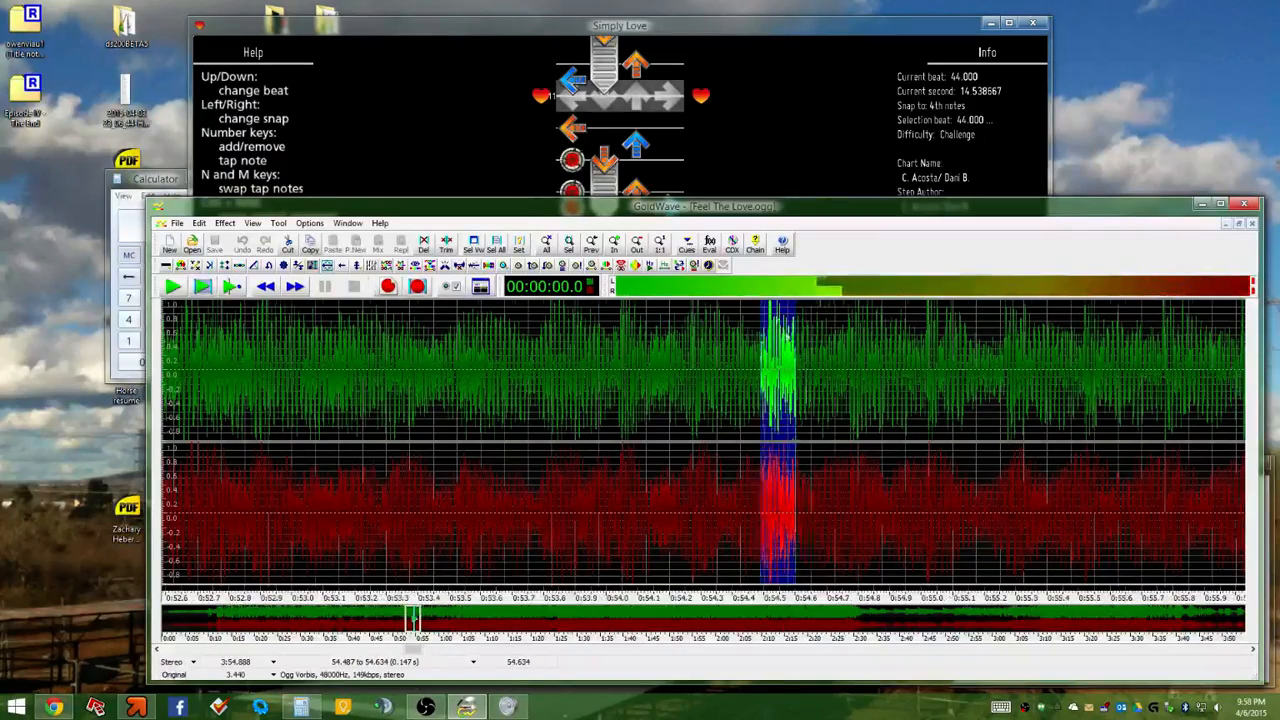
{"action": "scroll", "coordinate": [795, 380], "scroll_direction": "up", "scroll_amount": 5}
{"action": "scroll", "coordinate": [693, 380], "scroll_direction": "up", "scroll_amount": 3}
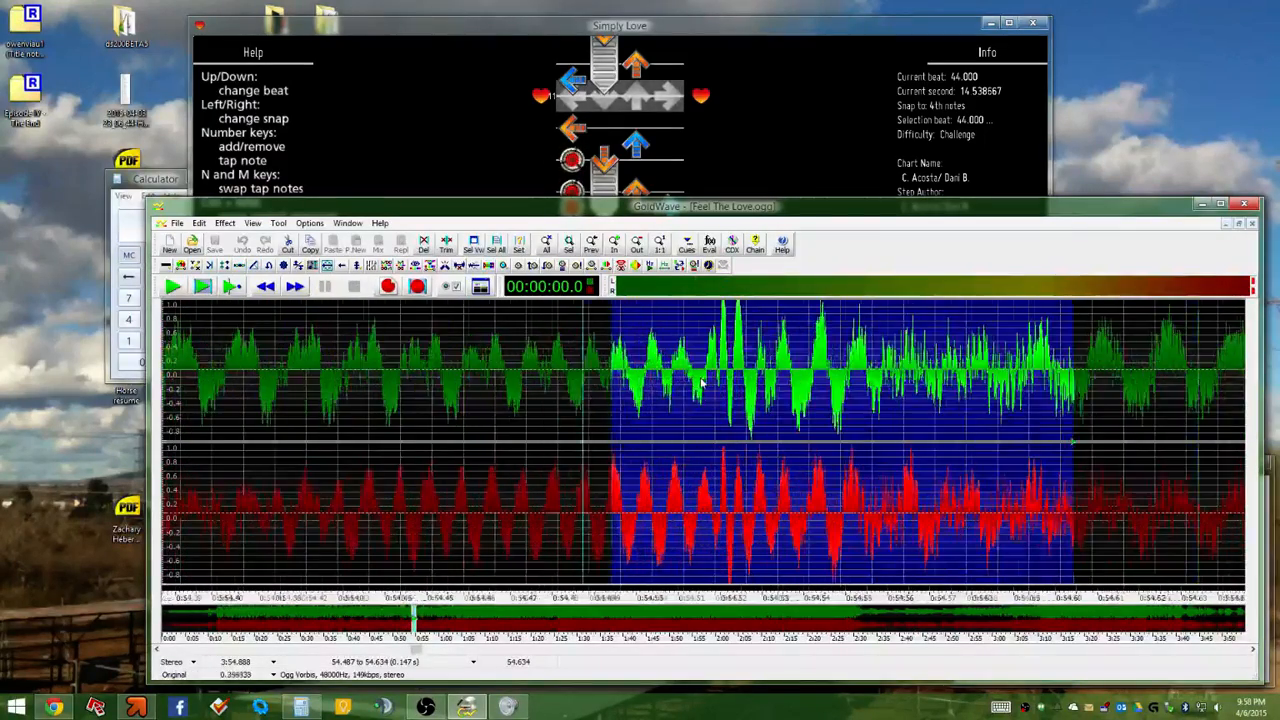
Select about 54.474 to 54.520 seconds, extend its start to about 54.436 seconds, and play the passage repeatedly
{"action": "left_click_drag", "start_coordinate": [391, 361], "coordinate": [737, 368]}
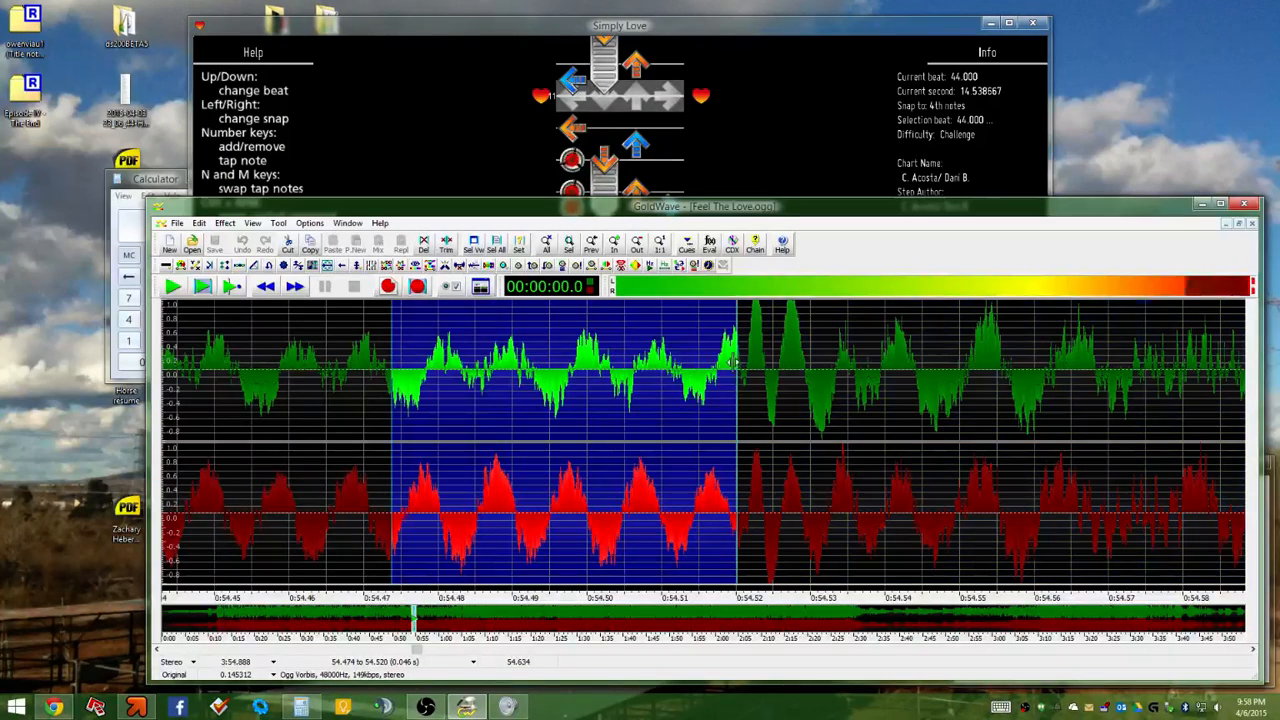
{"action": "mouse_move", "coordinate": [391, 370]}
{"action": "left_mouse_down"}
{"action": "mouse_move", "coordinate": [170, 372]}
{"action": "mouse_move", "coordinate": [268, 376]}
{"action": "left_mouse_up"}
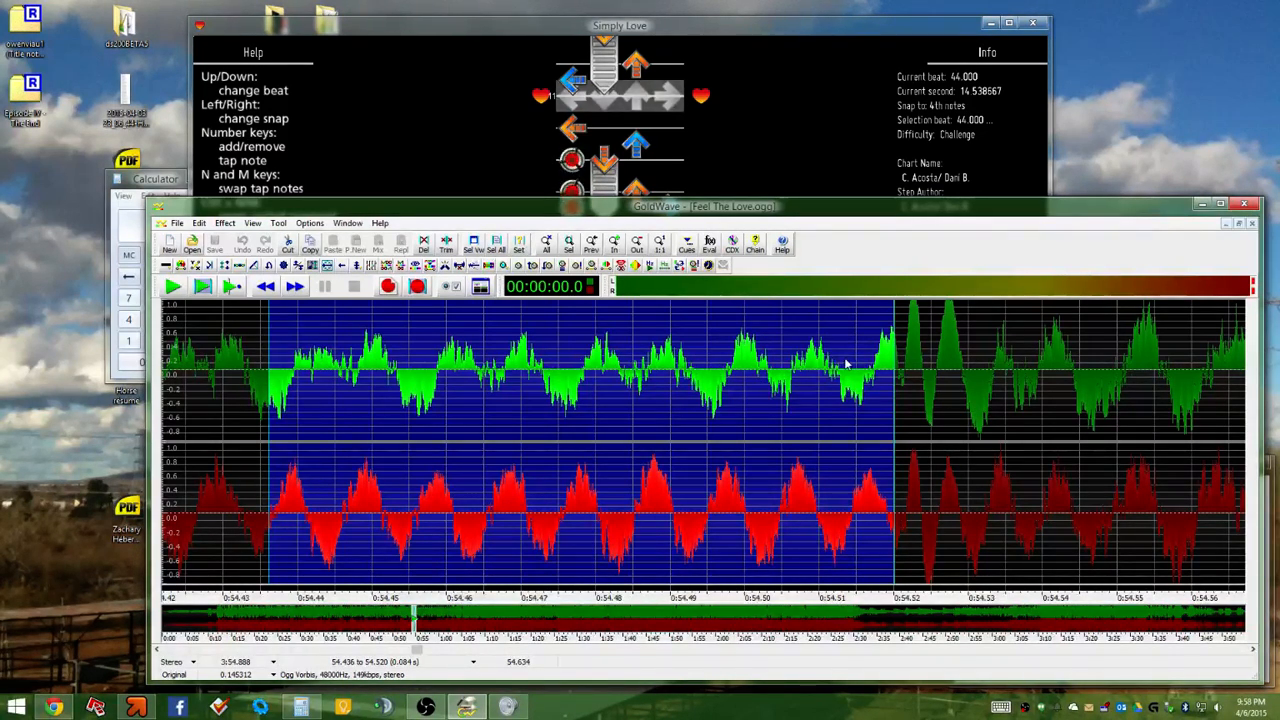
{"action": "left_click", "coordinate": [202, 287]}
{"action": "left_click", "coordinate": [204, 287]}
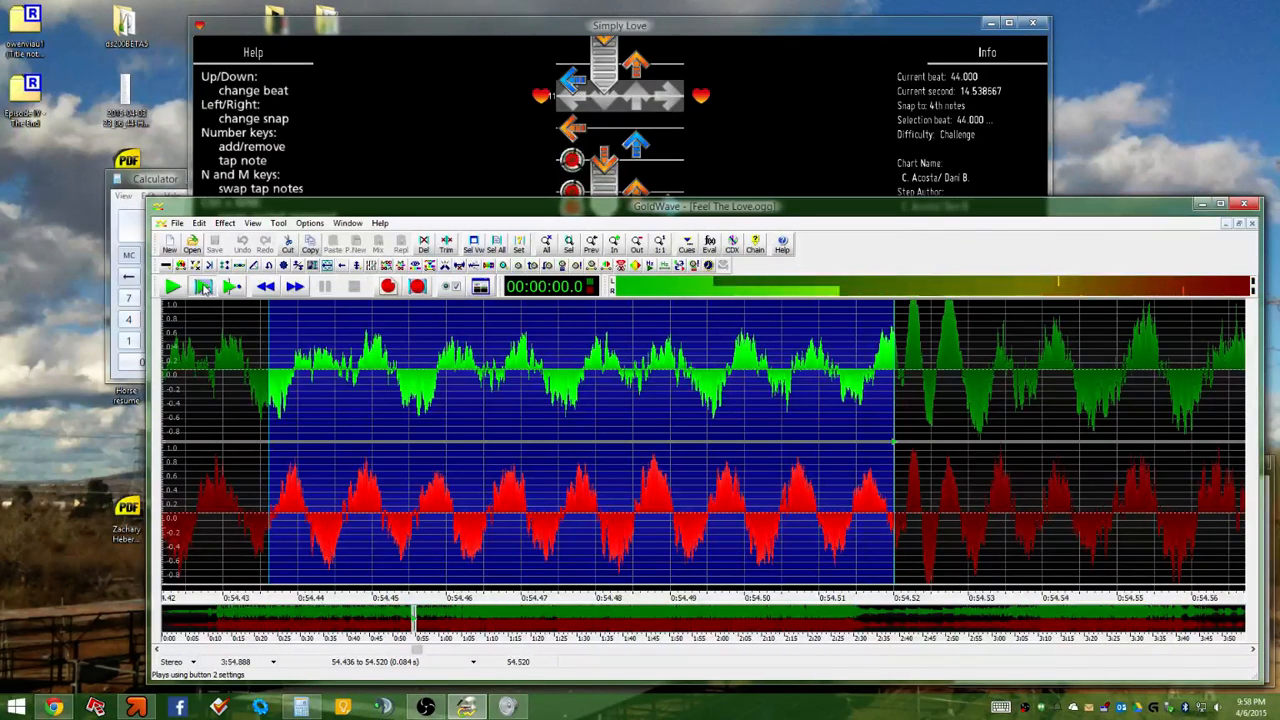
{"action": "left_click", "coordinate": [204, 287]}
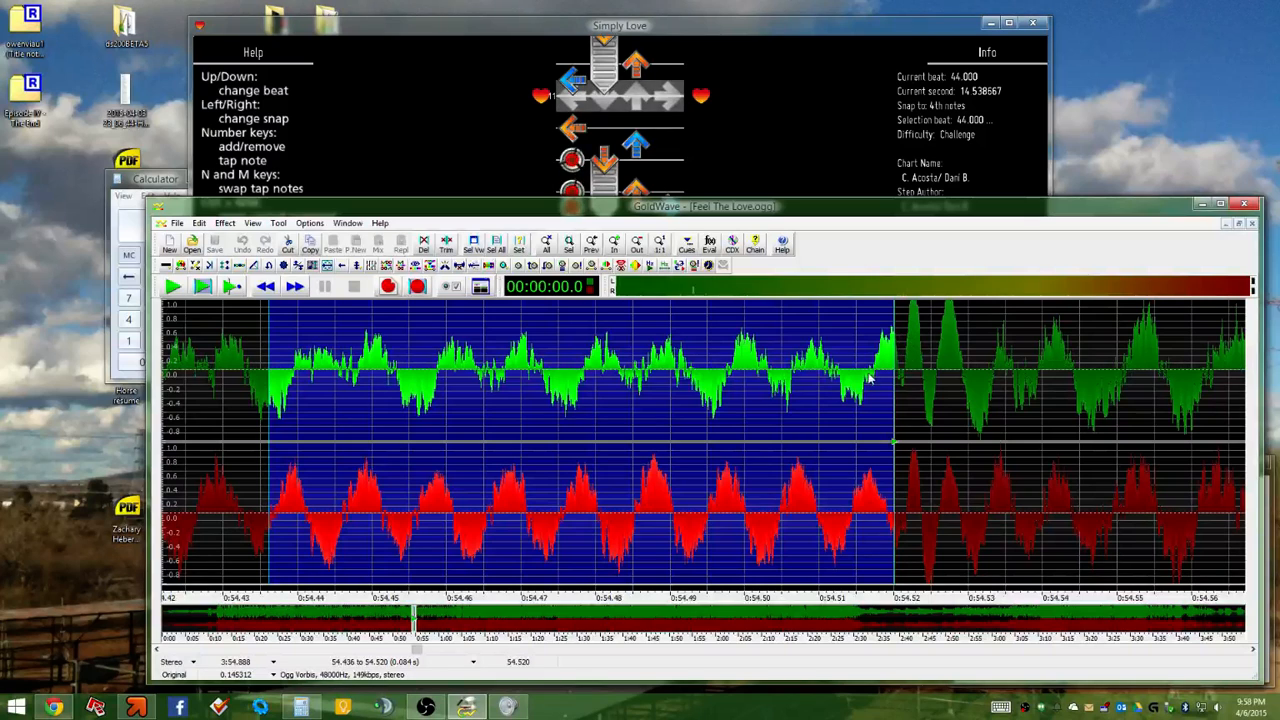
Select about 54.522 to 54.532 seconds in the waveform, then select the rise at about 54.521 to 54.522 seconds and inspect it closely
{"action": "left_click_drag", "start_coordinate": [903, 366], "coordinate": [987, 363]}
{"action": "left_click_drag", "start_coordinate": [903, 372], "coordinate": [910, 373]}
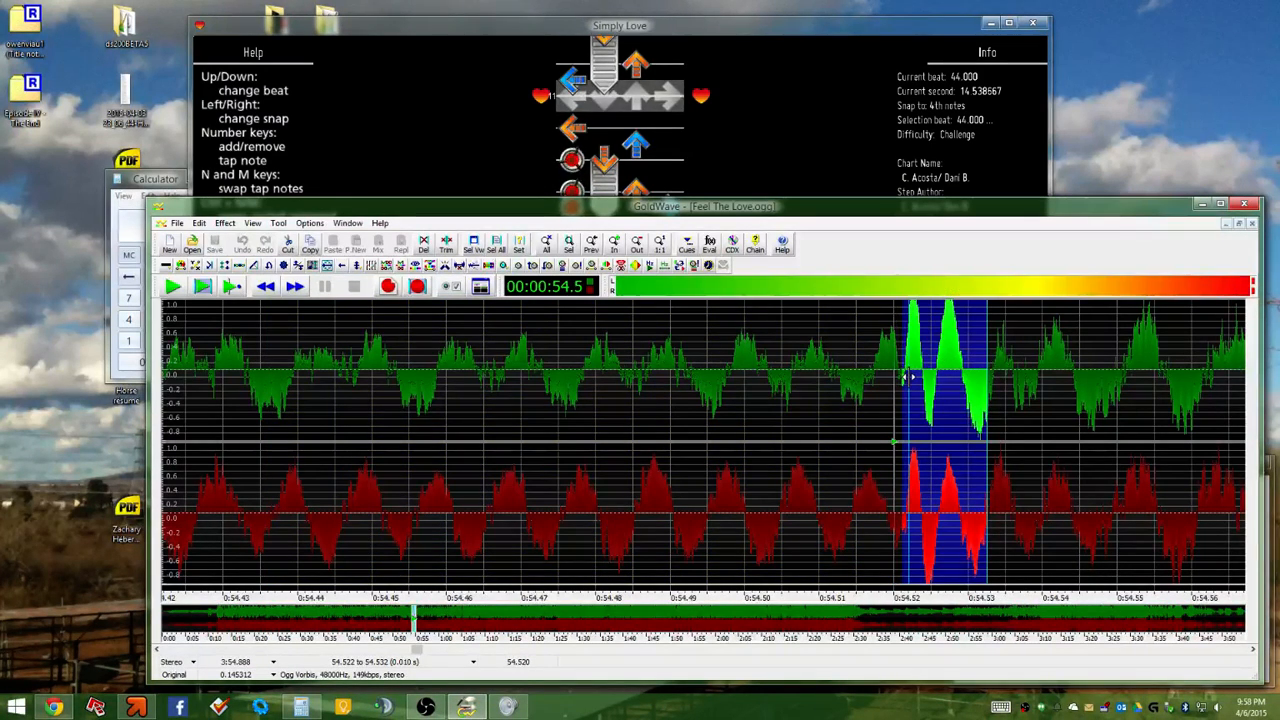
{"action": "scroll", "coordinate": [913, 372], "scroll_direction": "up", "scroll_amount": 4}
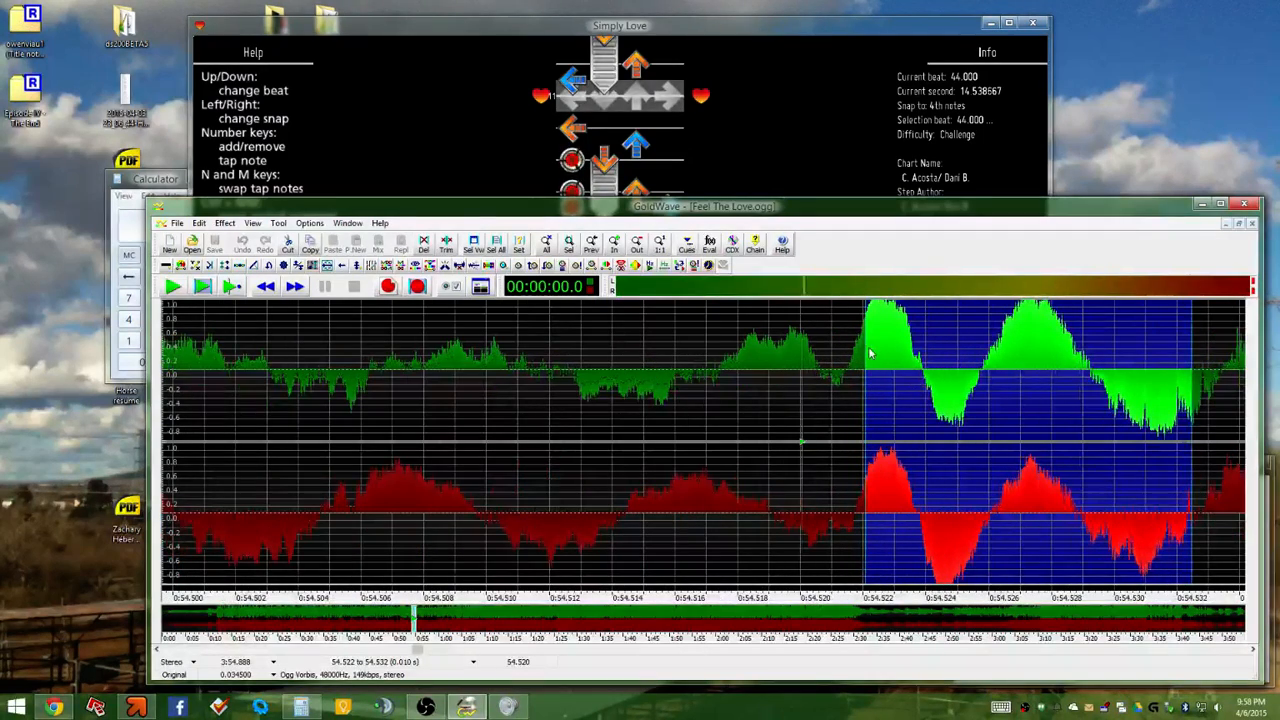
{"action": "scroll", "coordinate": [815, 369], "scroll_direction": "up", "scroll_amount": 2}
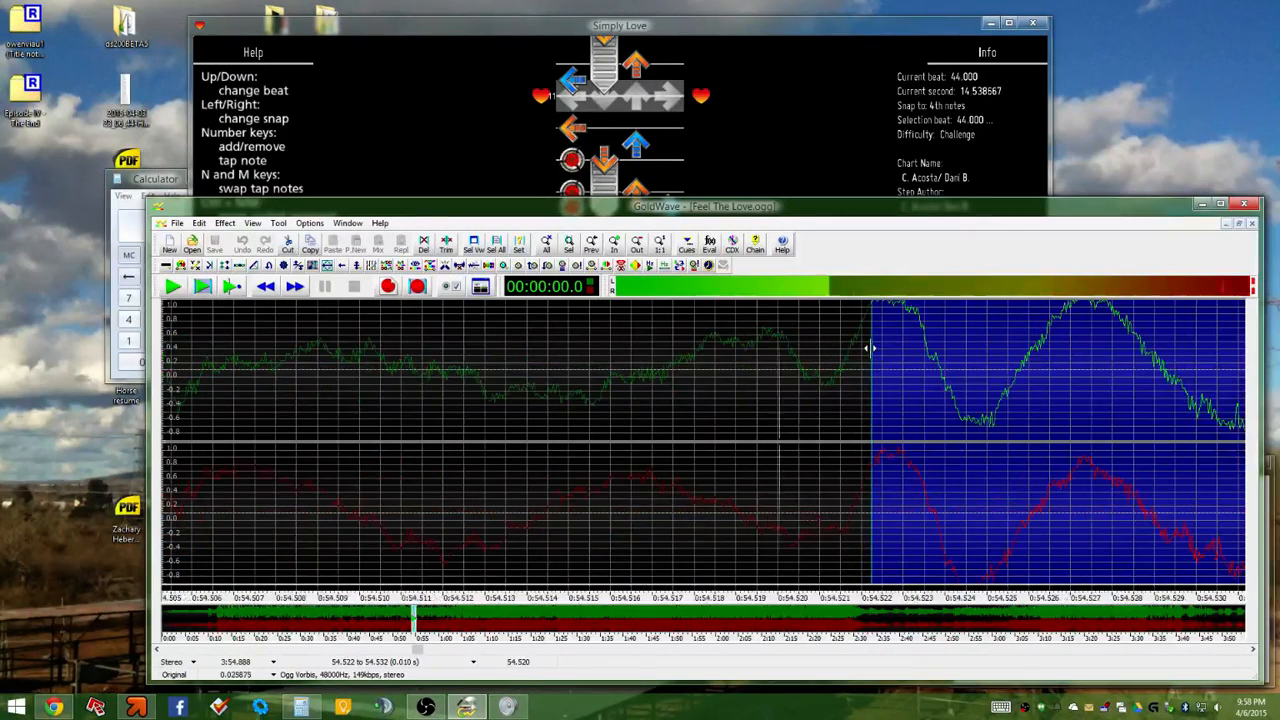
{"action": "left_click_drag", "start_coordinate": [815, 369], "coordinate": [871, 366]}
{"action": "scroll", "coordinate": [868, 360], "scroll_direction": "down", "scroll_amount": 3}
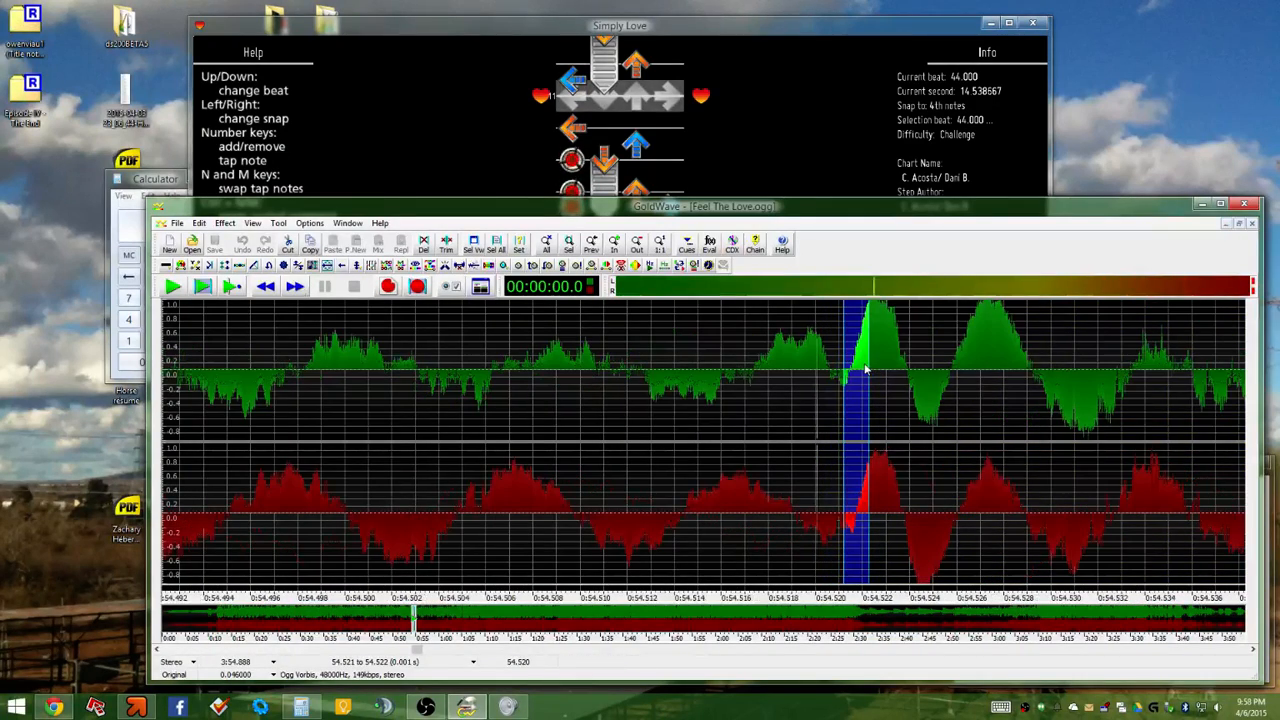
{"action": "scroll", "coordinate": [868, 348], "scroll_direction": "up", "scroll_amount": 4}
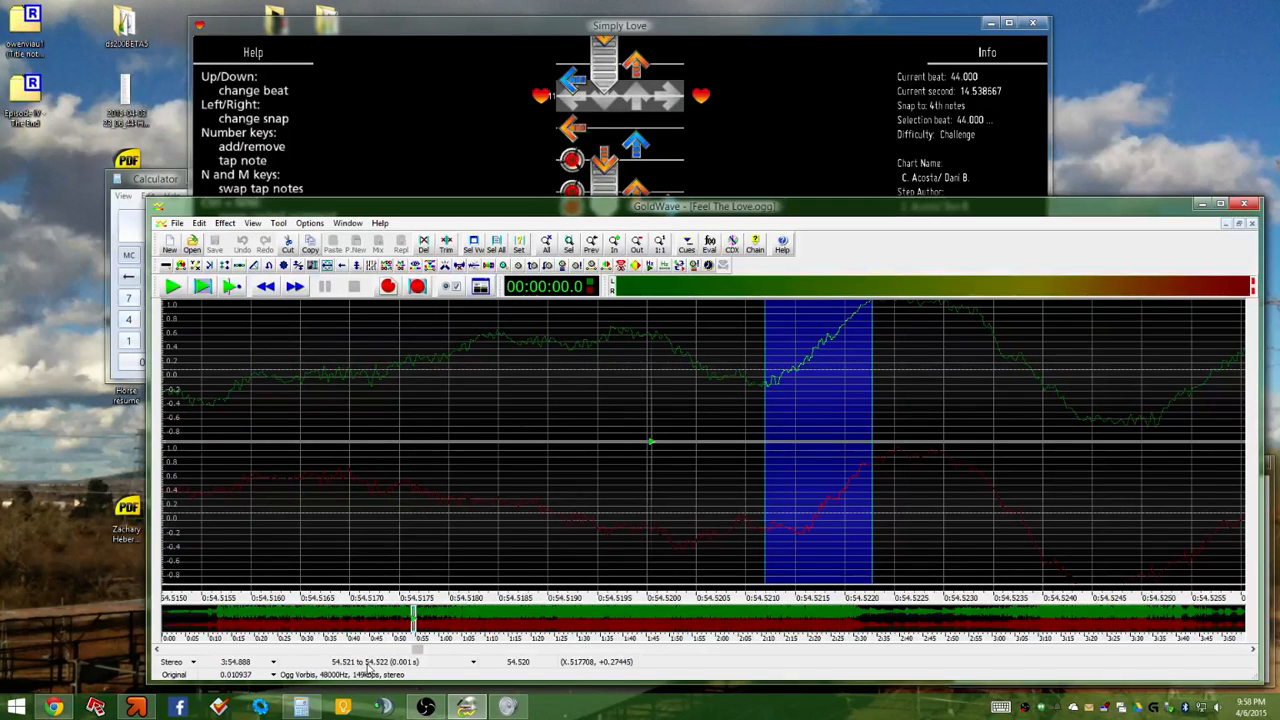
Switch to the StepMania chart editor and move forward to beat 164
{"action": "left_click", "coordinate": [780, 188]}
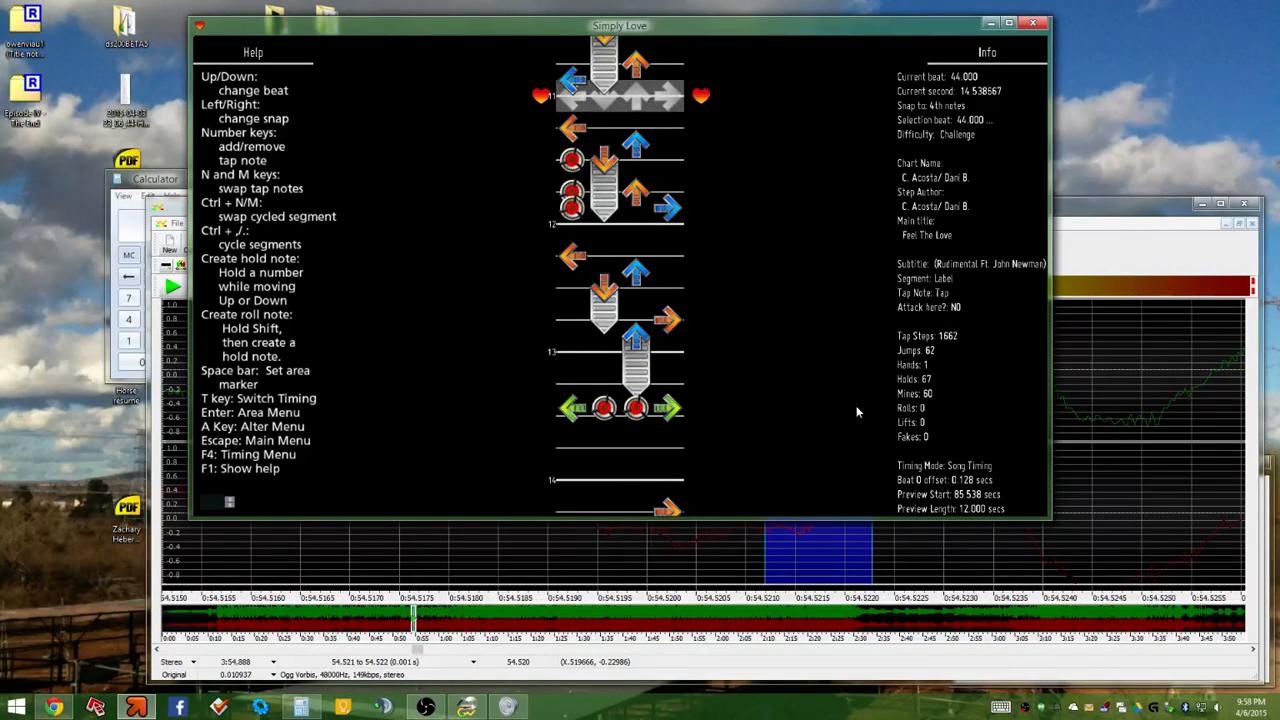
{"action": "scroll", "coordinate": [857, 412], "scroll_direction": "down", "scroll_amount": 20}
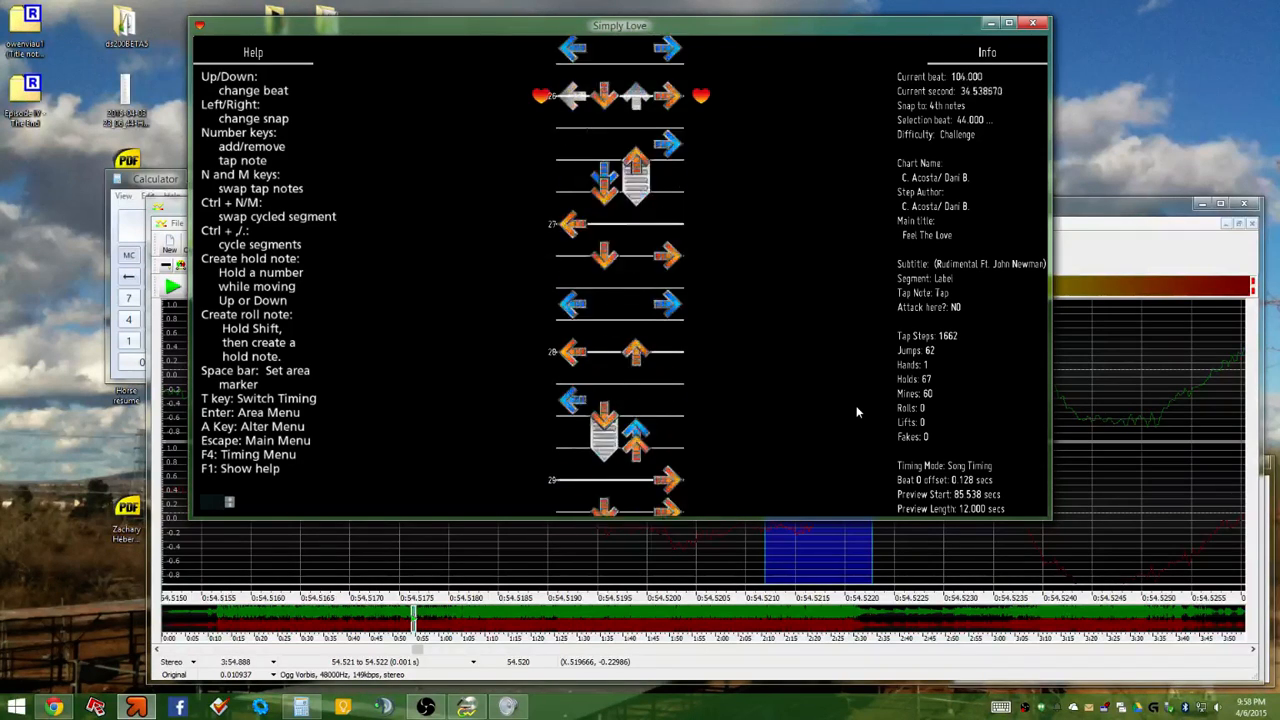
{"action": "scroll", "coordinate": [857, 412], "scroll_direction": "down", "scroll_amount": 20}
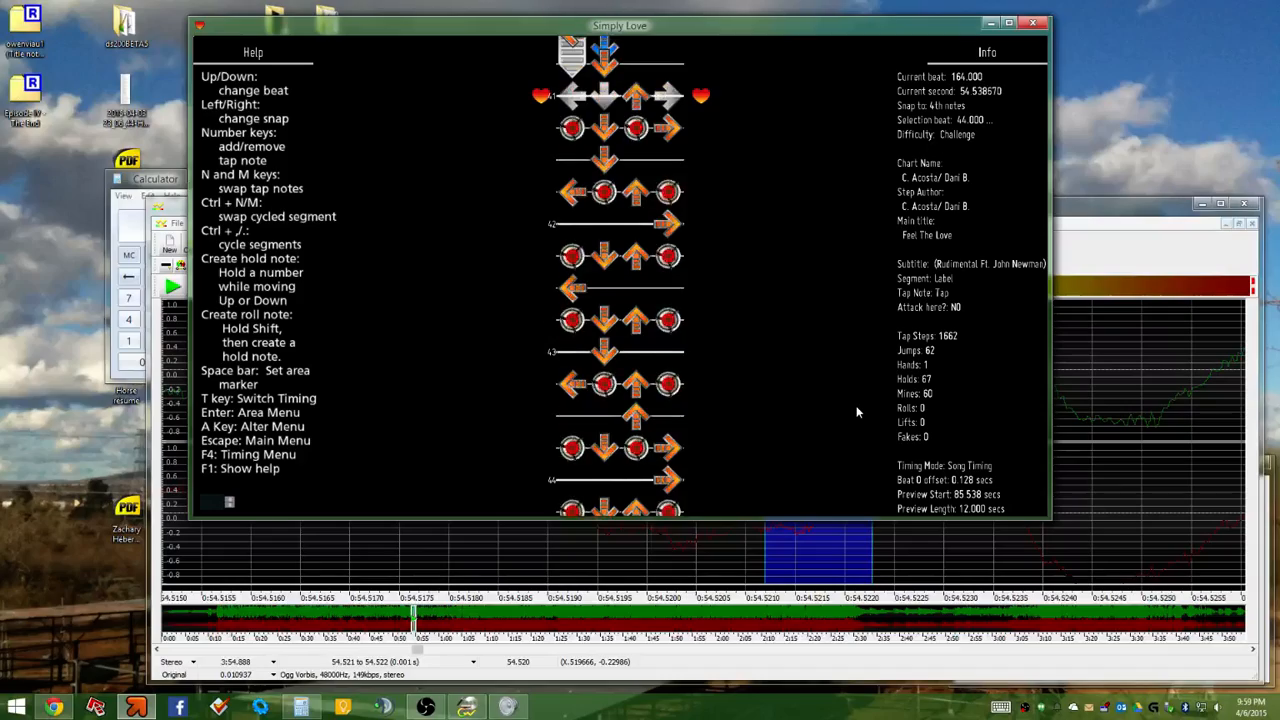
Restart the area marker at beat 164, play the chart briefly from there, and return to beat 164
{"action": "key", "text": "space"}
{"action": "key", "text": "space"}
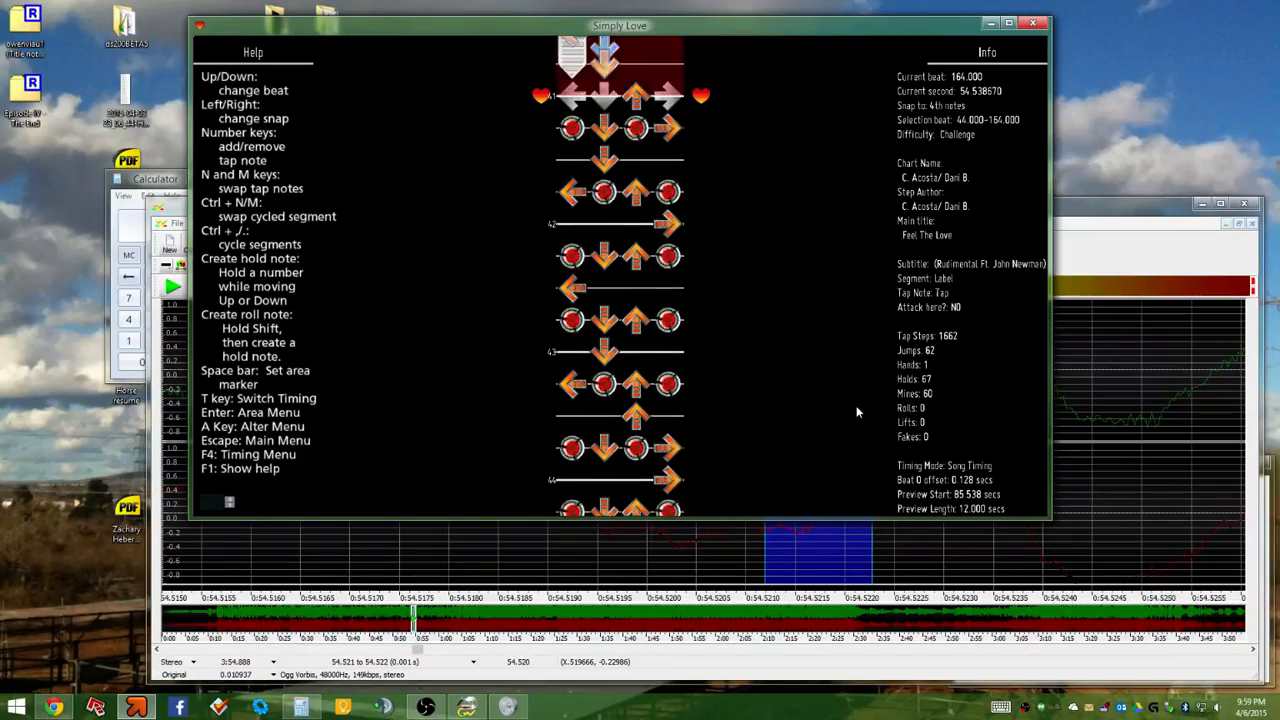
{"action": "key", "text": "p"}
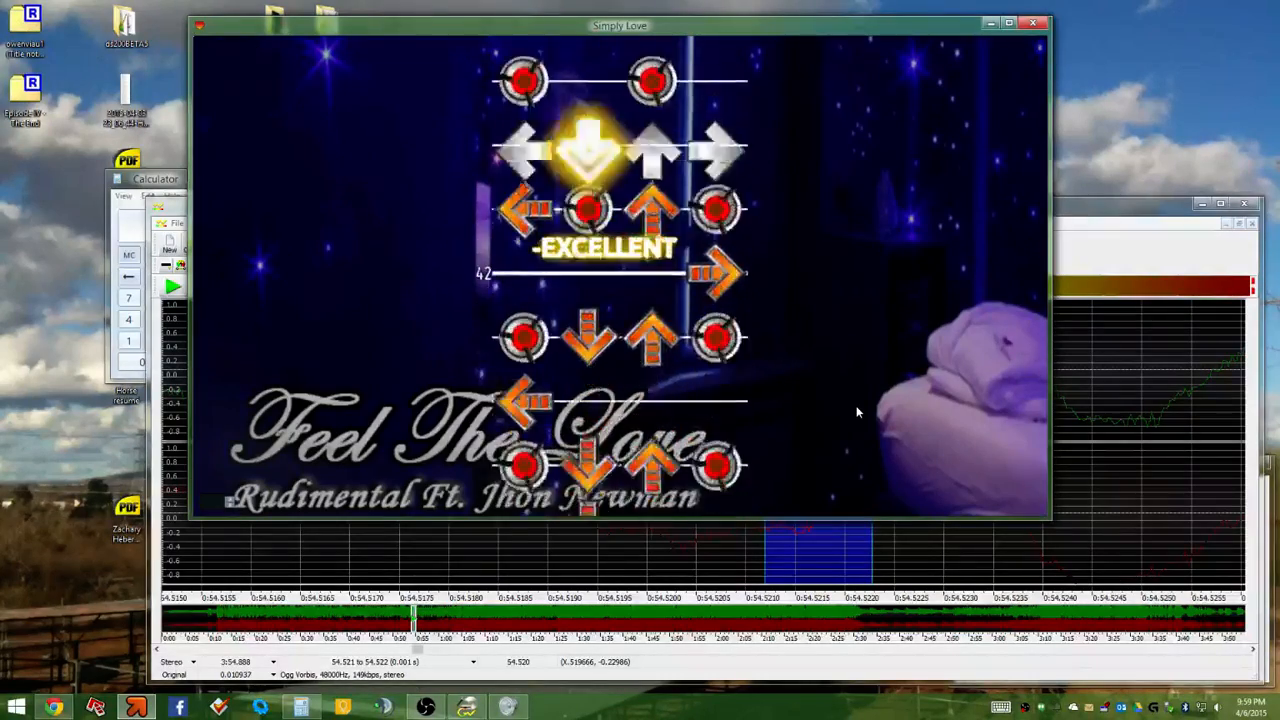
{"action": "key", "text": "Escape"}
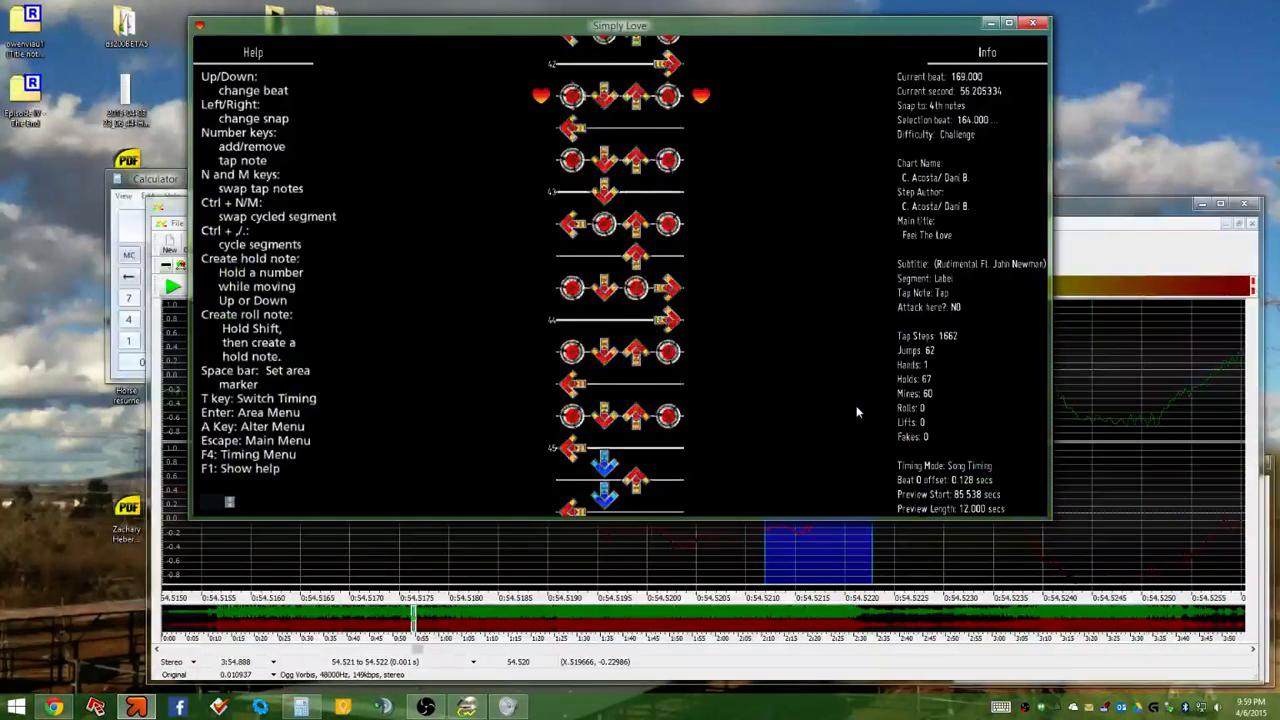
{"action": "key", "text": "Down"}
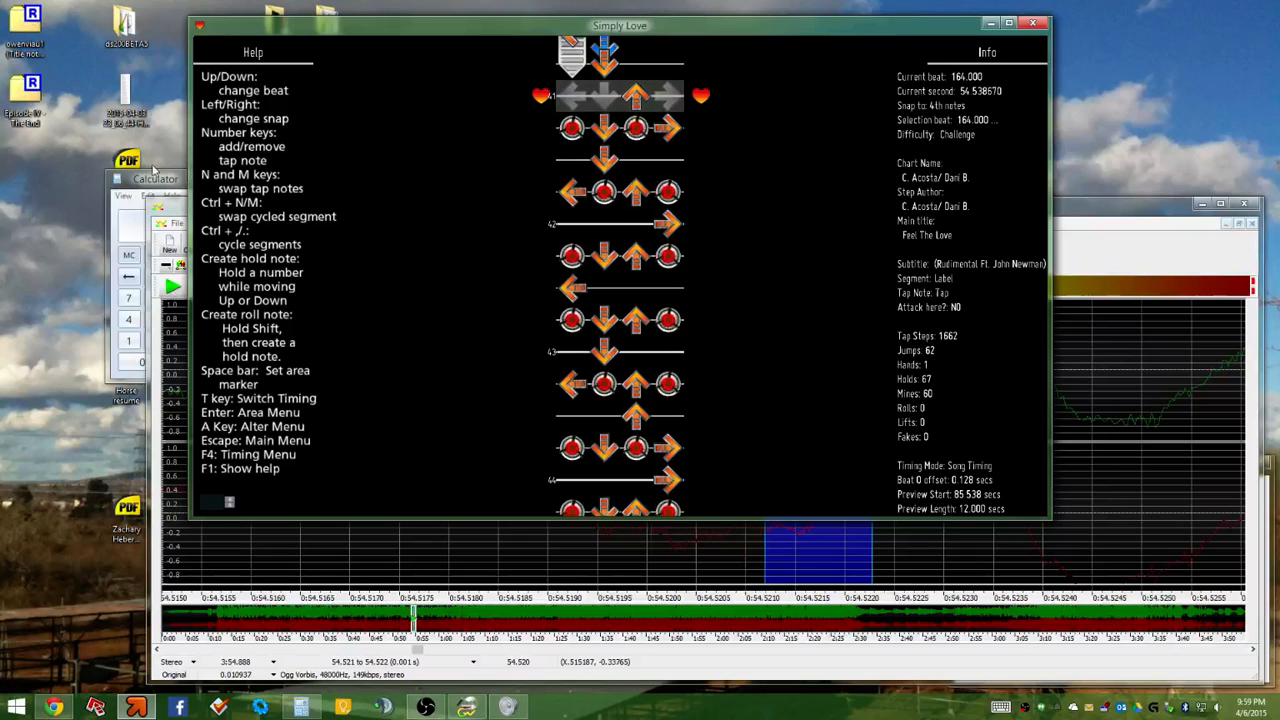
Switch to Calculator and clear the previous result
{"action": "left_click", "coordinate": [145, 179]}
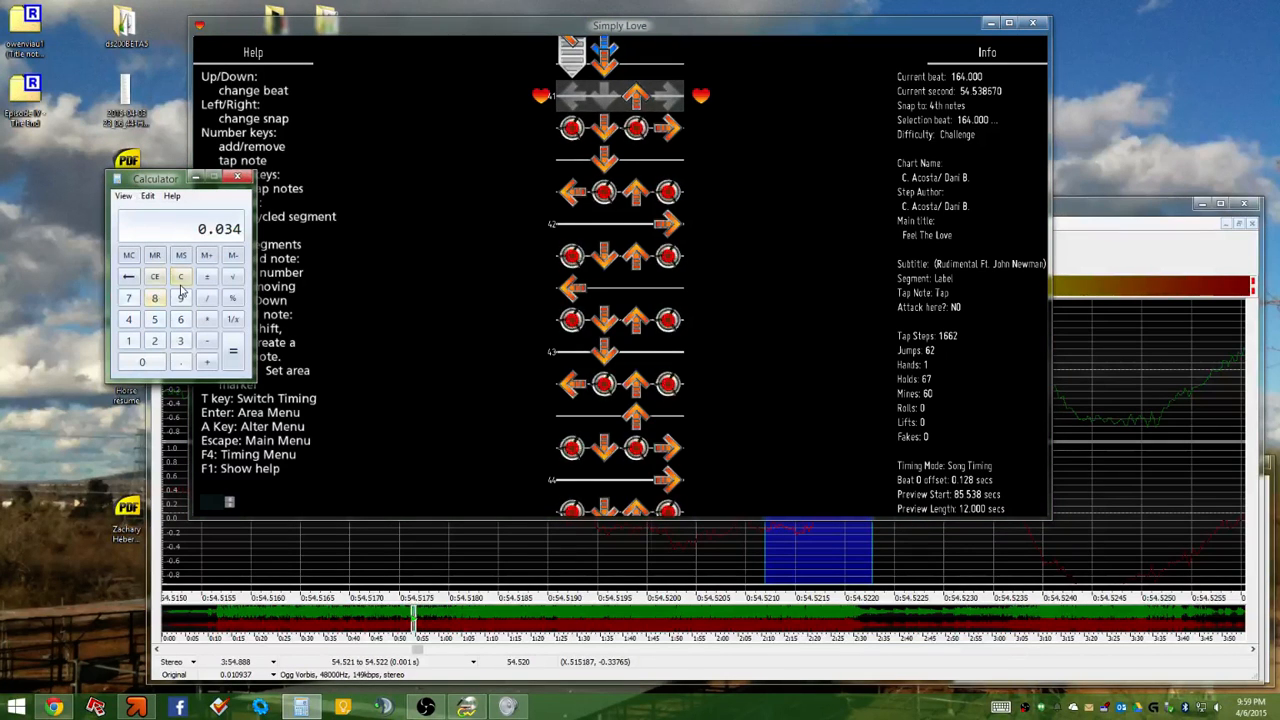
{"action": "left_click", "coordinate": [181, 276]}
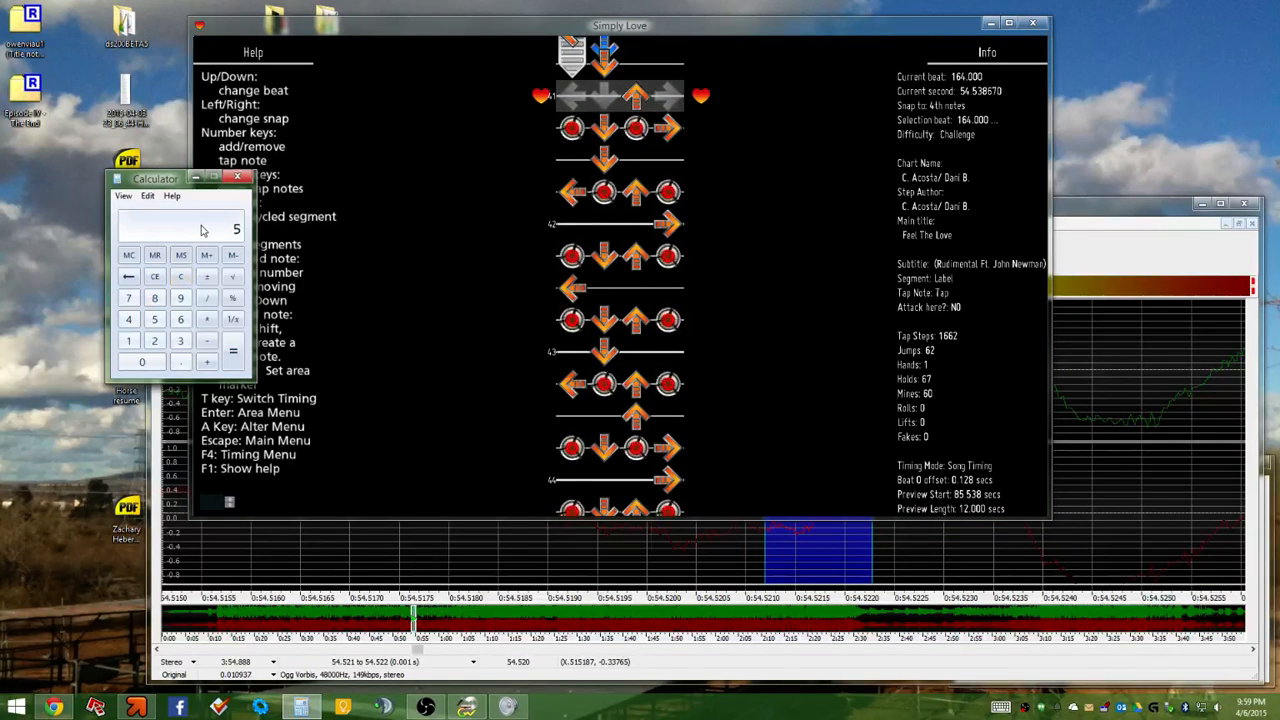
{"action": "type", "text": "."}
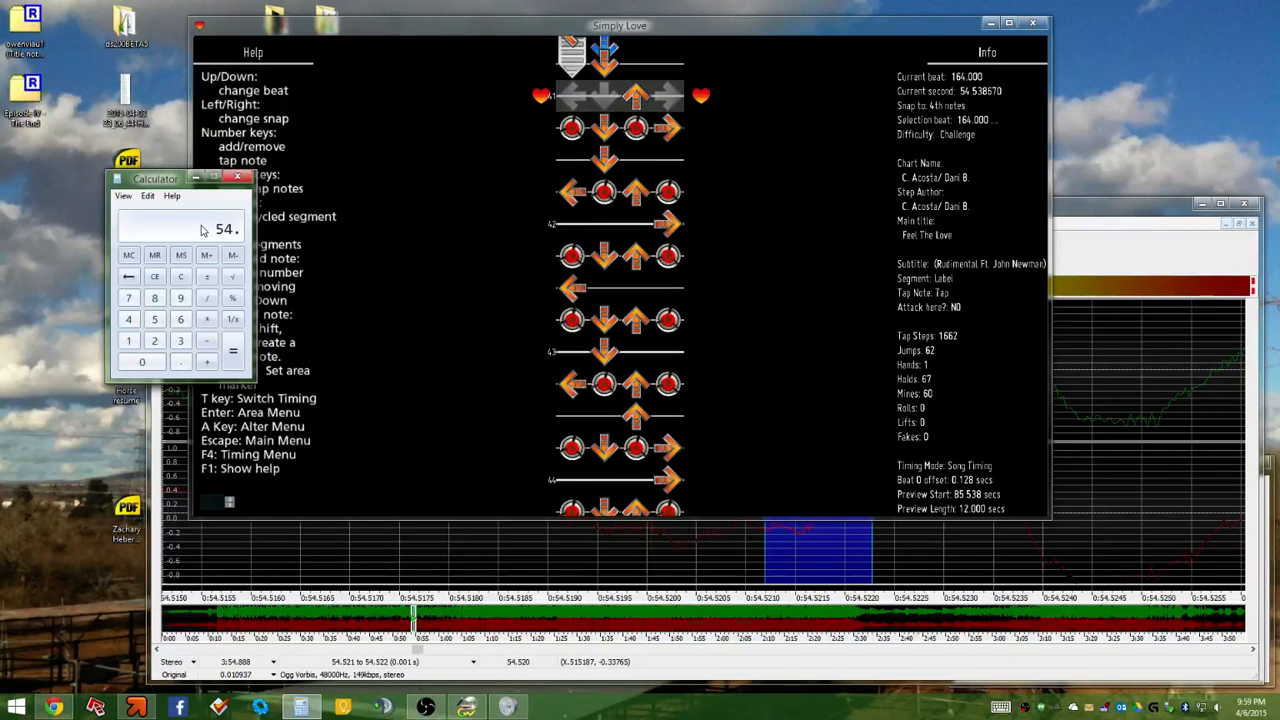
{"action": "type", "text": "522"}
{"action": "key", "text": "minus"}
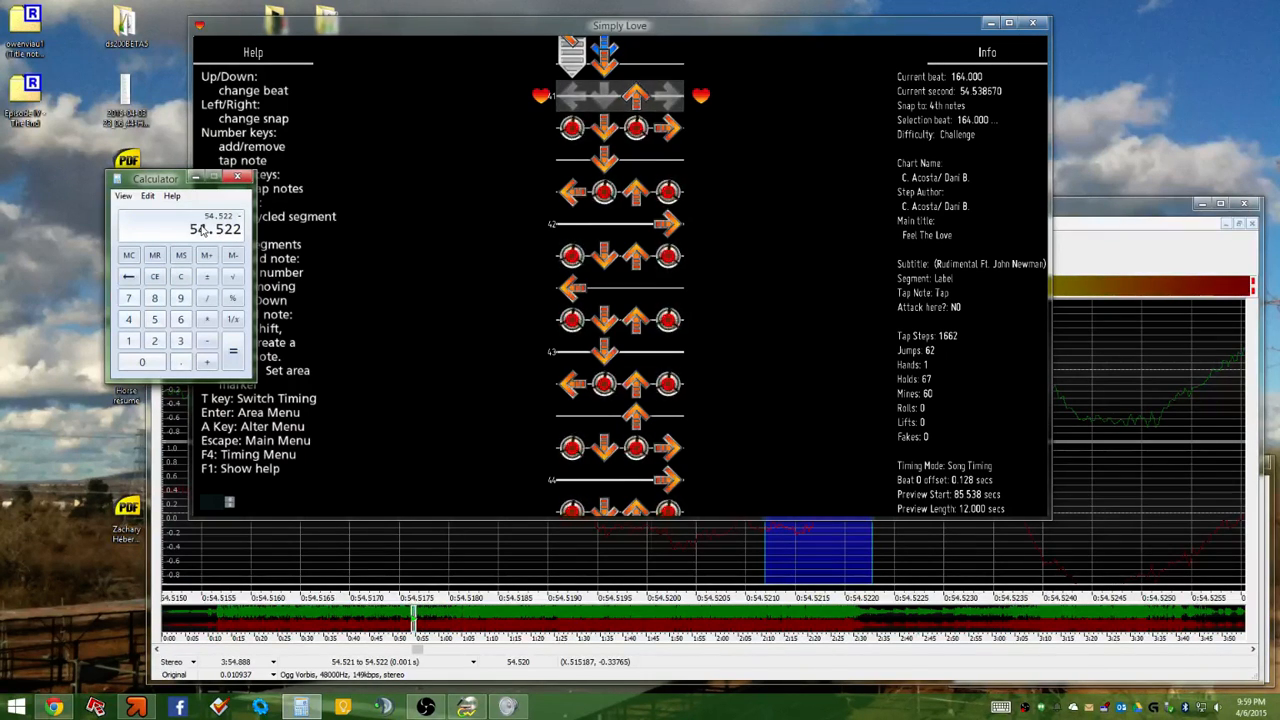
{"action": "type", "text": "52"}
{"action": "key", "text": "minus"}
{"action": "left_click", "coordinate": [181, 277]}
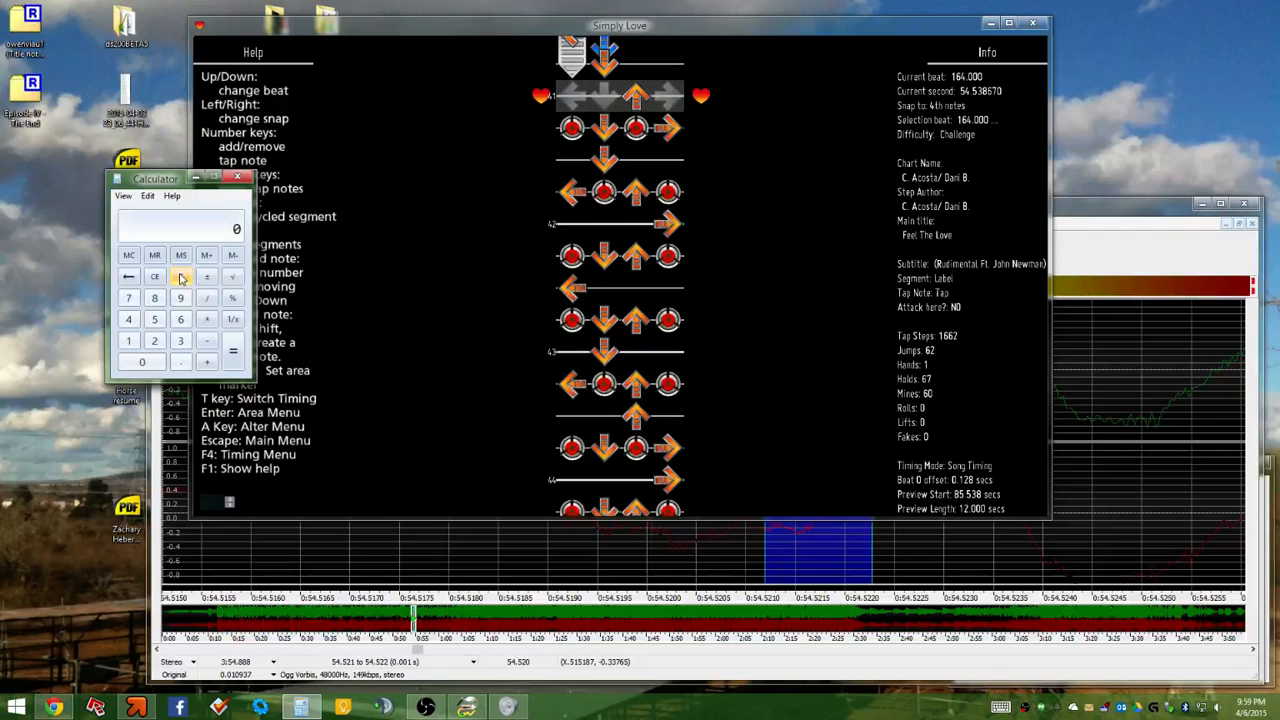
Calculate the sync difference at beat 164 as 54.522 minus 54.538
{"action": "type", "text": "54.522 - "}
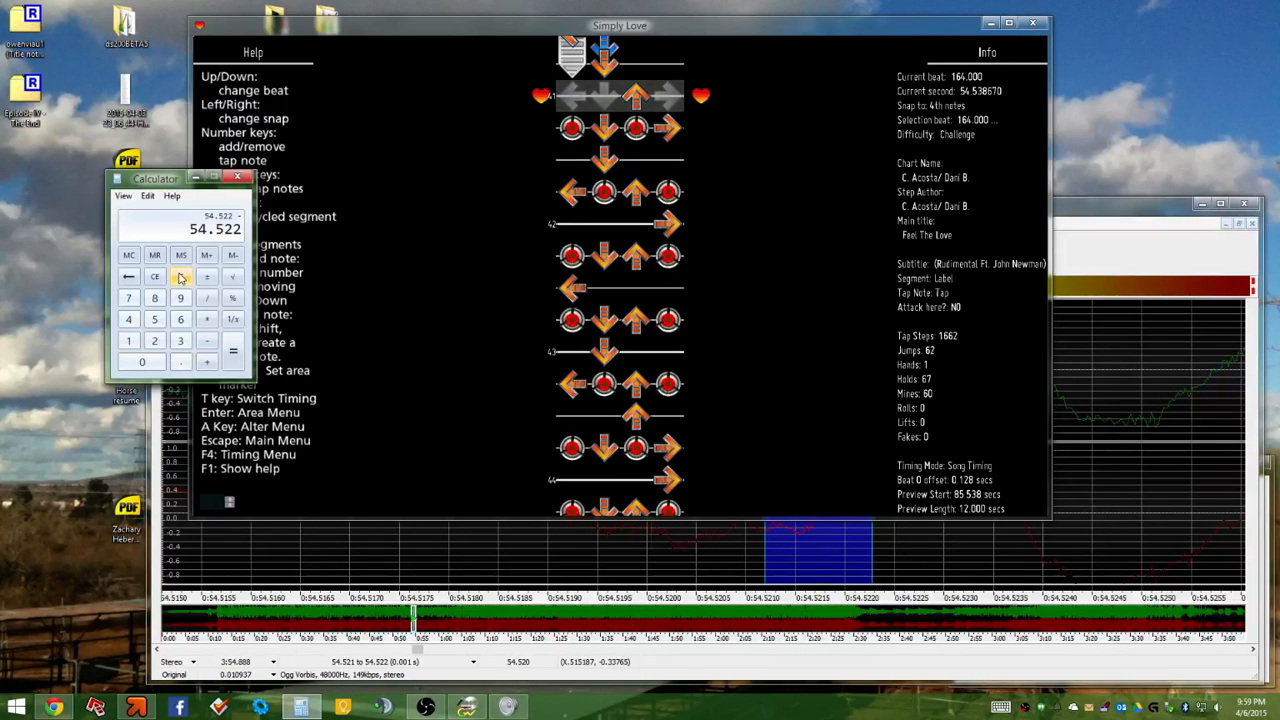
{"action": "type", "text": "54."}
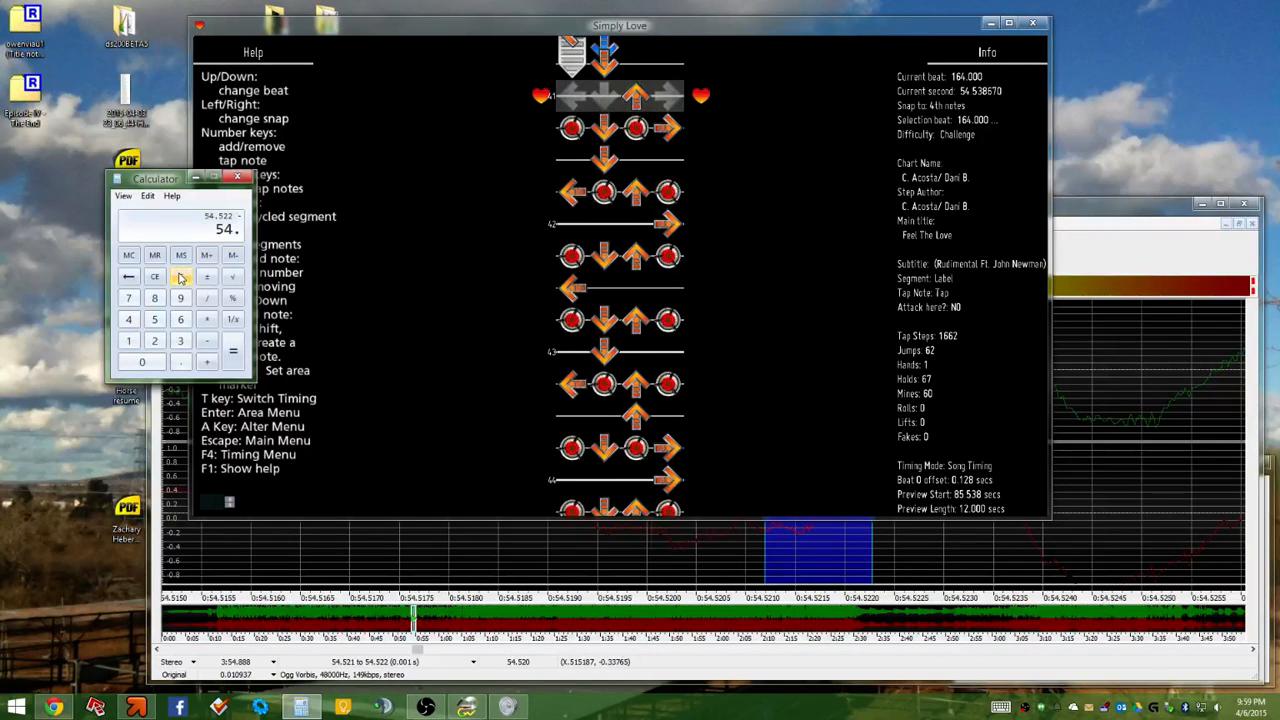
{"action": "type", "text": "53"}
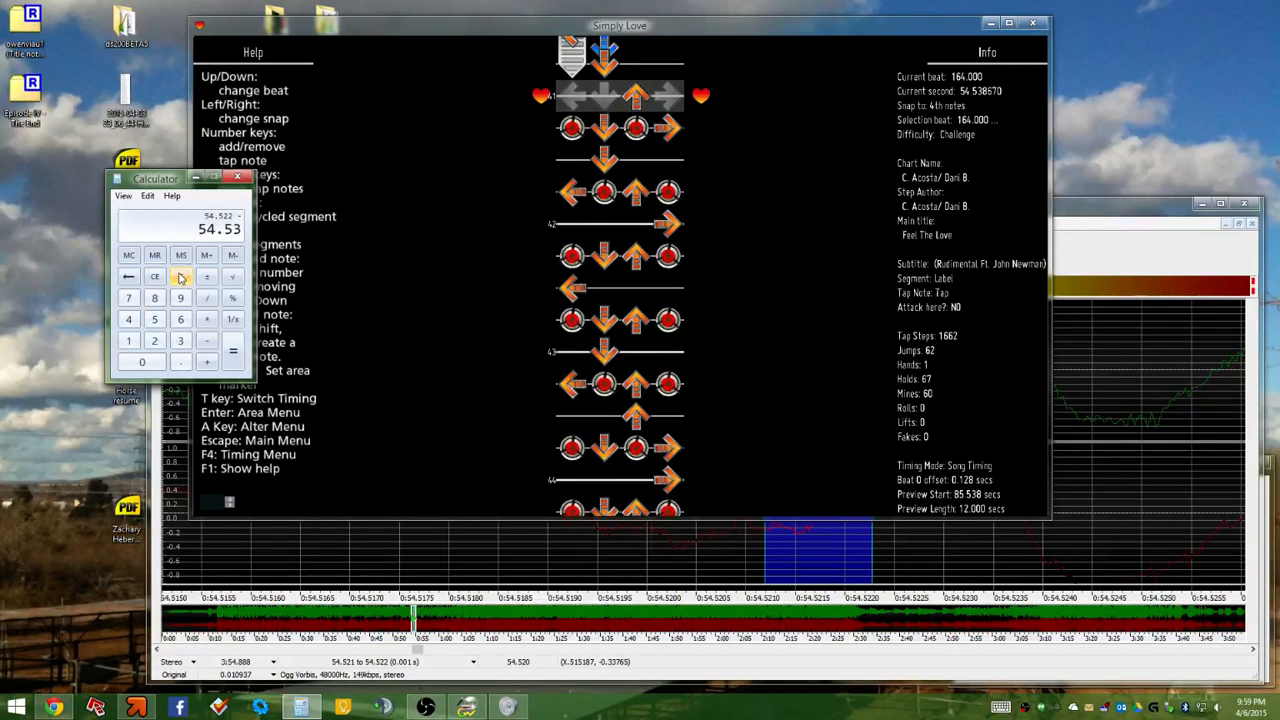
{"action": "type", "text": "8"}
{"action": "key", "text": "Return"}
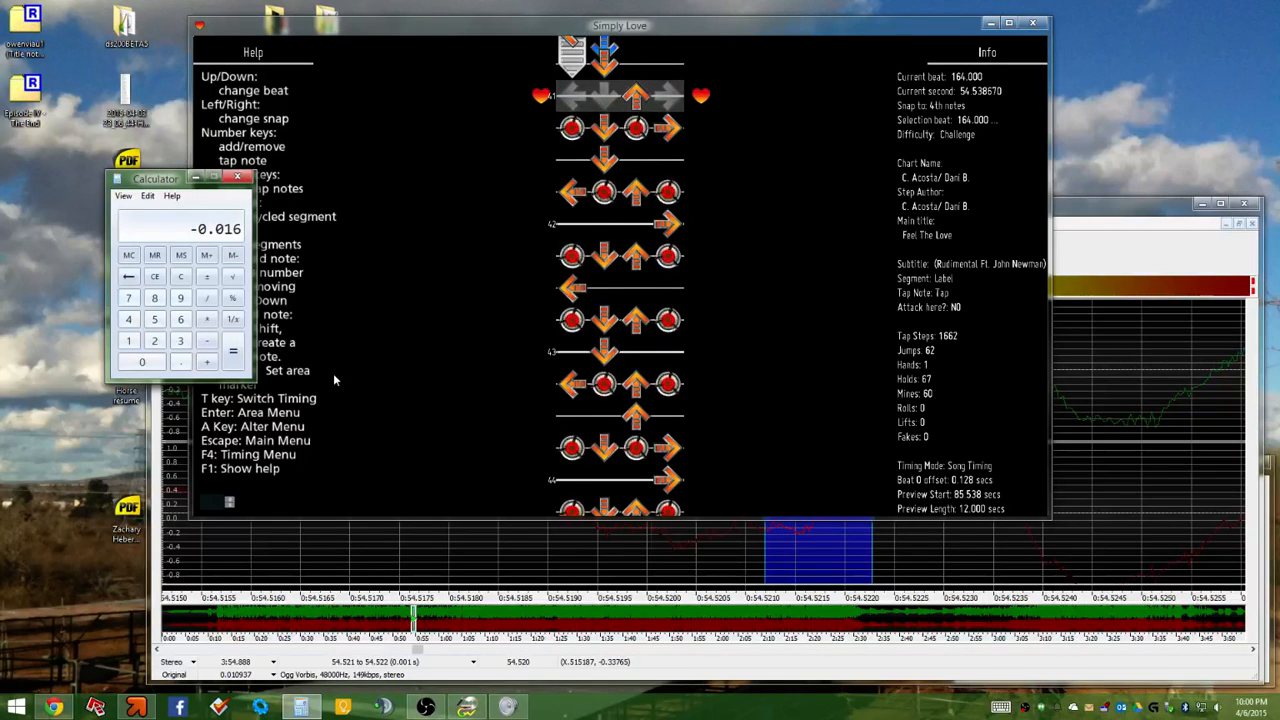
{"action": "right_click", "coordinate": [58, 231]}
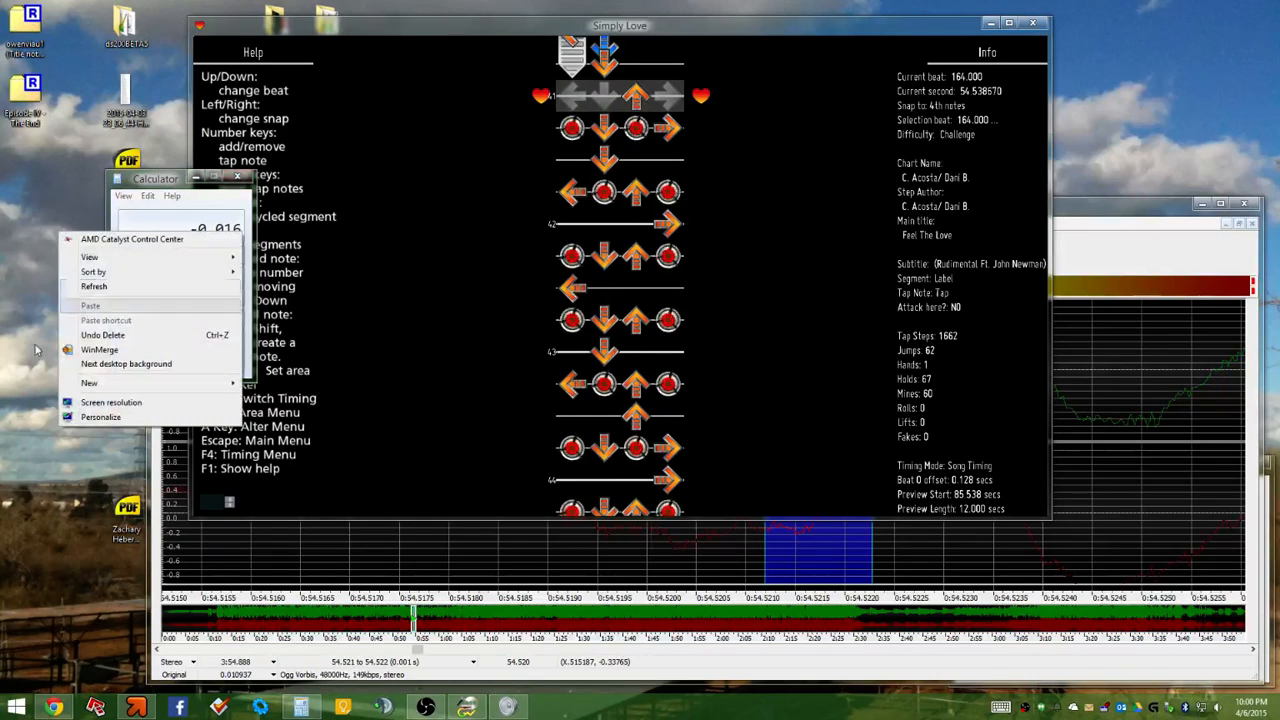
{"action": "left_click", "coordinate": [30, 524]}
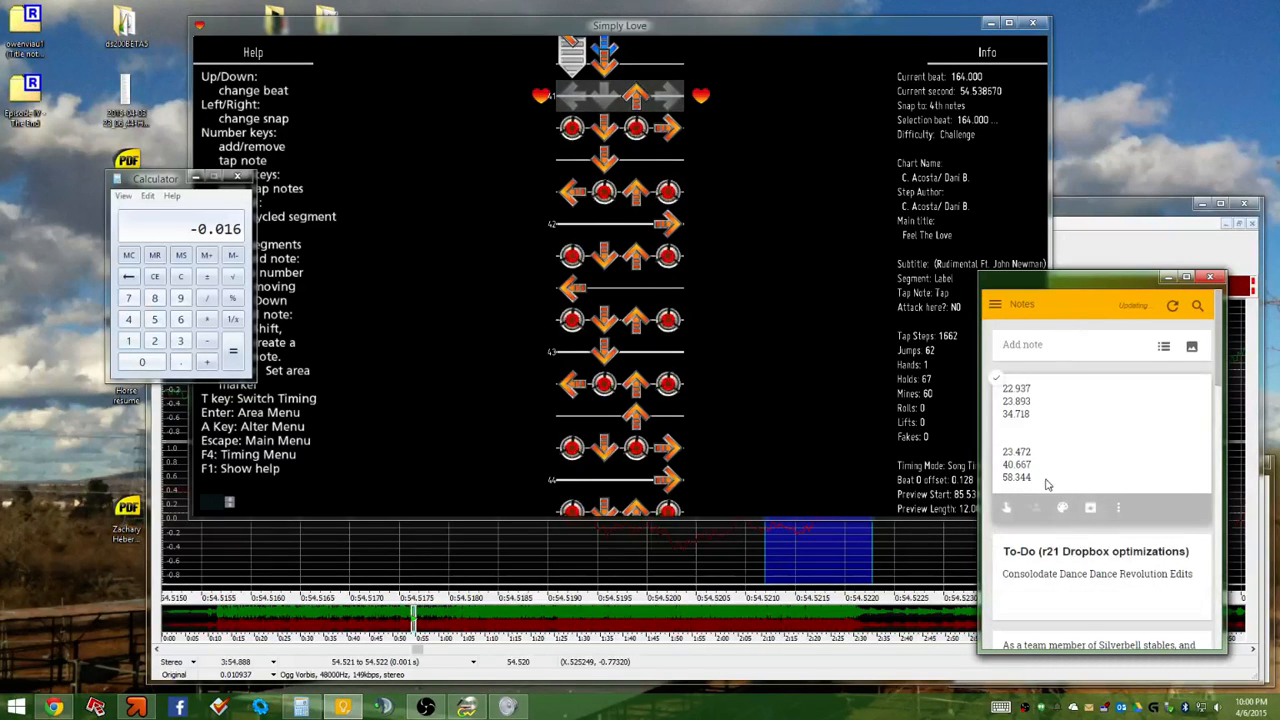
Open the existing Google Keep note of old timings and delete all of its text
{"action": "left_click", "coordinate": [1036, 482]}
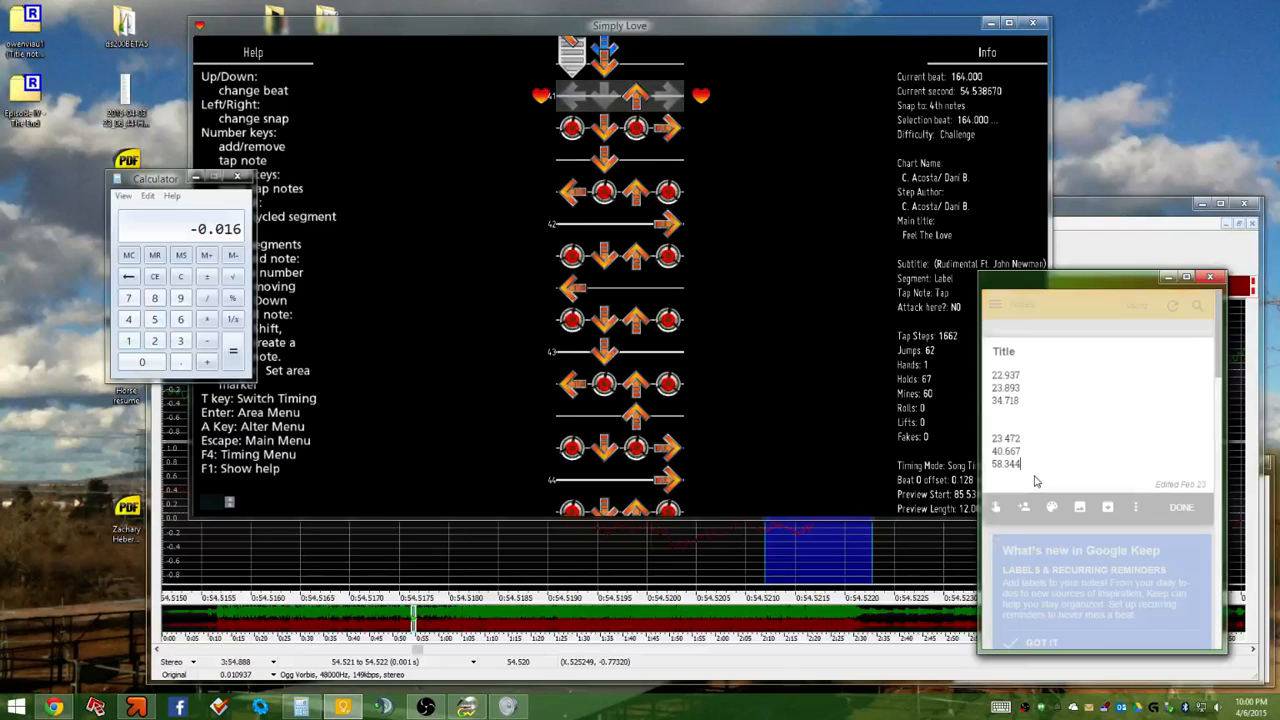
{"action": "left_click_drag", "start_coordinate": [1036, 482], "coordinate": [972, 357]}
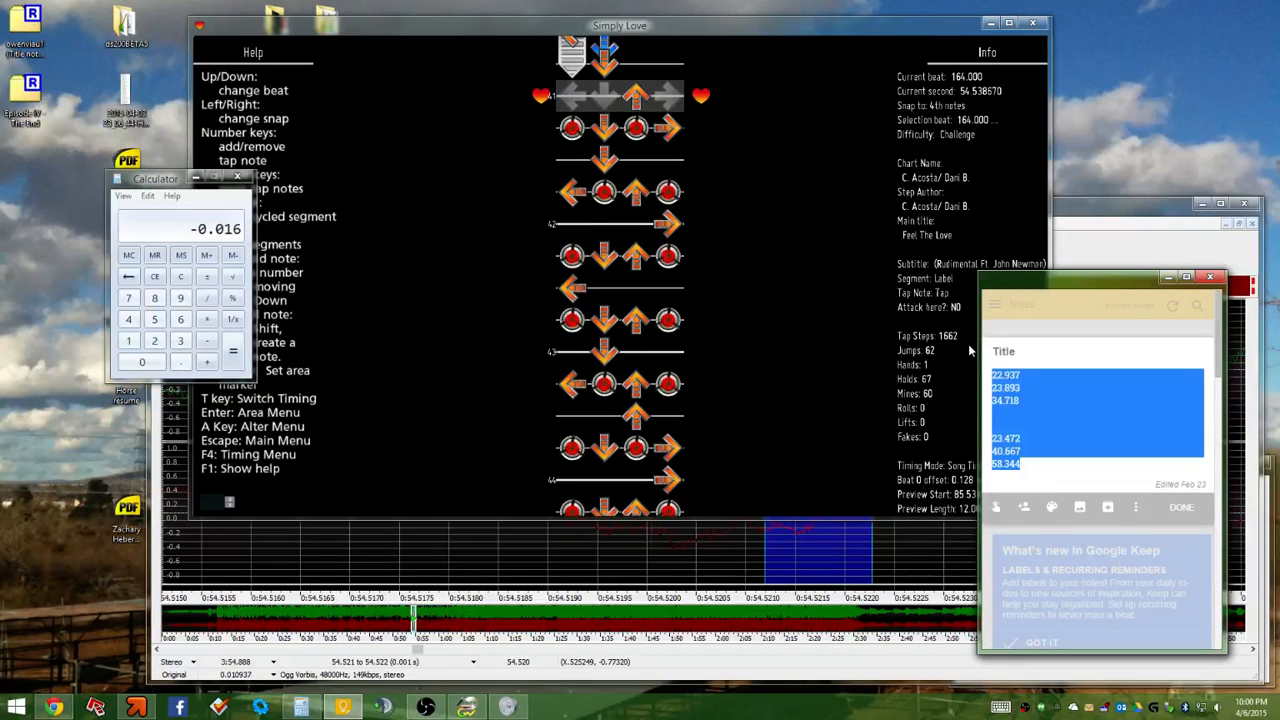
{"action": "key", "text": "BackSpace"}
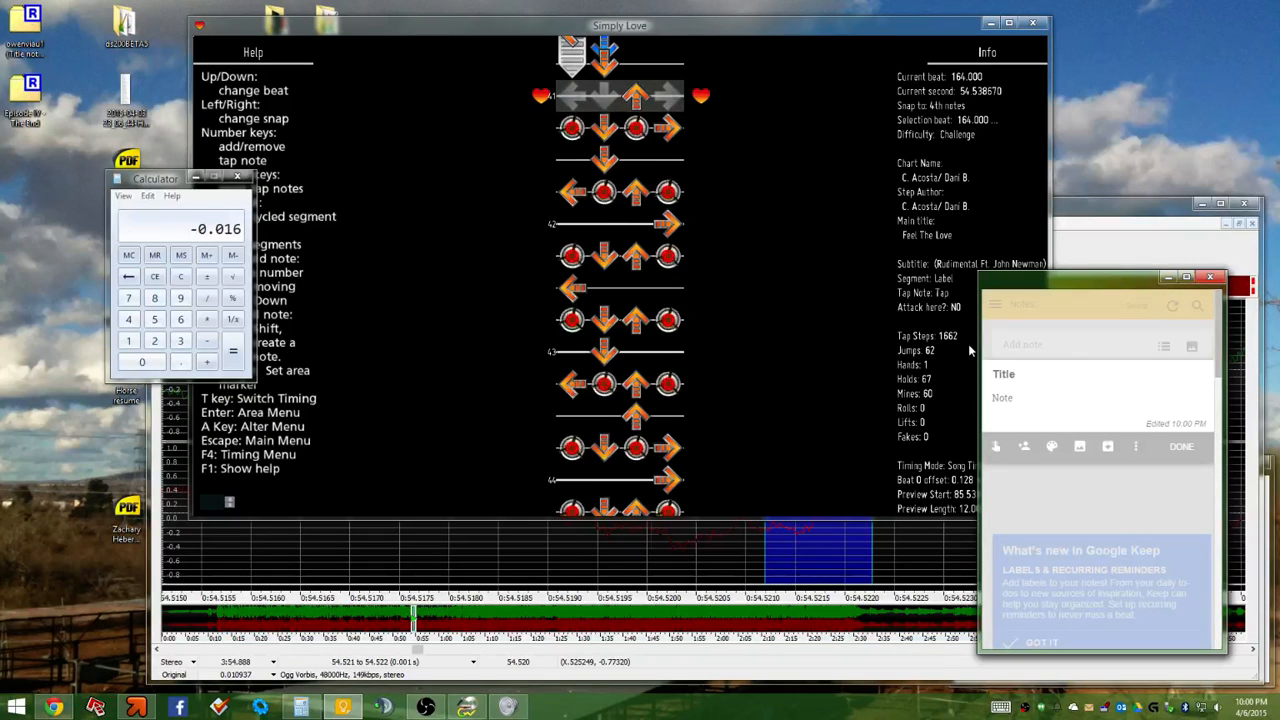
{"action": "type", "text": "54"}
{"action": "key", "text": "BackSpace"}
{"action": "key", "text": "BackSpace"}
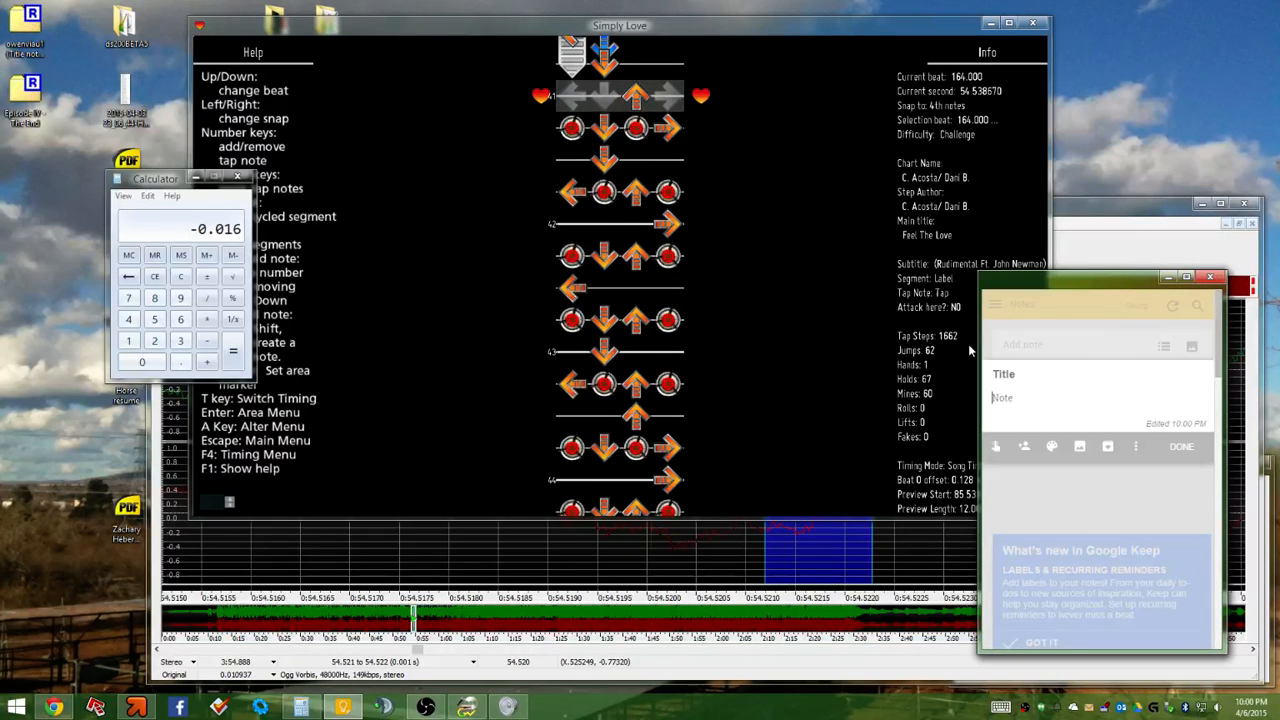
Record the beat's measured onset and offset in the empty note as "B164 54.522 (+16)"
{"action": "type", "text": "B"}
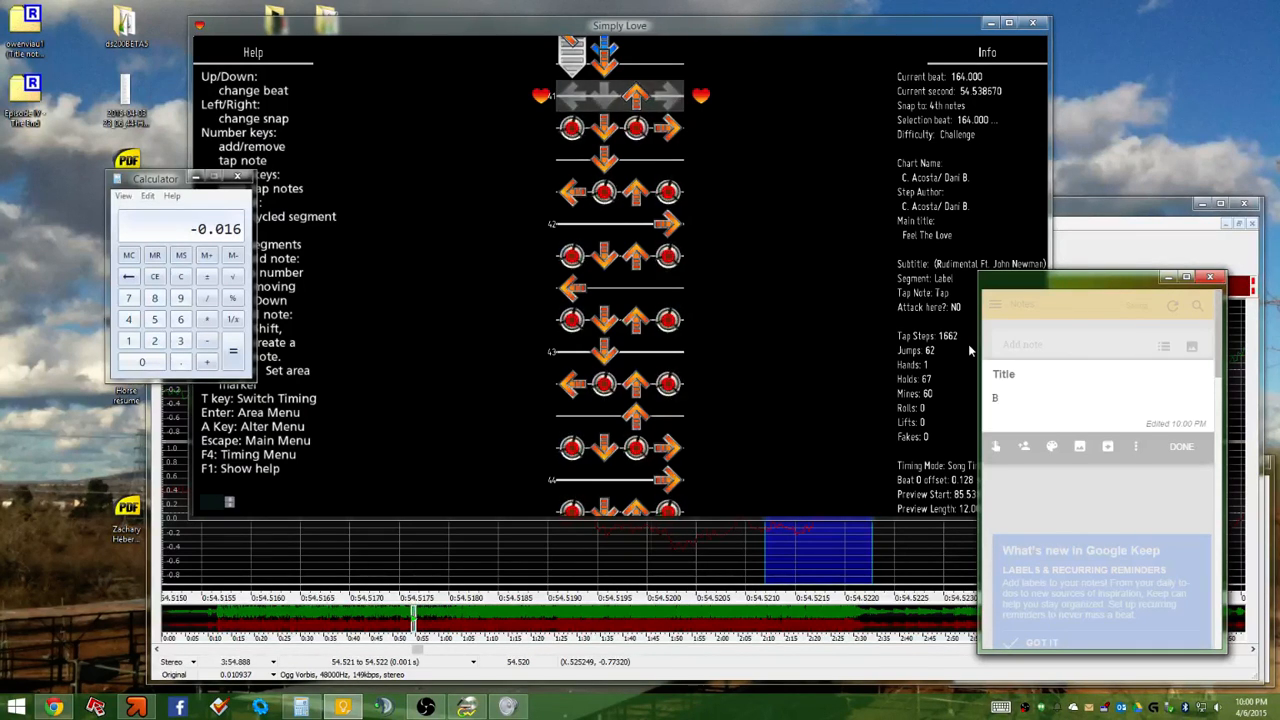
{"action": "type", "text": "164"}
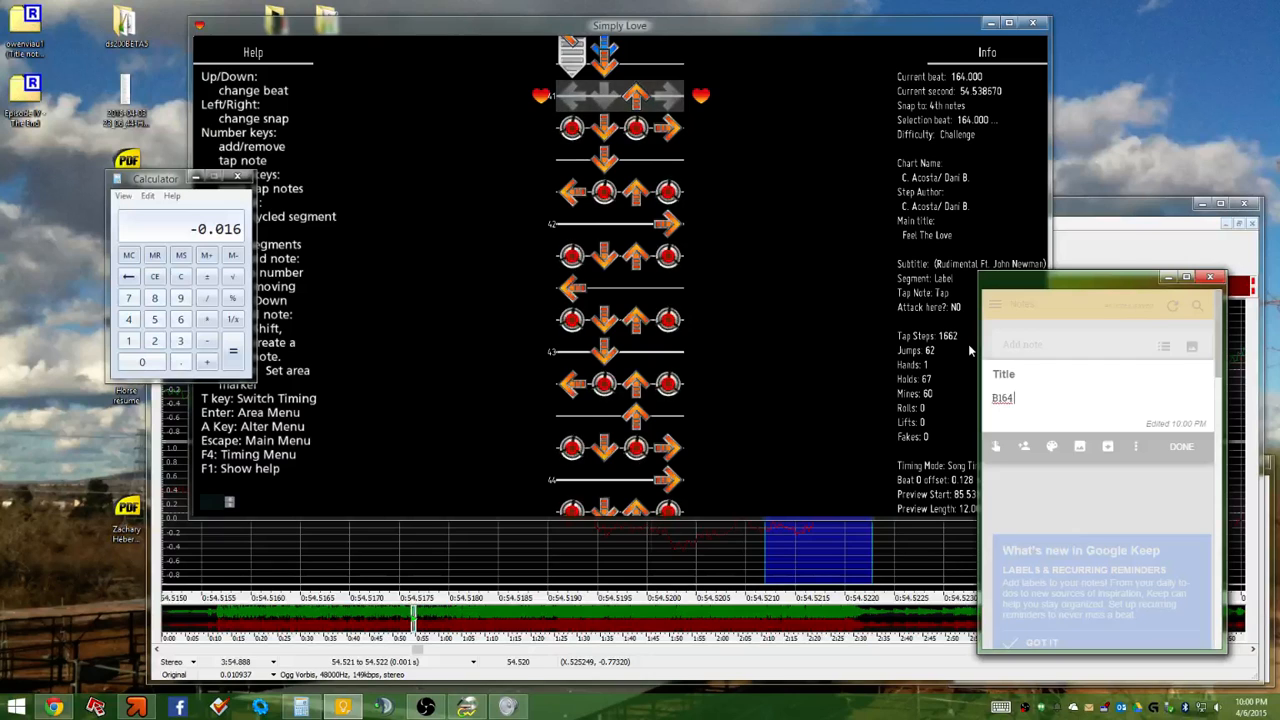
{"action": "type", "text": "54.522"}
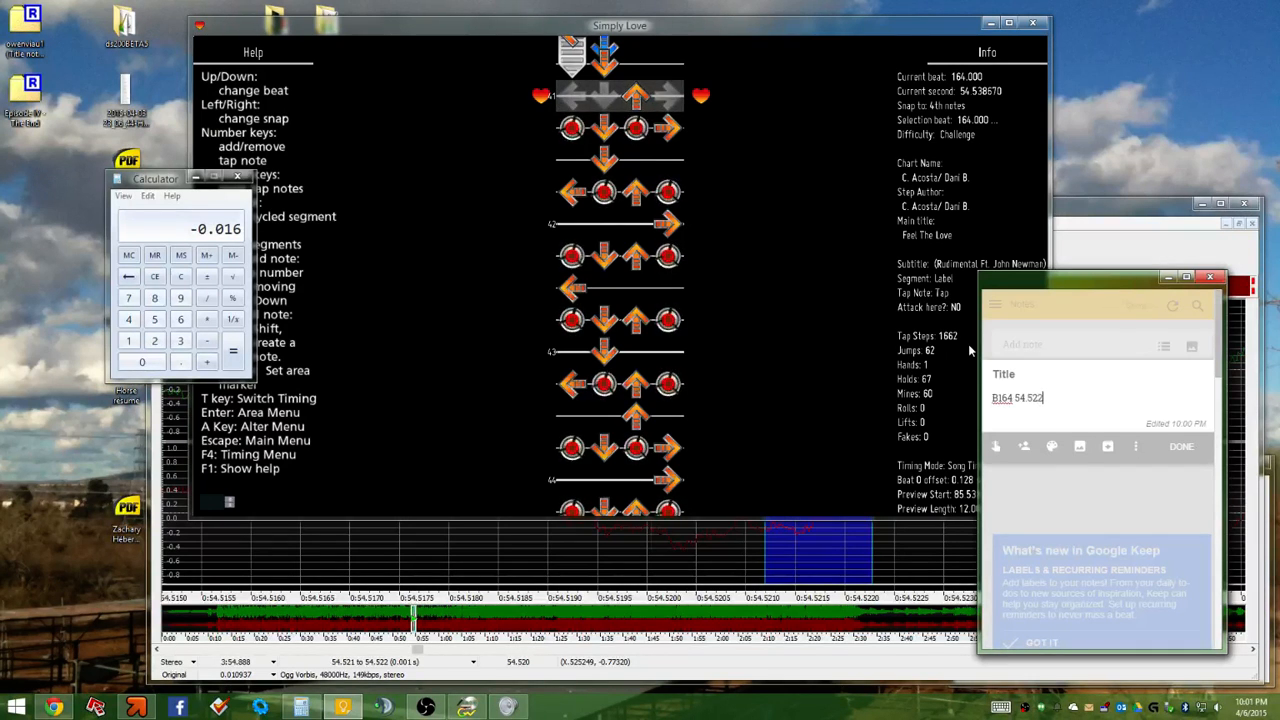
{"action": "type", "text": "("}
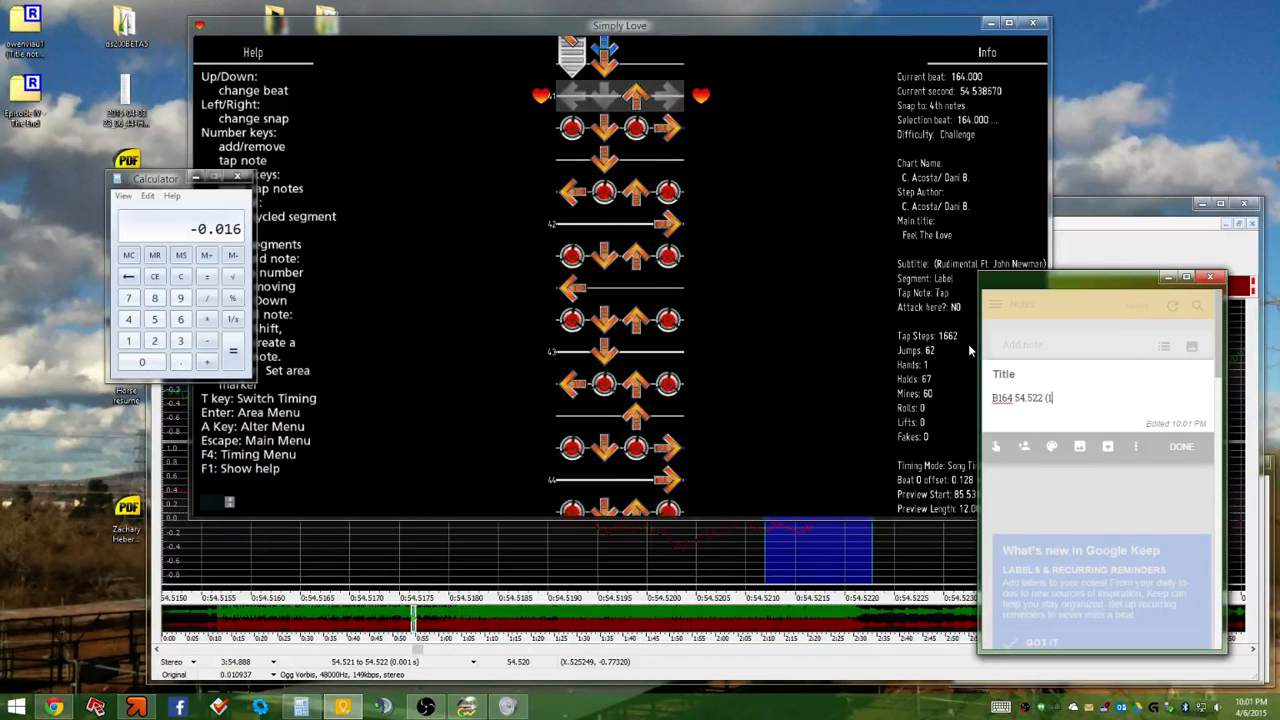
{"action": "type", "text": "16"}
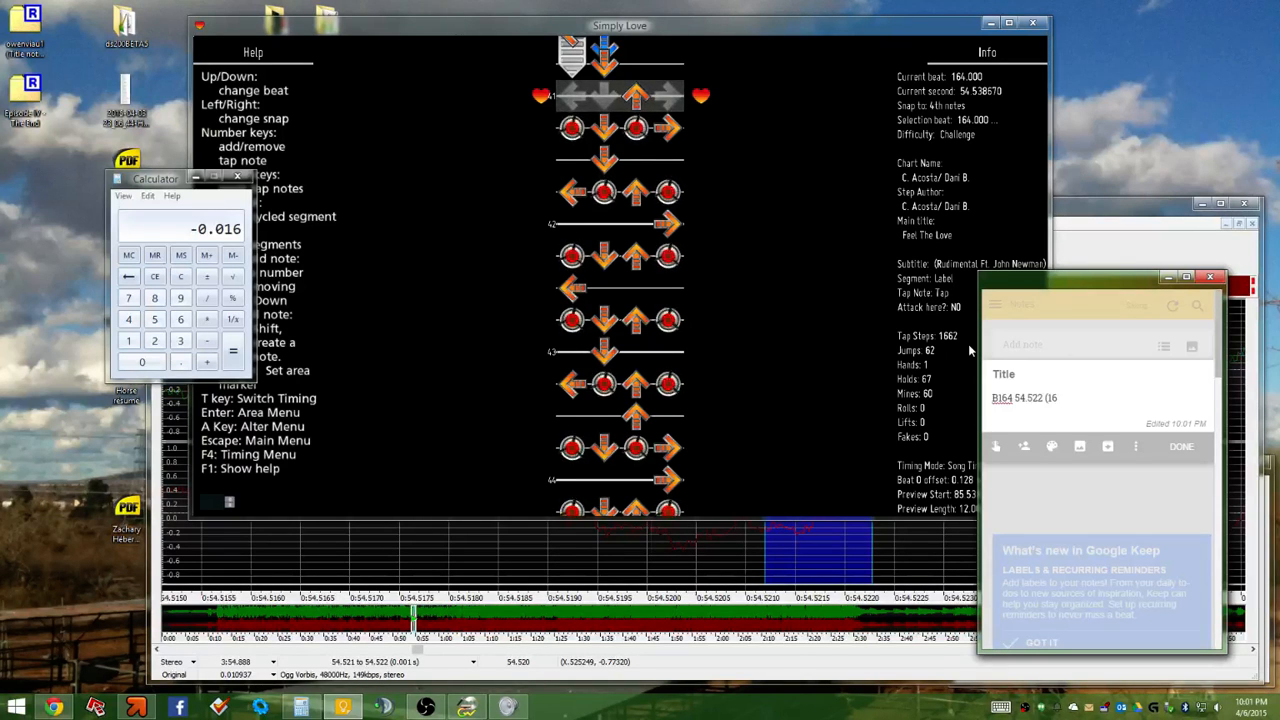
{"action": "key", "text": "Left"}
{"action": "key", "text": "Left"}
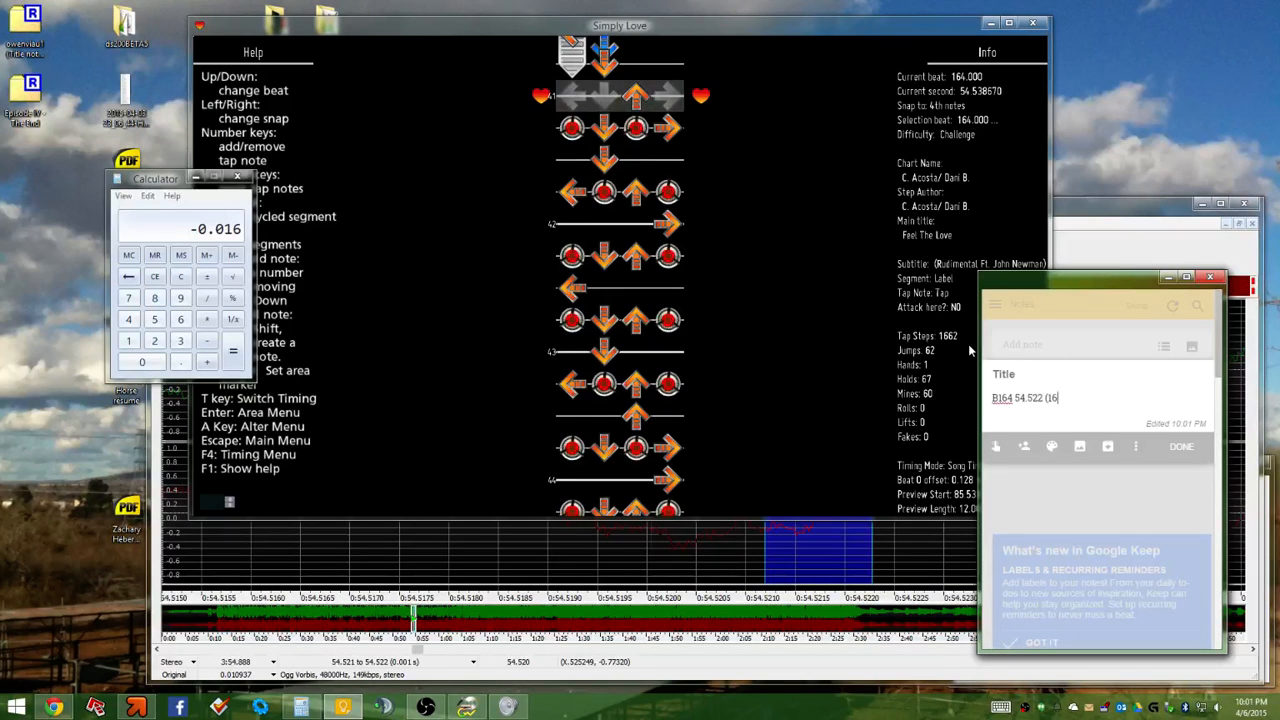
{"action": "key", "text": "Right"}
{"action": "key", "text": "Right"}
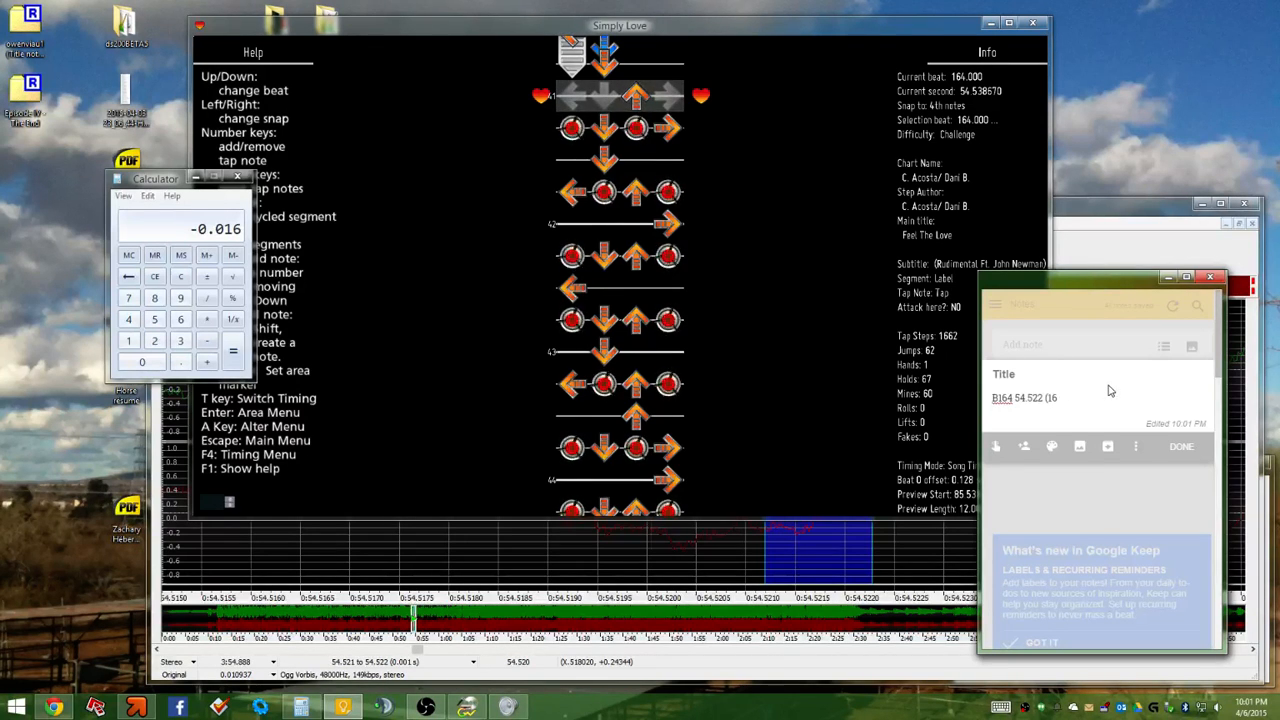
{"action": "key", "text": "BackSpace"}
{"action": "key", "text": "BackSpace"}
{"action": "type", "text": "+16)"}
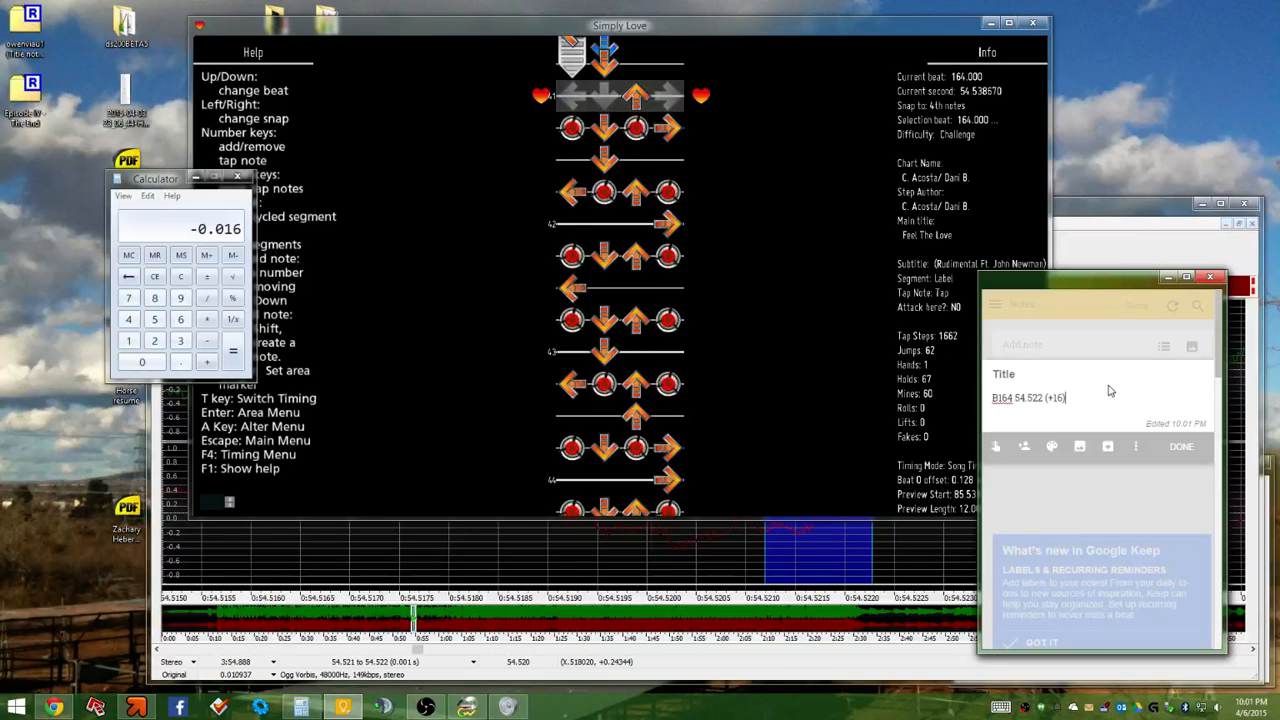
Correct the beat 164 offset in the note to (+.016) and start a new line below the entry
{"action": "key", "text": "Left"}
{"action": "key", "text": "Left"}
{"action": "key", "text": "Left"}
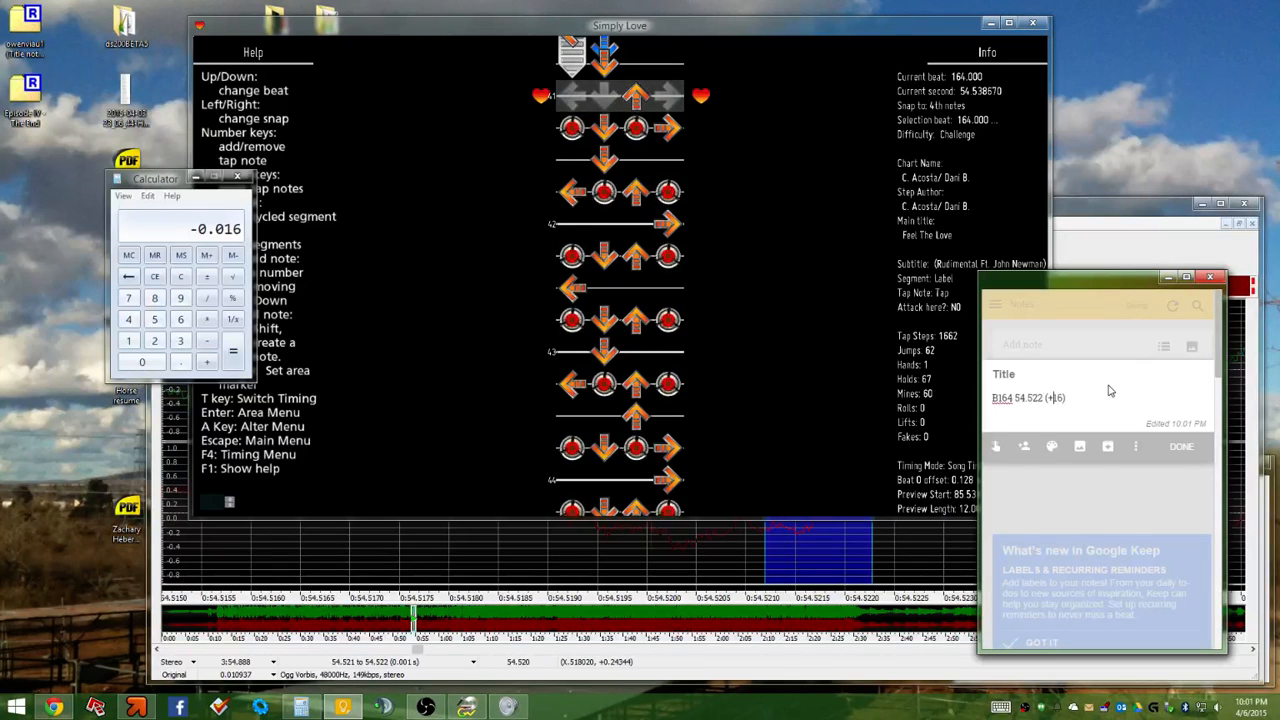
{"action": "type", "text": "0"}
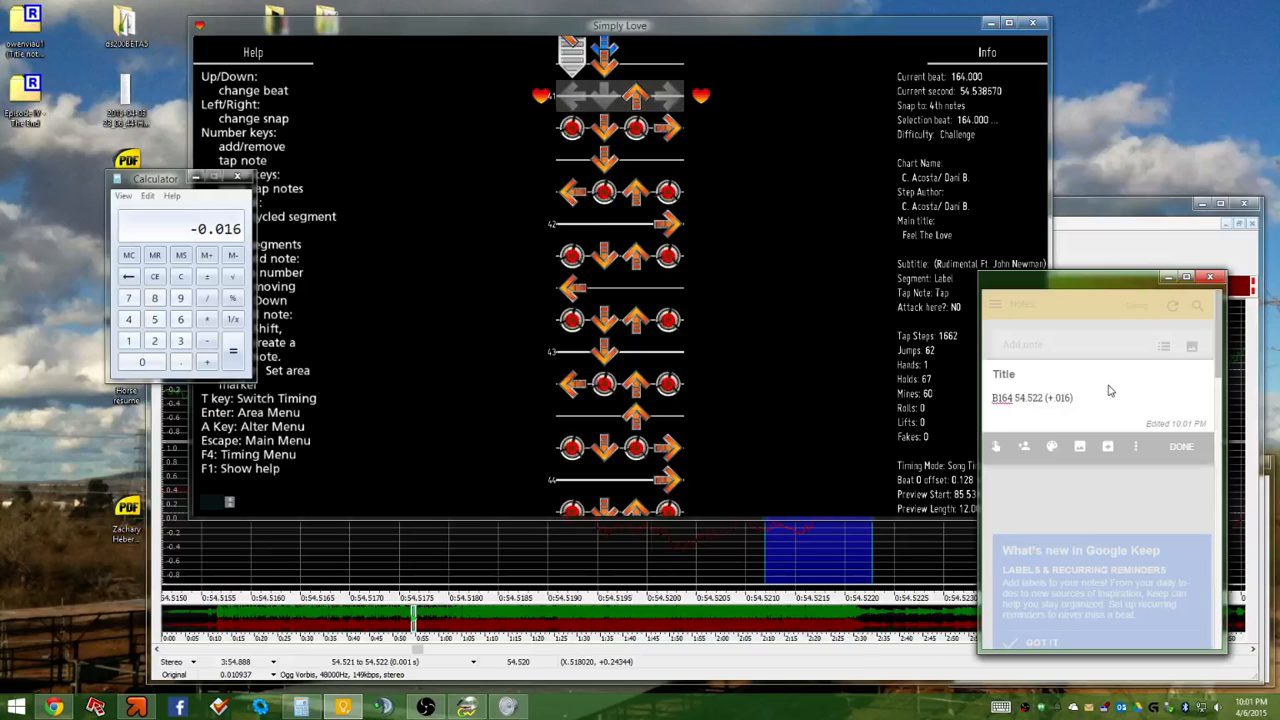
{"action": "key", "text": "Left"}
{"action": "type", "text": "."}
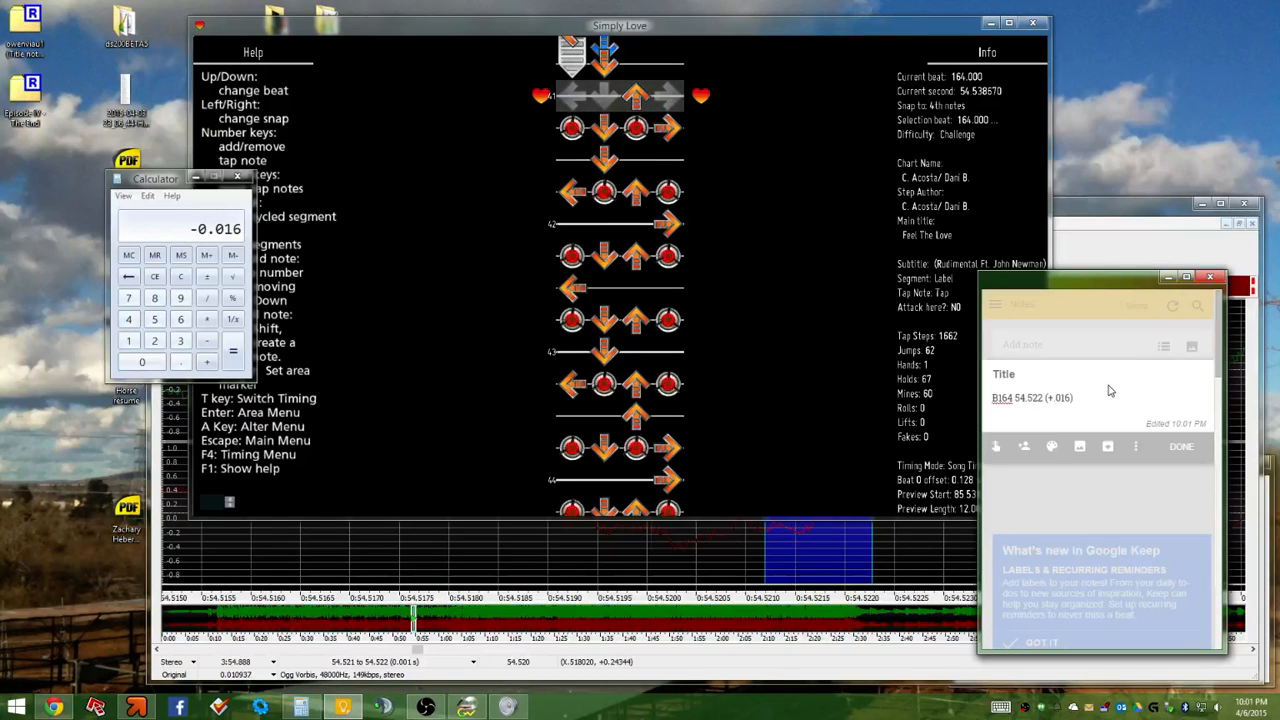
{"action": "key", "text": "Return"}
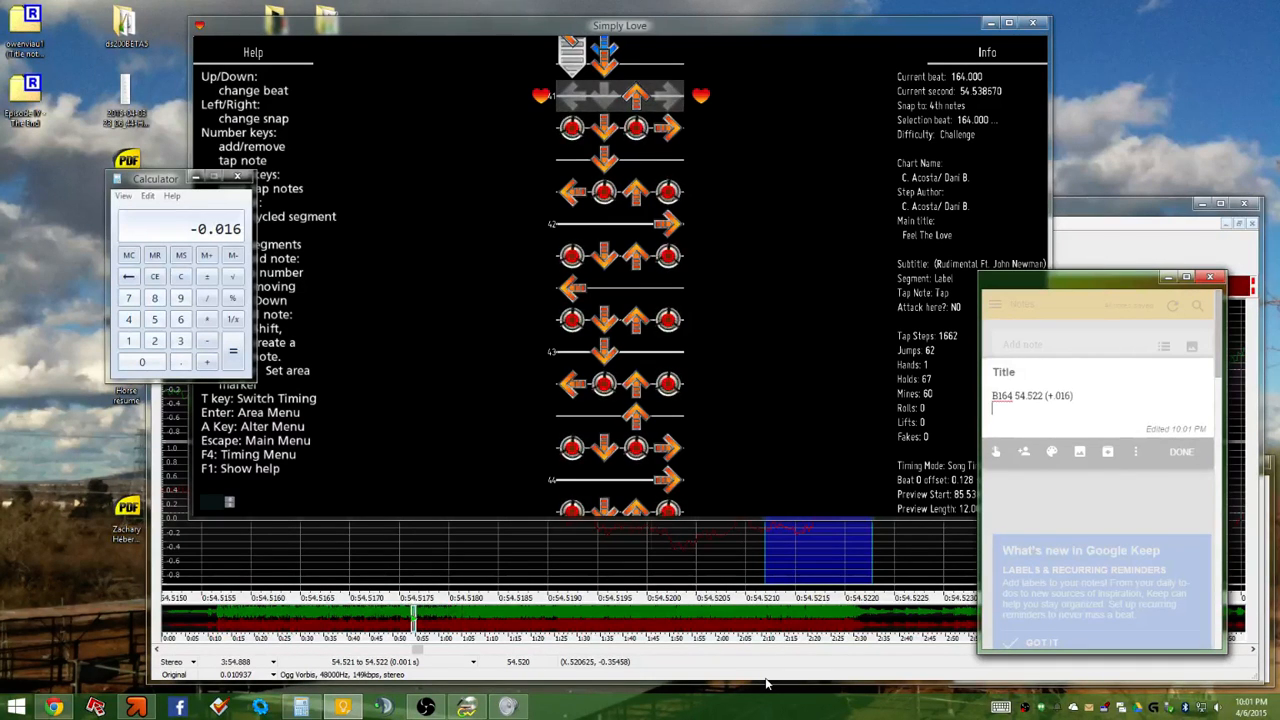
{"action": "mouse_move", "coordinate": [1051, 451]}
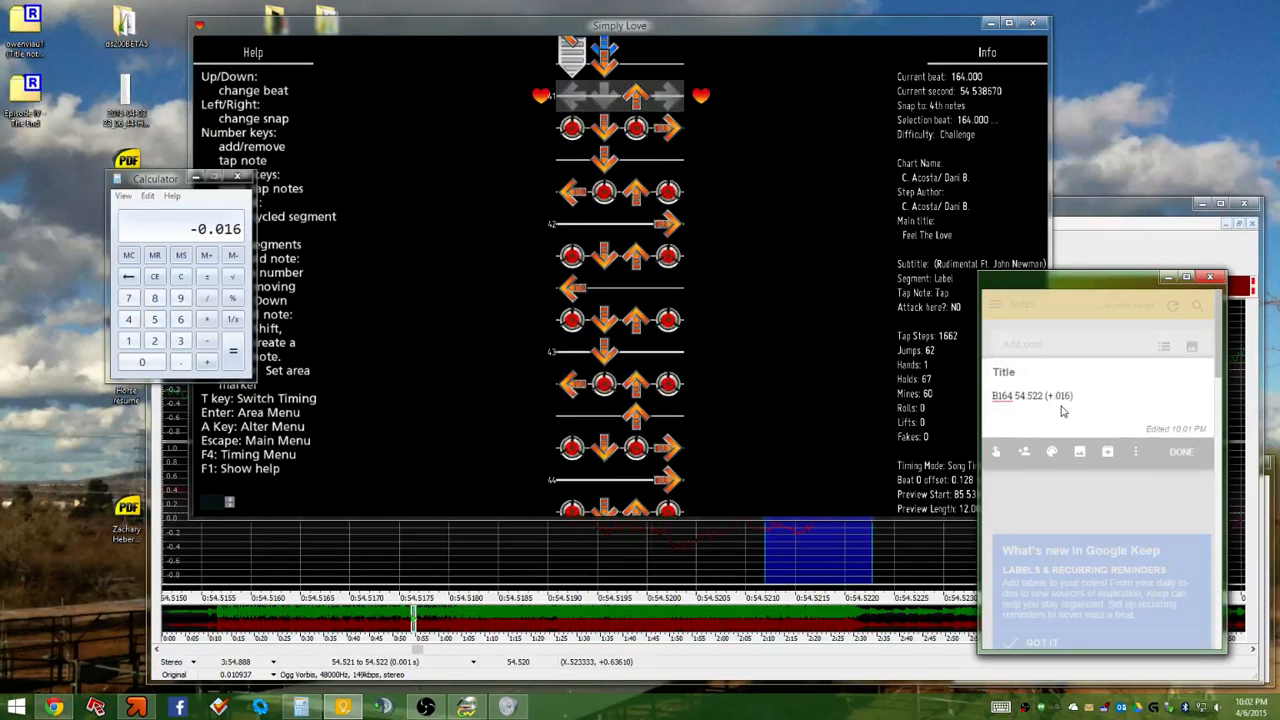
{"action": "key", "text": "Return"}
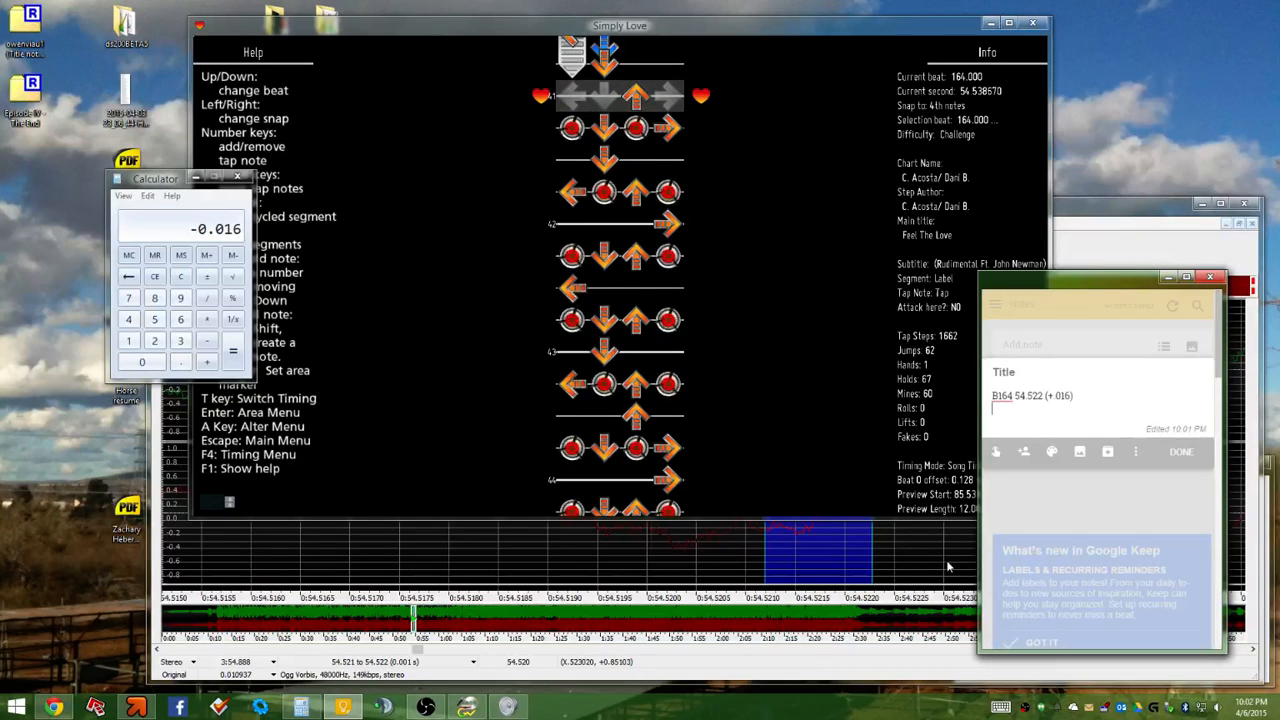
Switch back to GoldWave and select the song's audio from about 54.4 to 73.5 seconds
{"action": "left_click", "coordinate": [758, 347]}
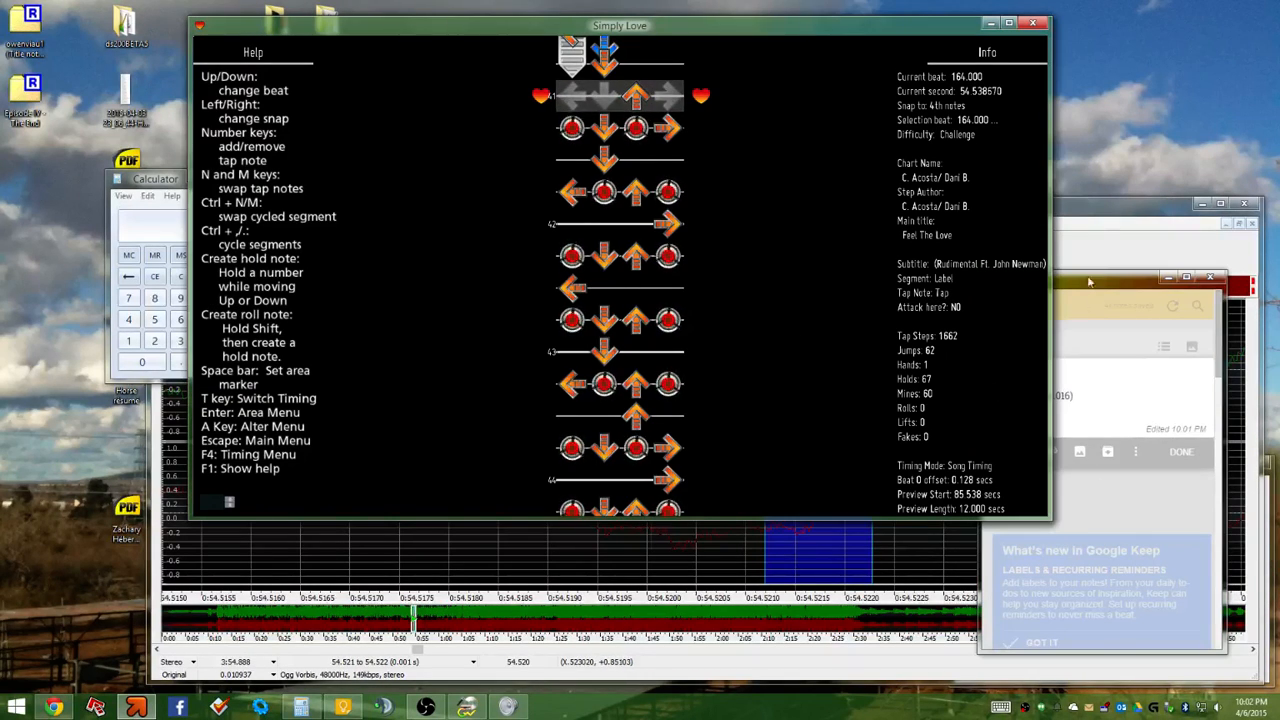
{"action": "left_click", "coordinate": [1103, 201]}
{"action": "scroll", "coordinate": [936, 508], "scroll_direction": "down", "scroll_amount": 4}
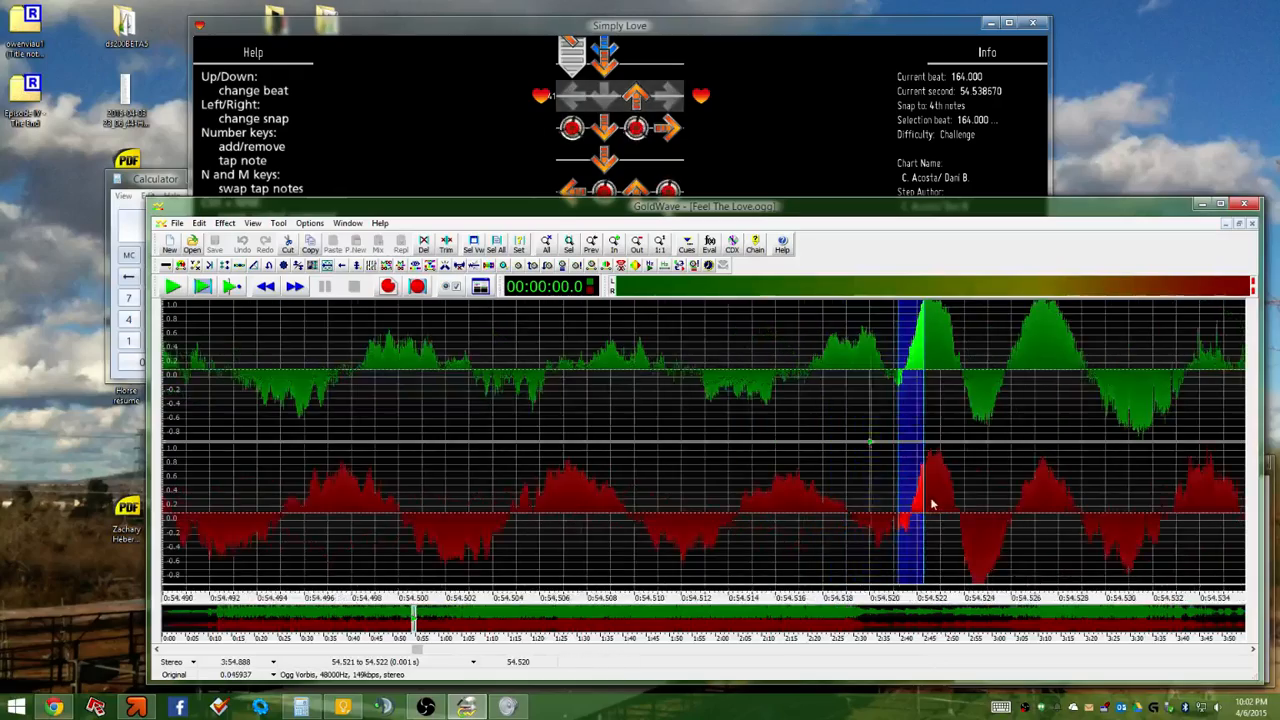
{"action": "scroll", "coordinate": [931, 503], "scroll_direction": "down", "scroll_amount": 4}
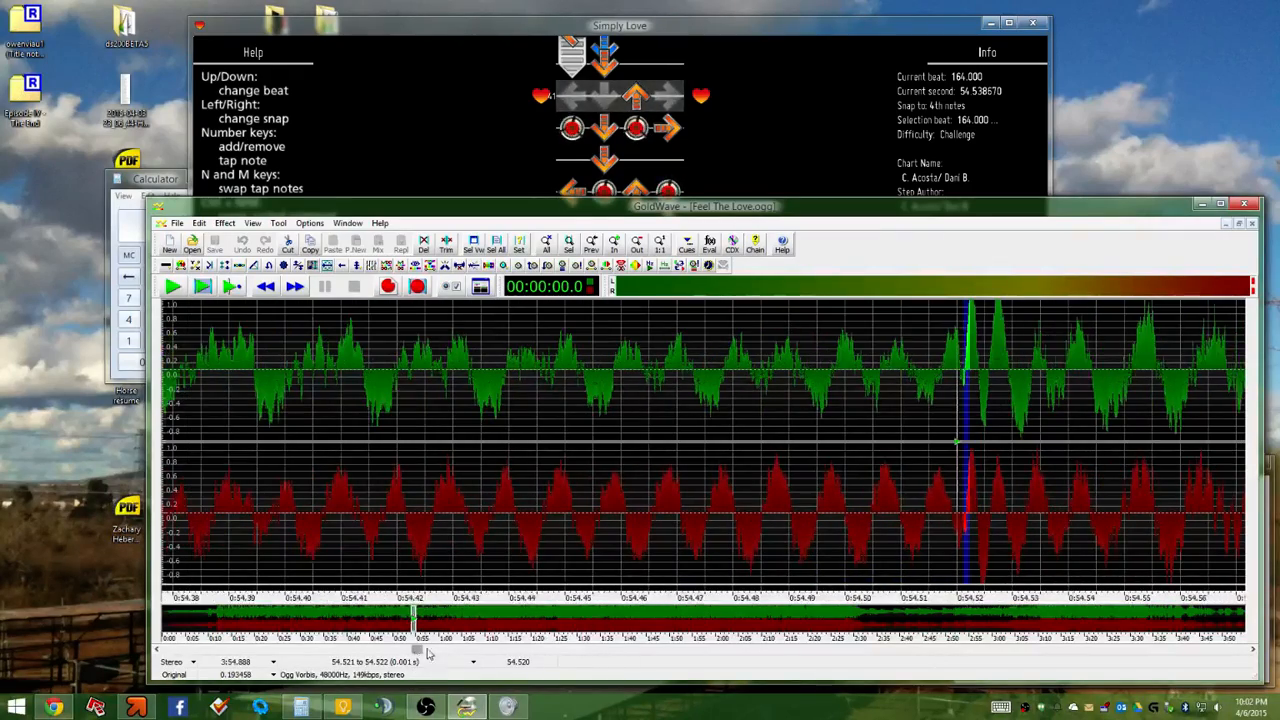
{"action": "left_click_drag", "start_coordinate": [415, 650], "coordinate": [500, 650]}
{"action": "scroll", "coordinate": [882, 533], "scroll_direction": "down", "scroll_amount": 5}
{"action": "scroll", "coordinate": [895, 531], "scroll_direction": "down", "scroll_amount": 5}
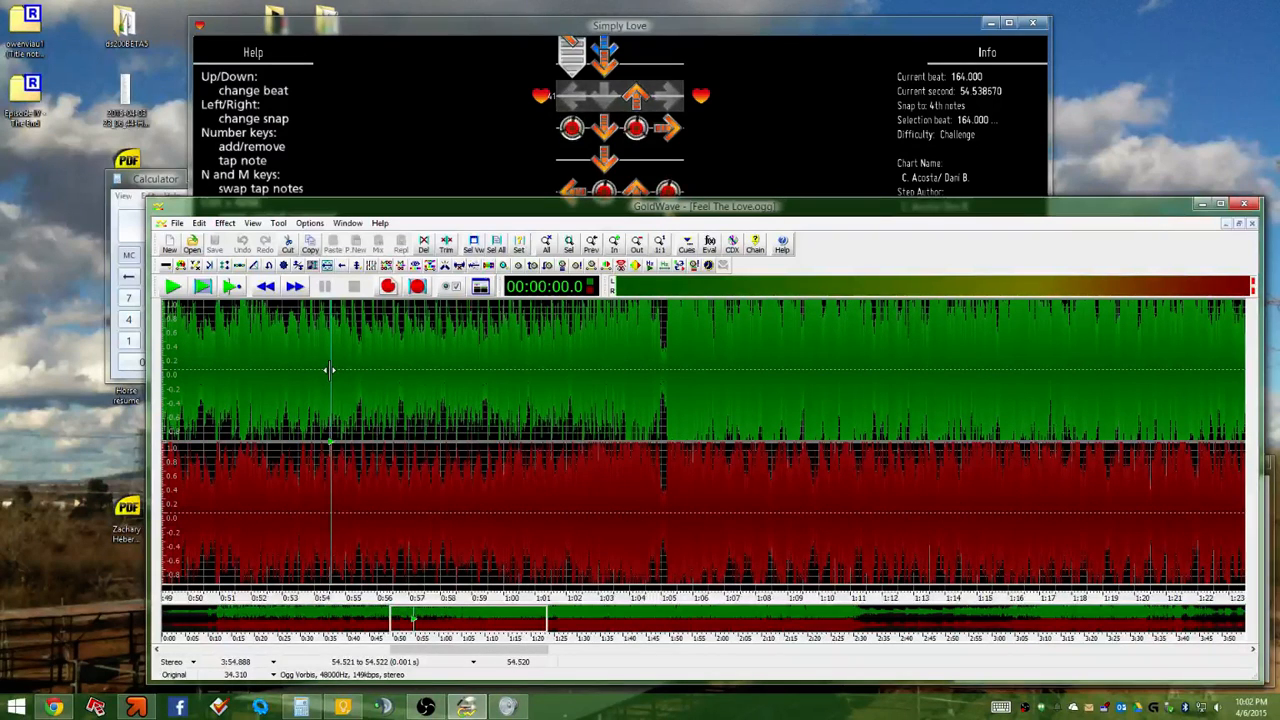
{"action": "mouse_move", "coordinate": [330, 371]}
{"action": "left_mouse_down"}
{"action": "mouse_move", "coordinate": [506, 341]}
{"action": "mouse_move", "coordinate": [723, 334]}
{"action": "mouse_move", "coordinate": [940, 344]}
{"action": "mouse_move", "coordinate": [931, 352]}
{"action": "left_mouse_up"}
Select the audio from about 72.290 to 74.608 seconds and play the selection to listen for the beat
{"action": "scroll", "coordinate": [1011, 388], "scroll_direction": "up", "scroll_amount": 5}
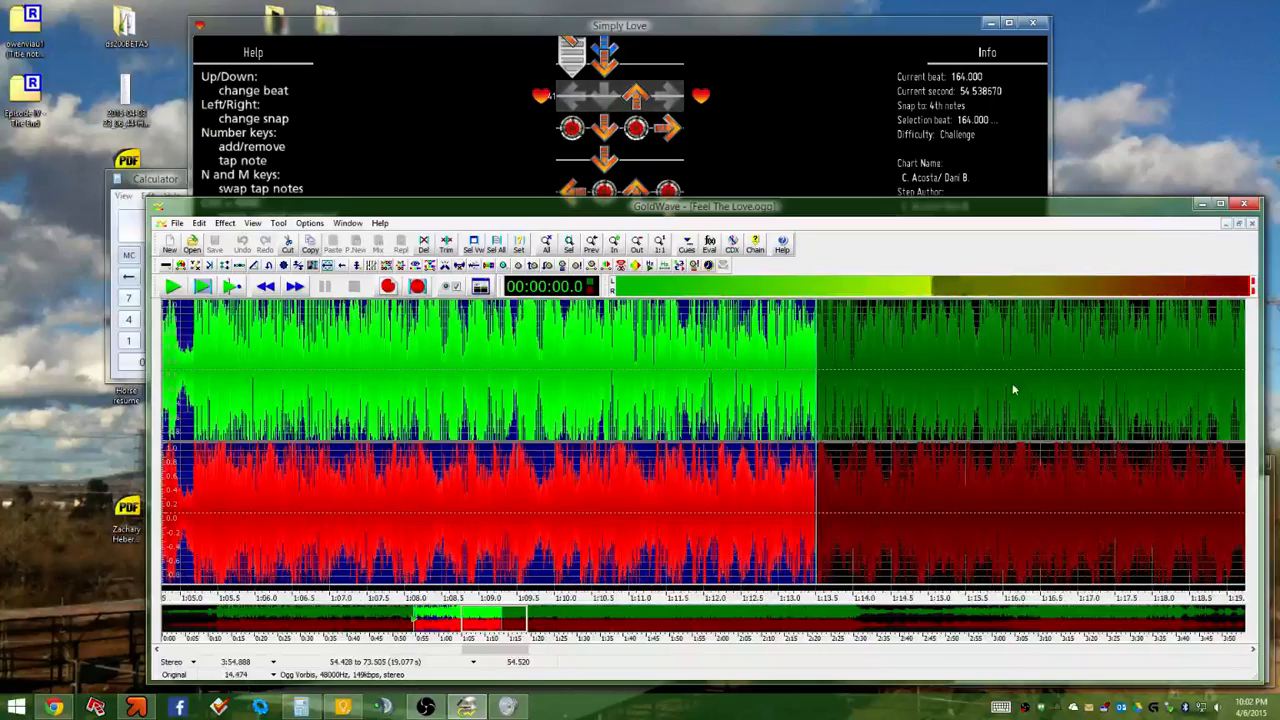
{"action": "scroll", "coordinate": [510, 376], "scroll_direction": "up", "scroll_amount": 6}
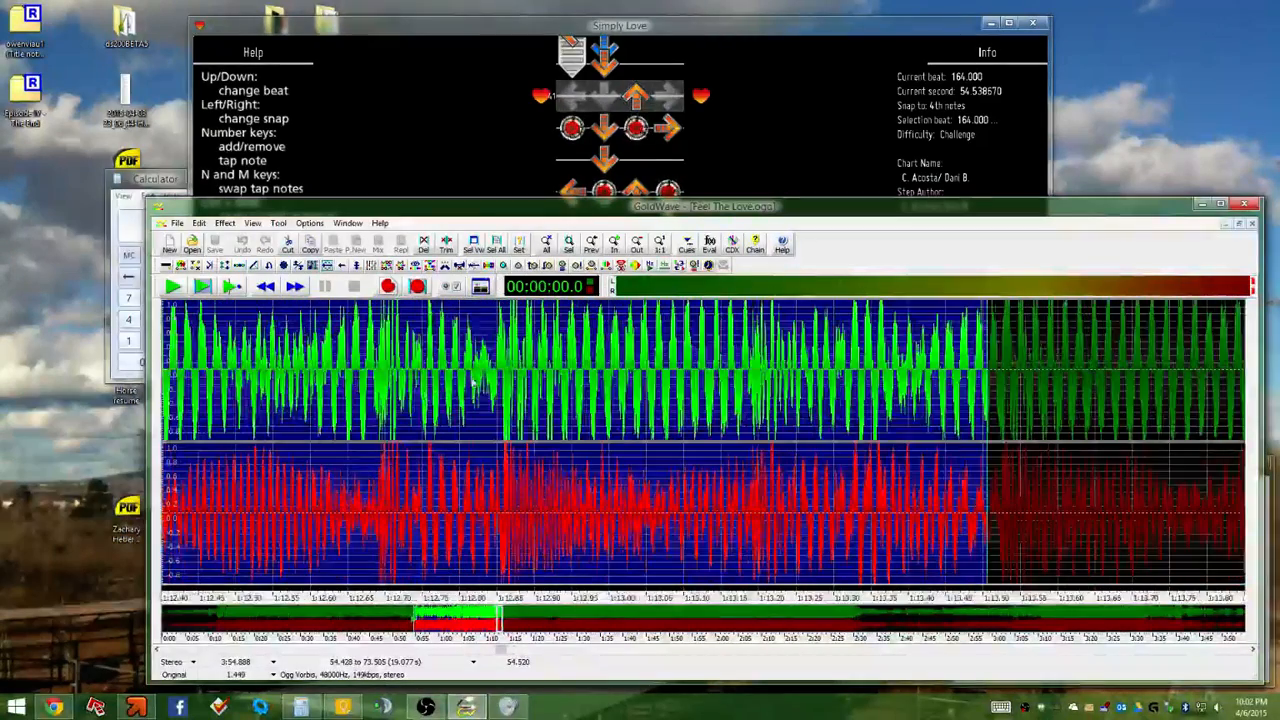
{"action": "scroll", "coordinate": [480, 376], "scroll_direction": "down", "scroll_amount": 8}
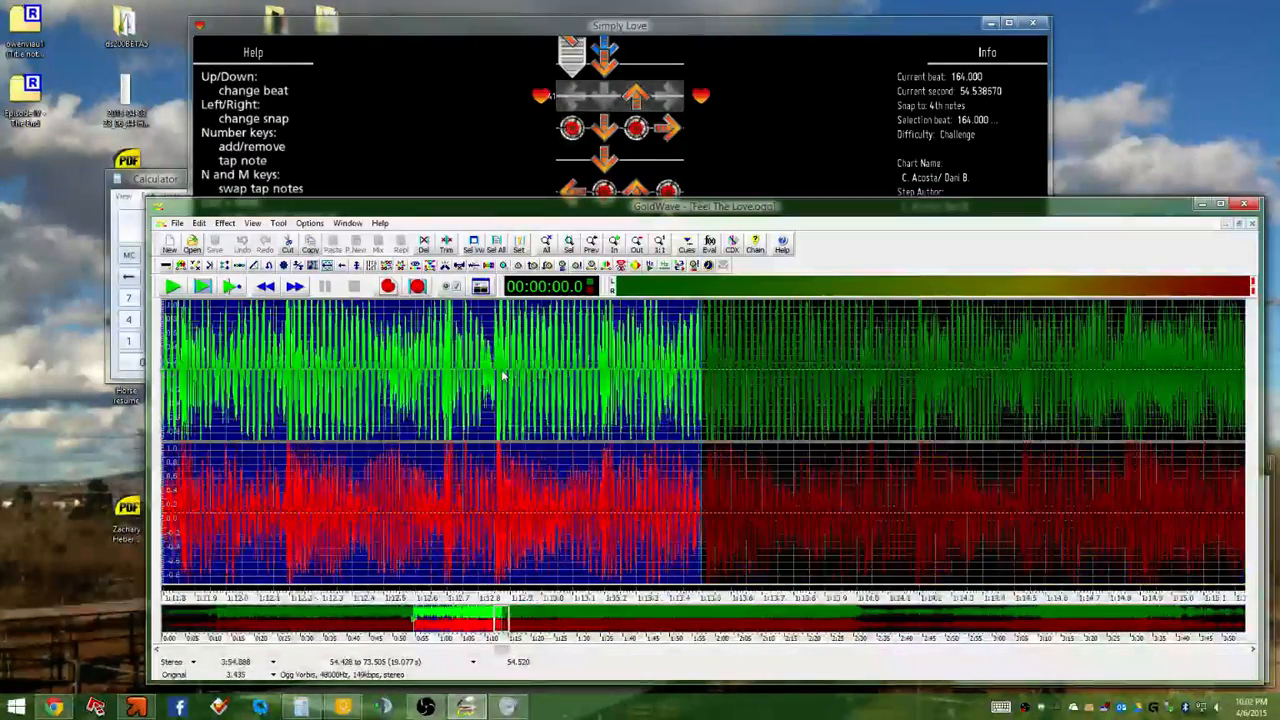
{"action": "scroll", "coordinate": [422, 384], "scroll_direction": "down", "scroll_amount": 2}
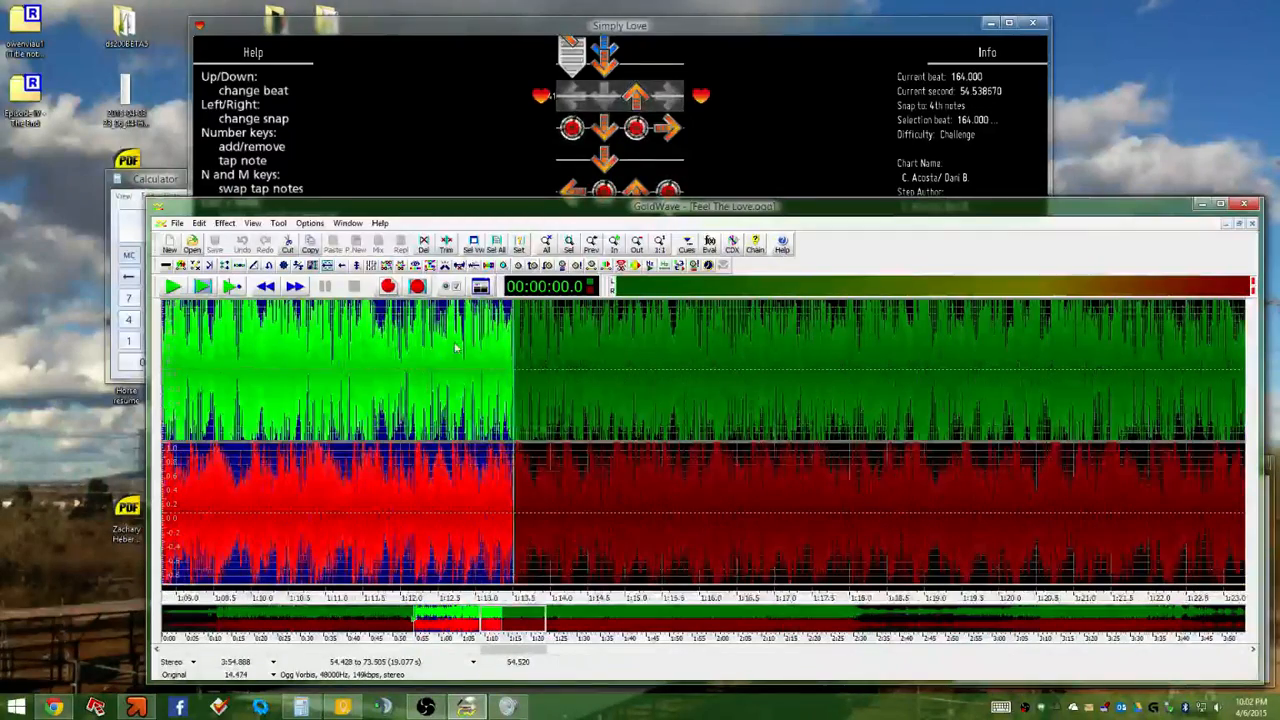
{"action": "left_click_drag", "start_coordinate": [423, 348], "coordinate": [596, 348]}
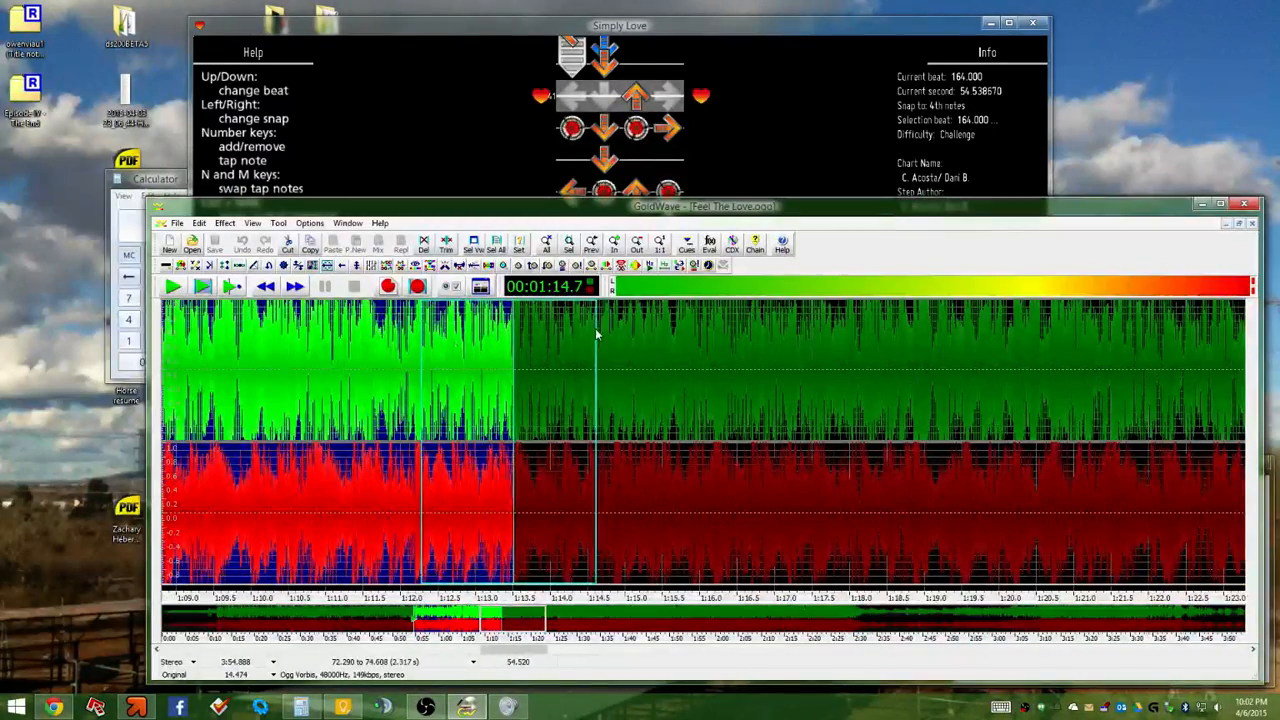
{"action": "left_click", "coordinate": [201, 287]}
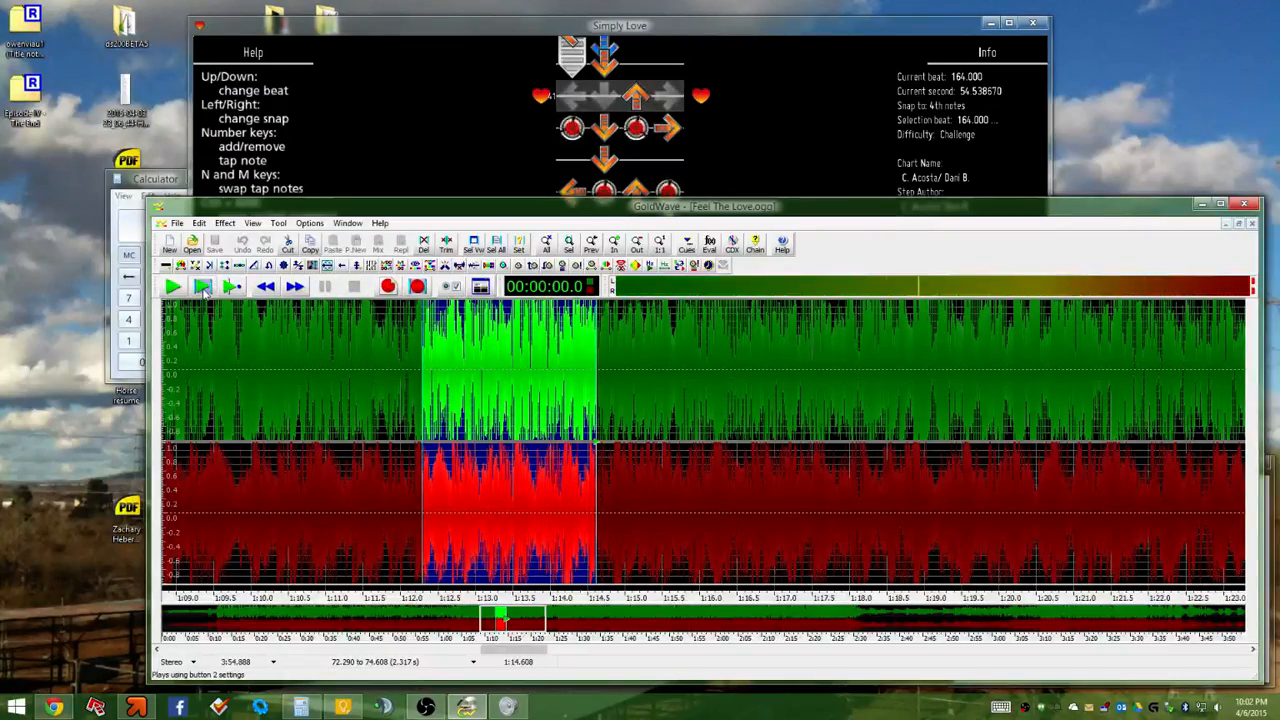
{"action": "left_click", "coordinate": [201, 287]}
Narrow the selection to the burst from about 72.805 to 73.070 seconds and play it
{"action": "scroll", "coordinate": [475, 350], "scroll_direction": "up", "scroll_amount": 2}
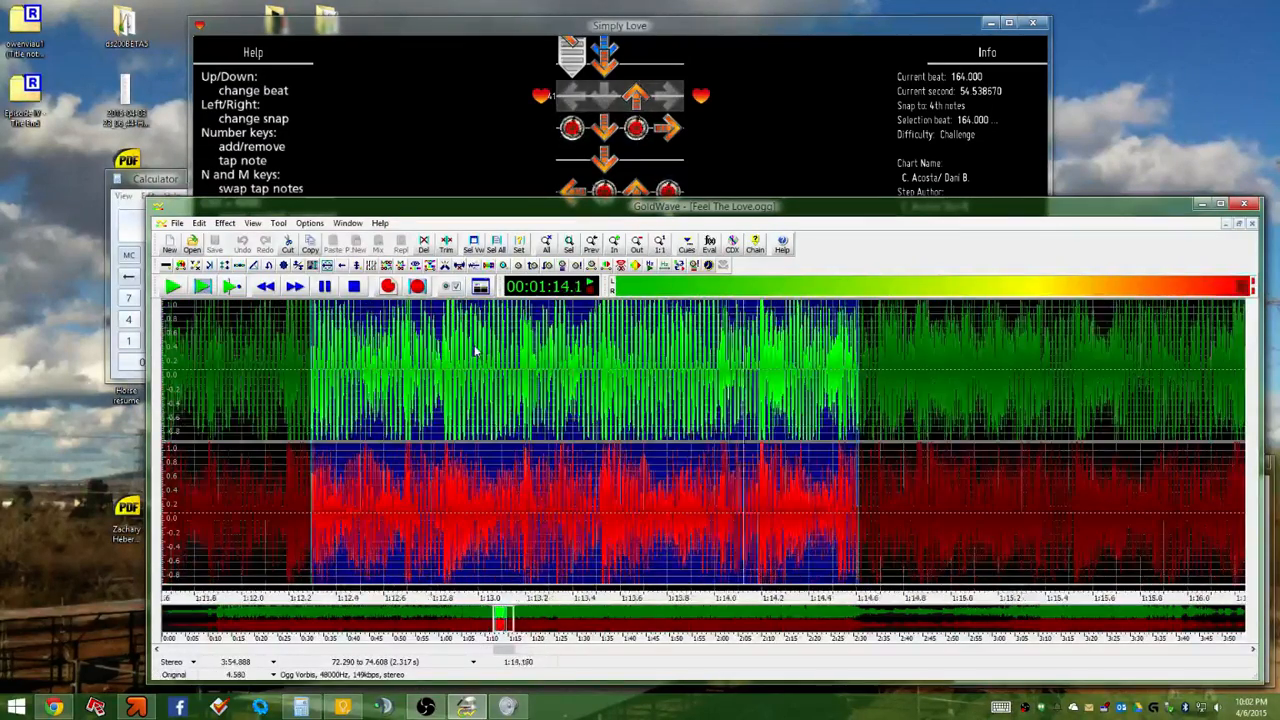
{"action": "scroll", "coordinate": [475, 350], "scroll_direction": "up", "scroll_amount": 2}
{"action": "left_click_drag", "start_coordinate": [342, 355], "coordinate": [539, 355]}
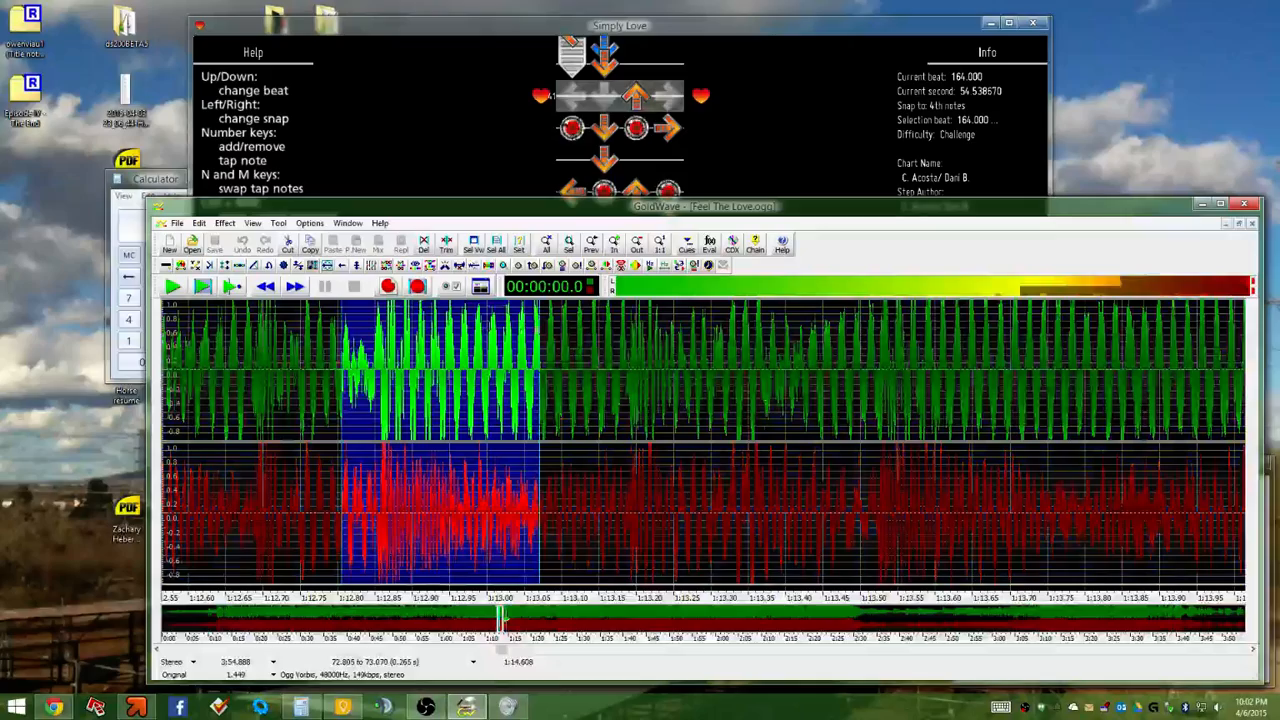
{"action": "left_click", "coordinate": [175, 287]}
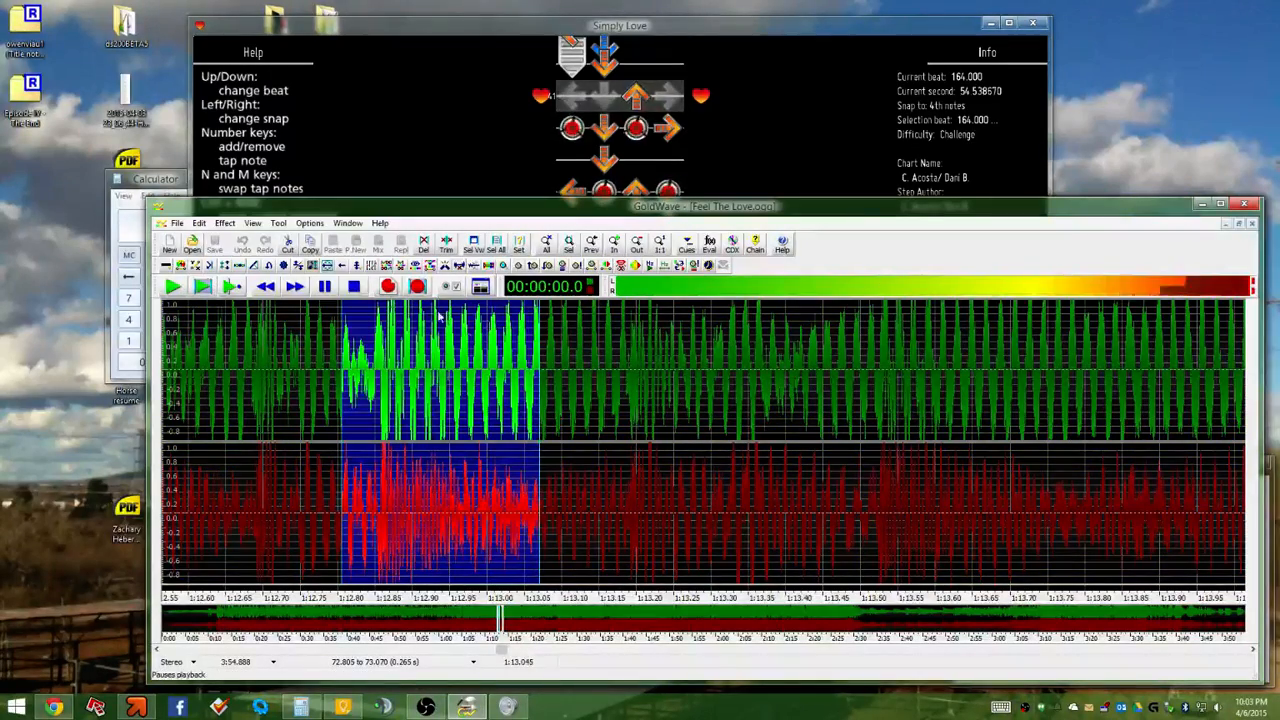
Select the audio from about 72.197 to 73.582 seconds and play it twice
{"action": "scroll", "coordinate": [537, 392], "scroll_direction": "up", "scroll_amount": 2}
{"action": "scroll", "coordinate": [535, 392], "scroll_direction": "down", "scroll_amount": 1}
{"action": "left_click_drag", "start_coordinate": [331, 373], "coordinate": [658, 360]}
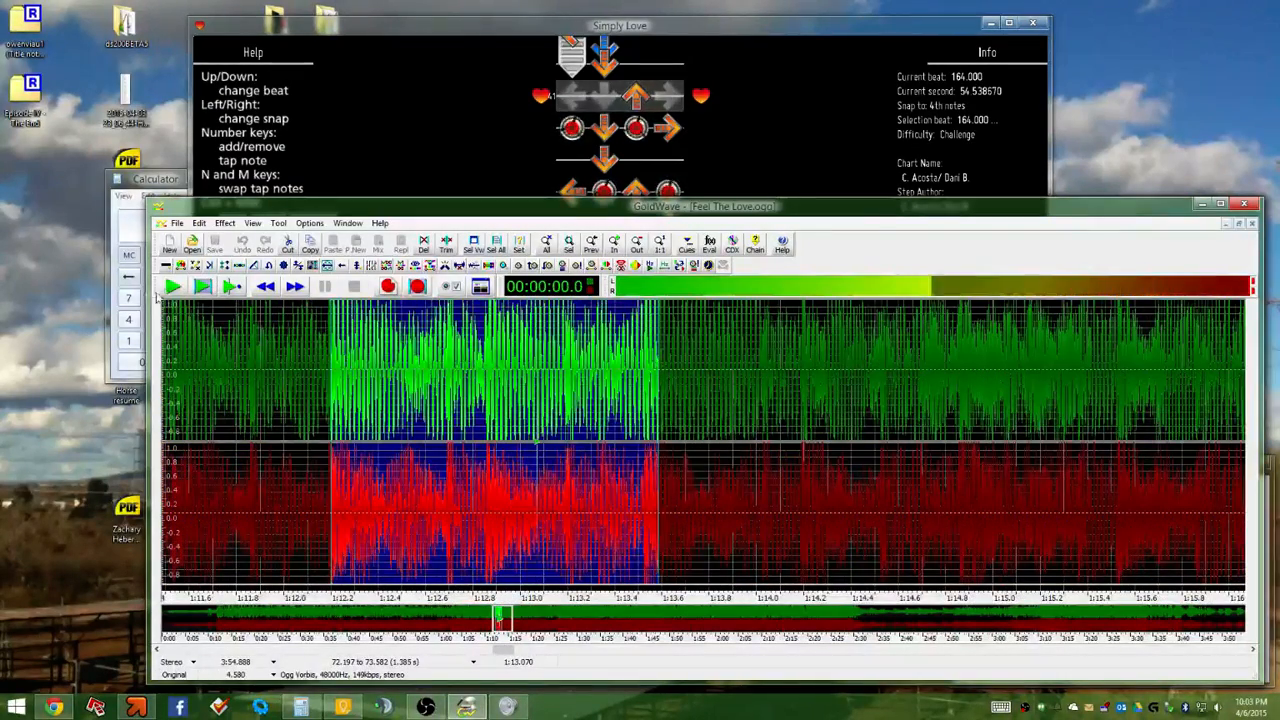
{"action": "left_click", "coordinate": [203, 287]}
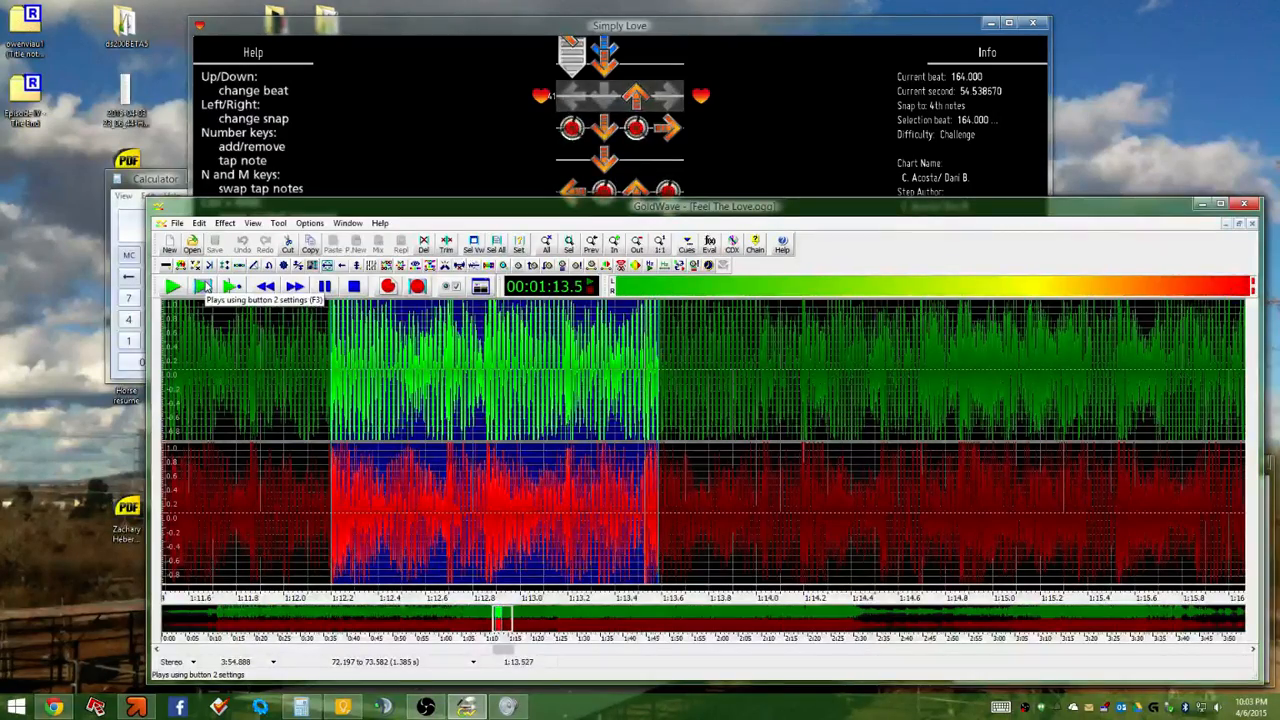
{"action": "left_click", "coordinate": [203, 287]}
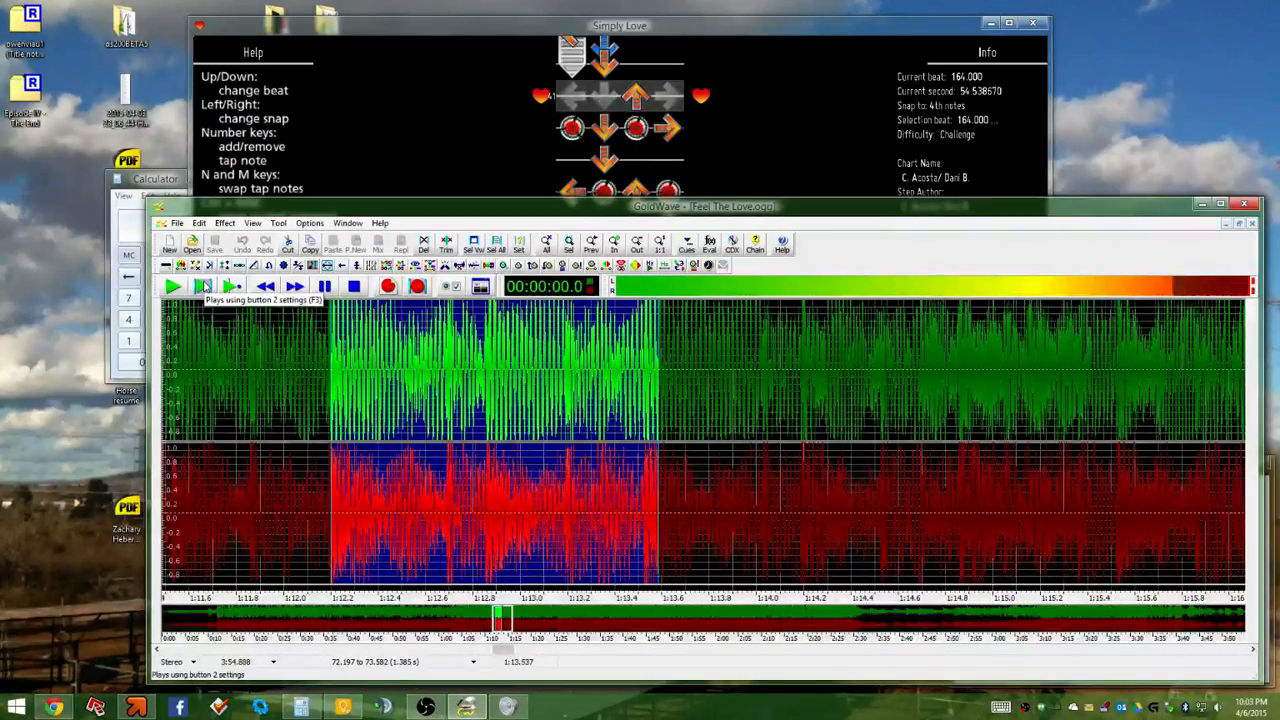
Widen the selection to about 71.552 to 74.933 seconds and listen to it
{"action": "scroll", "coordinate": [420, 335], "scroll_direction": "up", "scroll_amount": 4}
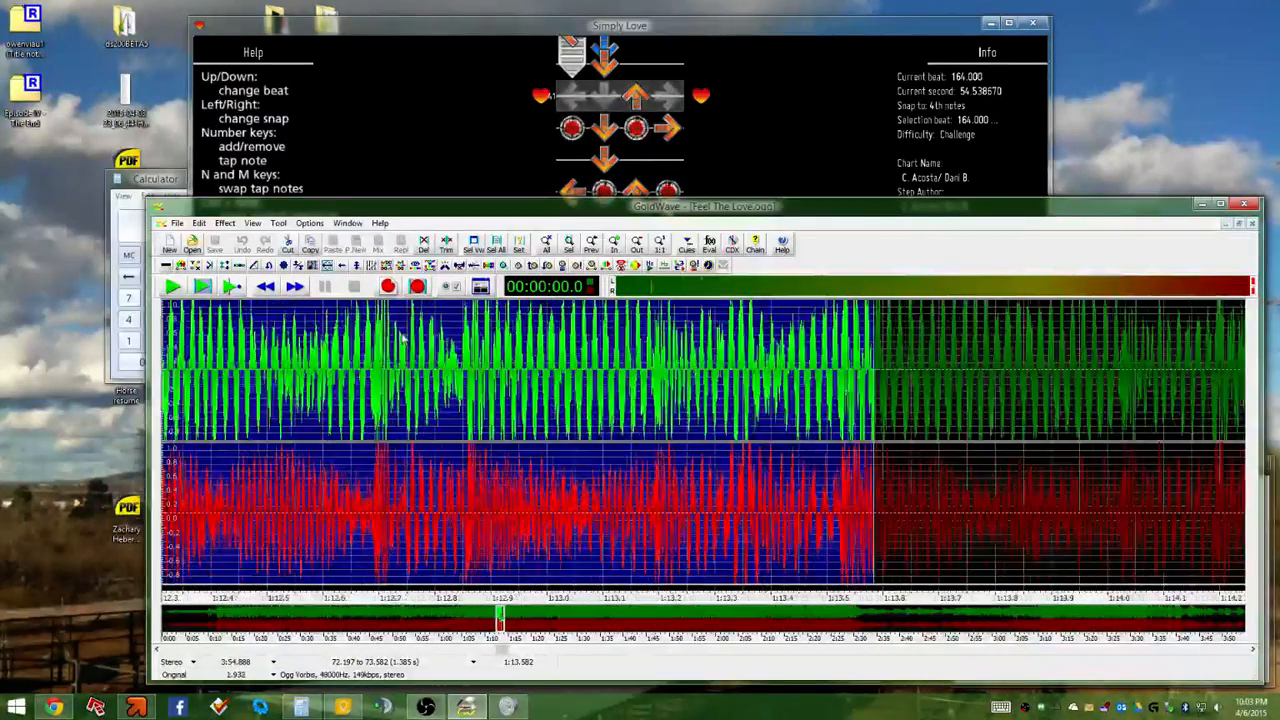
{"action": "scroll", "coordinate": [472, 348], "scroll_direction": "down", "scroll_amount": 5}
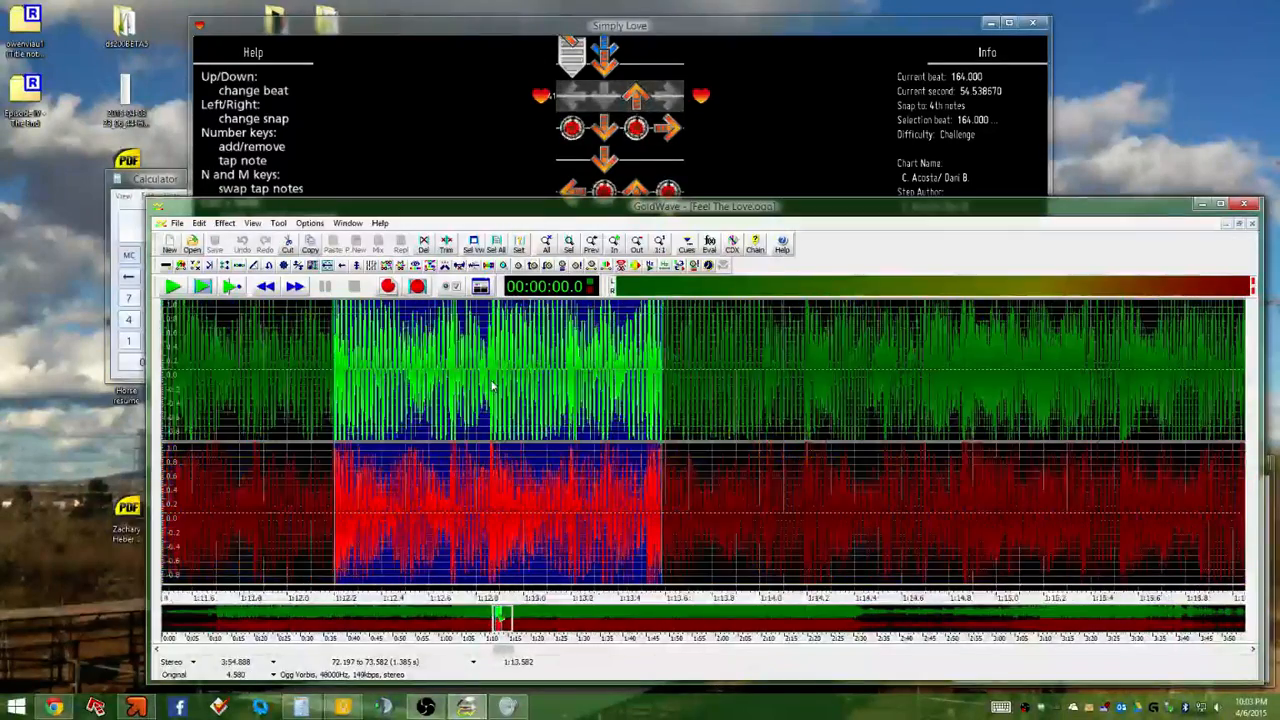
{"action": "left_click_drag", "start_coordinate": [266, 354], "coordinate": [866, 334]}
{"action": "left_click", "coordinate": [201, 287]}
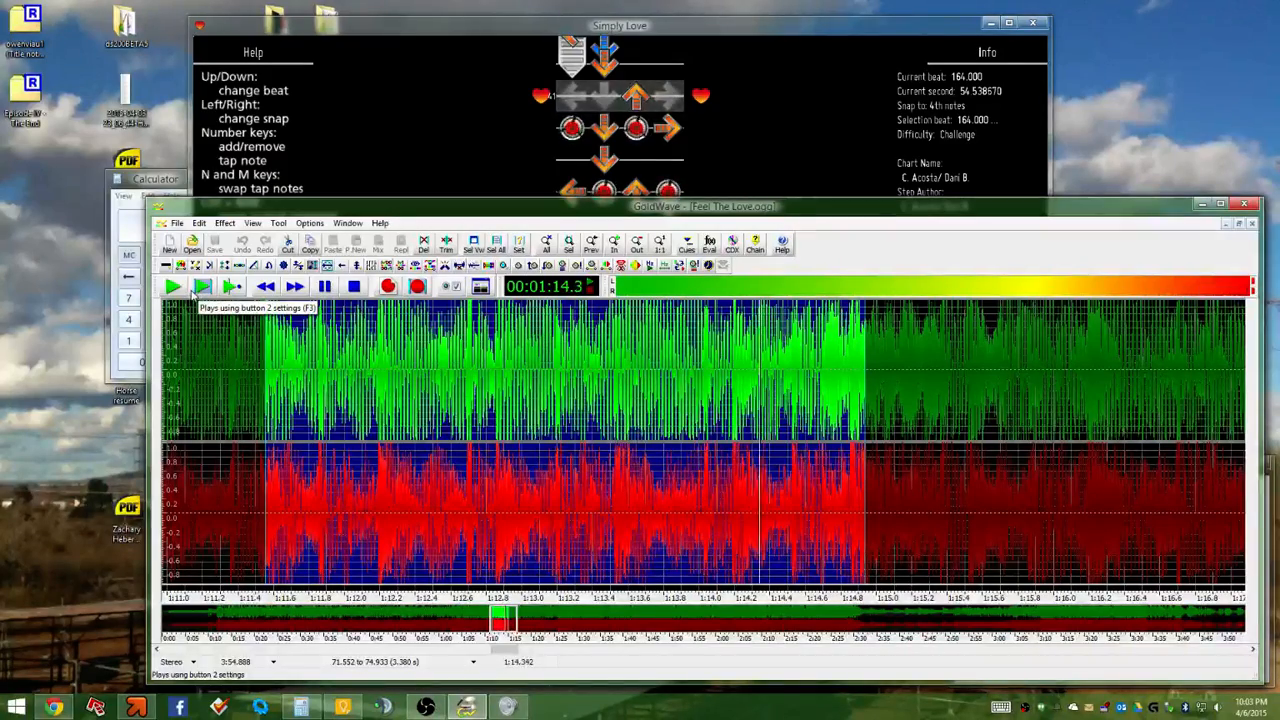
Select the longer passage from about 69.859 to 87.286 seconds and play it to find the next clear beat
{"action": "scroll", "coordinate": [508, 417], "scroll_direction": "up", "scroll_amount": 2}
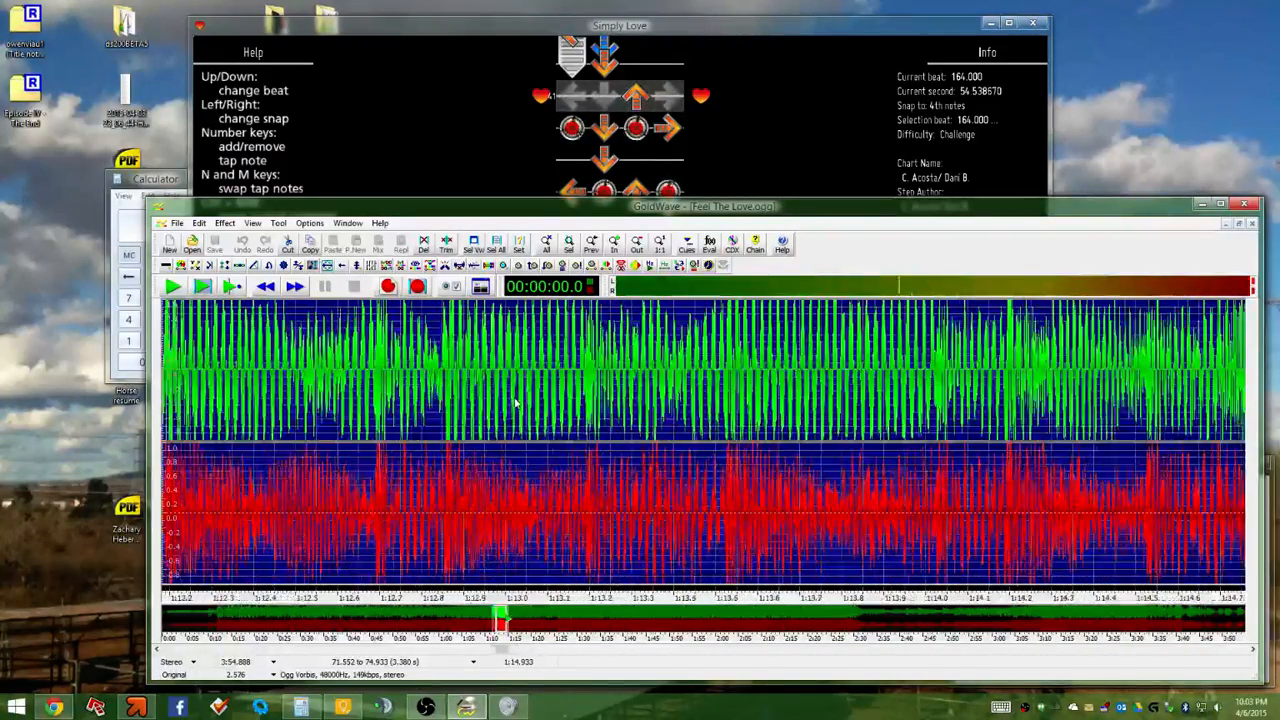
{"action": "scroll", "coordinate": [508, 417], "scroll_direction": "down", "scroll_amount": 5}
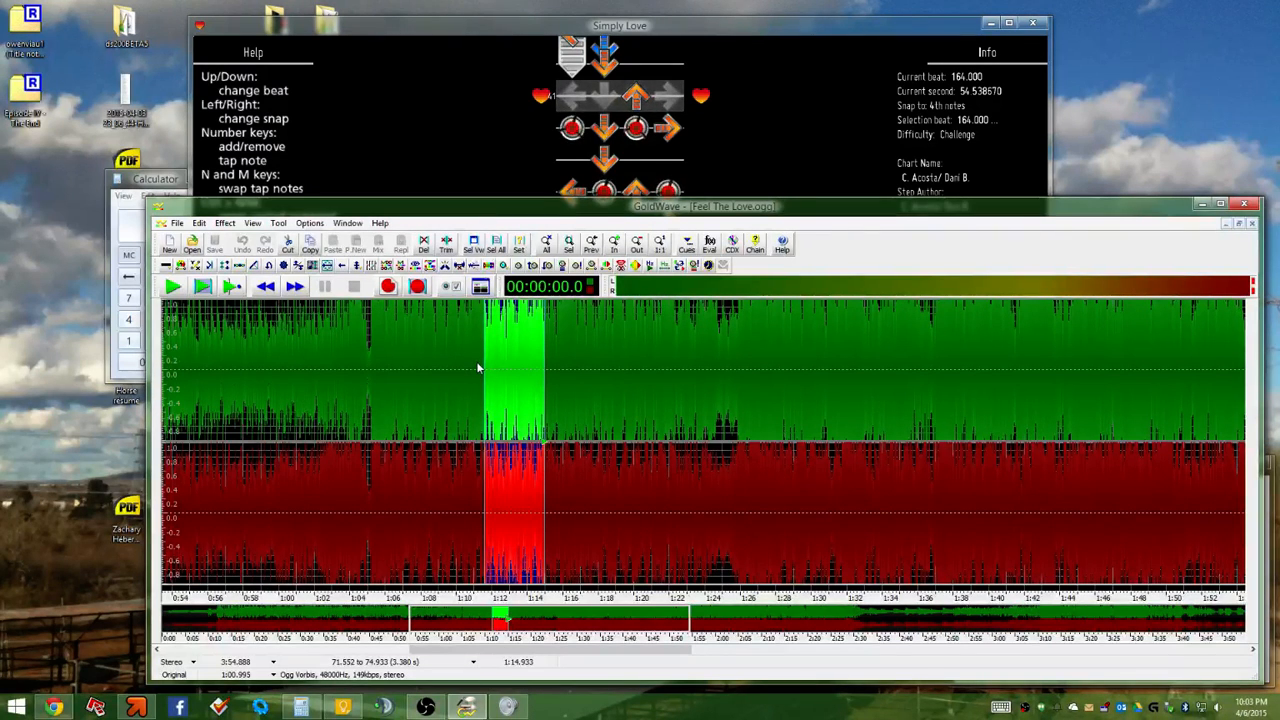
{"action": "left_click_drag", "start_coordinate": [454, 368], "coordinate": [763, 357]}
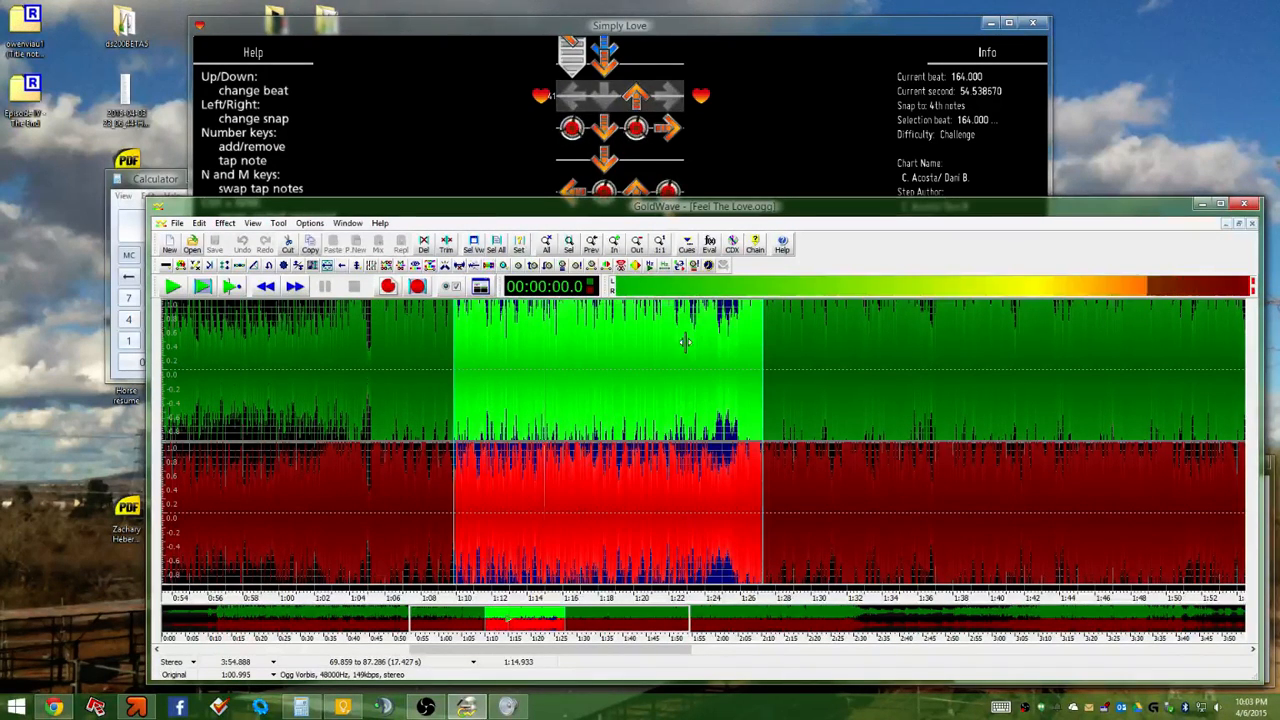
{"action": "left_click", "coordinate": [202, 287]}
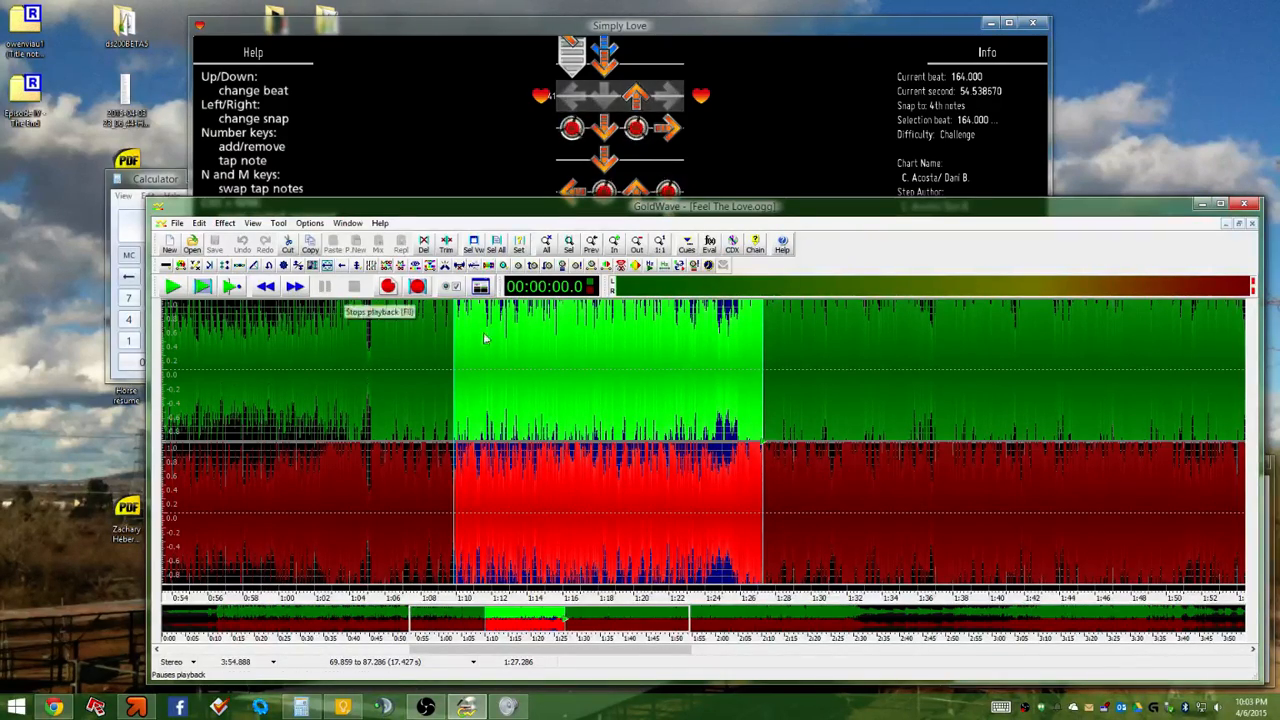
Select and play the burst from about 70.025 to 70.047 seconds and the short stretch before it from about 70.017 to 70.024 seconds
{"action": "scroll", "coordinate": [510, 350], "scroll_direction": "up", "scroll_amount": 1}
{"action": "scroll", "coordinate": [400, 372], "scroll_direction": "up", "scroll_amount": 2}
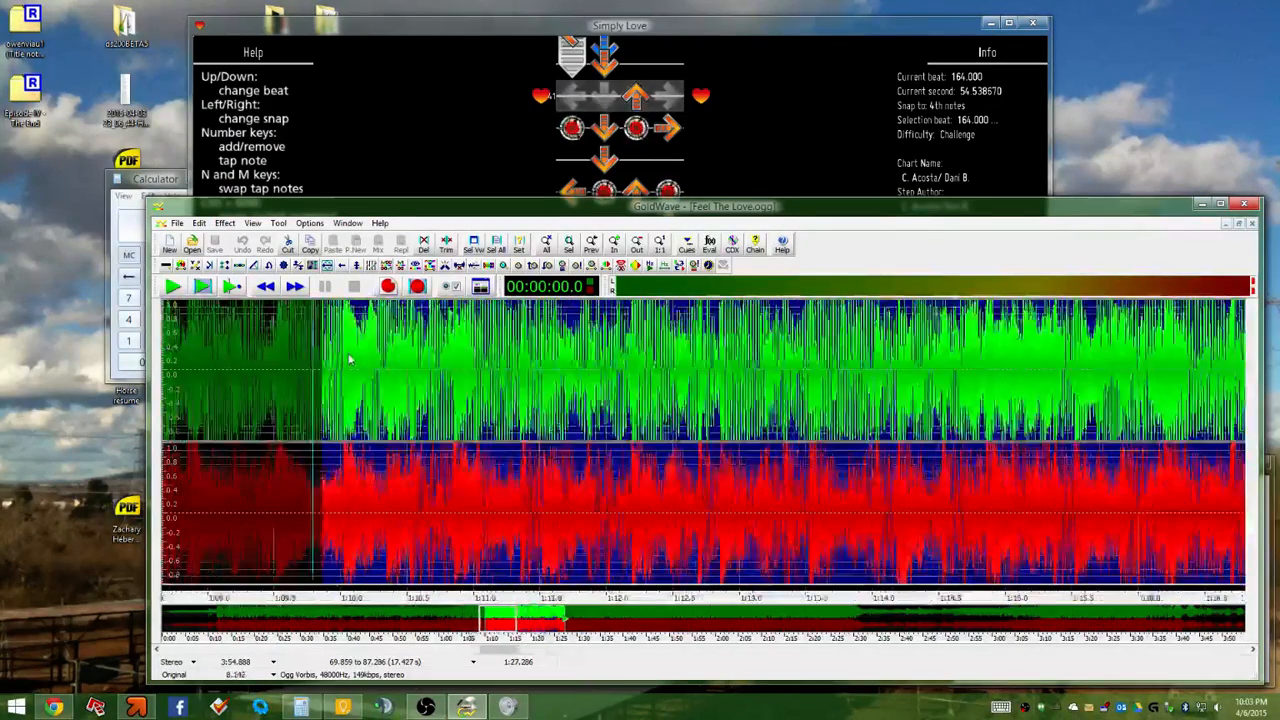
{"action": "scroll", "coordinate": [350, 360], "scroll_direction": "up", "scroll_amount": 1}
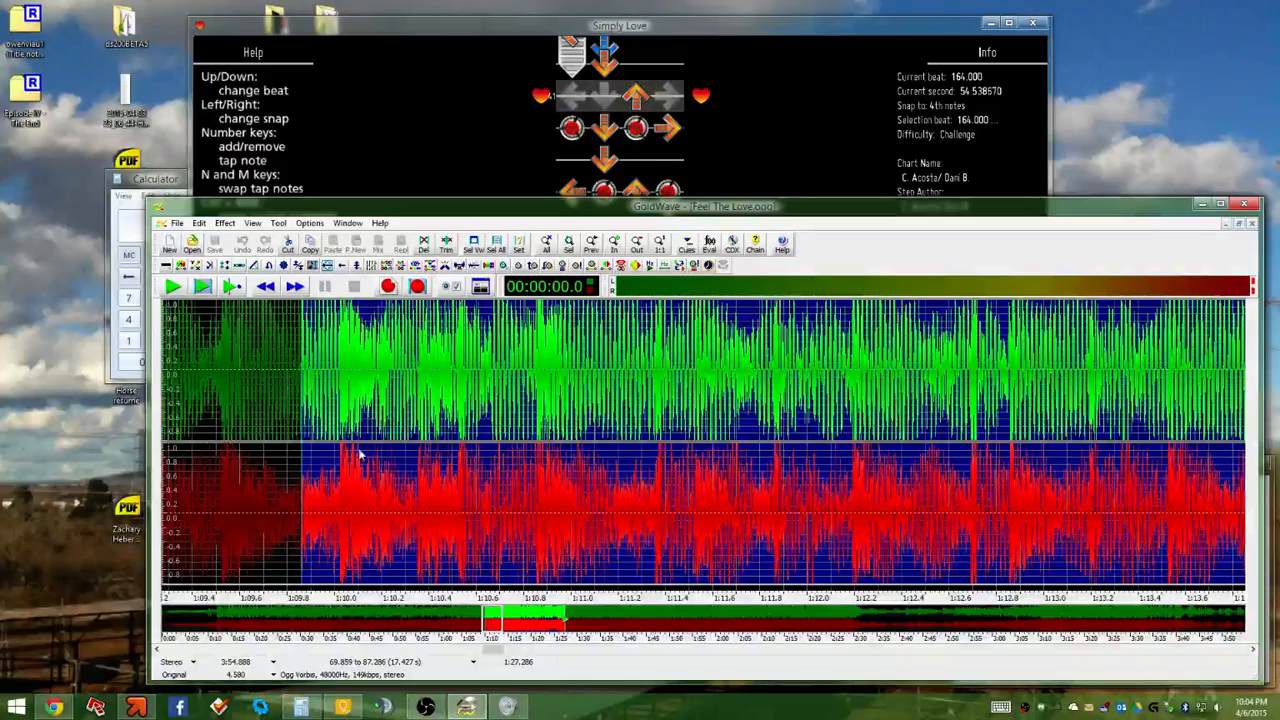
{"action": "scroll", "coordinate": [340, 478], "scroll_direction": "up", "scroll_amount": 5}
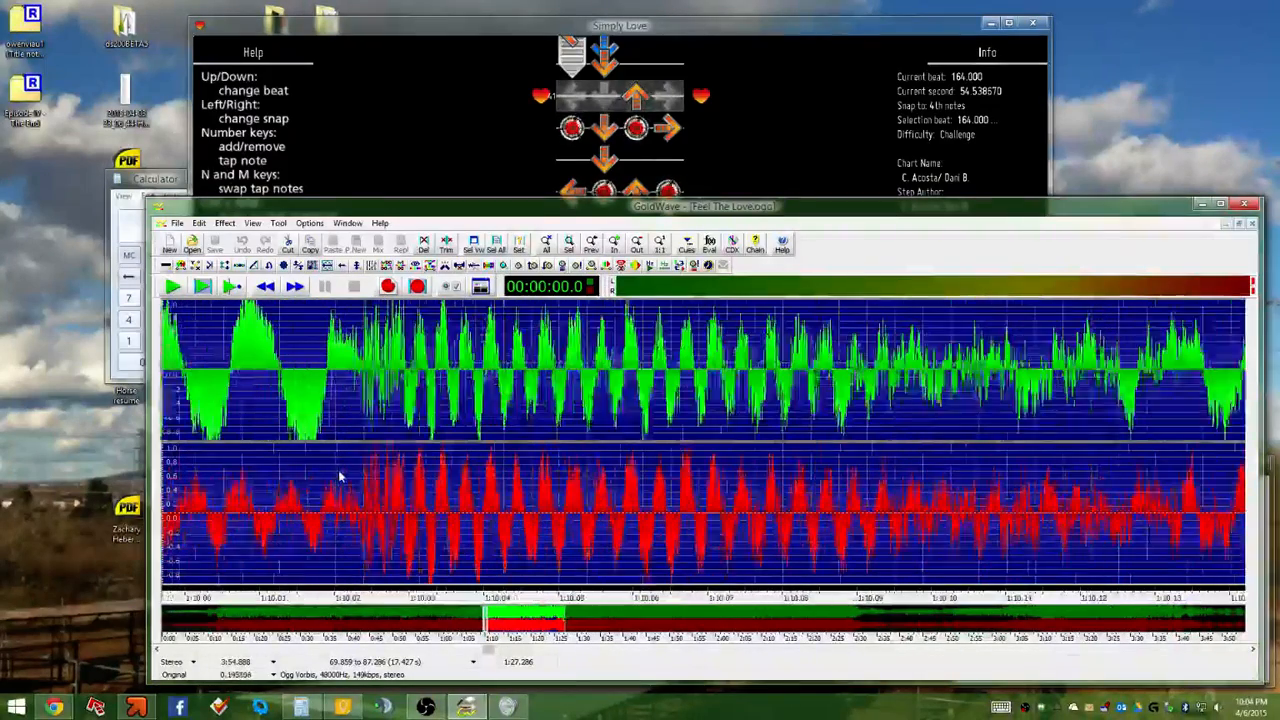
{"action": "scroll", "coordinate": [340, 478], "scroll_direction": "up", "scroll_amount": 1}
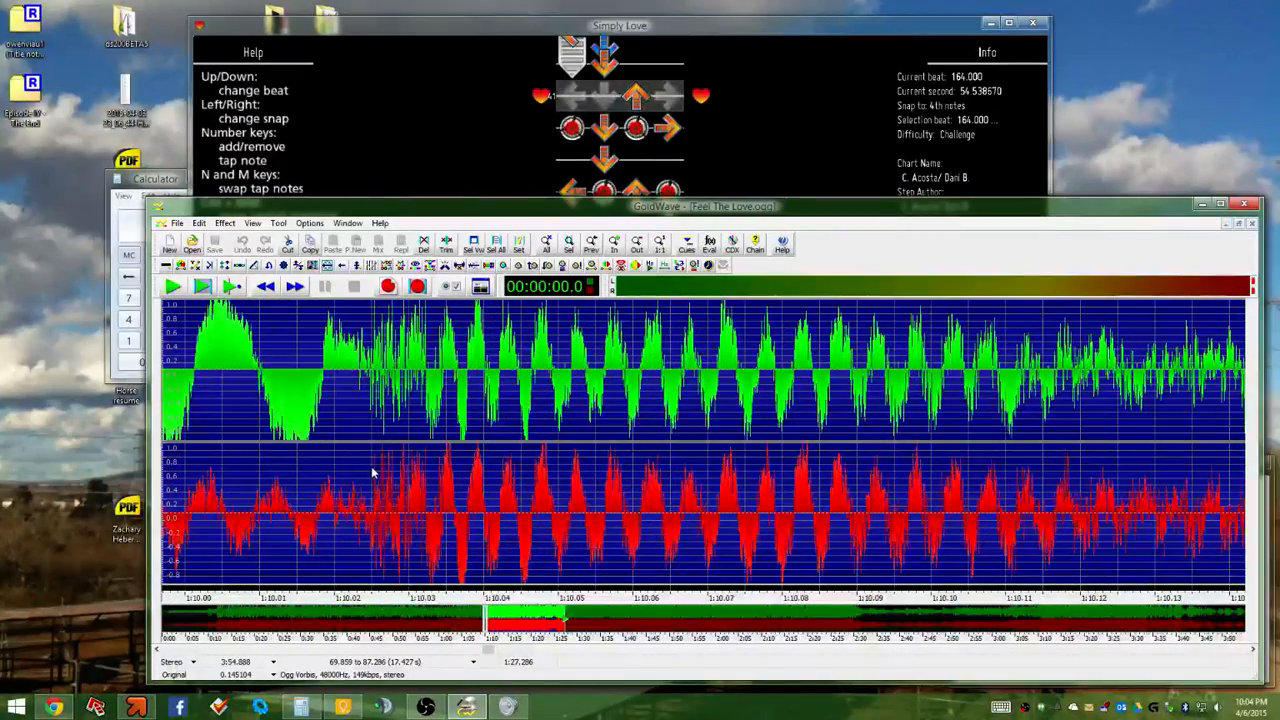
{"action": "left_click_drag", "start_coordinate": [372, 473], "coordinate": [537, 460]}
{"action": "scroll", "coordinate": [328, 484], "scroll_direction": "up", "scroll_amount": 4}
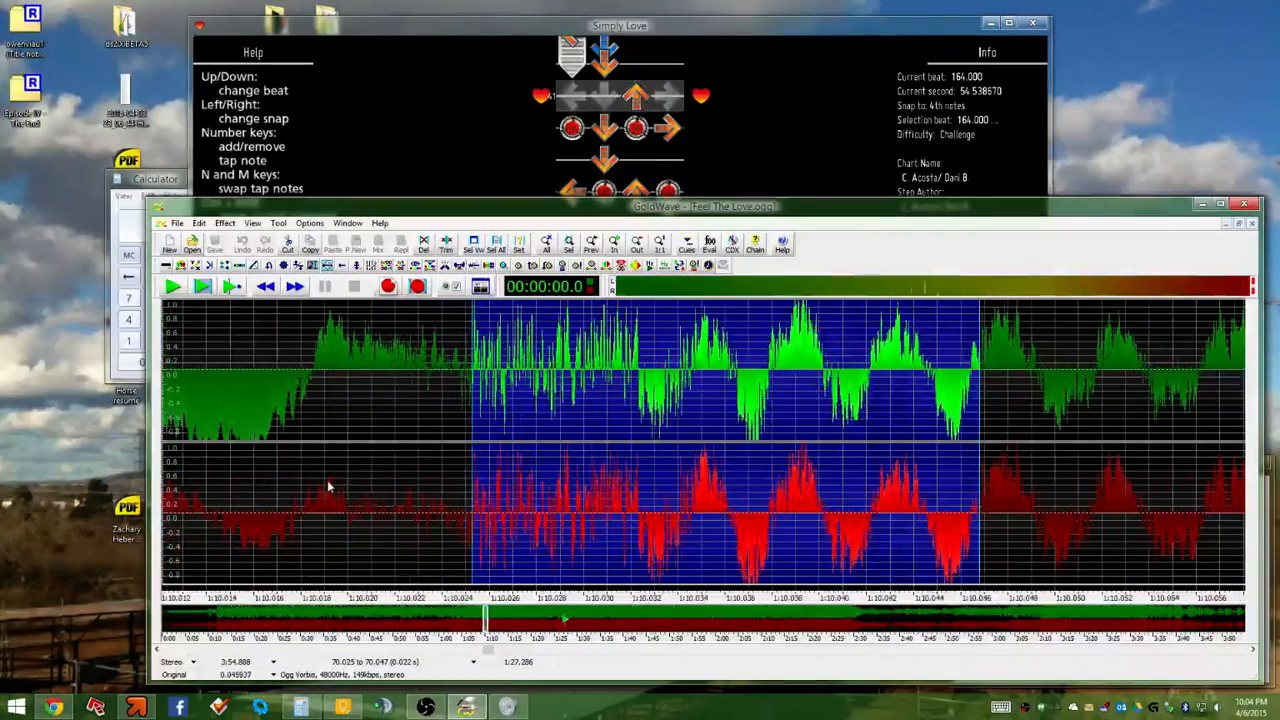
{"action": "key", "text": "space"}
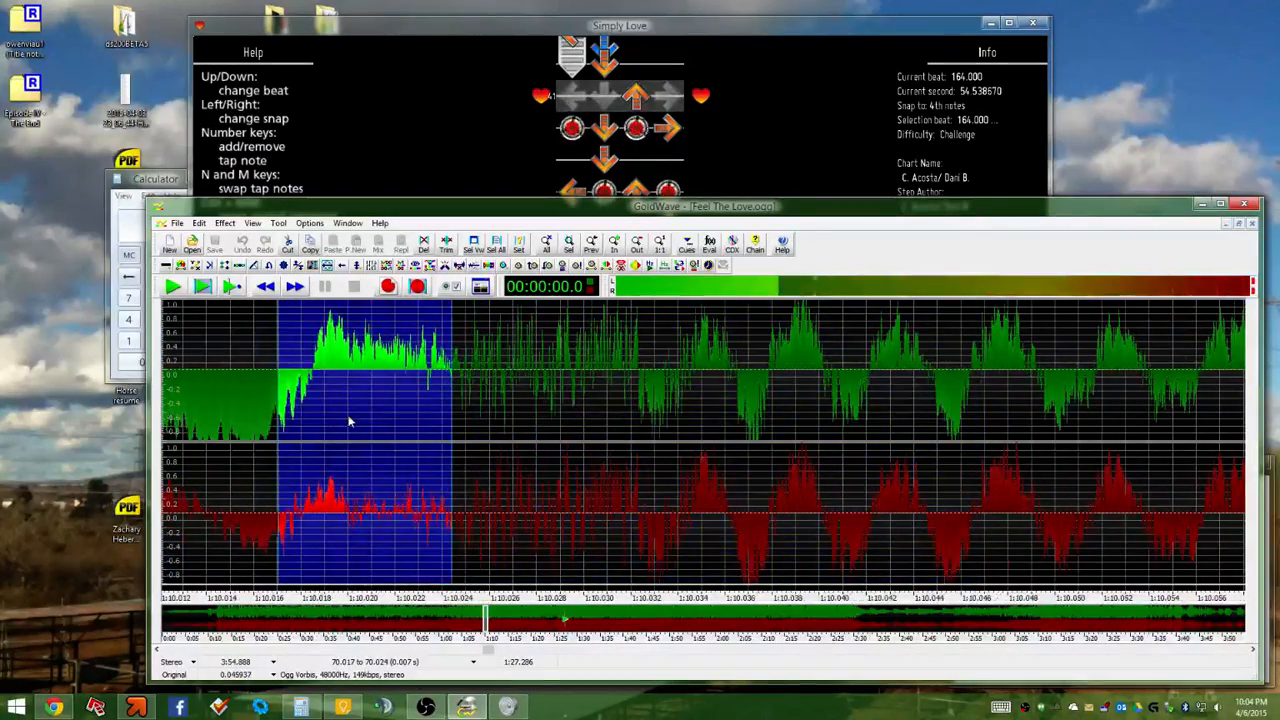
Extend the start of the selection back to about 69.952 seconds, keeping its end at 70.024 seconds
{"action": "scroll", "coordinate": [351, 423], "scroll_direction": "down", "scroll_amount": 2}
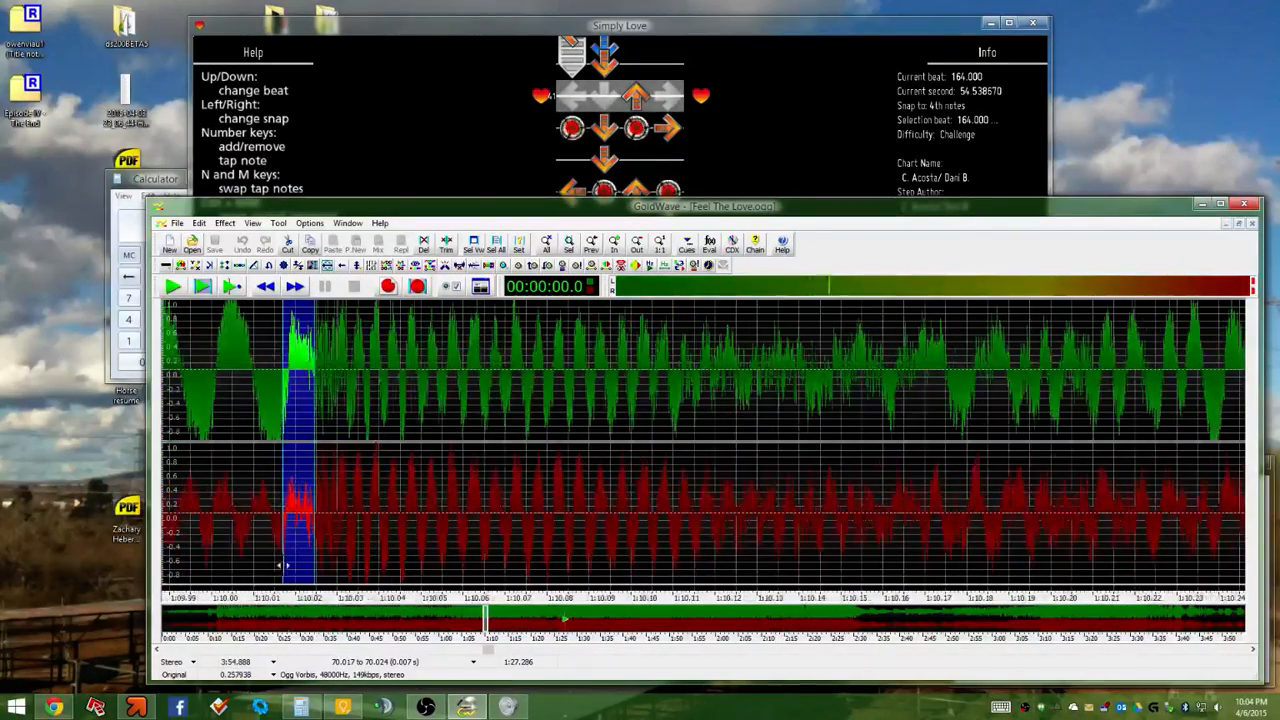
{"action": "left_click", "coordinate": [157, 648]}
{"action": "left_click", "coordinate": [157, 648]}
{"action": "left_click", "coordinate": [157, 648]}
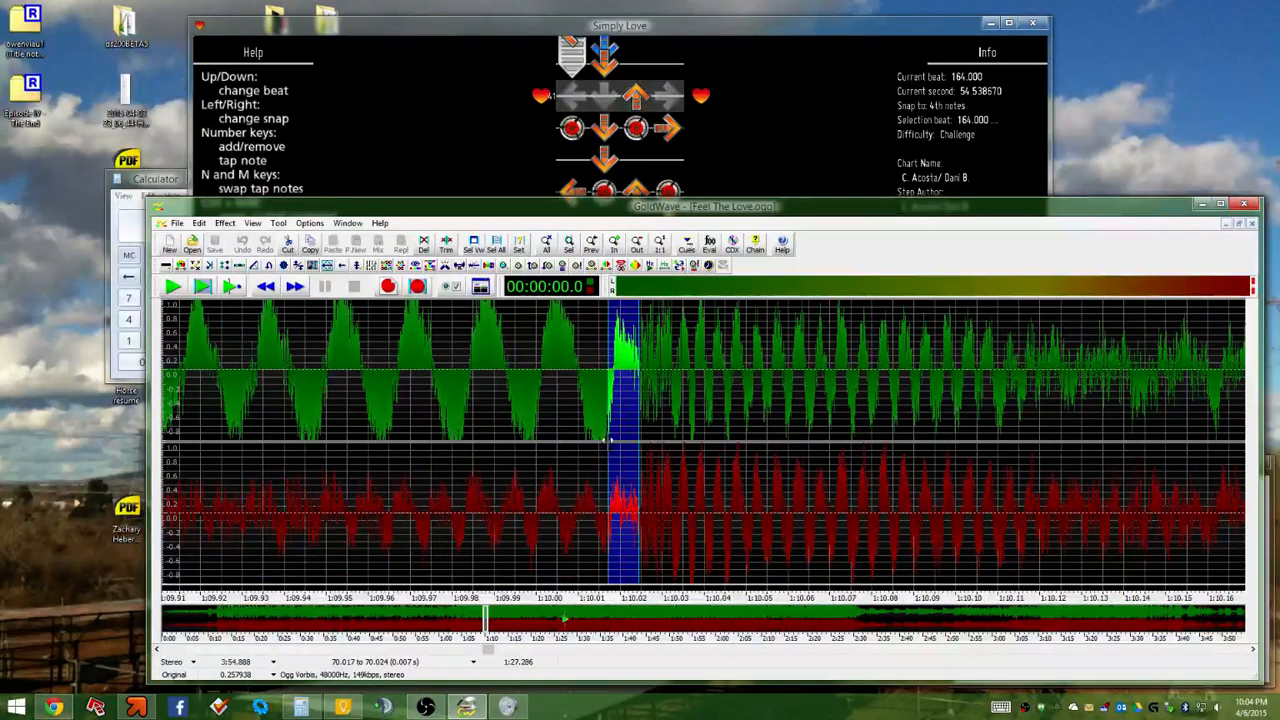
{"action": "left_click_drag", "start_coordinate": [607, 442], "coordinate": [333, 443]}
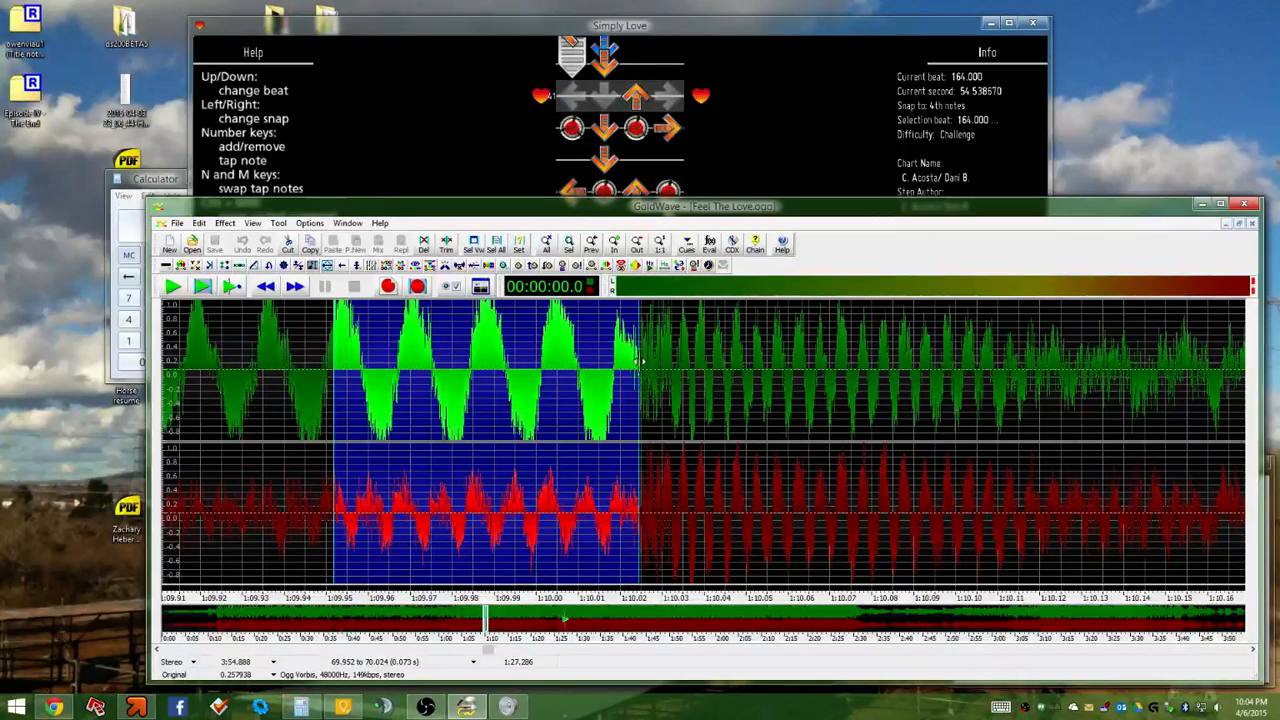
Select from about 70.025 to 70.029 seconds, examine the waveform around the onset closely and play the selection
{"action": "scroll", "coordinate": [641, 362], "scroll_direction": "up", "scroll_amount": 5}
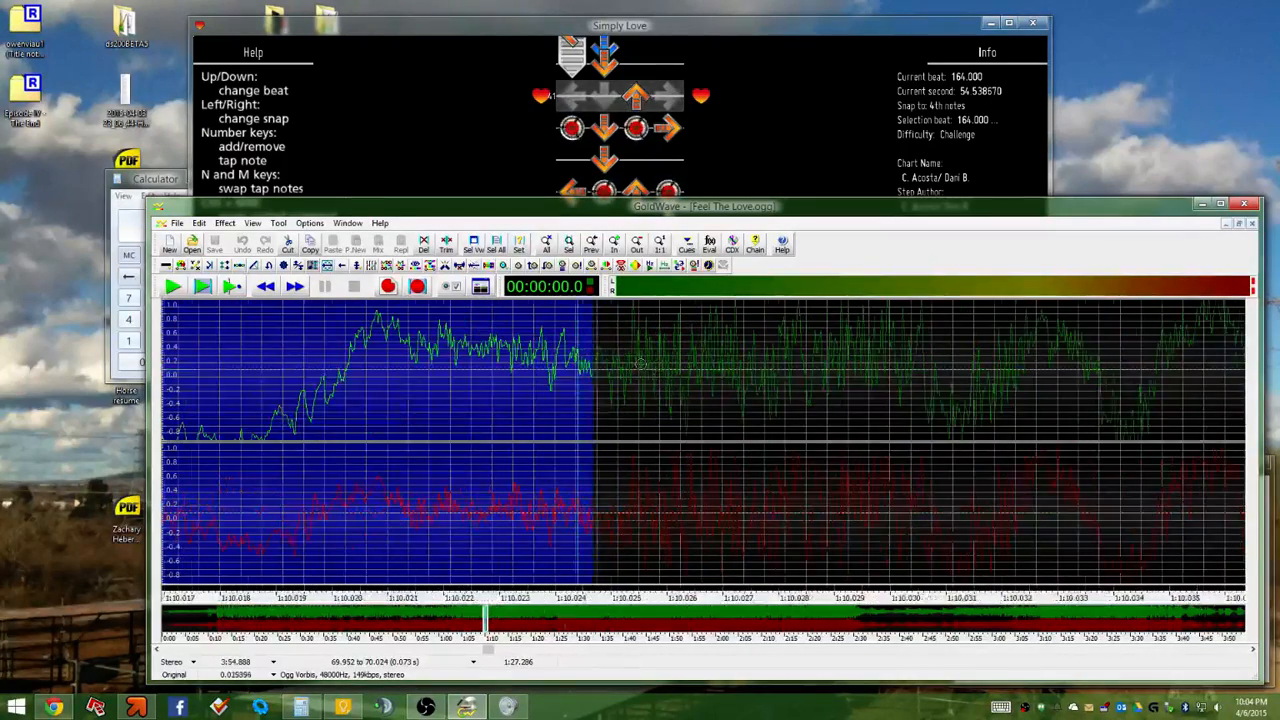
{"action": "scroll", "coordinate": [640, 364], "scroll_direction": "up", "scroll_amount": 1}
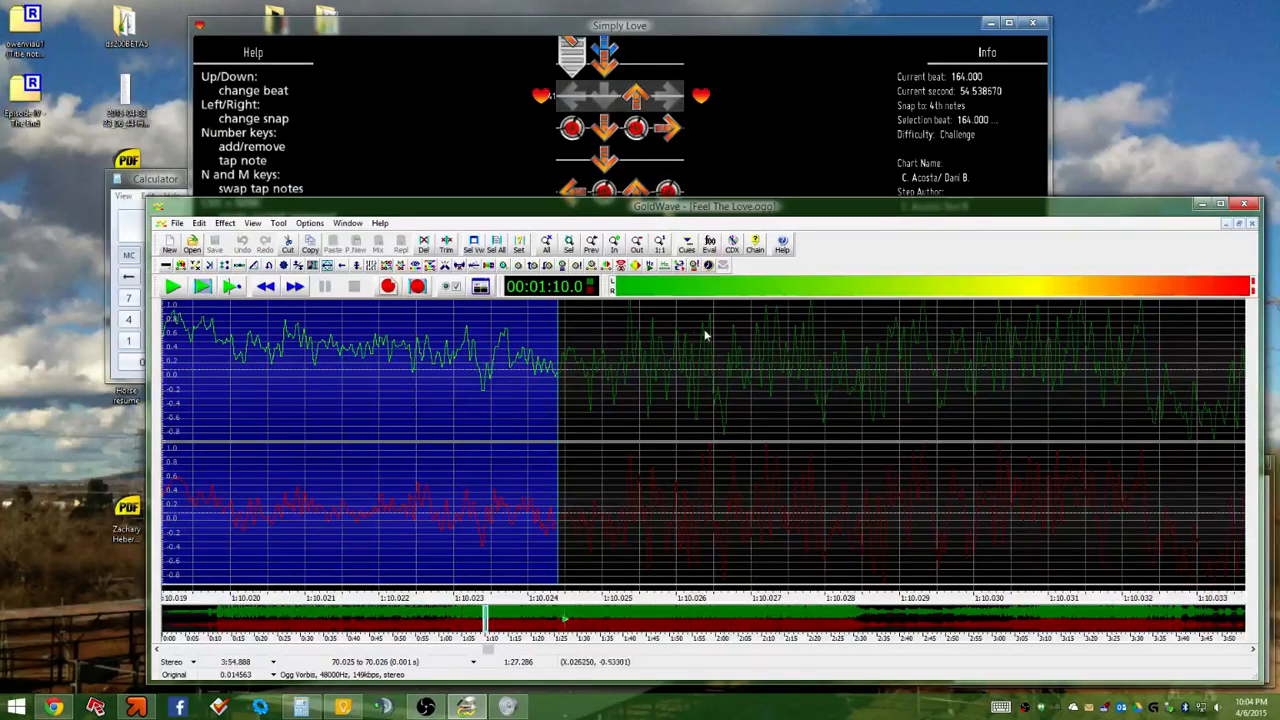
{"action": "left_click_drag", "start_coordinate": [629, 340], "coordinate": [888, 330]}
{"action": "scroll", "coordinate": [740, 400], "scroll_direction": "down", "scroll_amount": 1}
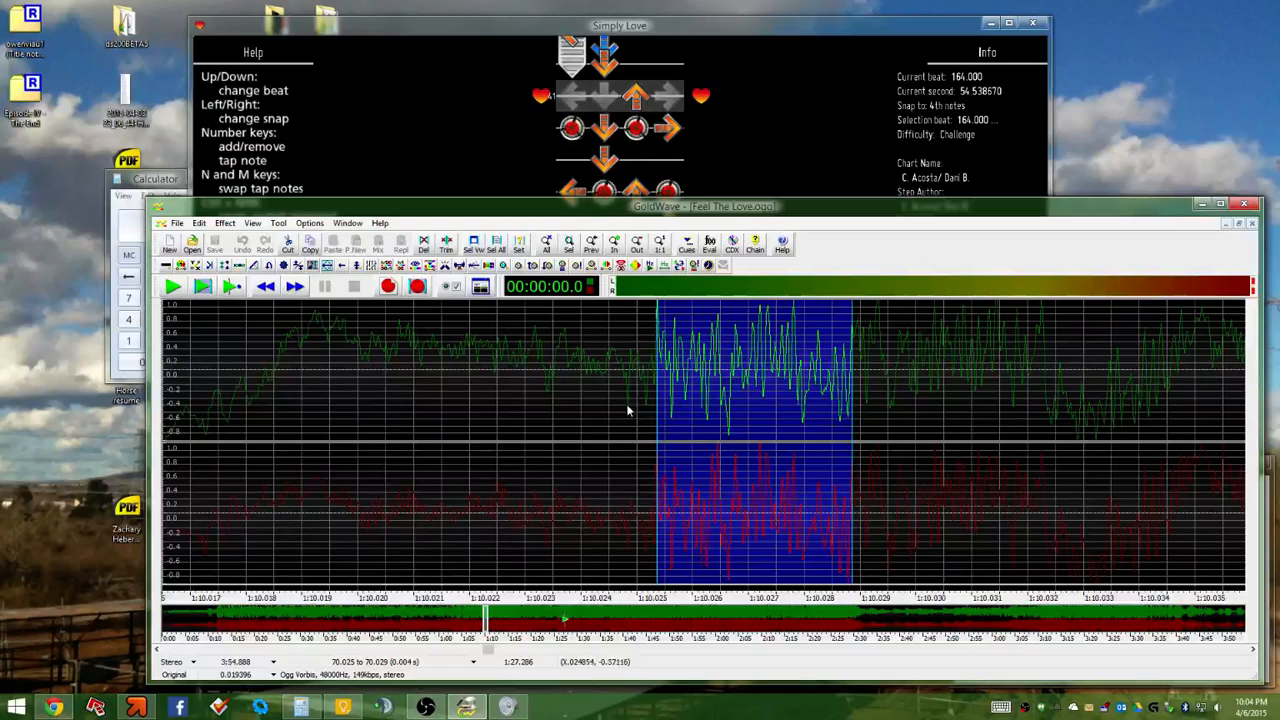
{"action": "scroll", "coordinate": [640, 403], "scroll_direction": "up", "scroll_amount": 3}
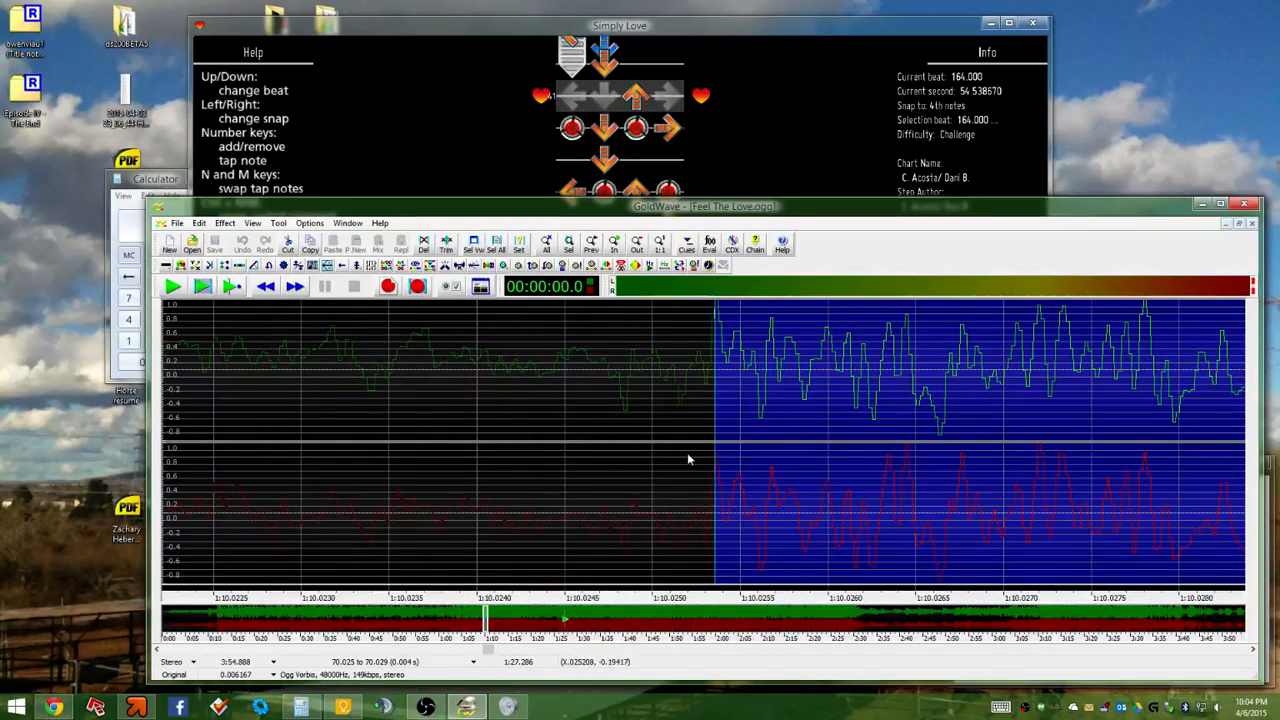
{"action": "scroll", "coordinate": [694, 457], "scroll_direction": "down", "scroll_amount": 3}
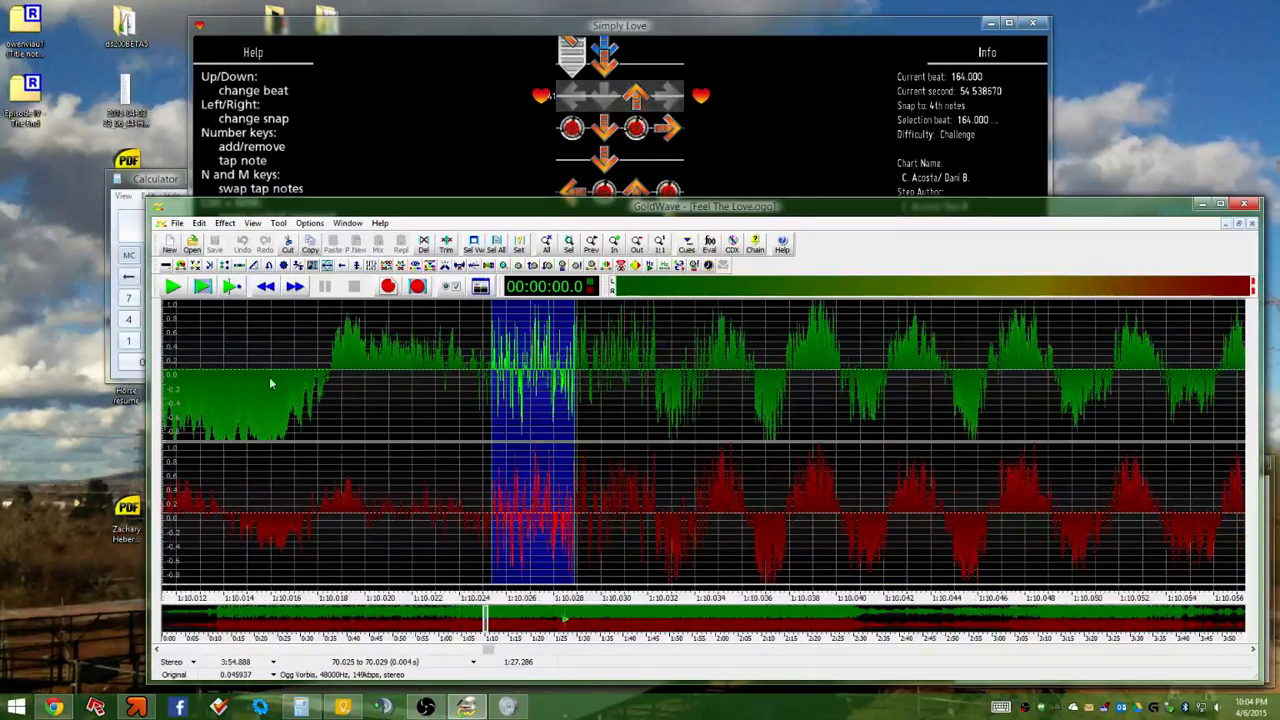
{"action": "scroll", "coordinate": [241, 379], "scroll_direction": "down", "scroll_amount": 2}
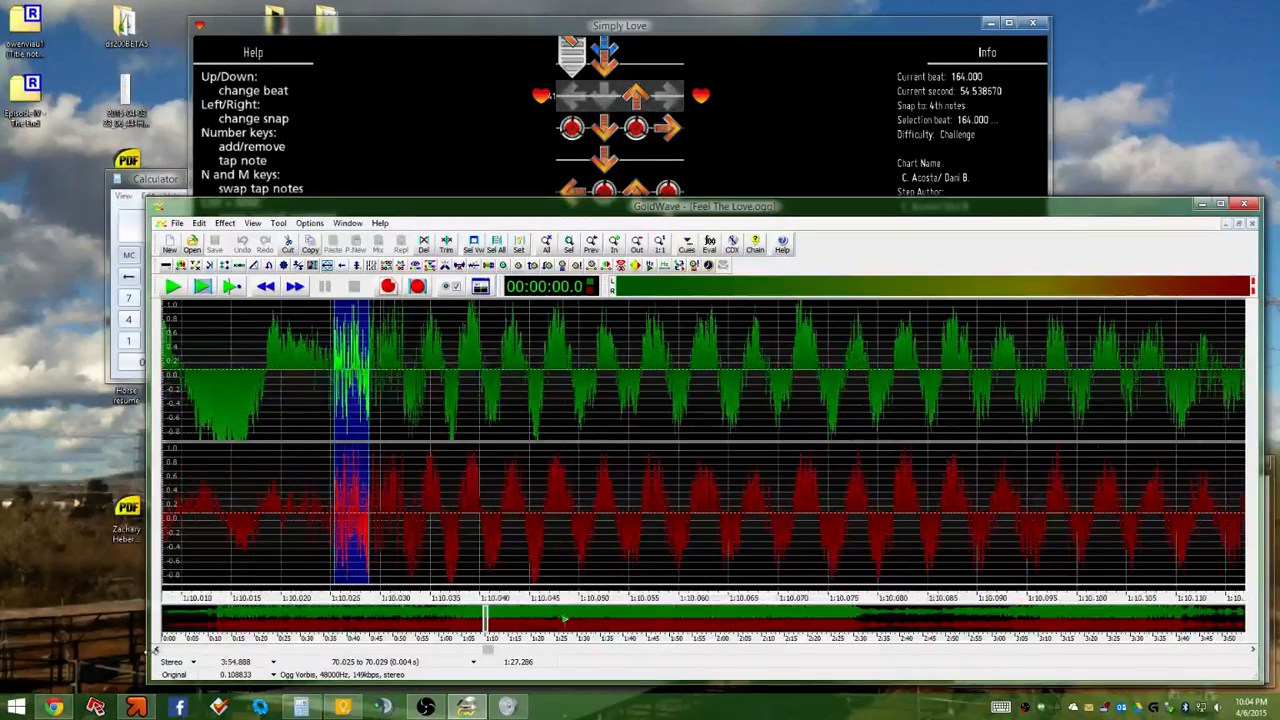
{"action": "left_click", "coordinate": [156, 650]}
{"action": "left_click", "coordinate": [156, 650]}
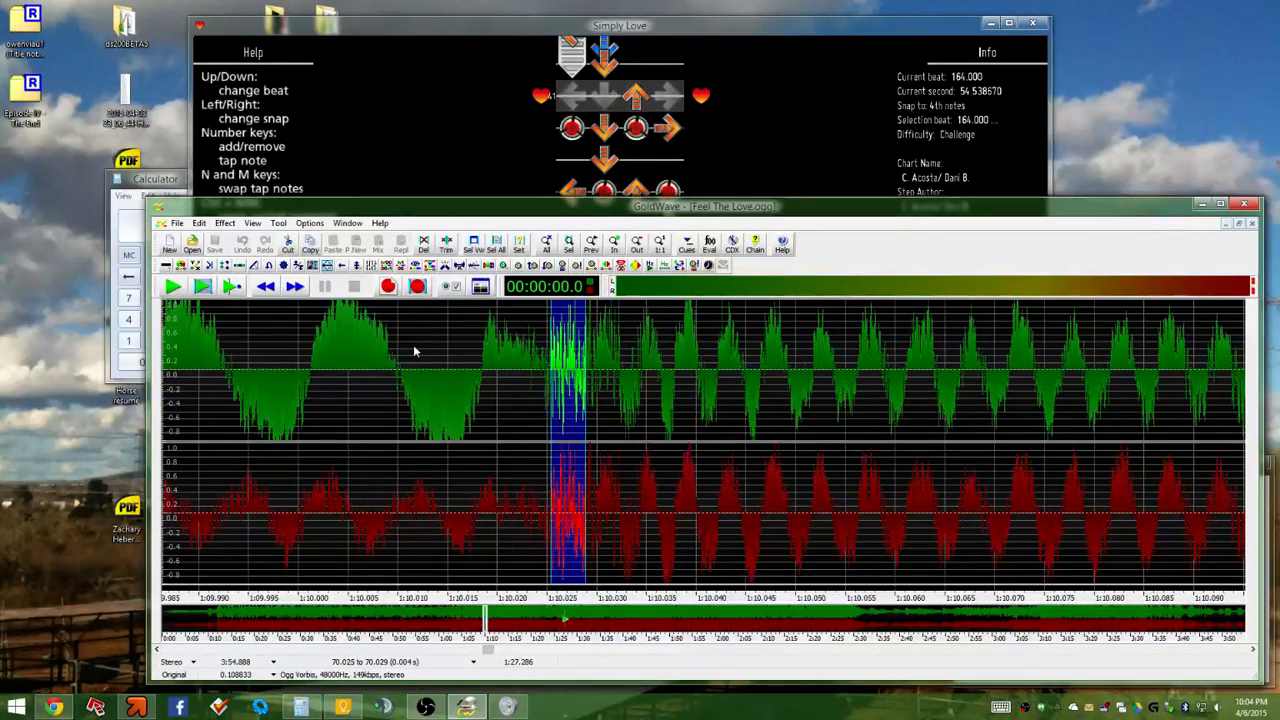
{"action": "scroll", "coordinate": [549, 343], "scroll_direction": "up", "scroll_amount": 3}
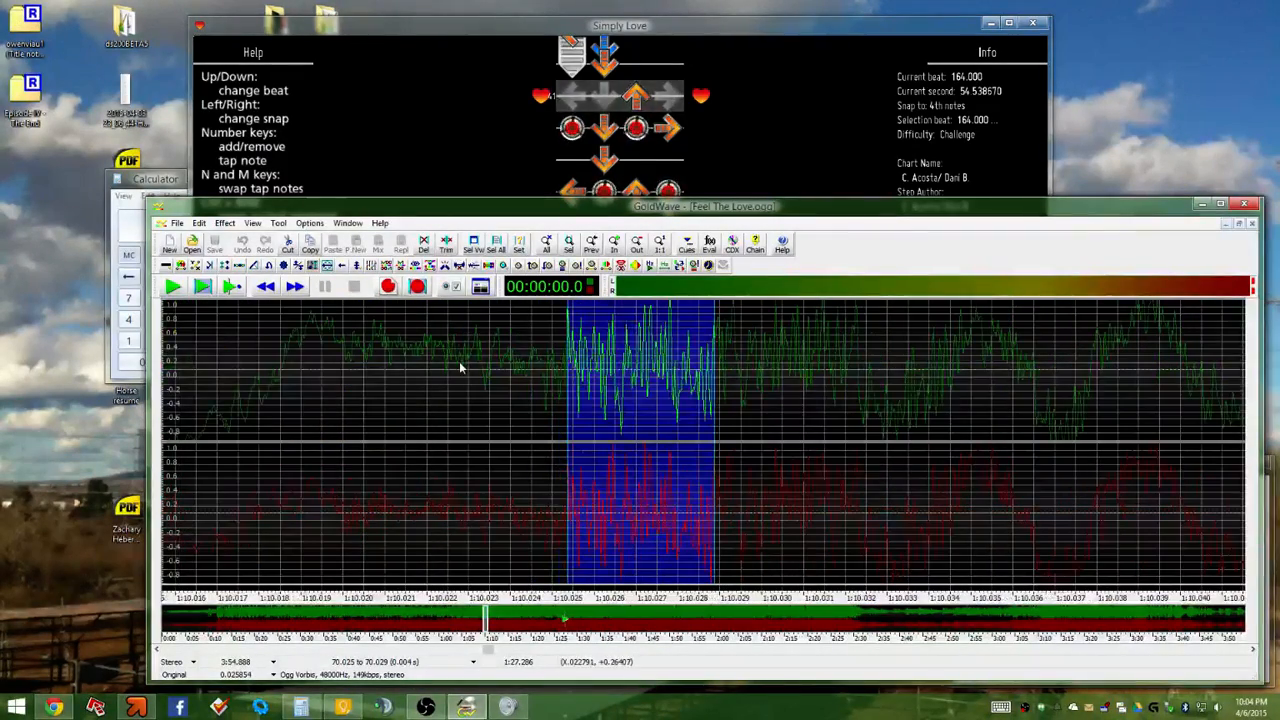
{"action": "scroll", "coordinate": [525, 410], "scroll_direction": "up", "scroll_amount": 2}
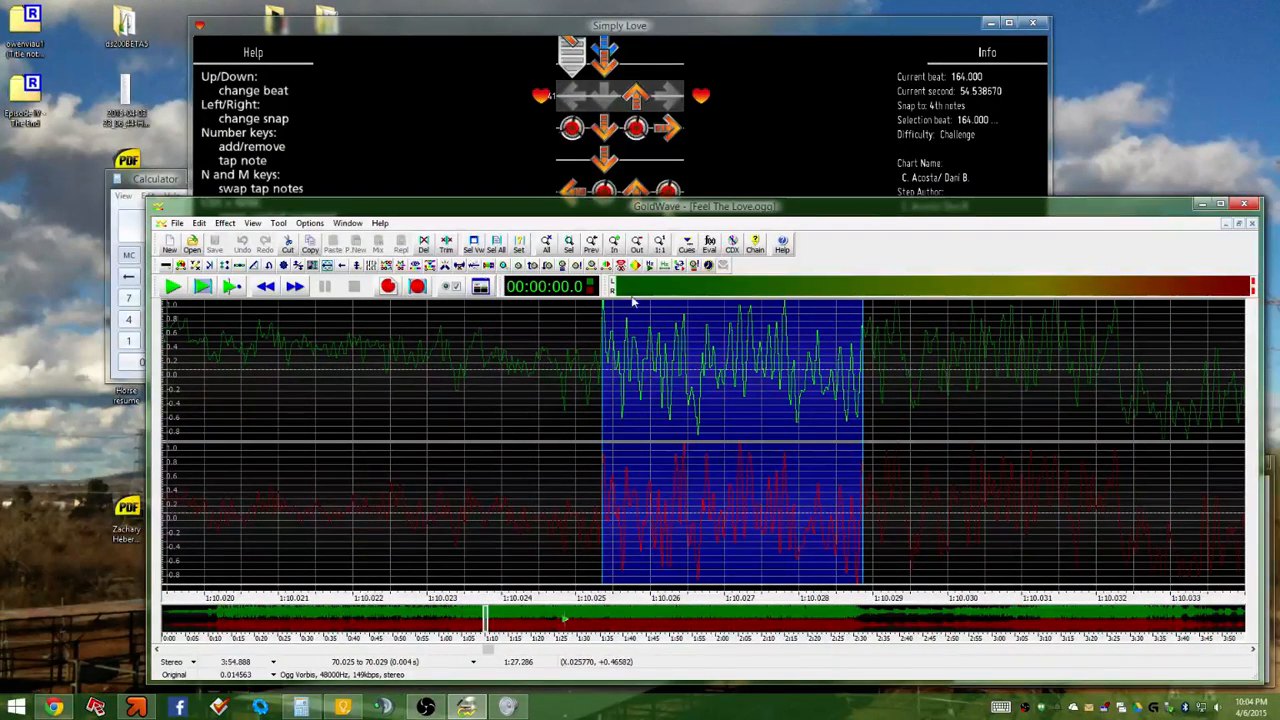
{"action": "left_click", "coordinate": [232, 286]}
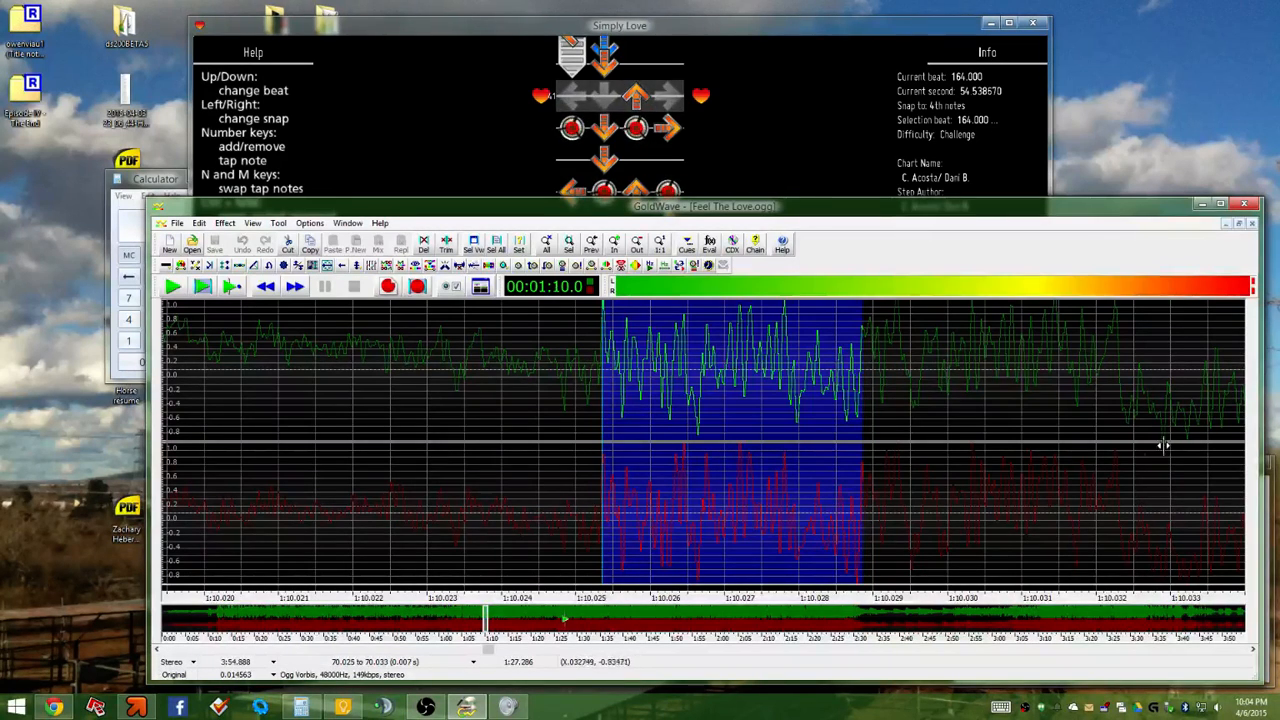
Extend the selection's end to about 70.033 seconds and then to 70.104 seconds, playing it after each change
{"action": "left_click_drag", "start_coordinate": [1163, 445], "coordinate": [1182, 443]}
{"action": "left_click", "coordinate": [202, 290]}
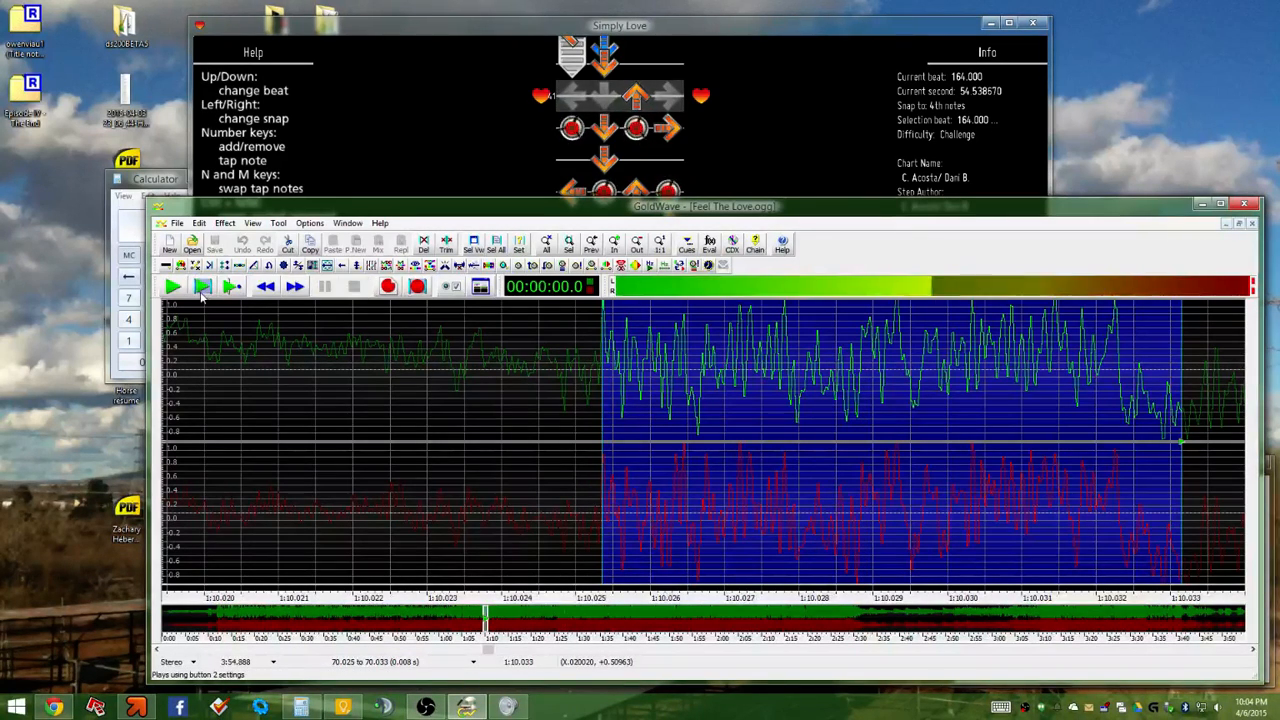
{"action": "scroll", "coordinate": [760, 463], "scroll_direction": "down", "scroll_amount": 4}
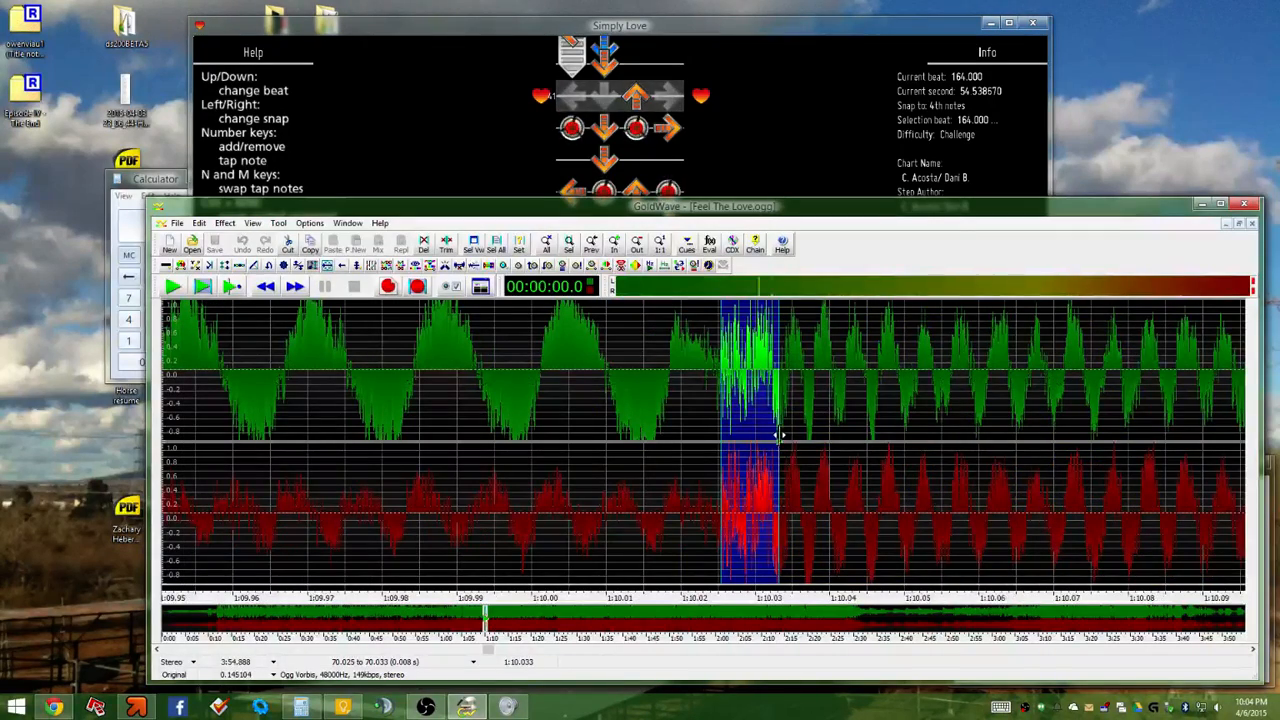
{"action": "left_click_drag", "start_coordinate": [779, 435], "coordinate": [1245, 440]}
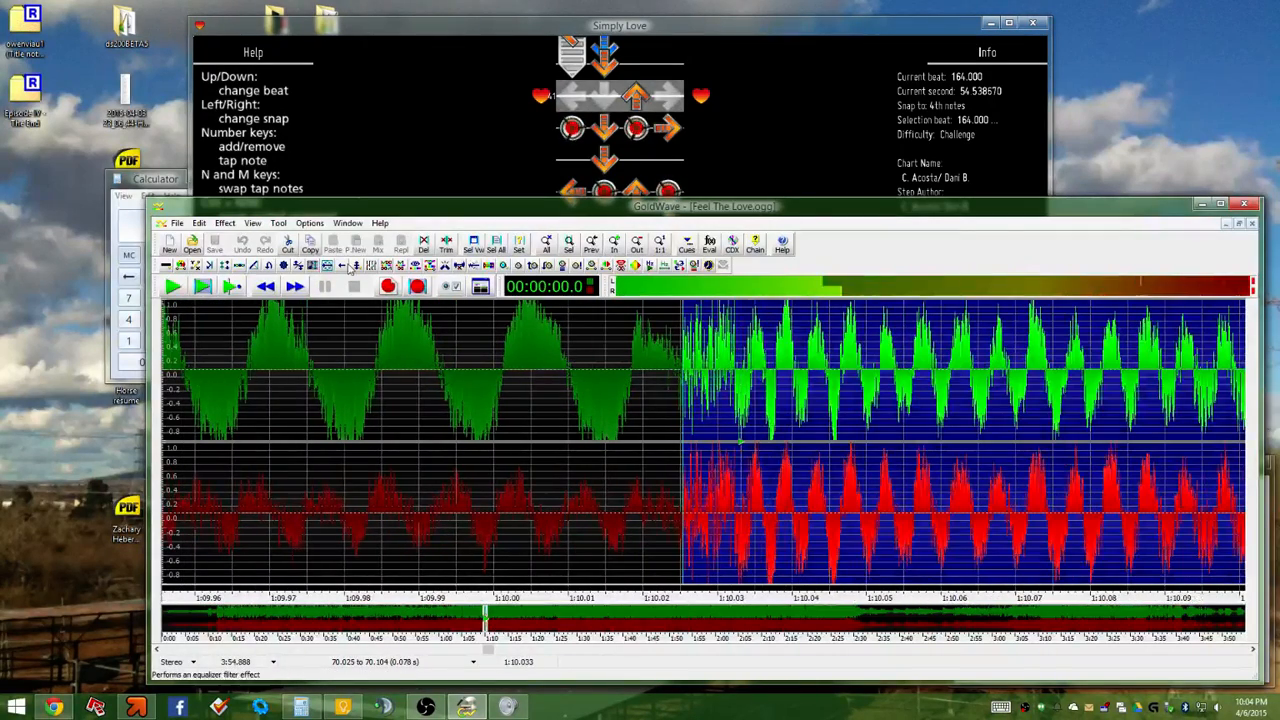
{"action": "left_click", "coordinate": [202, 287]}
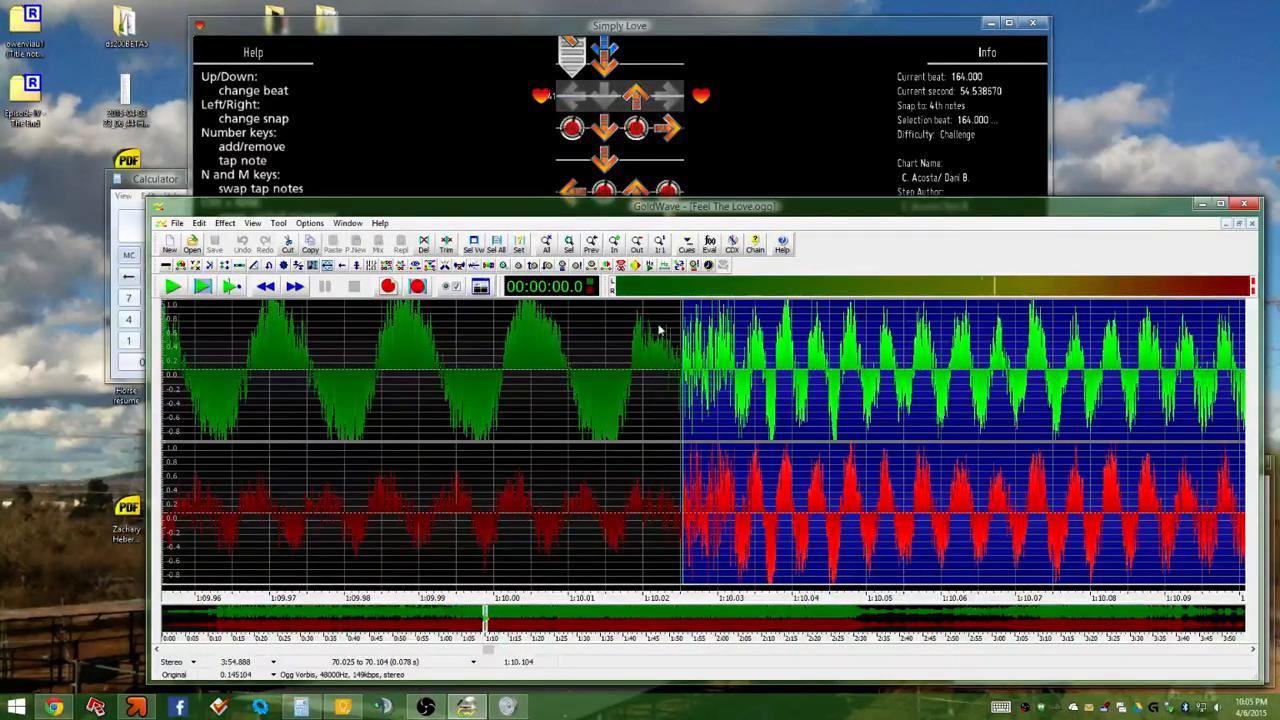
Select the audio before the onset up to about 70.024 seconds, starting from 69.984 and then from 69.949 seconds, and play each selection
{"action": "left_click_drag", "start_coordinate": [486, 330], "coordinate": [676, 352]}
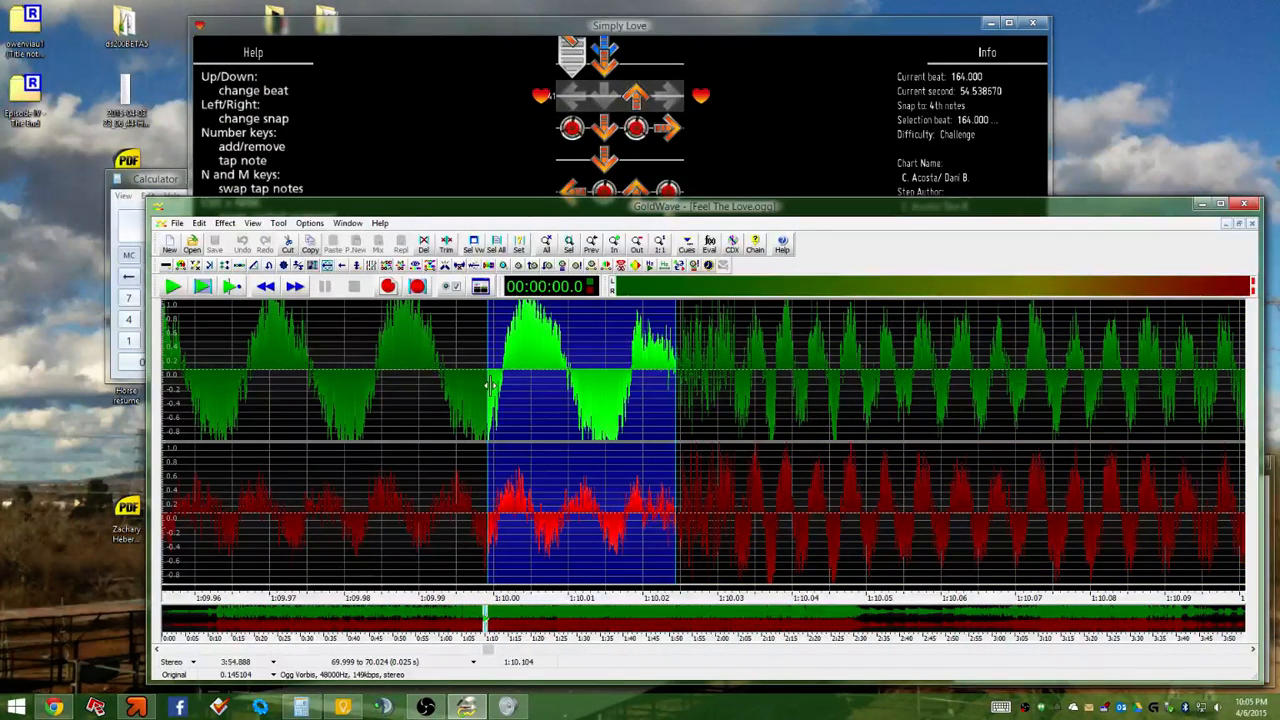
{"action": "left_click_drag", "start_coordinate": [490, 385], "coordinate": [375, 390]}
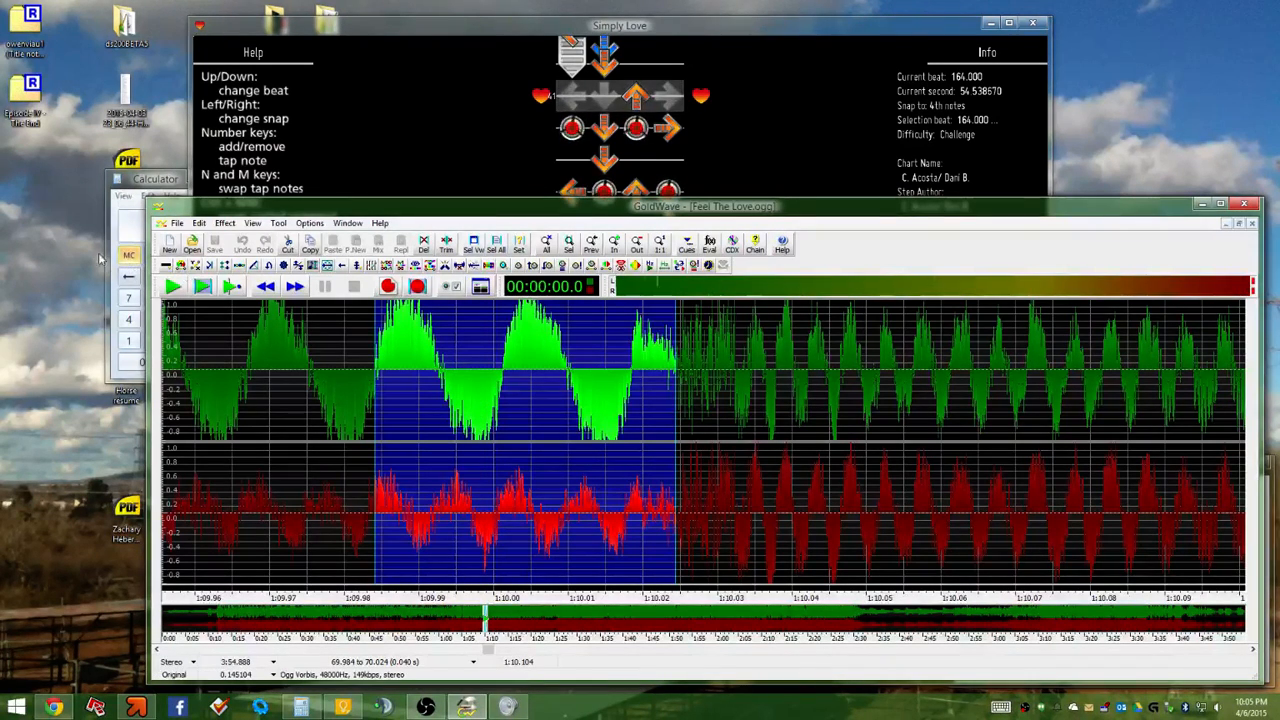
{"action": "left_click", "coordinate": [205, 292]}
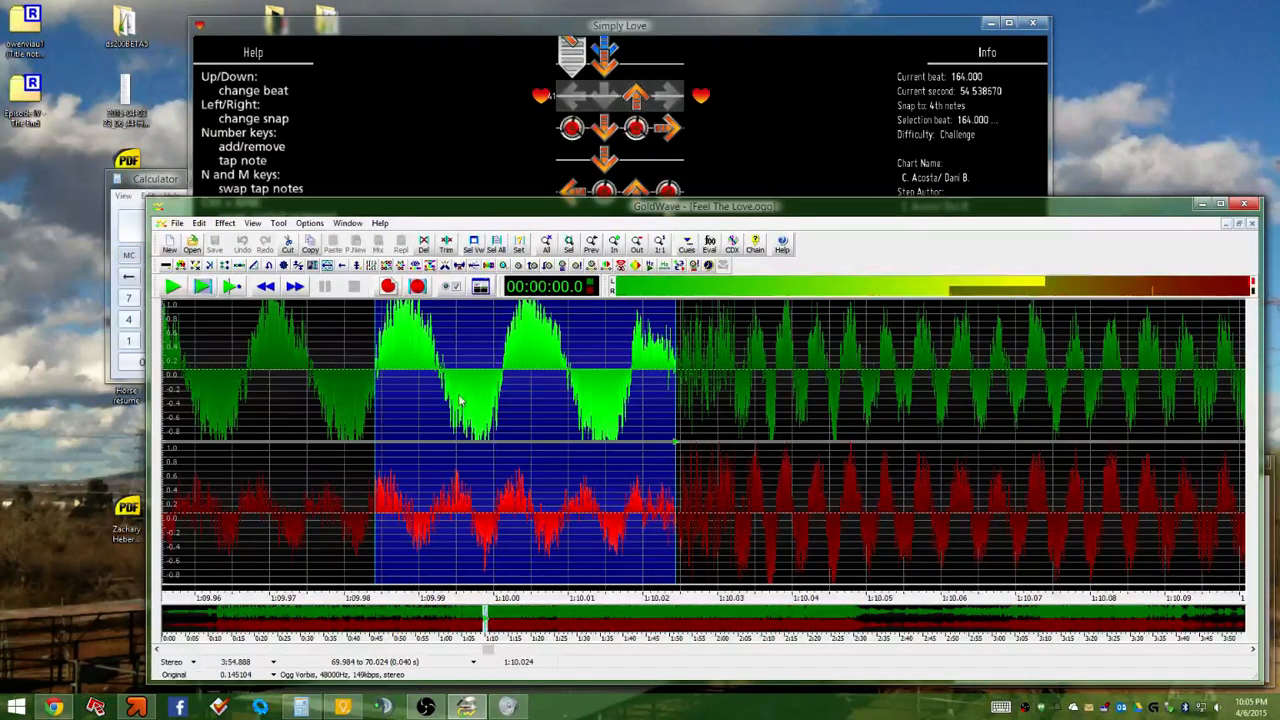
{"action": "left_click_drag", "start_coordinate": [372, 388], "coordinate": [162, 318]}
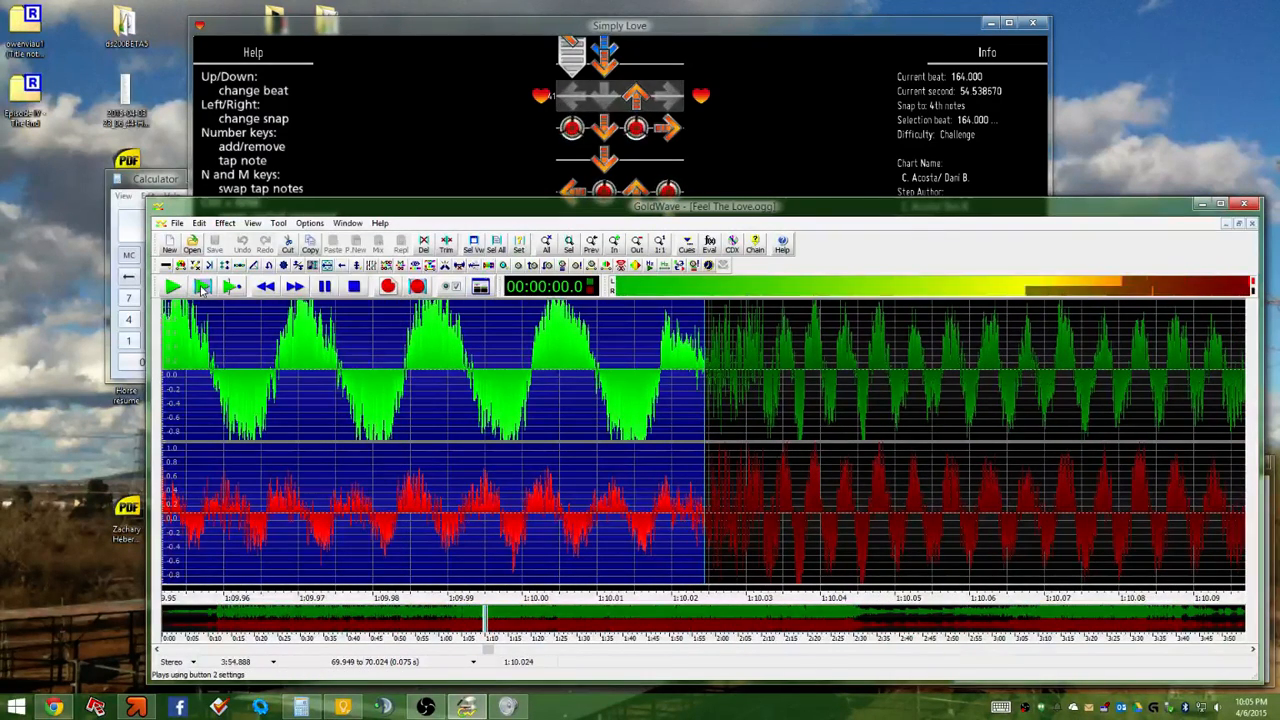
Extend the selection's start back to about 69.544 seconds and play it repeatedly to judge where the beat begins
{"action": "scroll", "coordinate": [241, 450], "scroll_direction": "down", "scroll_amount": 6}
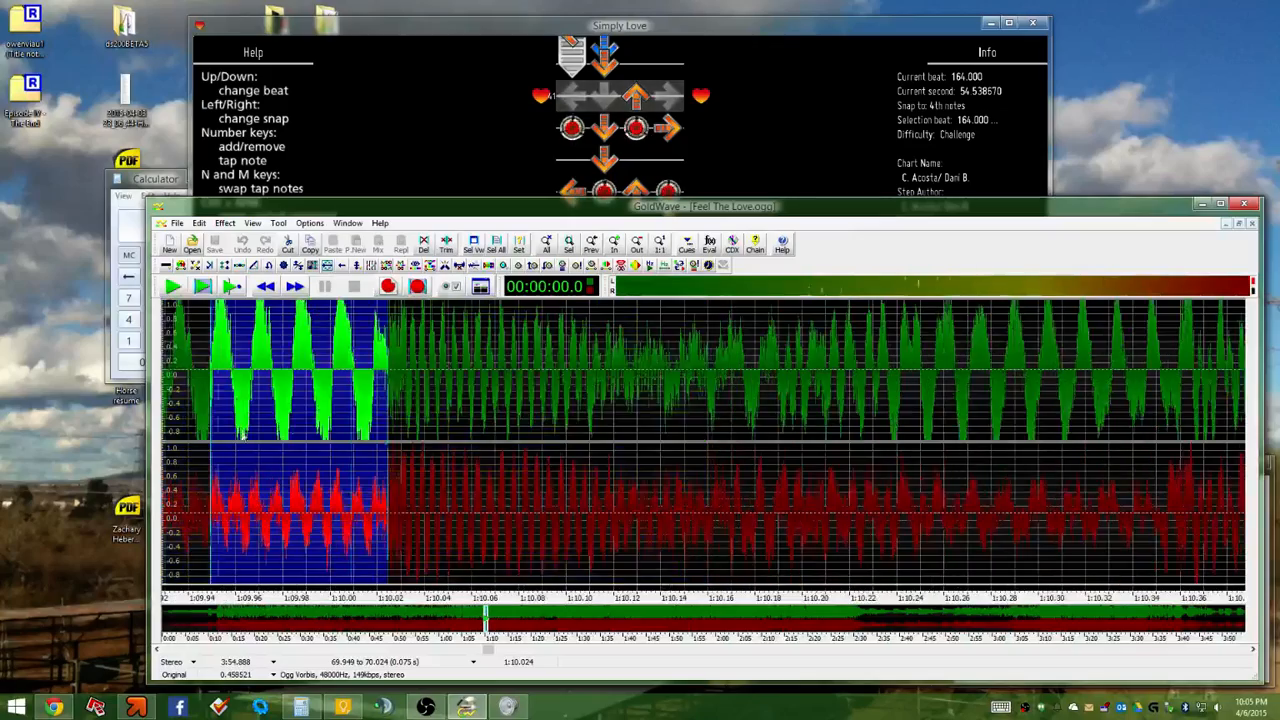
{"action": "left_click", "coordinate": [157, 650]}
{"action": "left_click", "coordinate": [157, 650]}
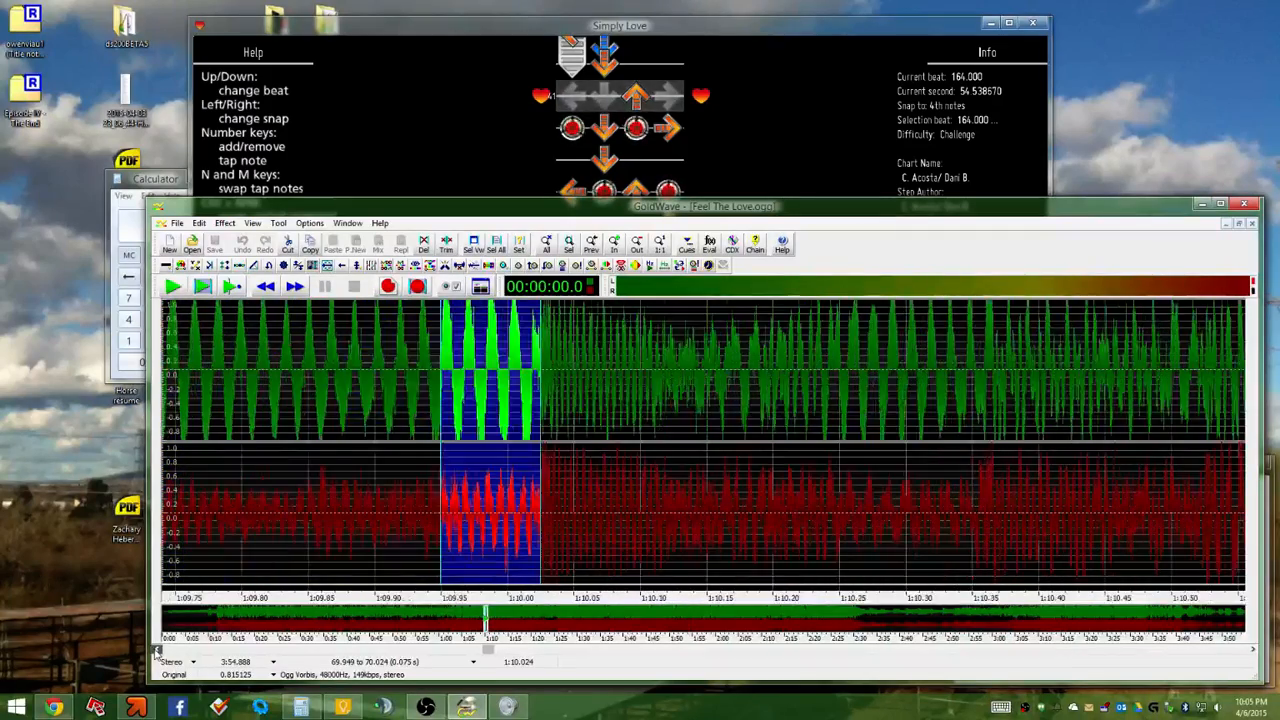
{"action": "left_click", "coordinate": [157, 650]}
{"action": "left_click", "coordinate": [157, 650]}
{"action": "left_click", "coordinate": [157, 650]}
{"action": "mouse_move", "coordinate": [771, 481]}
{"action": "left_mouse_down"}
{"action": "mouse_move", "coordinate": [766, 466]}
{"action": "mouse_move", "coordinate": [227, 498]}
{"action": "left_mouse_up"}
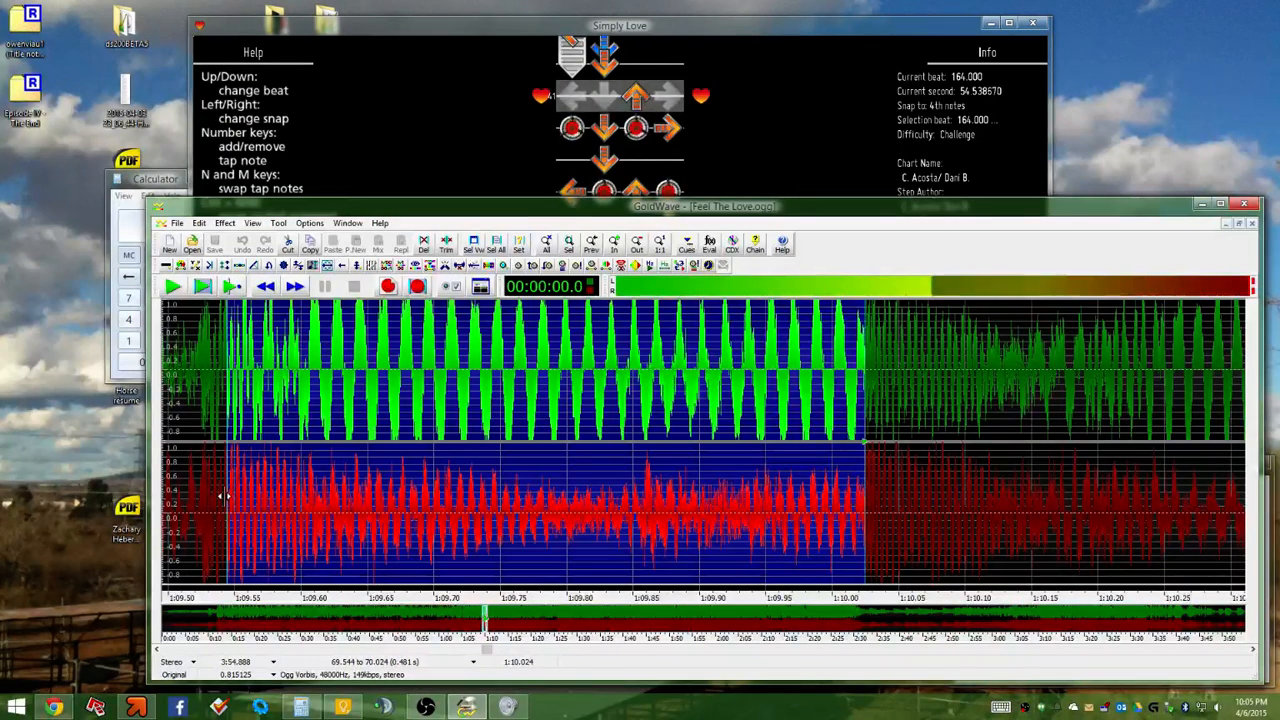
{"action": "left_click", "coordinate": [203, 286]}
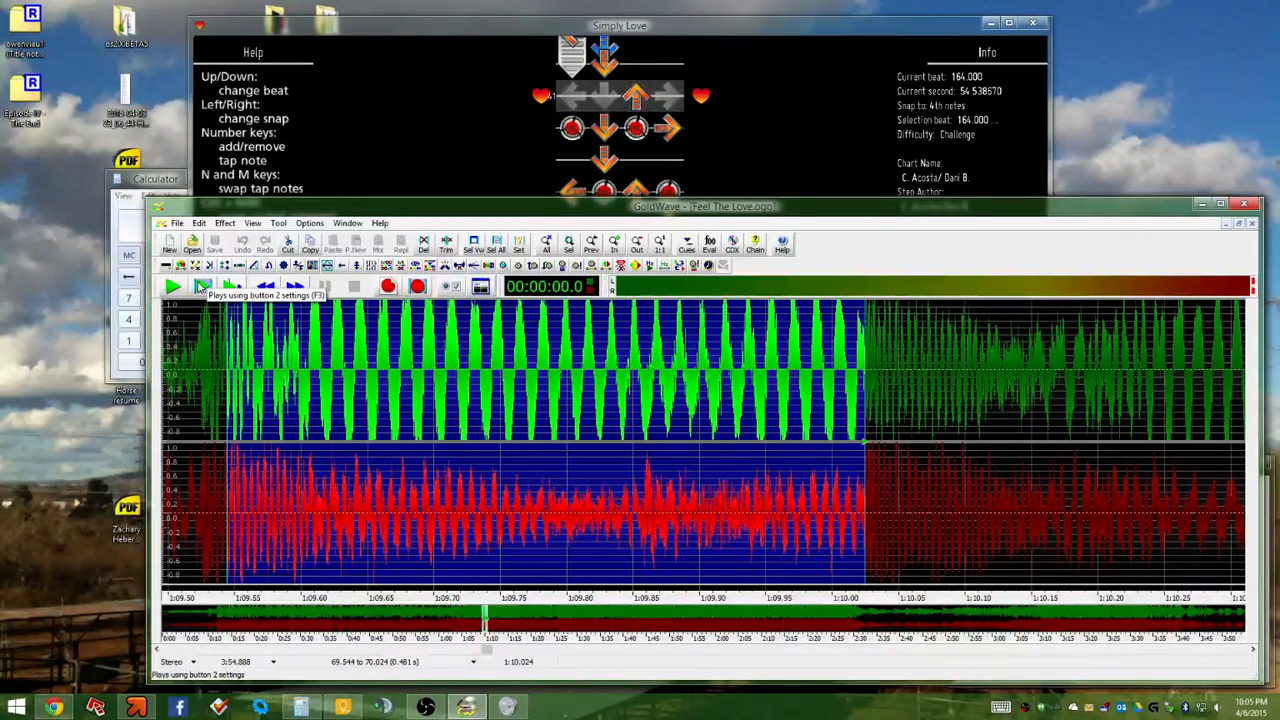
{"action": "left_click", "coordinate": [200, 287]}
{"action": "left_click", "coordinate": [200, 287]}
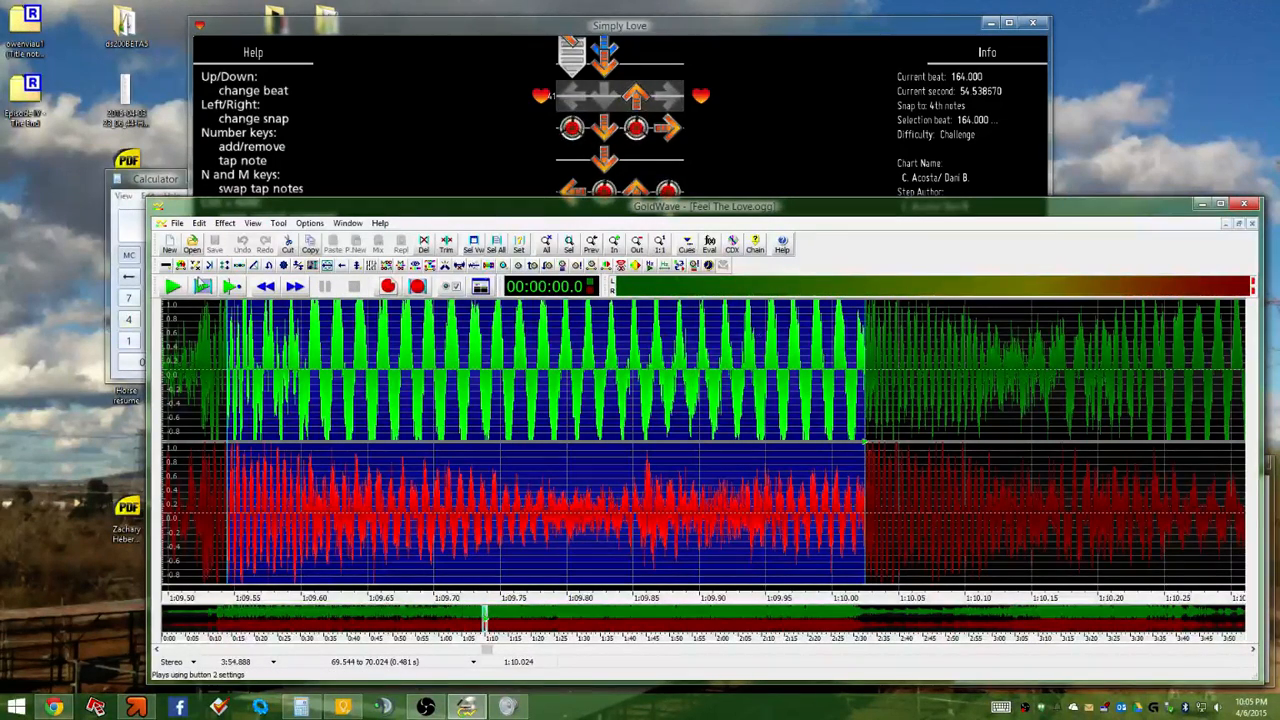
{"action": "left_click", "coordinate": [203, 286]}
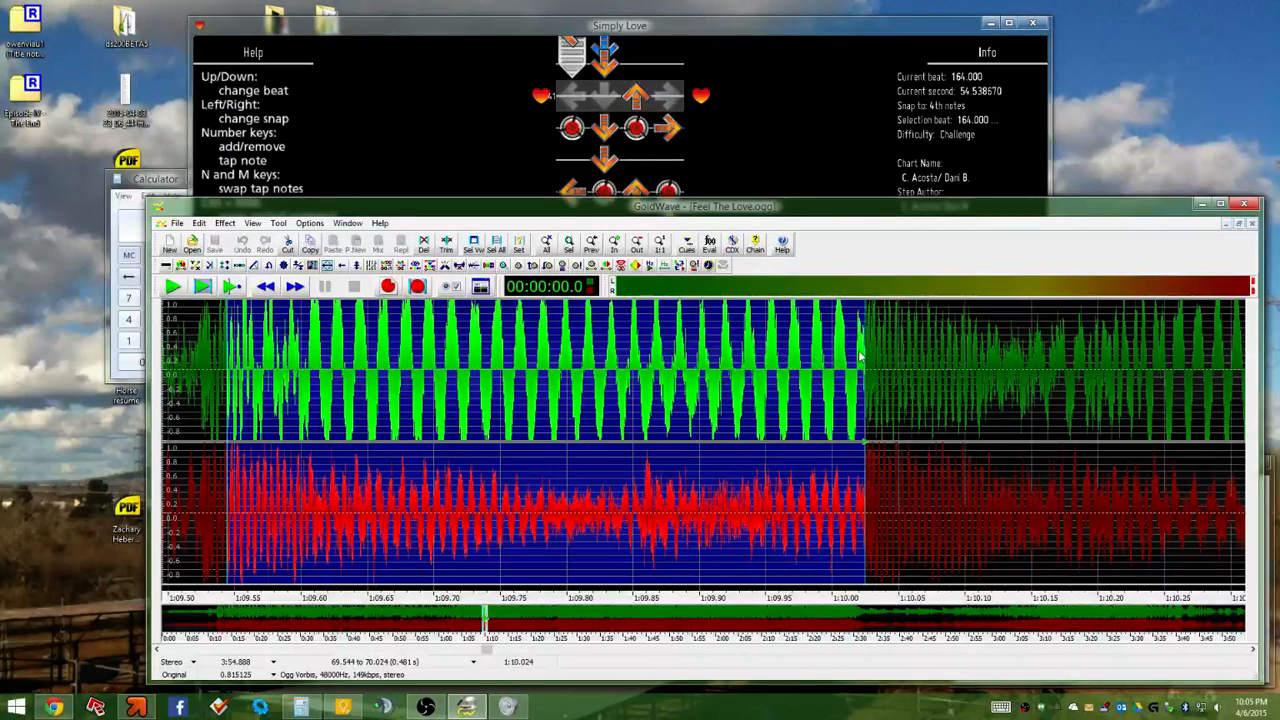
{"action": "left_click", "coordinate": [201, 288]}
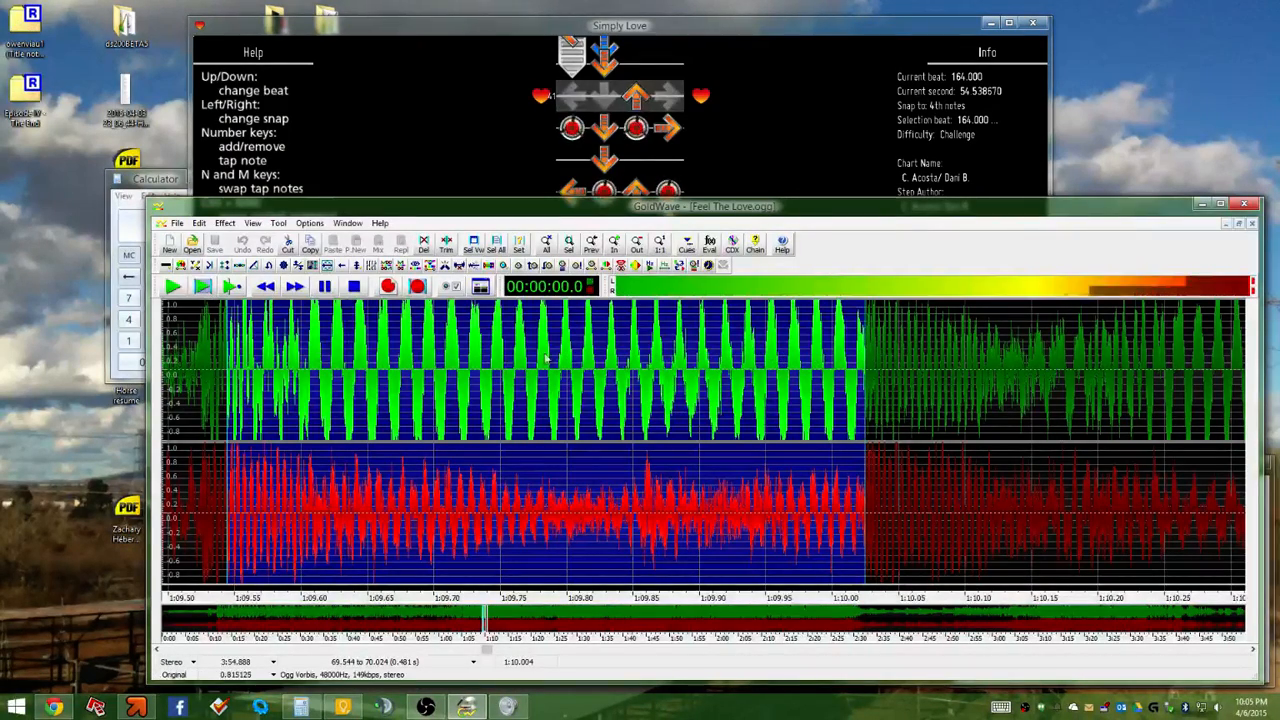
{"action": "scroll", "coordinate": [830, 355], "scroll_direction": "up", "scroll_amount": 4}
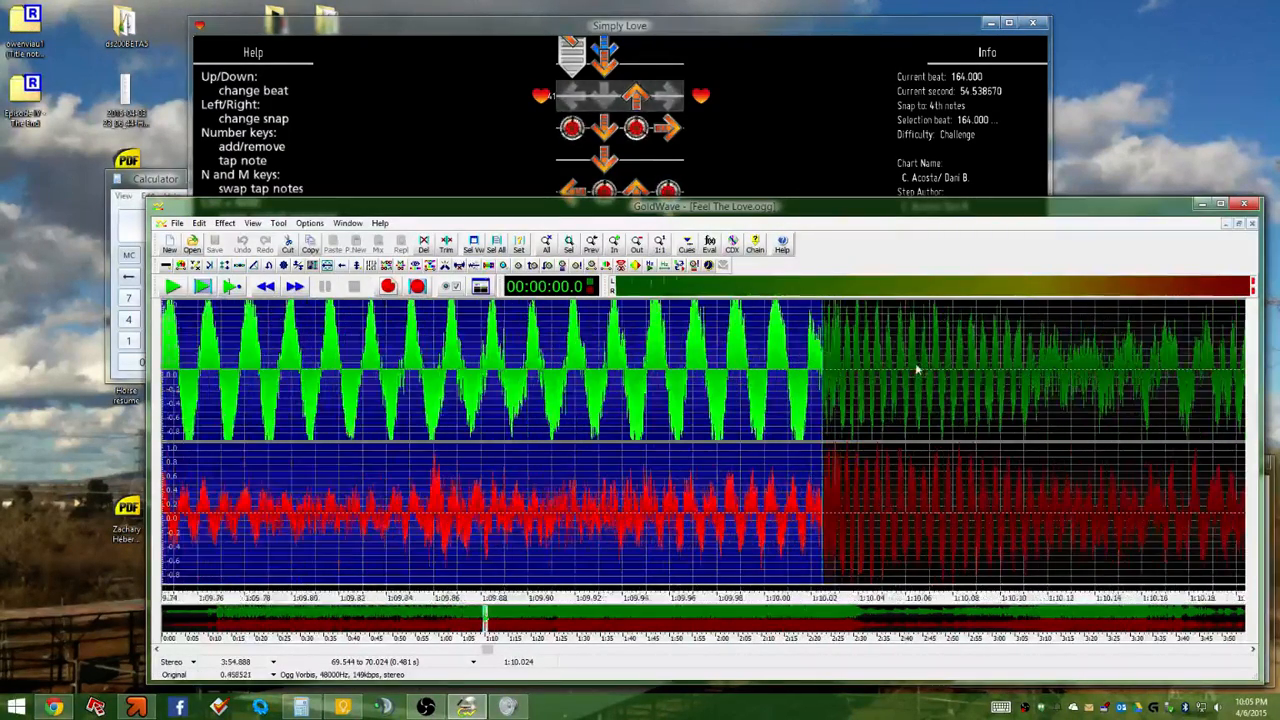
Extend the selection's end to about 70.025 seconds and undo the stray line drawn across the left-channel waveform
{"action": "scroll", "coordinate": [818, 350], "scroll_direction": "up", "scroll_amount": 5}
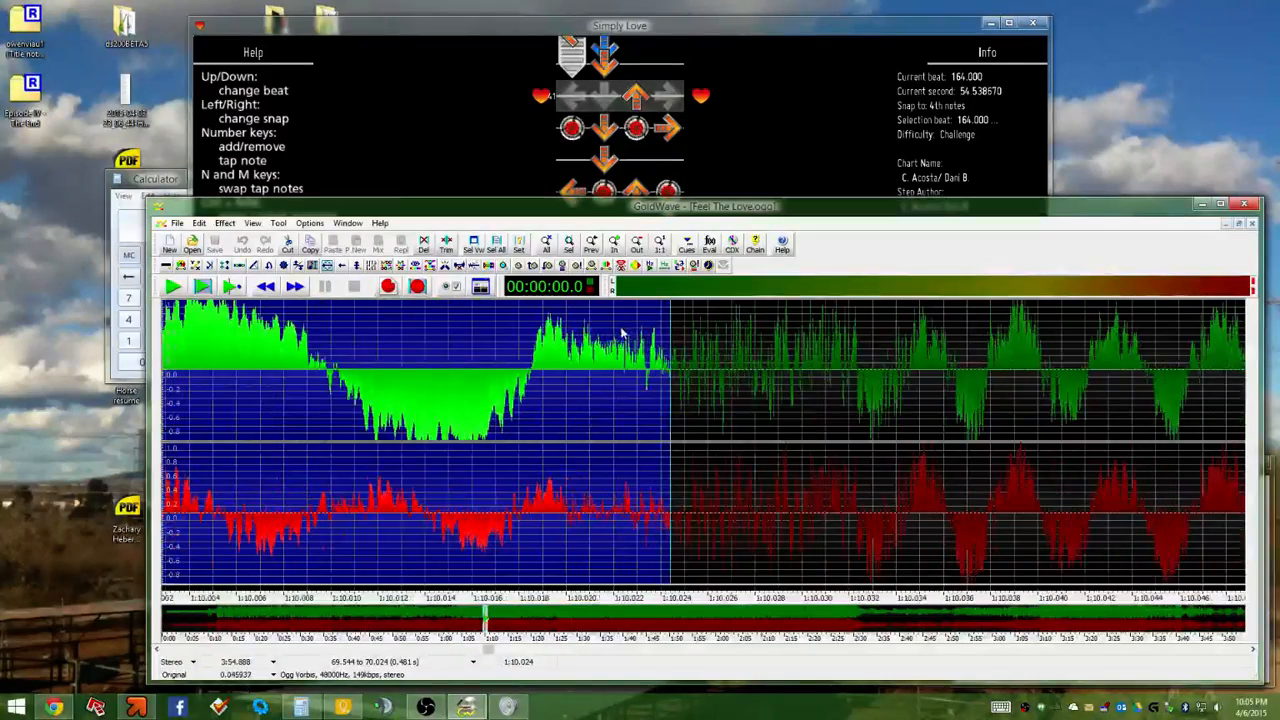
{"action": "scroll", "coordinate": [684, 350], "scroll_direction": "up", "scroll_amount": 3}
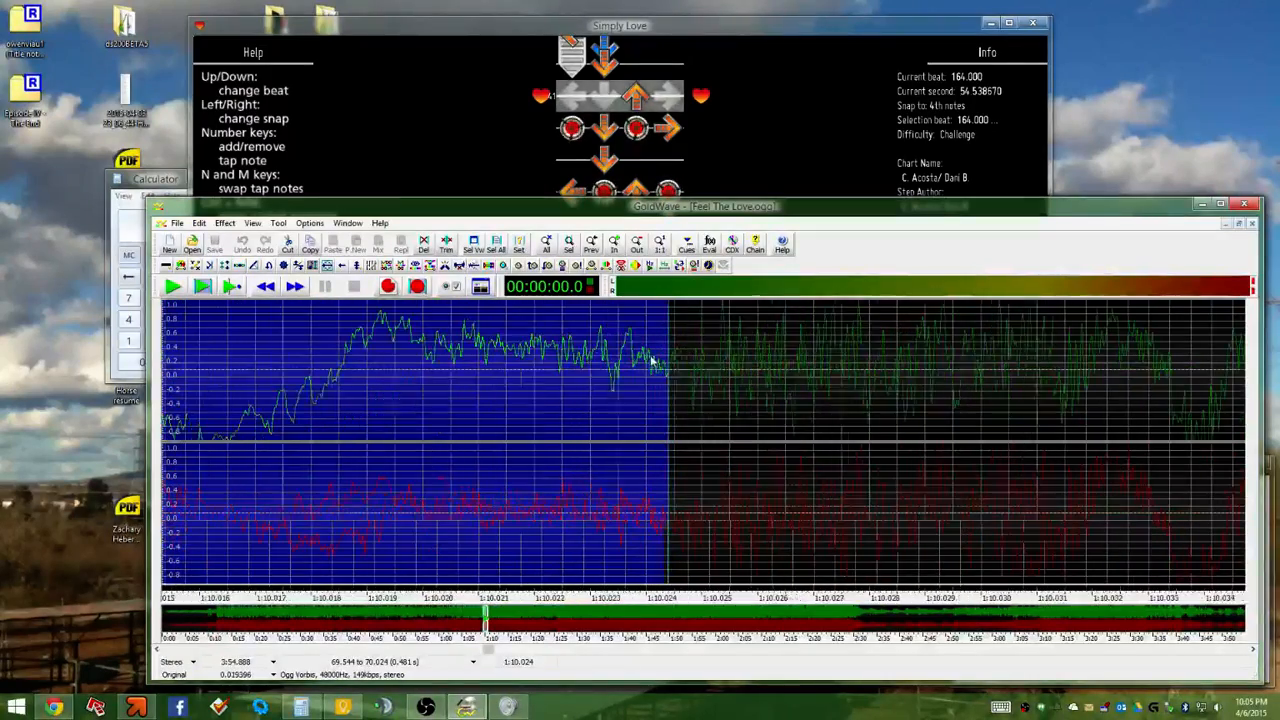
{"action": "right_click", "coordinate": [766, 350]}
{"action": "left_click_drag", "start_coordinate": [679, 360], "coordinate": [963, 361]}
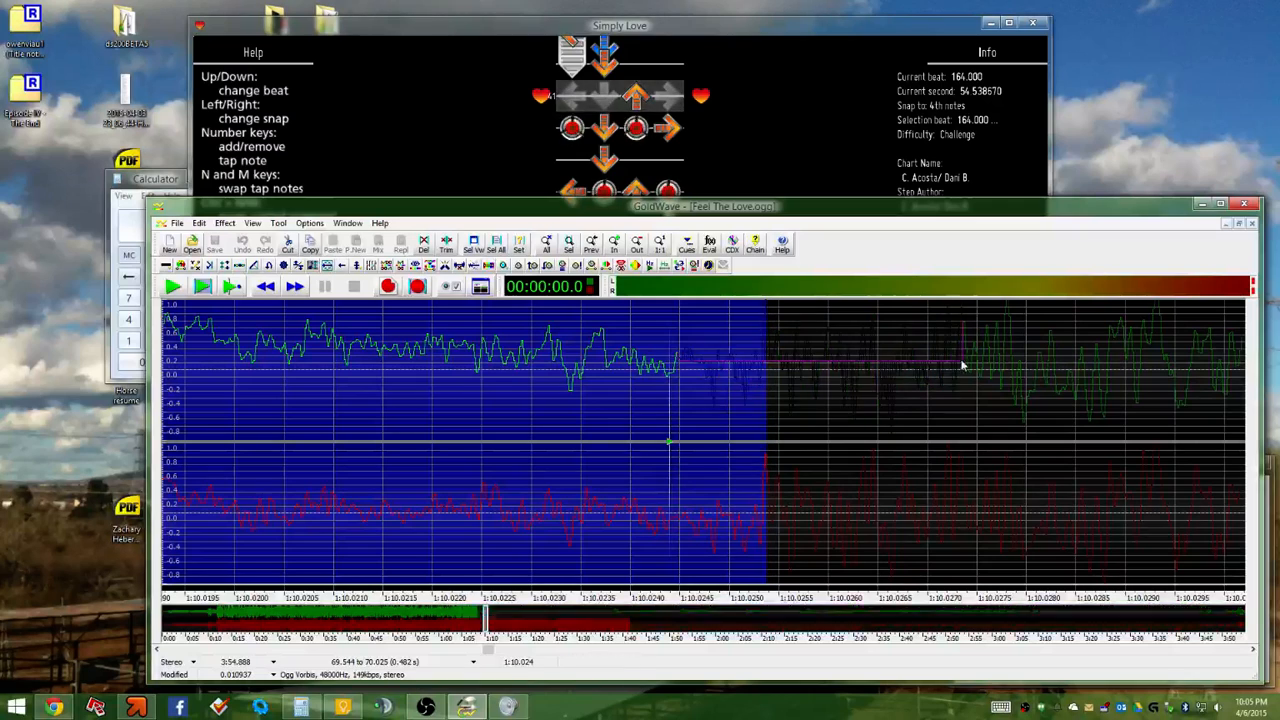
{"action": "key", "text": "ctrl+z"}
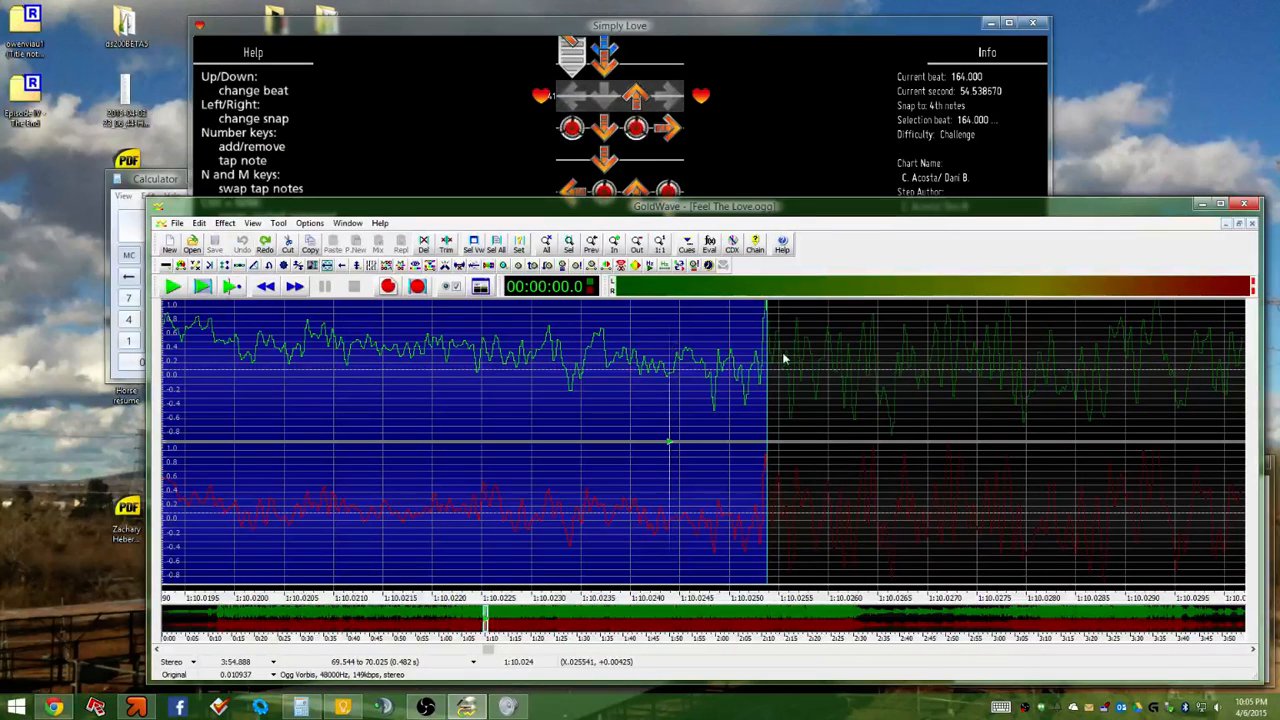
Reselect the audio at the beat onset, from about 70.025 to 70.028 seconds
{"action": "left_click", "coordinate": [720, 338]}
{"action": "left_click_drag", "start_coordinate": [767, 338], "coordinate": [895, 347]}
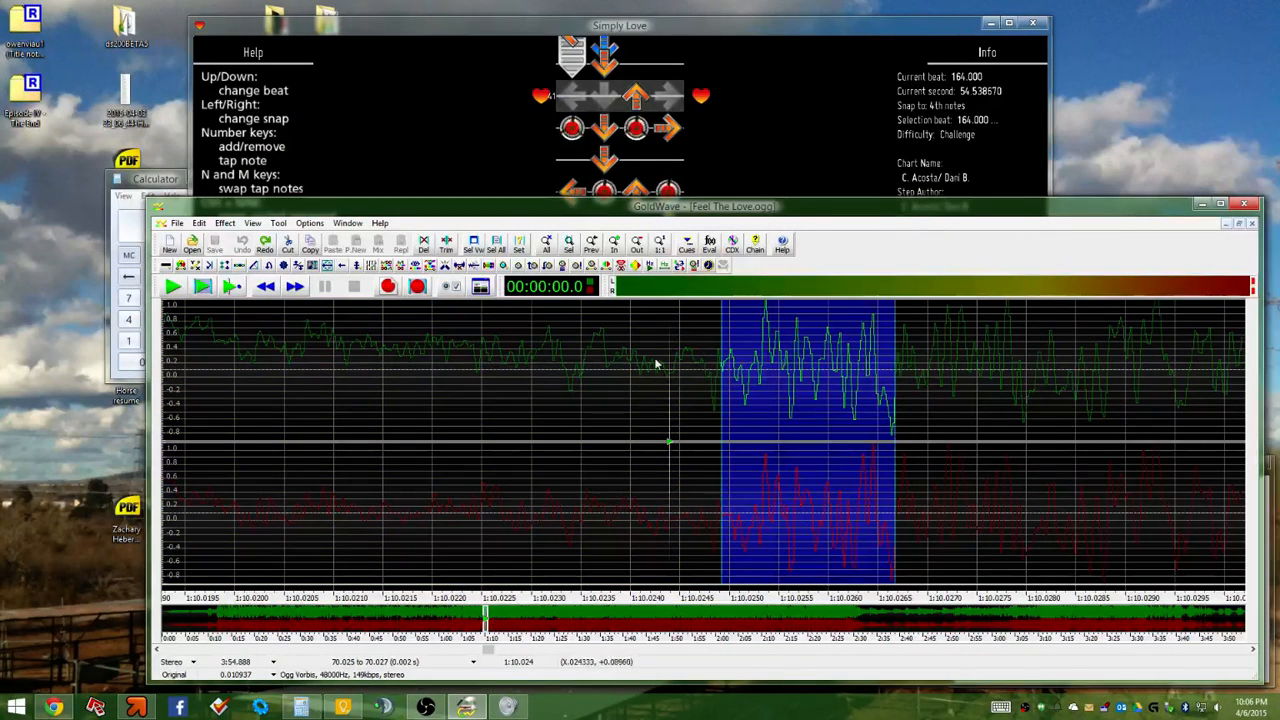
{"action": "left_click_drag", "start_coordinate": [656, 362], "coordinate": [1020, 355]}
{"action": "left_click_drag", "start_coordinate": [655, 340], "coordinate": [765, 340]}
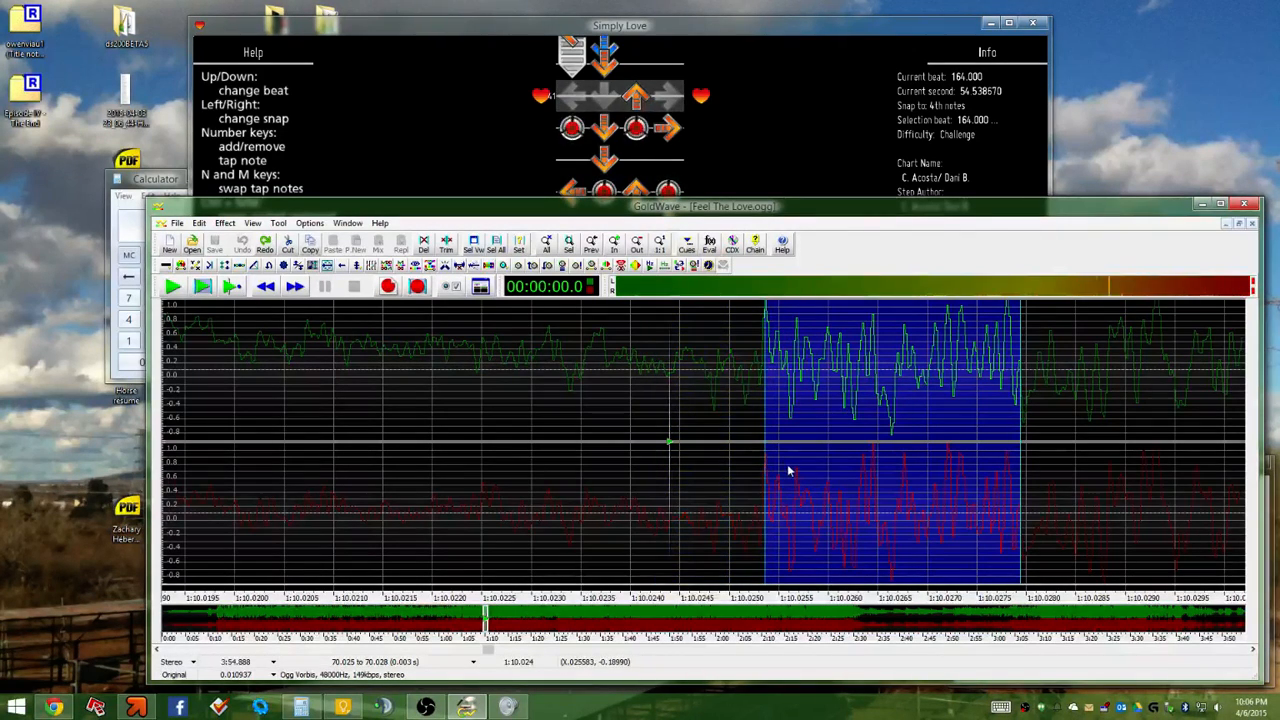
Switch to StepMania and move the chart position to beat 210, the last beat before the 70.025-second onset
{"action": "left_click", "coordinate": [734, 135]}
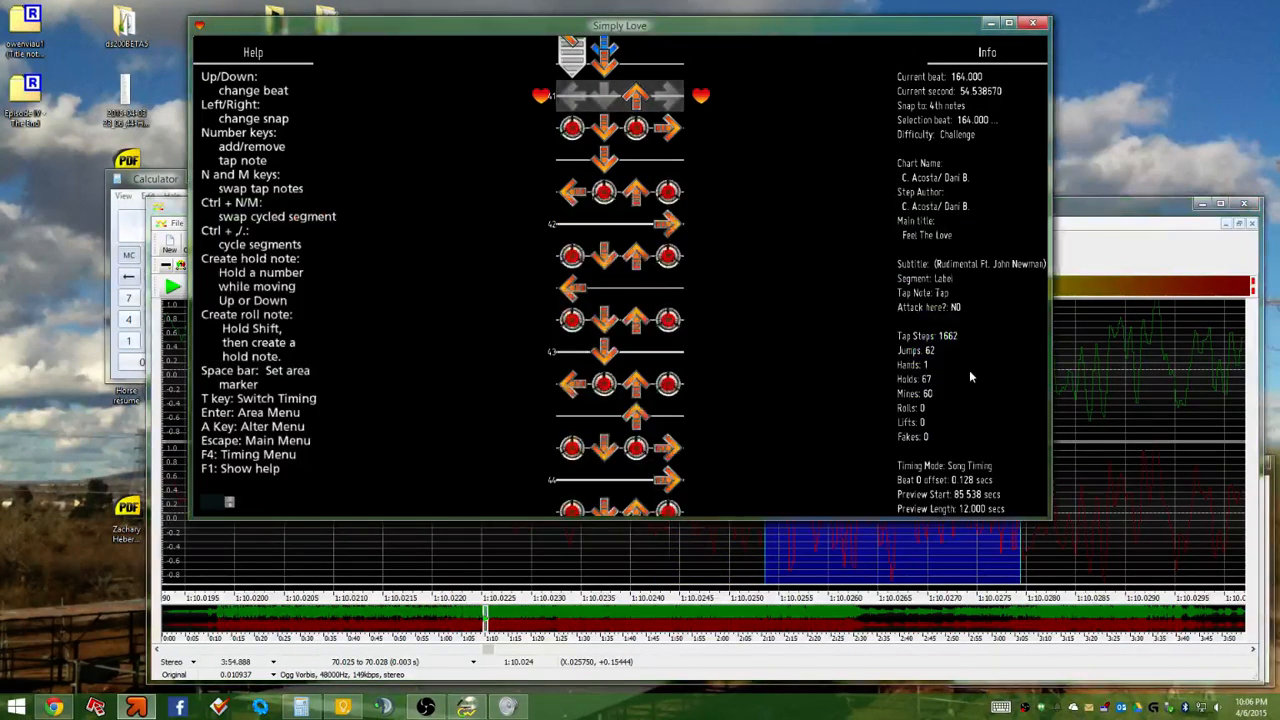
{"action": "key", "text": "Page_Down"}
{"action": "key", "text": "Page_Down"}
{"action": "key", "text": "Page_Down"}
{"action": "key", "text": "Page_Down"}
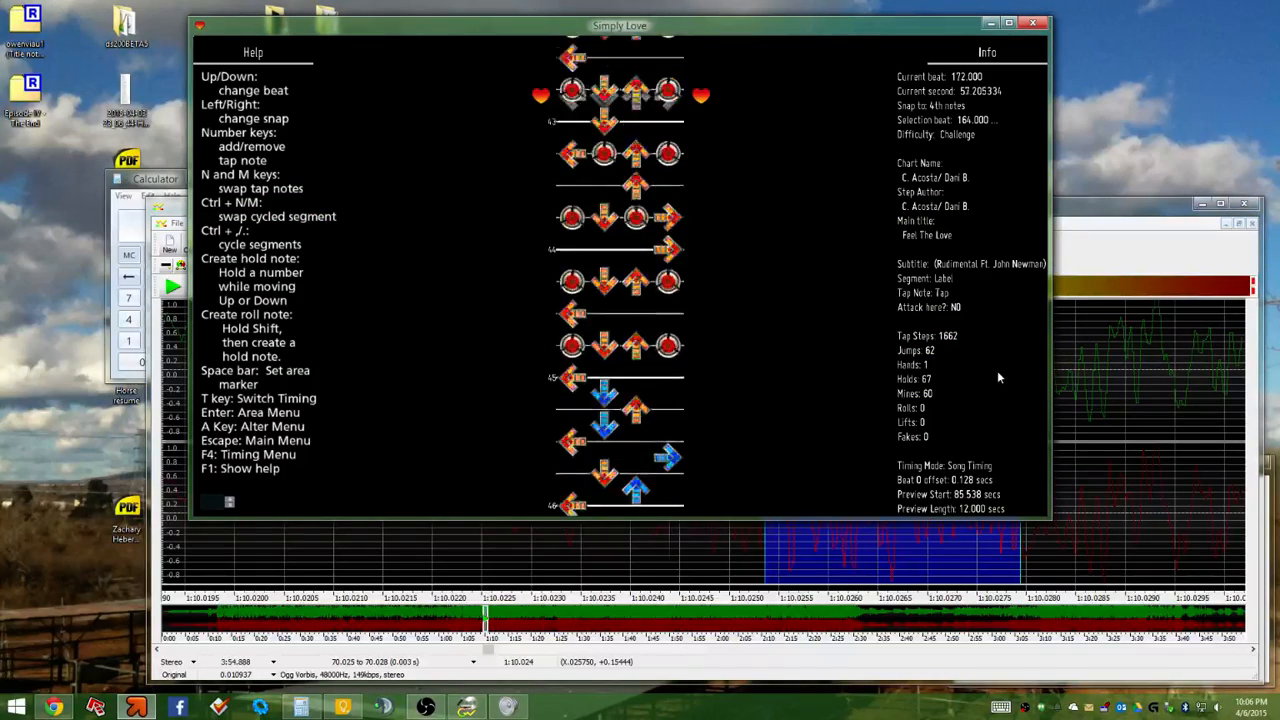
{"action": "key", "text": "Page_Down"}
{"action": "key", "text": "Page_Down"}
{"action": "key", "text": "Page_Down"}
{"action": "key", "text": "Page_Down"}
{"action": "key", "text": "Page_Down"}
{"action": "key", "text": "Page_Down"}
{"action": "key", "text": "Page_Down"}
{"action": "key", "text": "Page_Down"}
{"action": "key", "text": "Page_Down"}
{"action": "key", "text": "Page_Down"}
{"action": "key", "text": "Page_Down"}
{"action": "key", "text": "Page_Down"}
{"action": "key", "text": "Page_Down"}
{"action": "key", "text": "Page_Down"}
{"action": "key", "text": "Page_Down"}
{"action": "key", "text": "Page_Down"}
{"action": "key", "text": "Page_Down"}
{"action": "key", "text": "Page_Down"}
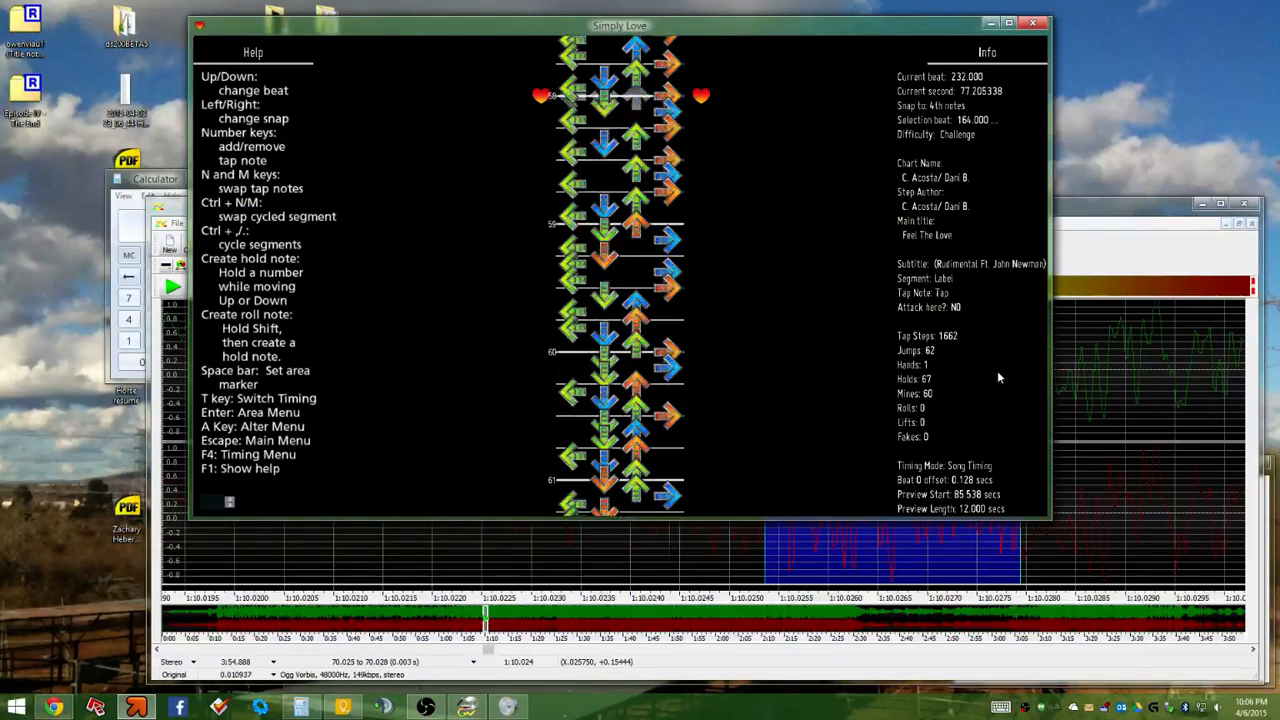
{"action": "key", "text": "Page_Up"}
{"action": "key", "text": "Page_Up"}
{"action": "key", "text": "Page_Up"}
{"action": "key", "text": "Page_Up"}
{"action": "key", "text": "Page_Up"}
{"action": "key", "text": "Page_Up"}
{"action": "key", "text": "Page_Up"}
{"action": "key", "text": "Page_Up"}
{"action": "key", "text": "Page_Up"}
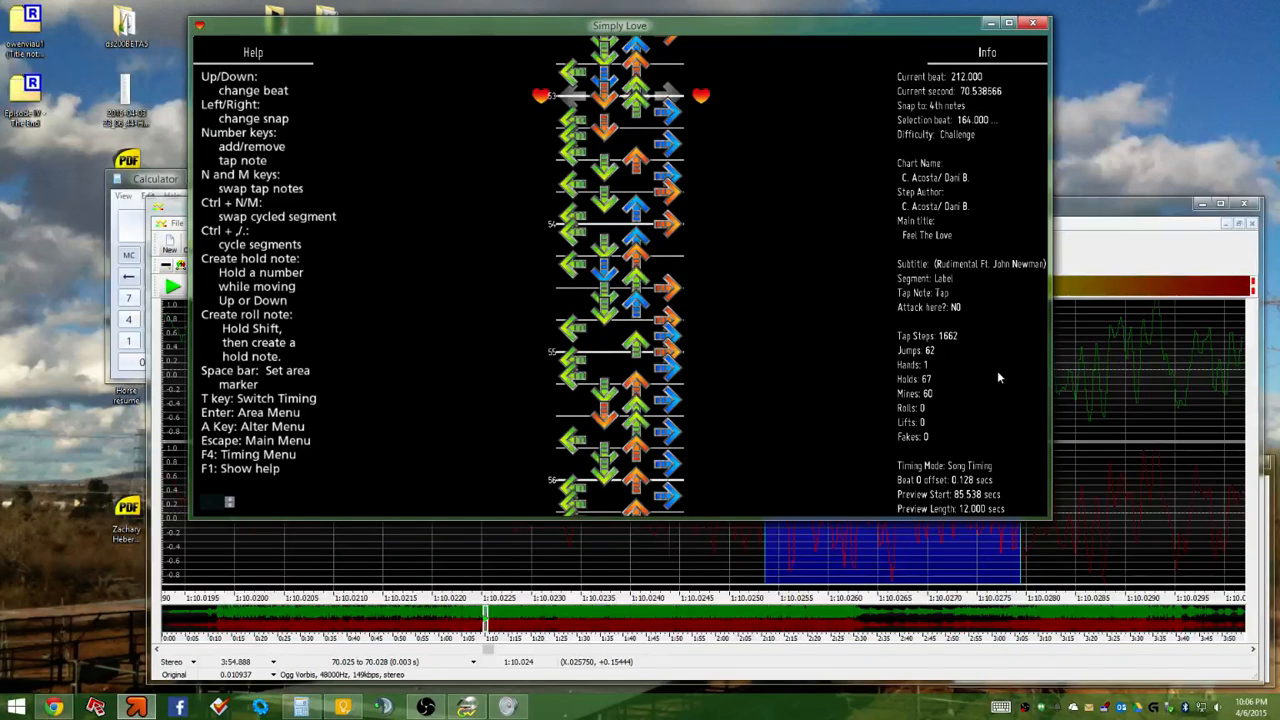
{"action": "key", "text": "Up"}
{"action": "key", "text": "Up"}
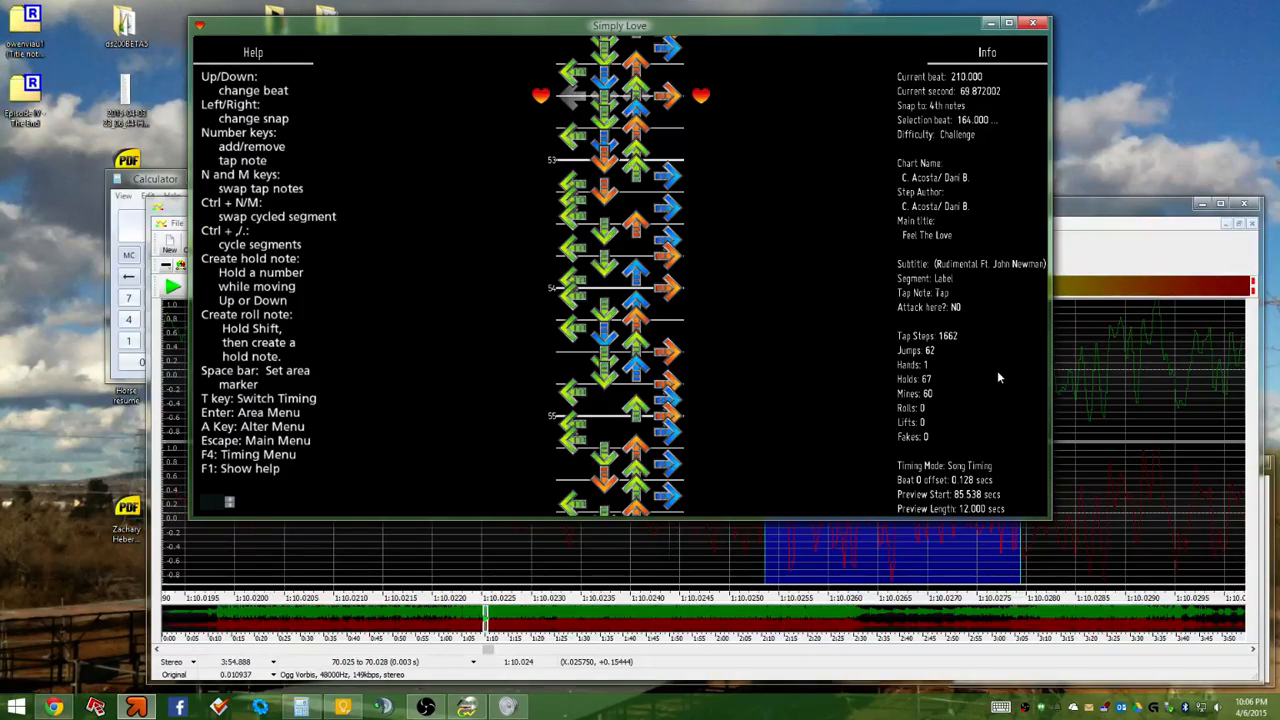
Play the chart around beat 210, stop it, and step between beats 210 and 211 to compare their times with the onset
{"action": "key", "text": "shift+p"}
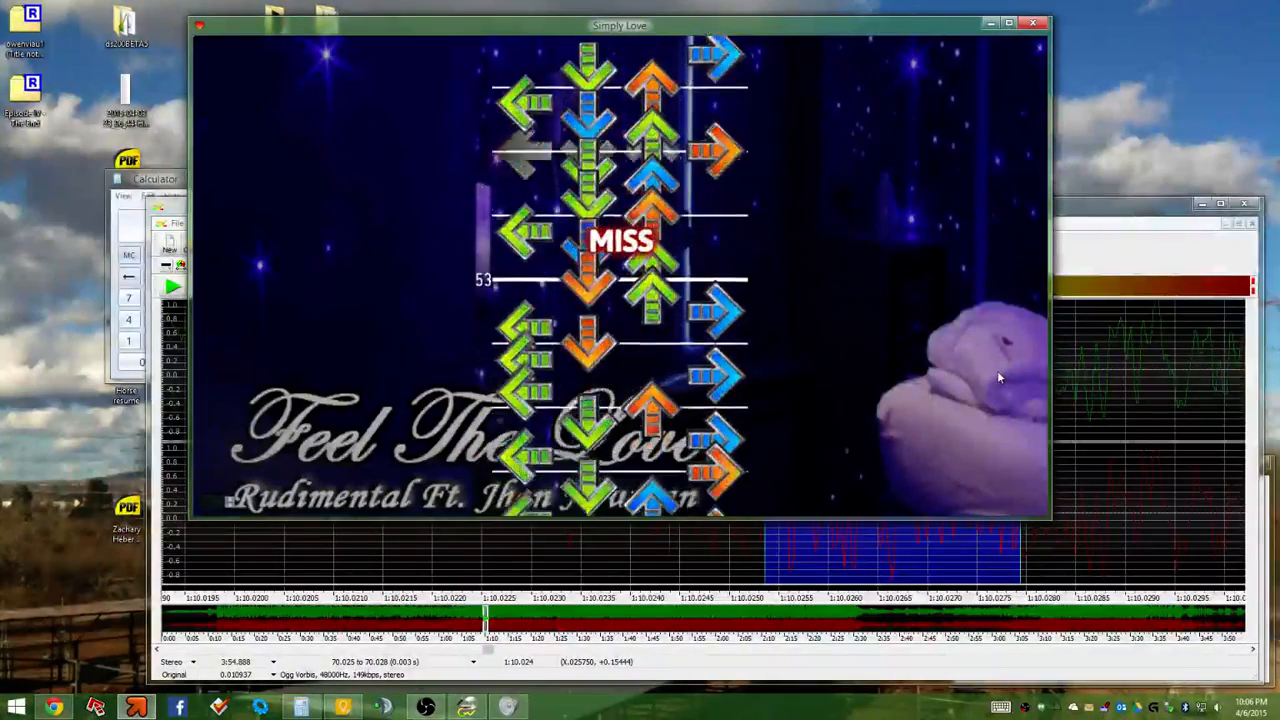
{"action": "key", "text": "Escape"}
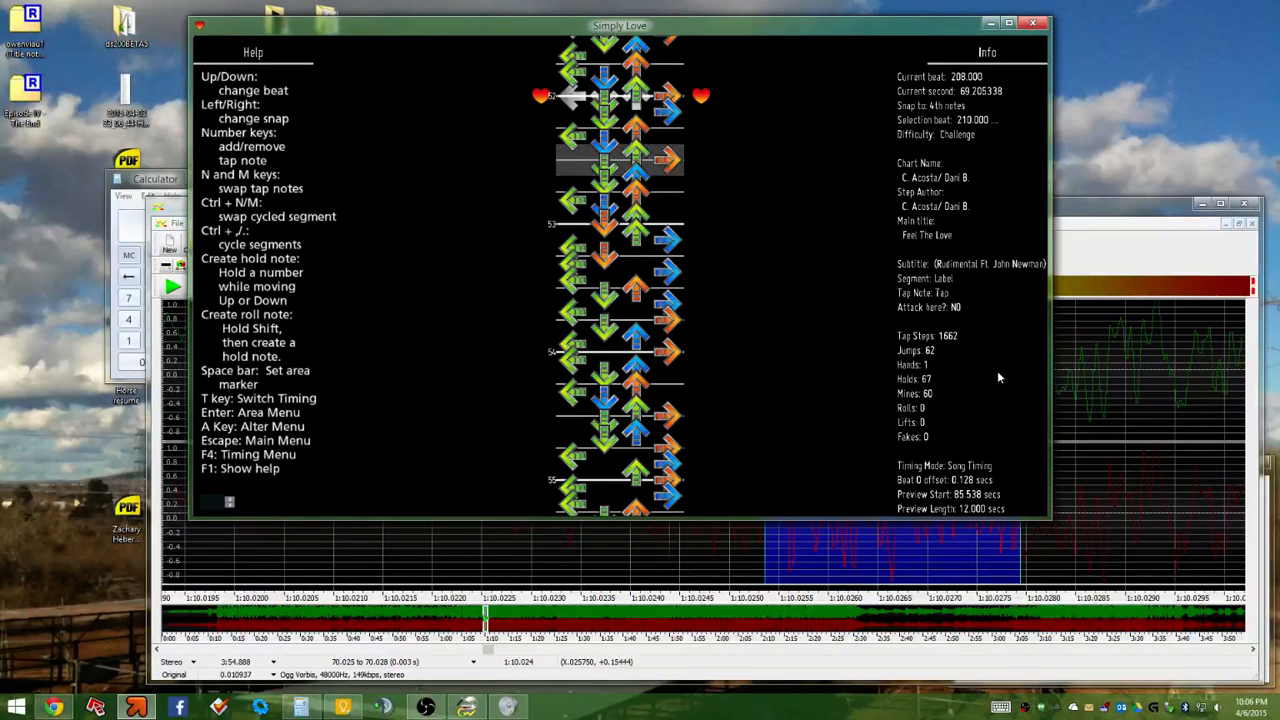
{"action": "key", "text": "Down"}
{"action": "key", "text": "Down"}
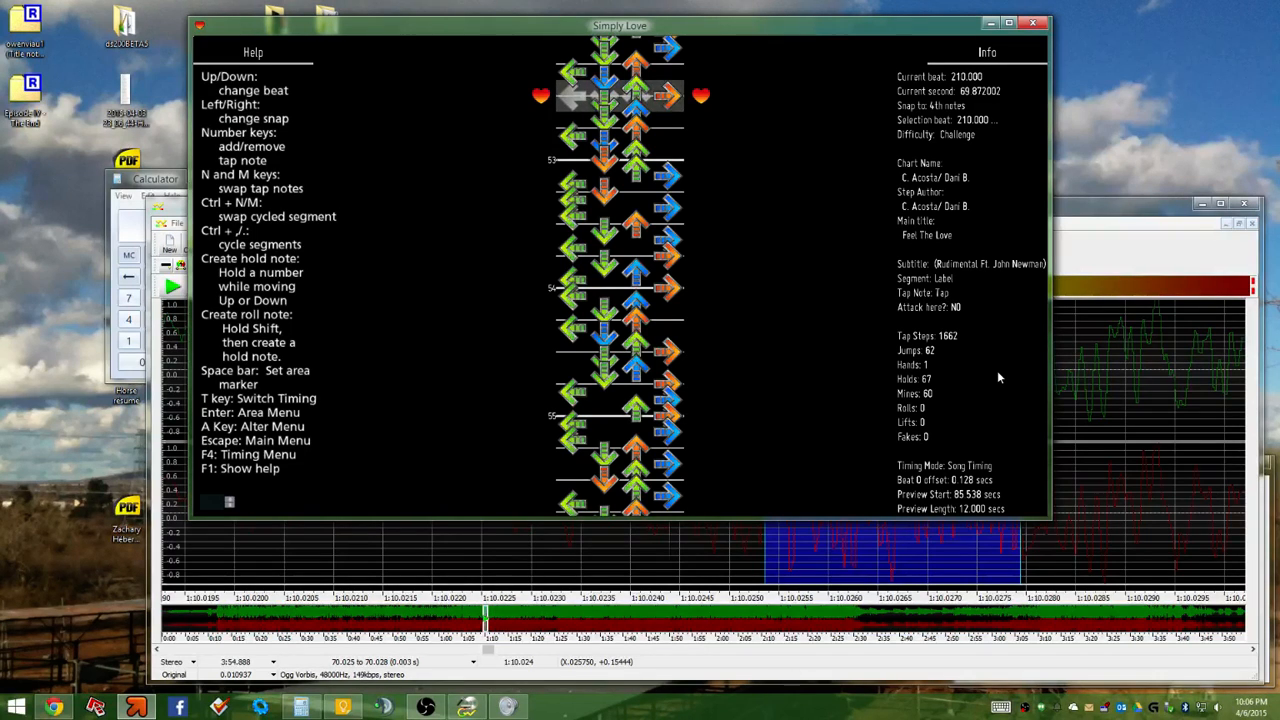
{"action": "key", "text": "Down"}
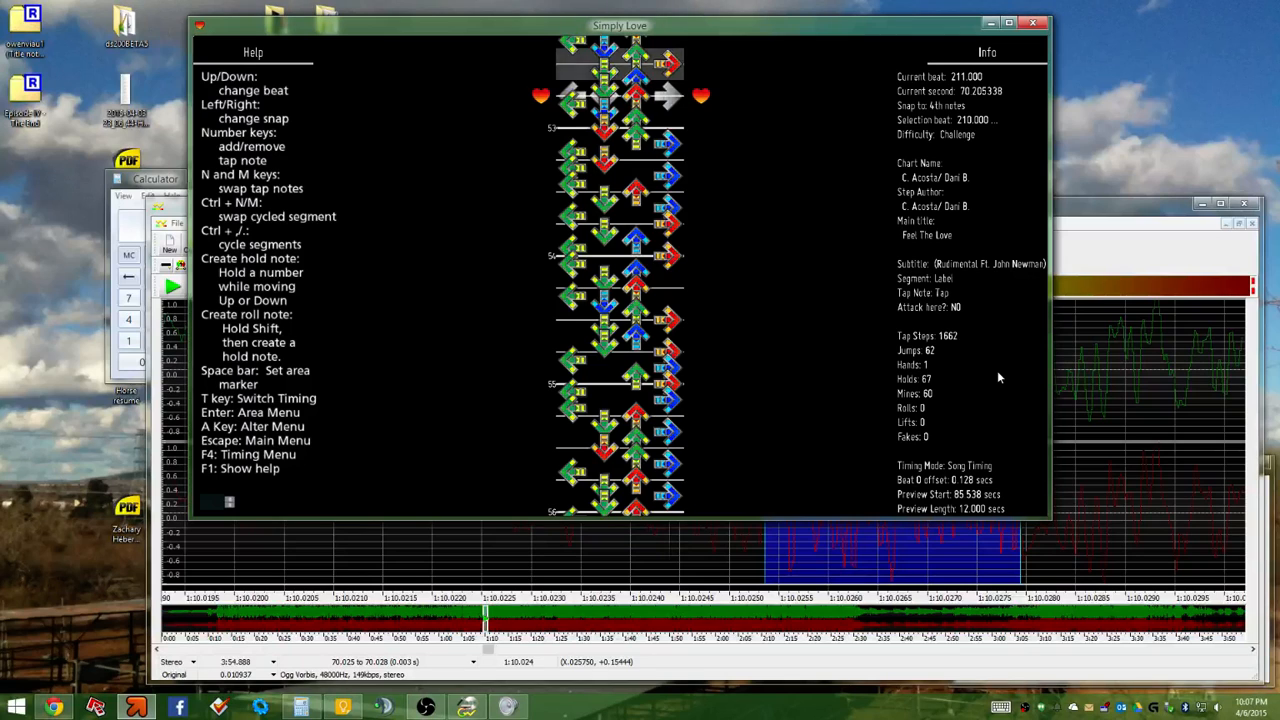
{"action": "key", "text": "Up"}
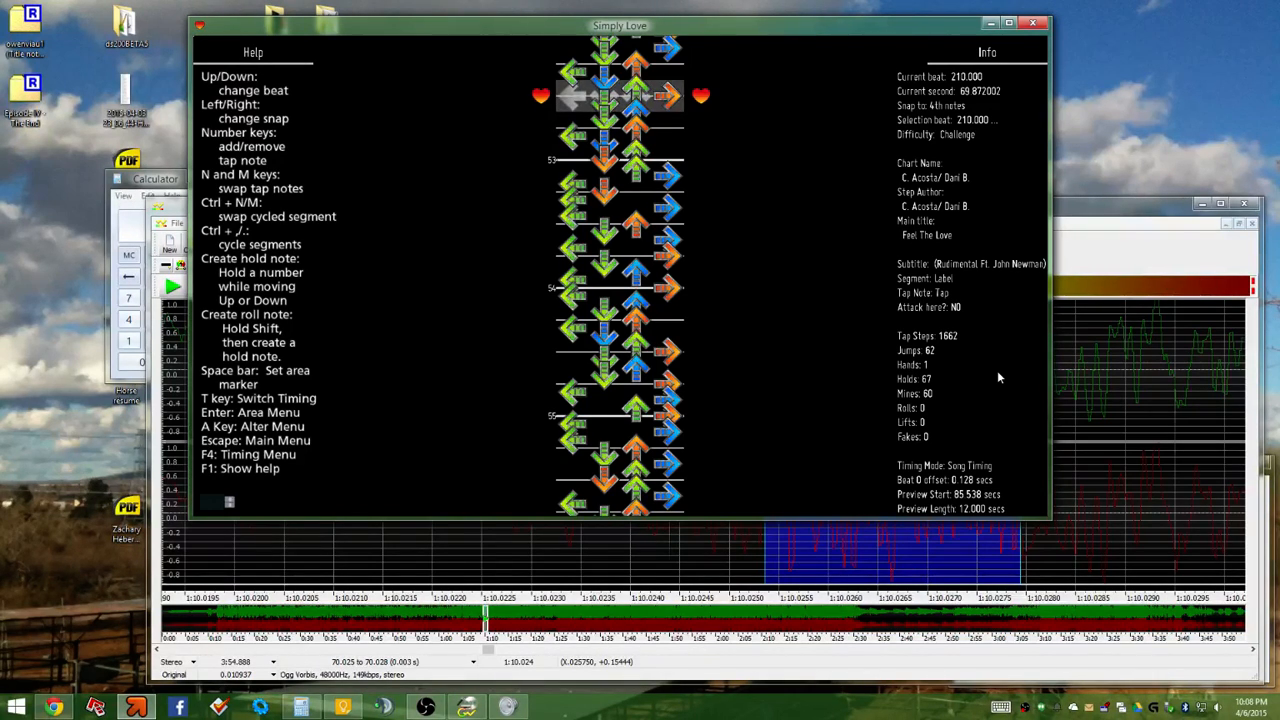
Return to GoldWave, check the volume mixer and switch to the Open Broadcaster Software window
{"action": "left_click", "coordinate": [1098, 206]}
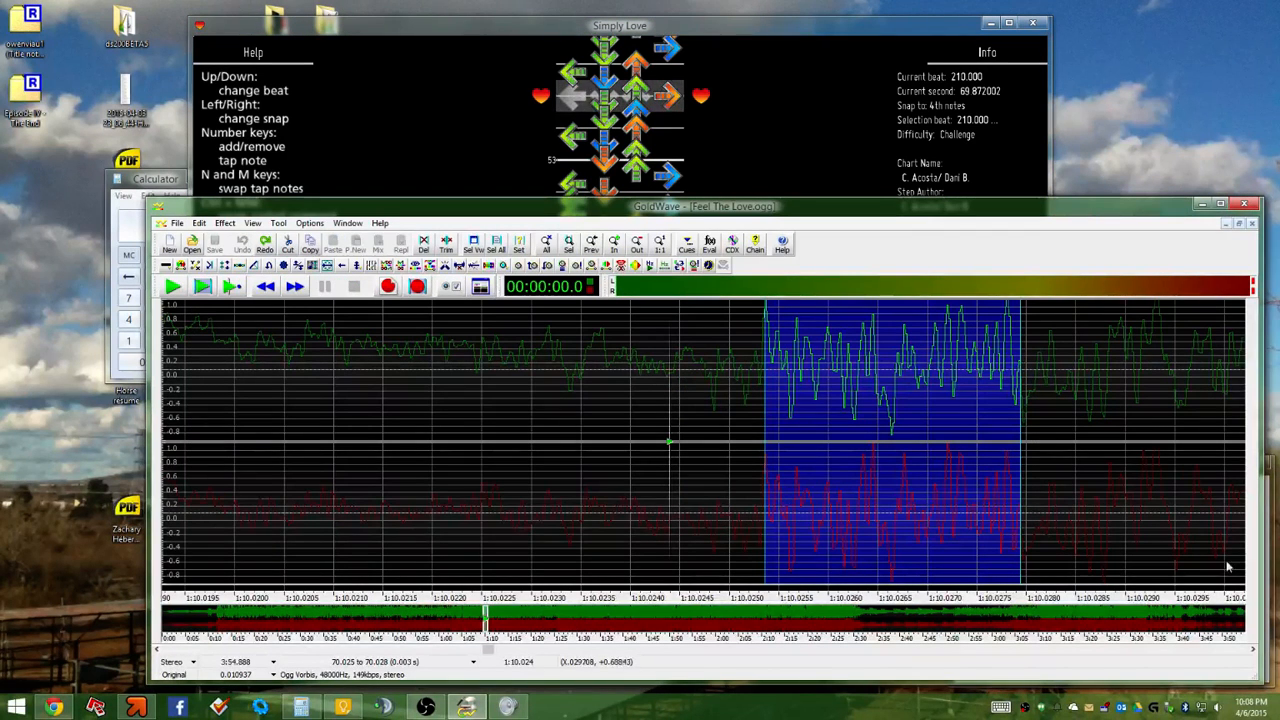
{"action": "left_click", "coordinate": [505, 706]}
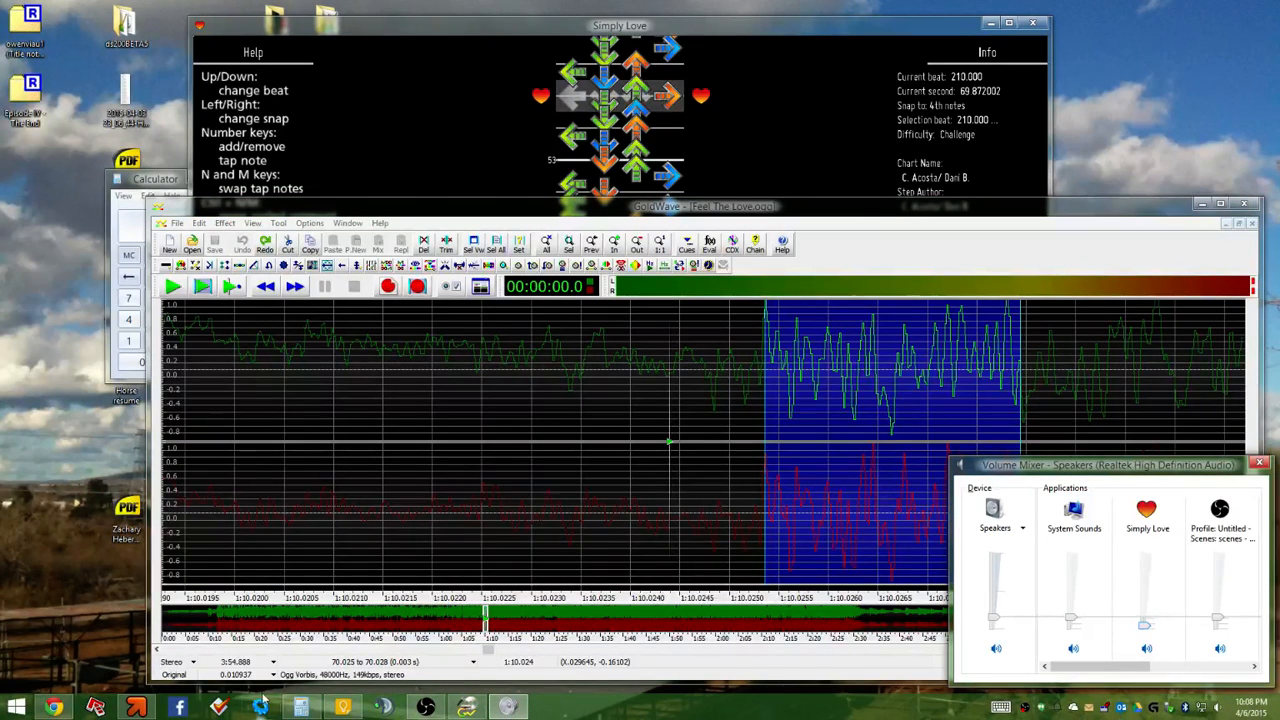
{"action": "double_click", "coordinate": [1030, 708]}
{"action": "left_click", "coordinate": [1030, 708]}
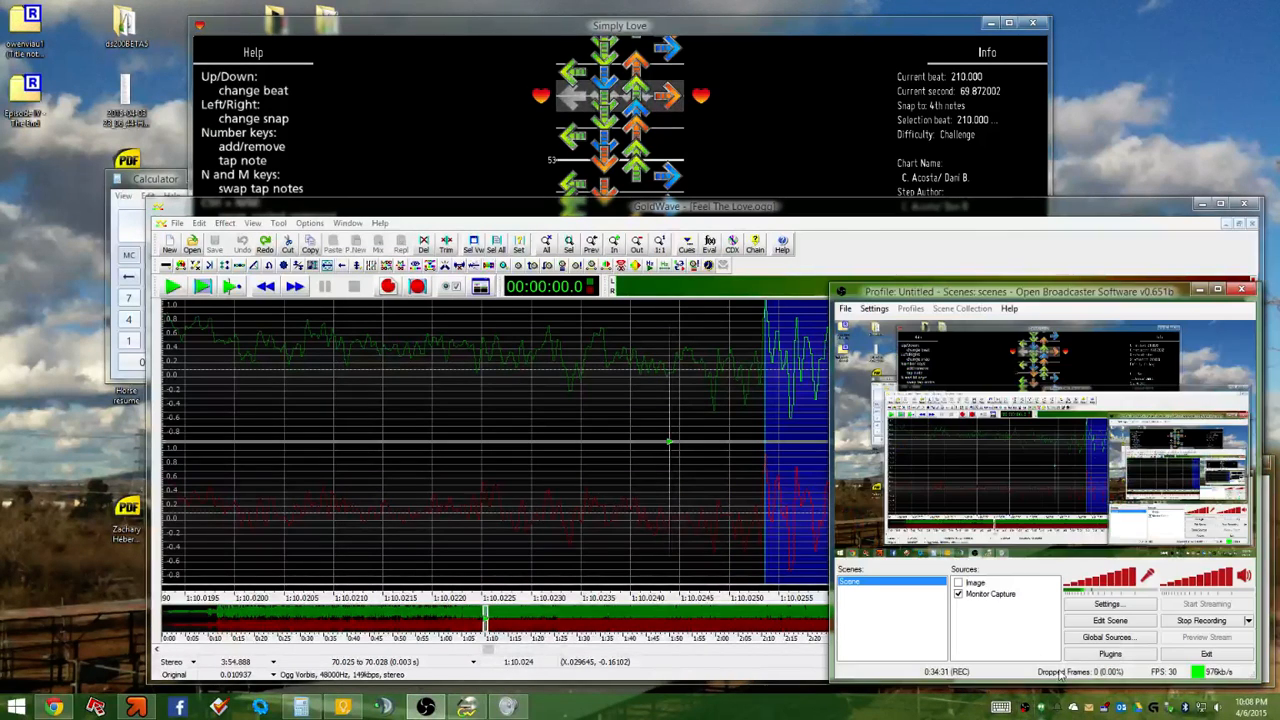